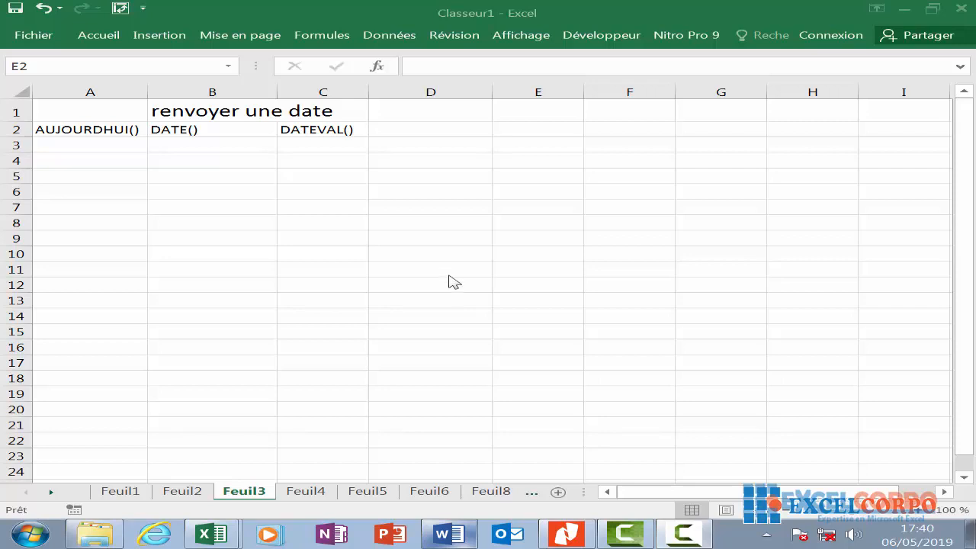
- Browse the Date & Heure functions in the function library, checking the descriptions from ANNEE through JOURS
left_click(375, 65)
left_click(374, 65)
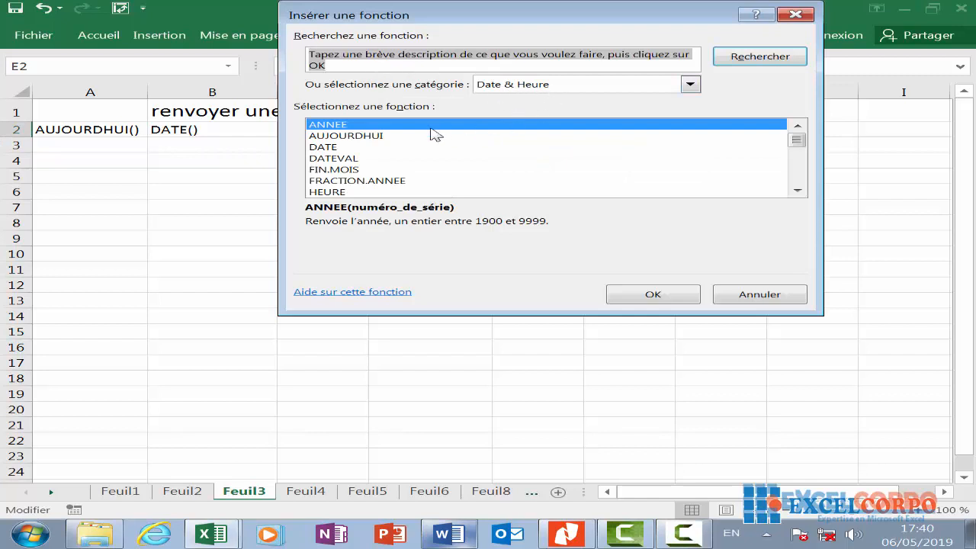
left_click(368, 137)
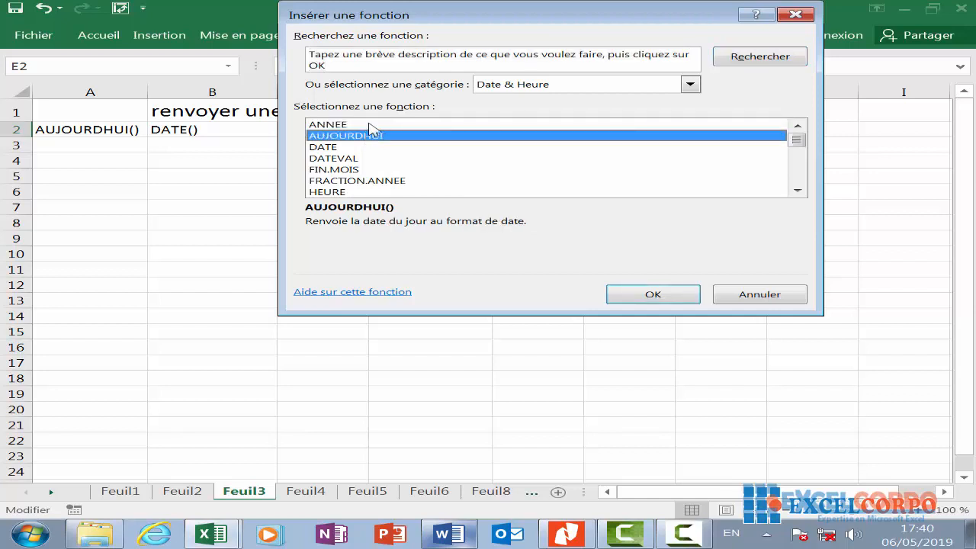
left_click(369, 125)
left_click(373, 133)
left_click(372, 147)
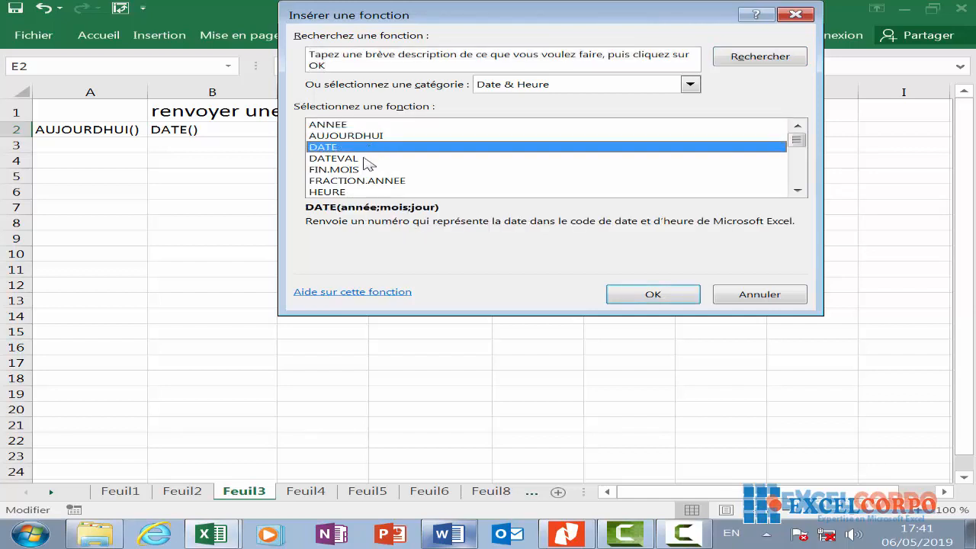
left_click(372, 158)
left_click(372, 169)
left_click(374, 180)
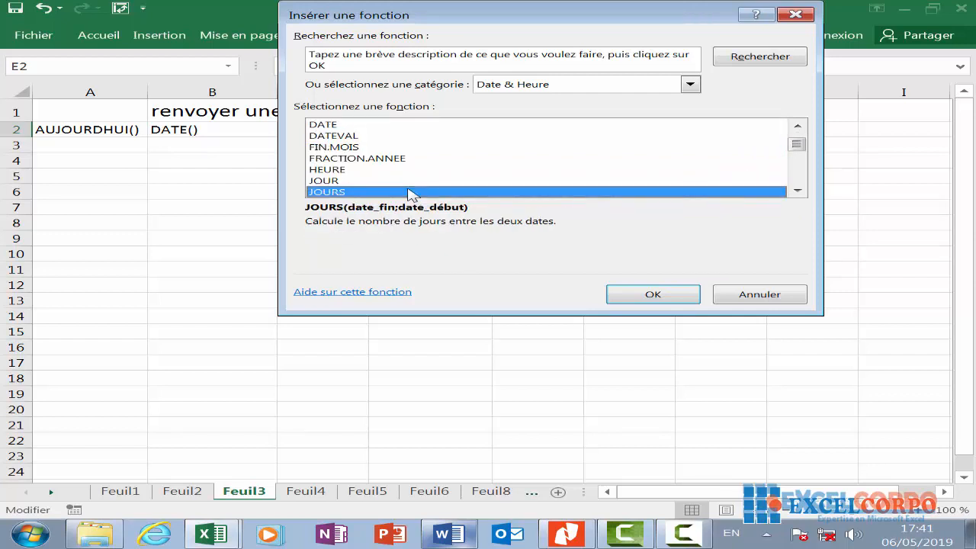
left_click(790, 192)
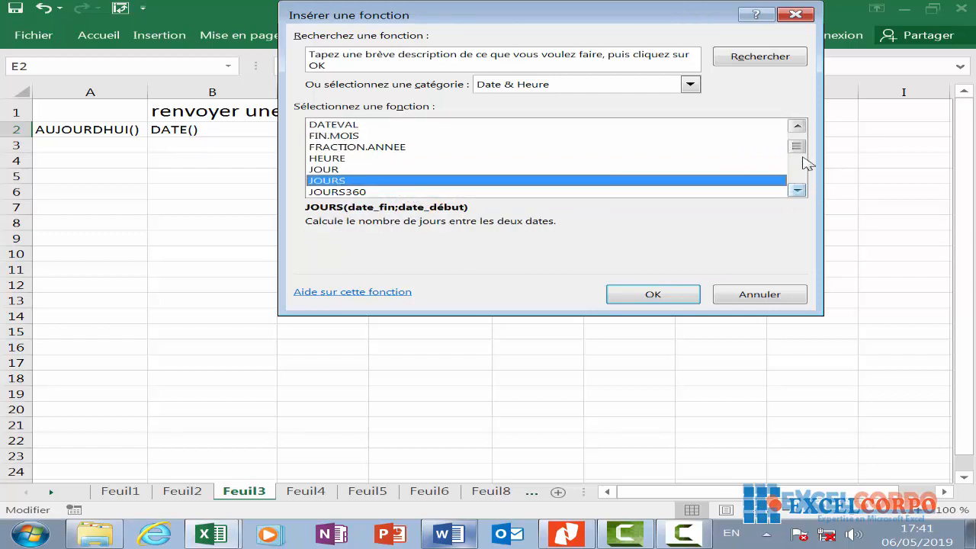
mouse_move(797, 145)
left_mouse_down()
mouse_move(798, 180)
mouse_move(797, 147)
left_mouse_up()
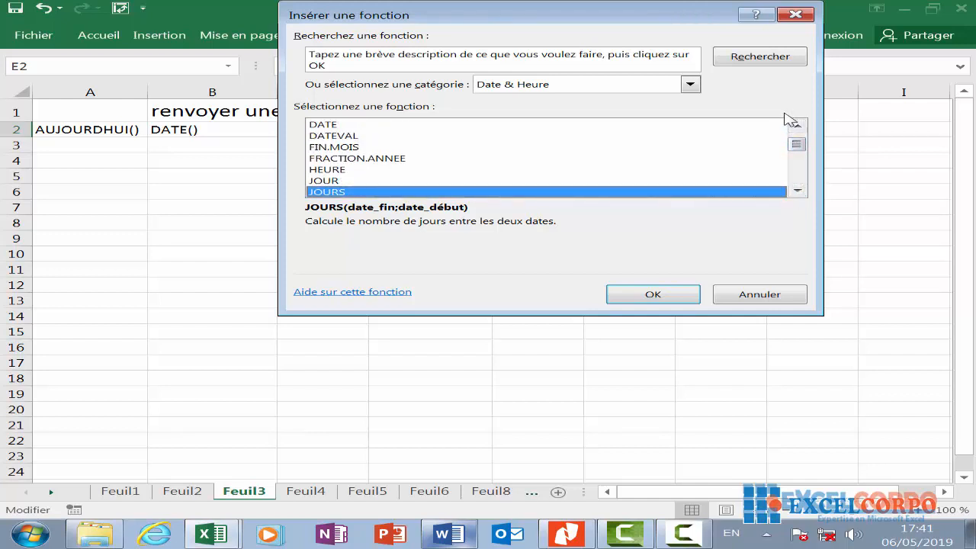
key("Escape")
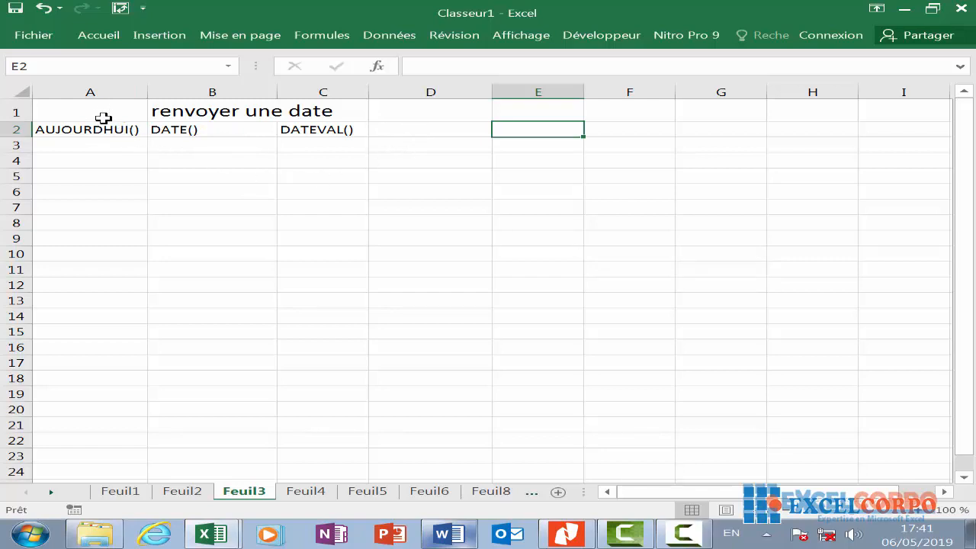
- Read the description of the AUJOURDHUI function in the Date & Heure category
left_click(378, 67)
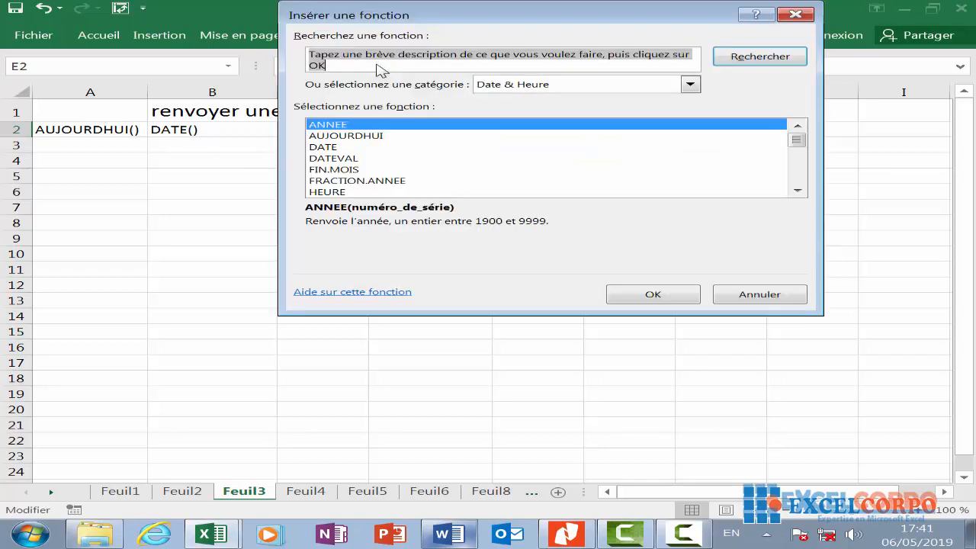
left_click(387, 137)
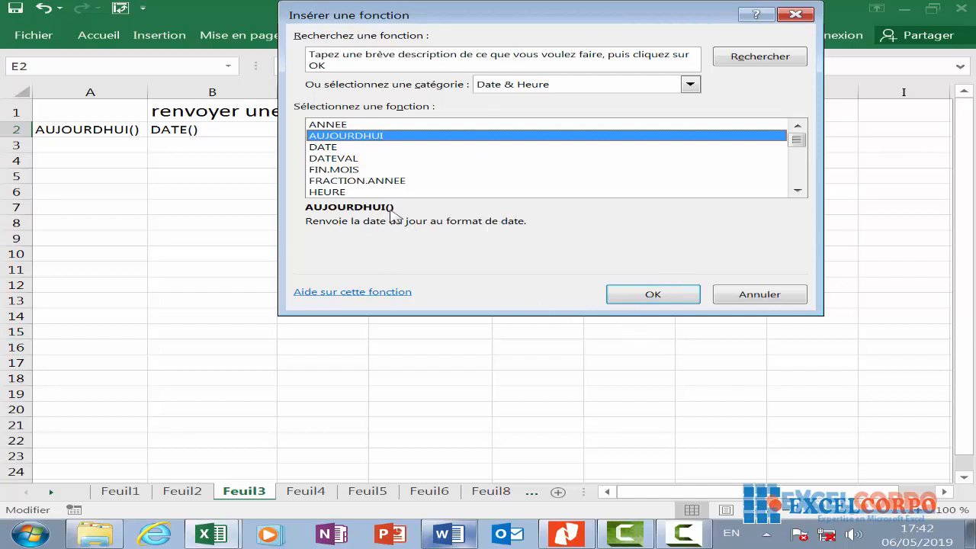
left_click(795, 14)
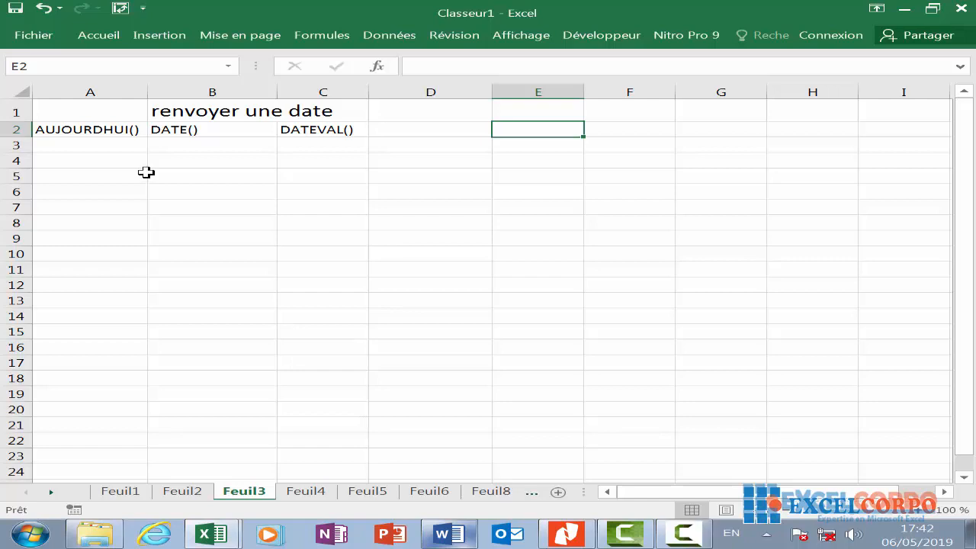
- Enter the formula =AUJOURDHUI() in cell A3 and check it there
left_click(106, 150)
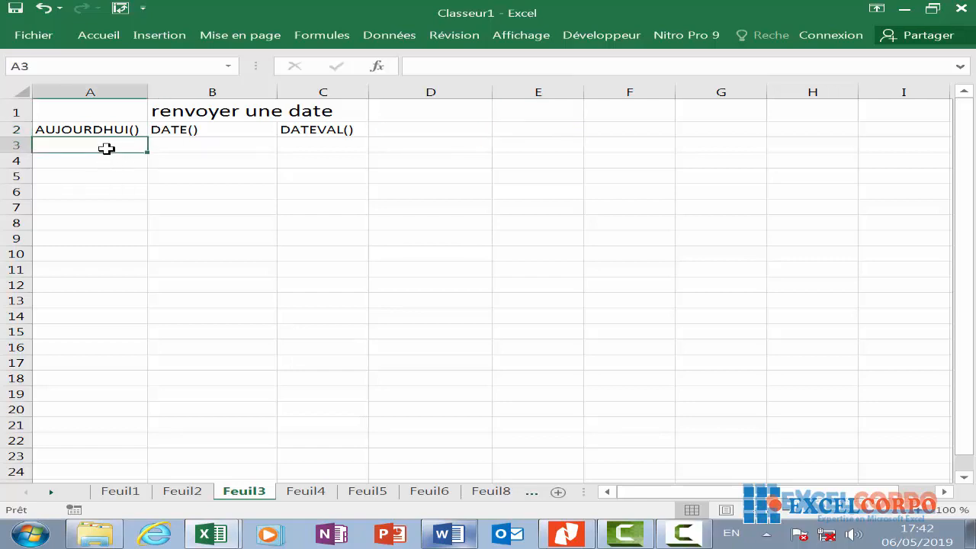
type("=")
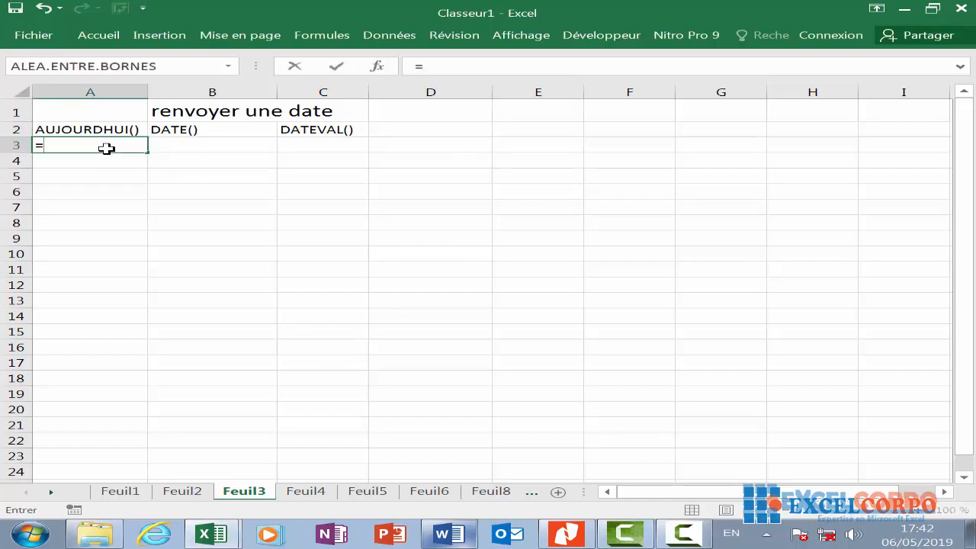
type("au")
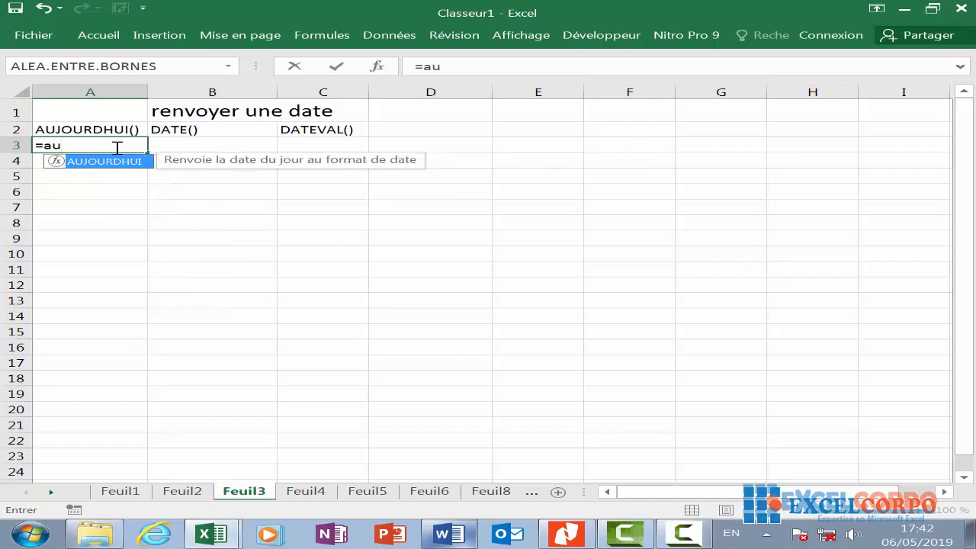
double_click(124, 162)
key("Return")
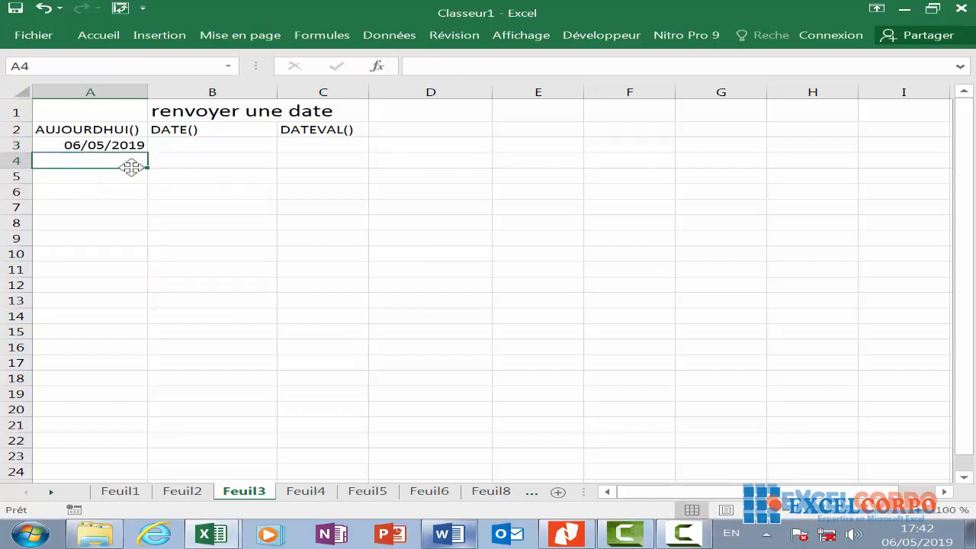
left_click(74, 147)
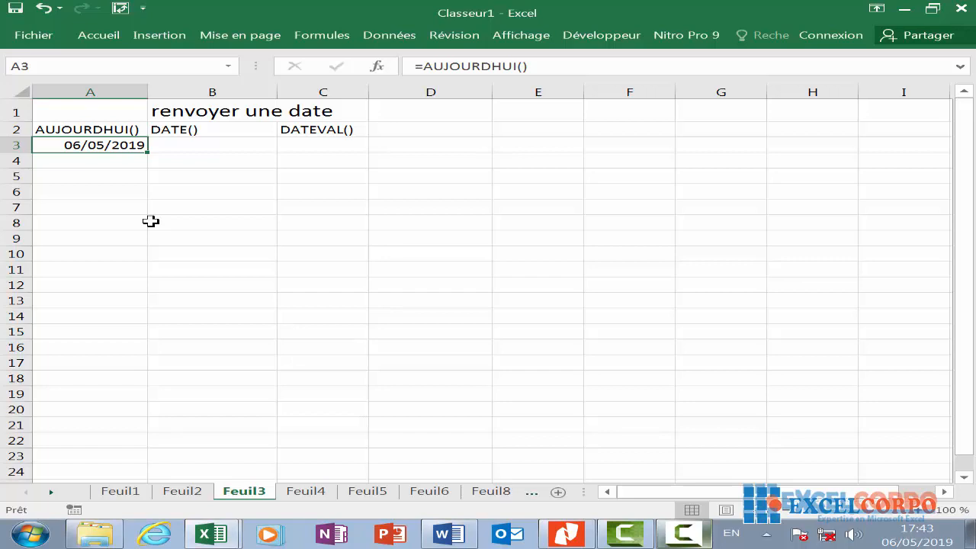
- Examine the DATE function's syntax and the descriptions of its Année, Mois and Jour arguments
left_click(204, 130)
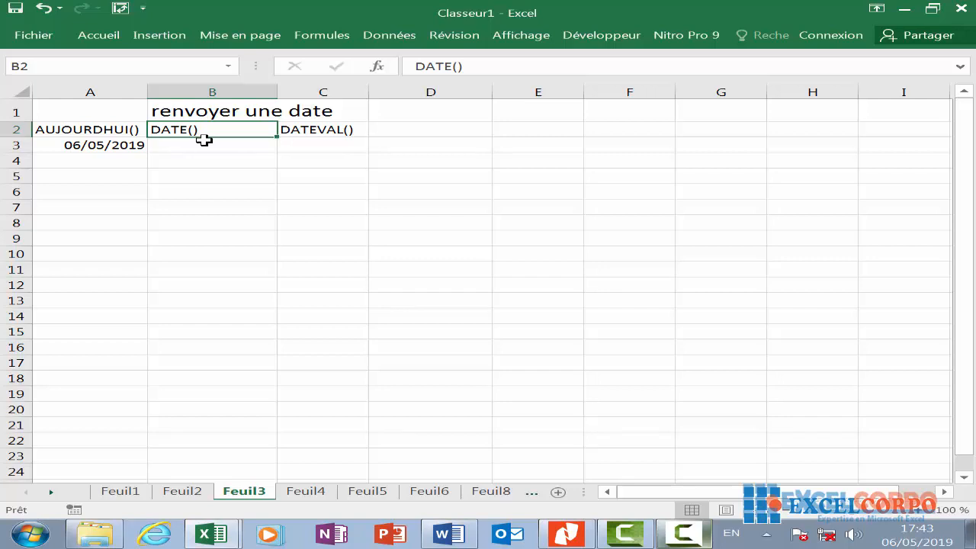
left_click(377, 67)
left_click(343, 150)
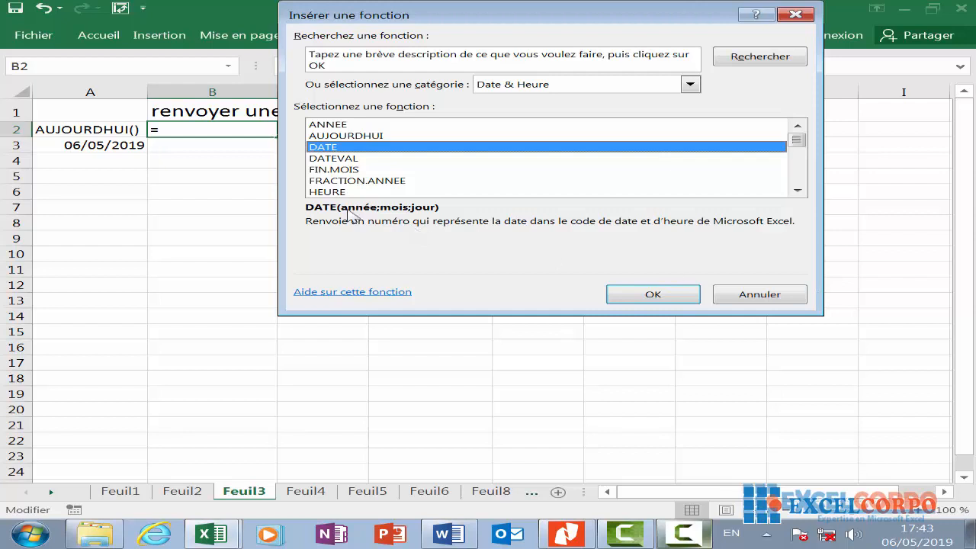
left_click(673, 296)
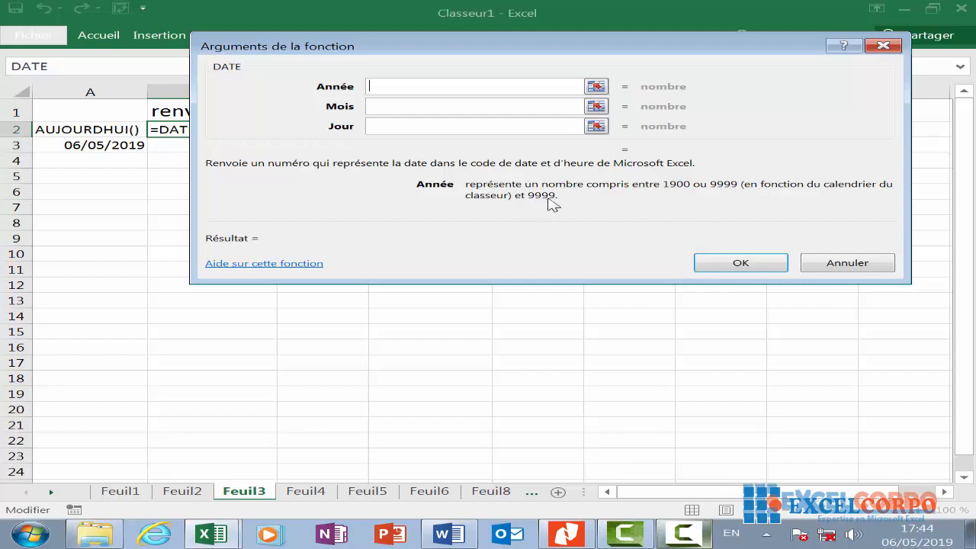
left_click(410, 111)
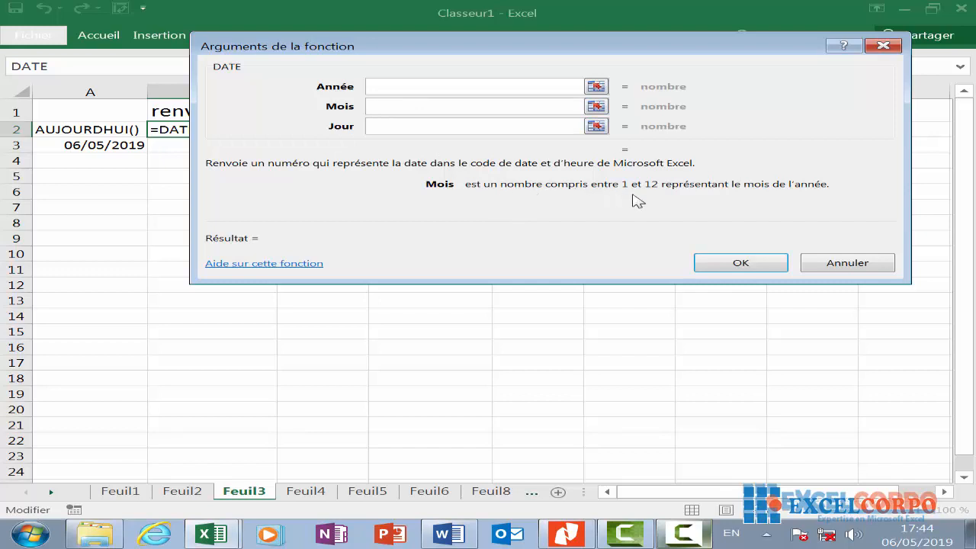
left_click(383, 125)
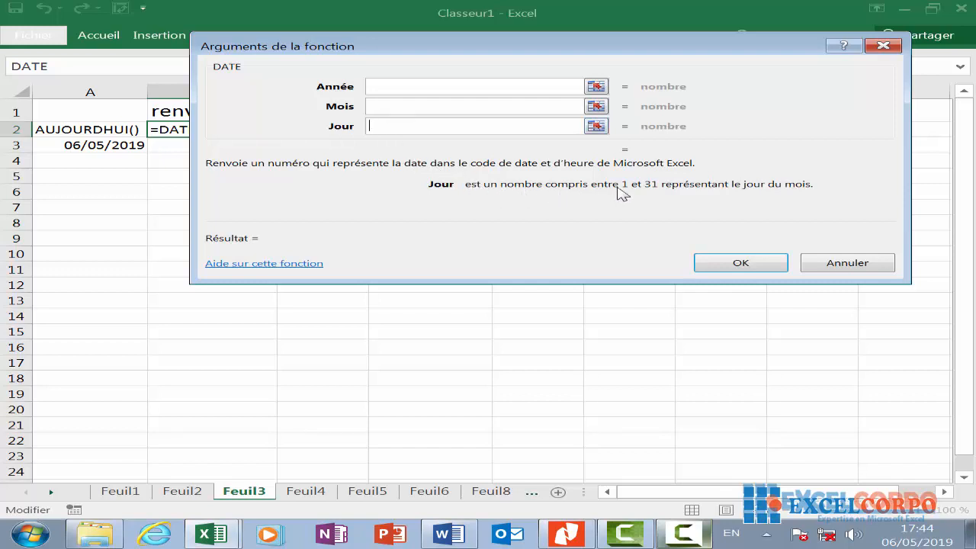
left_click(740, 262)
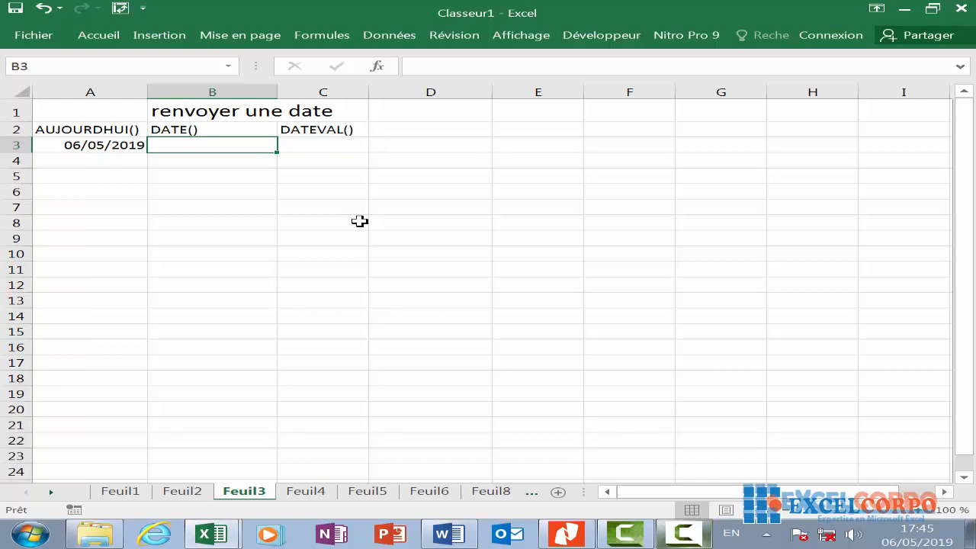
- Enter a DATE formula in cell B3 with year 2010, month 12 and day 25
type("=")
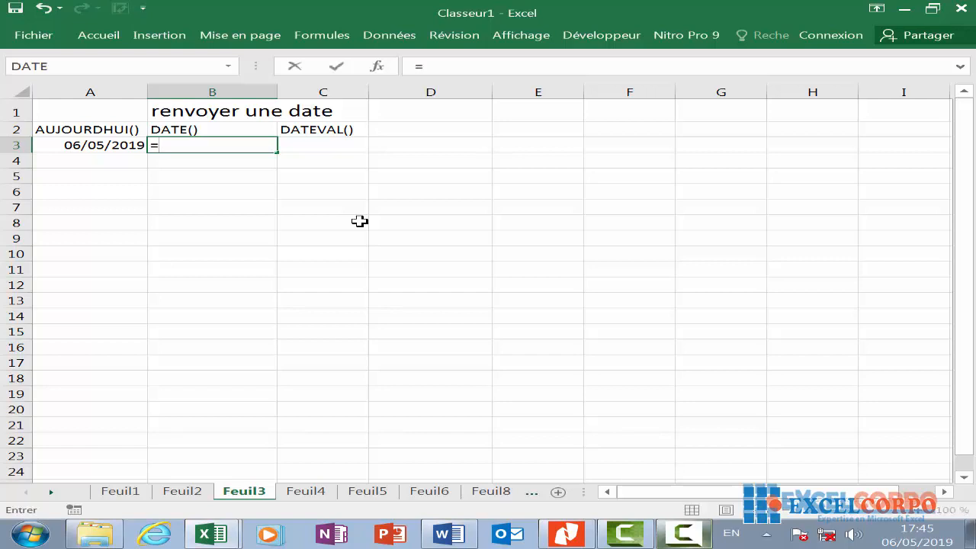
type("d")
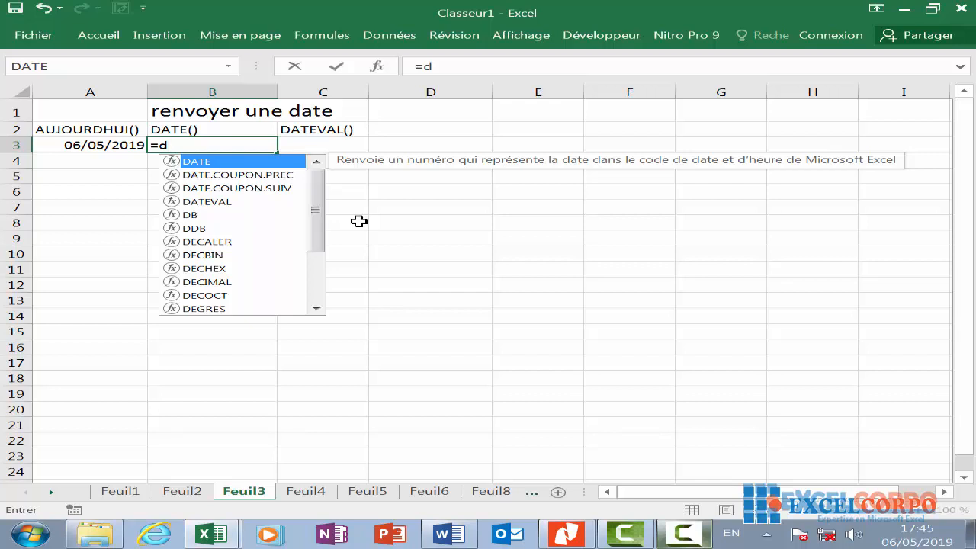
double_click(279, 162)
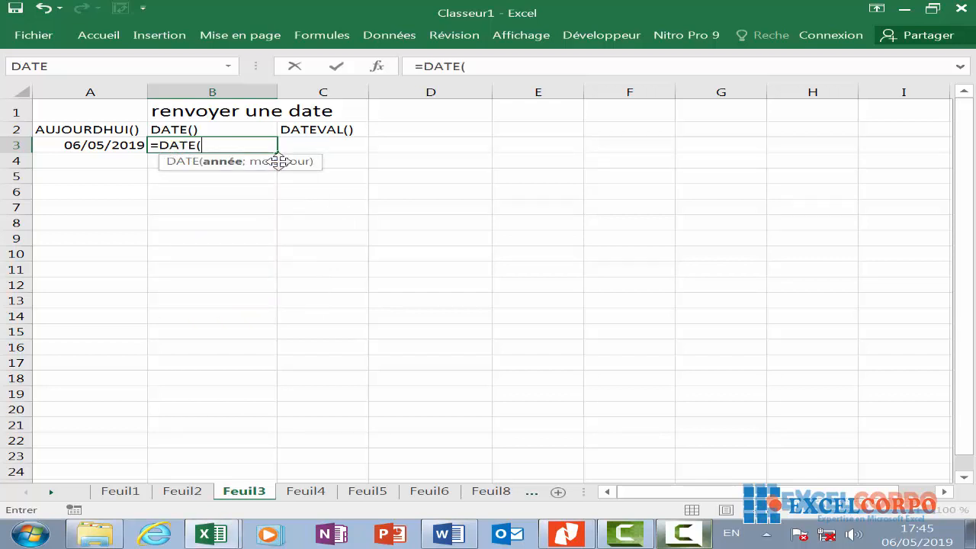
type("2010;")
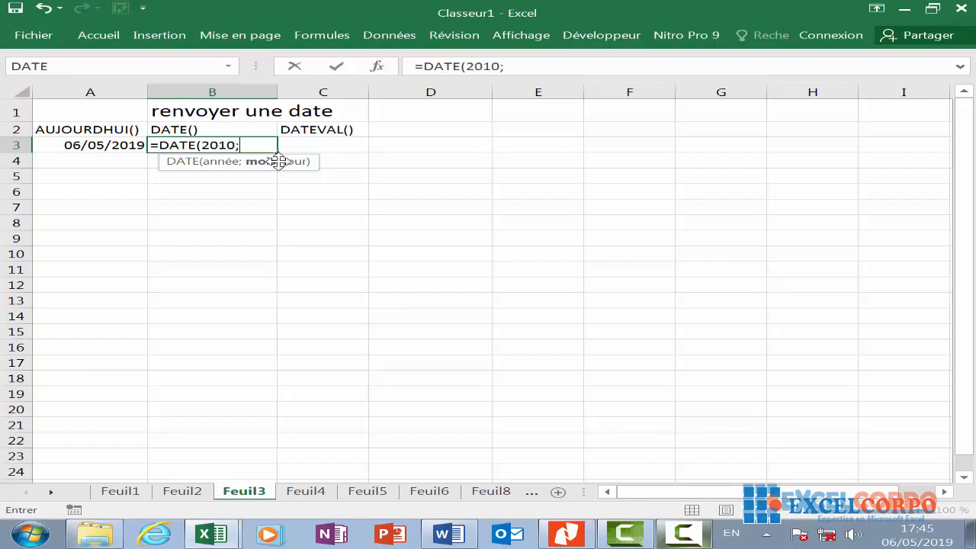
type("1")
type("2")
type("'")
type("2")
type("5")
key("BackSpace")
key("BackSpace")
key("BackSpace")
type(";25")
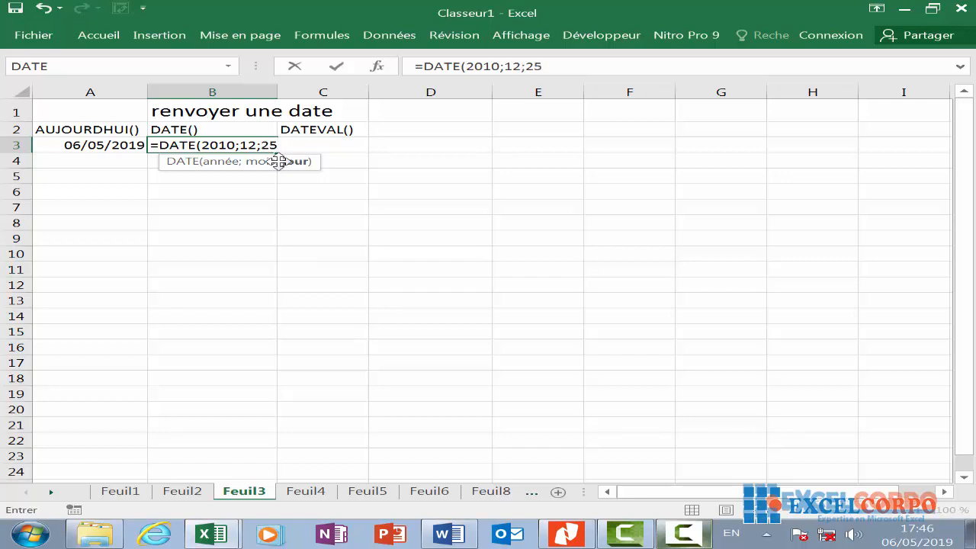
key("Return")
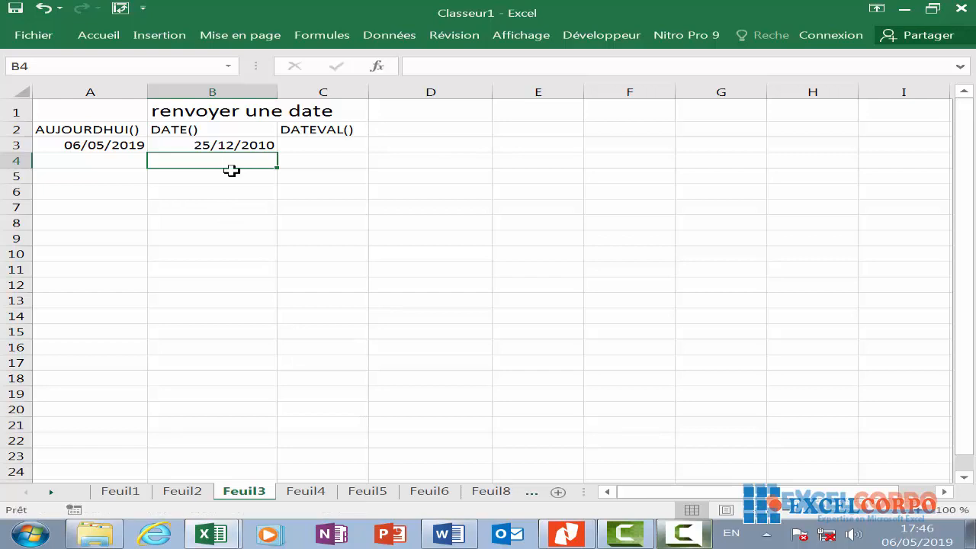
- Enter the formula =DATE(2010;12;32) in cell B4 and review it against its result
type("=")
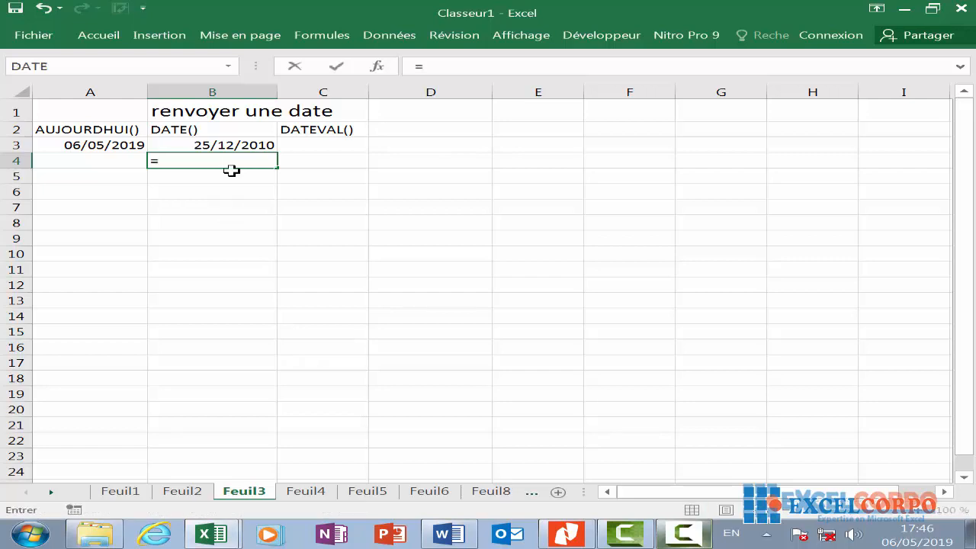
type("da")
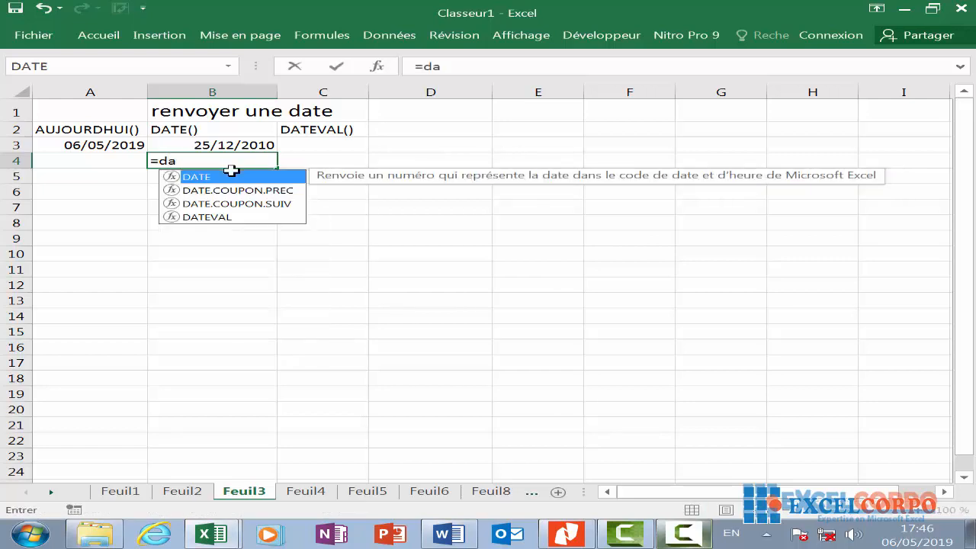
double_click(233, 176)
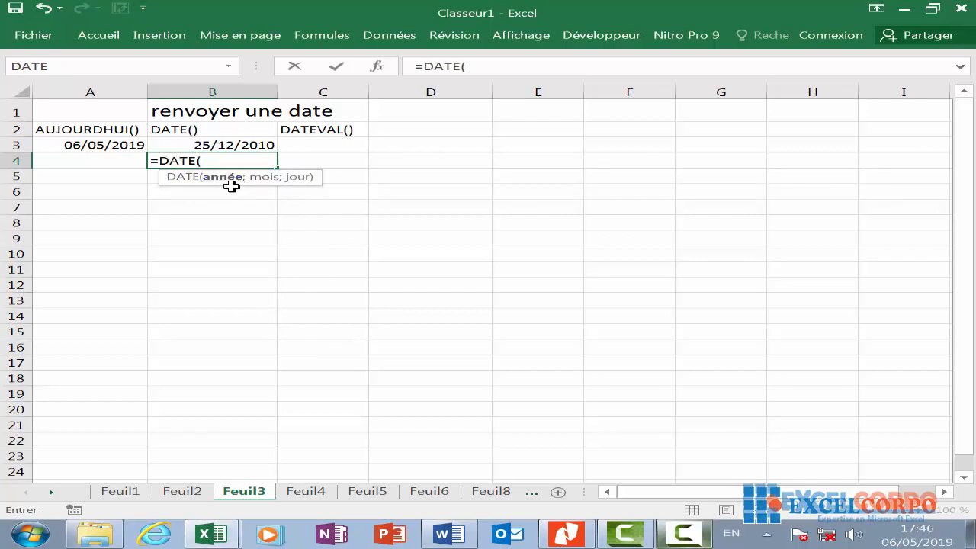
type("2010;")
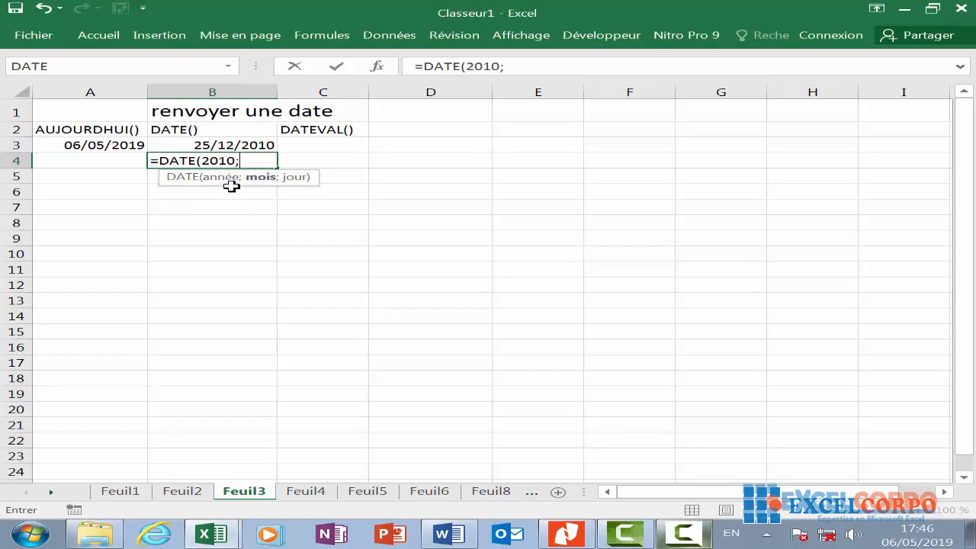
type("12;")
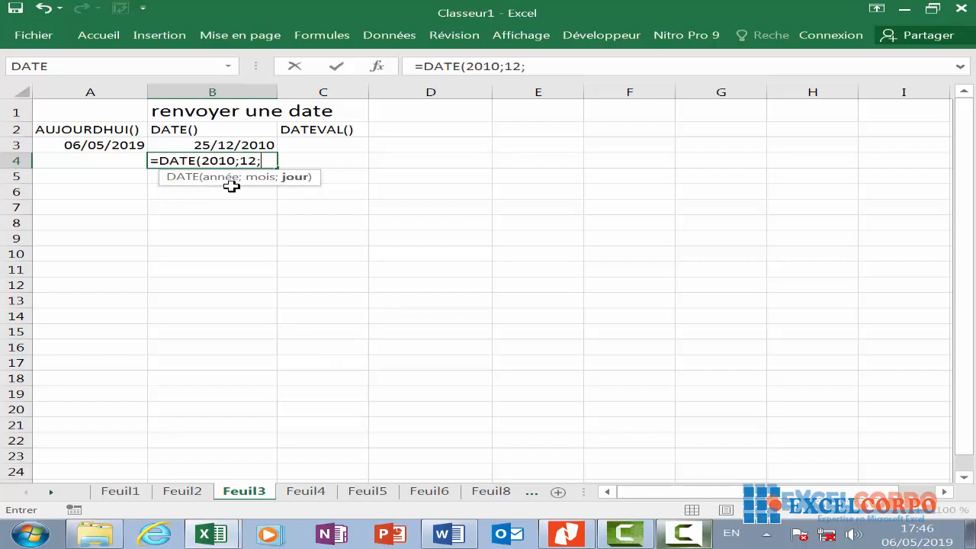
type("32")
key("Return")
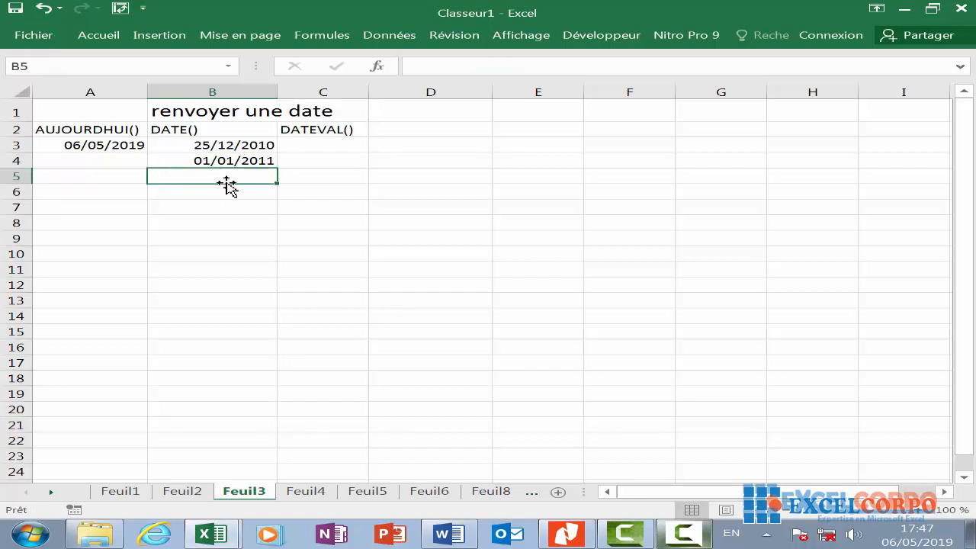
left_click(272, 161)
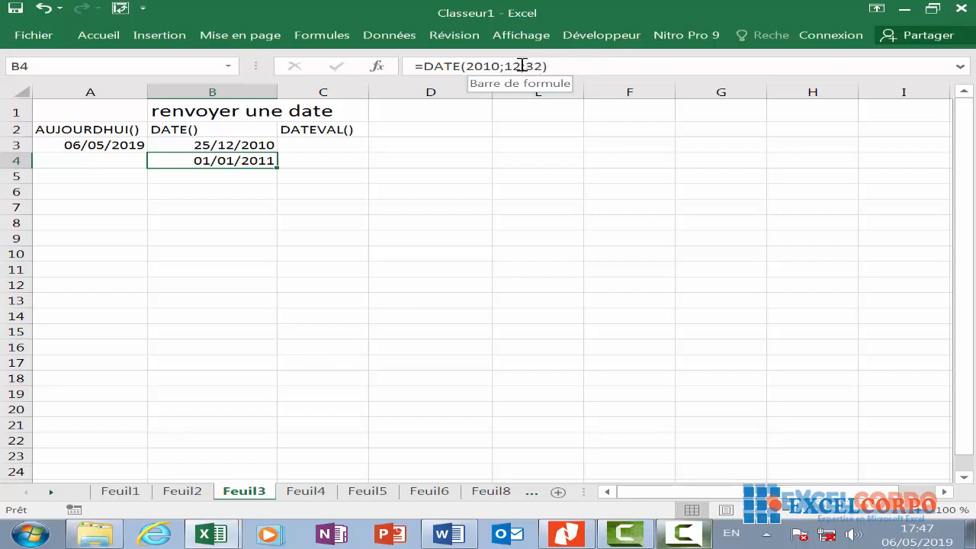
left_click(261, 178)
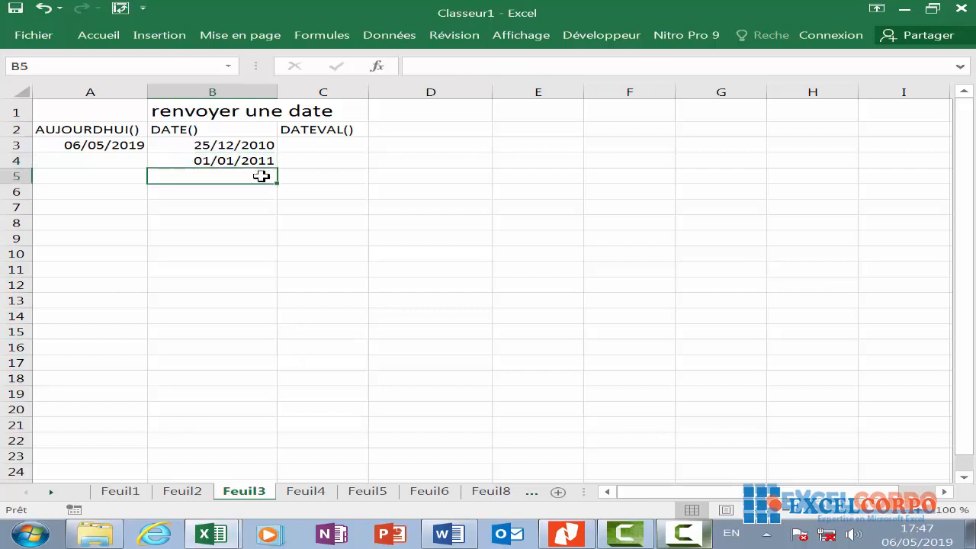
- Enter the formula =DATE(2010;13;25) in cell B5 and review it against its result
type("=dat")
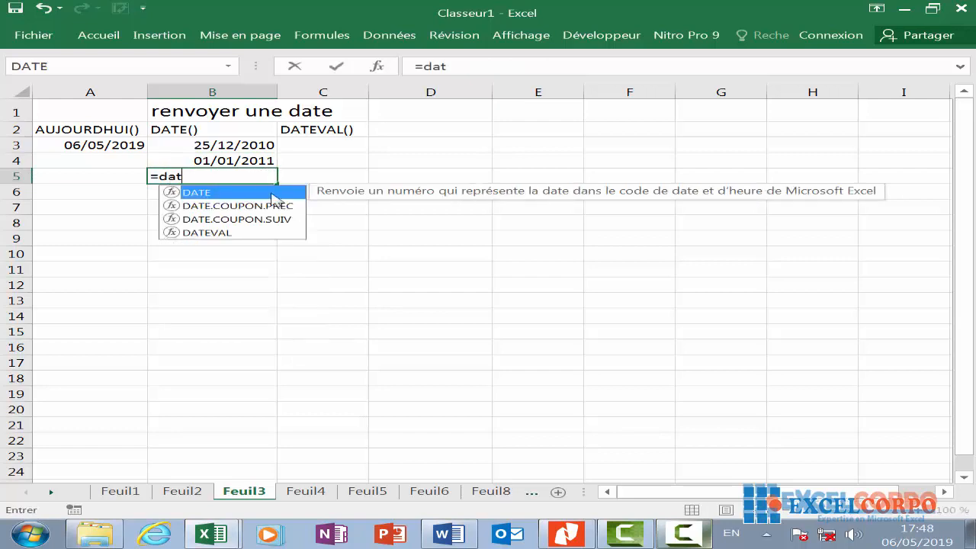
key("Tab")
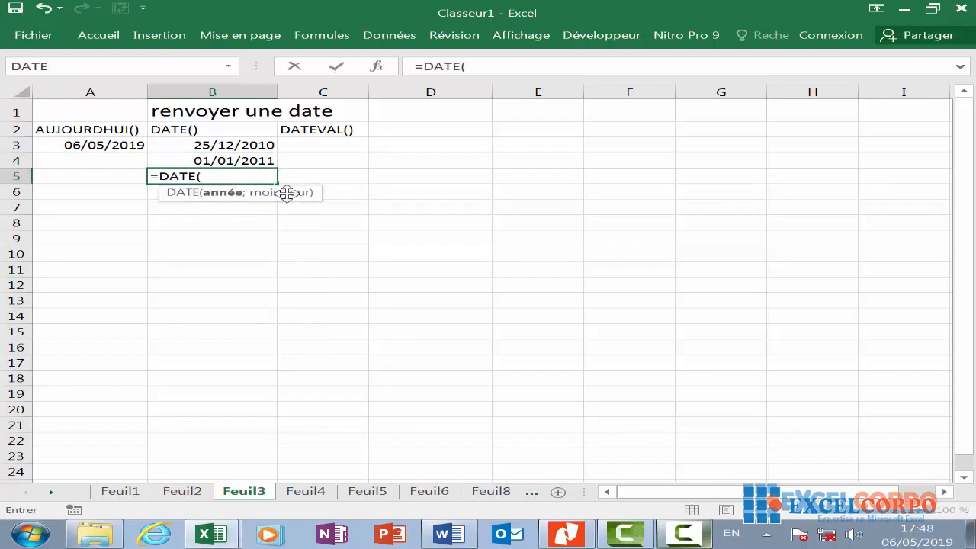
type("2010;1")
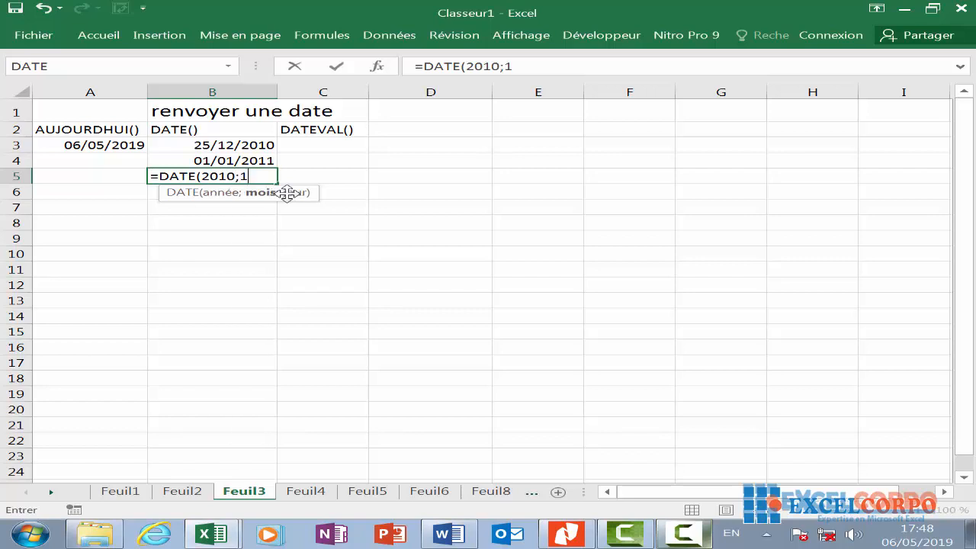
type("3;25")
key("Return")
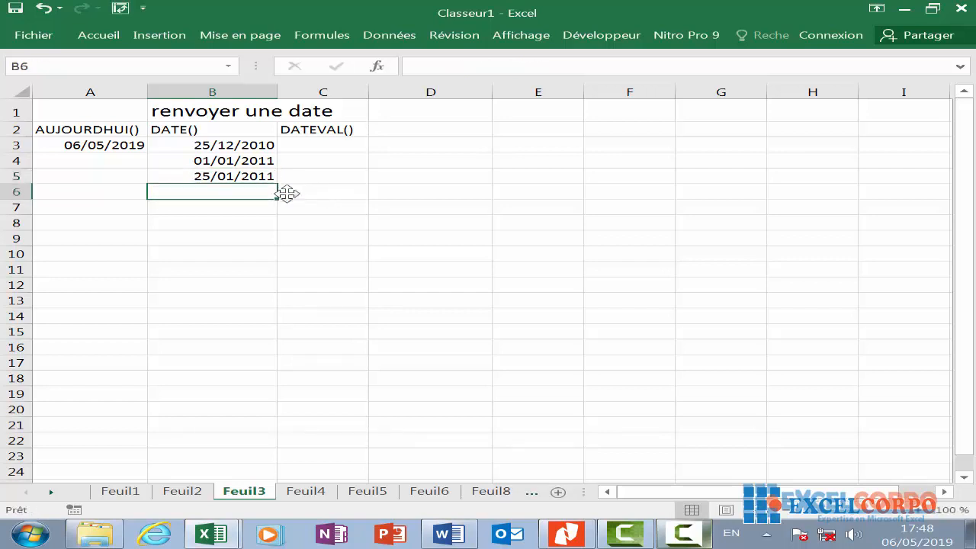
left_click(242, 176)
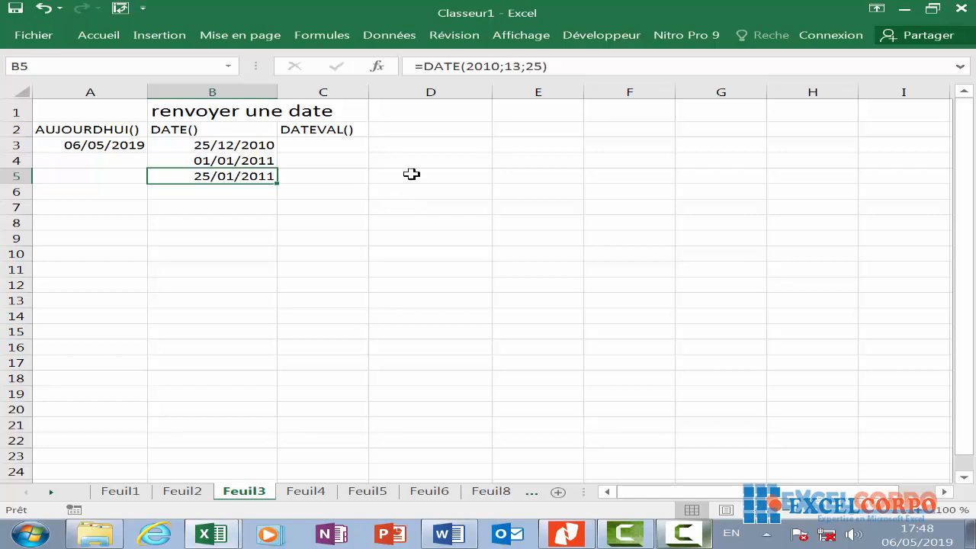
- Examine the DATEVAL function's syntax, description and date_texte argument
left_click(321, 113)
left_click(348, 131)
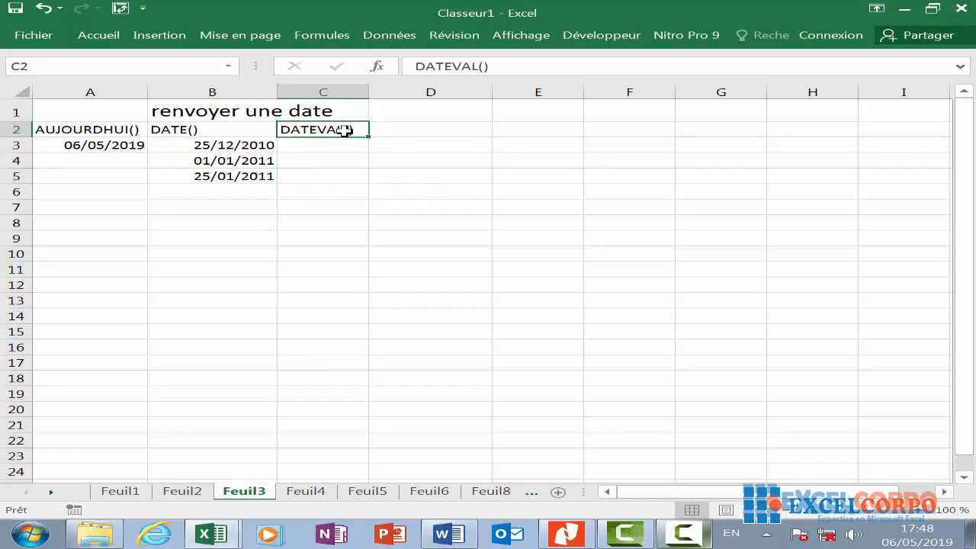
left_click(376, 67)
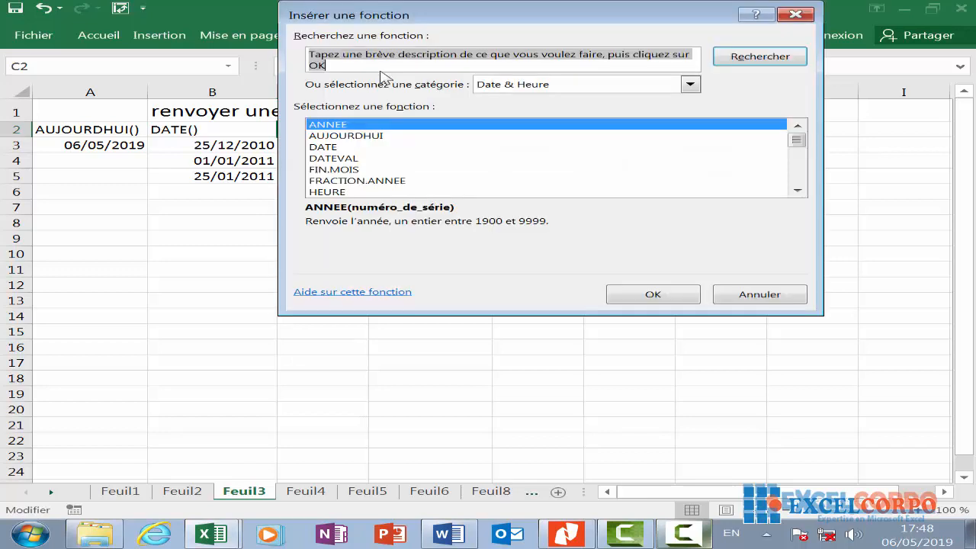
left_click(367, 158)
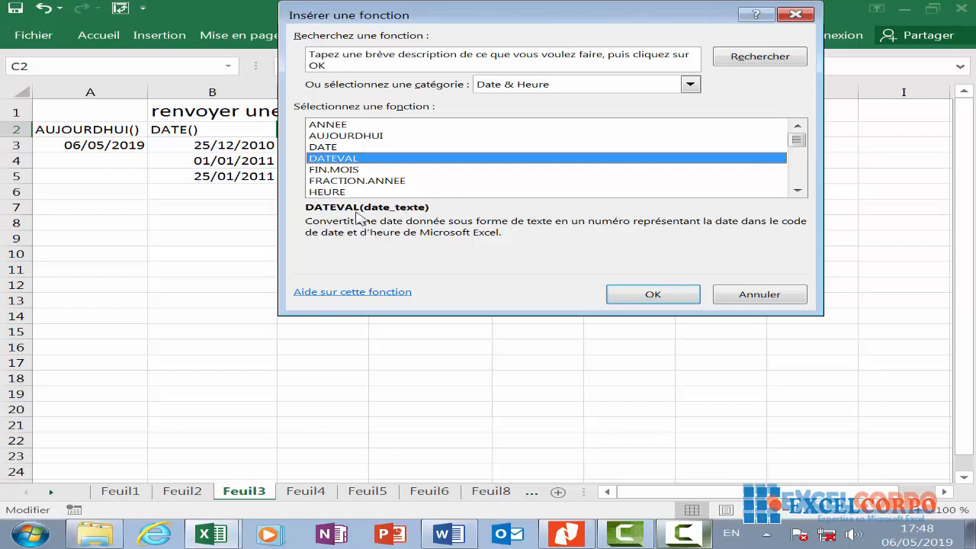
left_click(632, 293)
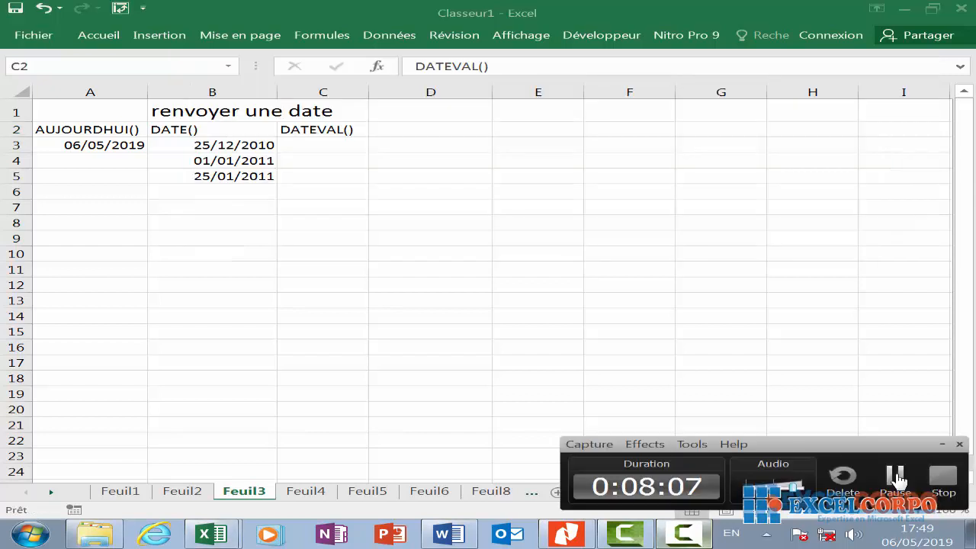
- Enter the formula =DATEVAL("23 mai 2010") in cell C3
left_click(334, 144)
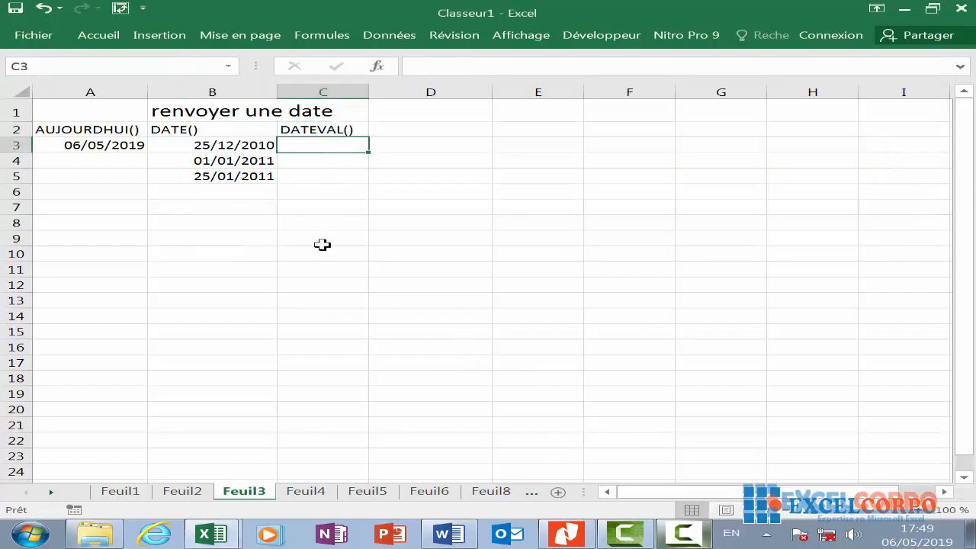
type("=")
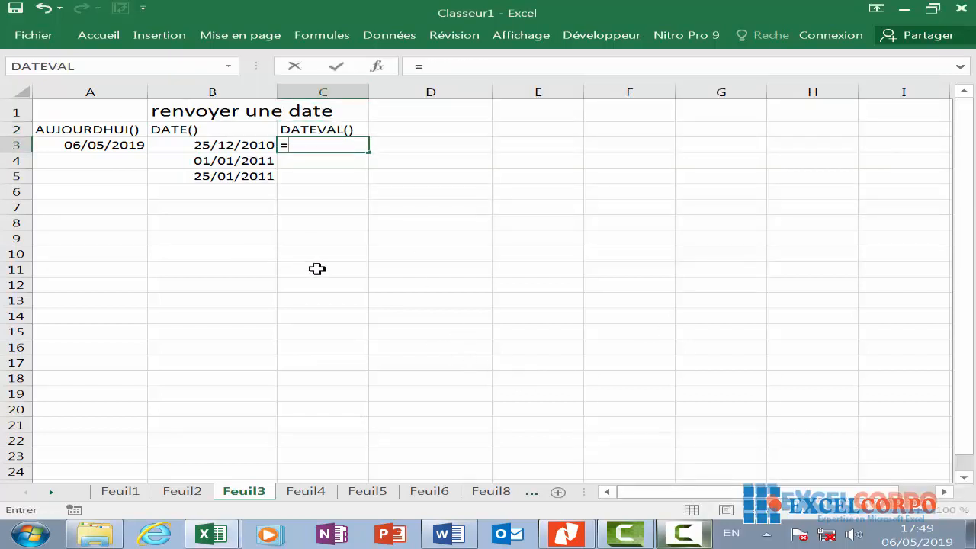
type("dat")
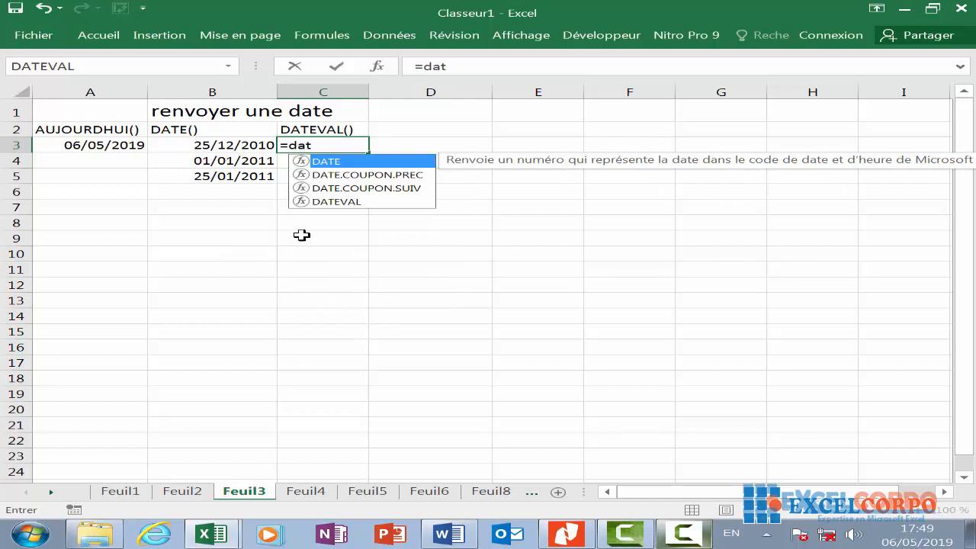
double_click(371, 202)
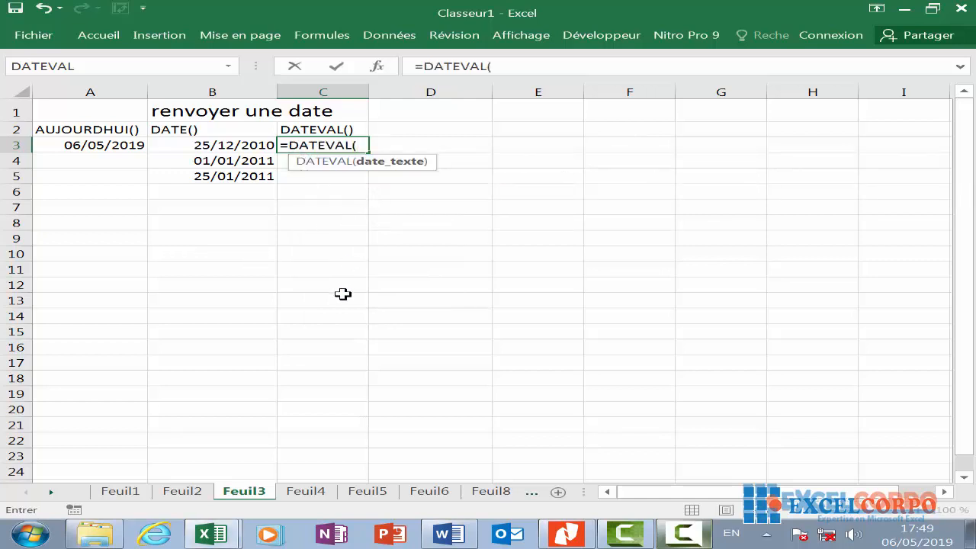
type("\"23ma")
key("BackSpace")
key("BackSpace")
type("mai 2010")
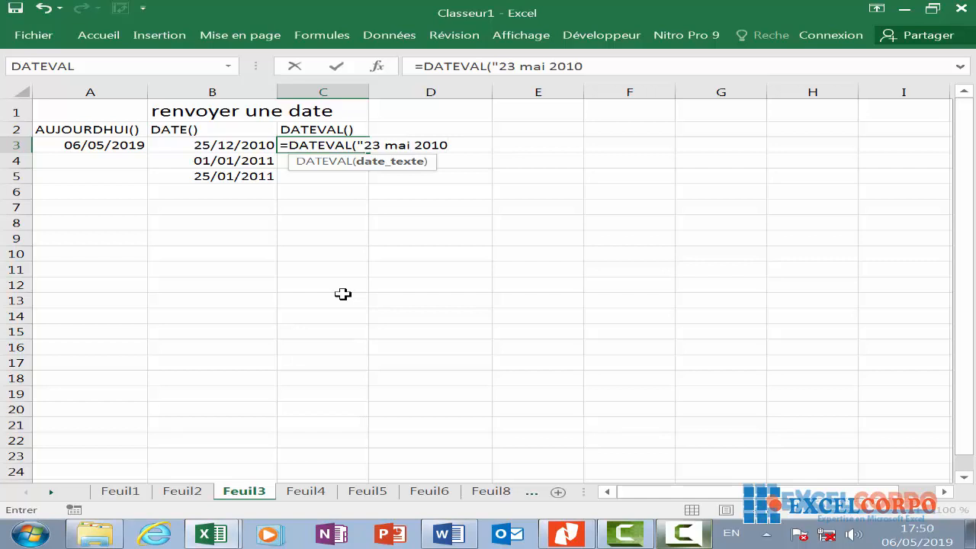
type("\"")
key("Return")
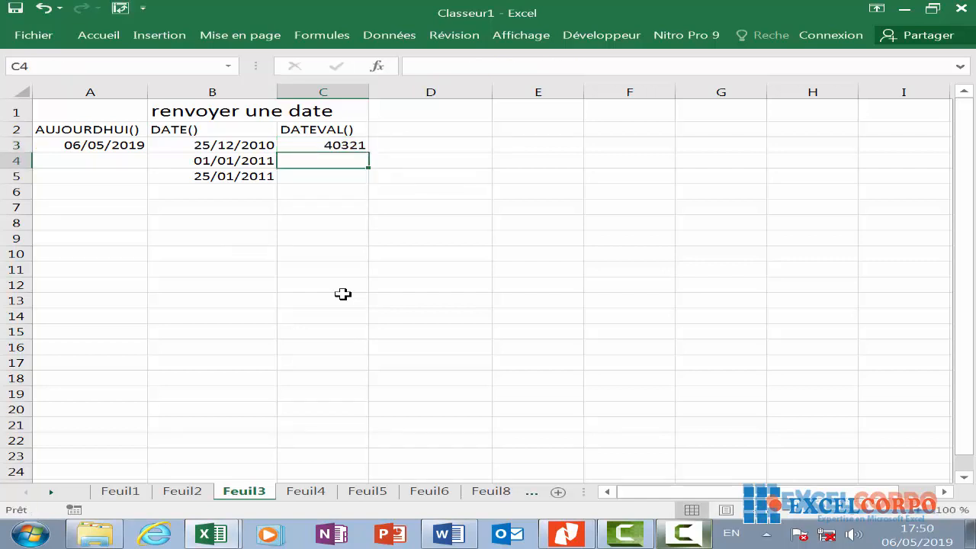
- Format the DATEVAL result in cell C3 as a Date of type *14/03/2012
left_click(319, 149)
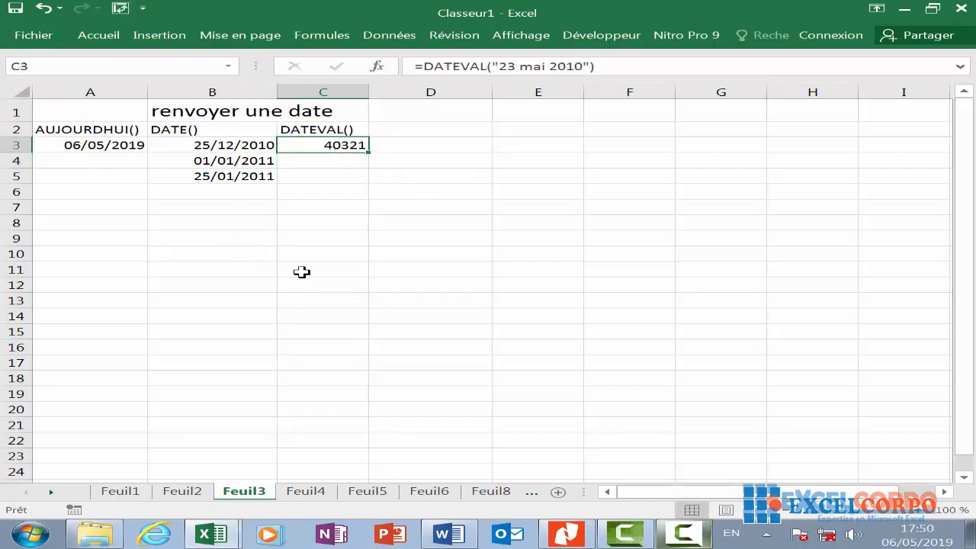
right_click(363, 143)
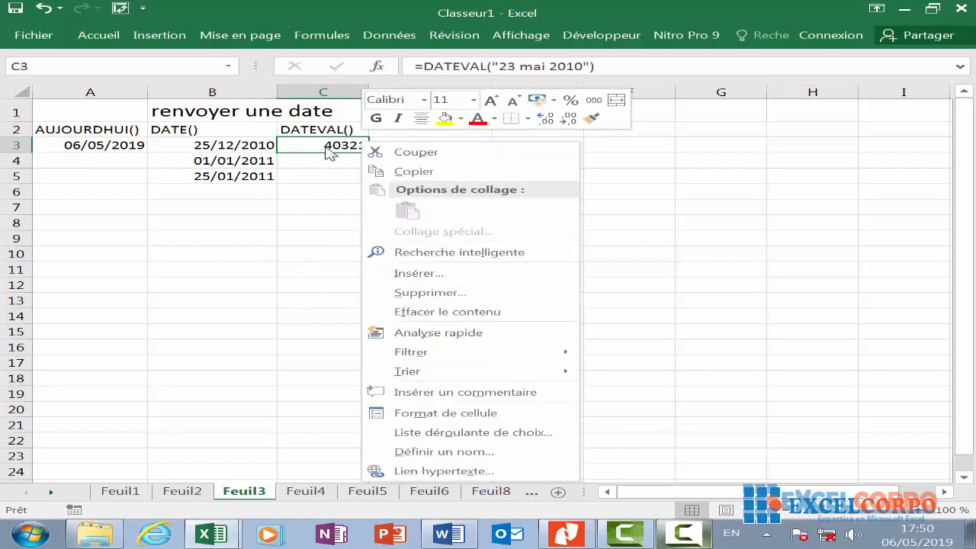
left_click(469, 412)
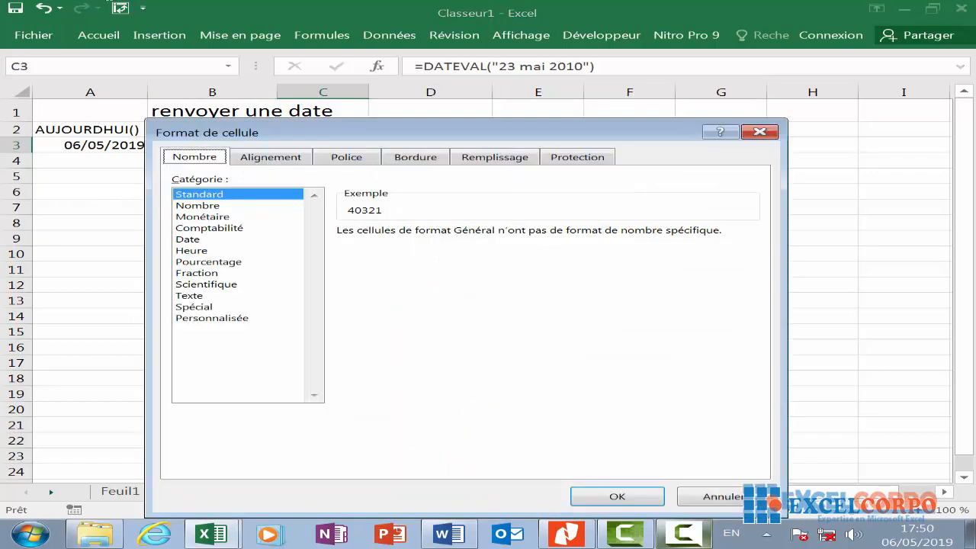
left_click(200, 239)
left_click_drag(394, 141, 397, 272)
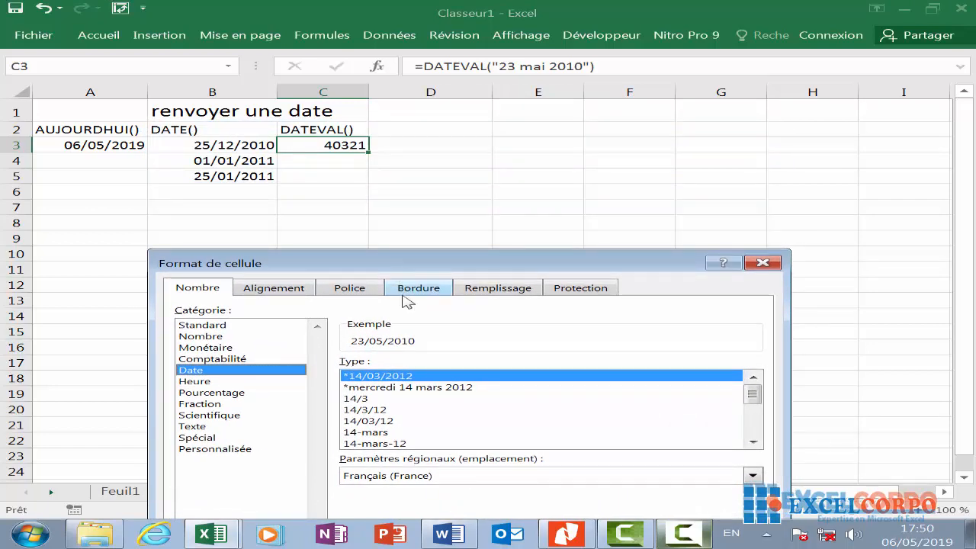
double_click(393, 376)
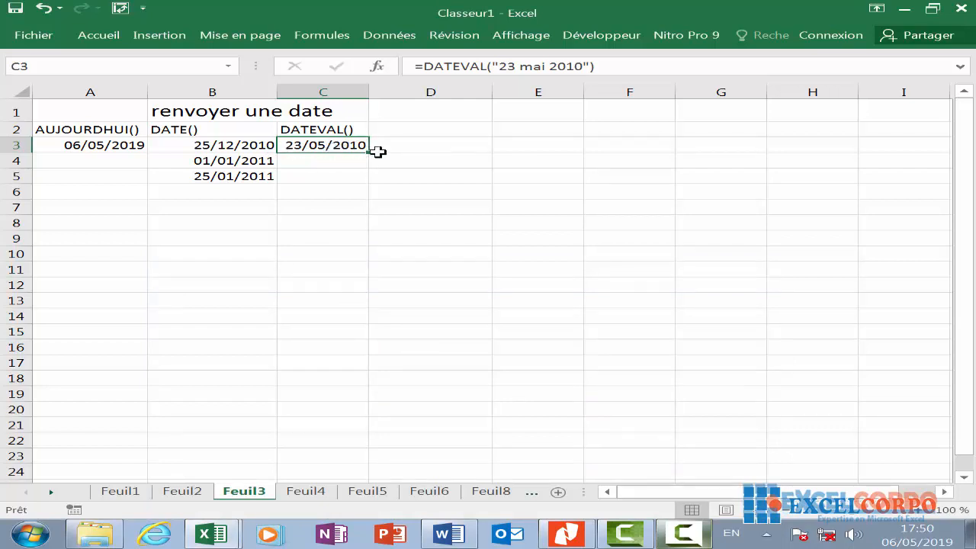
- Switch to the Feuil4 sheet and examine the ANNEE function's syntax and its Numéro_de_série argument
left_click(306, 491)
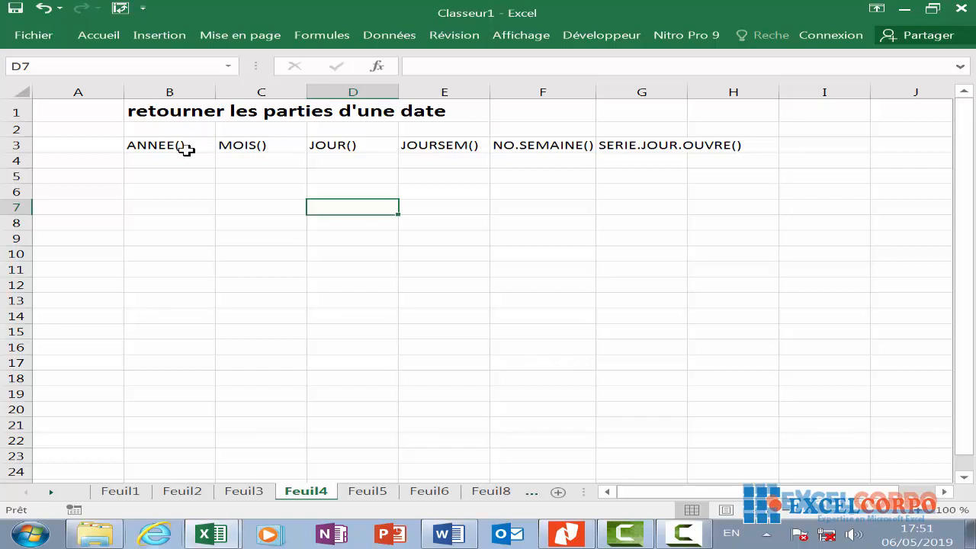
left_click(378, 67)
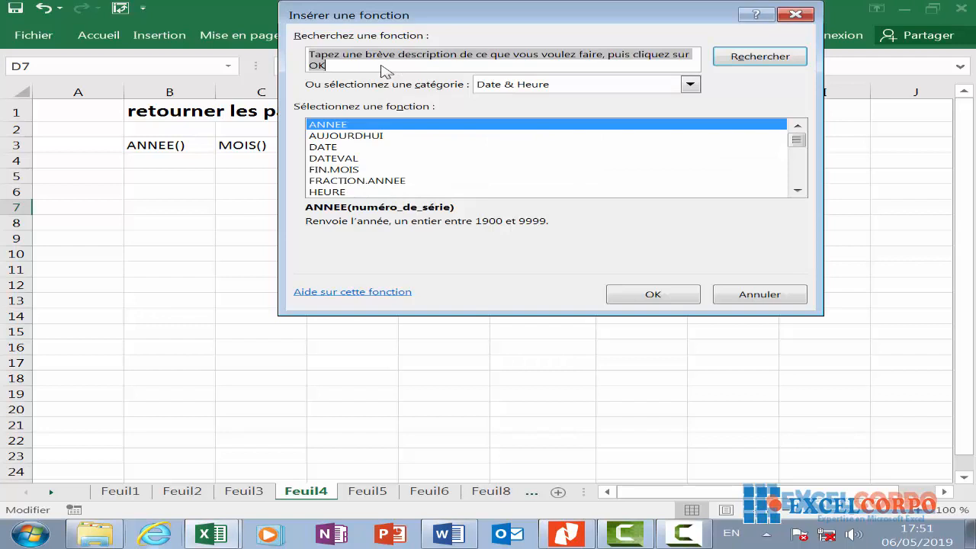
left_click(362, 169)
key("Home")
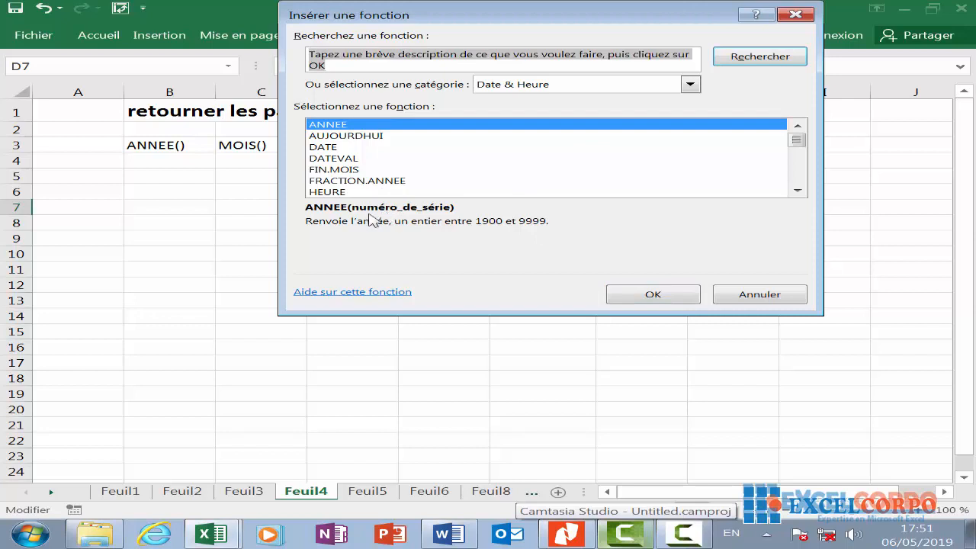
left_click(665, 296)
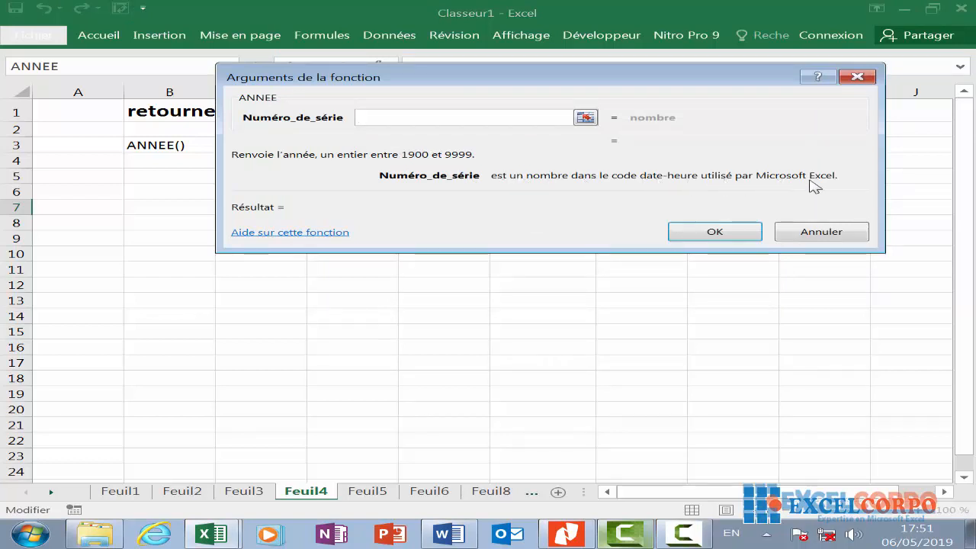
left_click(857, 75)
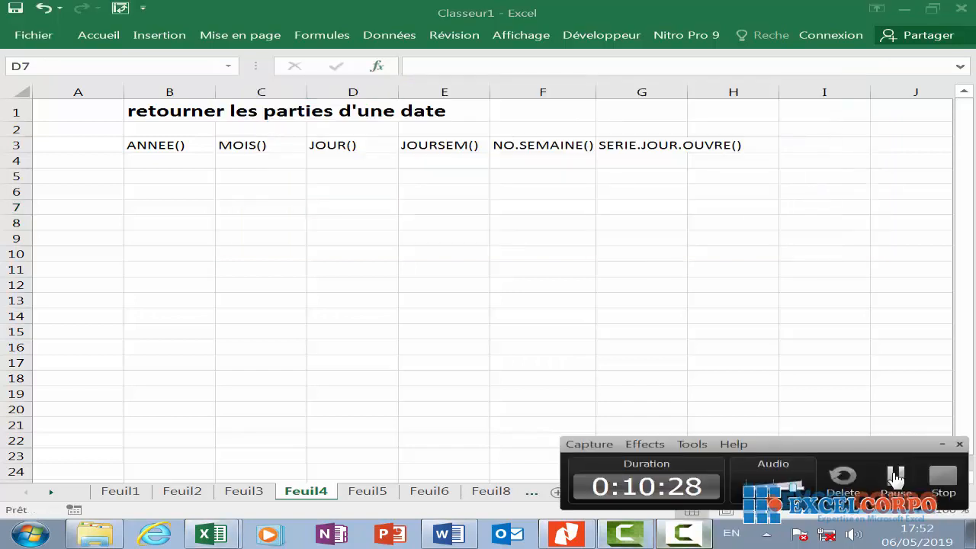
- Enter the formula =ANNEE(AUJOURDHUI()) in cell B4 and check it against its result
left_click(182, 161)
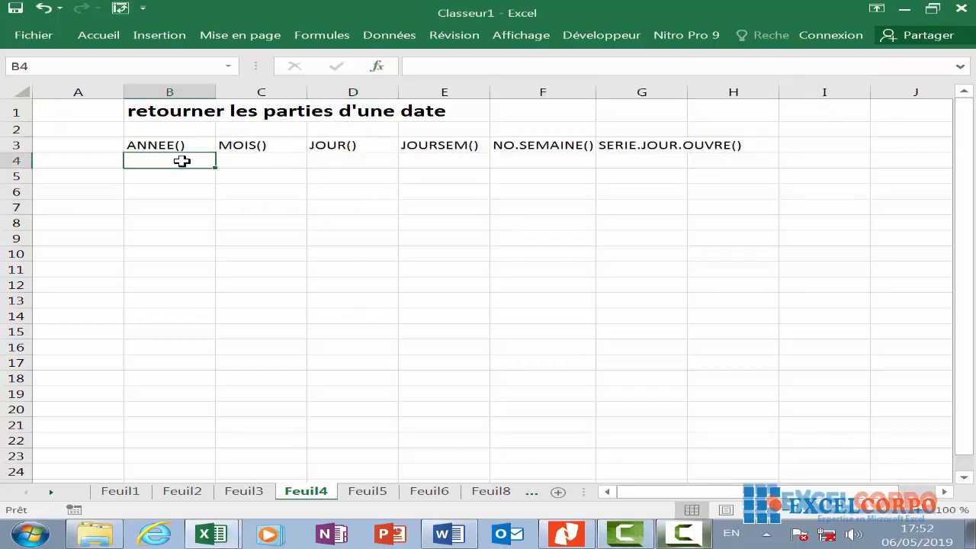
type("=")
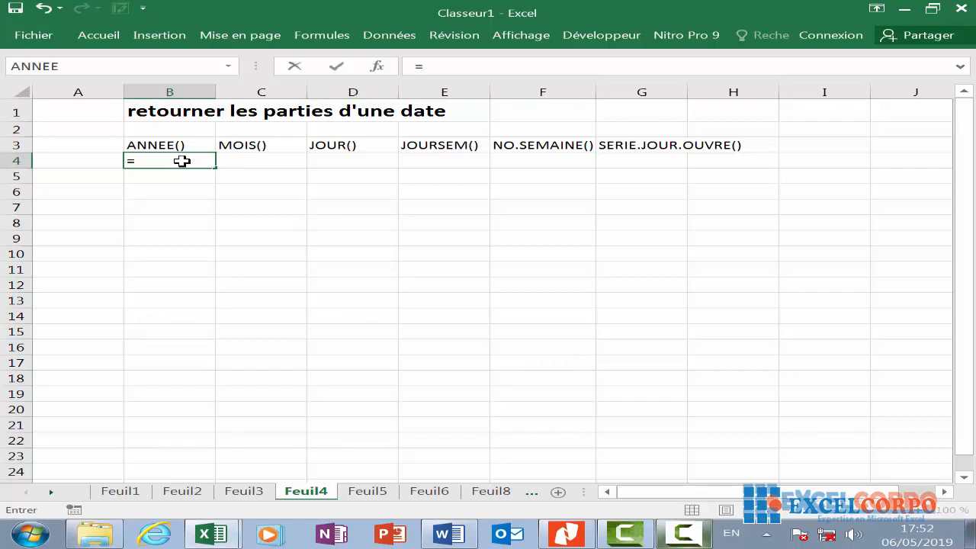
type("anne")
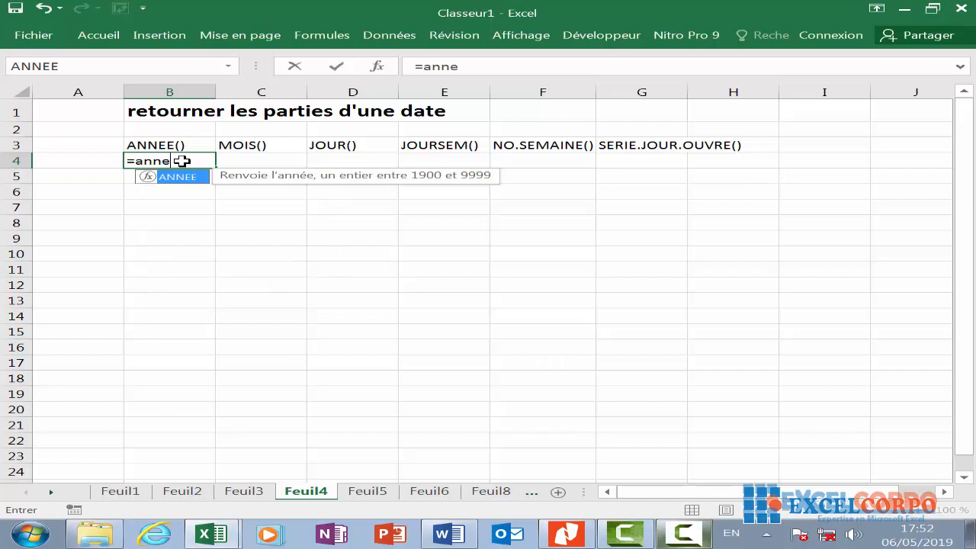
double_click(188, 178)
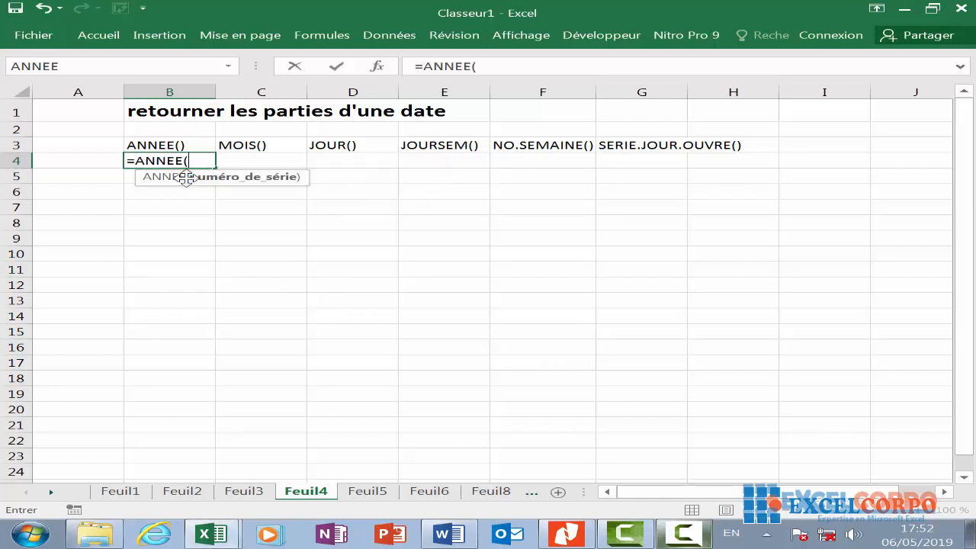
type("au")
double_click(241, 187)
type(")")
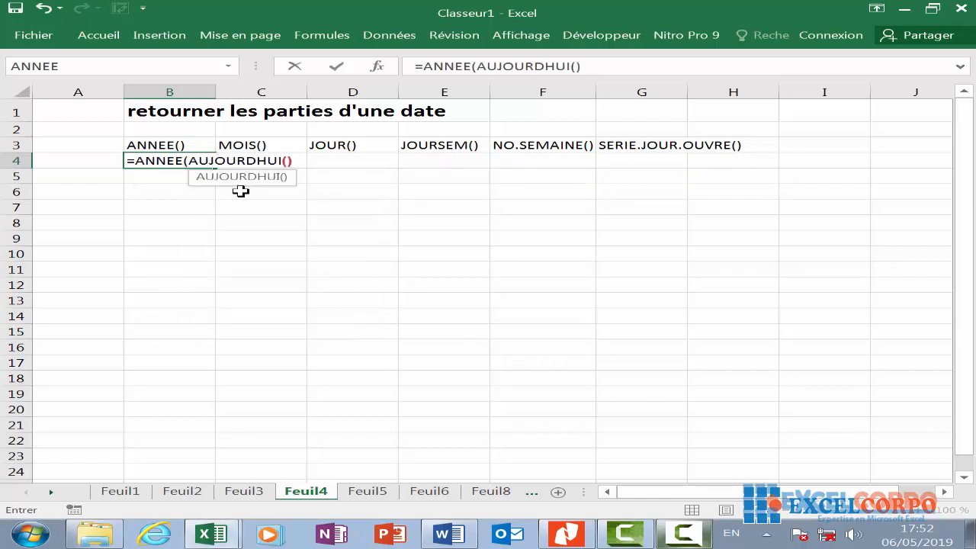
type(")")
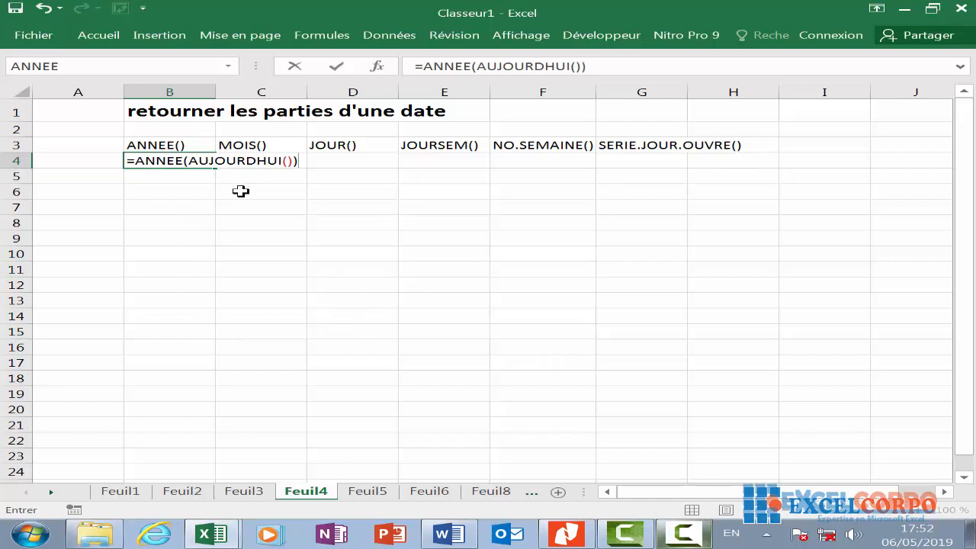
key("Return")
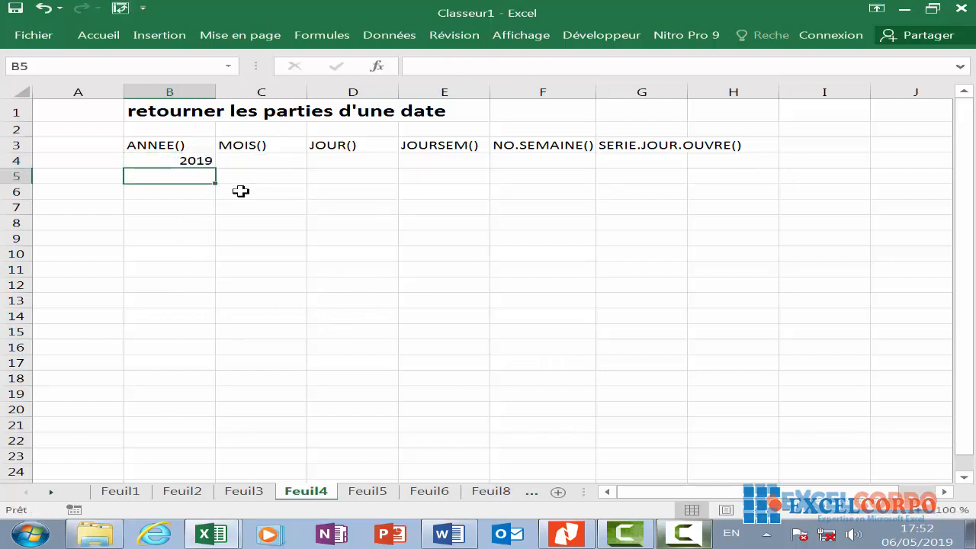
left_click(190, 160)
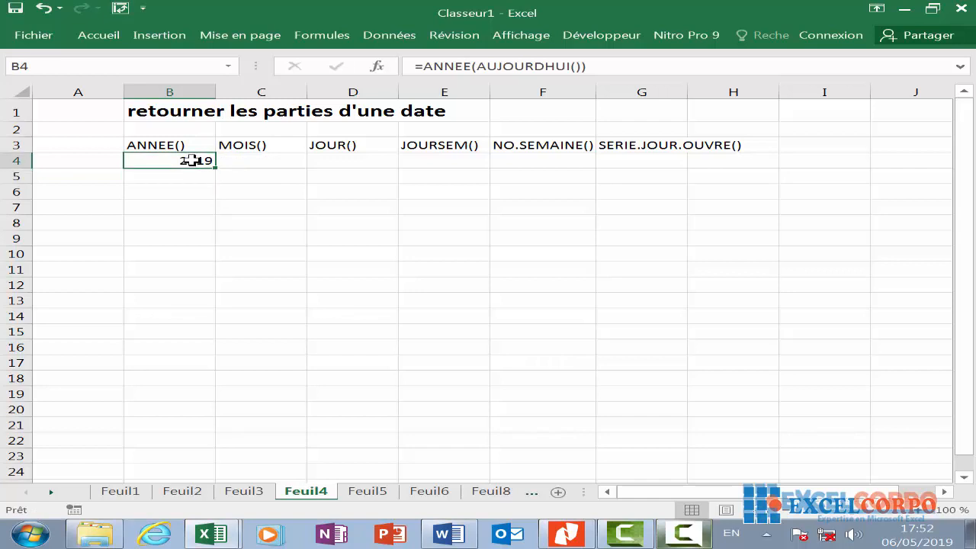
- Look up the MOIS function in the Date & Heure category and examine its syntax and Numéro_de_série argument
left_click(229, 146)
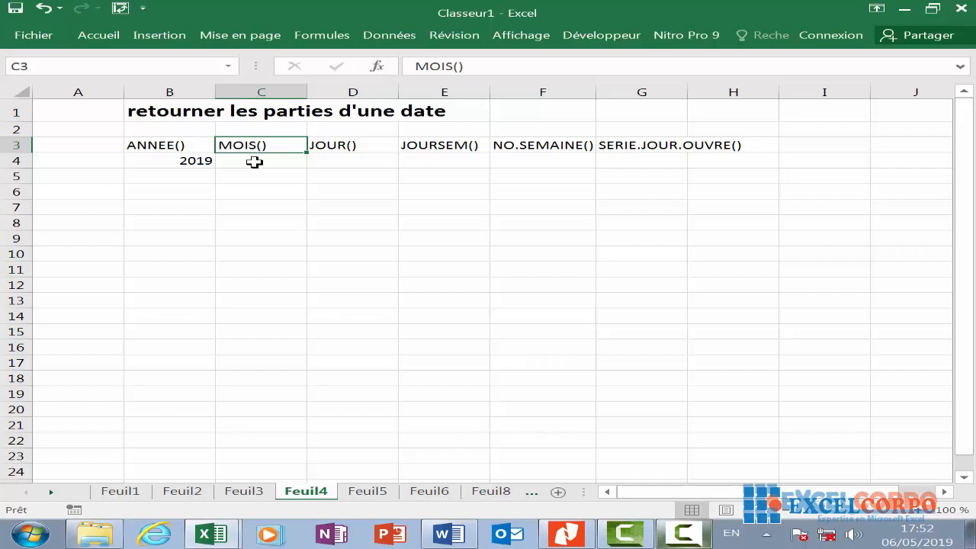
left_click(376, 66)
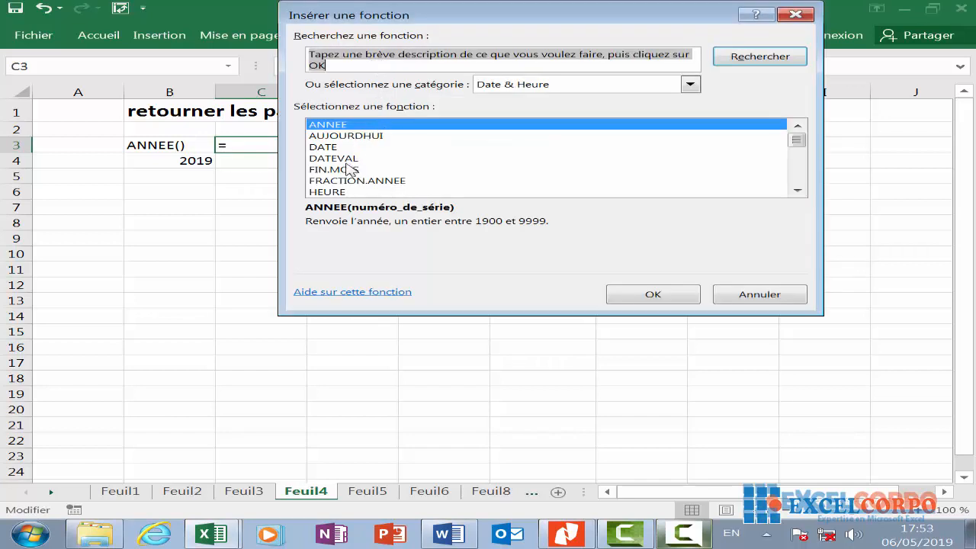
left_click(349, 169)
key("m")
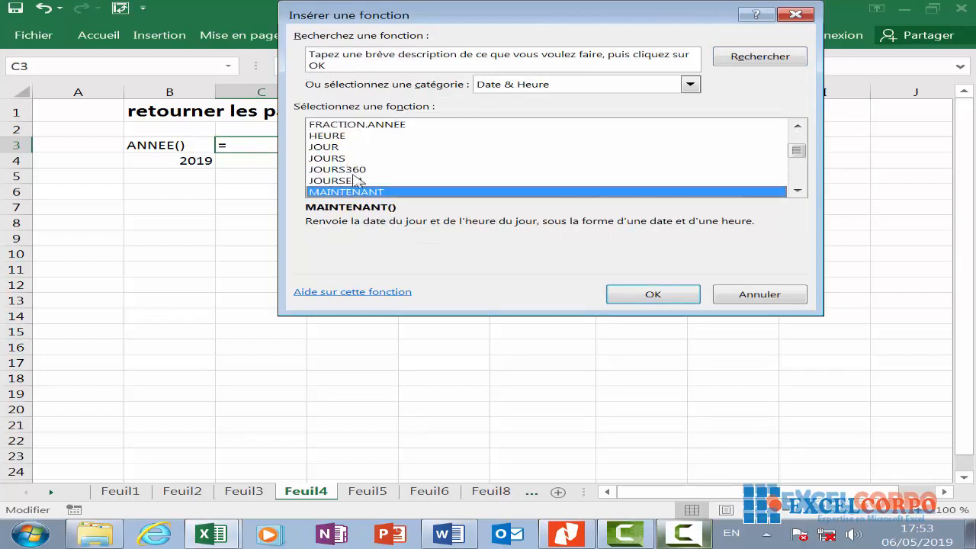
scroll(358, 182, "down", 1)
left_click(358, 181)
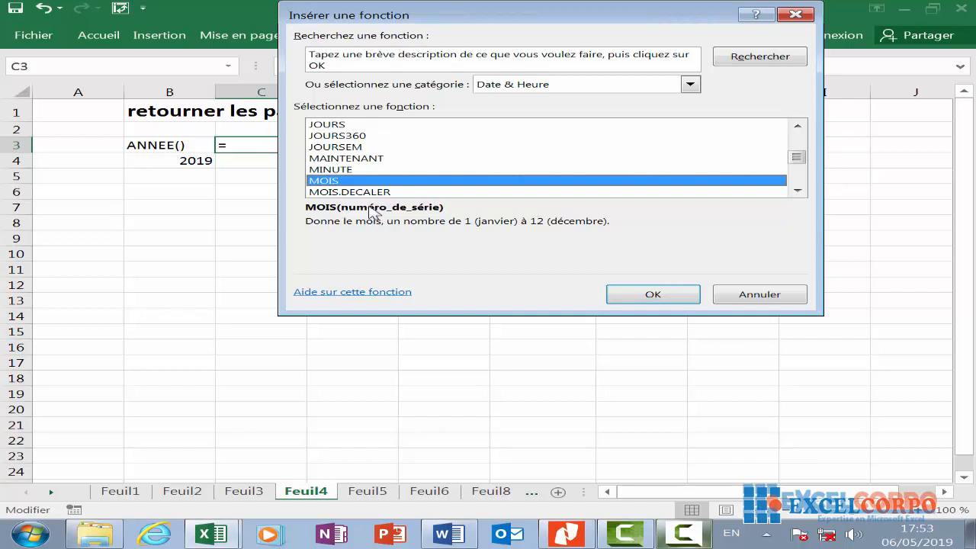
left_click(645, 295)
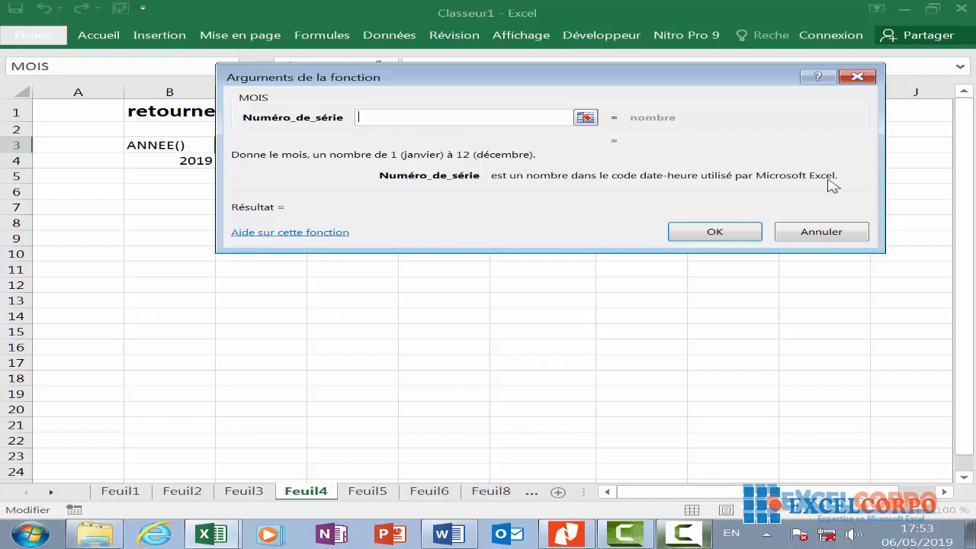
left_click(751, 238)
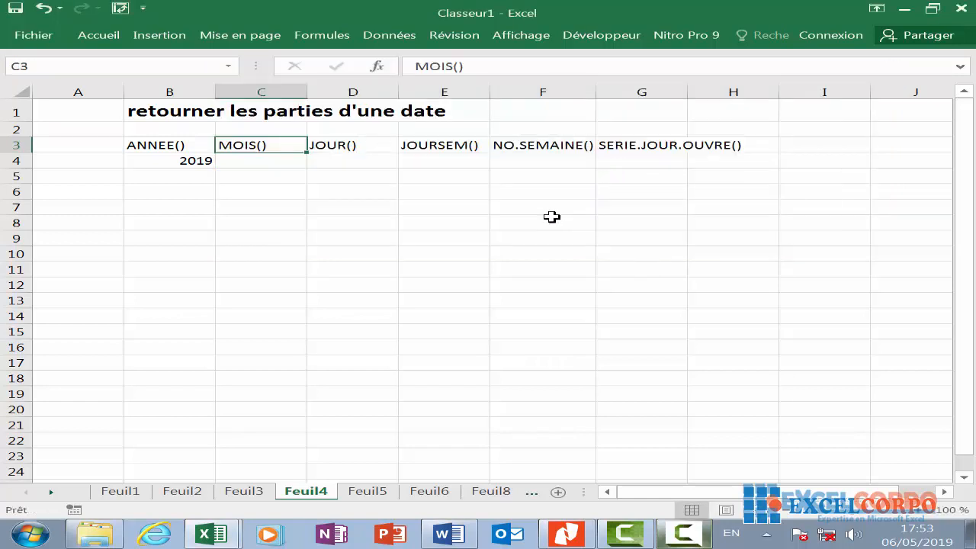
- Try to enter the formula =MOIS(23 mars 2010 in cell C4, under the MOIS() heading
left_click(285, 156)
type("=")
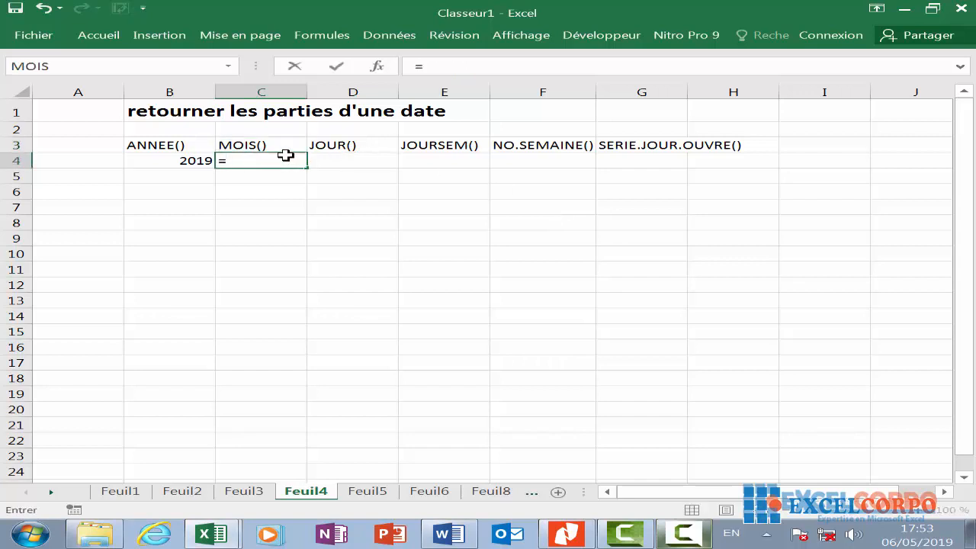
type("ma")
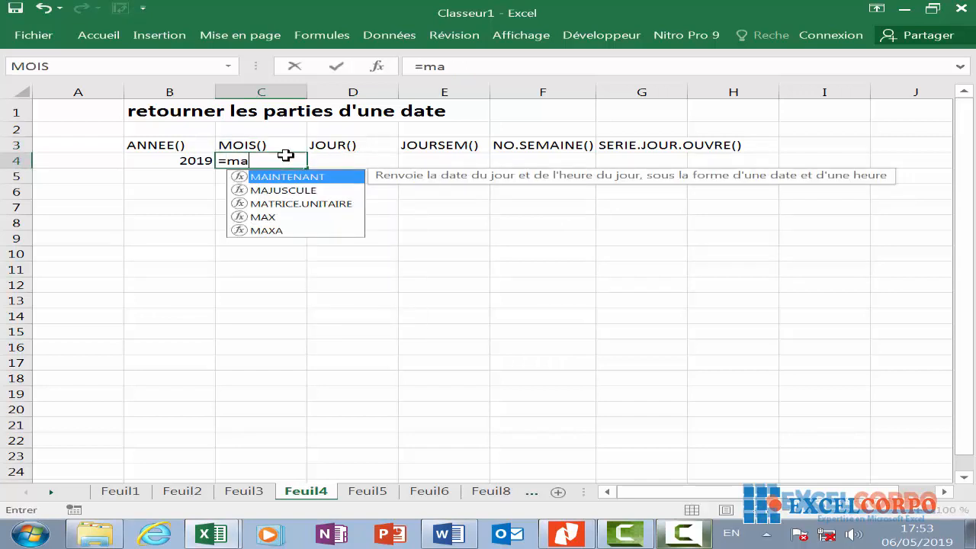
key("BackSpace")
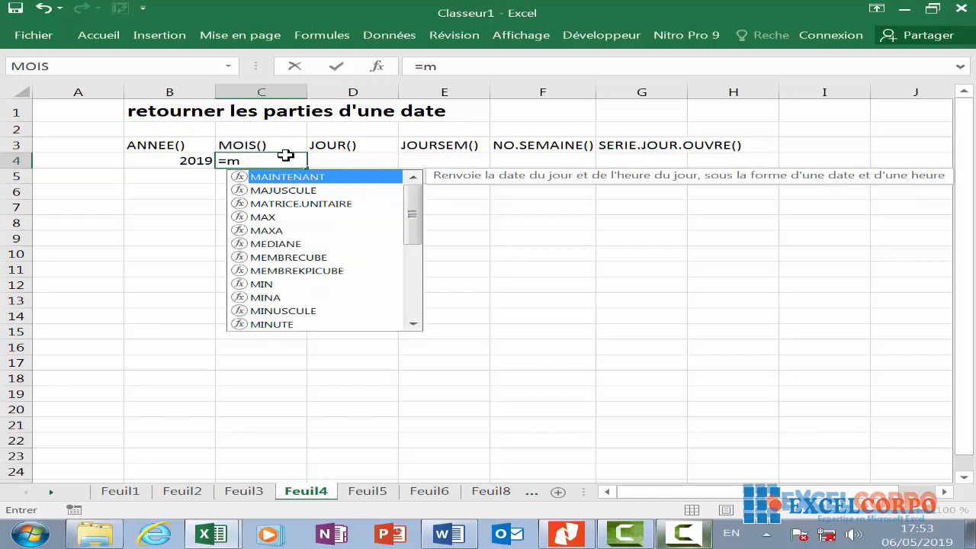
type("oi")
double_click(323, 176)
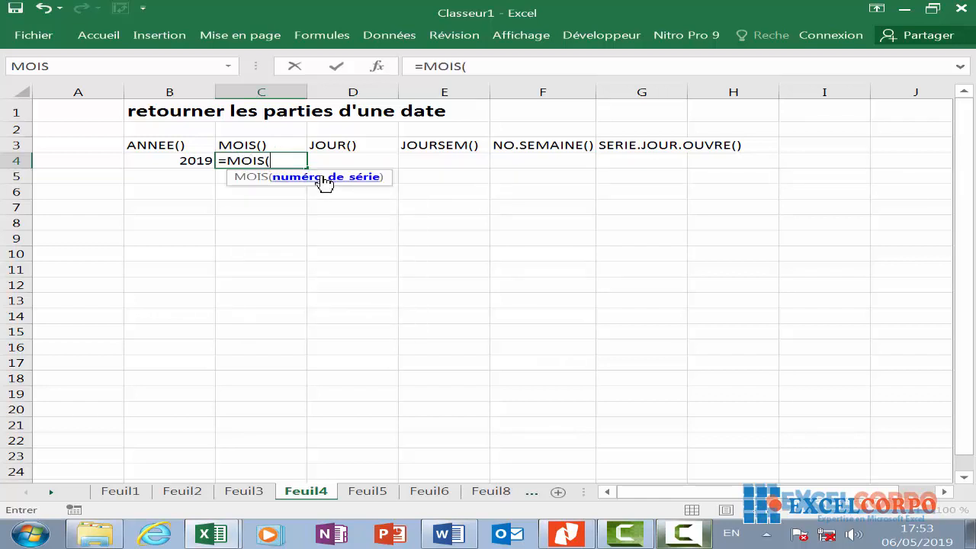
type("23 mai")
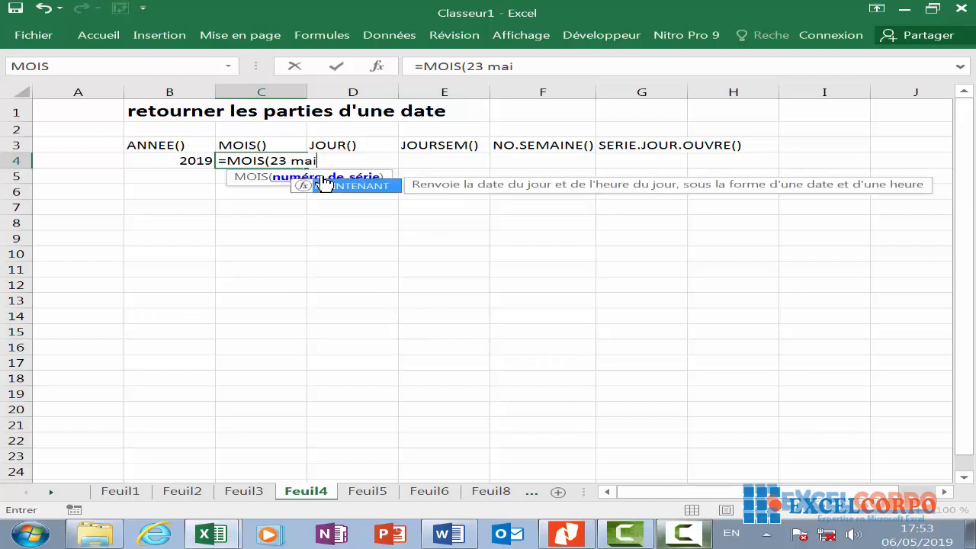
key("BackSpace")
key("BackSpace")
key("BackSpace")
type("mars 2010")
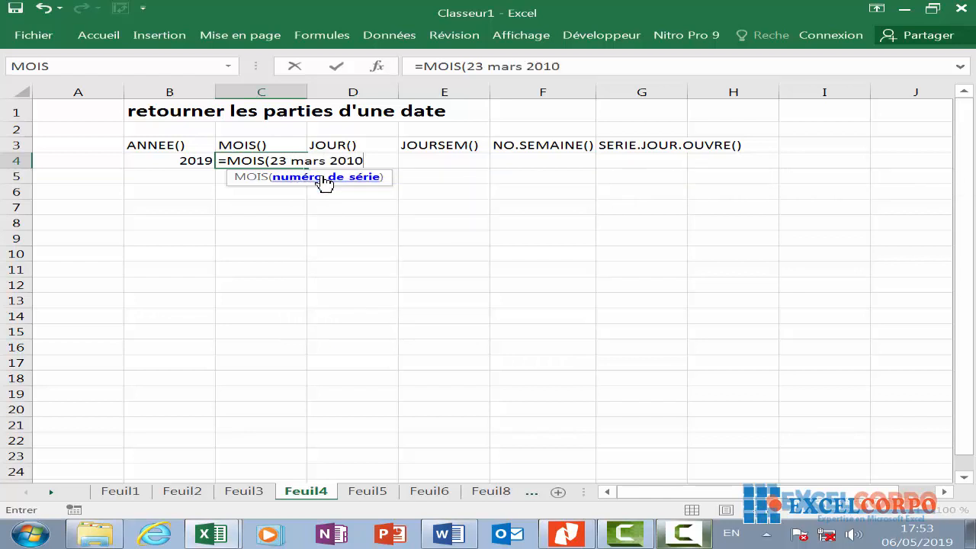
key("Return")
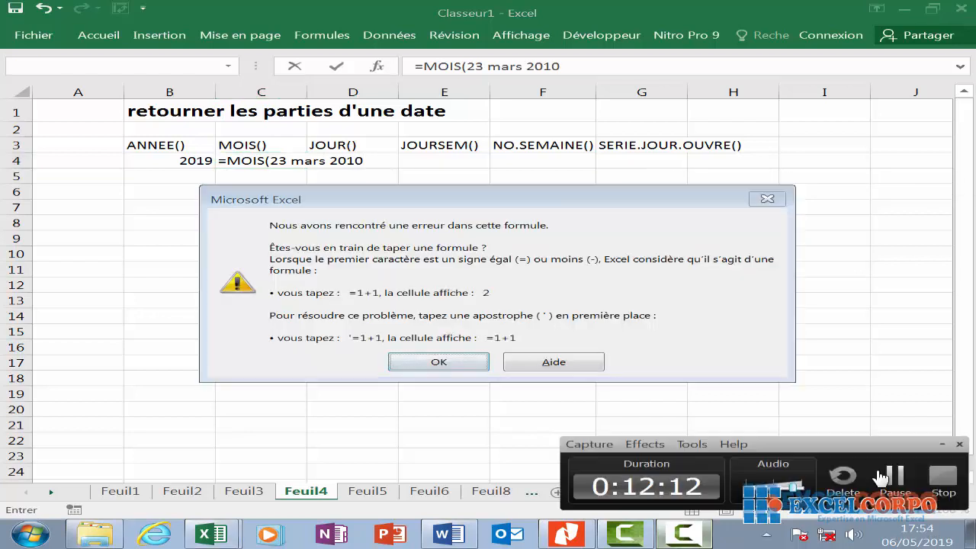
key("Return")
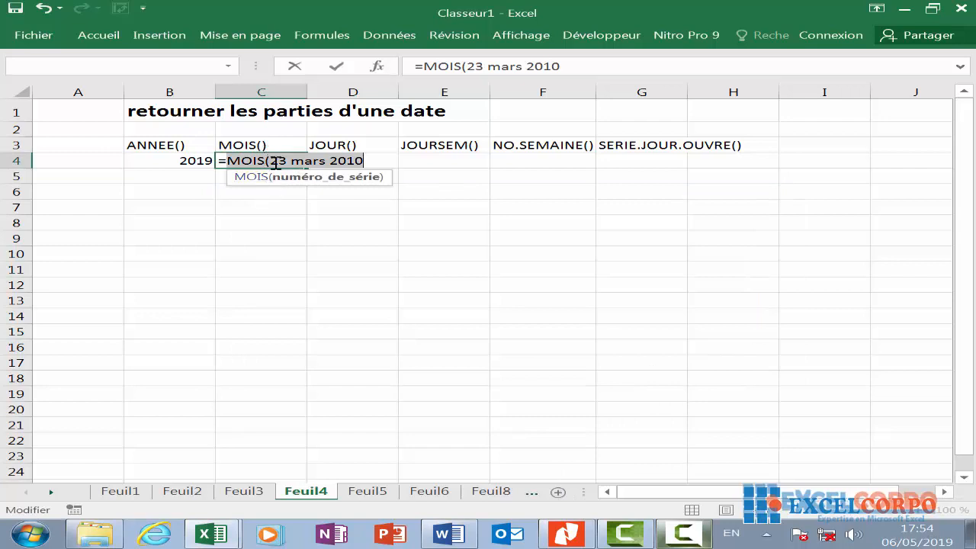
- Put the date in quotation marks so cell C4's formula reads =MOIS("23 mars 2010"), and check it against its result
left_click(276, 161)
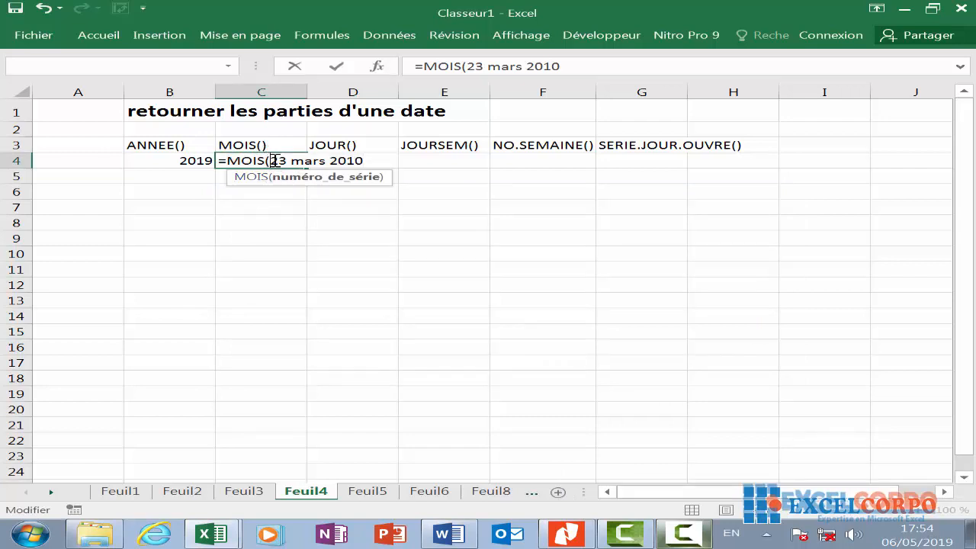
type("\"")
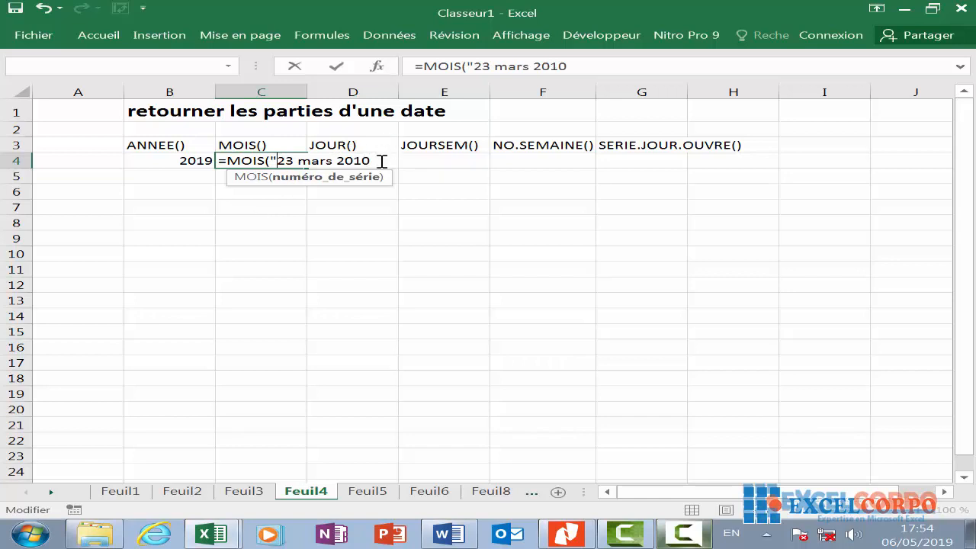
type("\"")
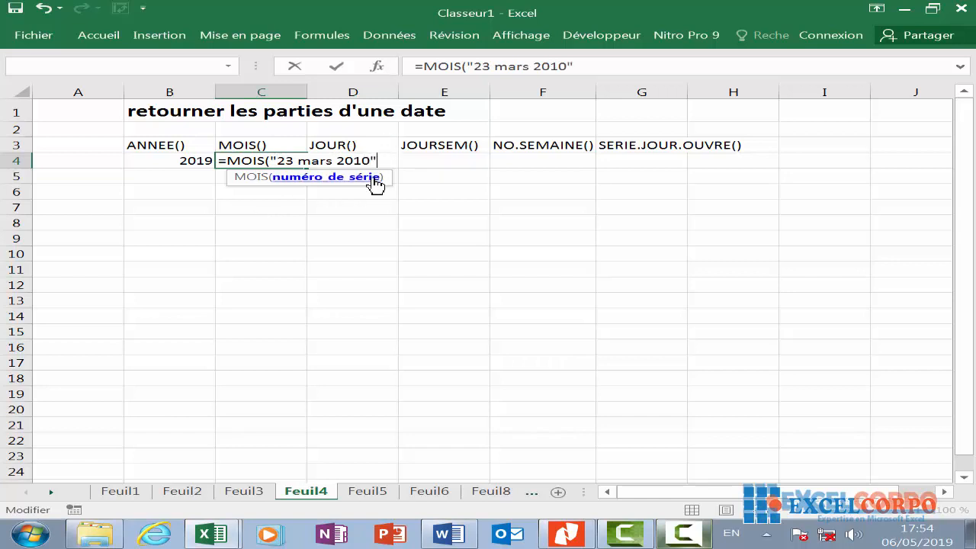
key("Return")
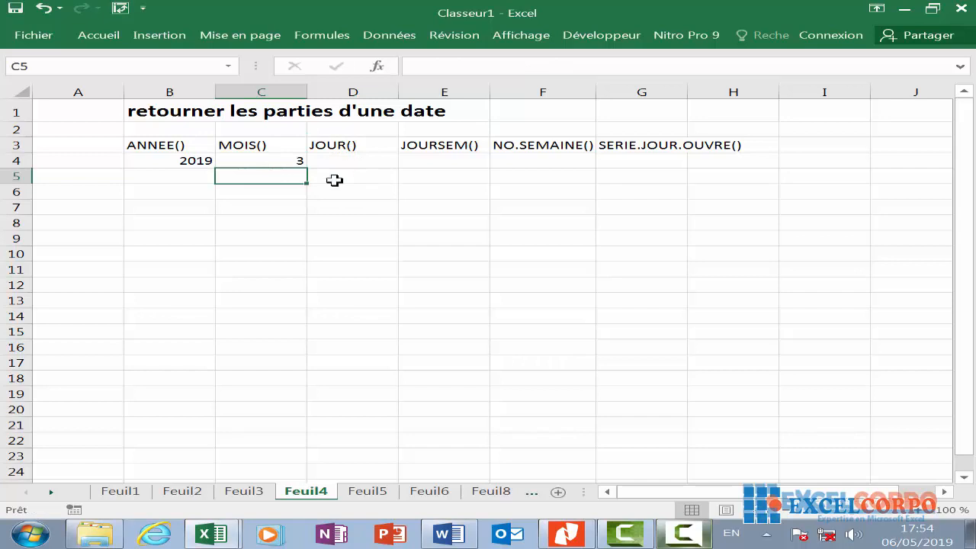
left_click(282, 160)
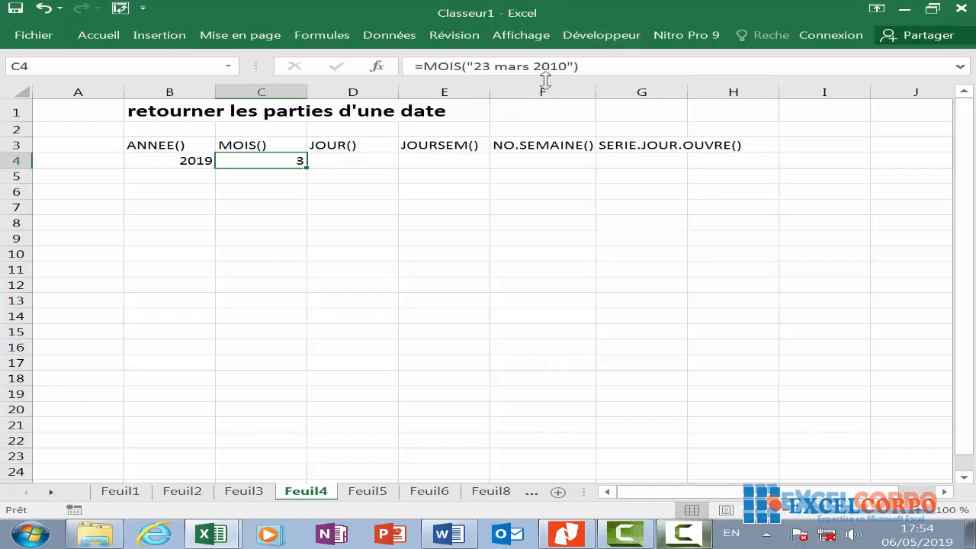
- Look up the JOUR function in the Date & Heure category and examine its syntax and Numéro_de_série argument
left_click(386, 143)
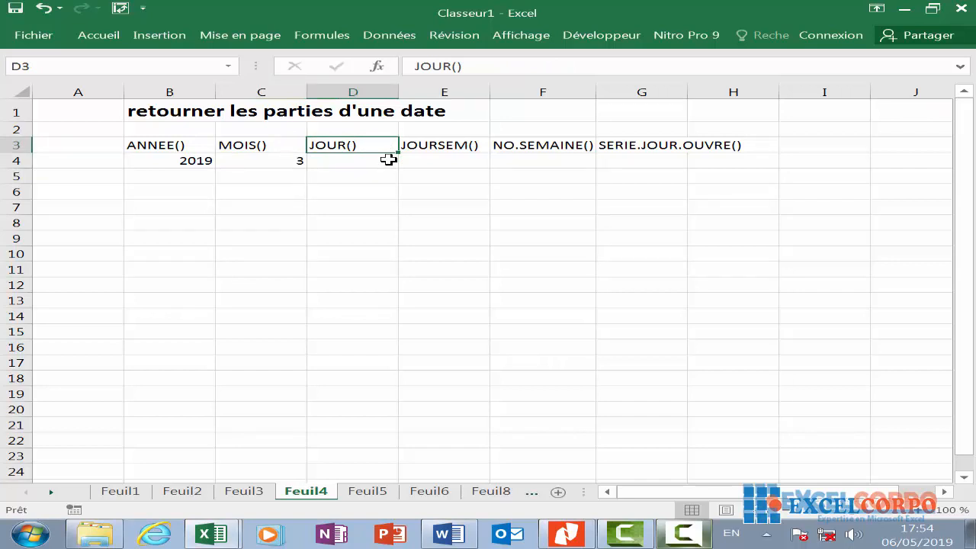
left_click(381, 70)
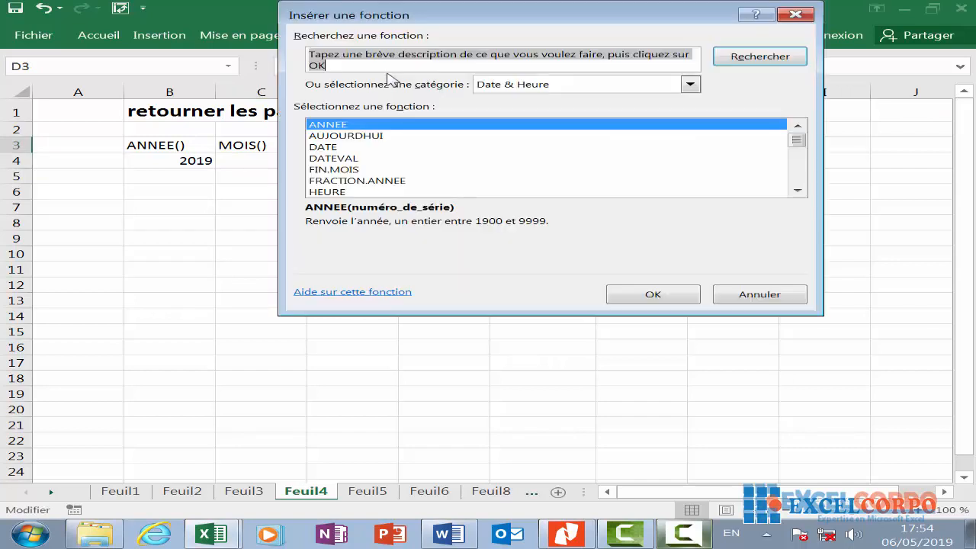
left_click(353, 149)
key("j")
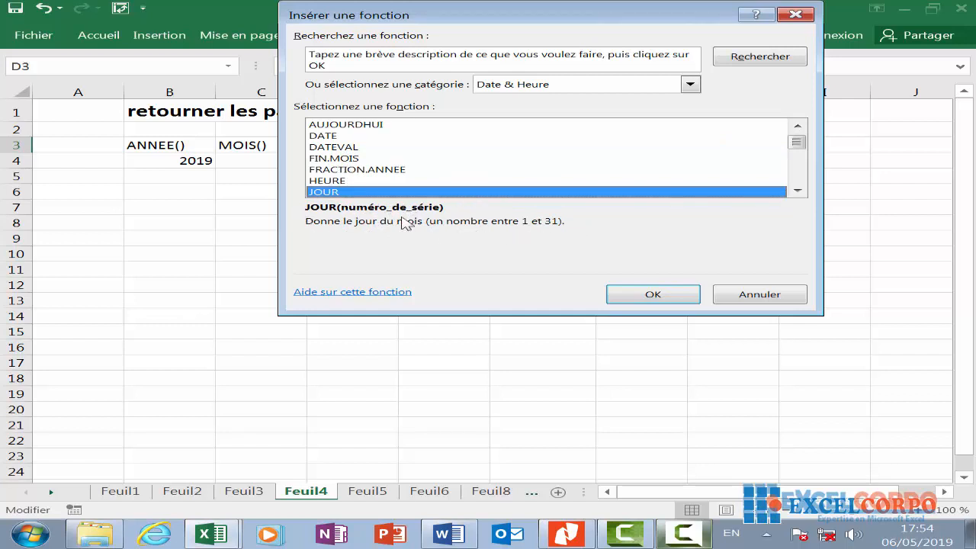
left_click(647, 292)
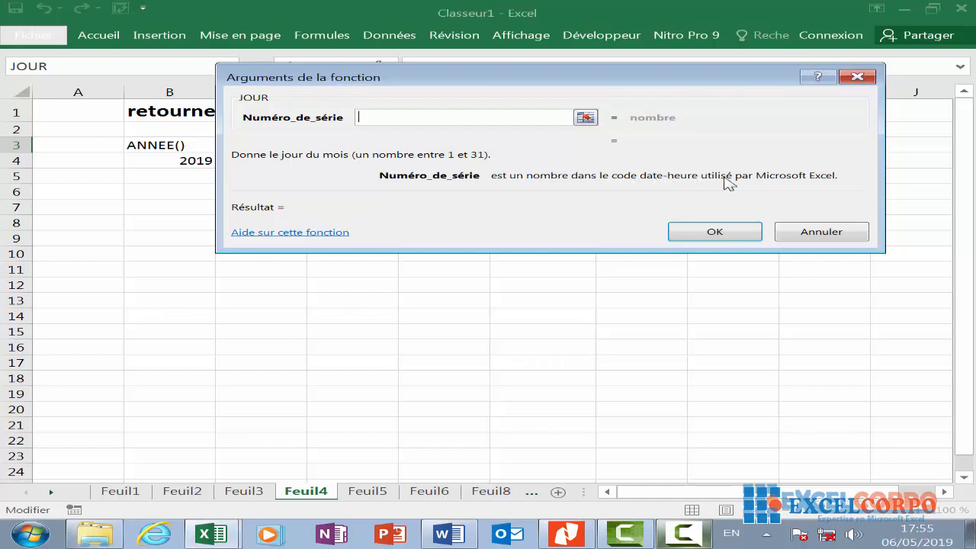
key("Escape")
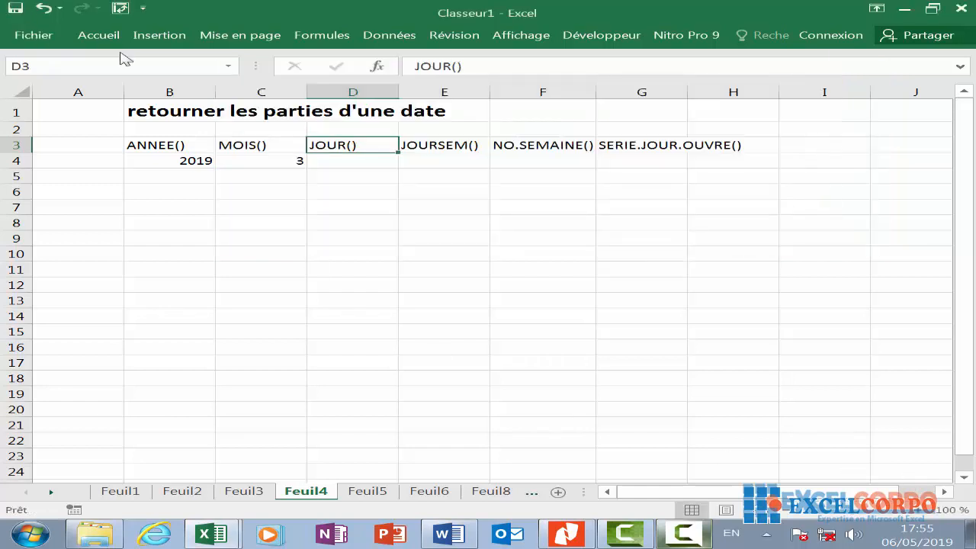
- Enter the formula =JOUR("23"/10/2010) in cell D4, under the JOUR() heading
left_click(282, 162)
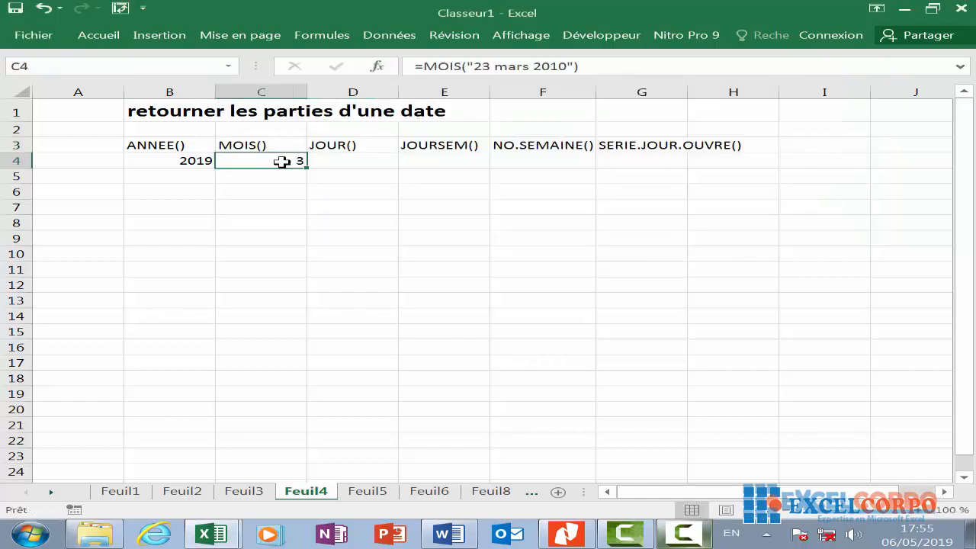
left_click(357, 157)
type("=")
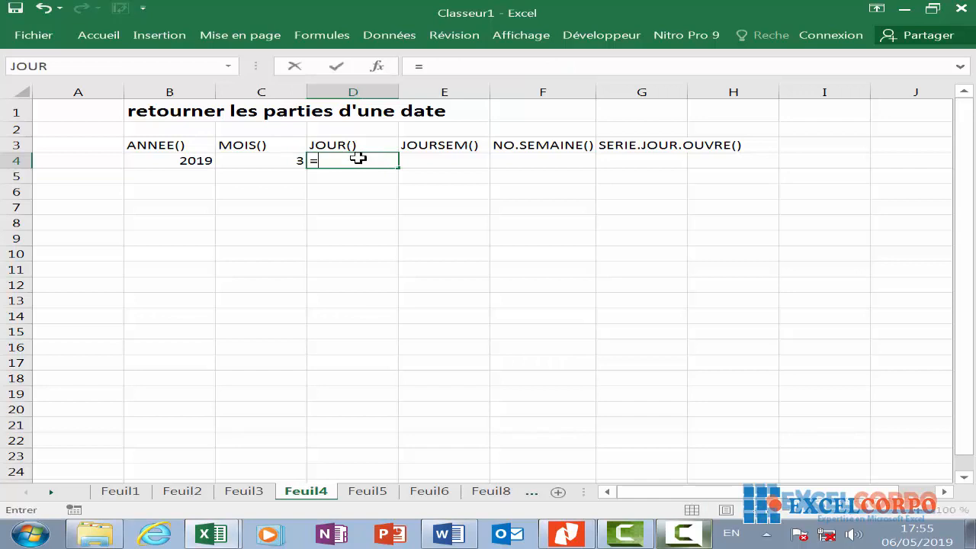
type("jo")
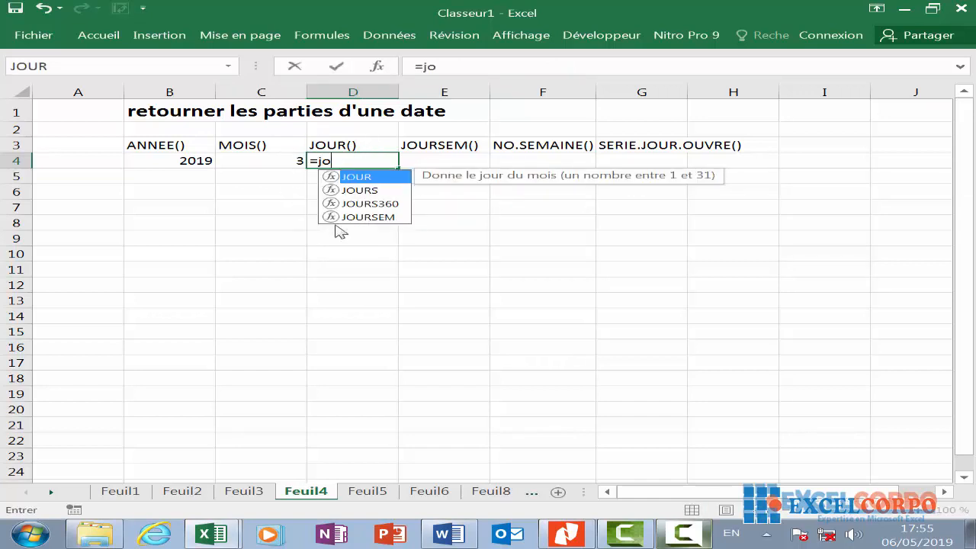
double_click(379, 176)
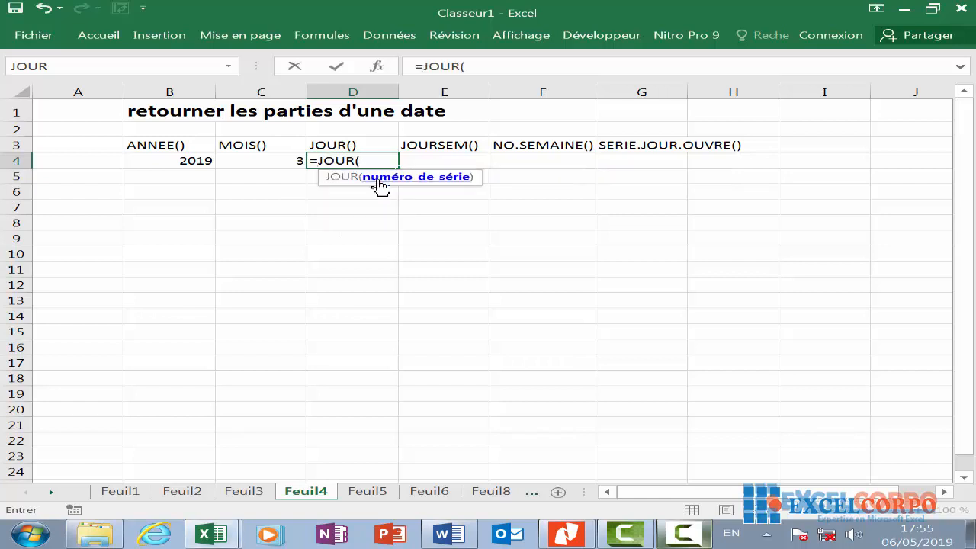
type("\"23/10/")
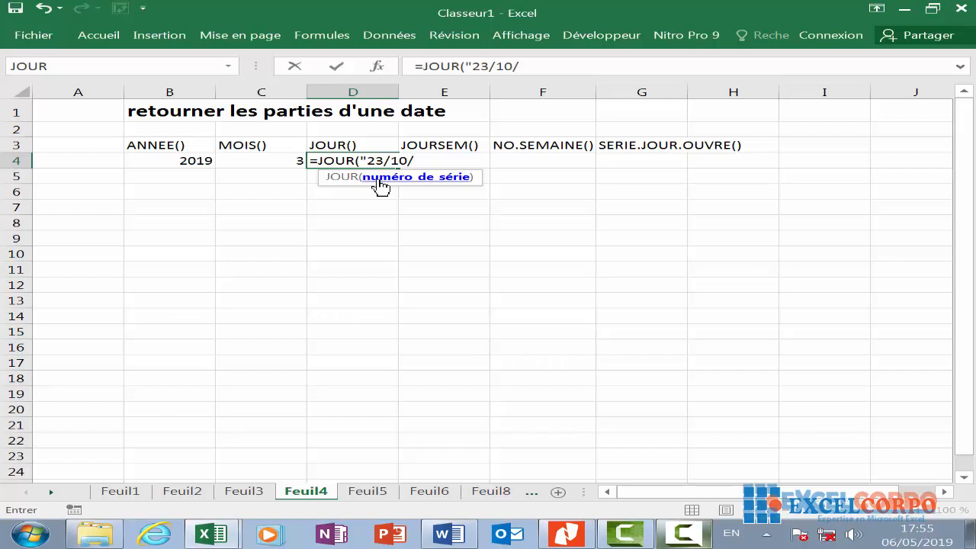
type("2010")
key("Return")
left_click(451, 331)
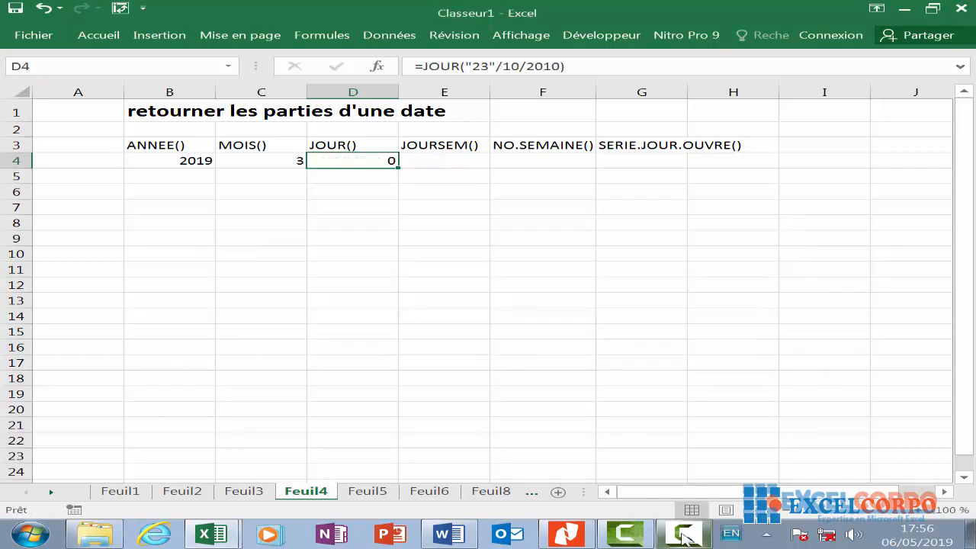
left_click(684, 533)
left_click(891, 474)
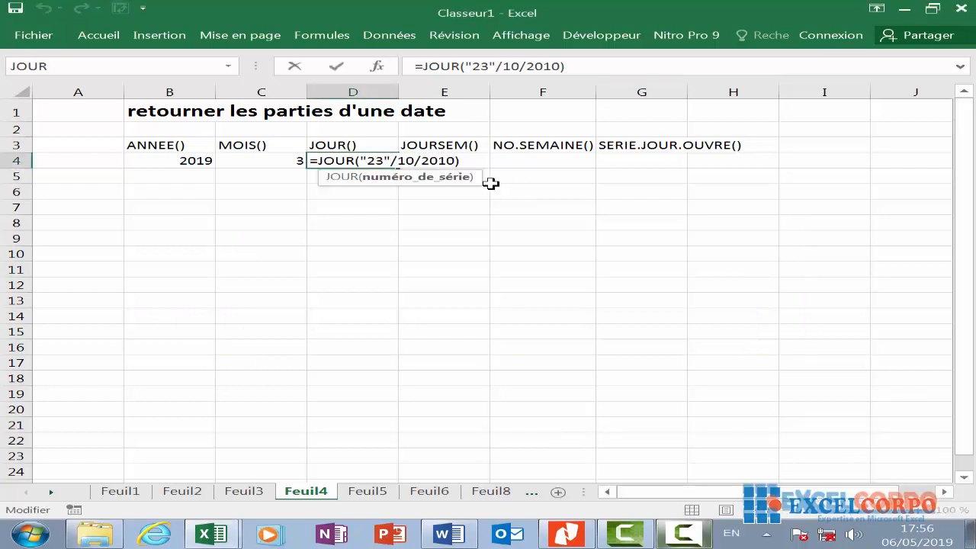
- Correct the quotation marks in cell D4's formula to =JOUR("23/10/2010") and check it against its result
key("BackSpace")
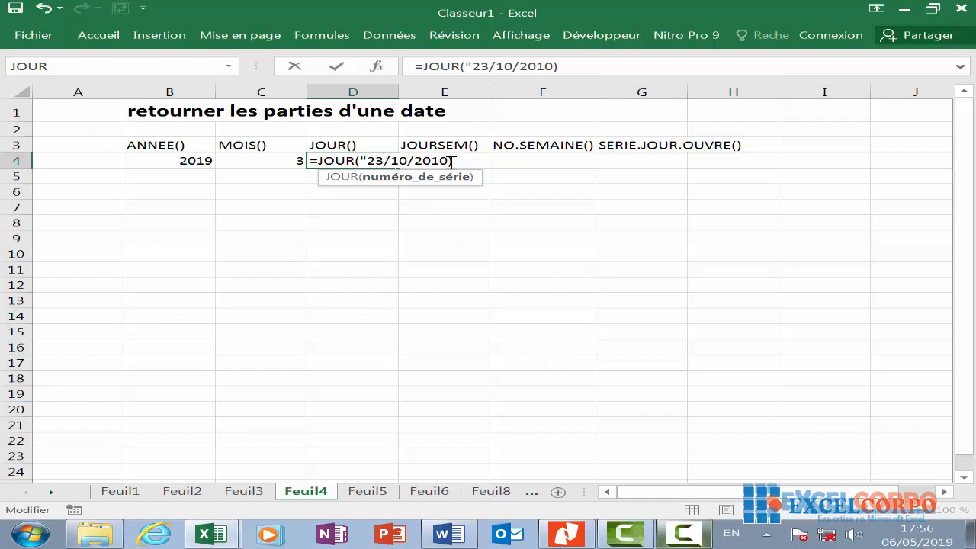
type("\"")
key("Return")
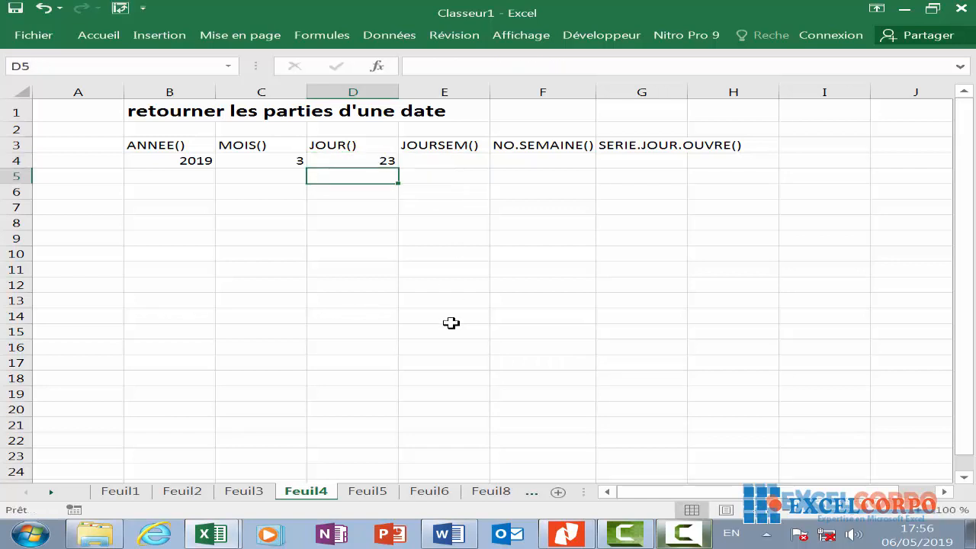
left_click(363, 159)
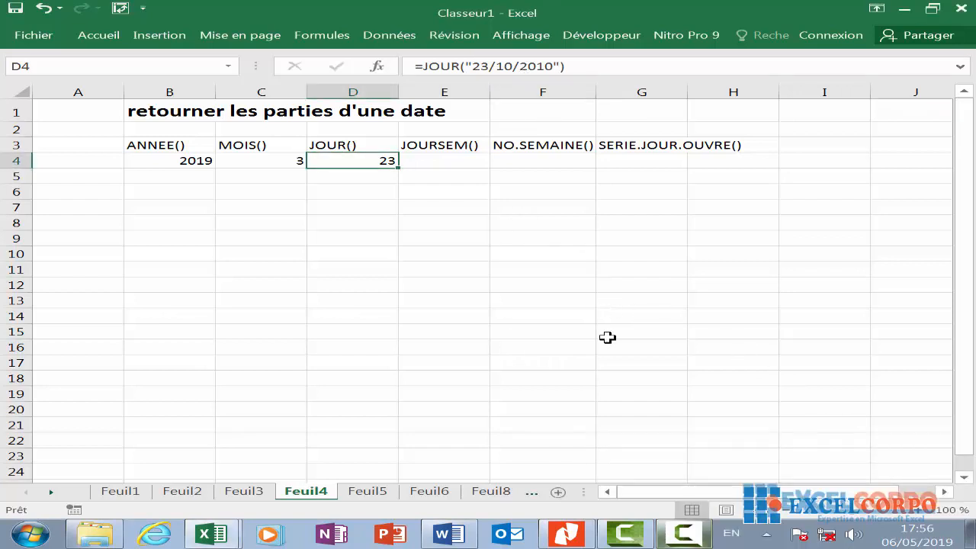
- Look up the JOURSEM function in the Date & Heure category and examine its syntax and its Numéro_de_série and Type_retour arguments
left_click(440, 147)
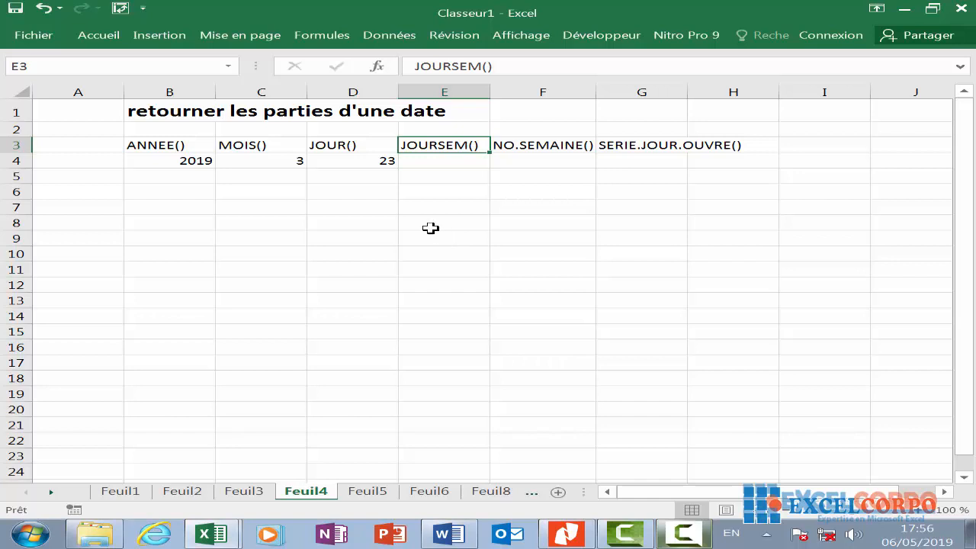
left_click(377, 67)
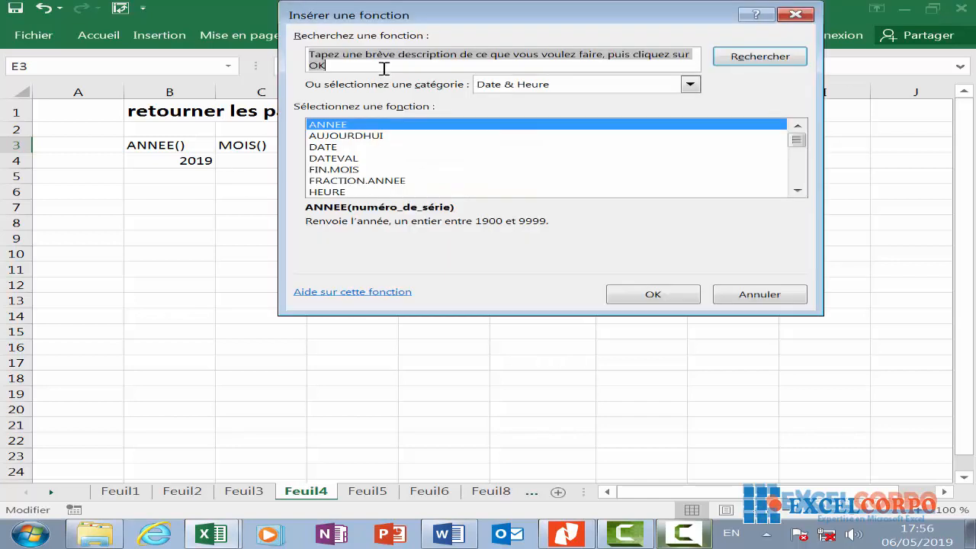
left_click(346, 158)
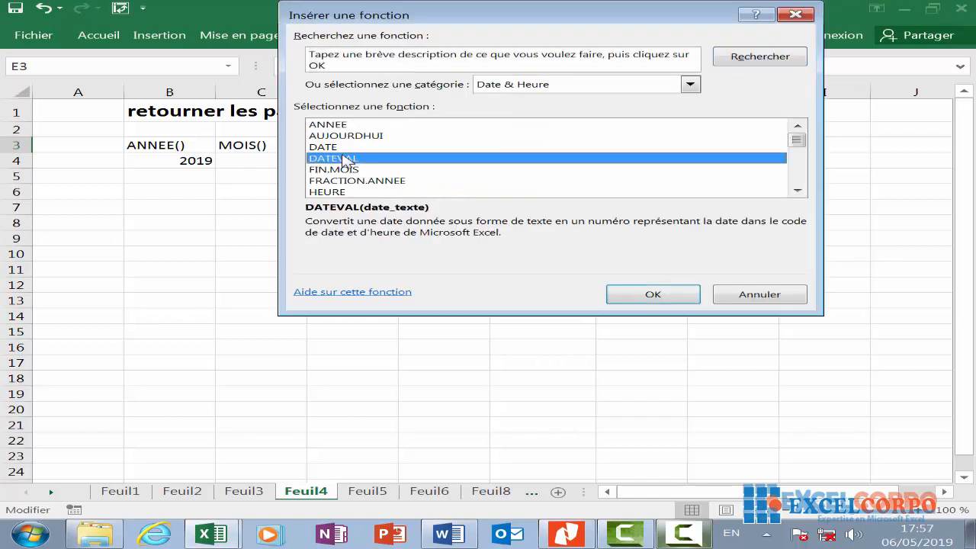
key("j")
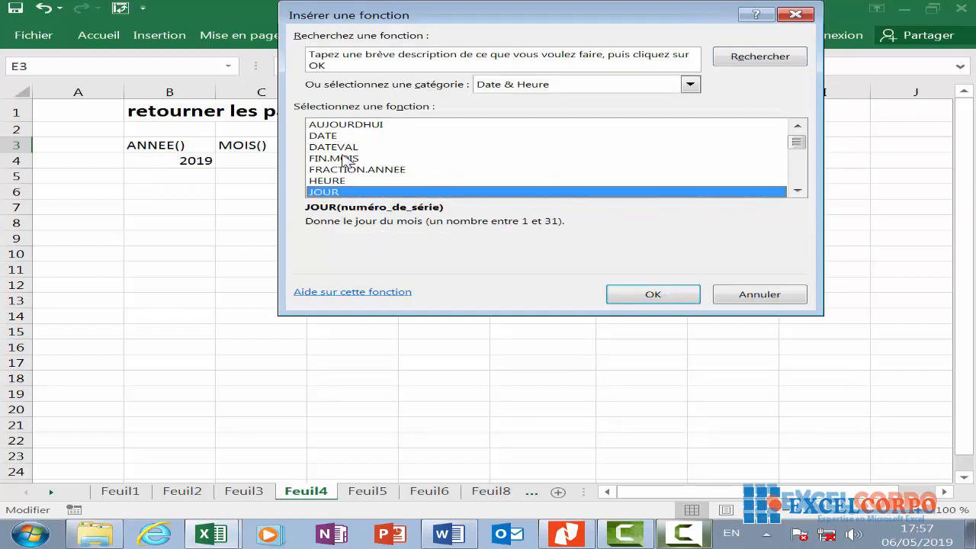
scroll(364, 158, "down", 2)
left_click(364, 158)
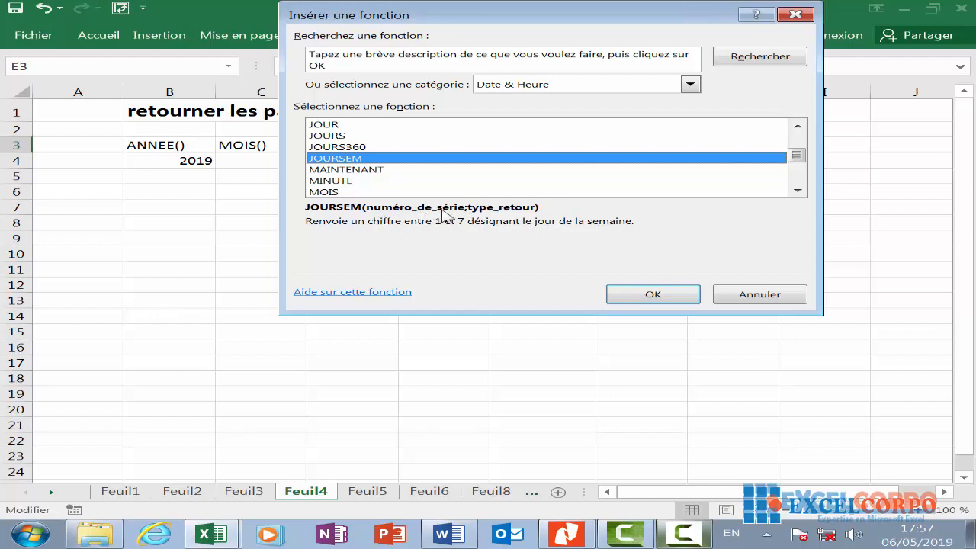
left_click(647, 304)
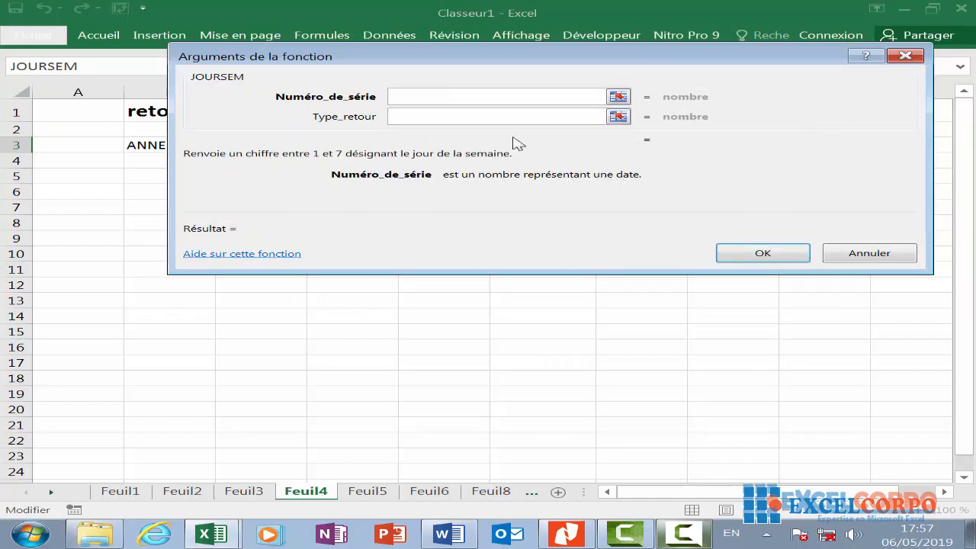
left_click(406, 117)
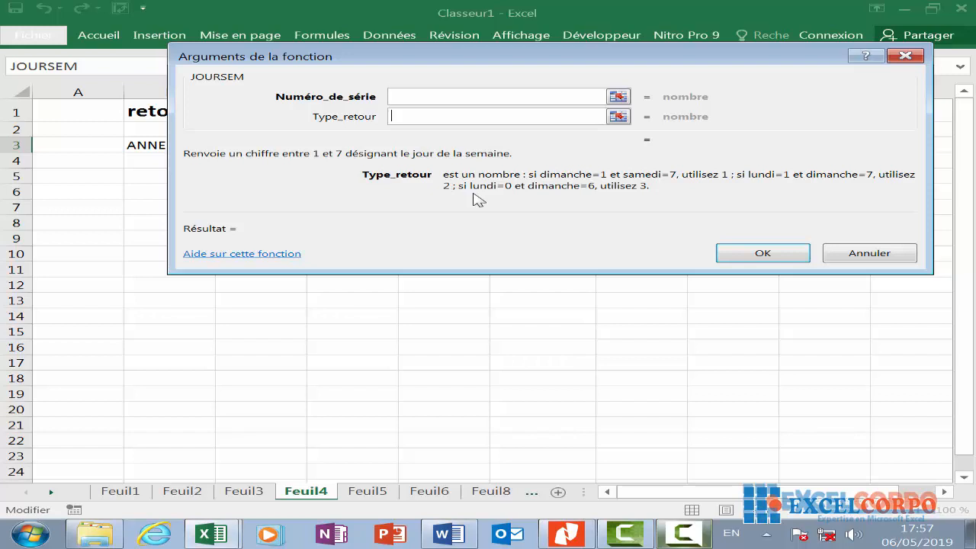
left_click(906, 56)
- Enter the formula =JOURSEM("23/10/2010") in cell E4, under the JOURSEM() heading, and check it against its result
left_click(446, 162)
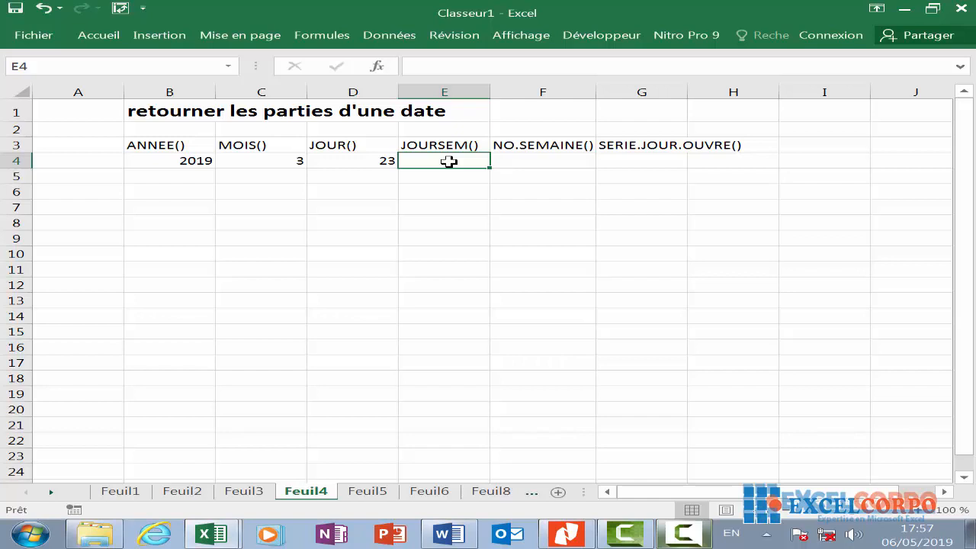
type("=")
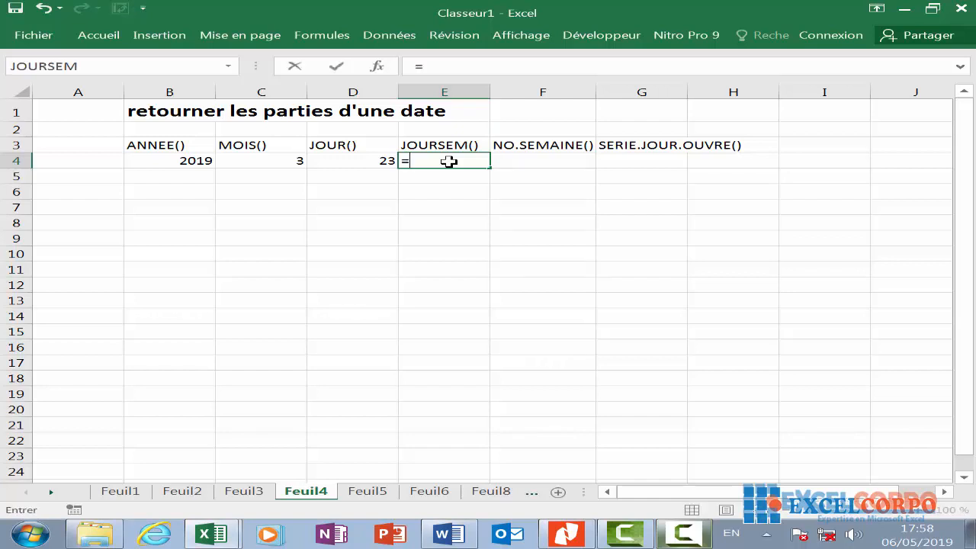
type("jor")
key("BackSpace")
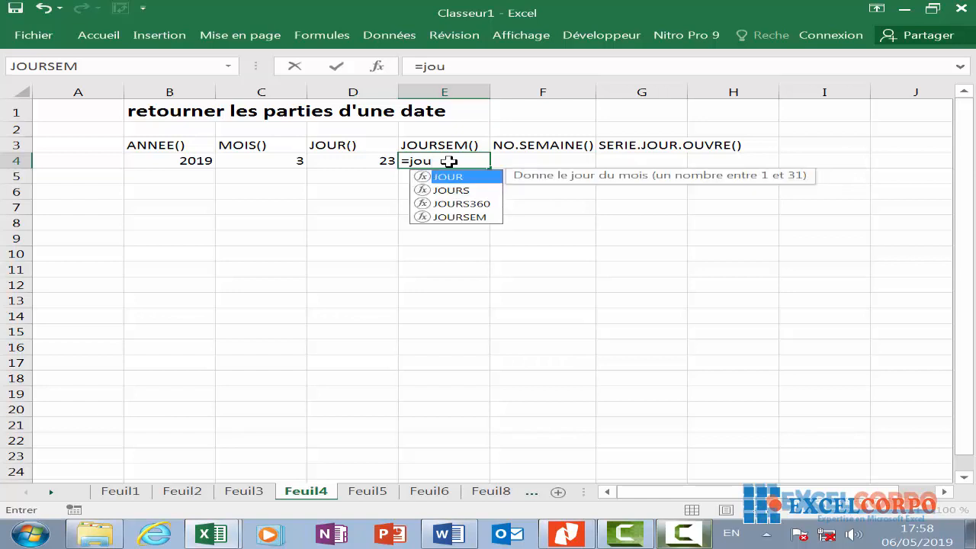
type("u")
double_click(462, 218)
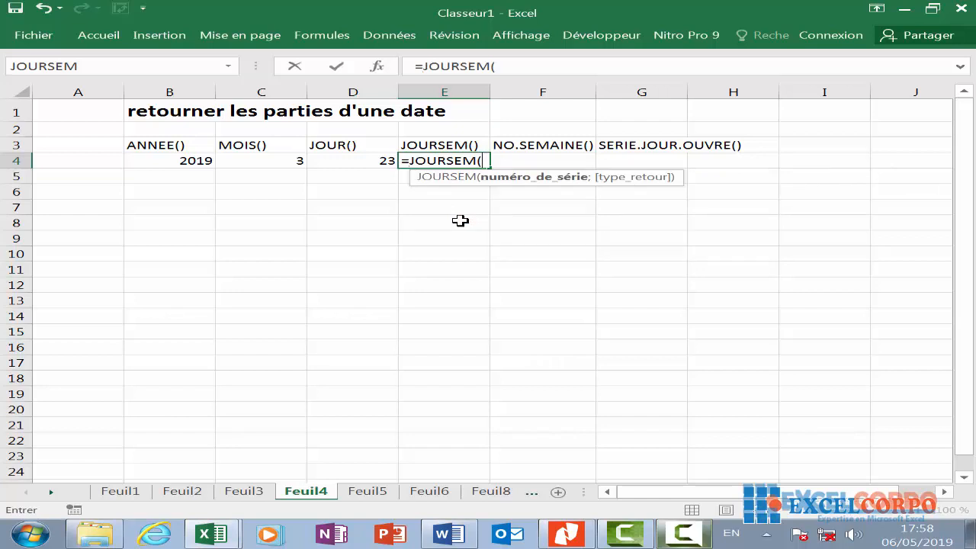
type("\"23/10/2010")
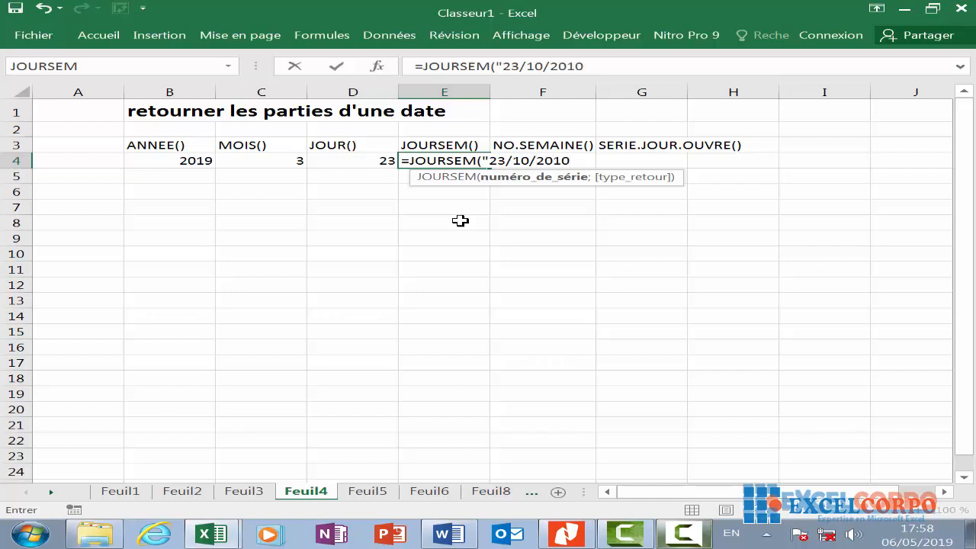
key("Return")
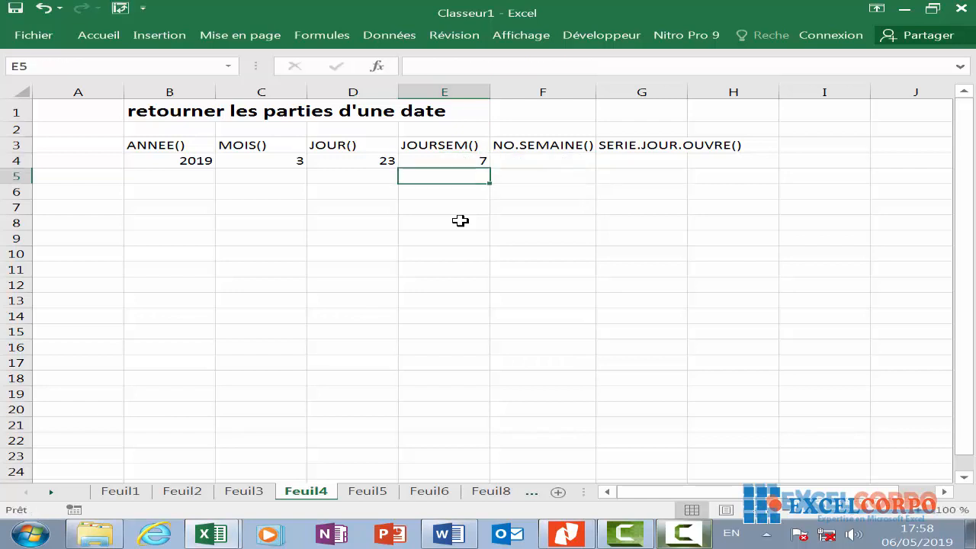
left_click(466, 161)
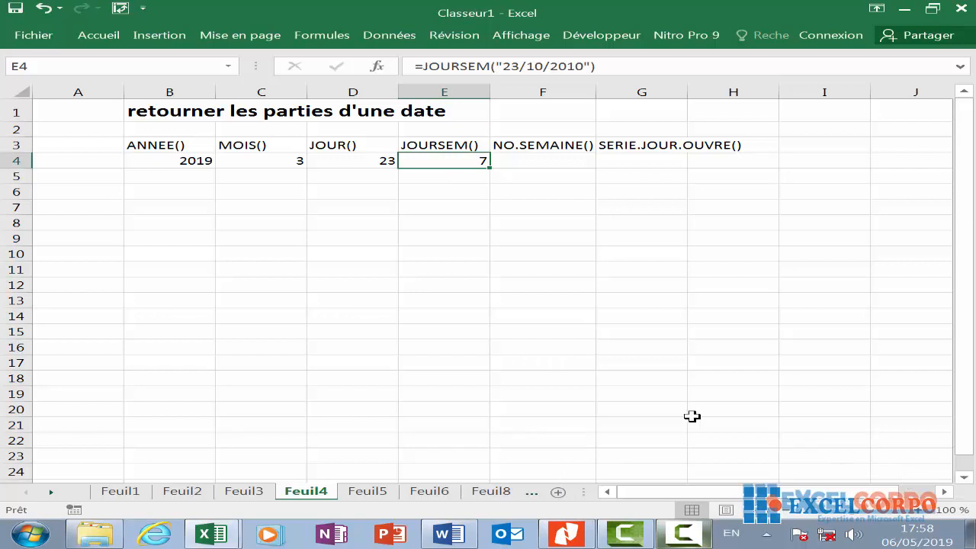
- Enter a second example, =JOURSEM("23/08/2010"), in cell E5 and check the formula against its result
left_click(443, 189)
left_click(445, 179)
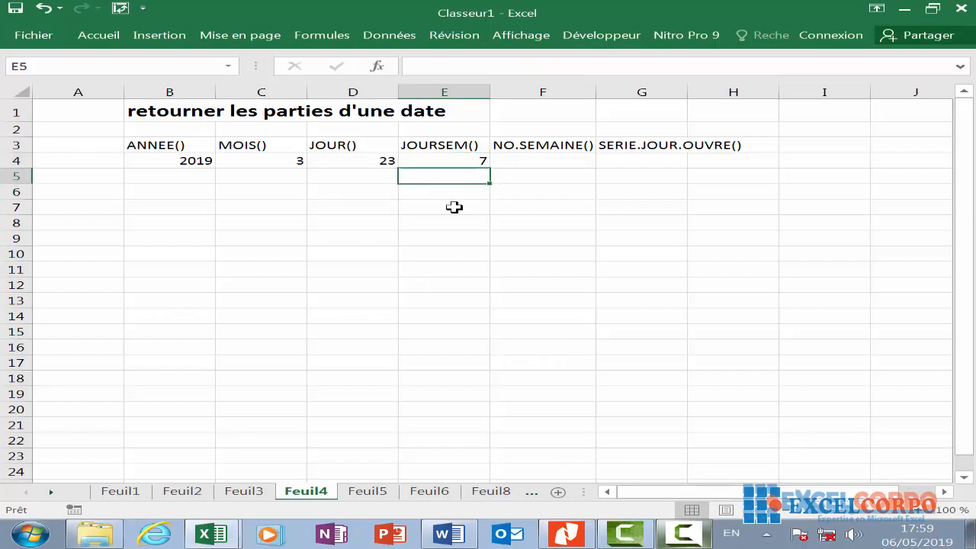
type("=")
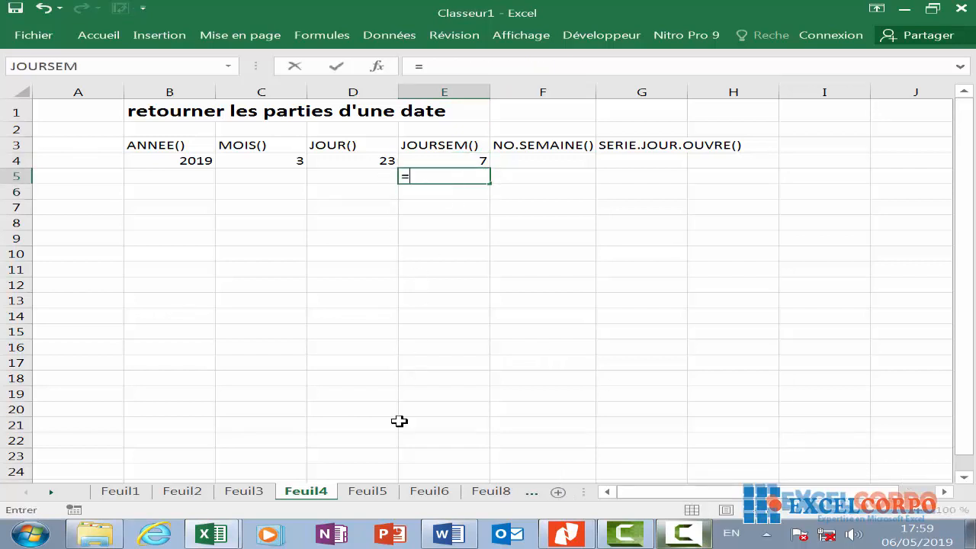
type("jo")
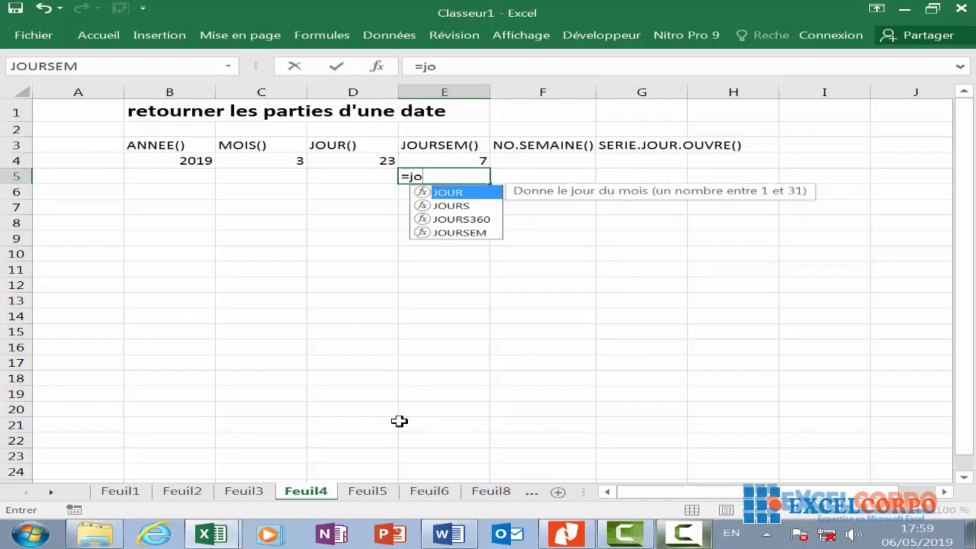
type("u")
left_click(472, 232)
double_click(471, 232)
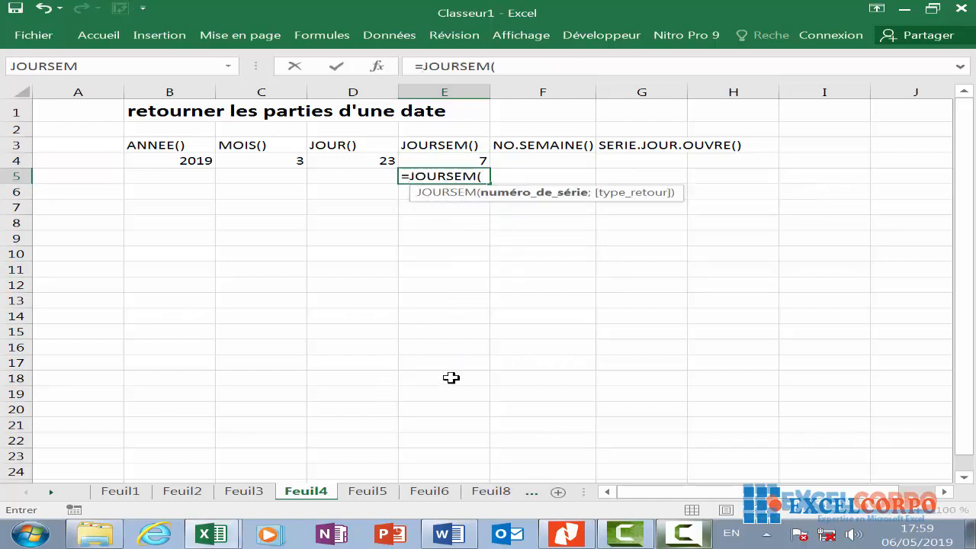
type("\"23/08/")
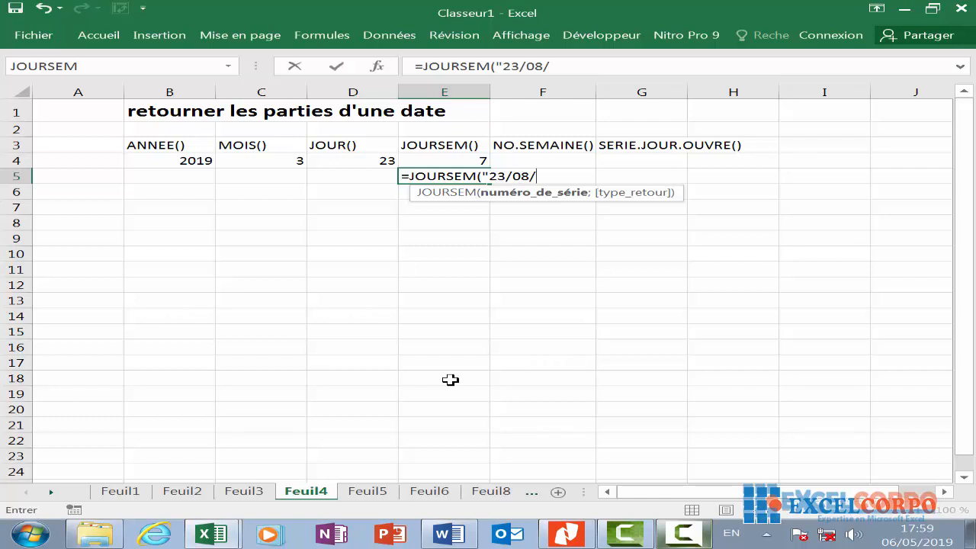
type("2010\"")
key("Return")
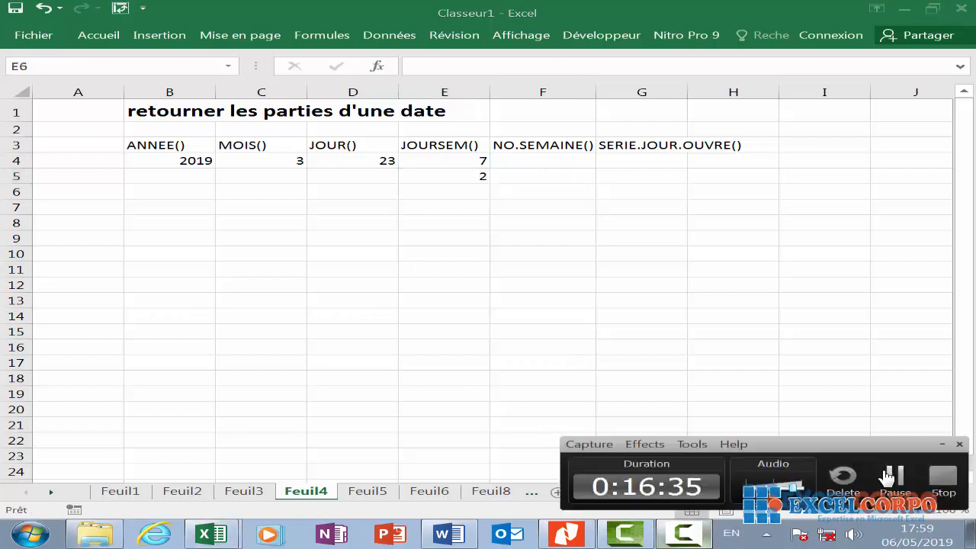
key("Up")
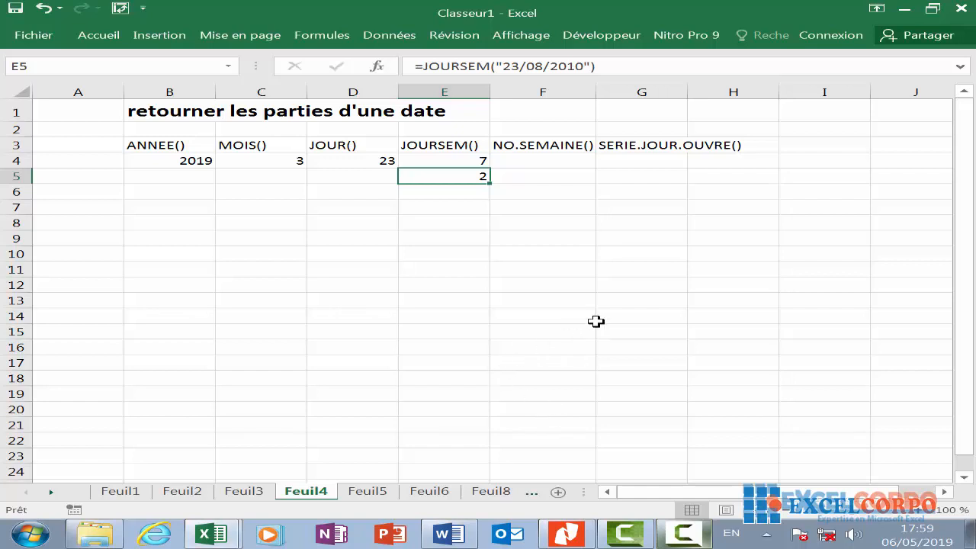
- Look up the NO.SEMAINE function in the Date & Heure category and examine its syntax and its Numéro_de_série and Type_renvoi arguments
left_click(554, 145)
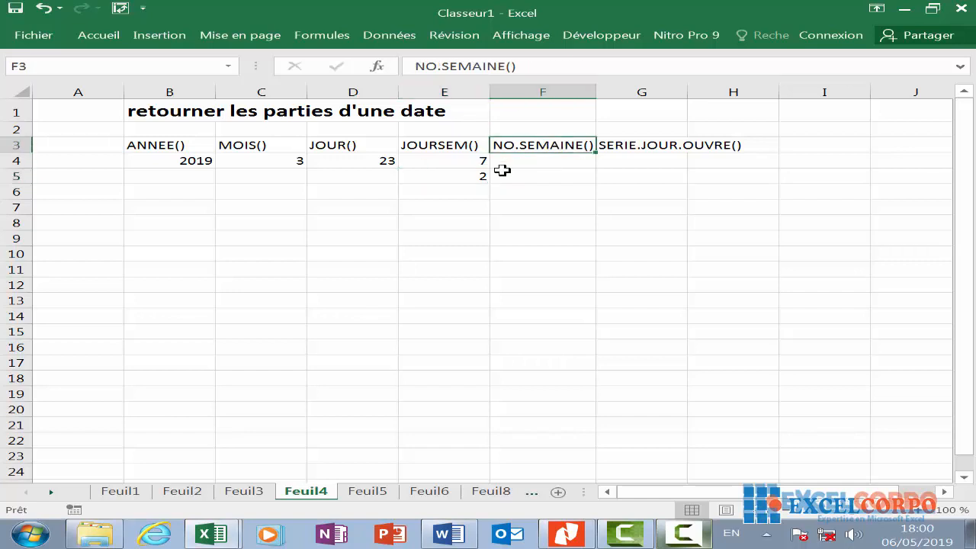
left_click(564, 162)
left_click(381, 69)
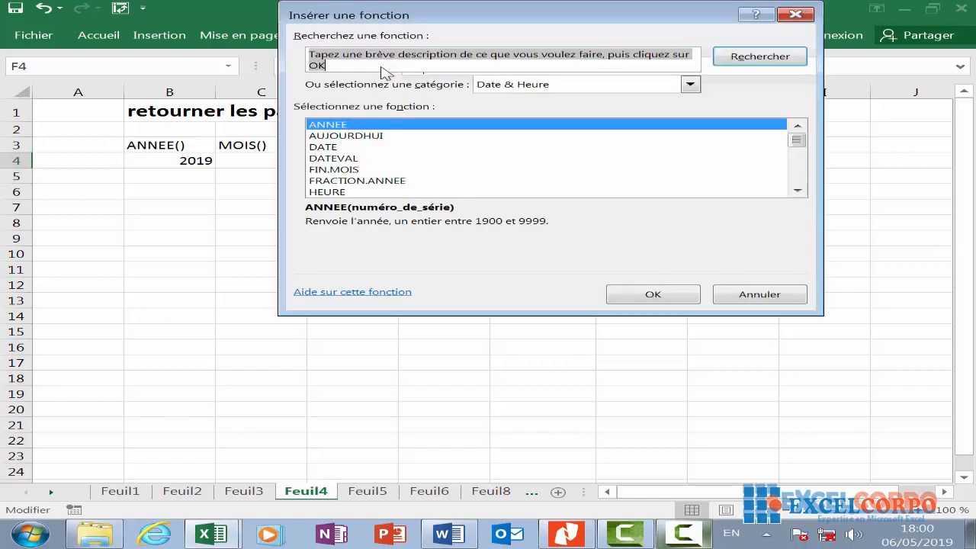
type("n")
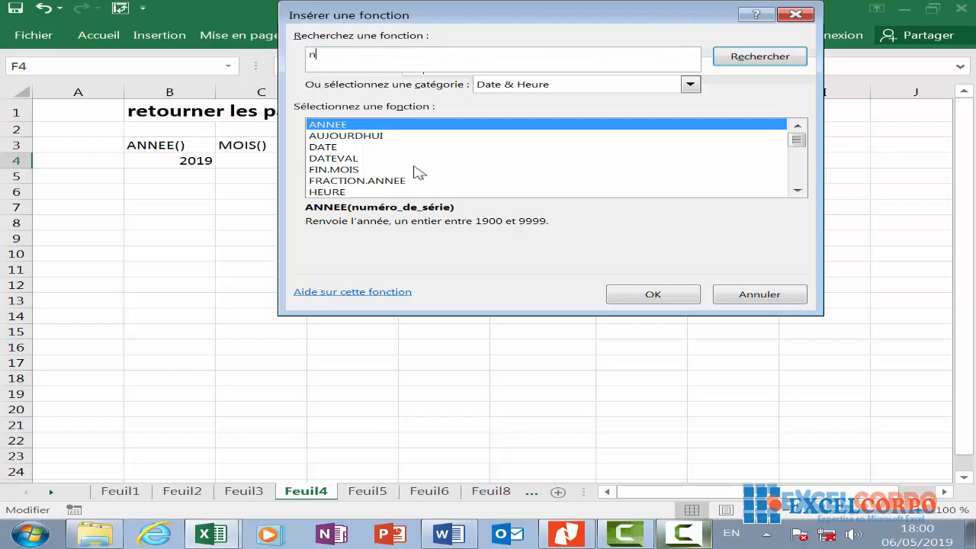
key("BackSpace")
left_click(408, 161)
key("n")
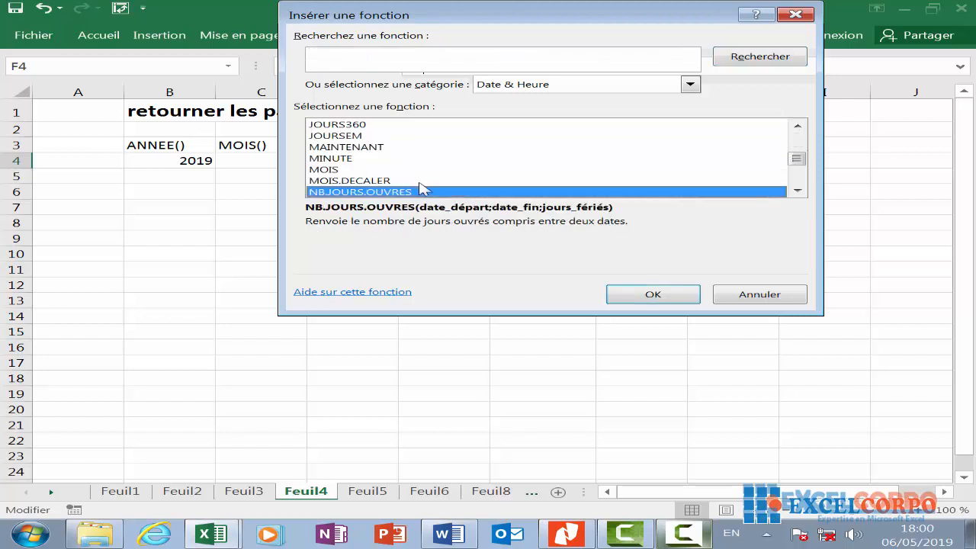
scroll(424, 190, "down", 1)
left_click(375, 181)
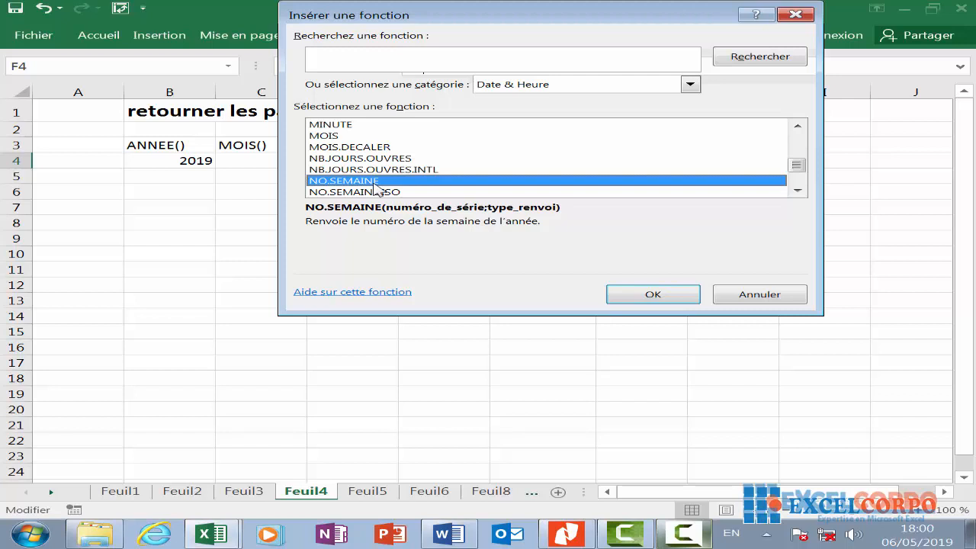
left_click(650, 295)
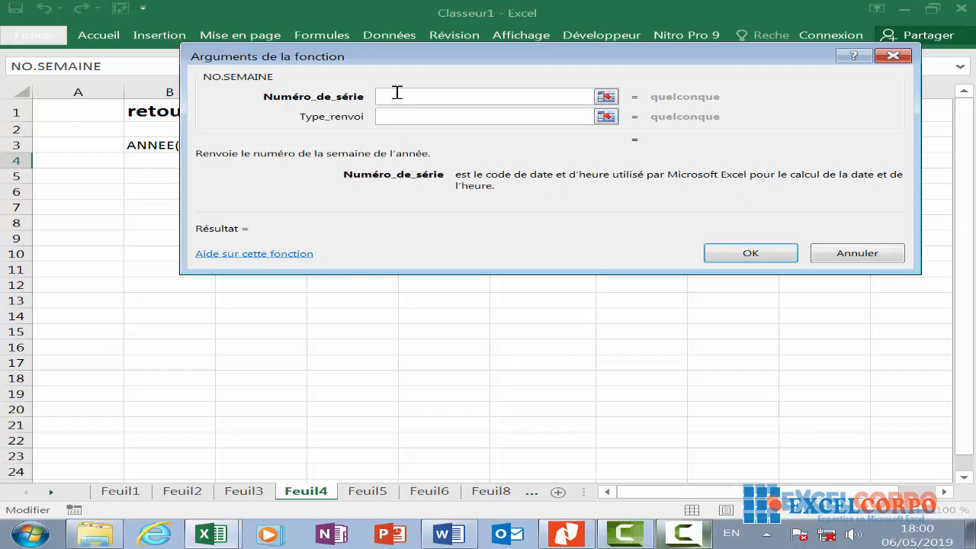
left_click(396, 116)
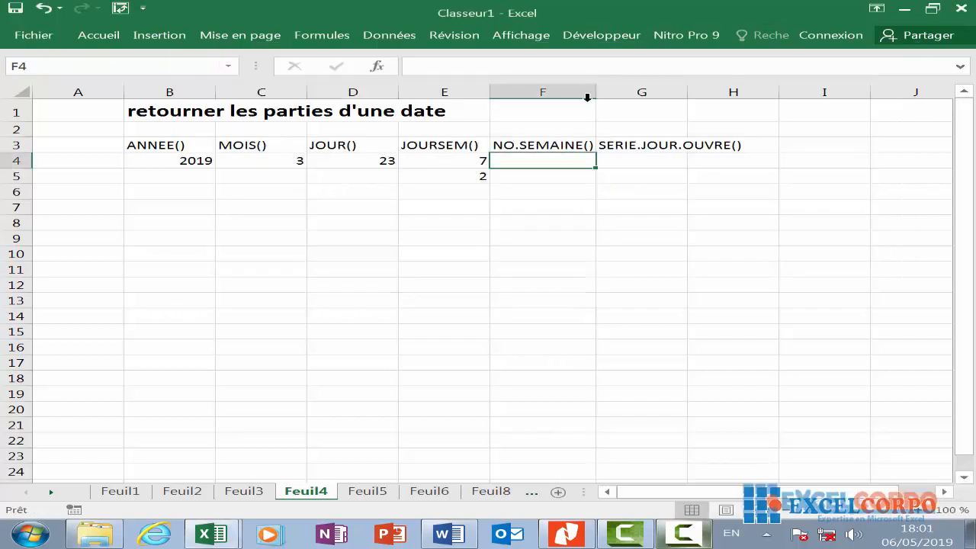
- Enter the formula =NO.SEMAINE("23/08/2010") in cell F4, under the NO.SEMAINE() heading, and check it against its result
type("=")
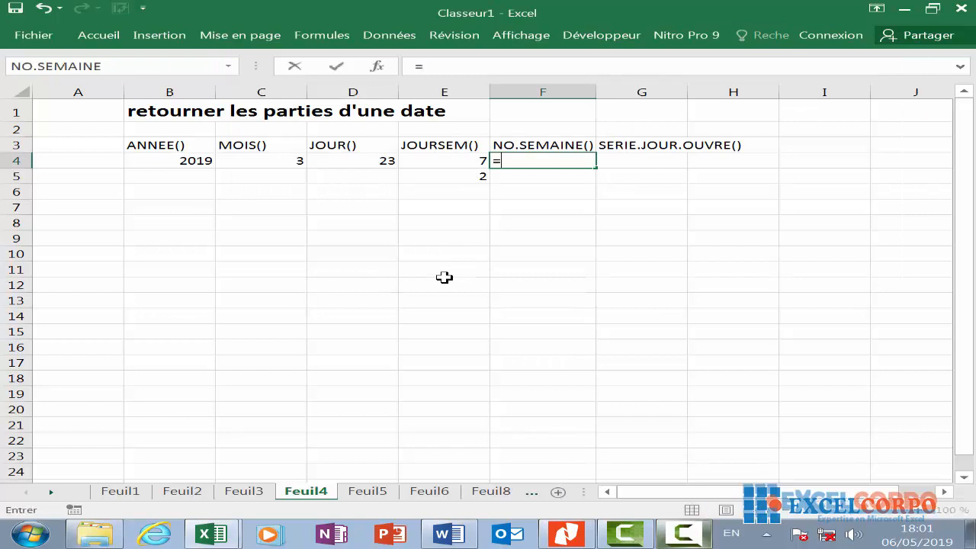
type("no")
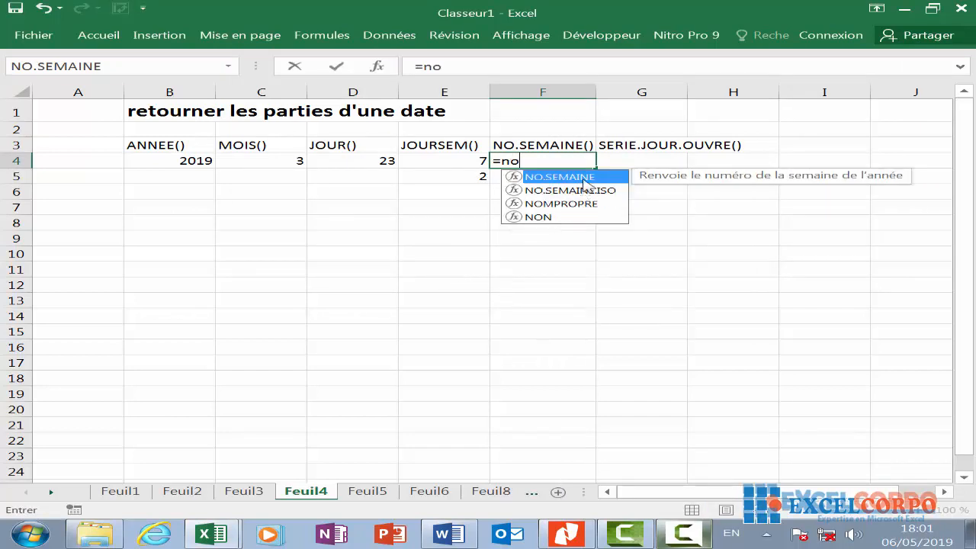
double_click(585, 180)
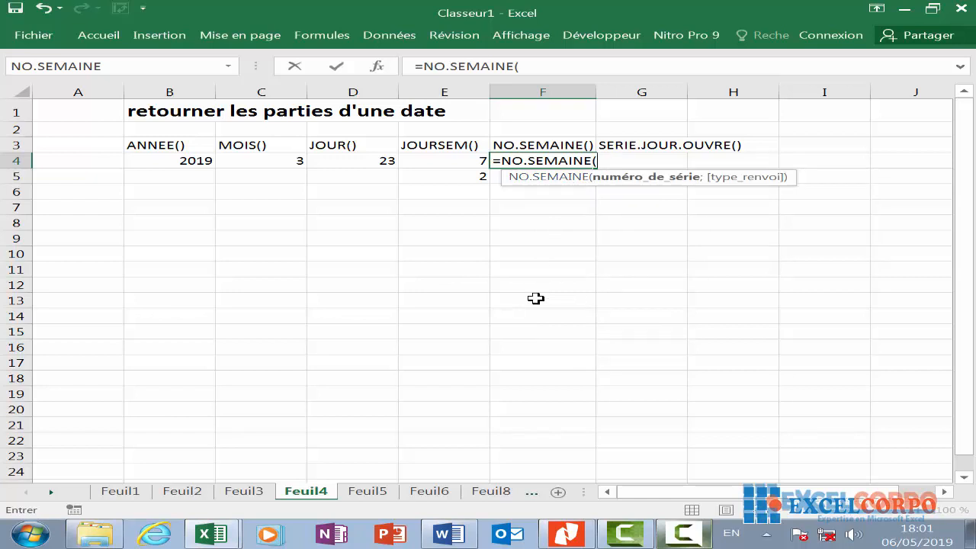
type("\"23/08")
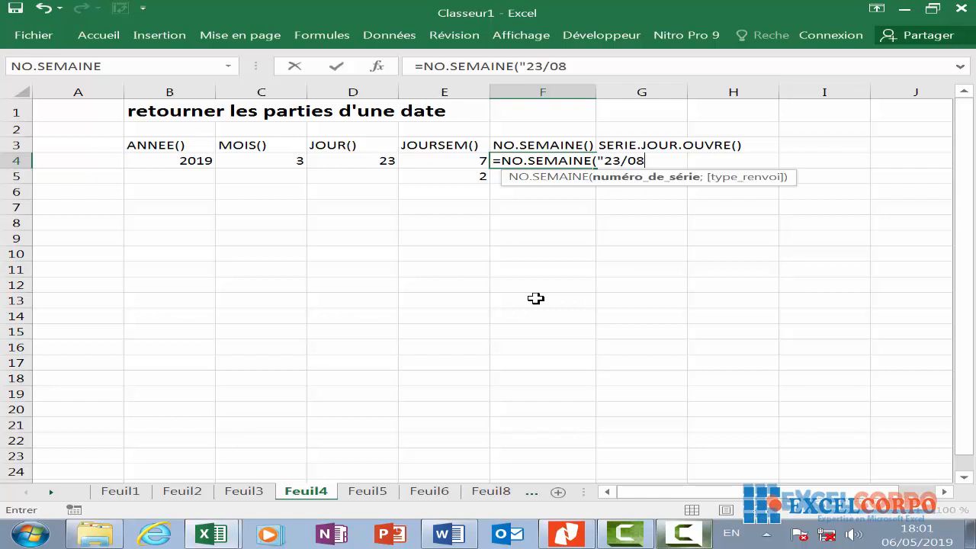
type("/2010\"")
key("Return")
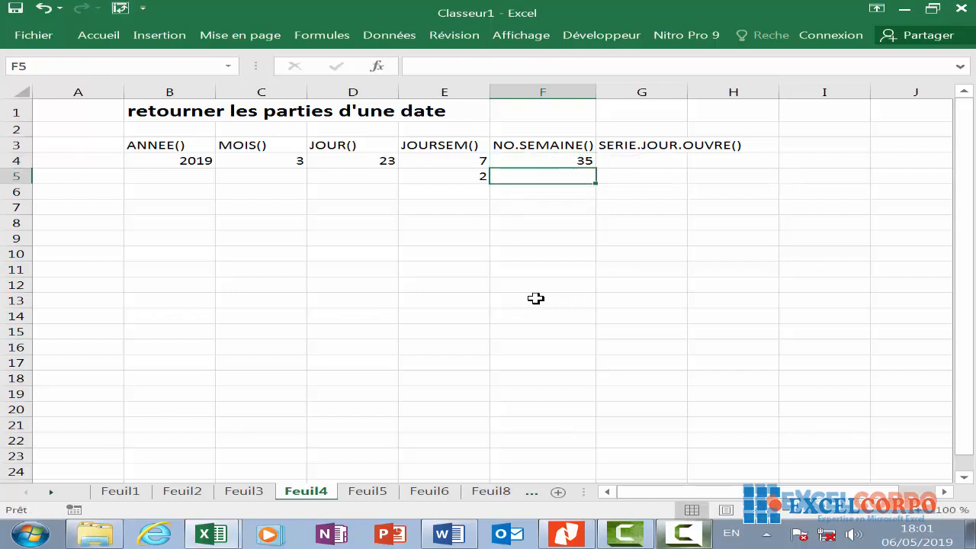
left_click(584, 162)
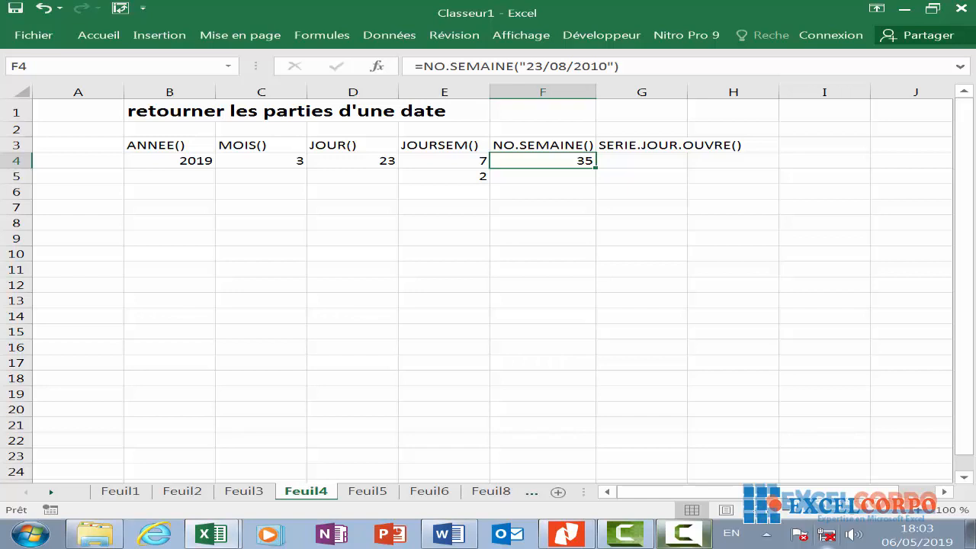
left_click(531, 178)
left_click(452, 191)
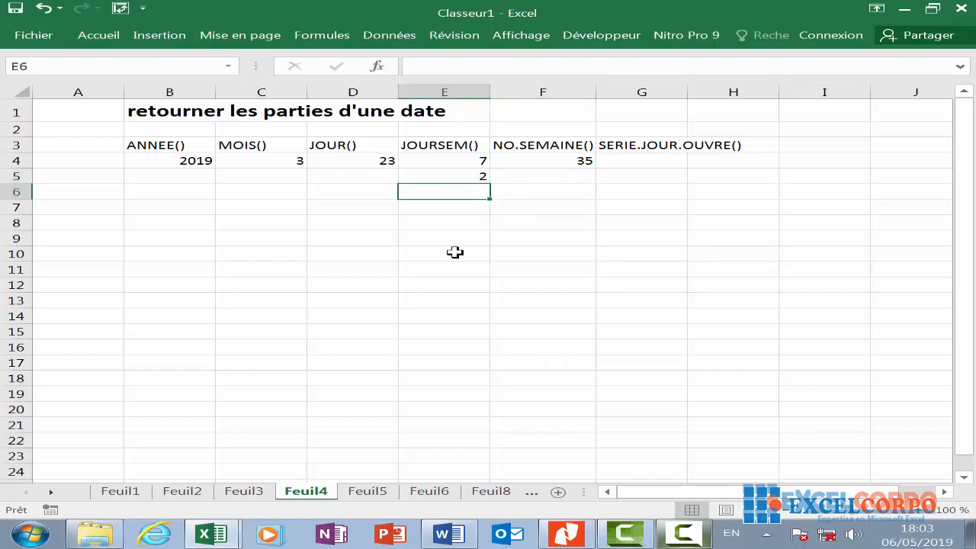
- Begin a JOURSEM formula in cell E6 with a nested DATE function whose year argument is ANNEE(AUJOURDHUI())+1
type("=jou")
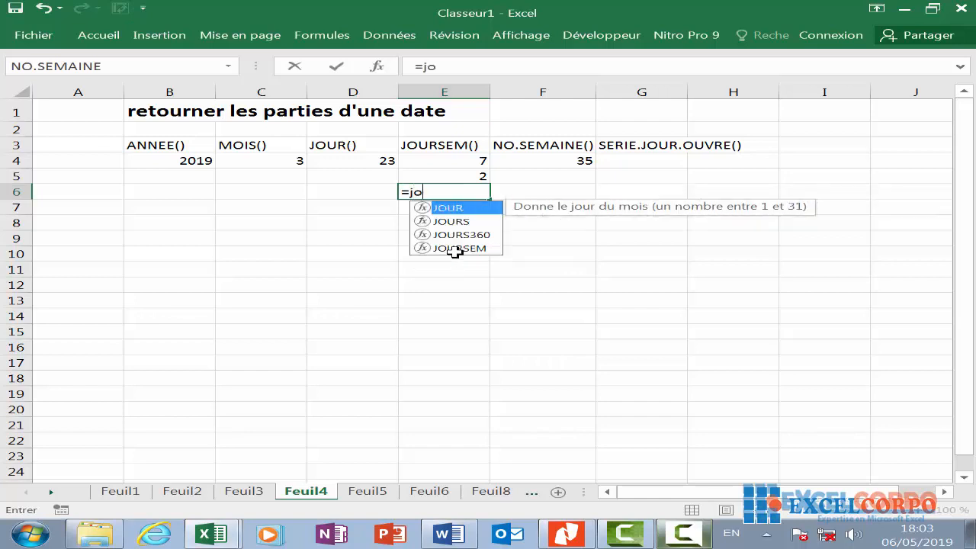
double_click(492, 249)
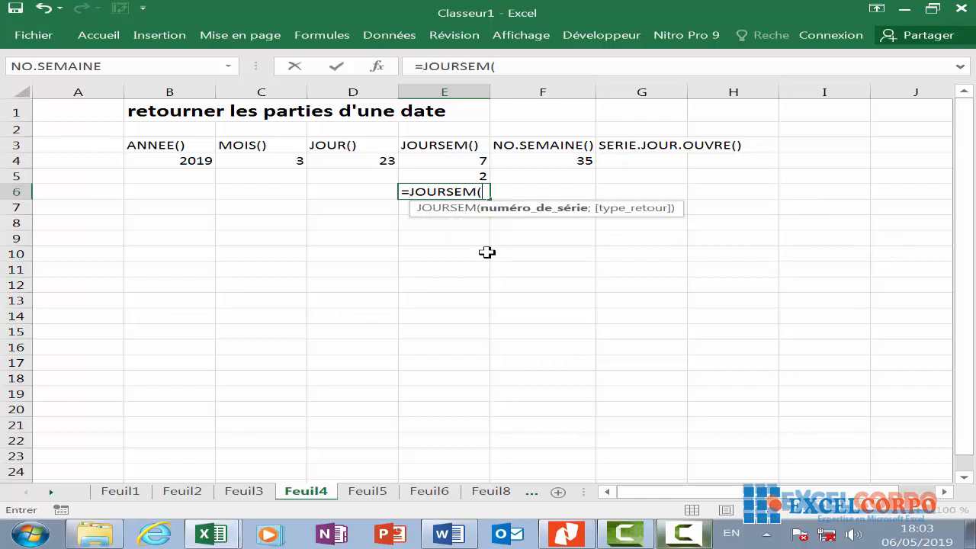
type("dat")
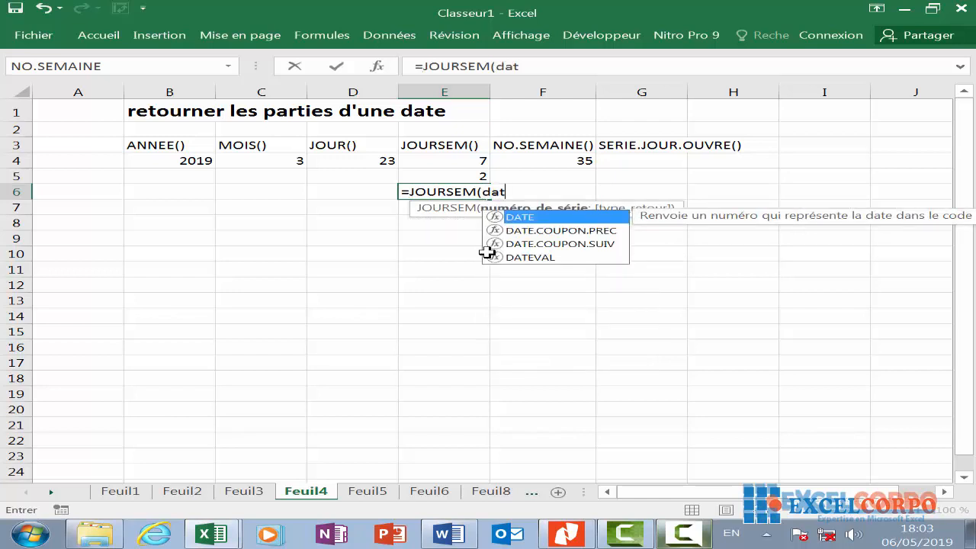
double_click(525, 216)
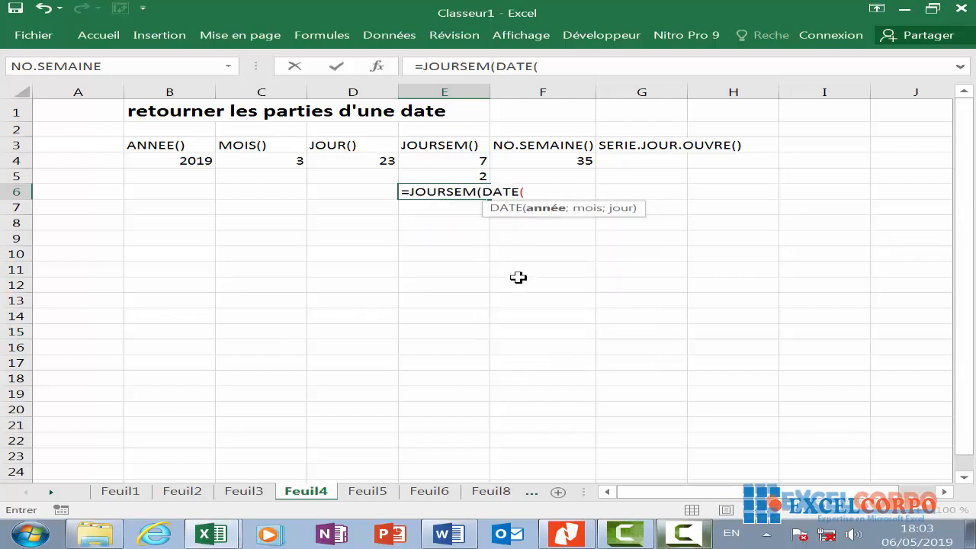
type("an")
double_click(560, 217)
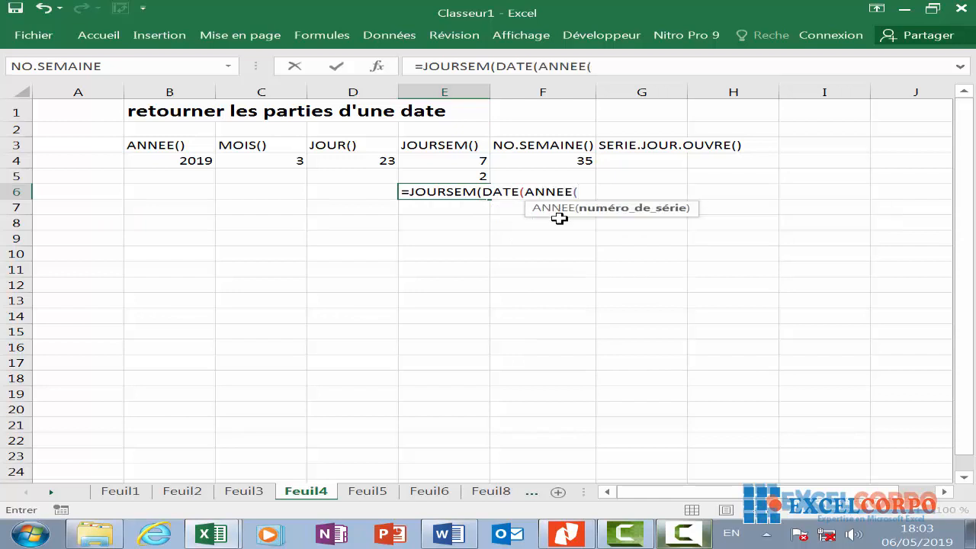
type("au")
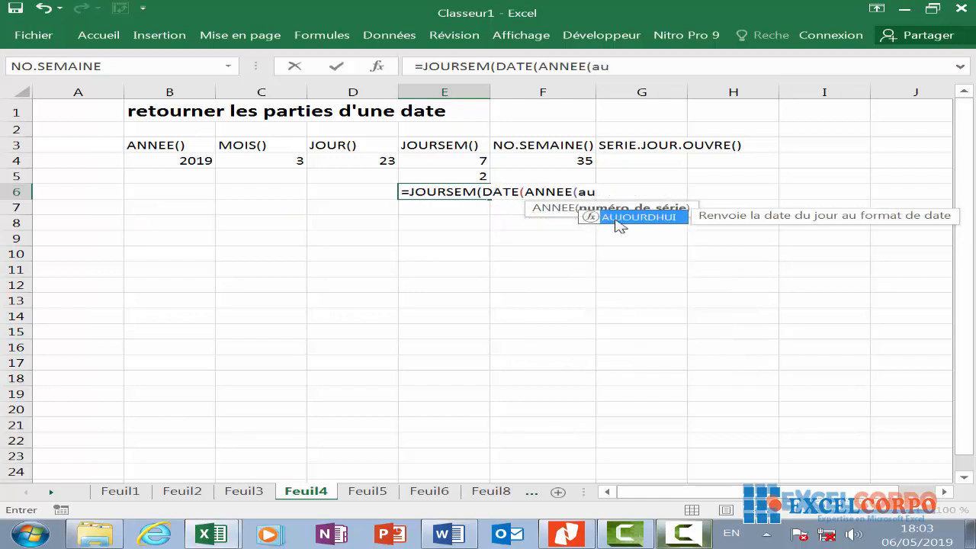
double_click(631, 215)
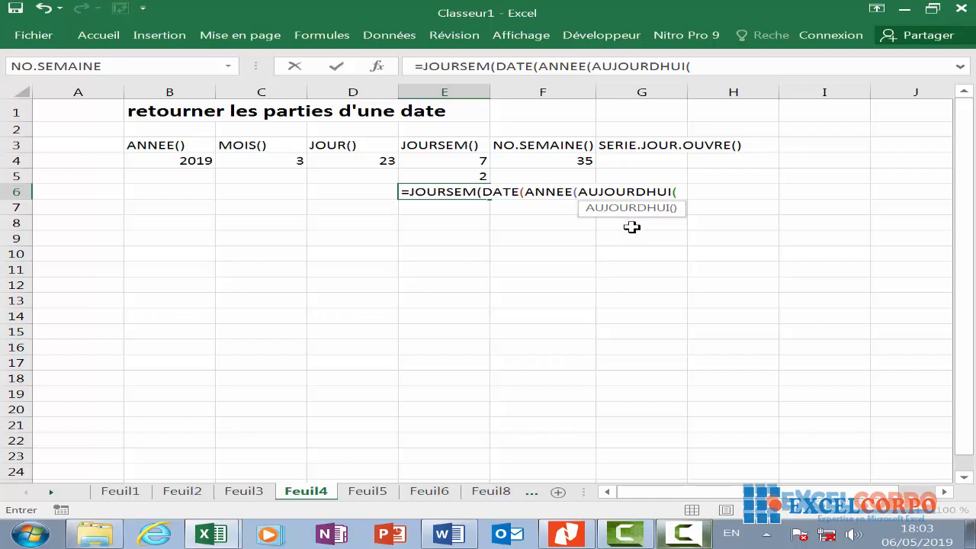
type("))+1")
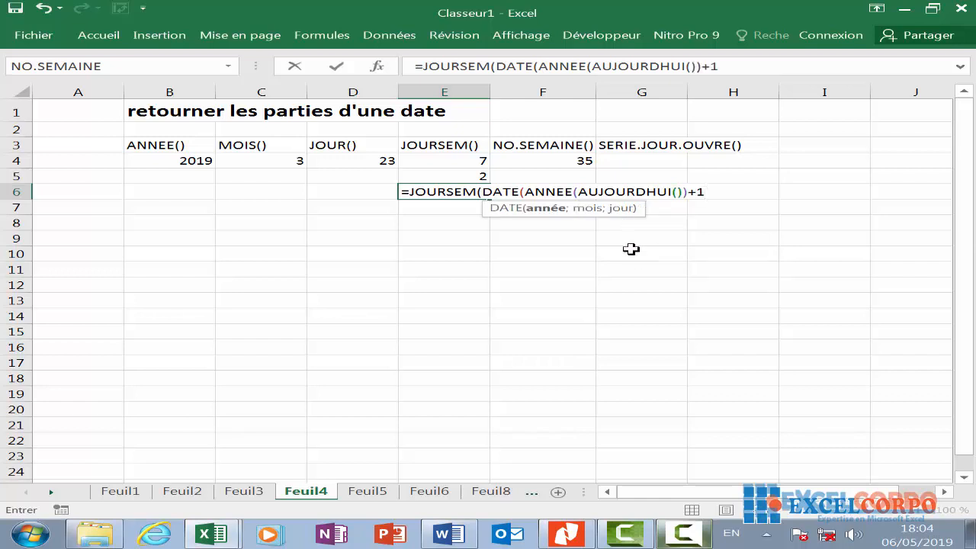
left_click(635, 192)
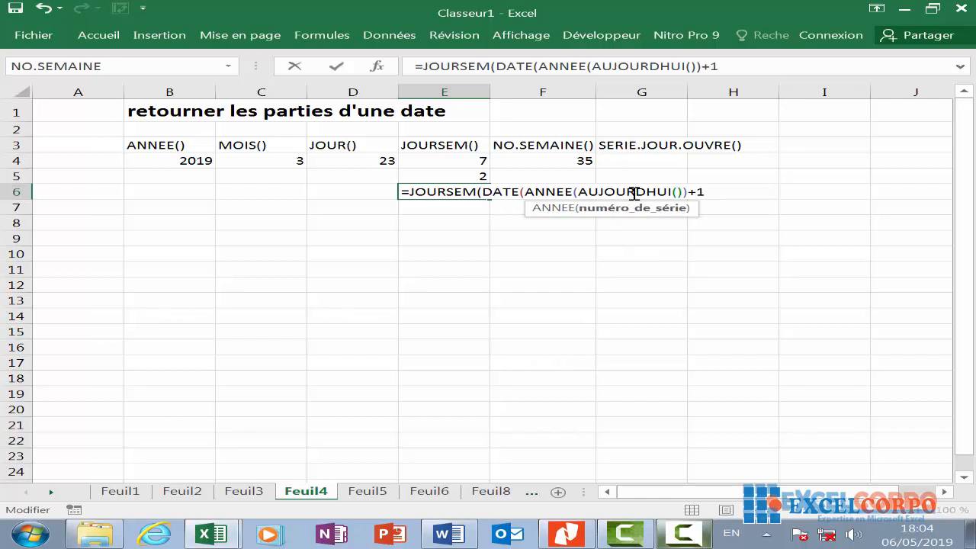
left_click(703, 192)
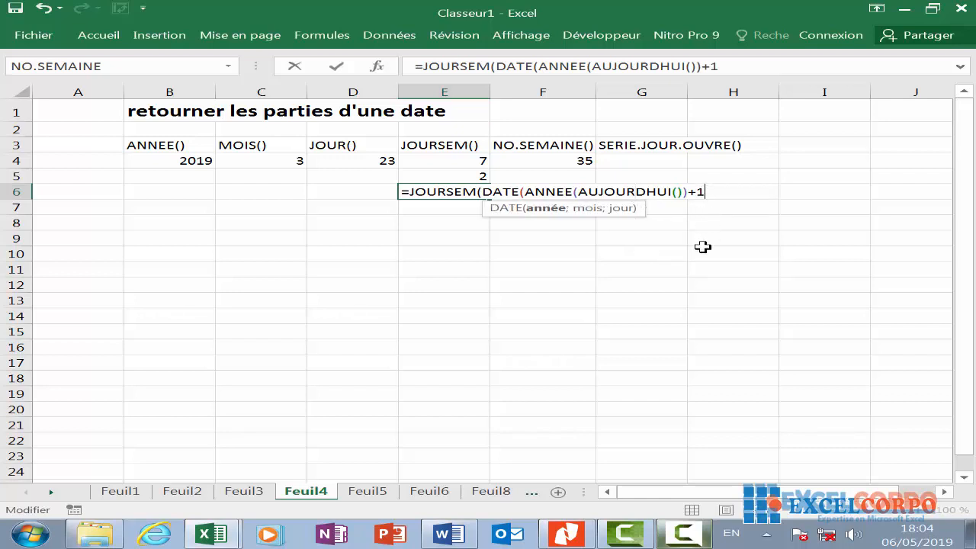
- Complete the E6 formula's DATE function with month 7 and day 4, then check the formula against its result
type(";")
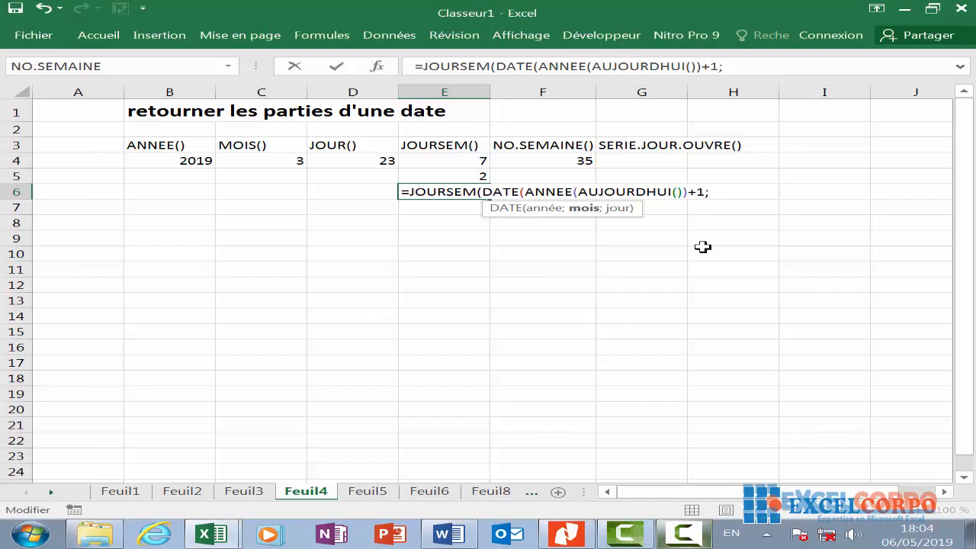
type("7;")
type("4")
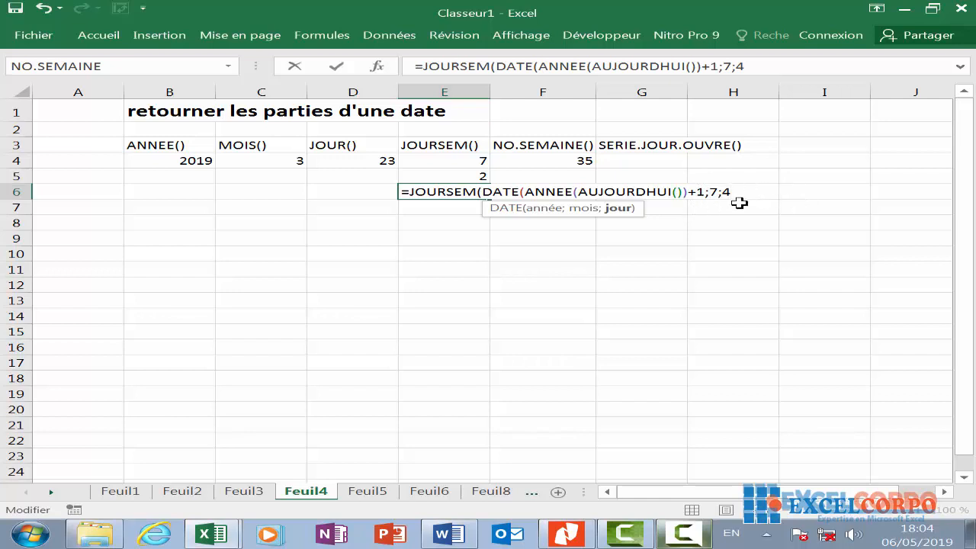
type("))")
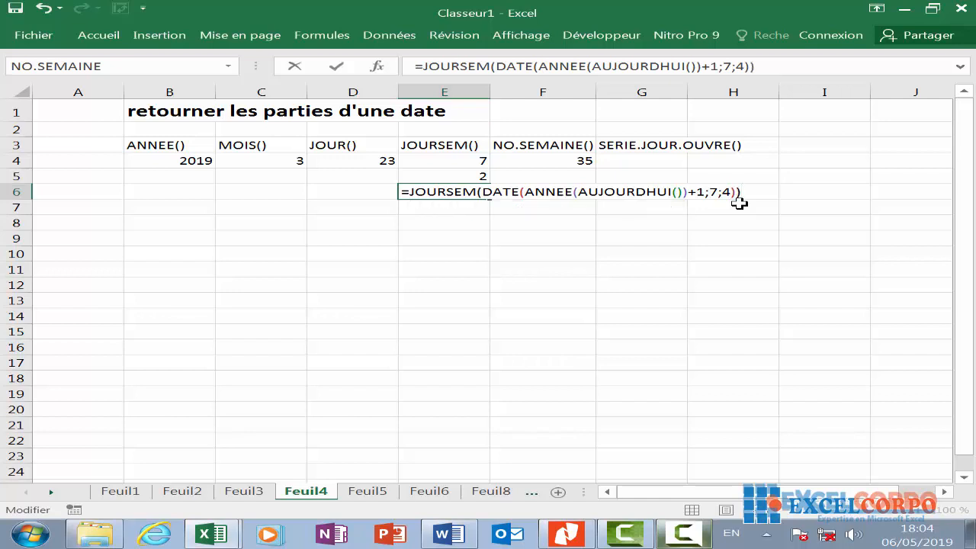
key("Return")
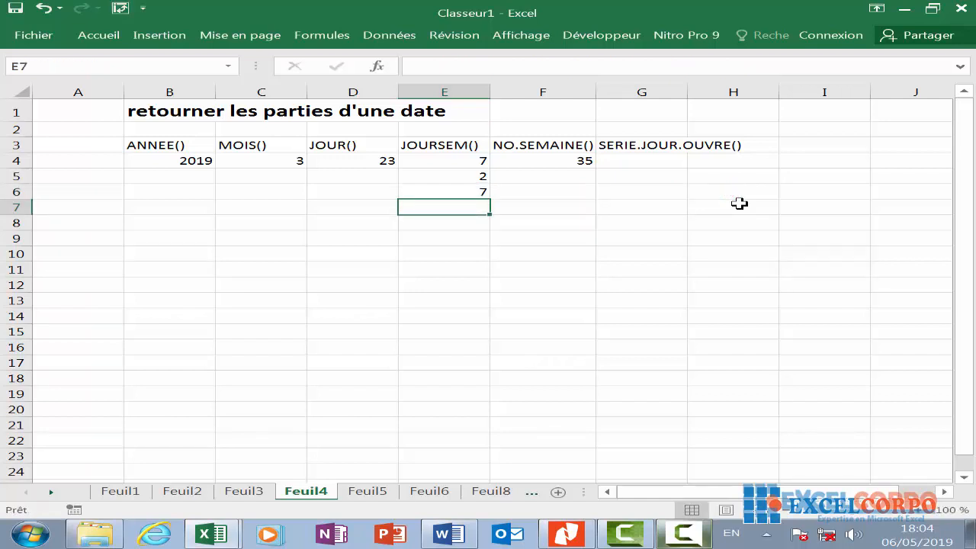
left_click(469, 191)
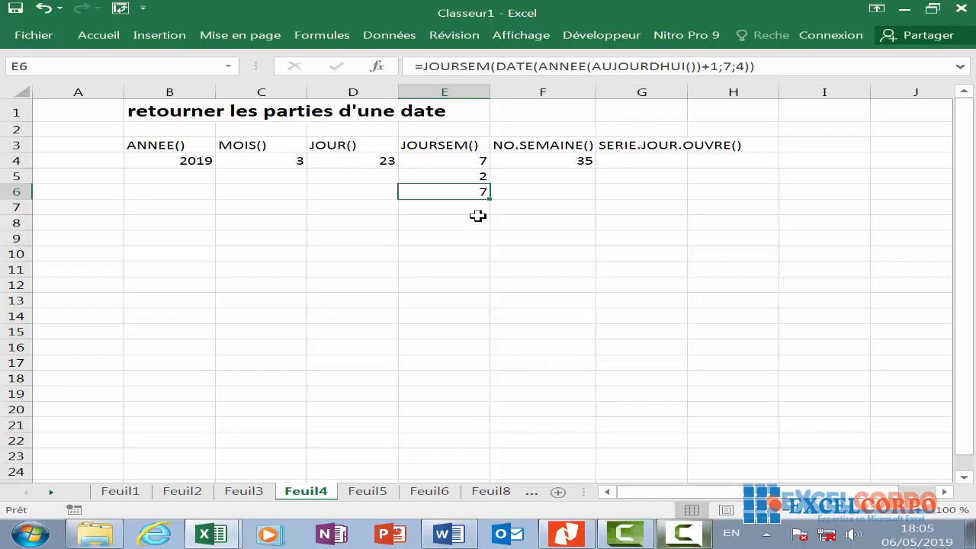
- Begin a DATE formula in cell E7 with ANNEE(AUJOURDHUI()) as its year argument
left_click(483, 208)
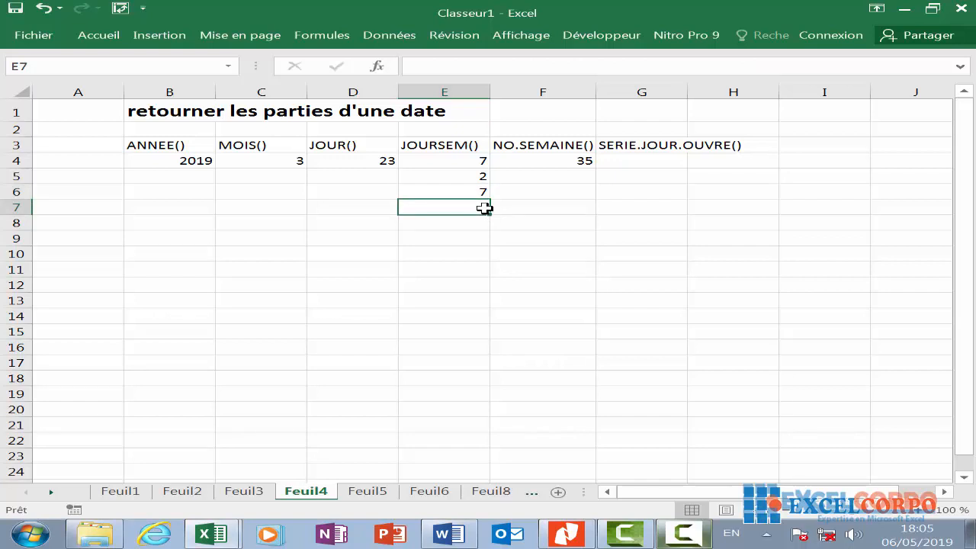
type("=date")
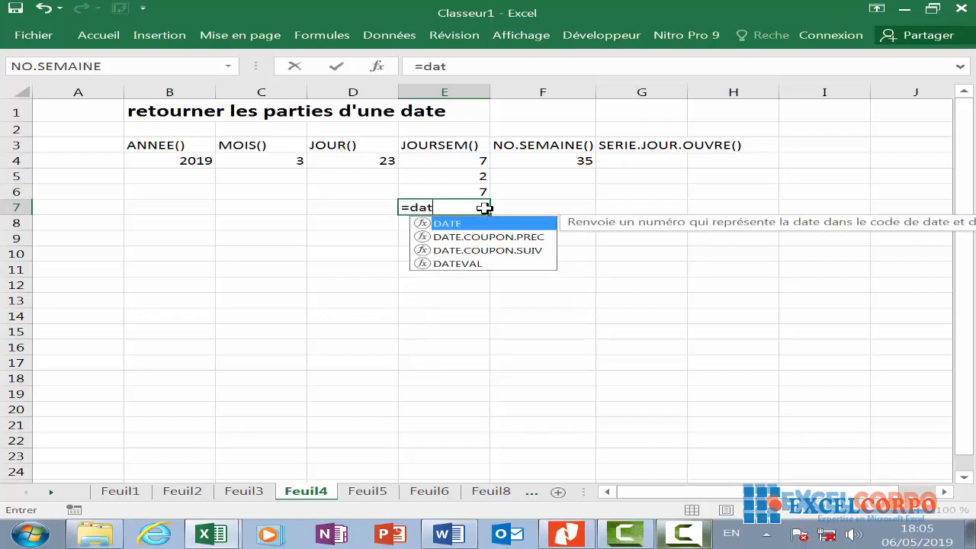
key("Tab")
type("annee")
key("Tab")
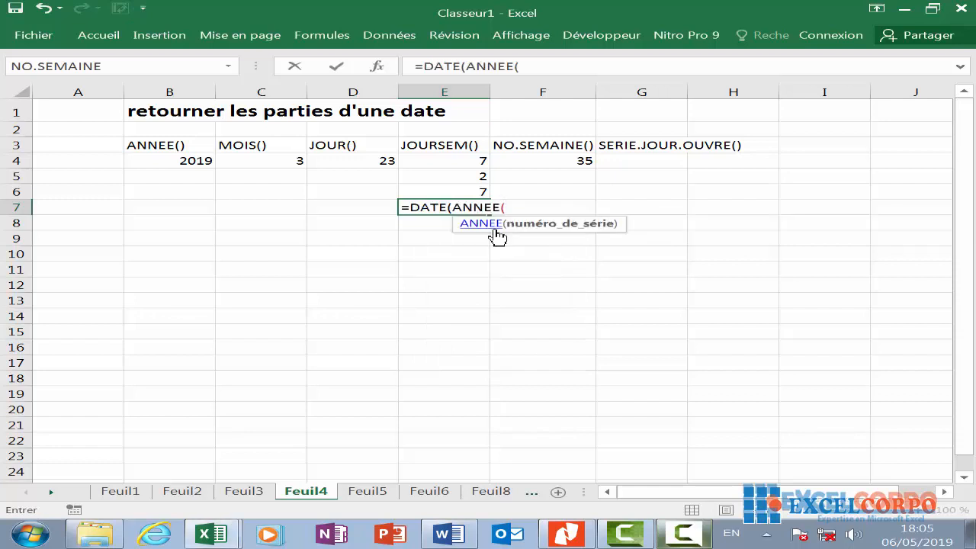
type("a")
type("h")
key("BackSpace")
double_click(545, 236)
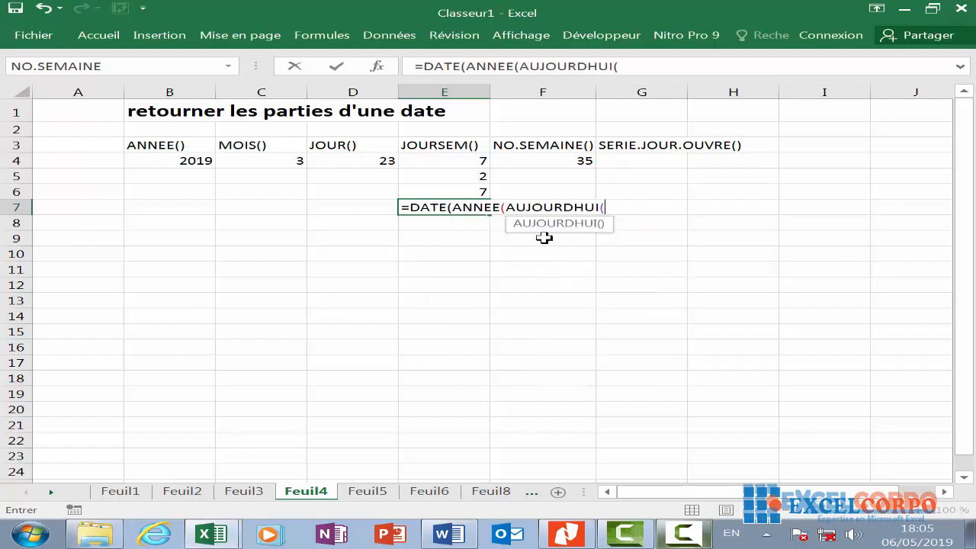
type("));")
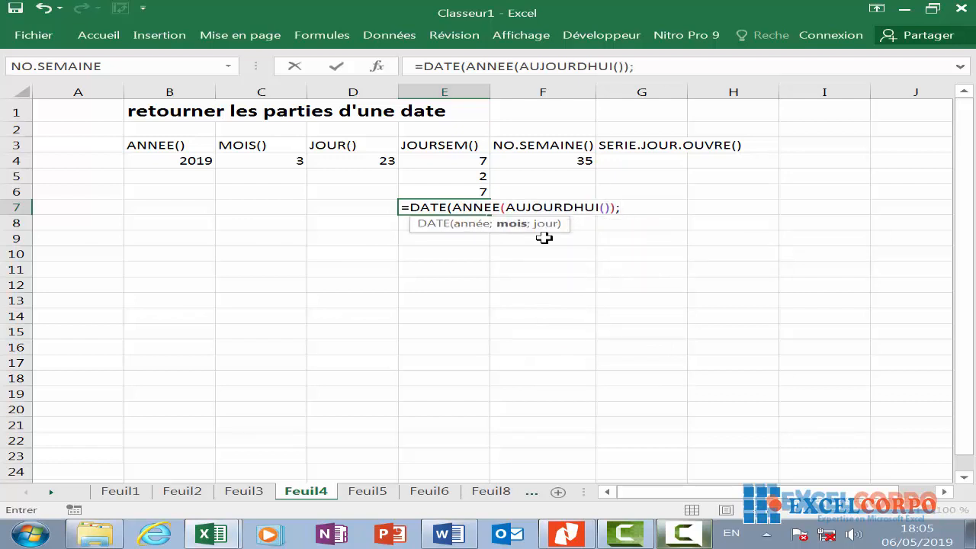
- Add MOIS(AUJOURDHUI())+6 as the month argument of the DATE formula in E7
type("moi")
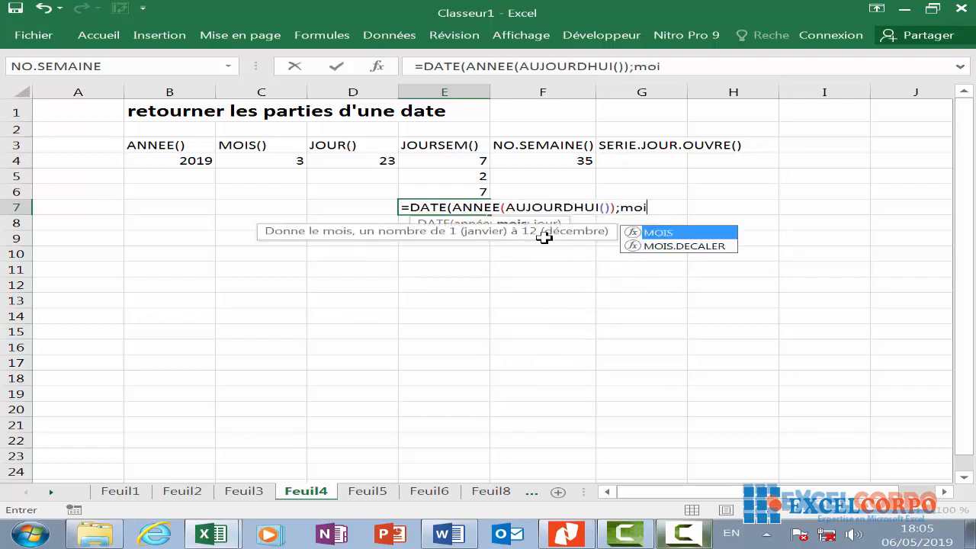
double_click(671, 233)
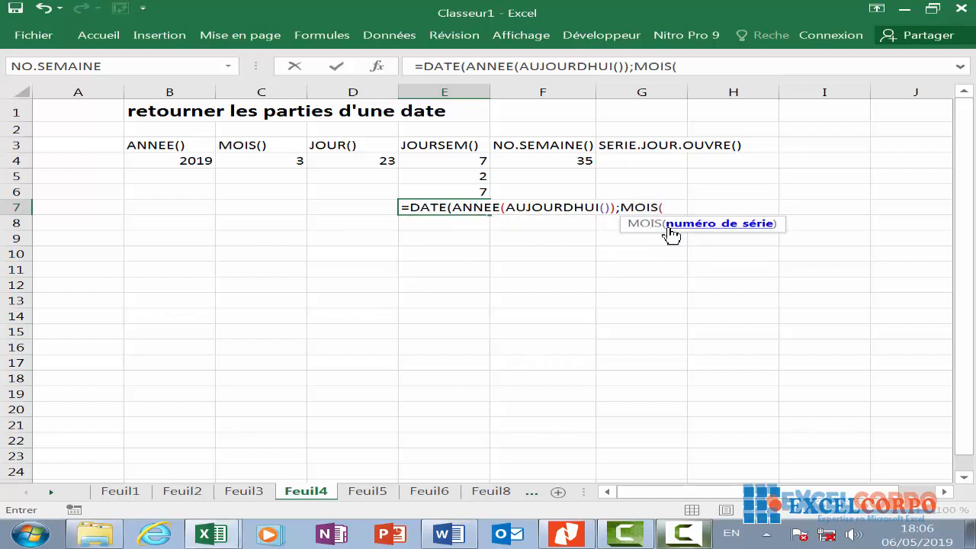
type("AUJOURDHUI())")
type("+")
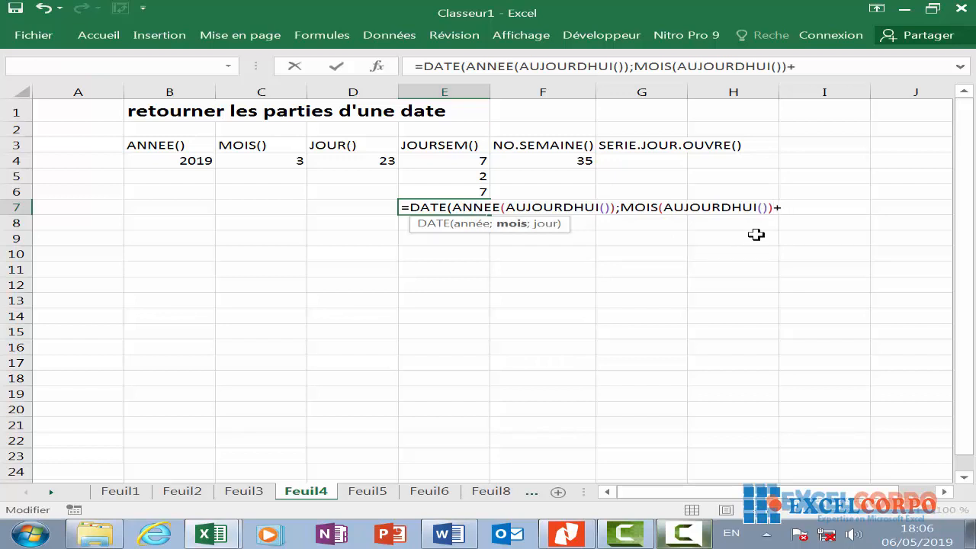
type("6;")
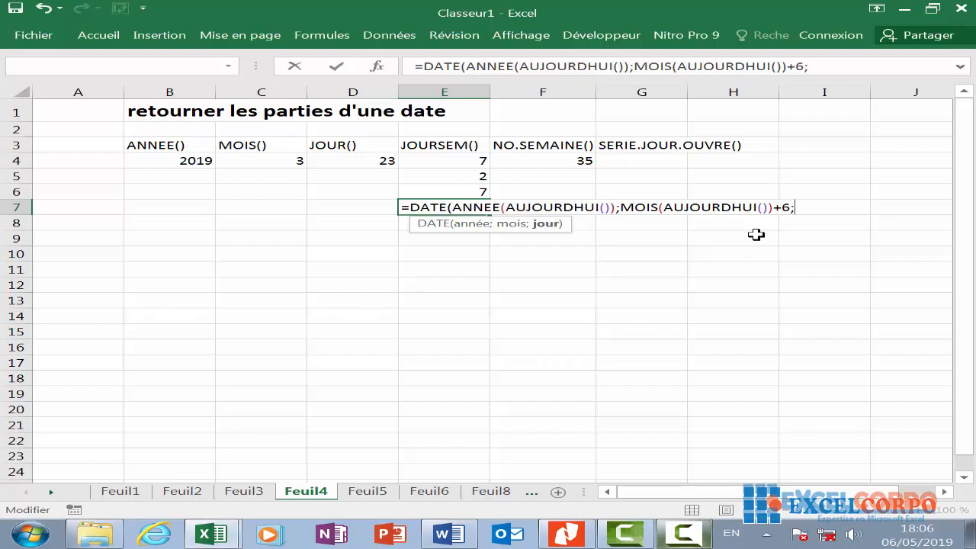
- Add JOUR(AUJOURDHUI()) as the day argument and enter the completed DATE formula in E7
type("j")
double_click(855, 231)
type("auj")
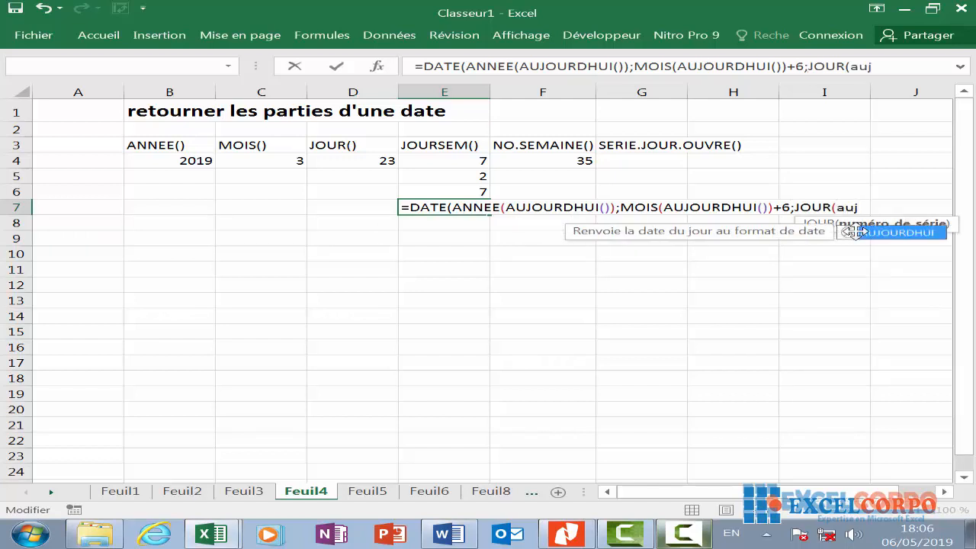
double_click(901, 234)
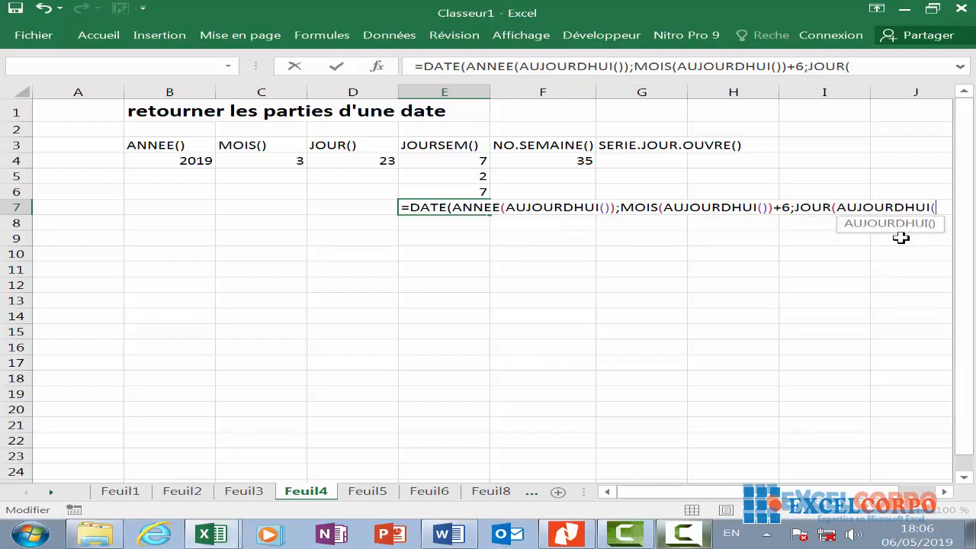
type(")")
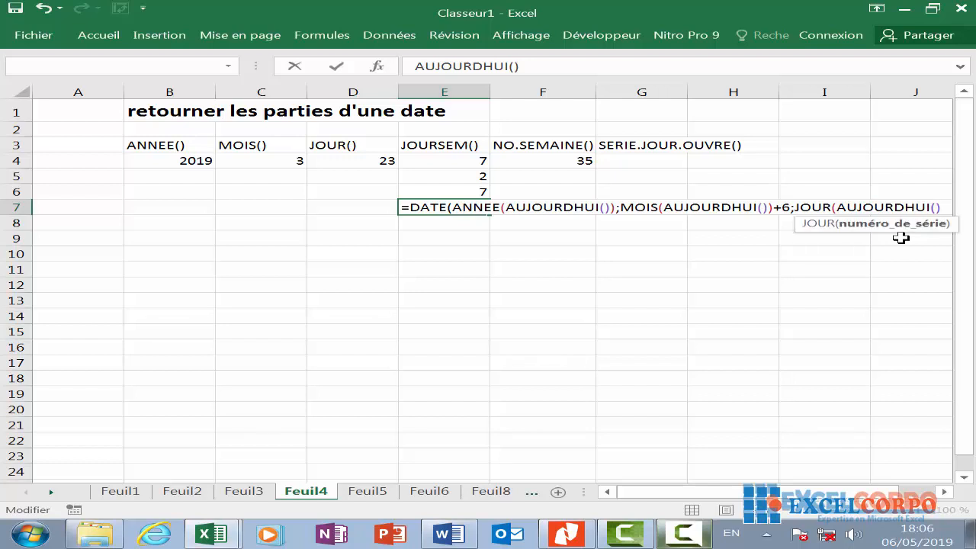
type("))")
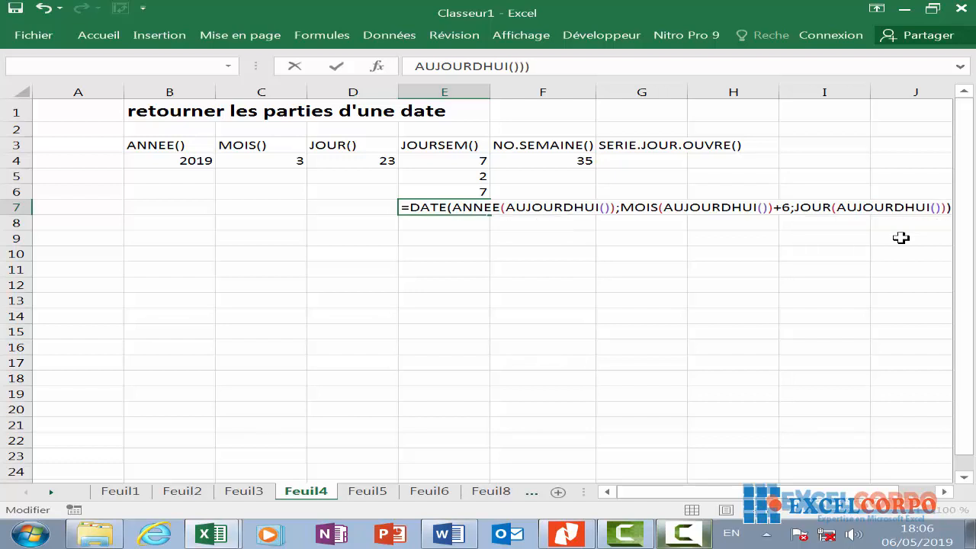
key("Return")
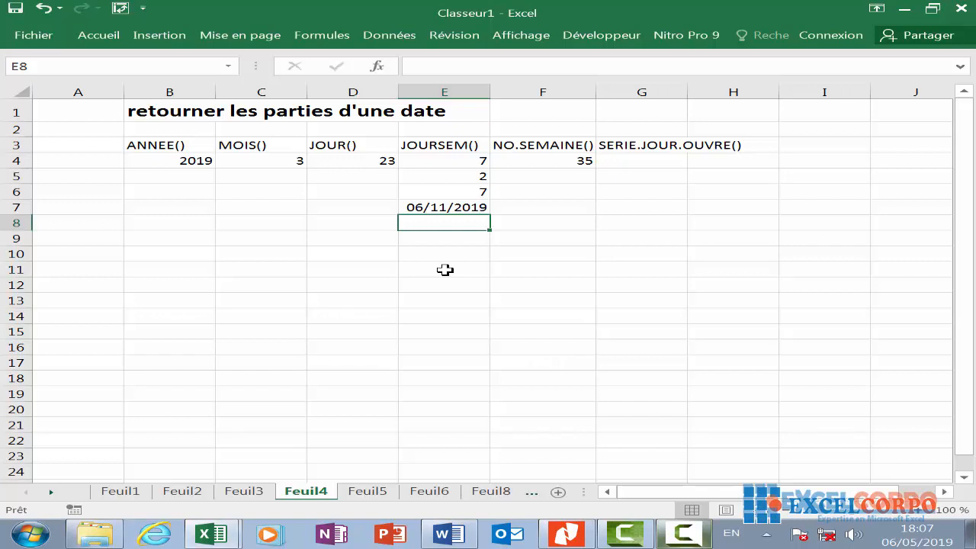
- Remove the +6 from the month argument of the DATE formula in E7
left_click(450, 212)
double_click(461, 210)
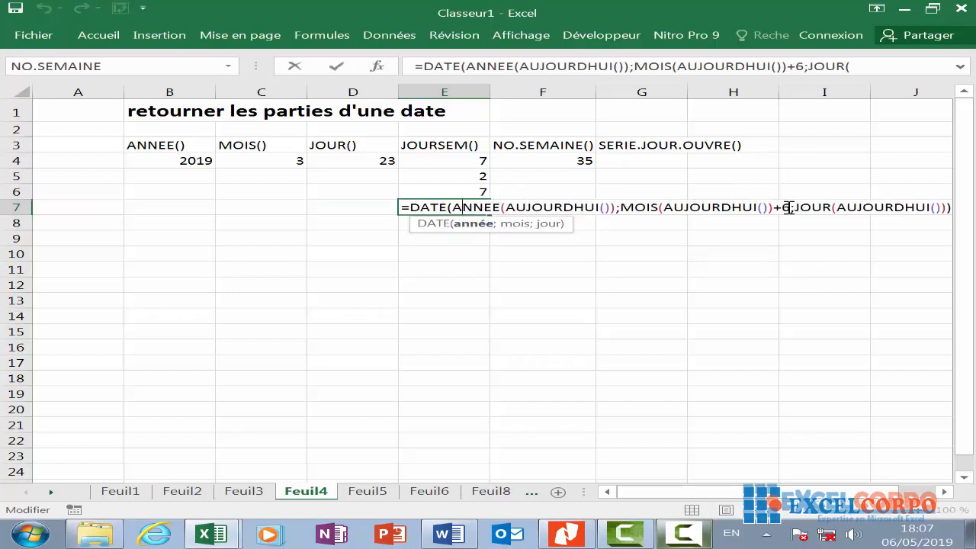
left_click_drag(788, 208, 778, 210)
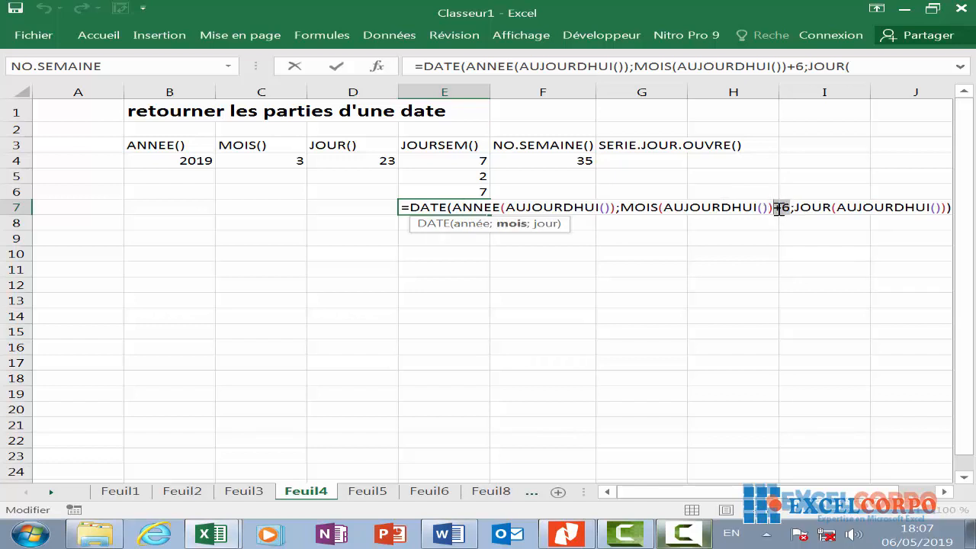
key("Delete")
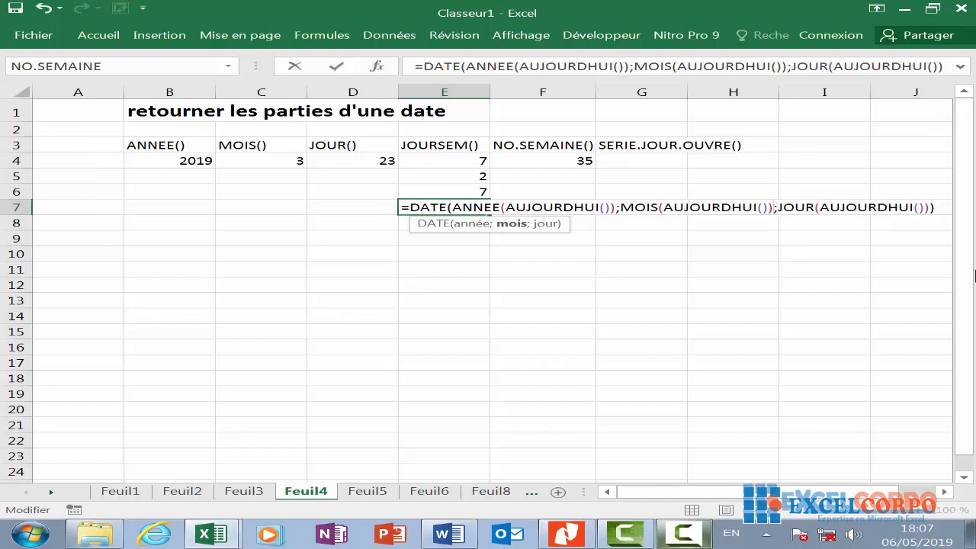
- Add +30 after AUJOURDHUI() inside the JOUR argument of the E7 formula and enter it
left_click(930, 209)
left_click(924, 208)
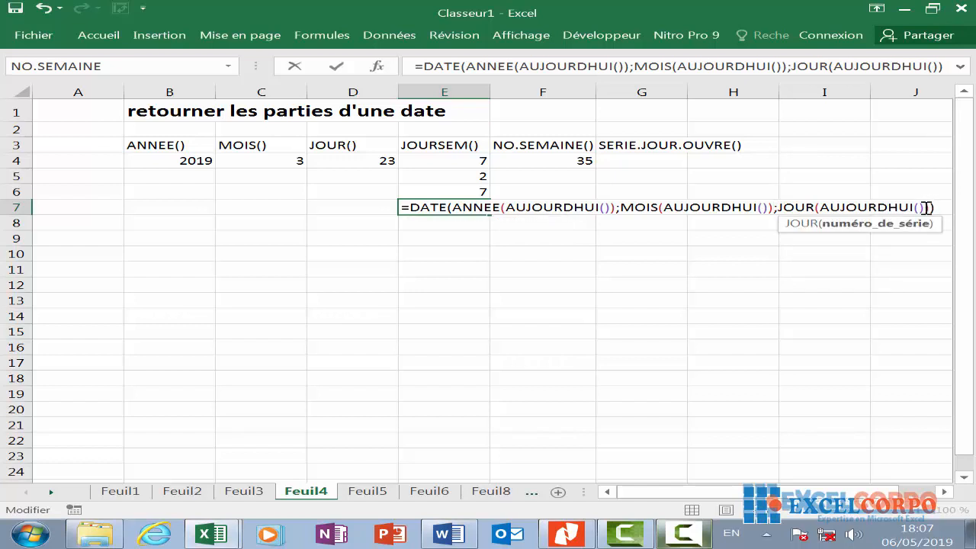
type("+")
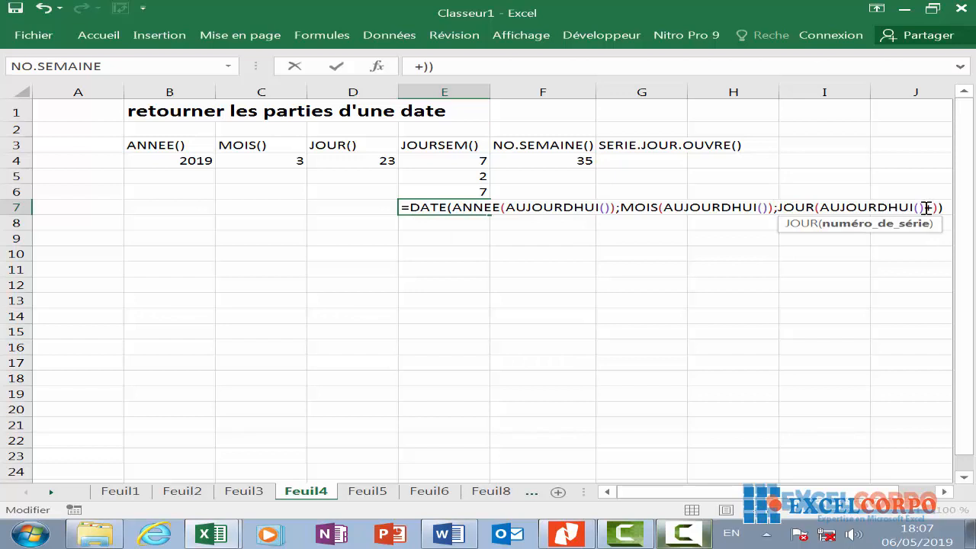
type("30")
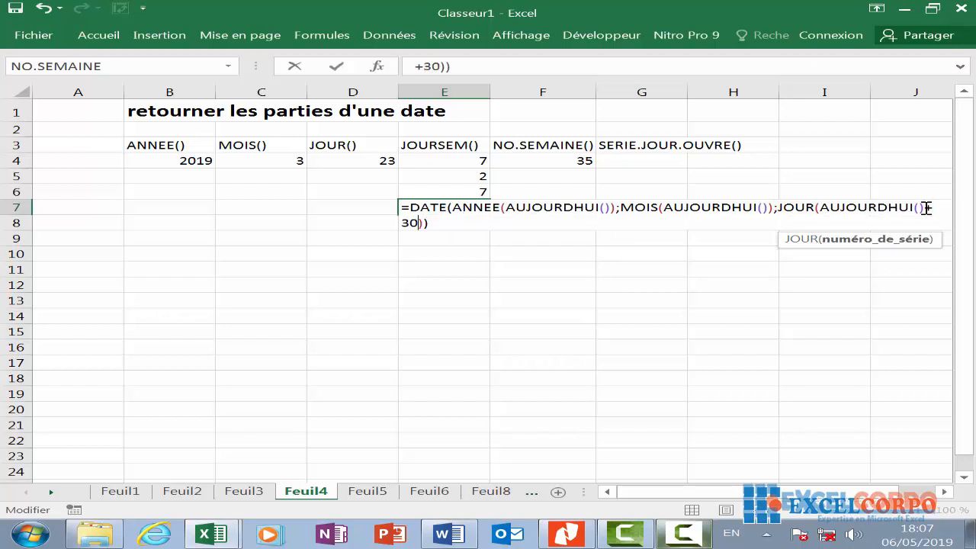
key("Return")
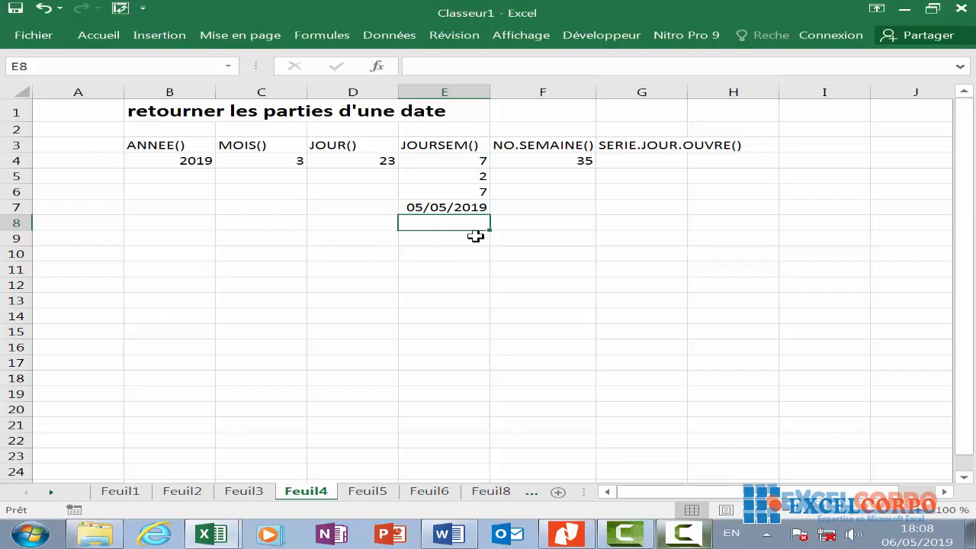
- Enter the formula =AUJOURDHUI()+30 in cell E10, then reselect the cell to show its formula
left_click(405, 255)
type("=")
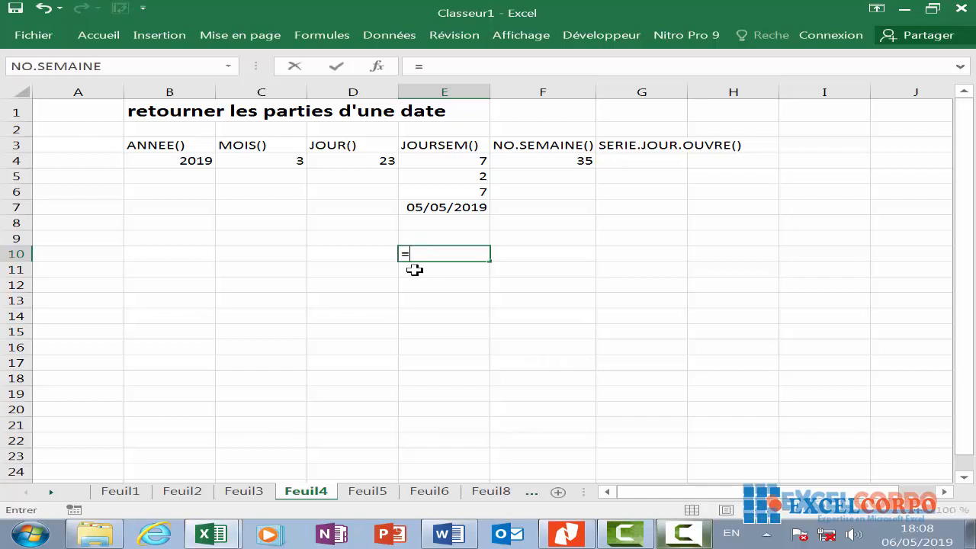
type("au")
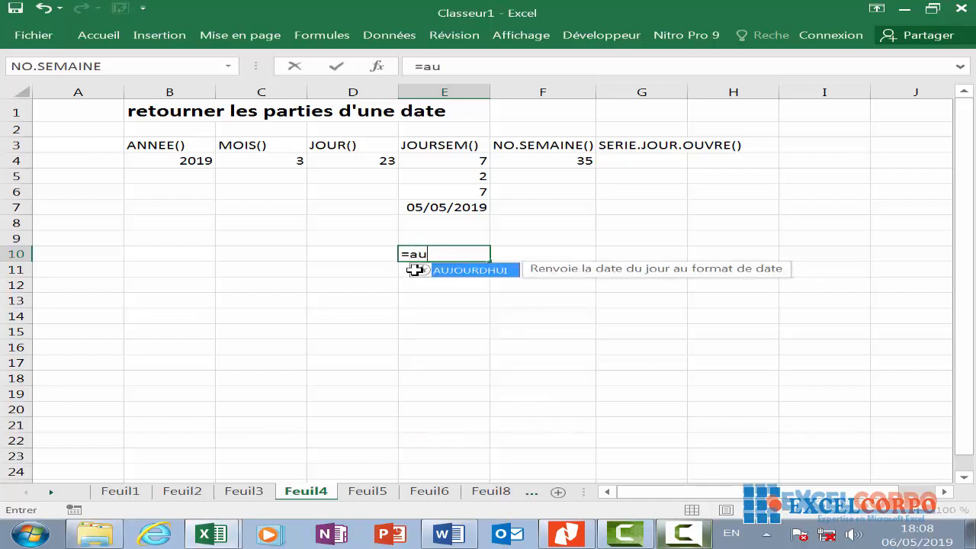
double_click(477, 271)
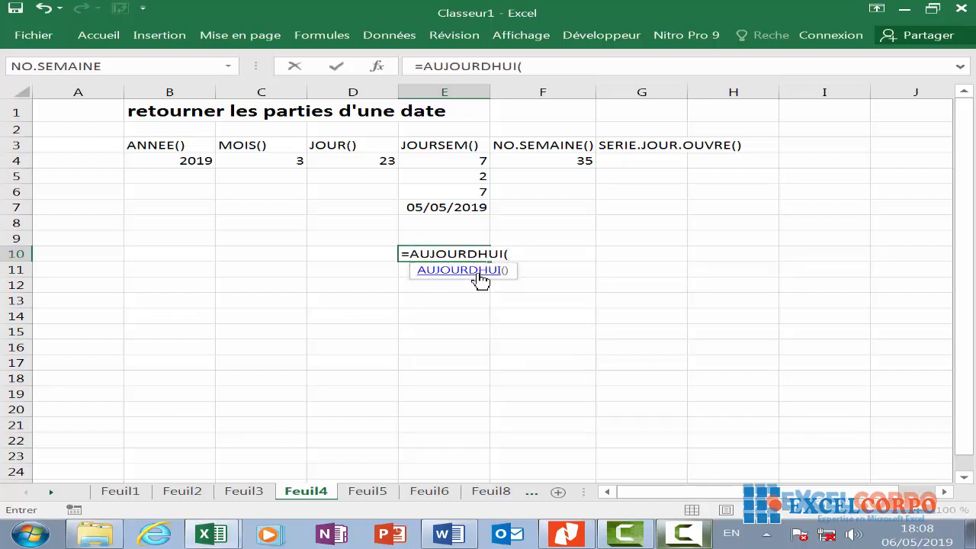
type(")+30")
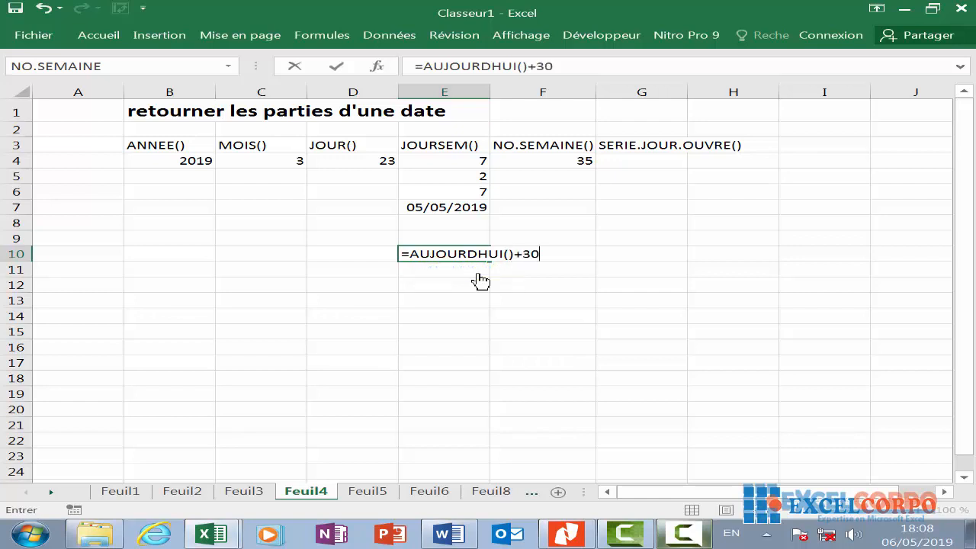
key("Return")
key("Up")
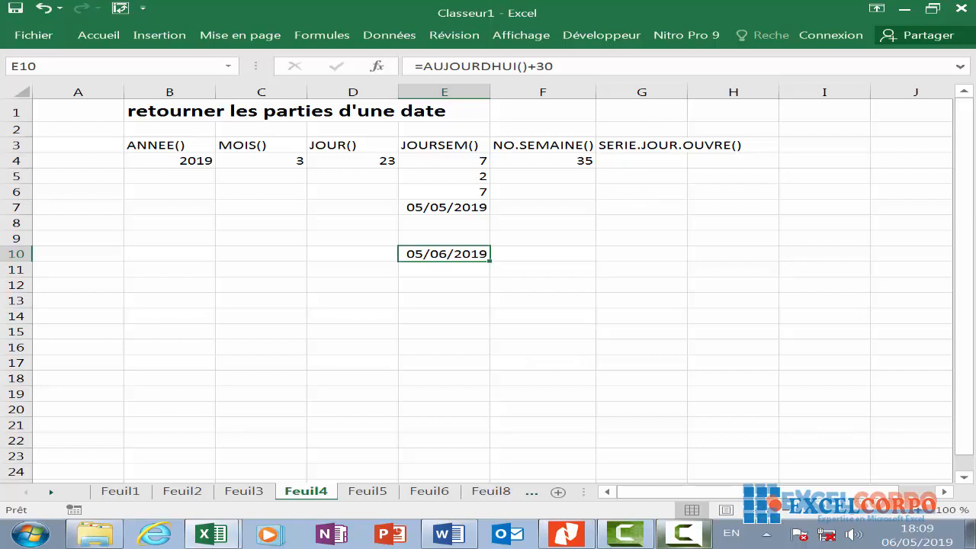
- Find SERIE.JOUR.OUVRE among the Date & Heure functions from cell G3 and read its syntax and description
left_click(690, 144)
left_click(646, 143)
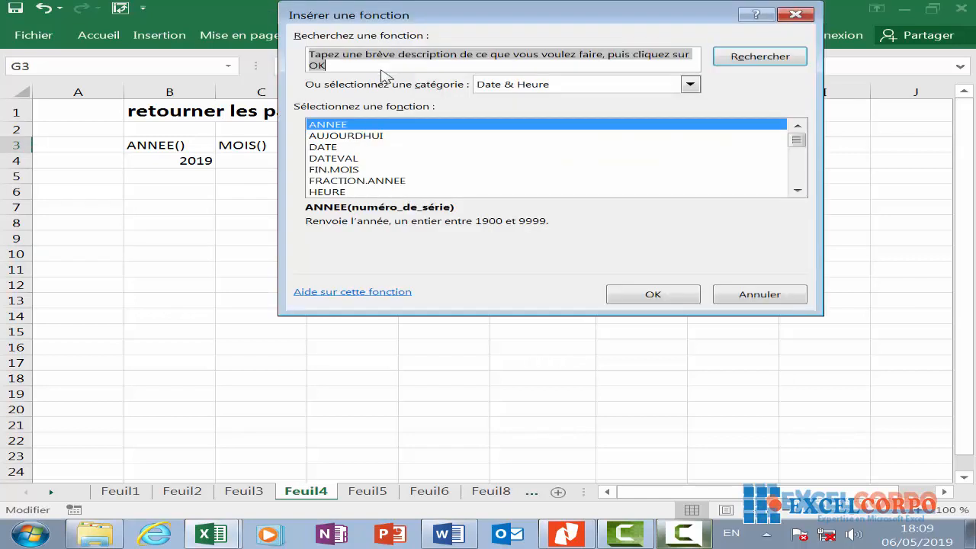
left_click(376, 67)
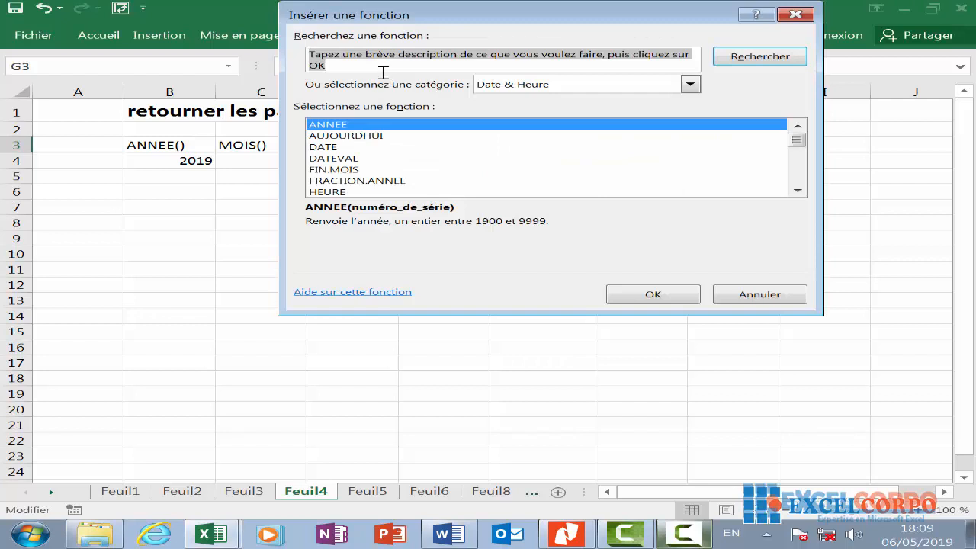
left_click(355, 147)
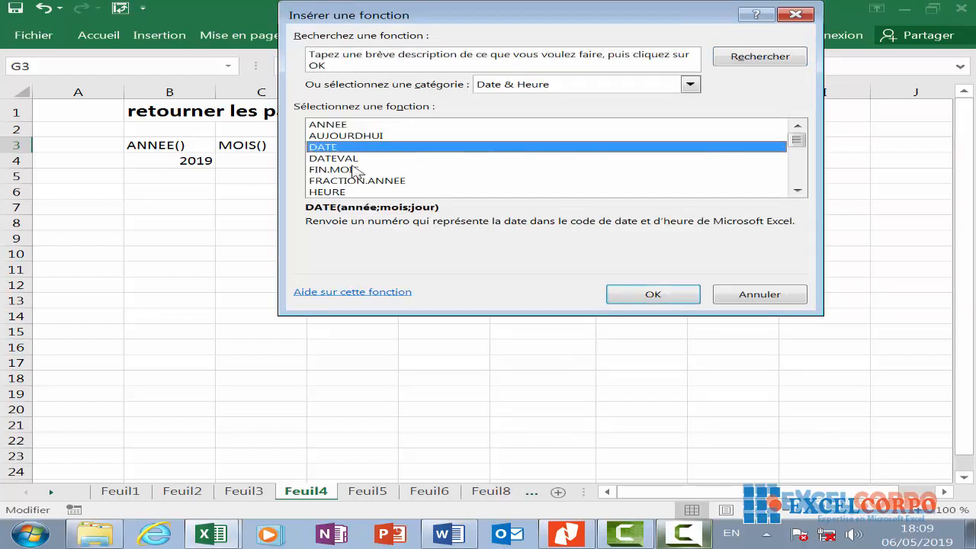
key("s")
key("Down")
key("Down")
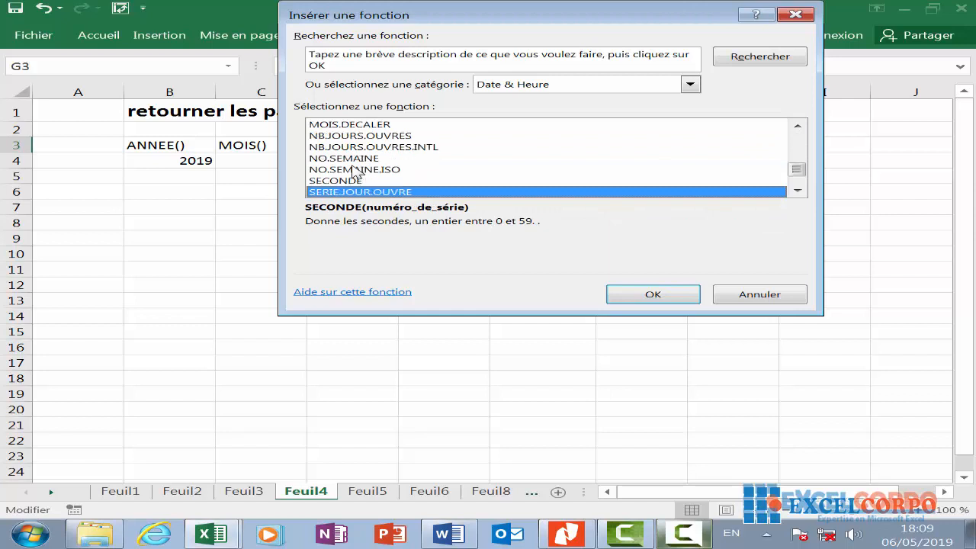
key("Up")
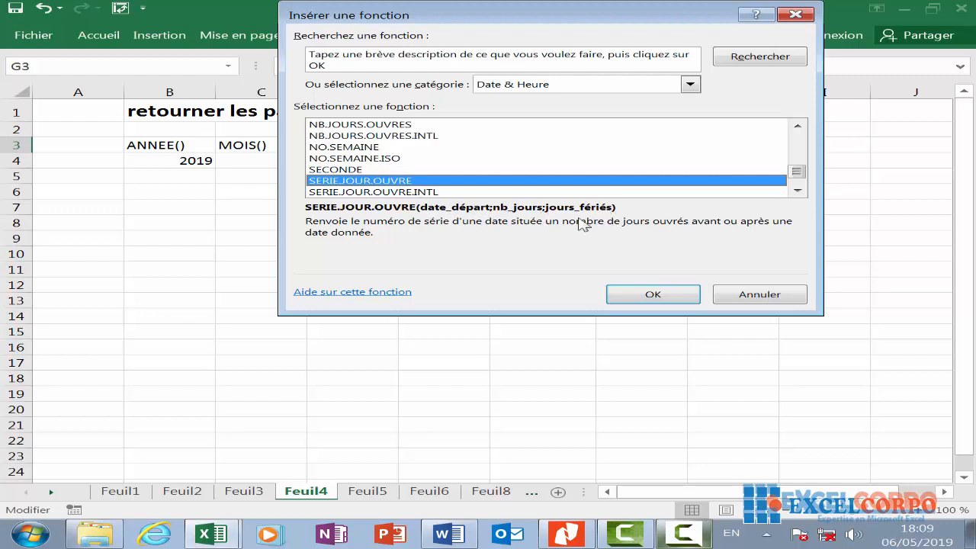
- Review the Date_départ, Nb_jours and Jours_fériés argument descriptions of SERIE.JOUR.OUVRE, then close the function arguments
left_click(653, 301)
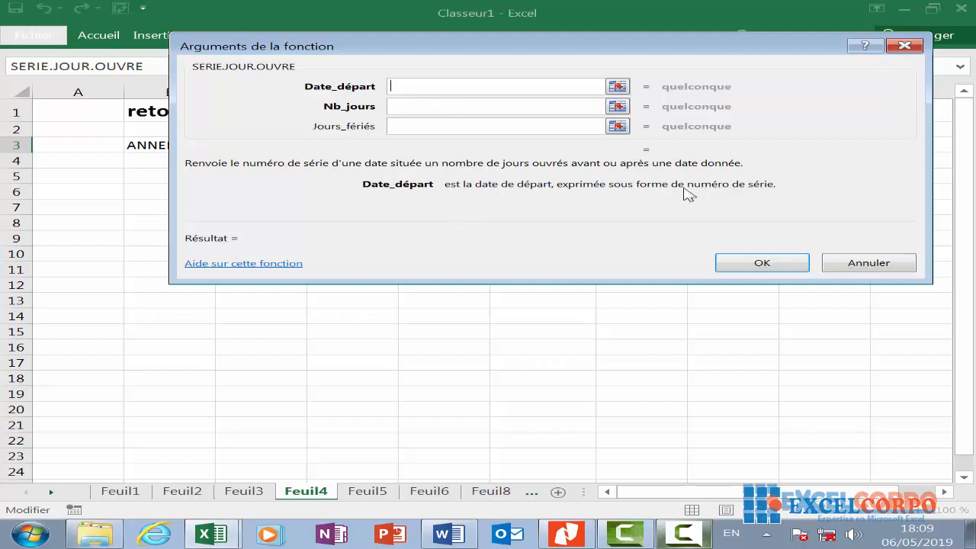
left_click(446, 107)
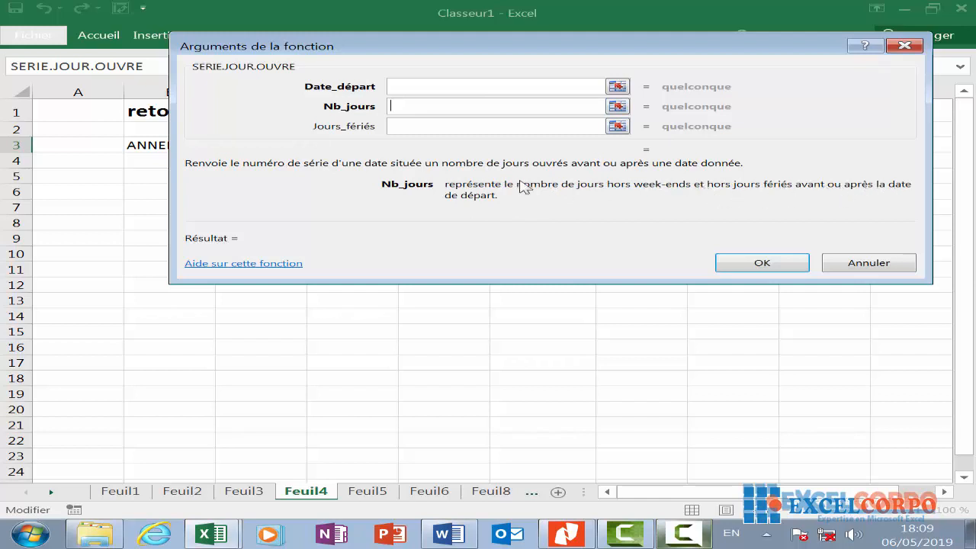
left_click(446, 127)
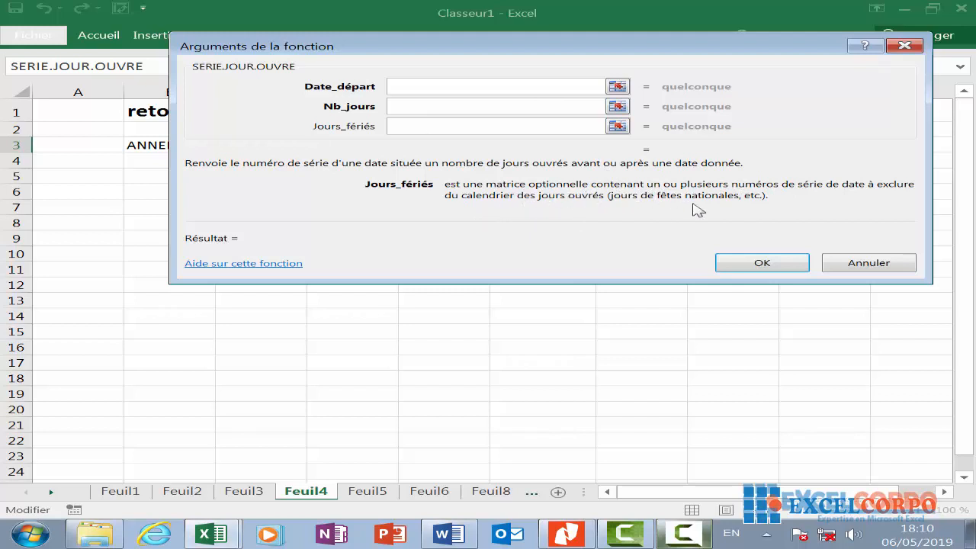
left_click(801, 268)
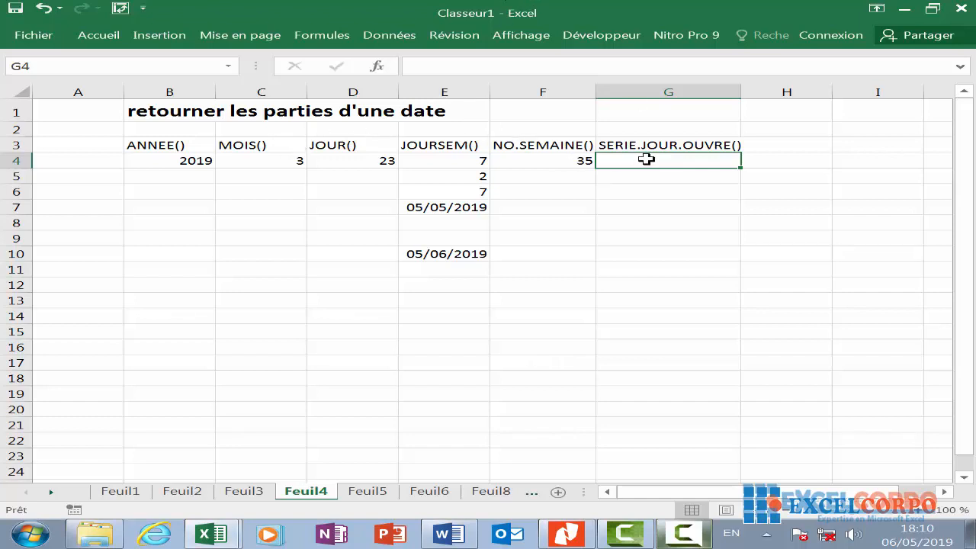
- Enter =SERIE.JOUR.OUVRE(AUJOURDHUI();30) in cell G4, accepting the proposed correction for the missing closing parenthesis
type("=")
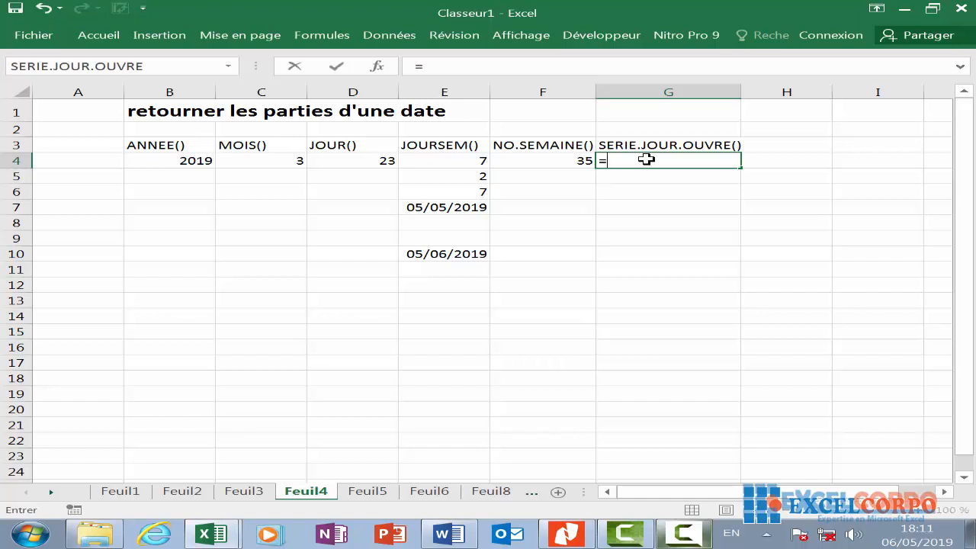
type("ser")
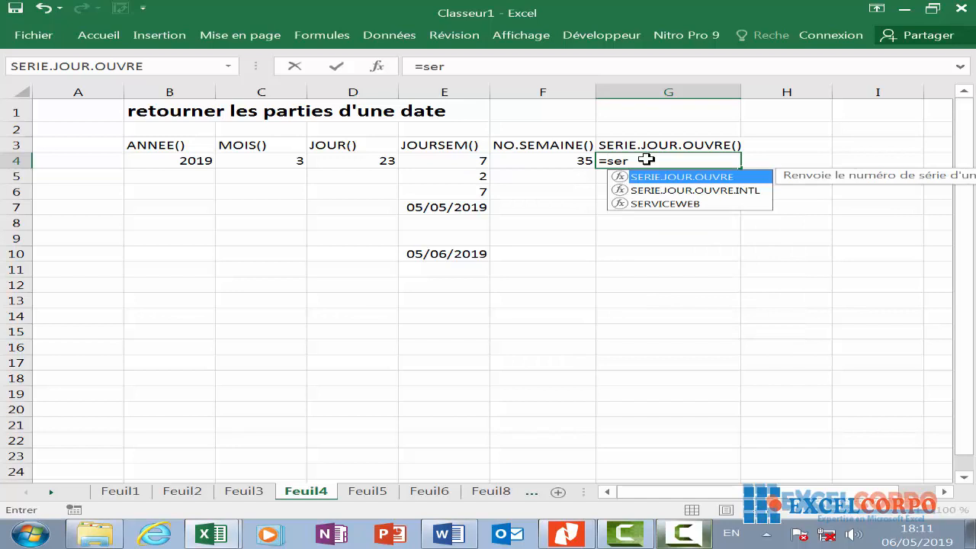
double_click(704, 177)
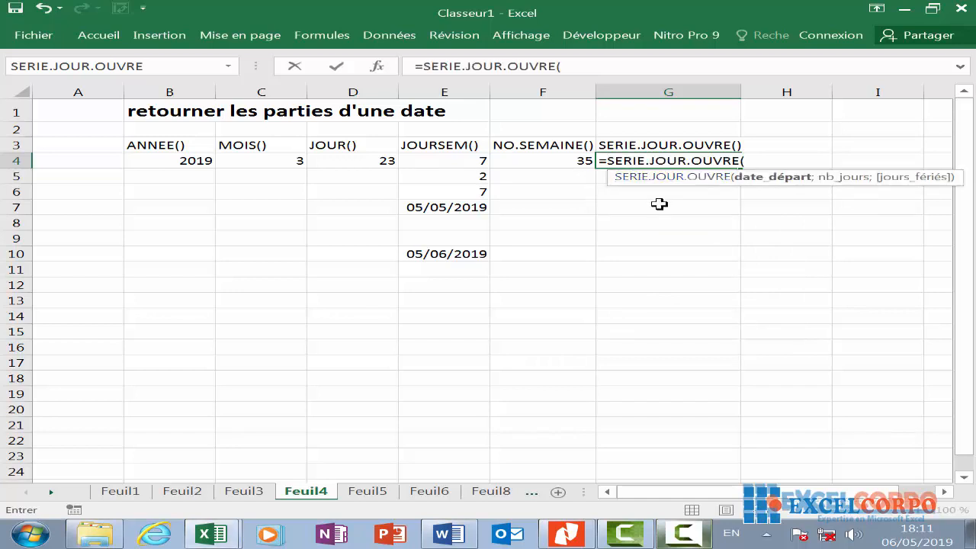
type("au")
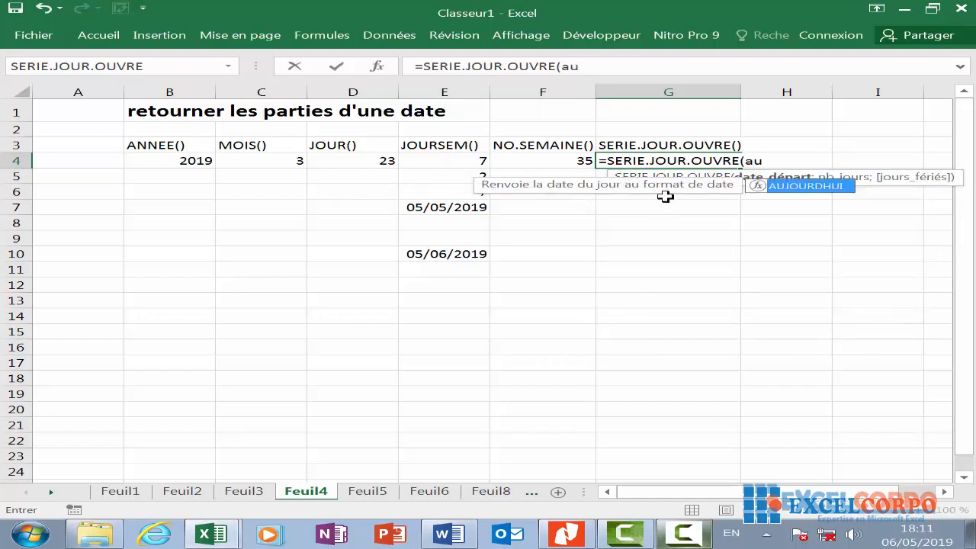
double_click(831, 186)
type(");")
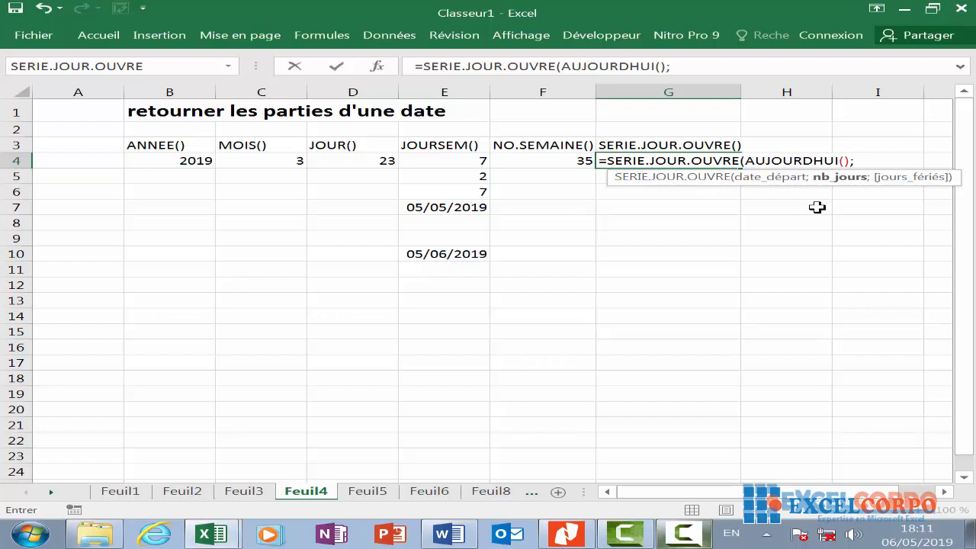
type("30")
key("Return")
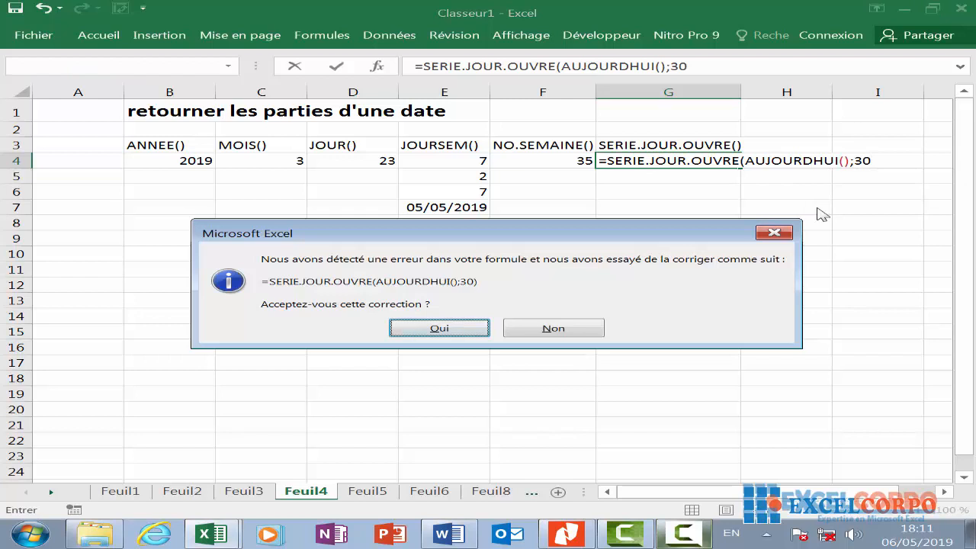
left_click(432, 329)
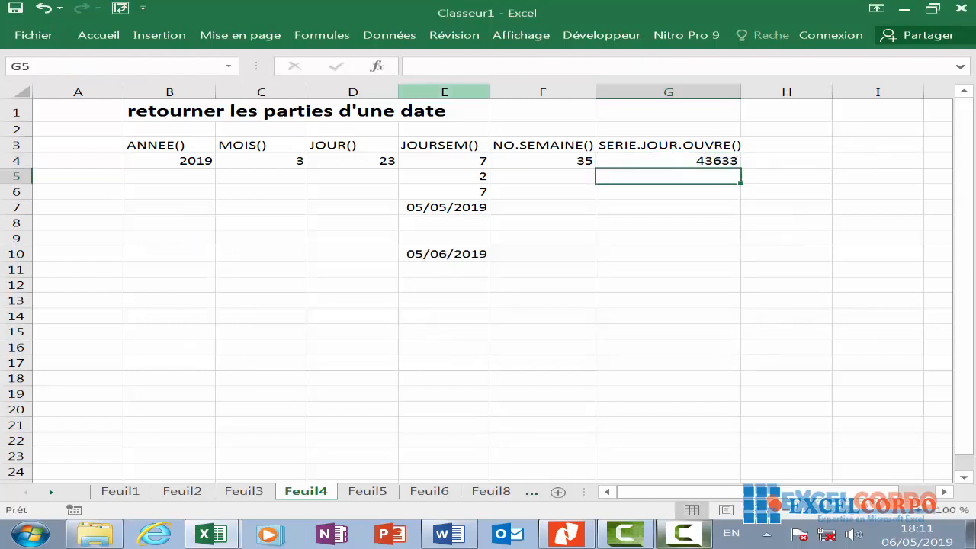
- Format cell G4 with the Date number category
left_click(709, 158)
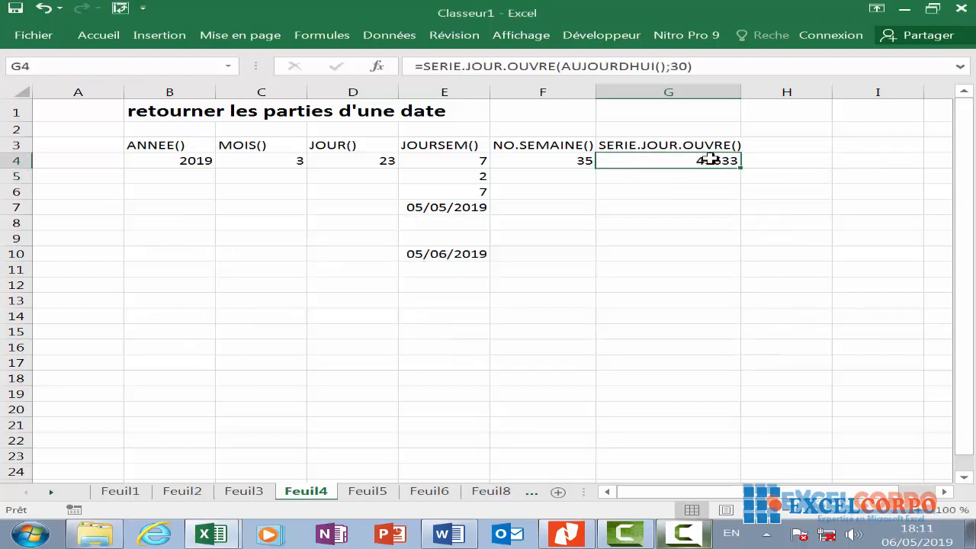
right_click(709, 159)
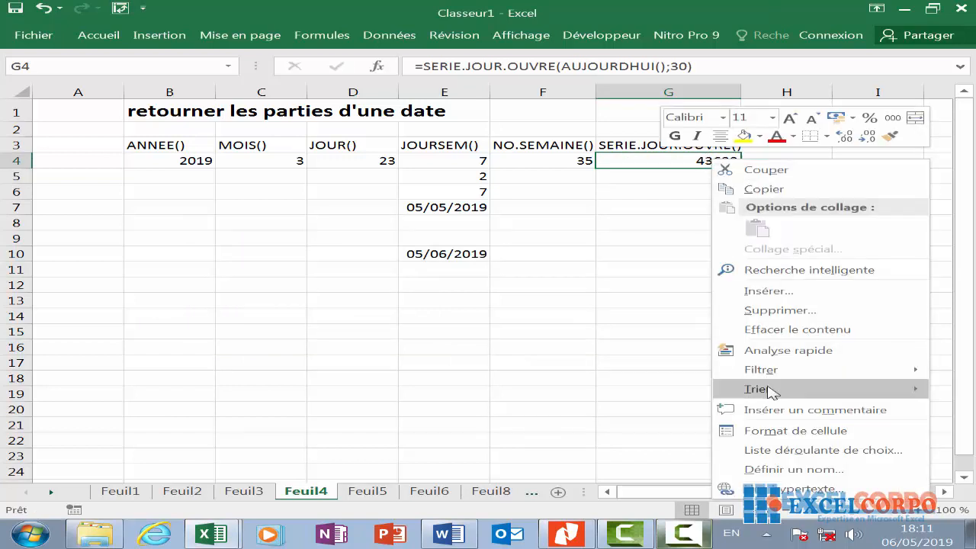
left_click(792, 431)
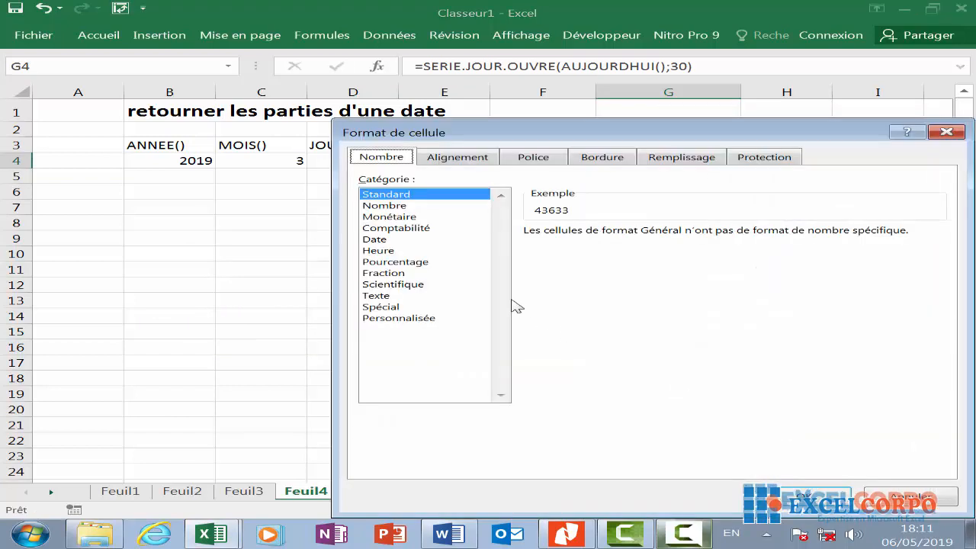
double_click(420, 243)
left_click(889, 481)
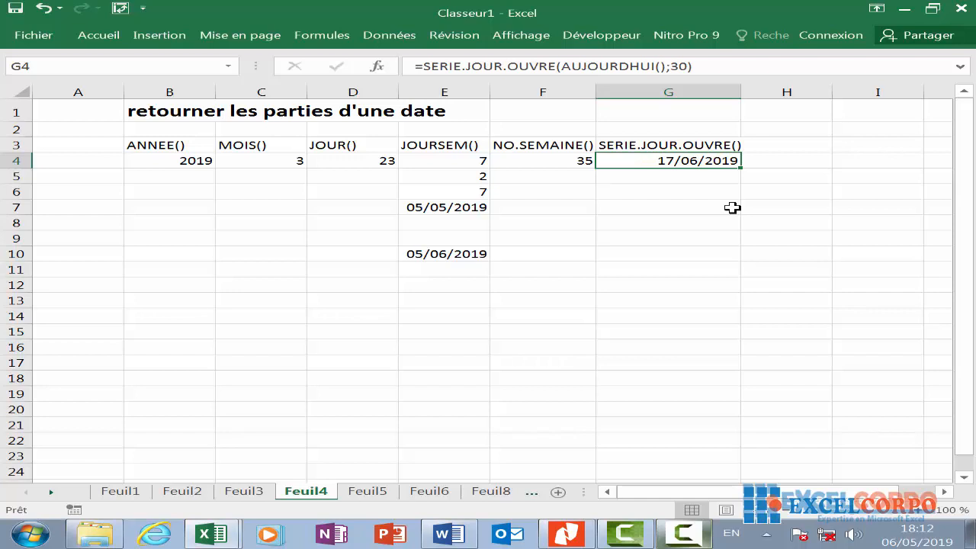
- Begin a SERIE.JOUR.OUVRE formula in cell G5 with "01/12/2019" as the start date, followed by an opening brace for a list
left_click(671, 182)
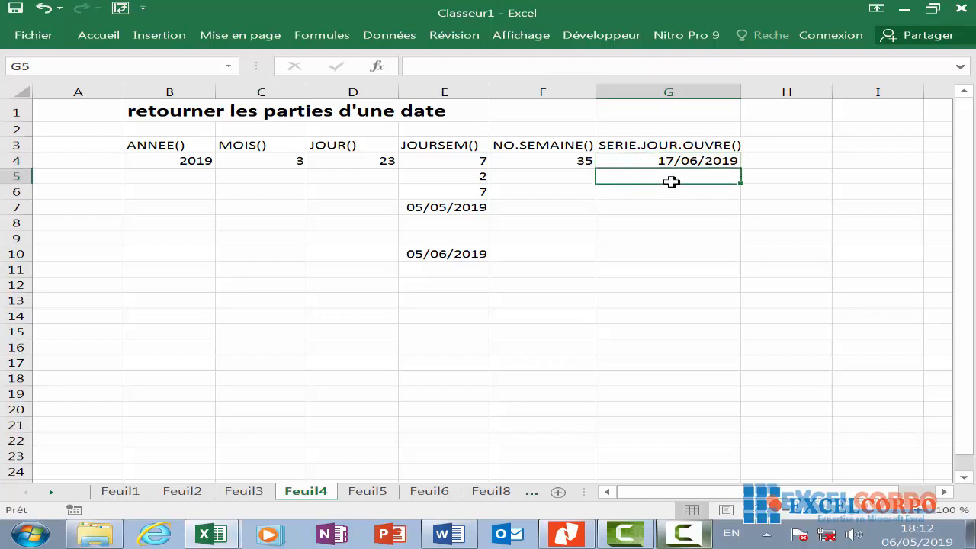
type("=")
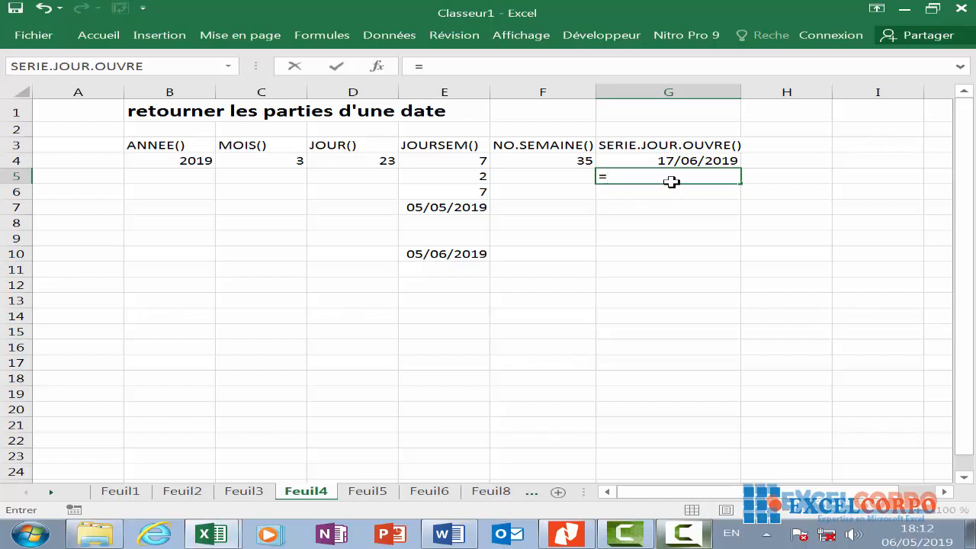
type("ser")
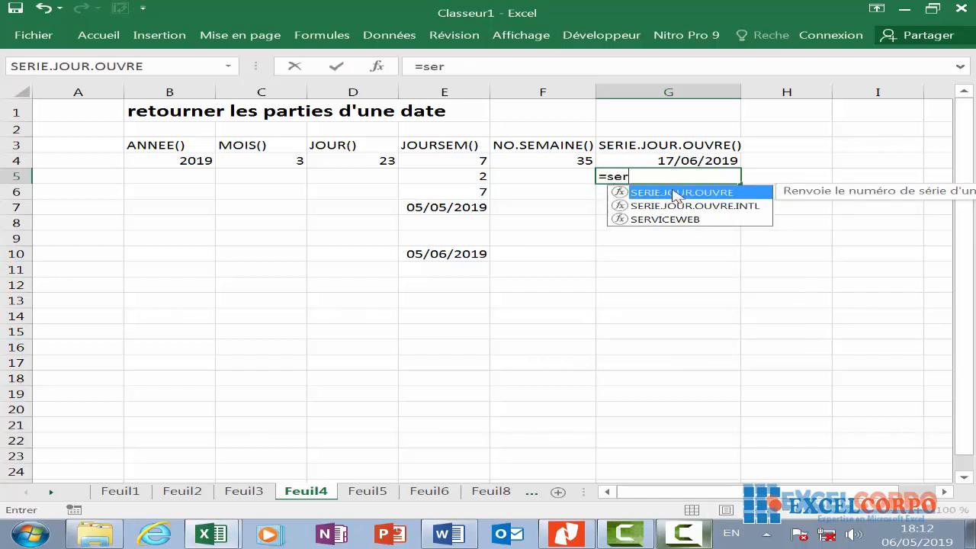
double_click(675, 193)
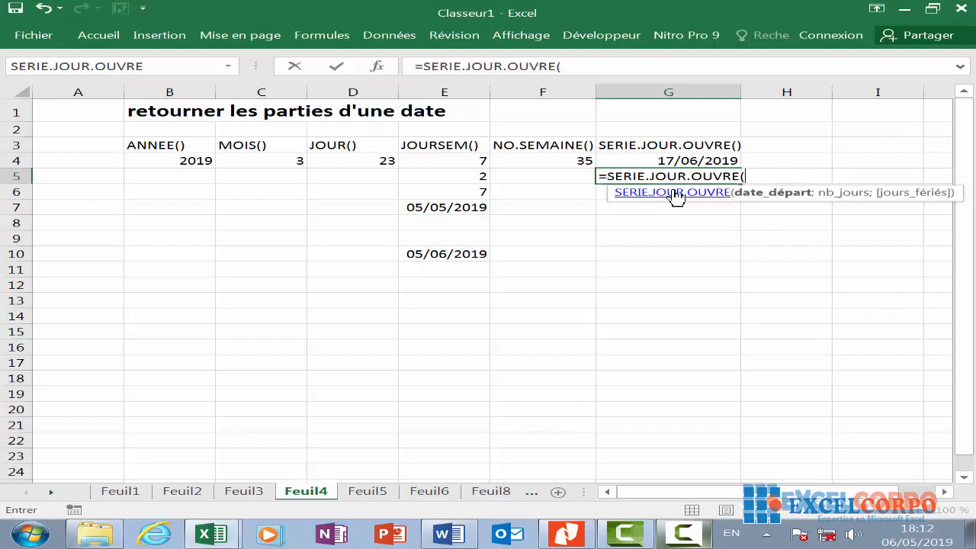
type(":")
key("BackSpace")
type("\"01/12/20")
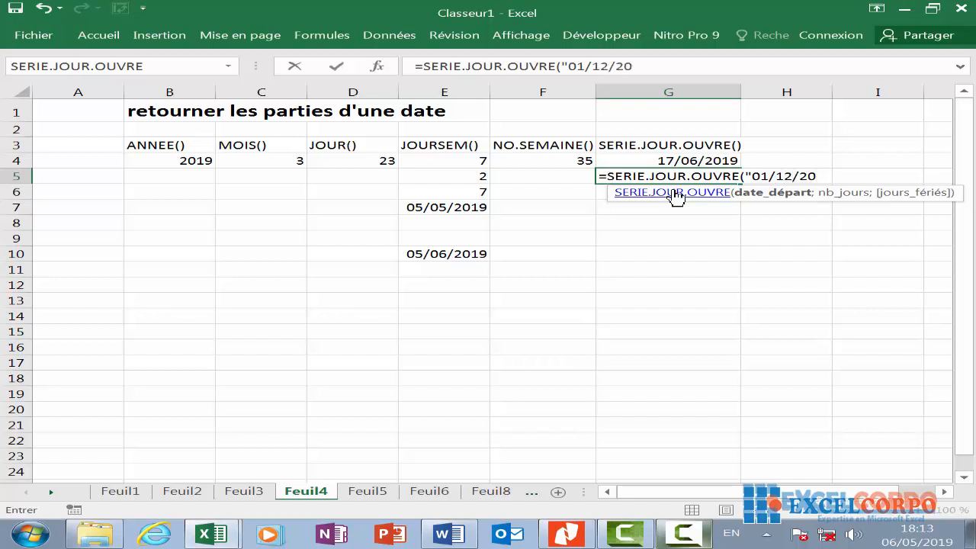
type("19\";{")
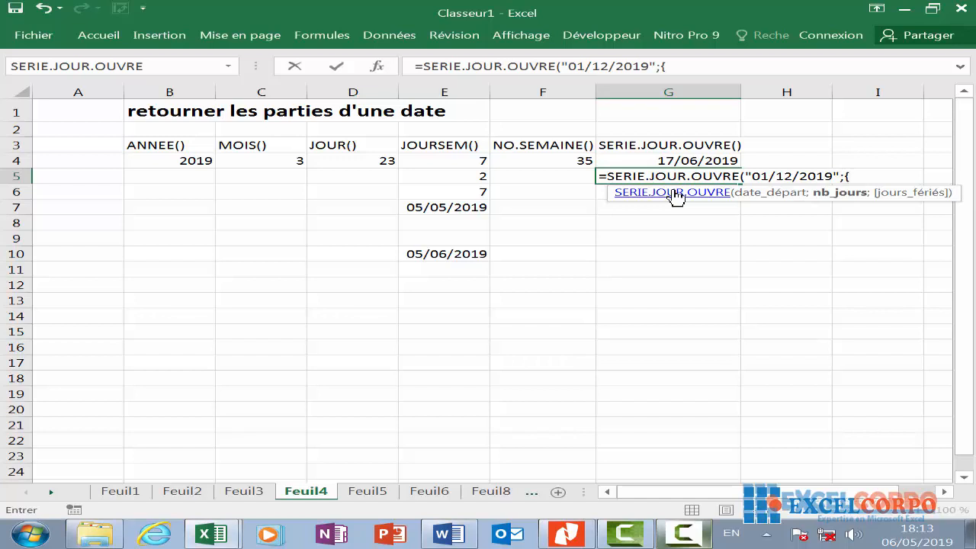
- Try to complete the G5 formula with the date list {"25/12/2019;"01/01/2020"} directly after the start date
type("\"25")
type("/12")
type("/20")
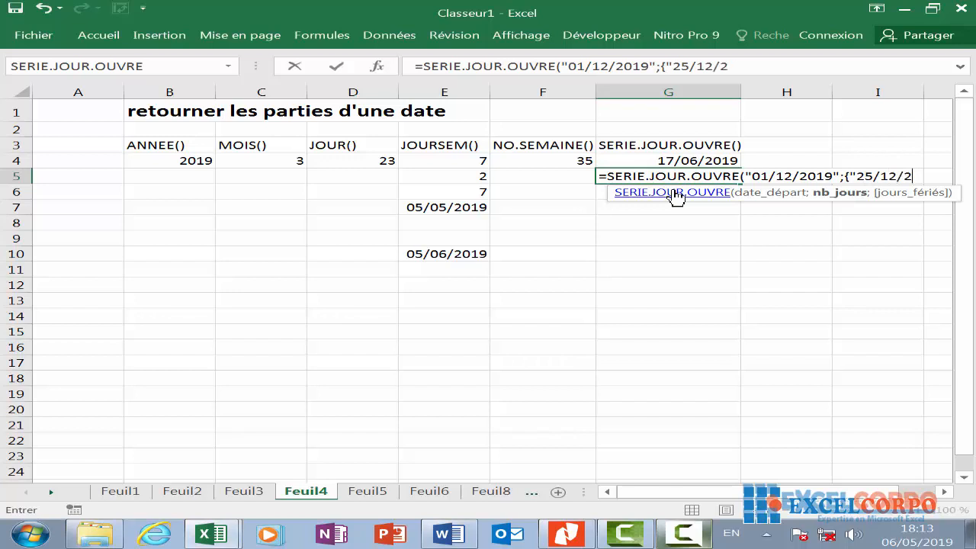
type("19;\"01/")
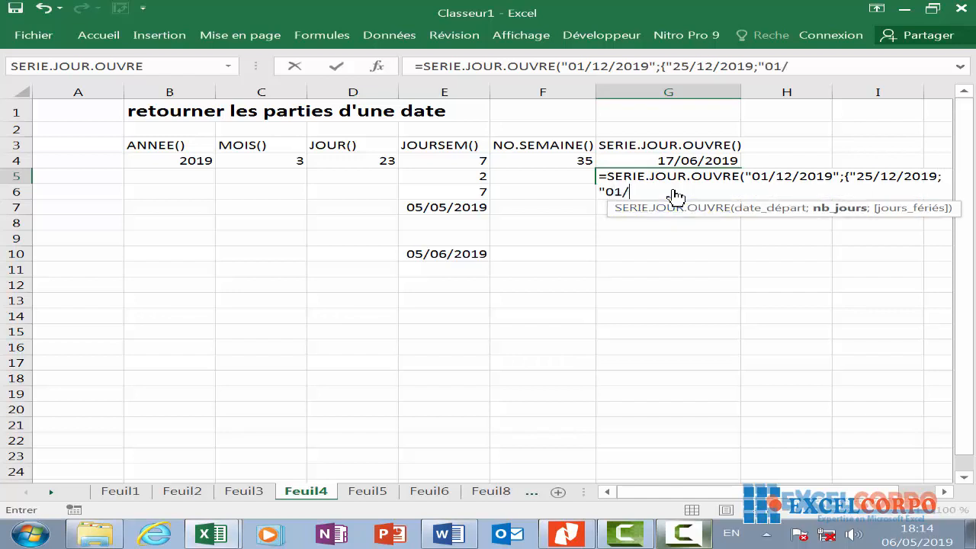
type("01/2020\"")
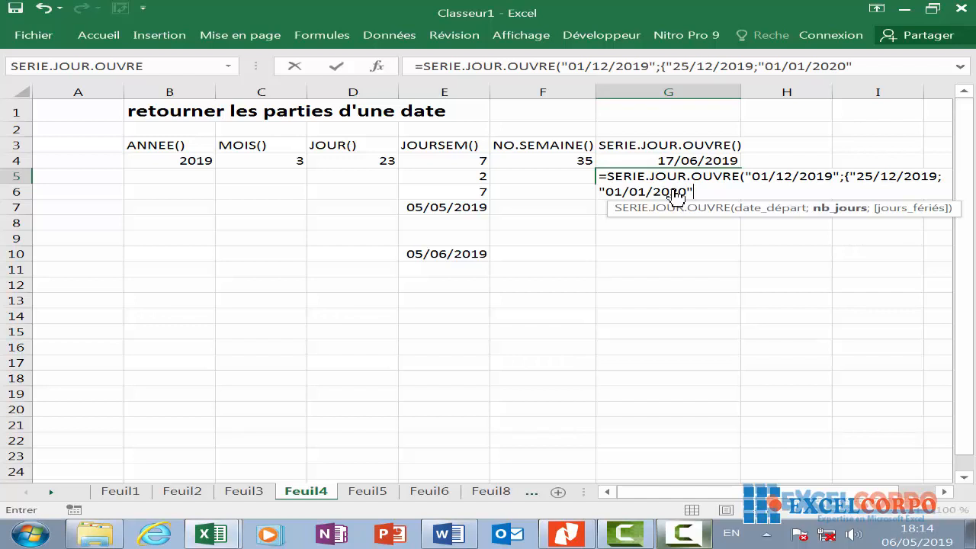
type("})")
key("Return")
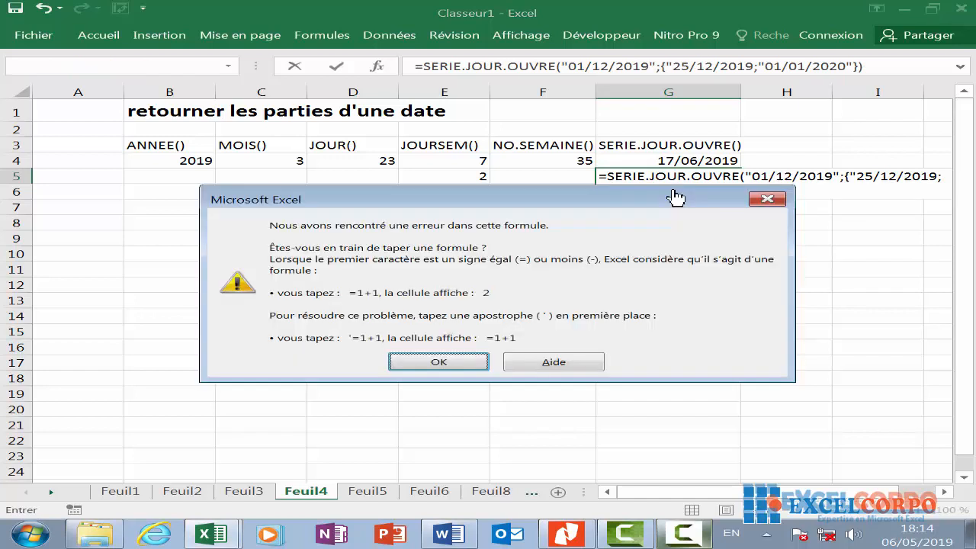
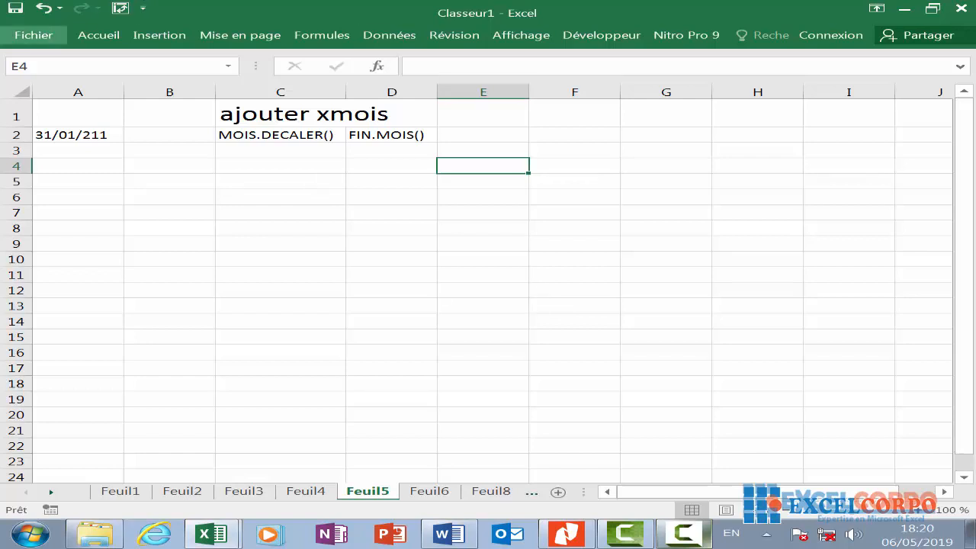
- Begin a DATE formula in cell A4 of Feuil5 with ANNEE(A2) as the year and MOIS(A2)+3 as the month
left_click(81, 137)
right_click(88, 140)
left_click(89, 135)
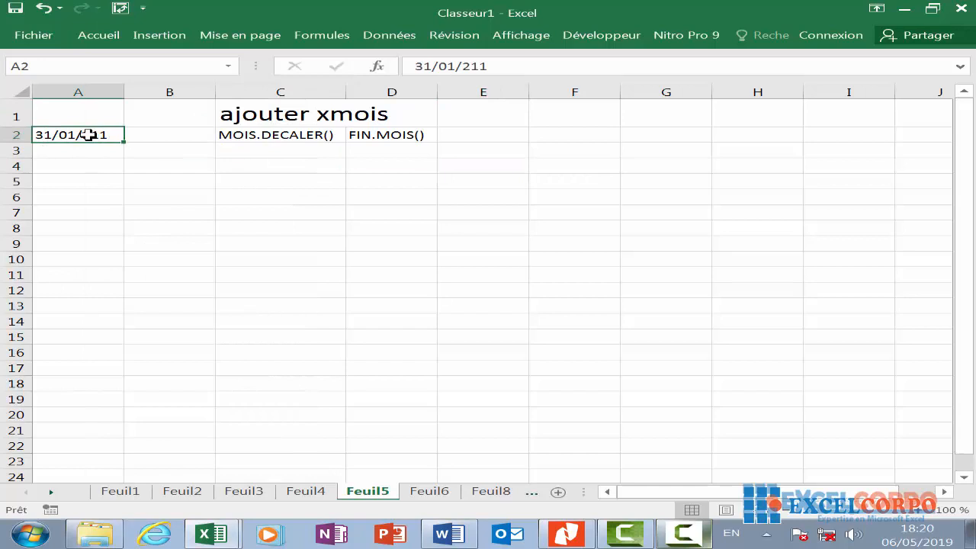
left_click(102, 169)
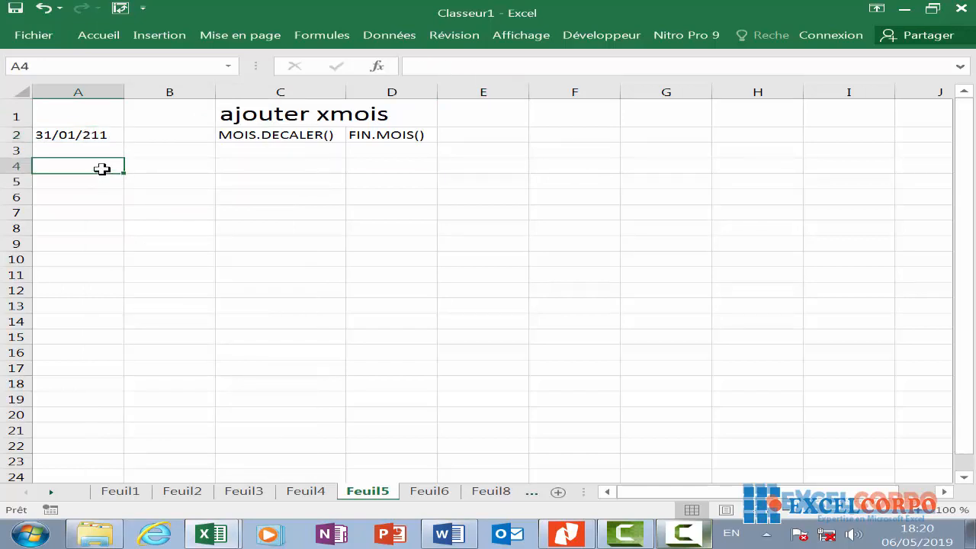
type("=")
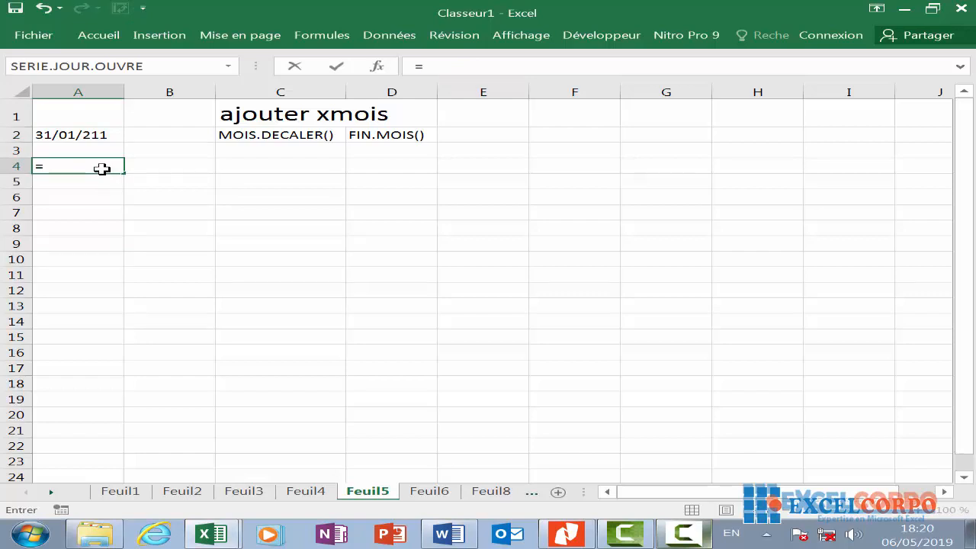
type("DATE(ann")
double_click(124, 189)
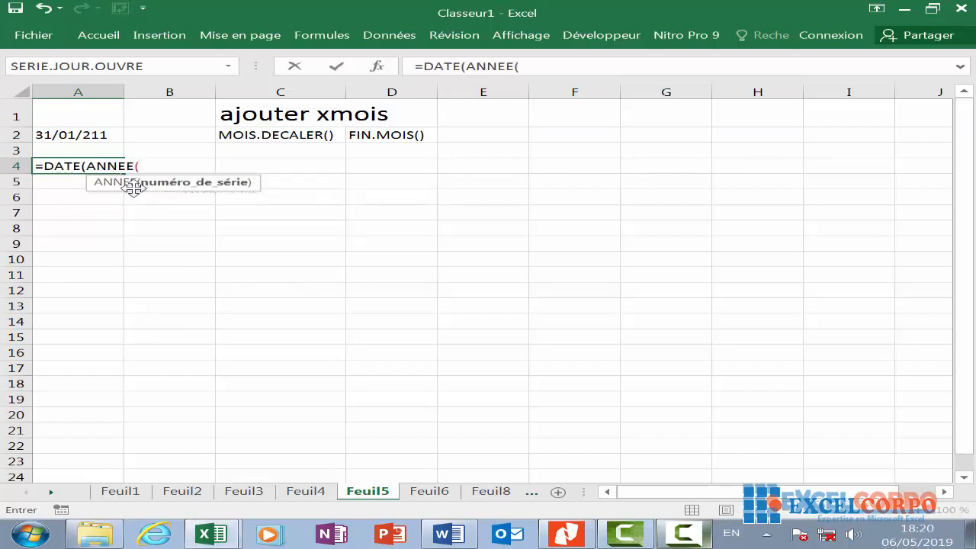
left_click(111, 135)
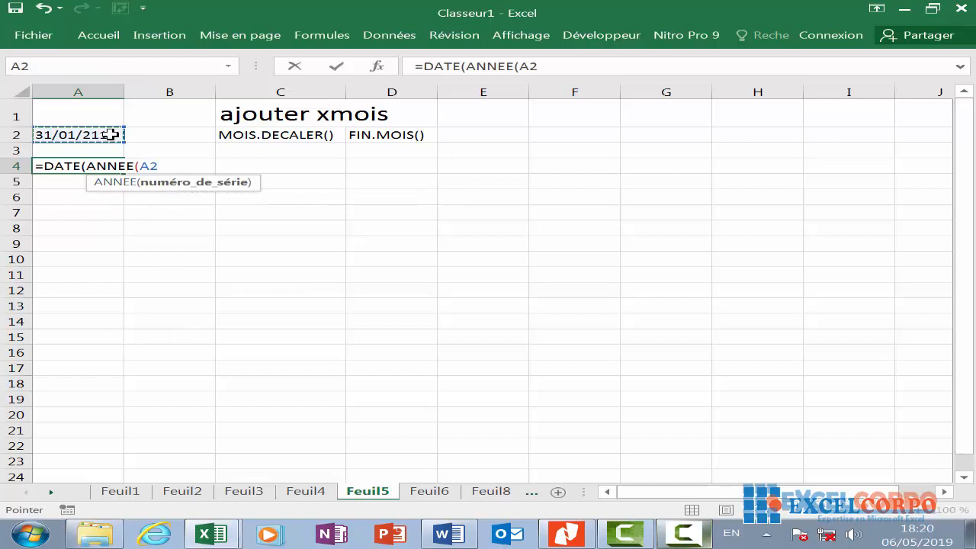
type(");moi")
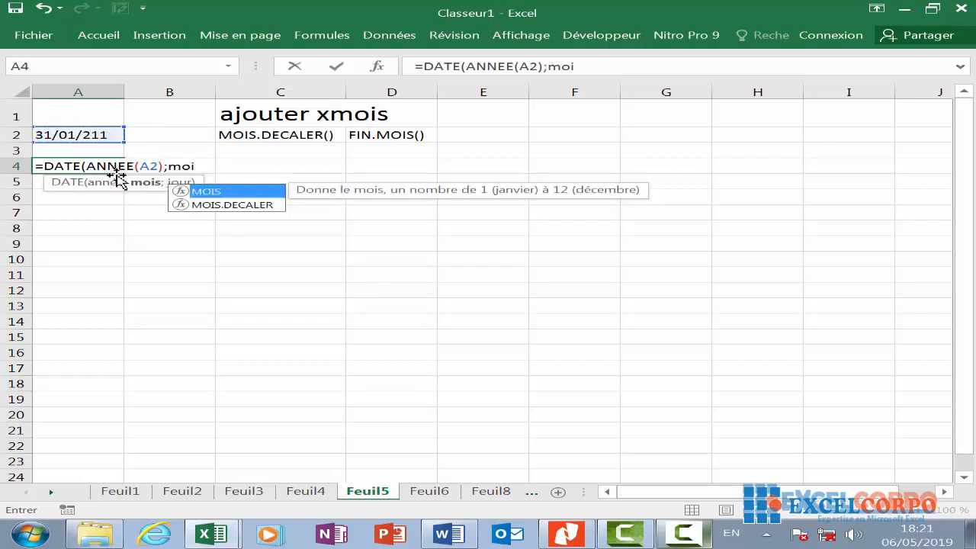
double_click(223, 192)
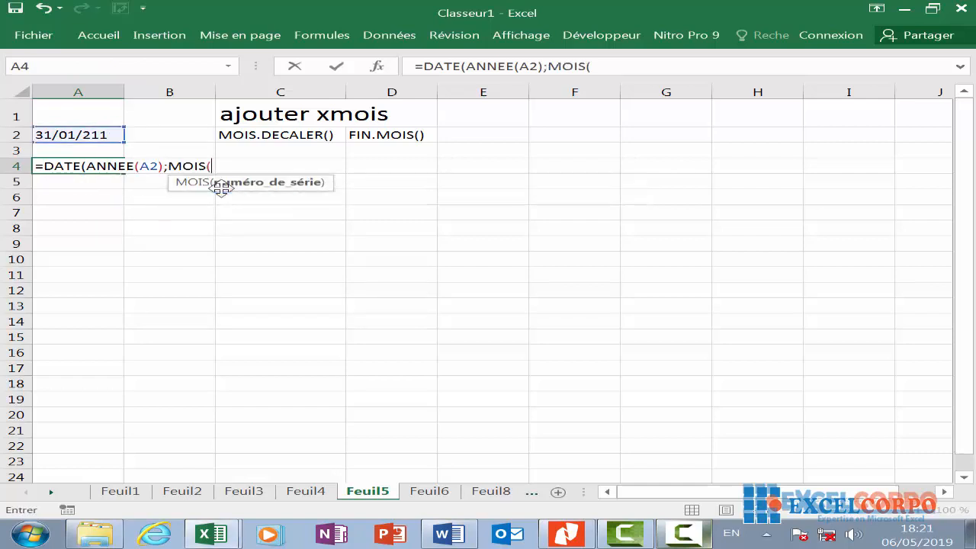
left_click(105, 134)
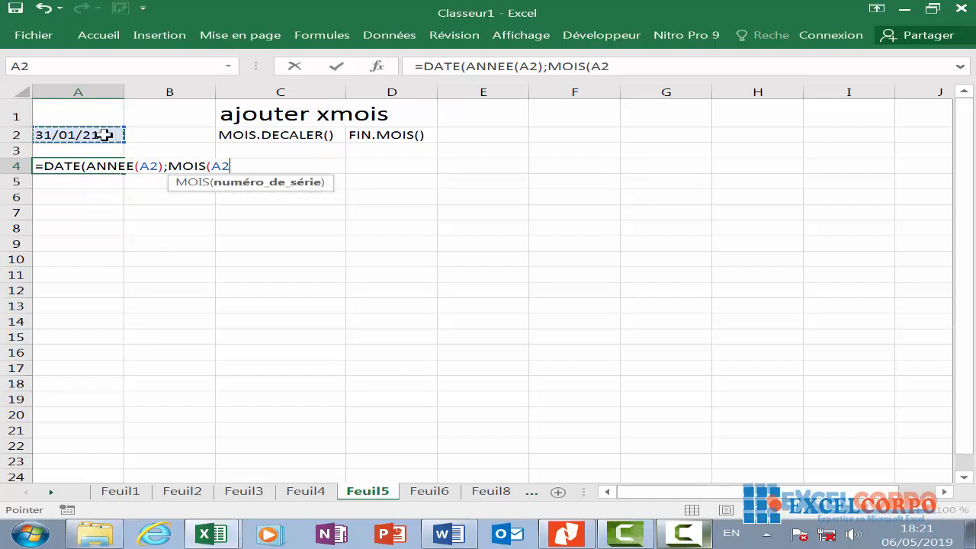
type(")+")
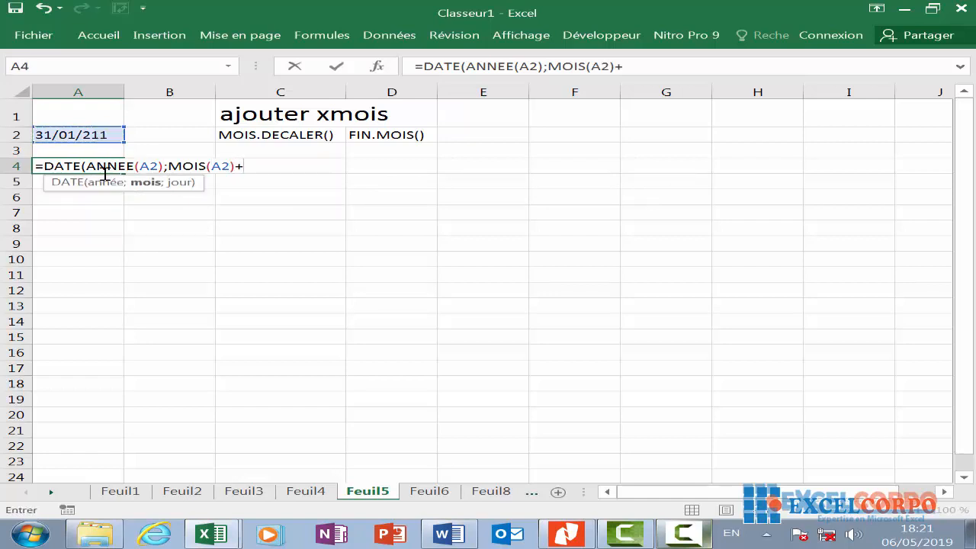
type("3;")
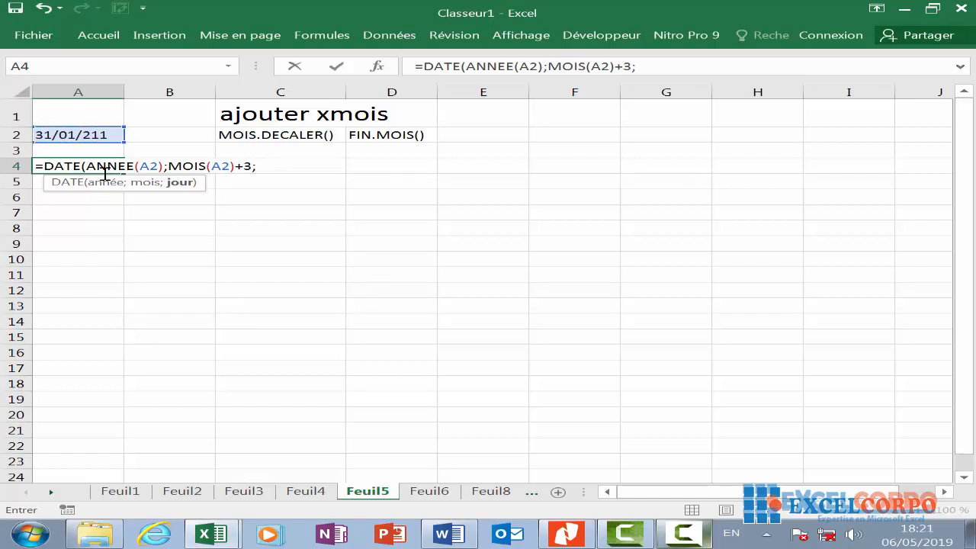
- Complete the DATE formula in cell A4 with JOUR(A2) as the day and enter it
type("jp")
key("BackSpace")
type("o")
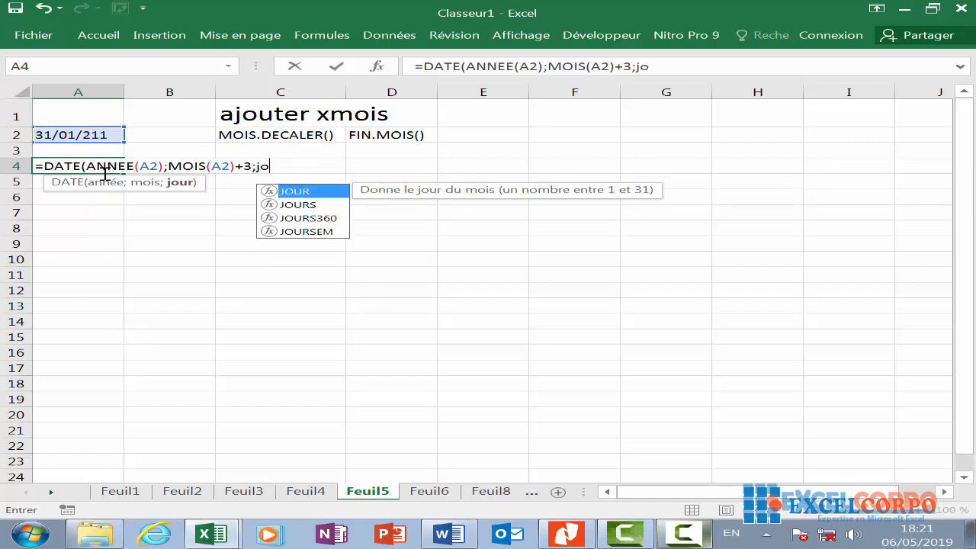
double_click(300, 191)
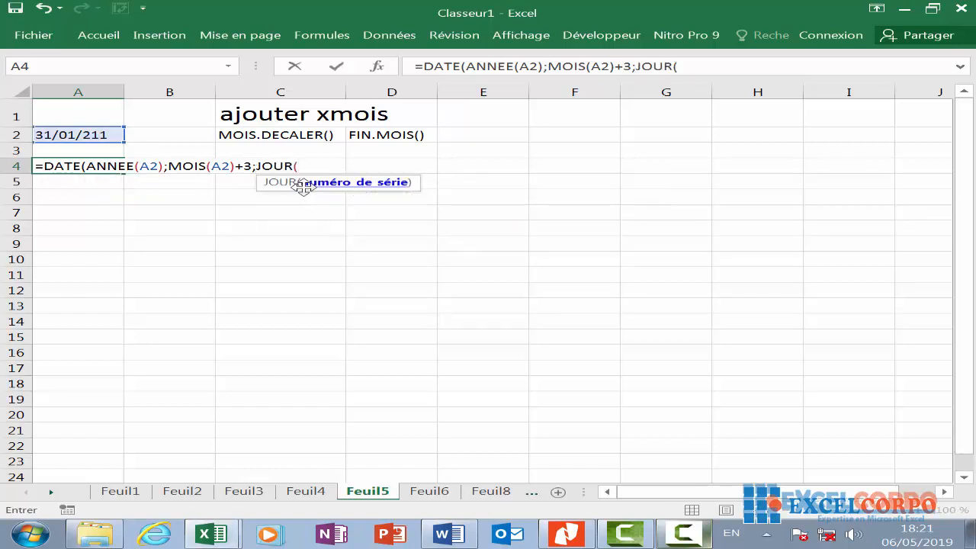
left_click(79, 135)
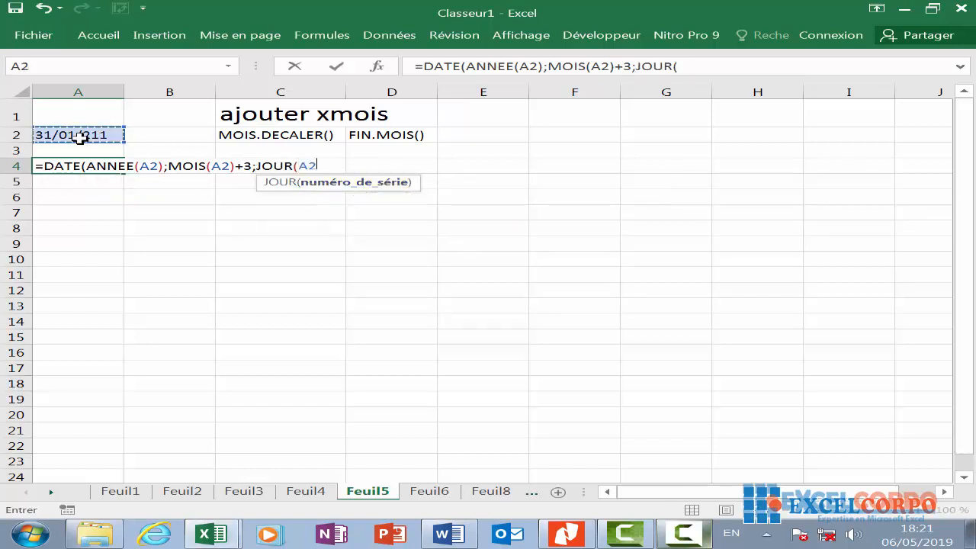
type(")")
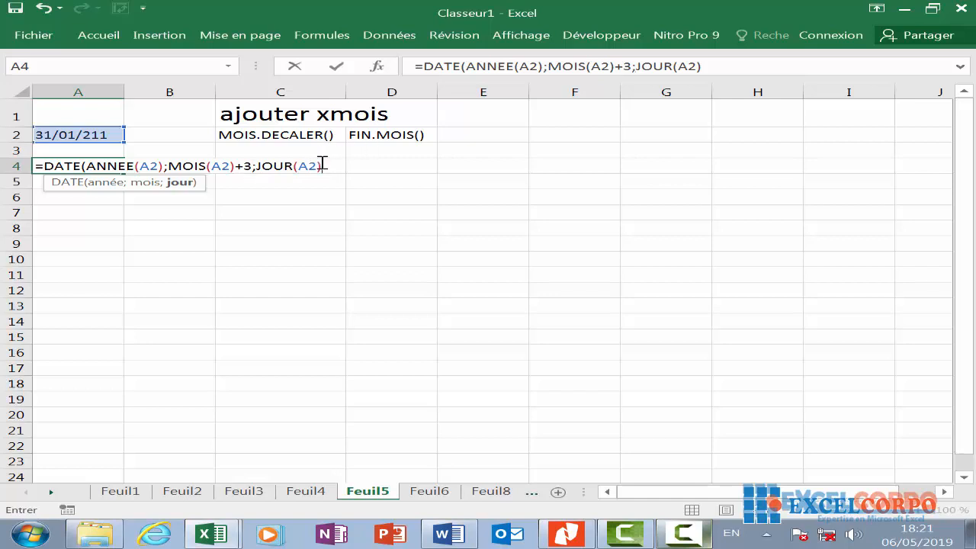
key("Return")
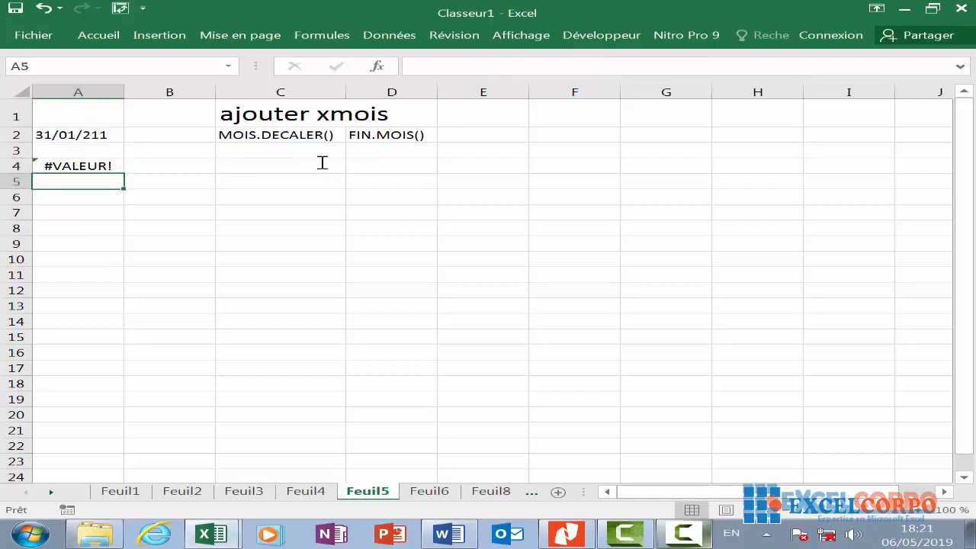
- Re-enter the DATE formula in cell A4 for the date 31/01/2011 in A2, and reselect the cell to review it
double_click(115, 165)
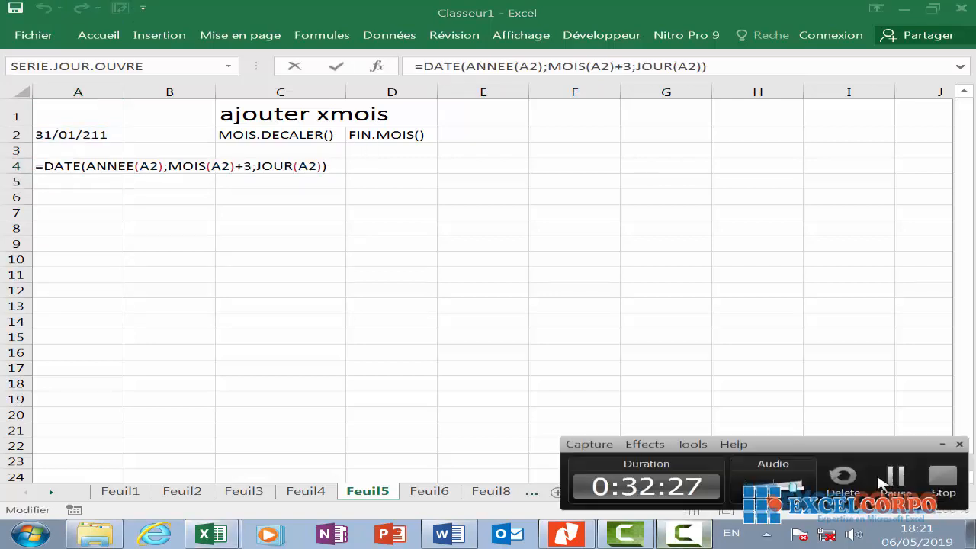
left_click(336, 165)
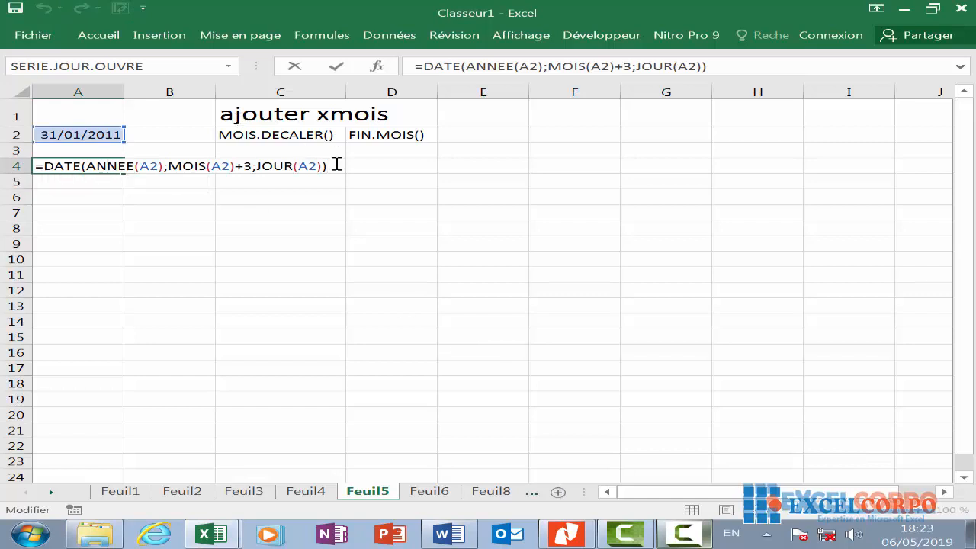
key("Return")
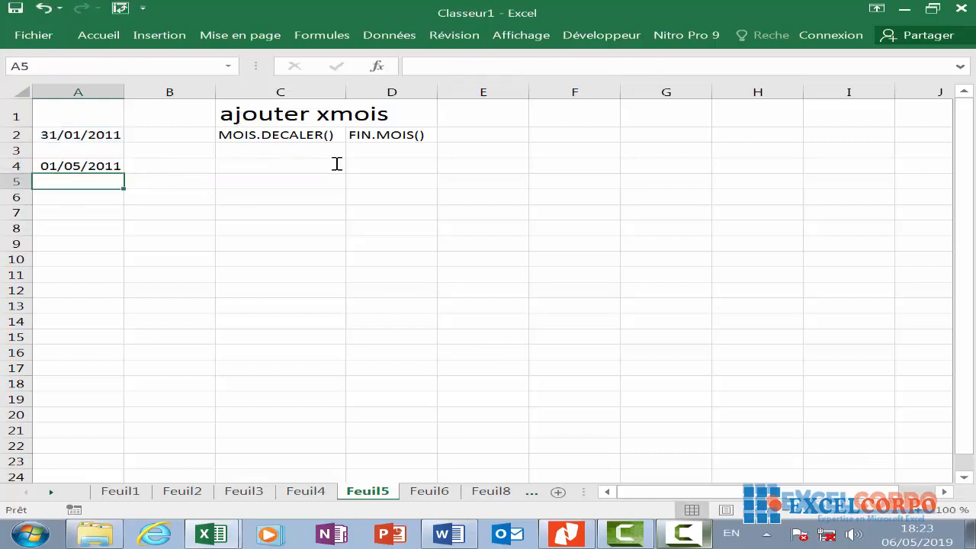
left_click(103, 166)
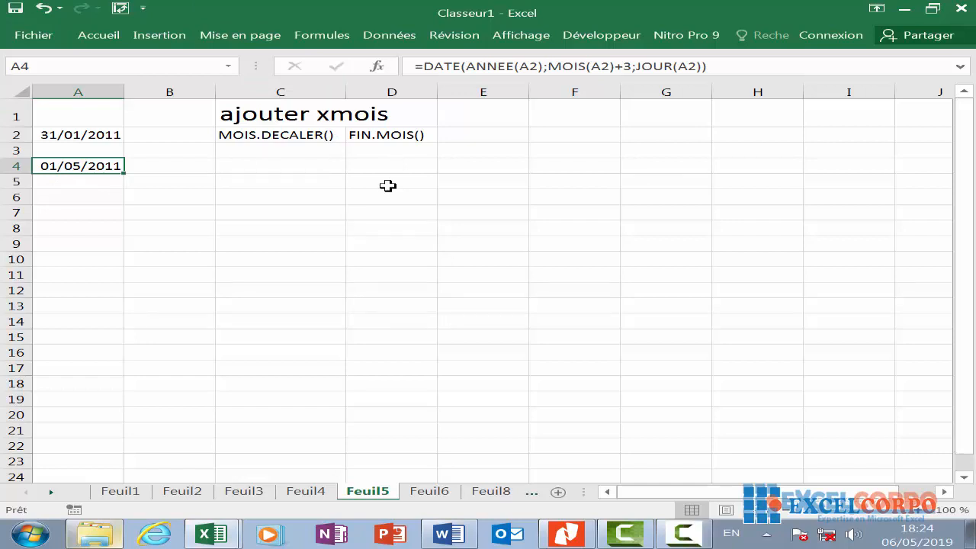
- Insert the MOIS.DECALER function from the Date & Heure category into cell C3, opening its function arguments
left_click(309, 136)
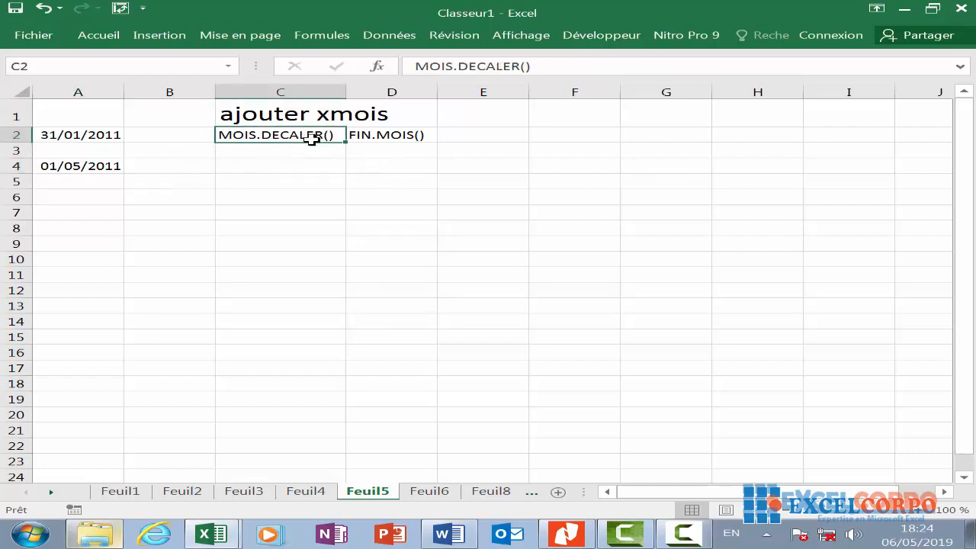
key("Down")
left_click(374, 65)
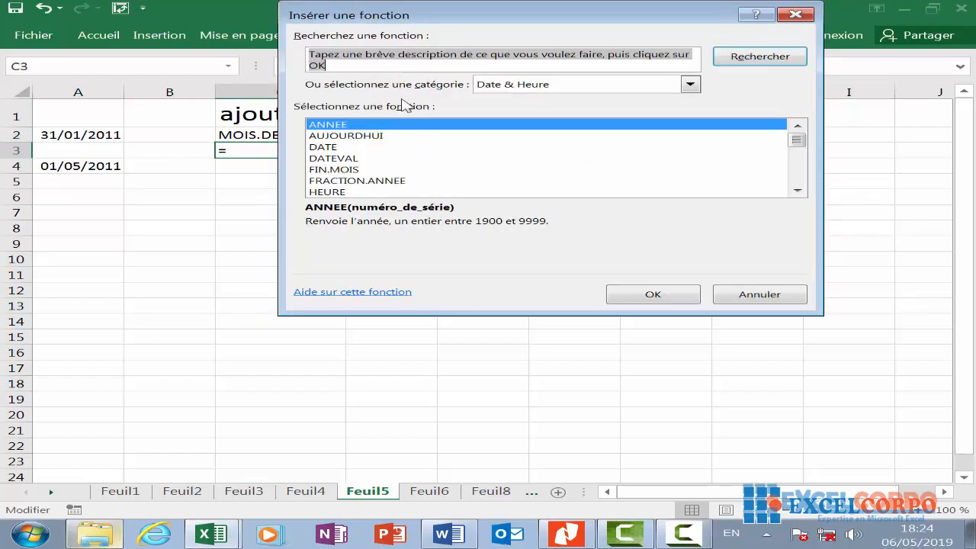
left_click(384, 148)
key("m")
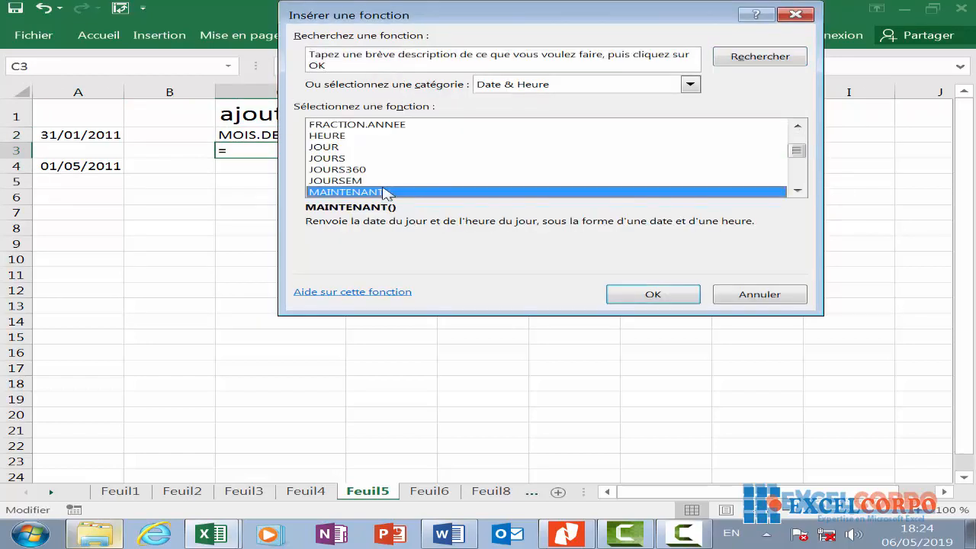
key("Down")
key("Down")
key("Down")
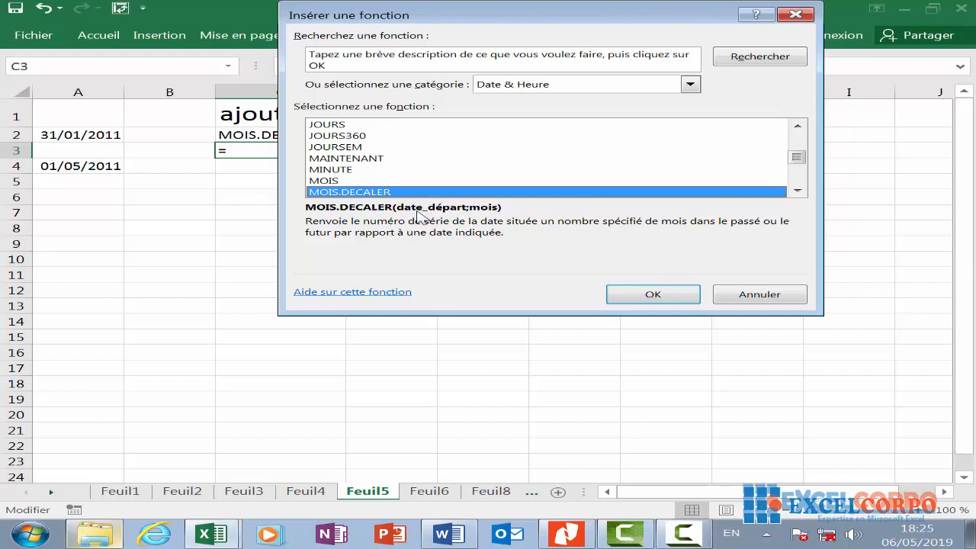
left_click(611, 296)
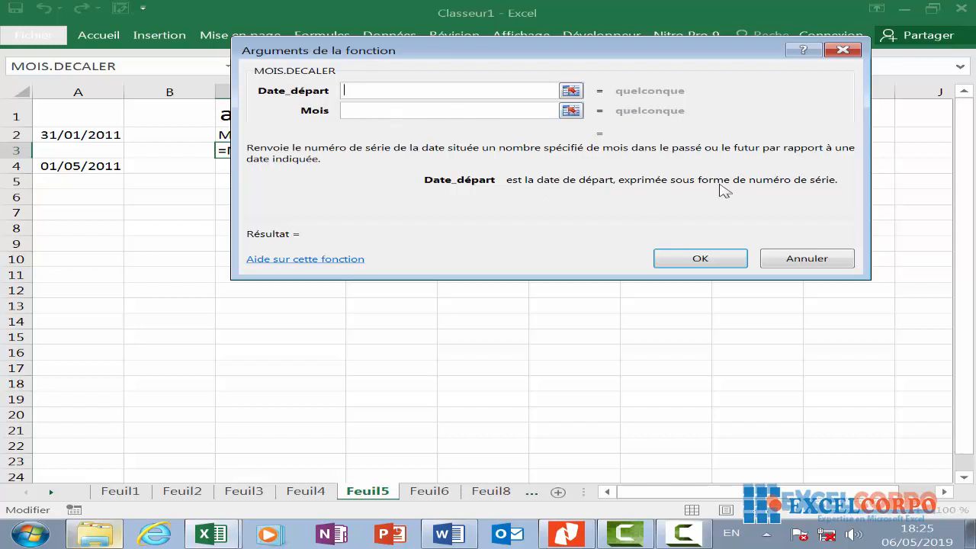
- Check the description of the Mois argument of MOIS.DECALER and cancel the function arguments
left_click(384, 114)
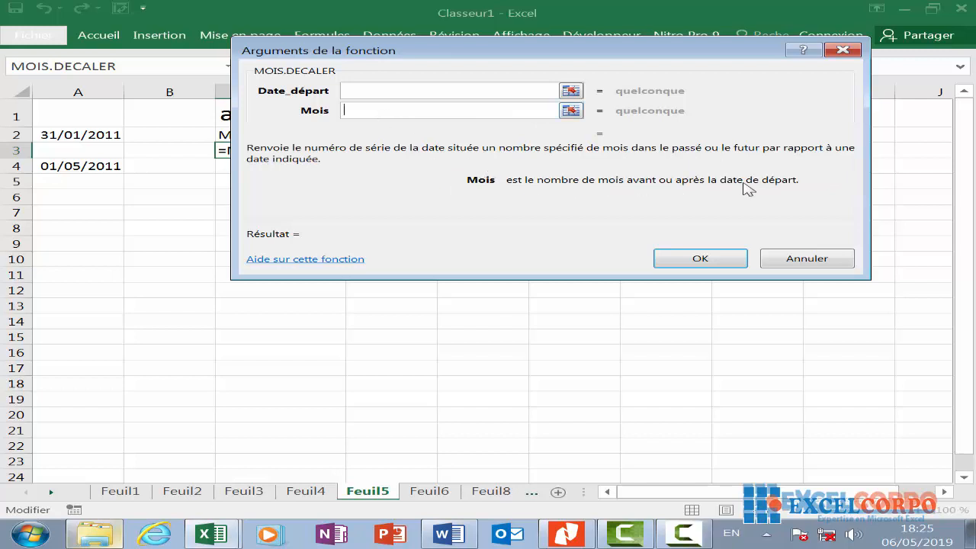
key("Escape")
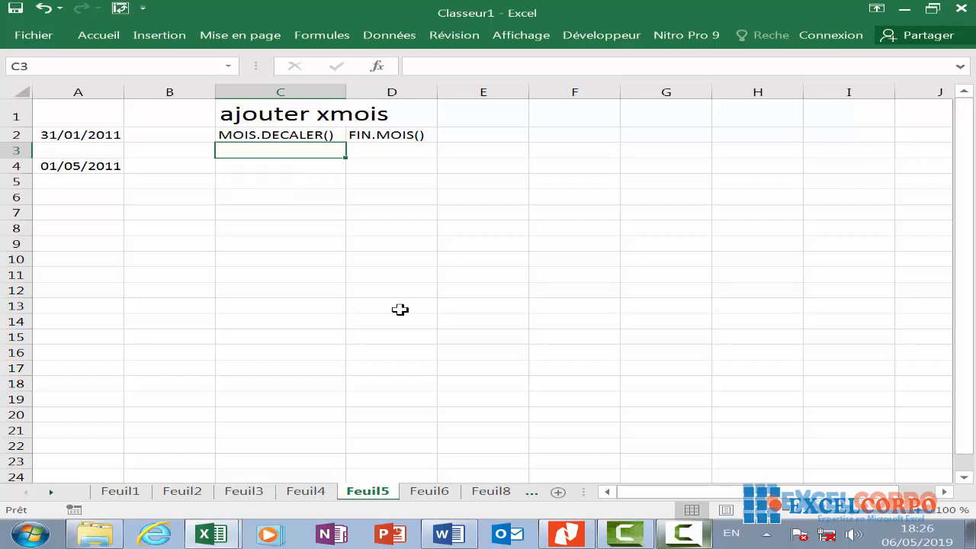
- Try to enter the formula =MOIS.DECALER("31 avril" in cell C3 without a months argument
left_click(237, 162)
left_click(281, 149)
type("=")
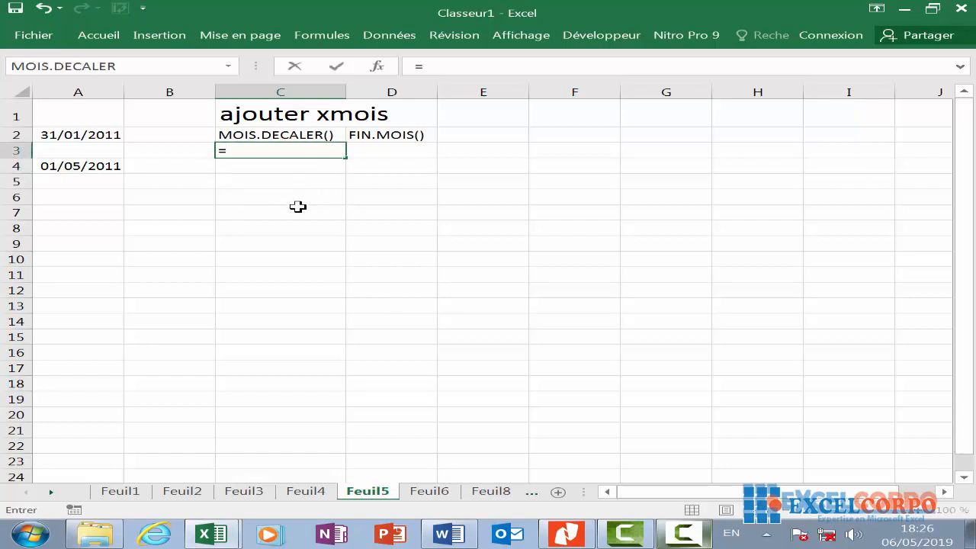
type("mois")
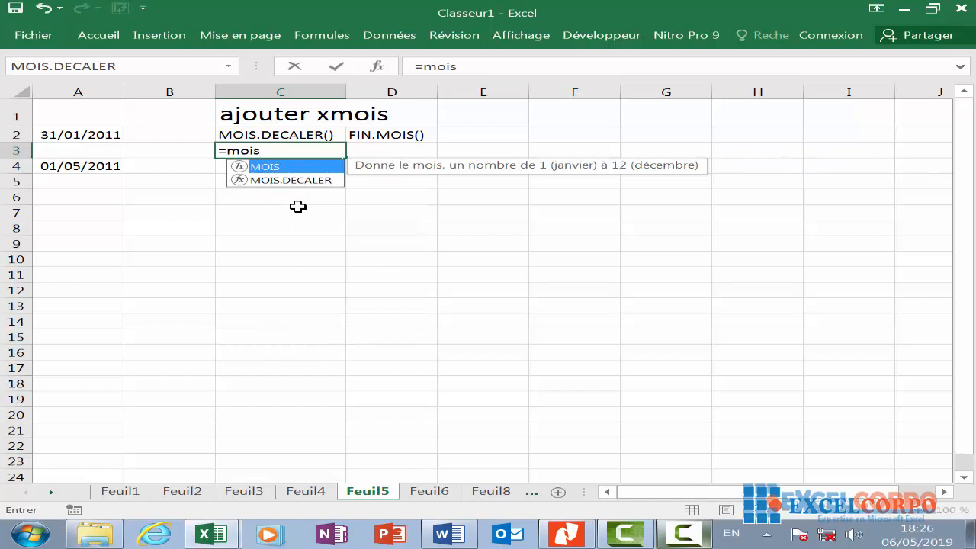
left_click(317, 181)
double_click(317, 181)
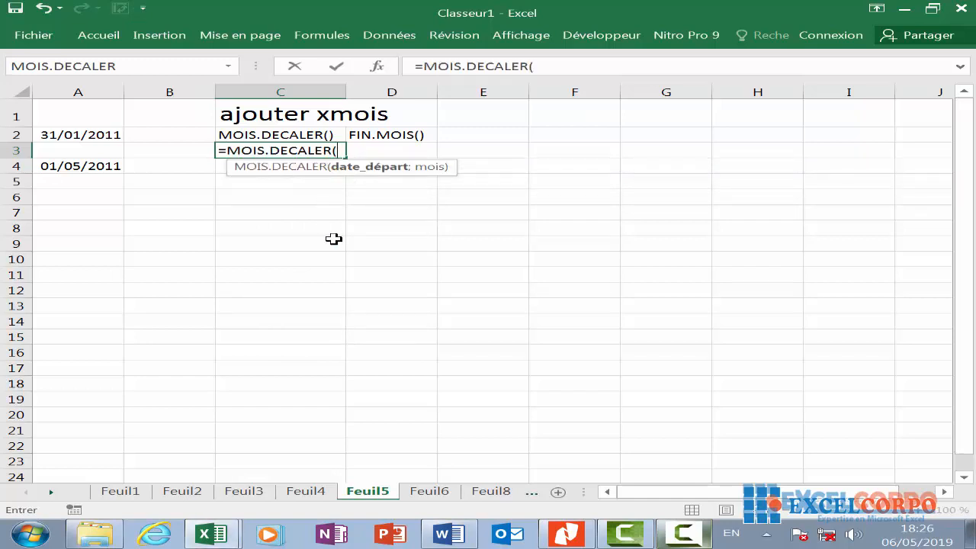
type("\"31 avril")
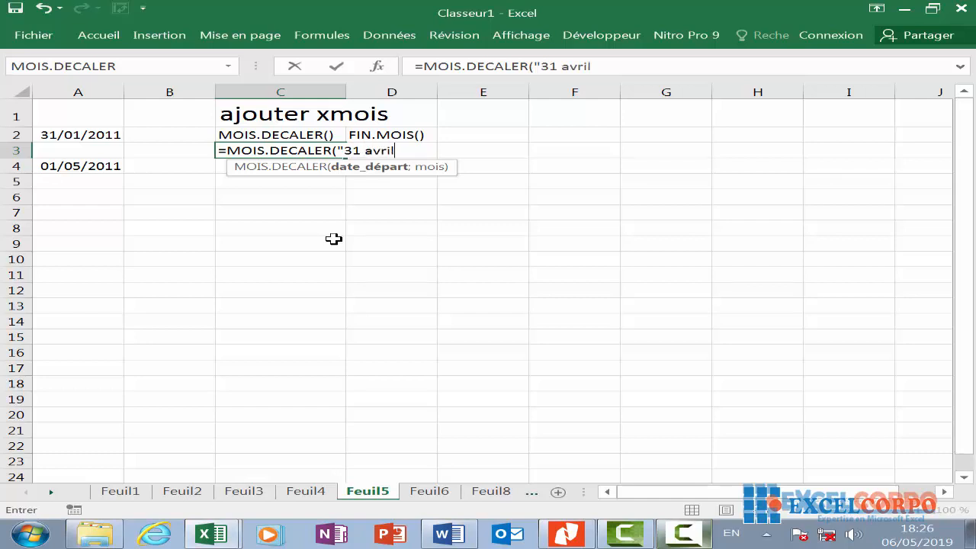
type("\"")
key("Return")
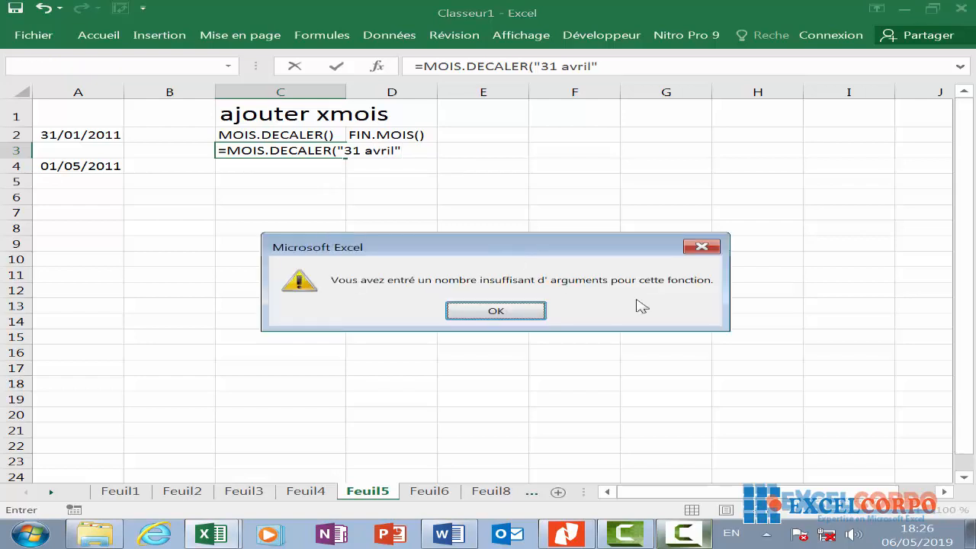
left_click(493, 315)
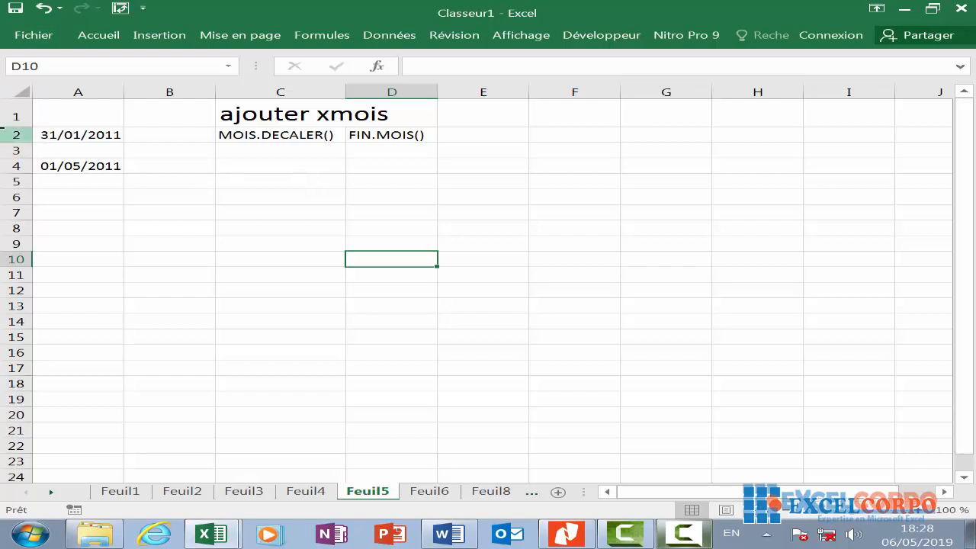
- Begin a DATE formula in cell C3 with ANNEE(AUJOURDHUI()) as the year
left_click(87, 146)
left_click(105, 136)
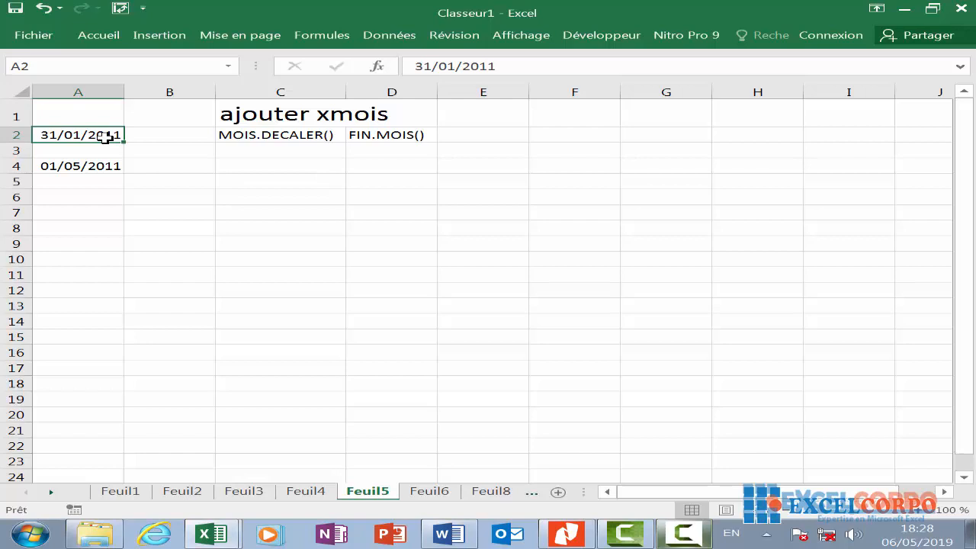
left_click(283, 151)
type("=")
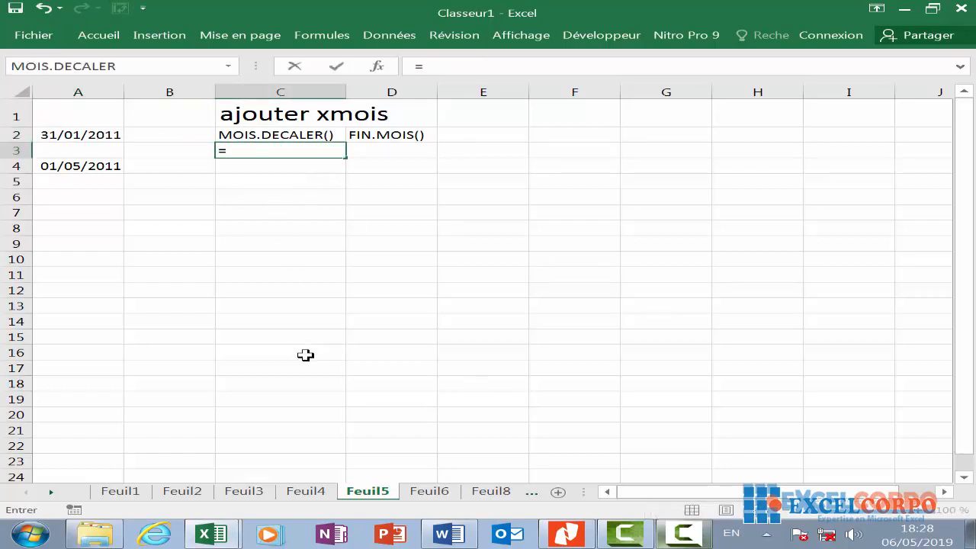
type("DATE(an")
double_click(316, 174)
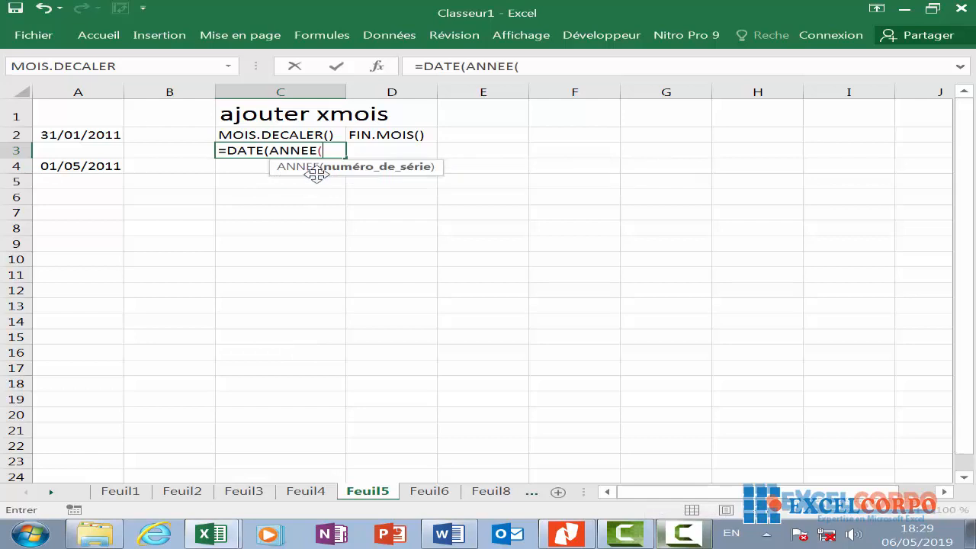
type("au")
double_click(375, 176)
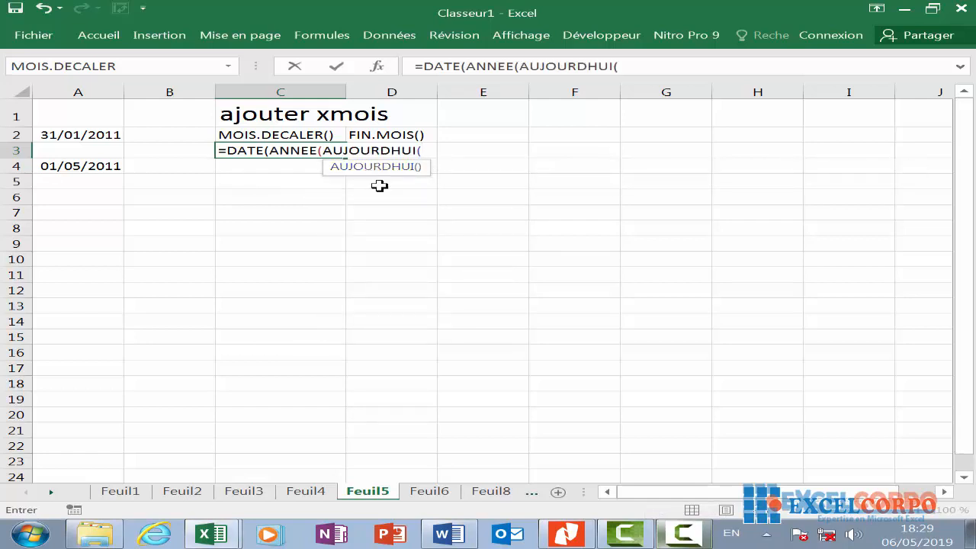
type("))")
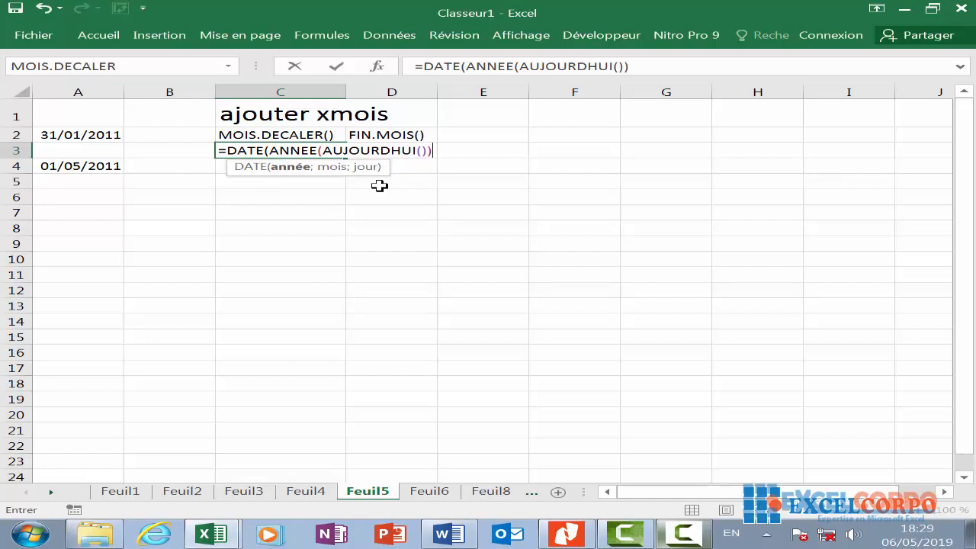
type(";")
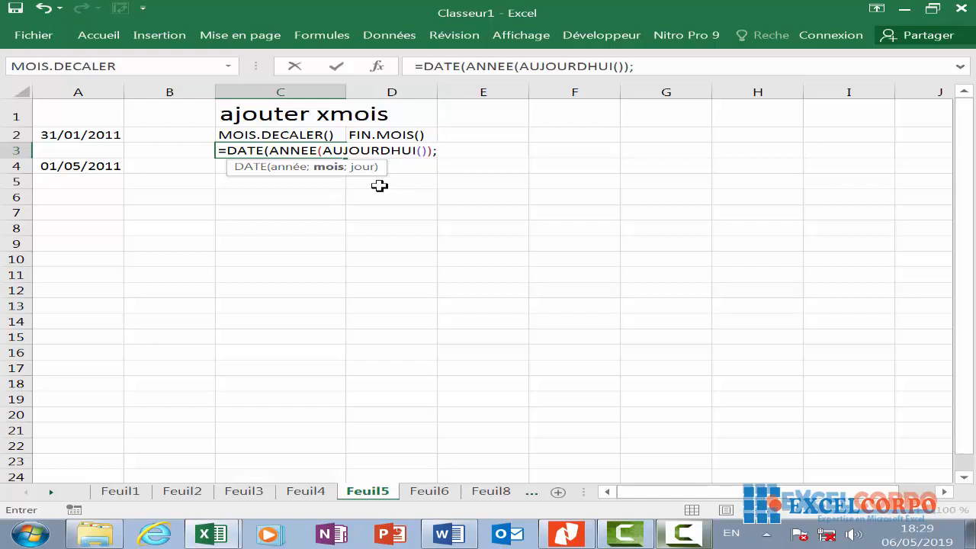
- Add MOIS(A2) as the month argument of the DATE formula in cell C3
type("moi")
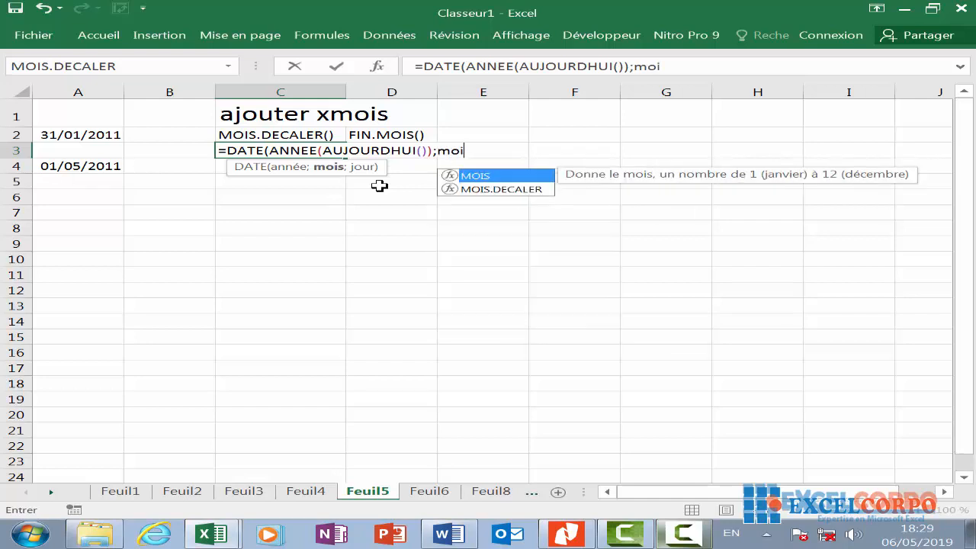
double_click(488, 183)
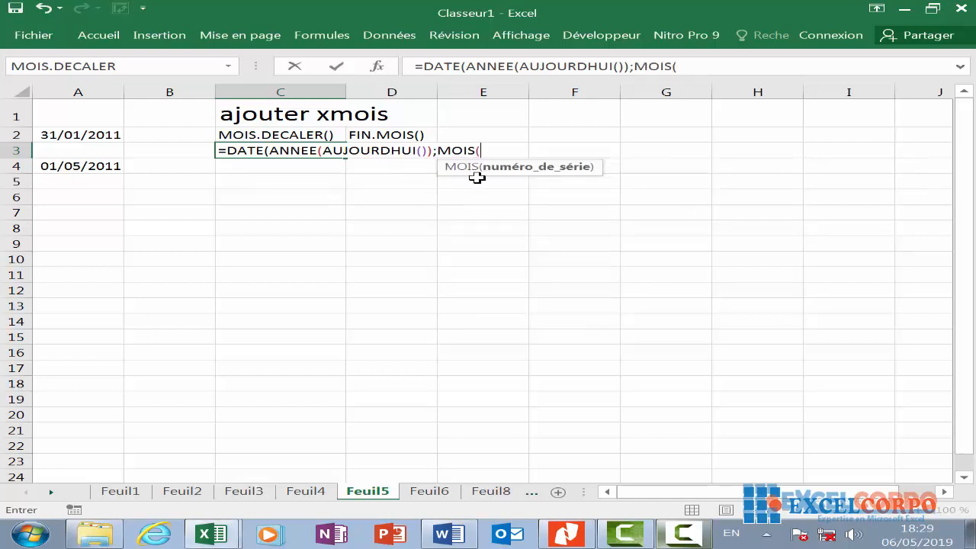
left_click(91, 131)
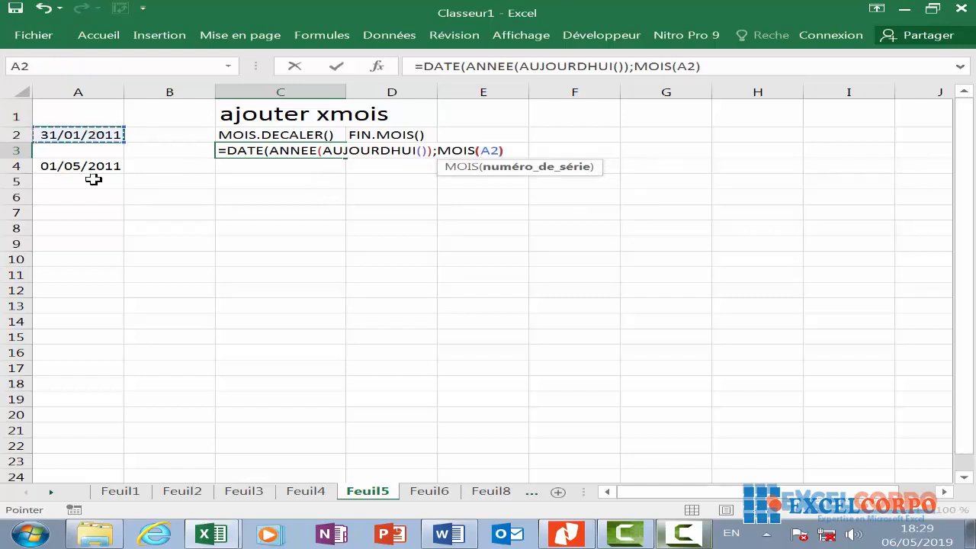
type(");")
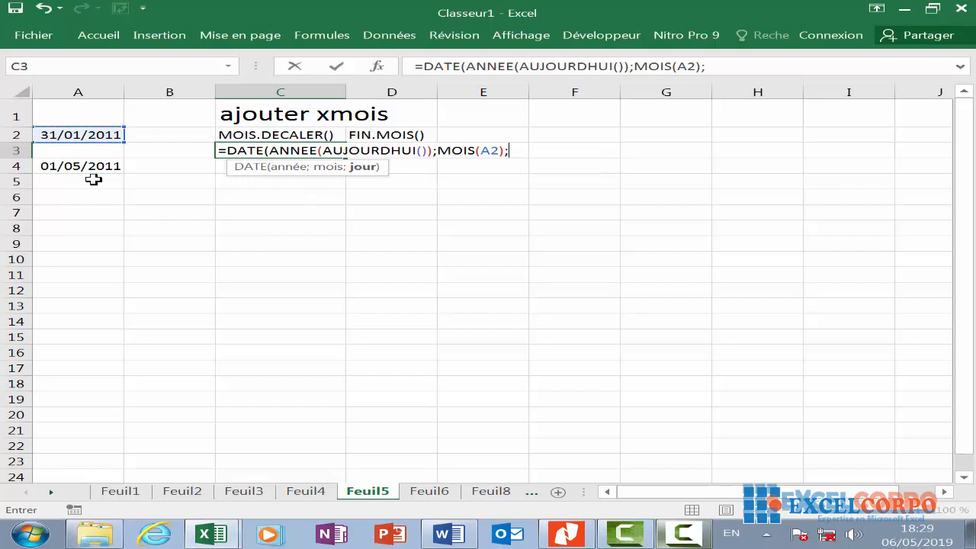
- Complete the DATE formula in C3 with JOUR(A2) as the day, accept the proposed correction, and reselect the cell
type("jo")
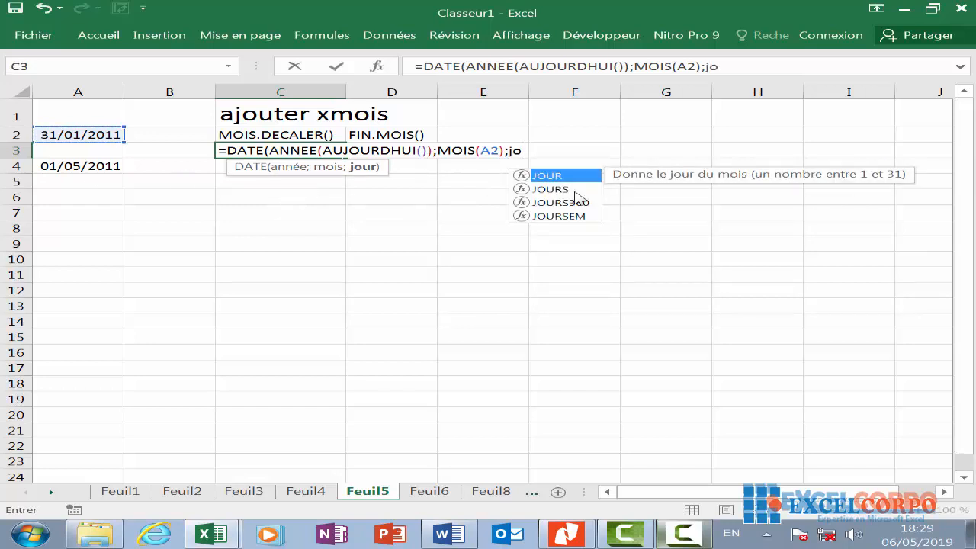
key("Tab")
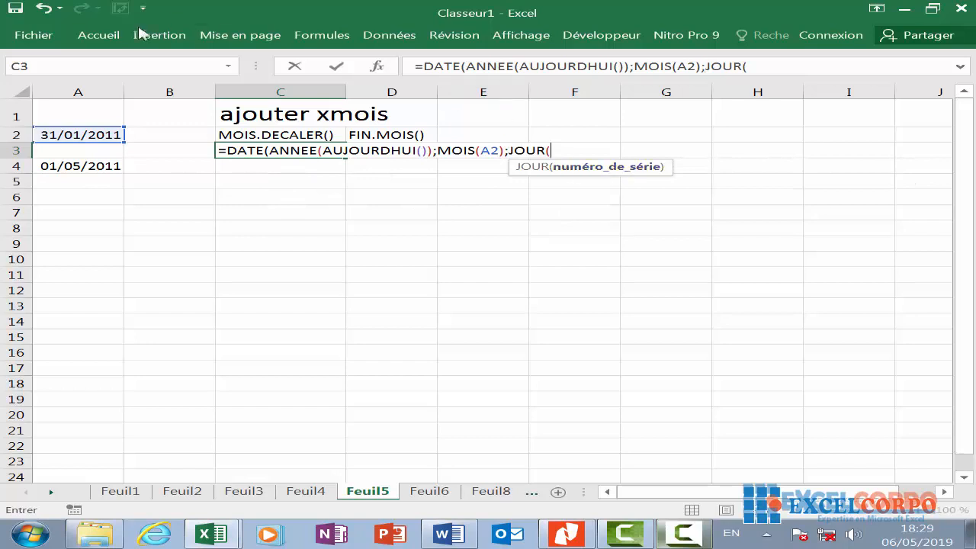
left_click(81, 134)
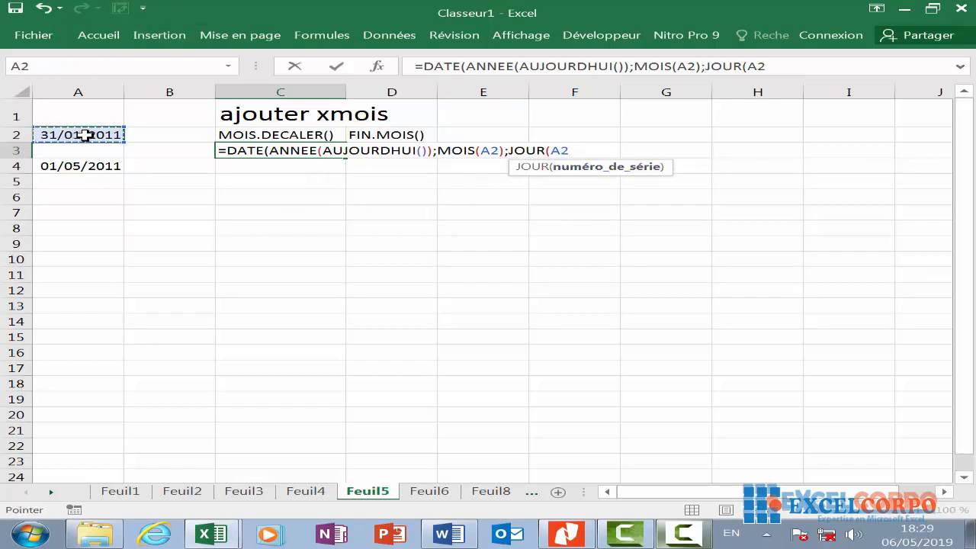
type(")")
key("Return")
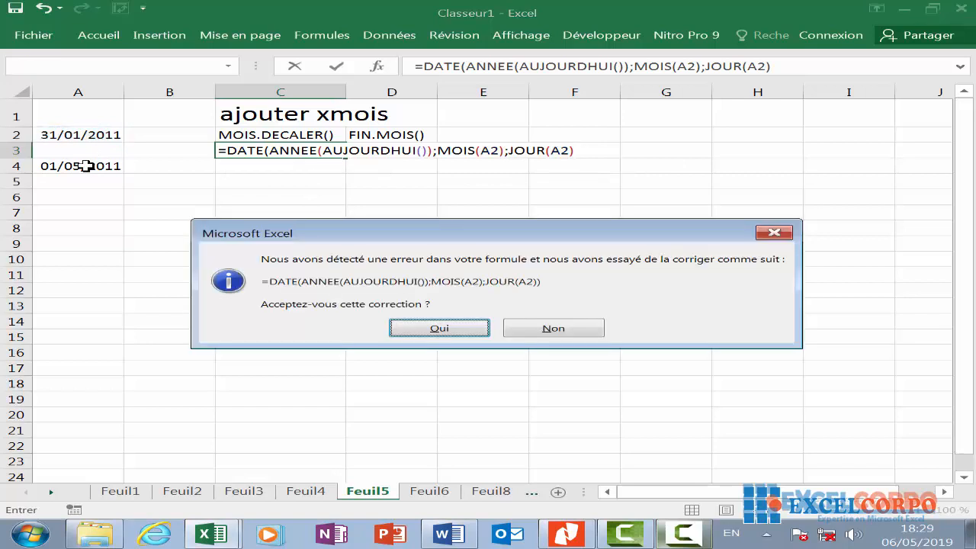
left_click(459, 328)
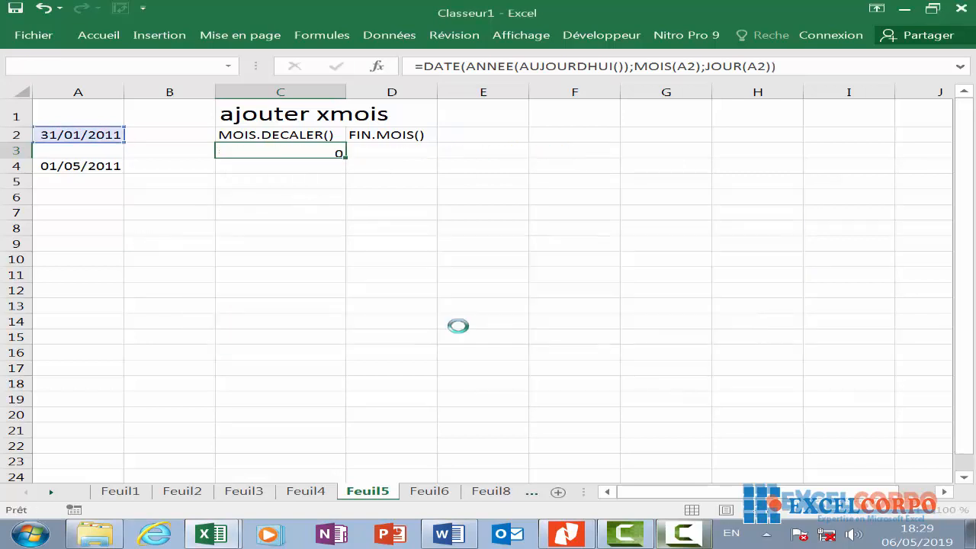
left_click(313, 149)
right_click(315, 148)
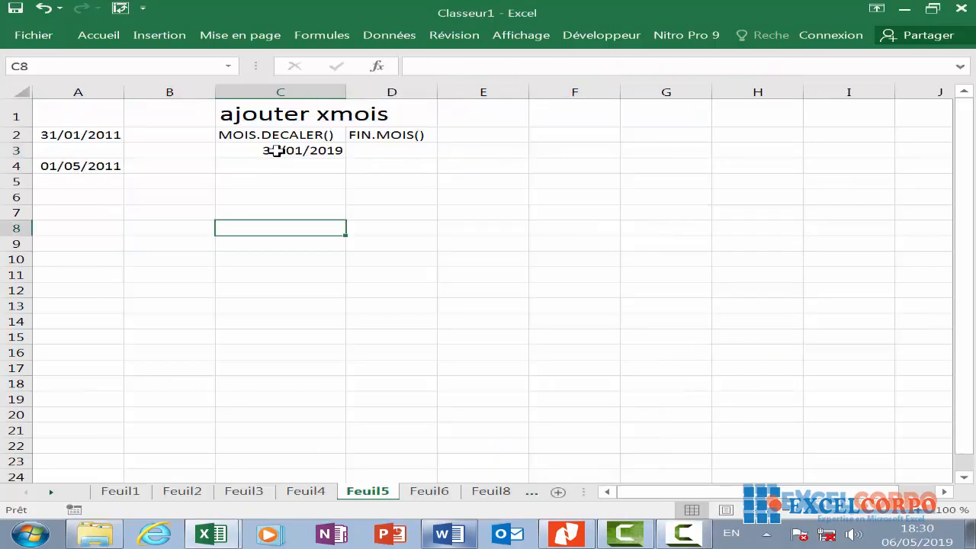
left_click(276, 150)
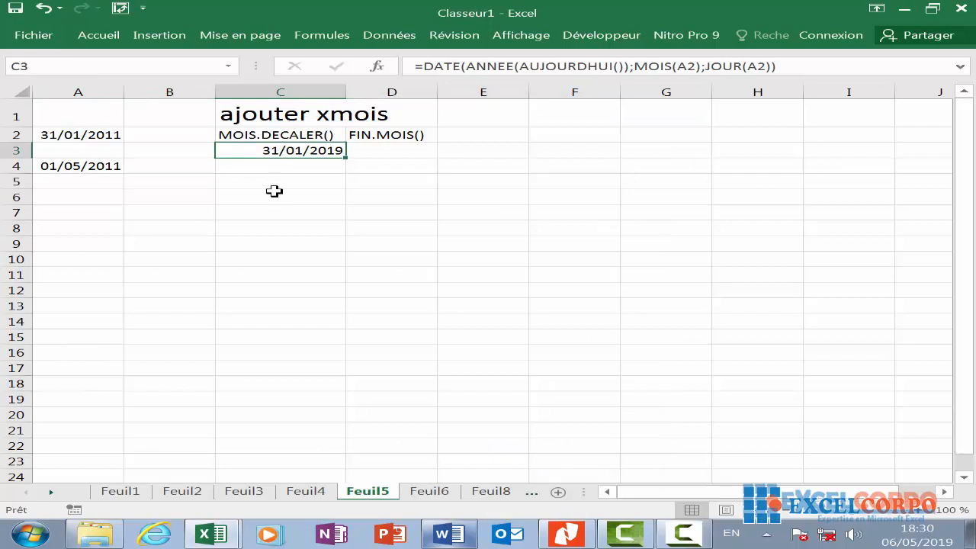
- Enter a MOIS.DECALER formula in cell C5 with C3 as the start date and 6 as the months
left_click(279, 180)
type("=")
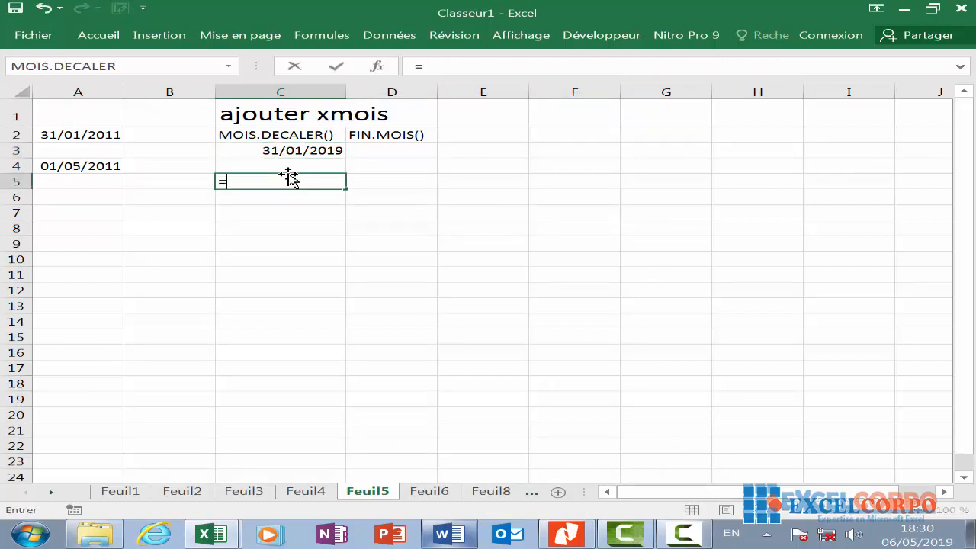
type("moi")
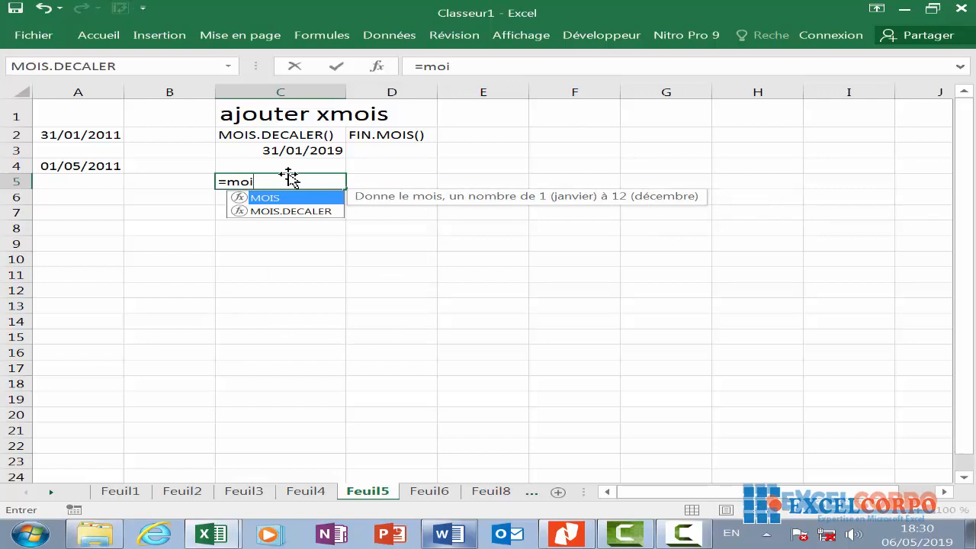
double_click(307, 212)
left_click(276, 153)
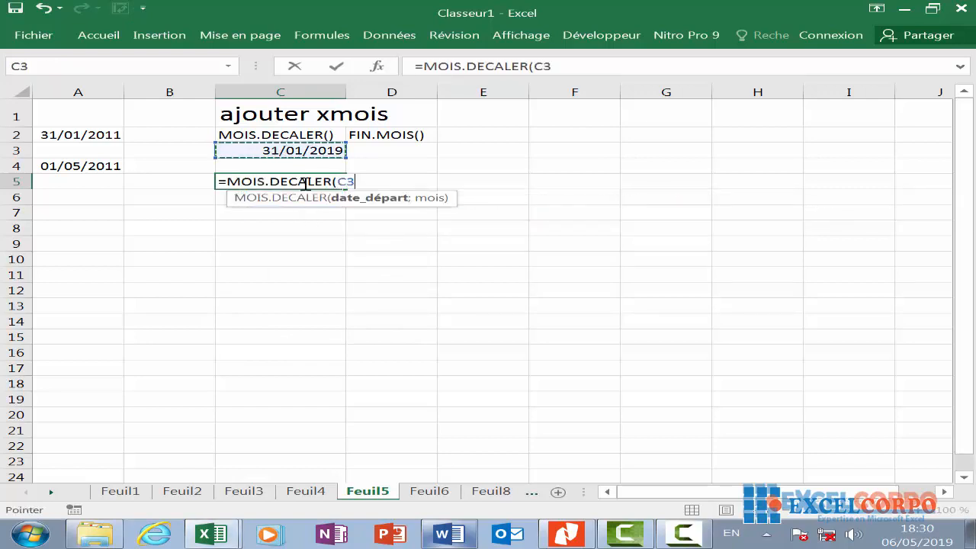
type(";")
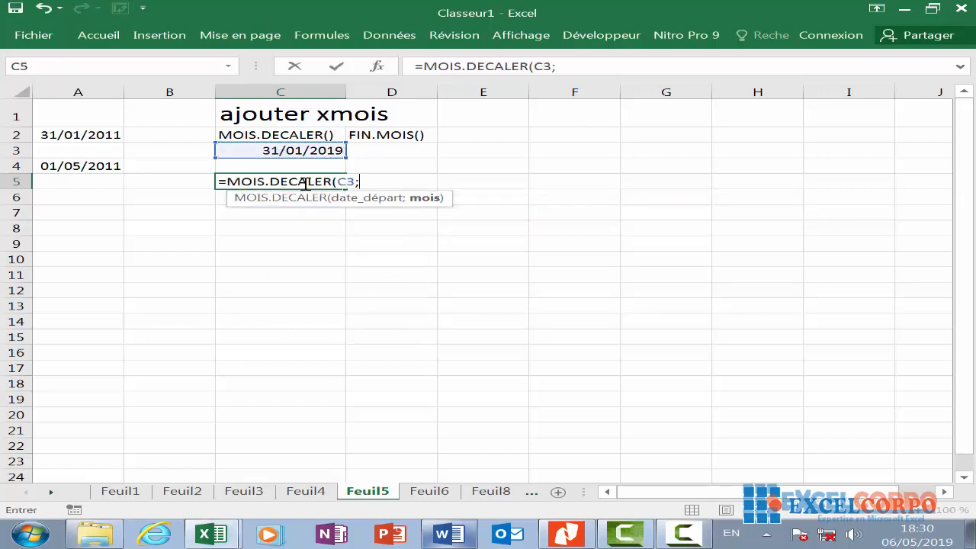
type("6")
key("Return")
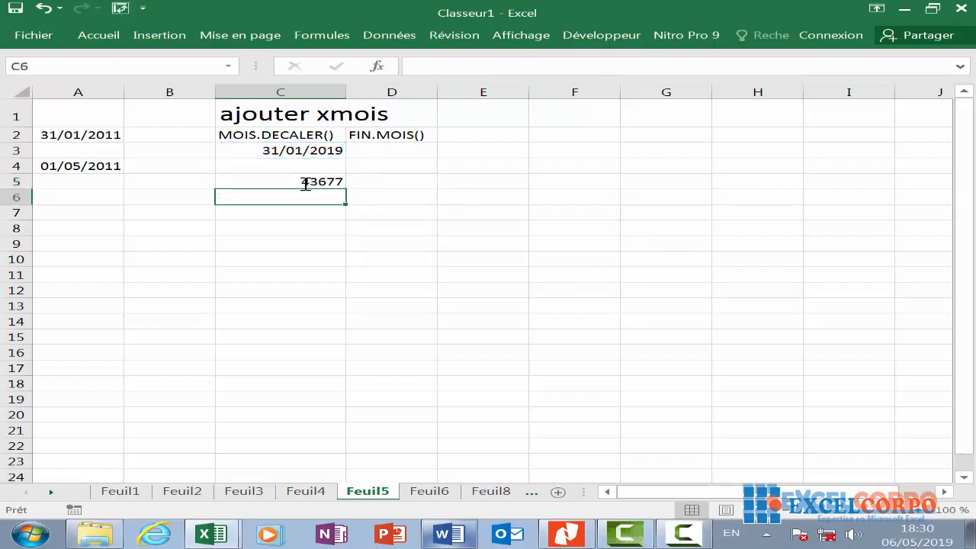
- Format cell C5 with the Date number category
left_click(320, 182)
right_click(322, 179)
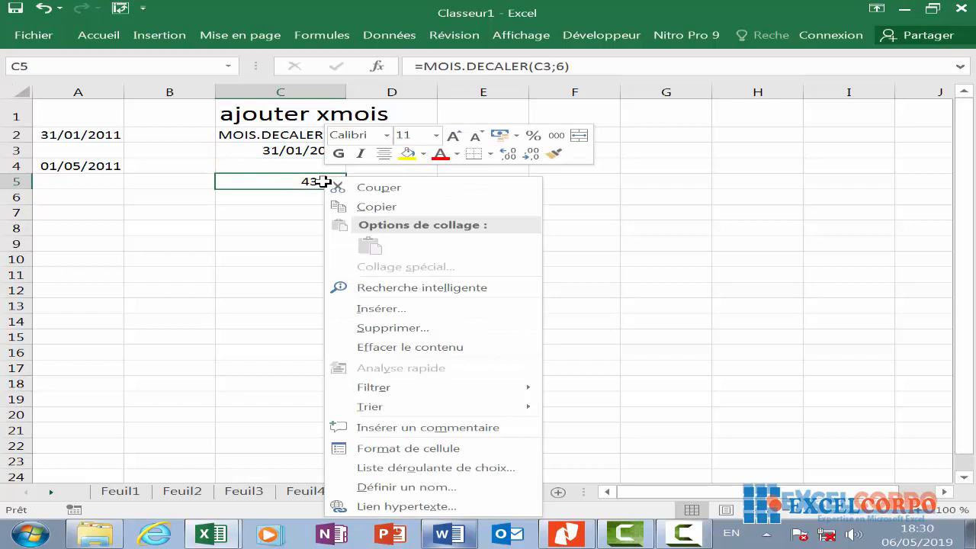
left_click(433, 450)
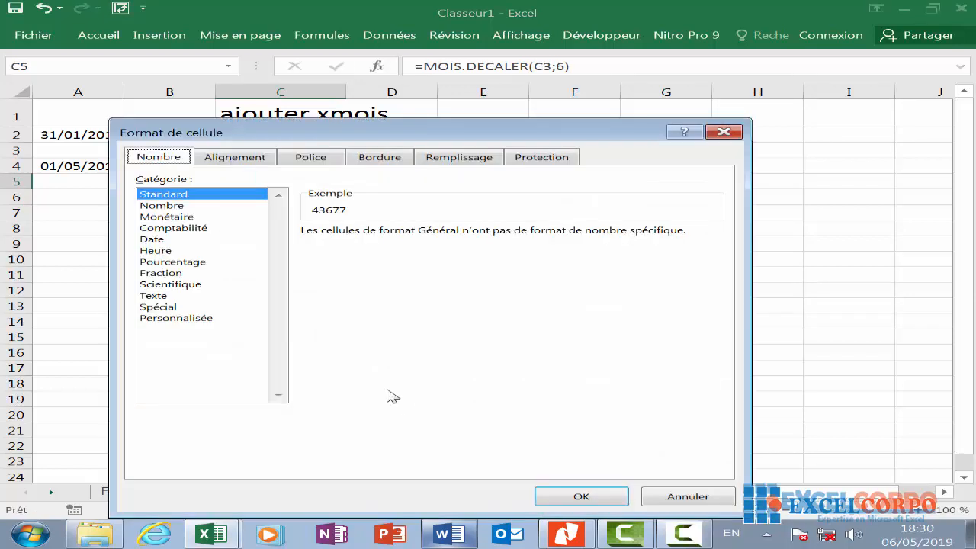
left_click(177, 240)
left_click(587, 496)
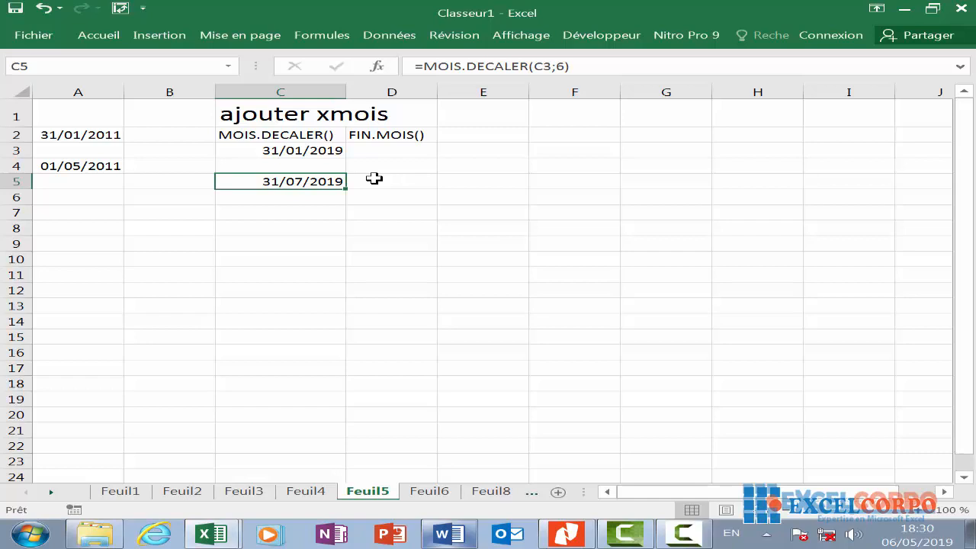
- Examine the description and arguments of the FIN.MOIS date function through the function insertion dialog for cell D2
left_click(388, 135)
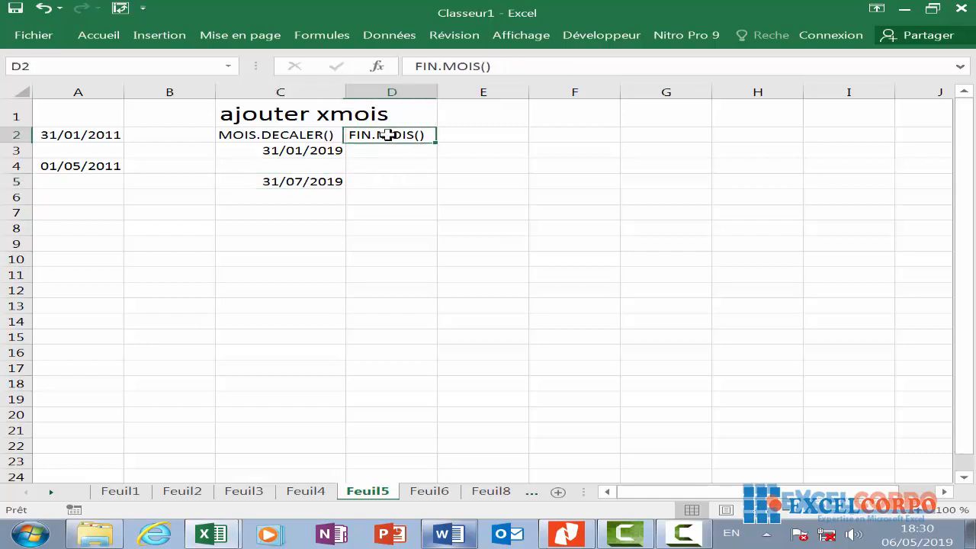
left_click(377, 67)
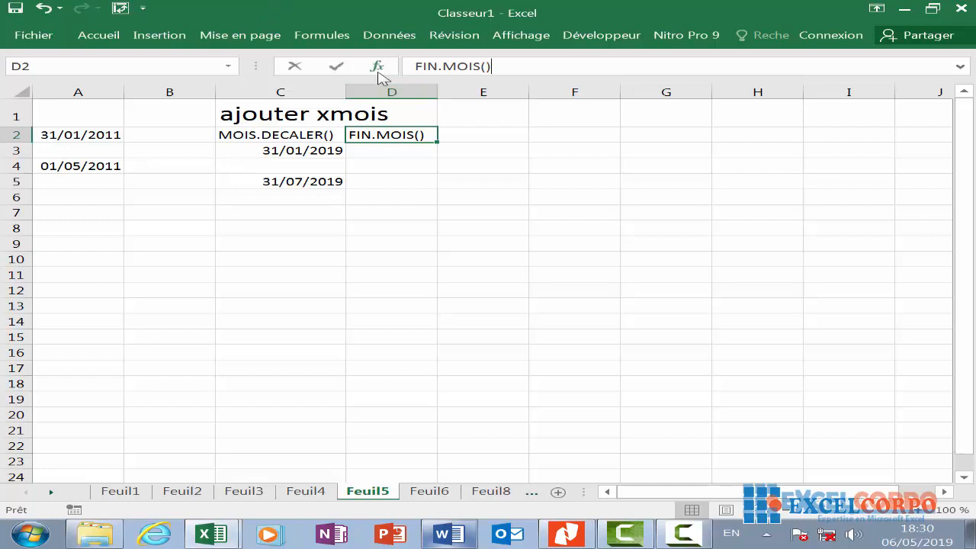
left_click(385, 160)
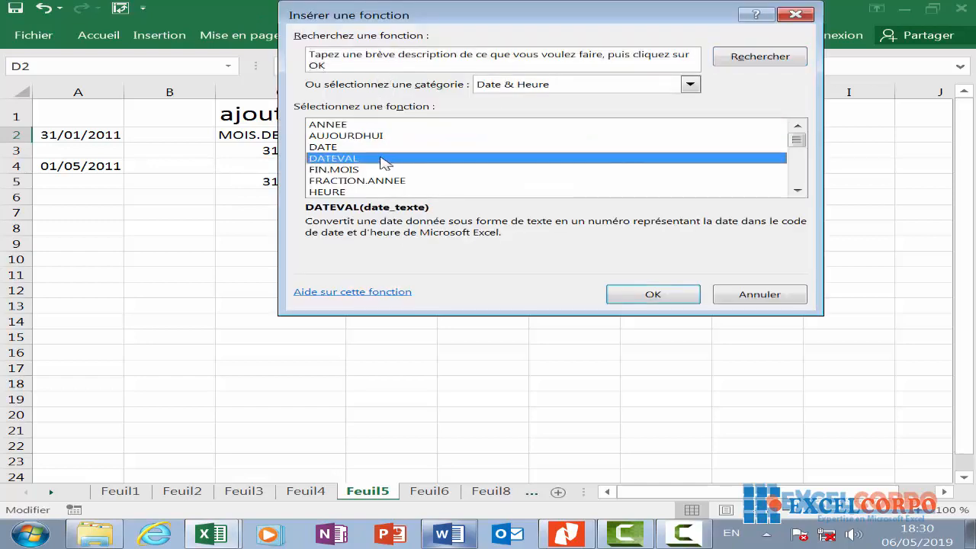
left_click(380, 165)
left_click(380, 161)
left_click(382, 168)
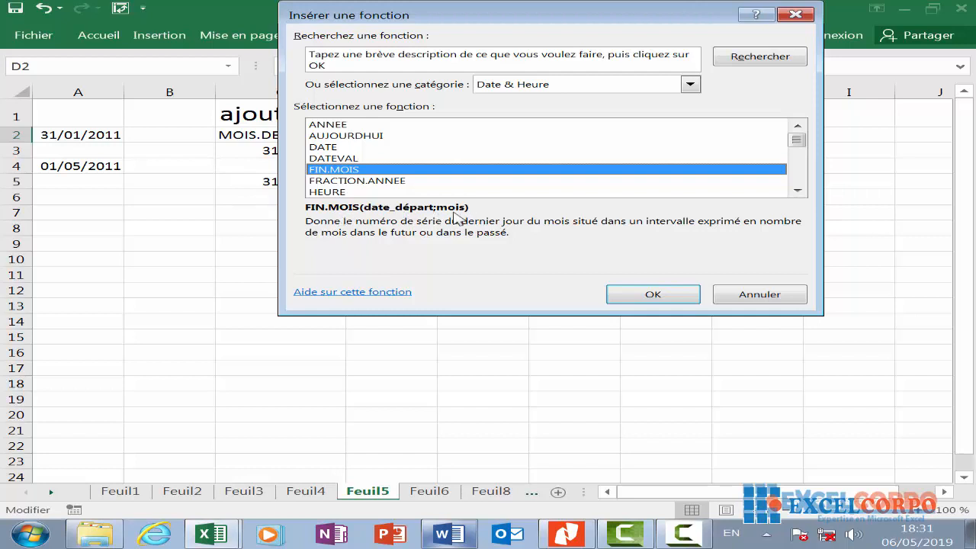
left_click(668, 301)
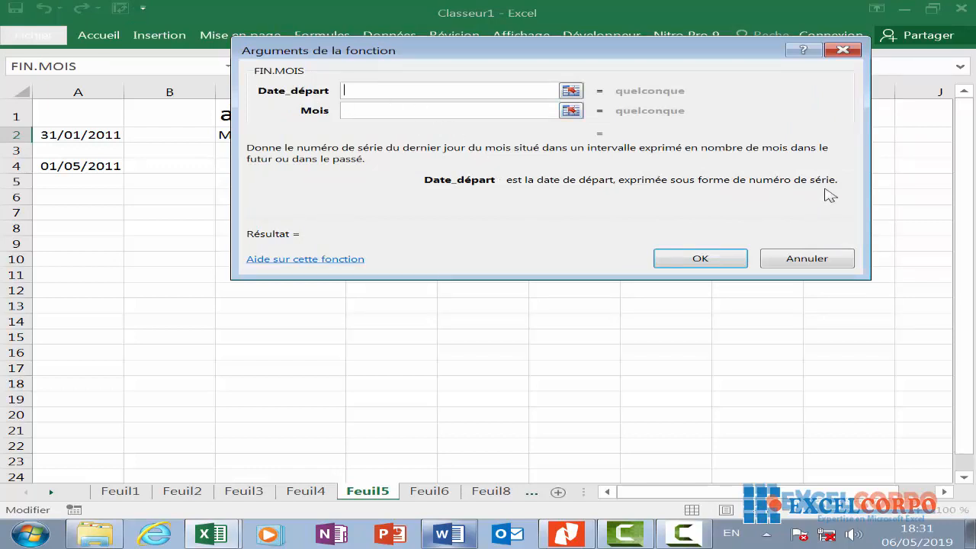
left_click(349, 112)
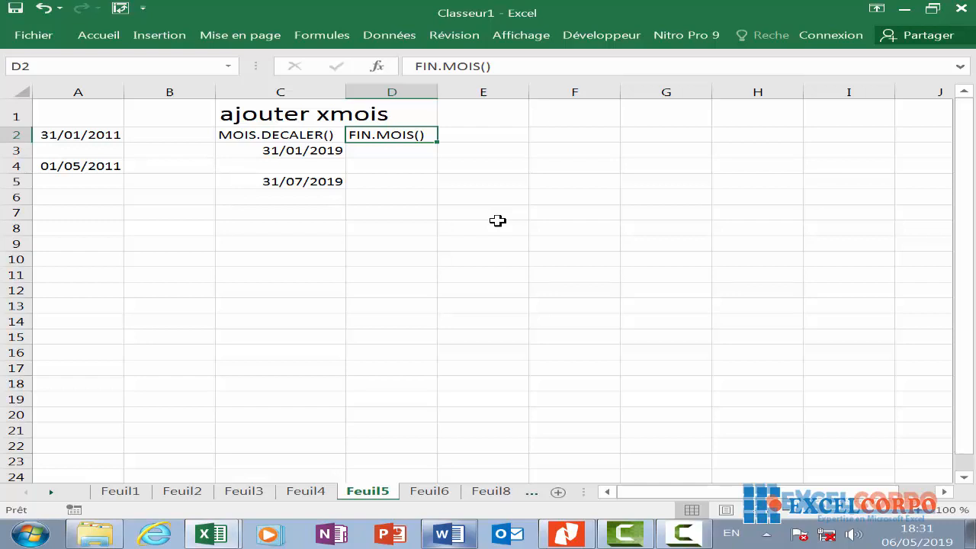
left_click(325, 137)
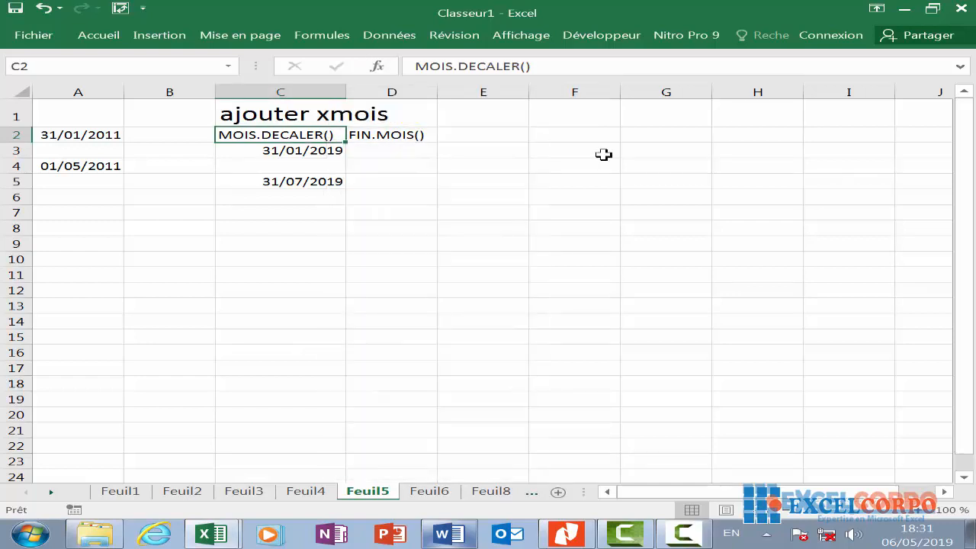
- Enter a FIN.MOIS formula in cell D3 with AUJOURDHUI() as the start date and 3 as the months
left_click(410, 150)
type("=")
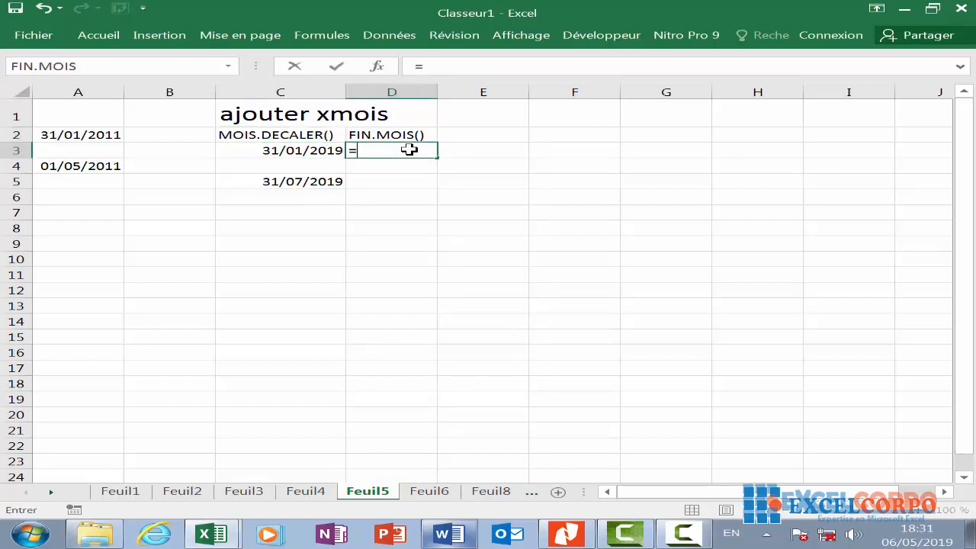
type("fi")
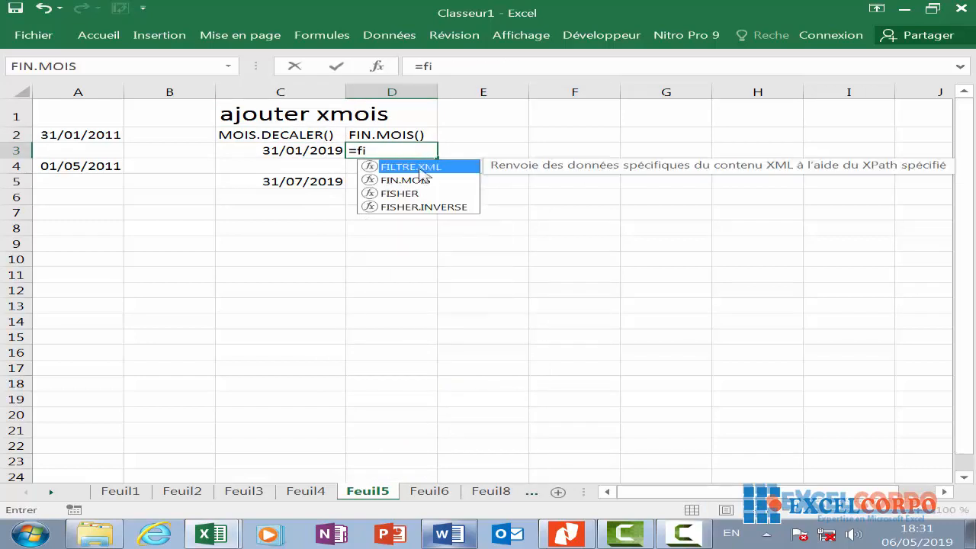
double_click(429, 181)
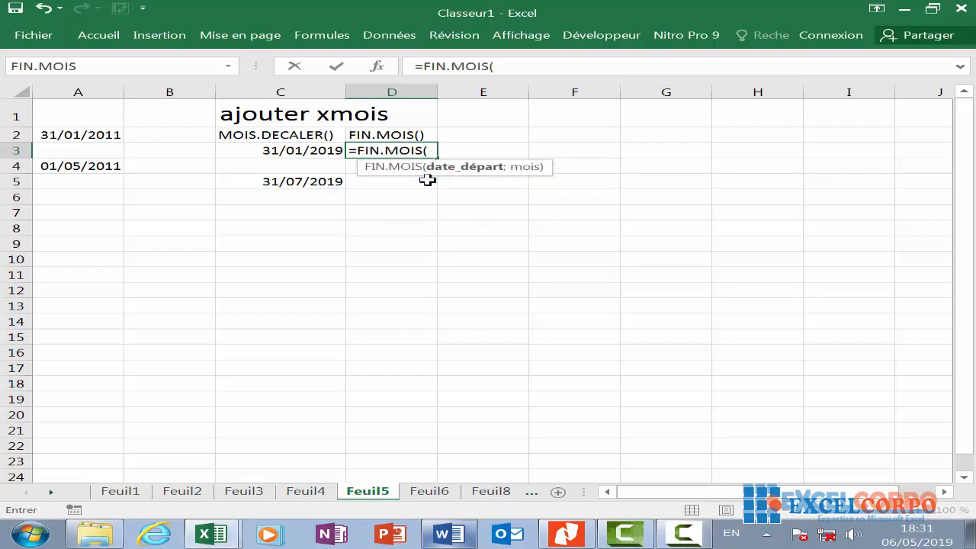
type("au")
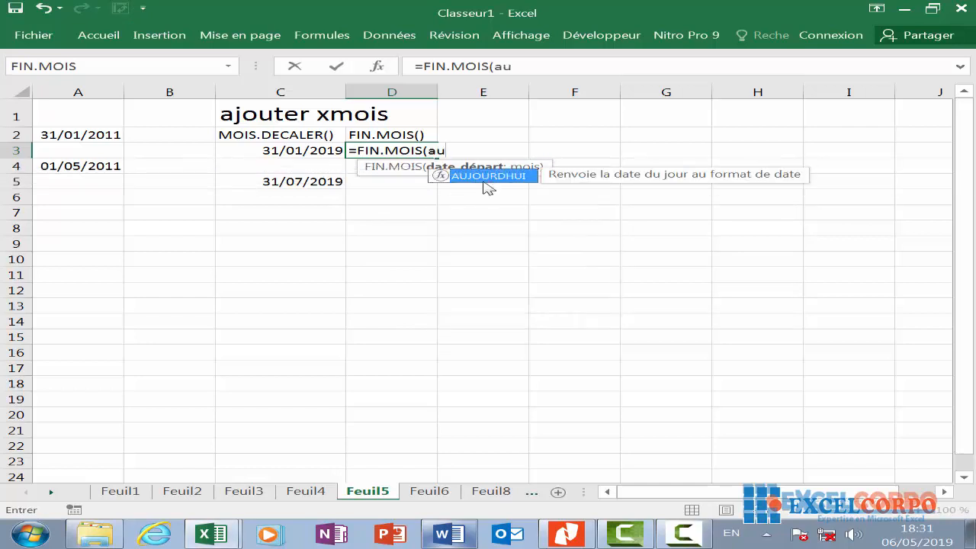
double_click(483, 176)
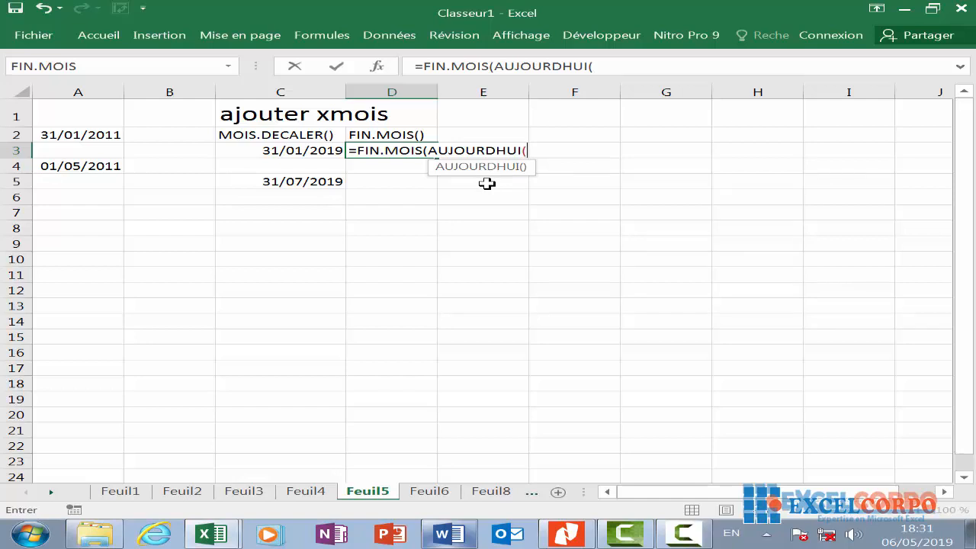
type(")")
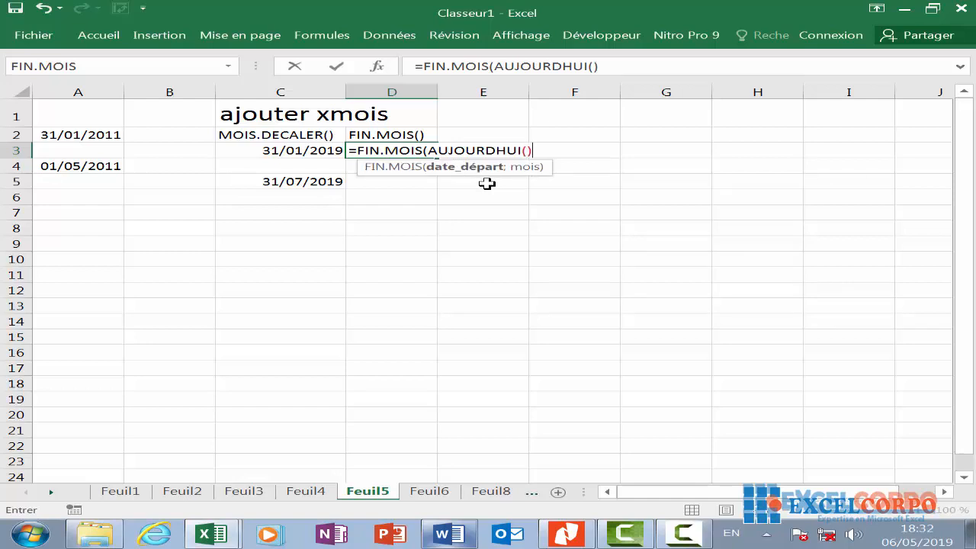
type(";")
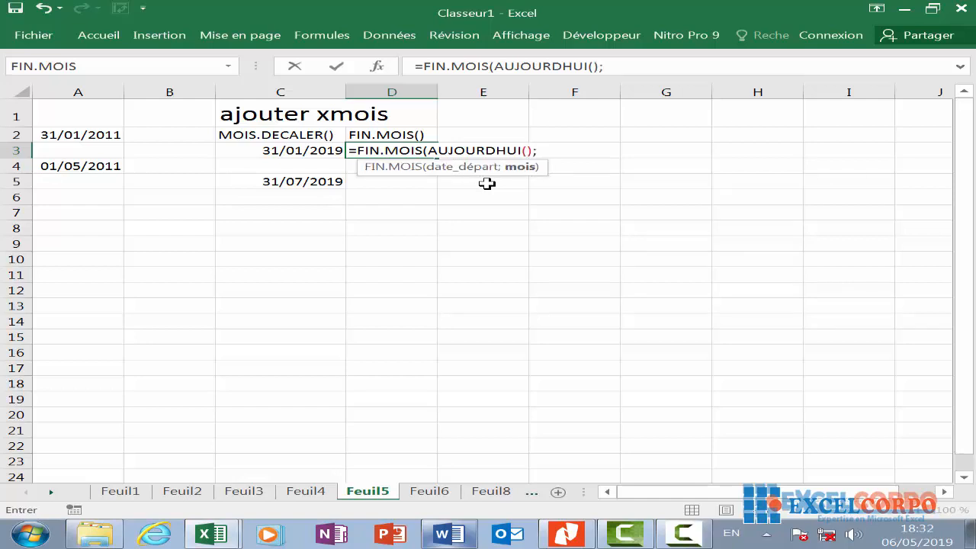
type("3)")
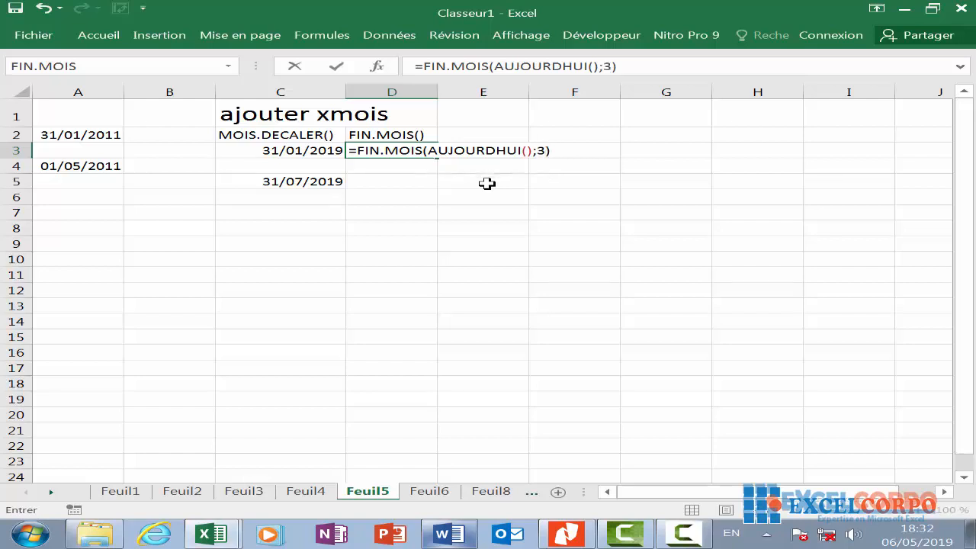
key("Return")
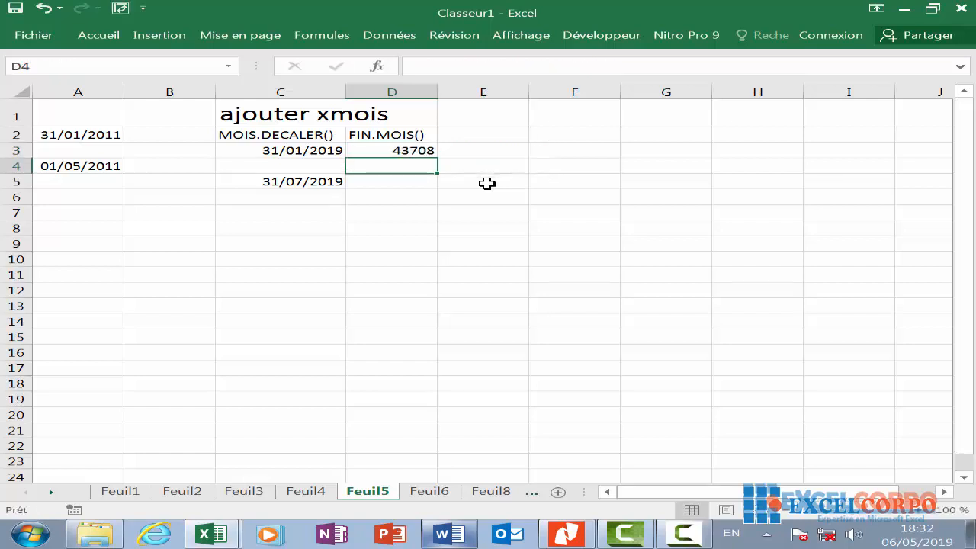
- Format cell D3 with the Date number category
right_click(407, 149)
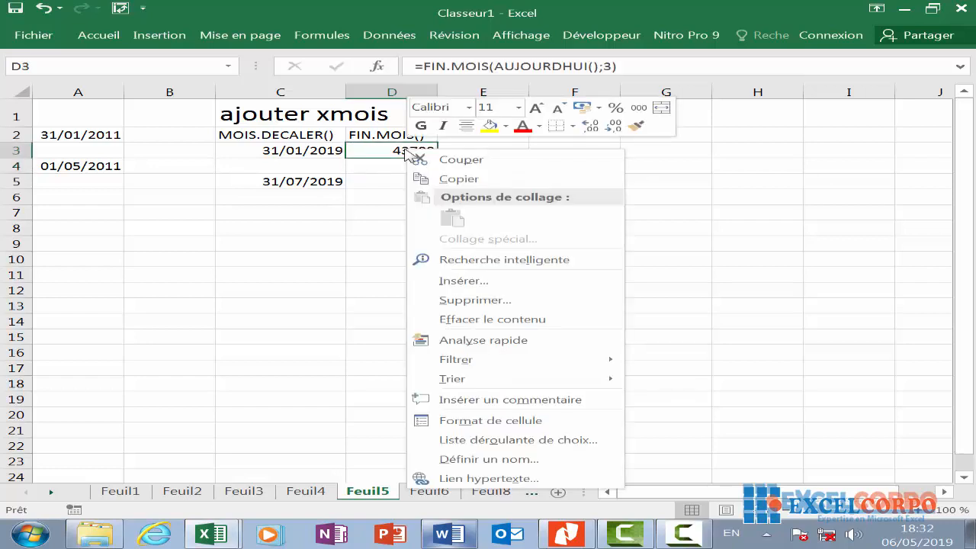
left_click(479, 420)
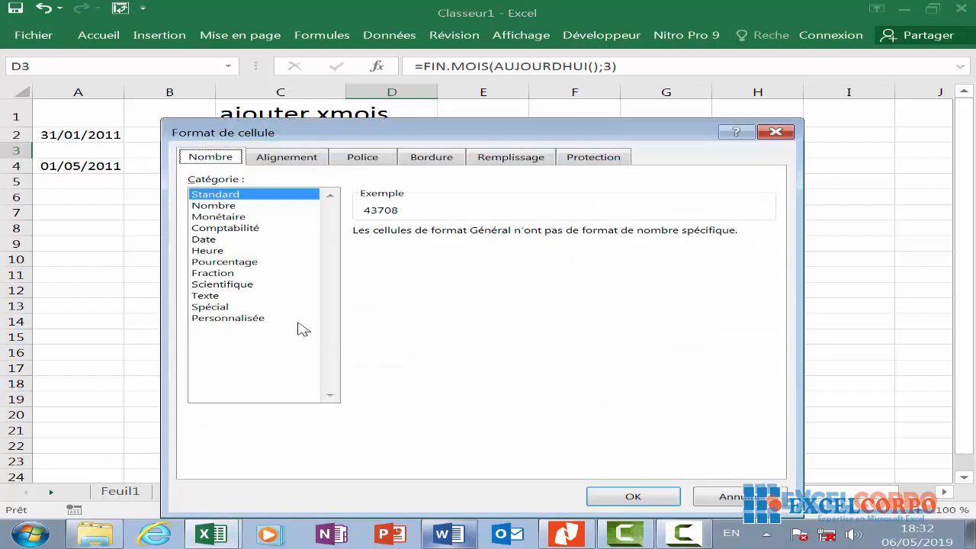
left_click(243, 240)
left_click(616, 494)
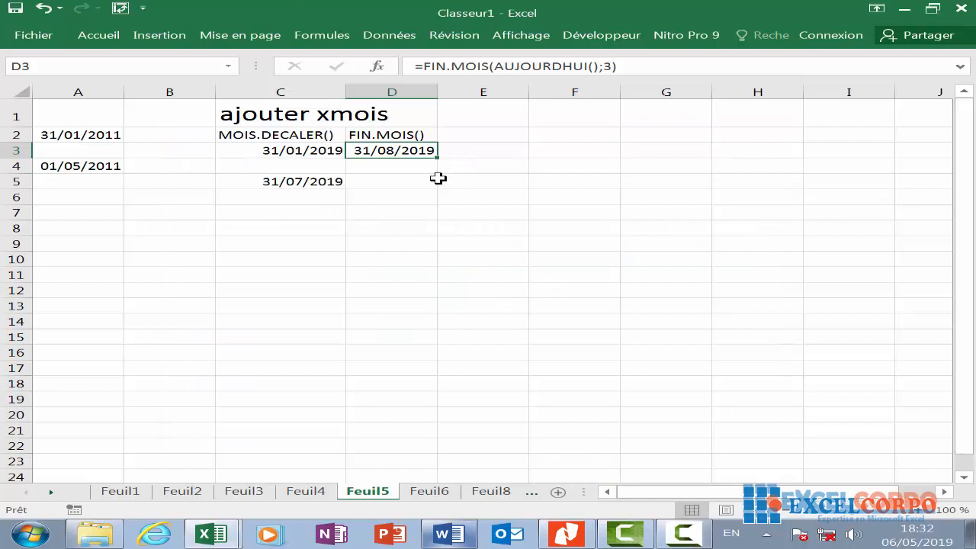
left_click(366, 292)
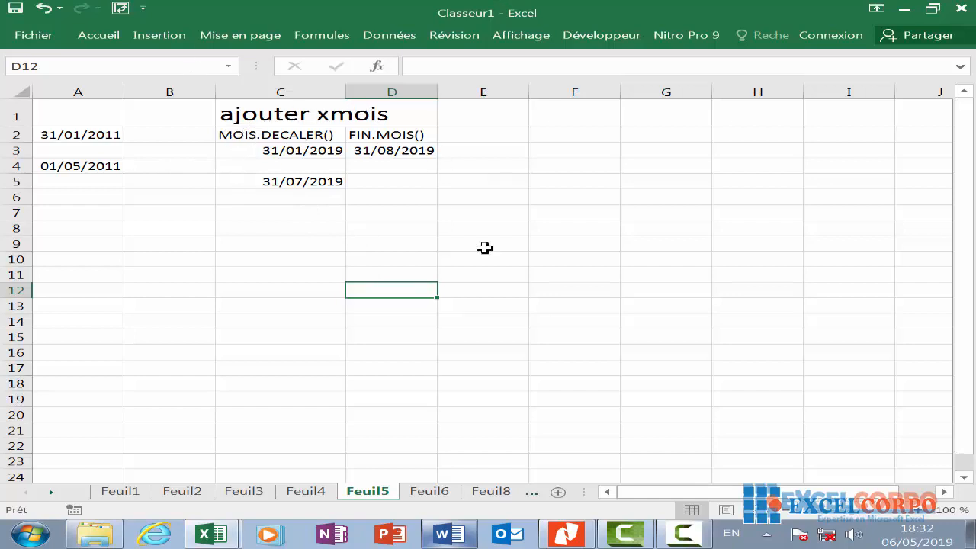
left_click(688, 532)
left_click(893, 479)
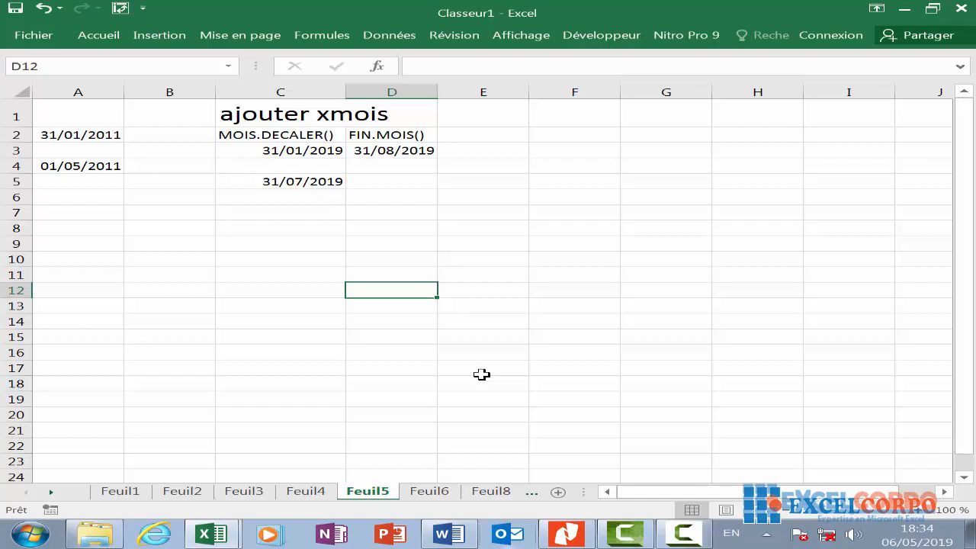
- Start a DATE formula in cell C9 with ANNEE of A2 as the year argument
left_click(326, 244)
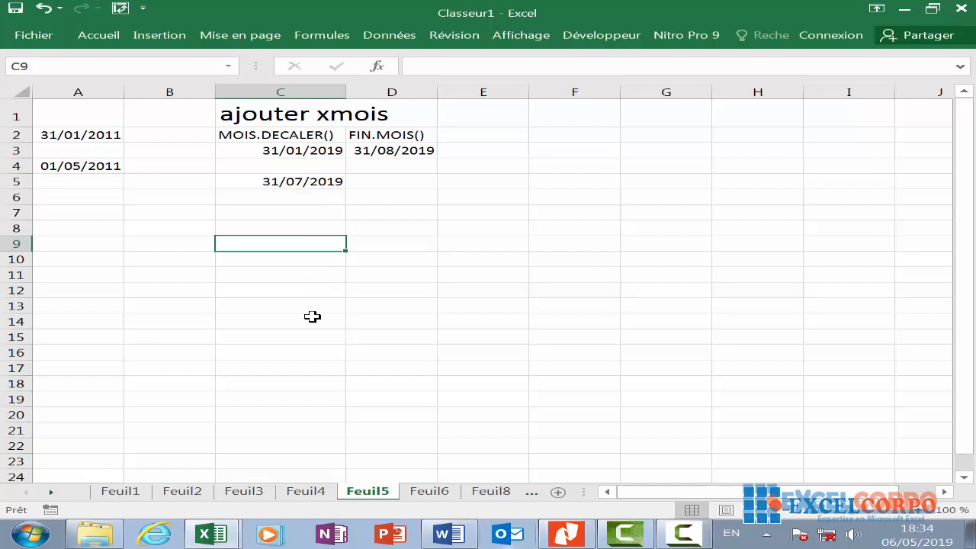
type("=at")
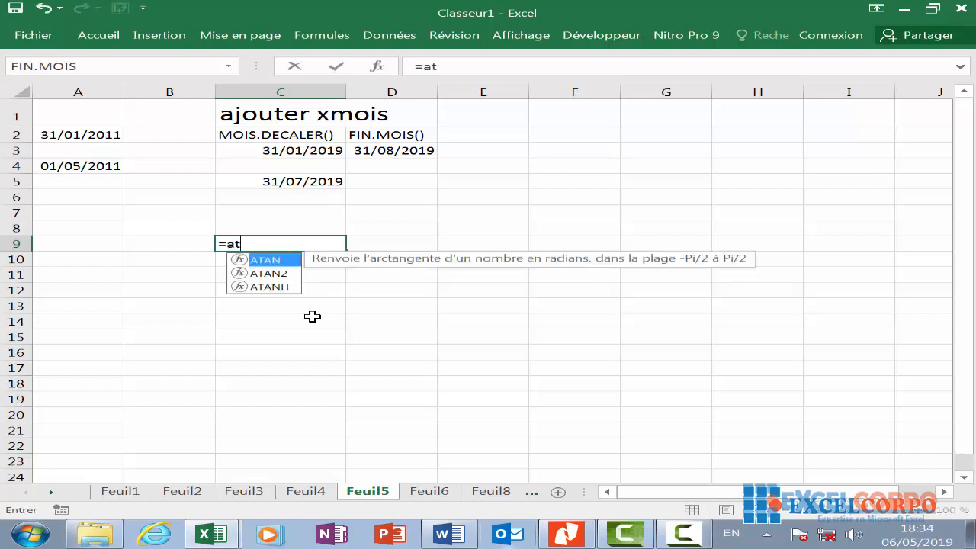
key("BackSpace")
key("BackSpace")
type("date")
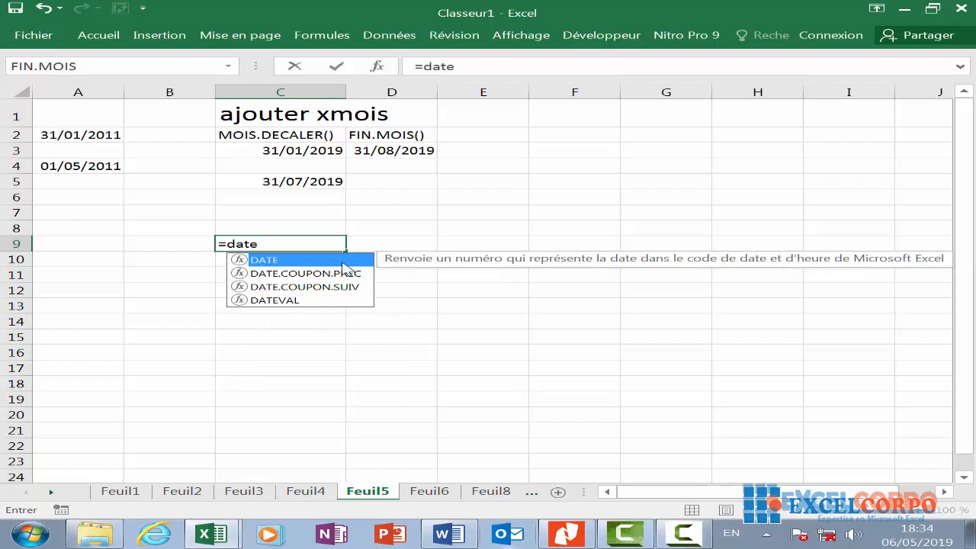
key("Tab")
type("a")
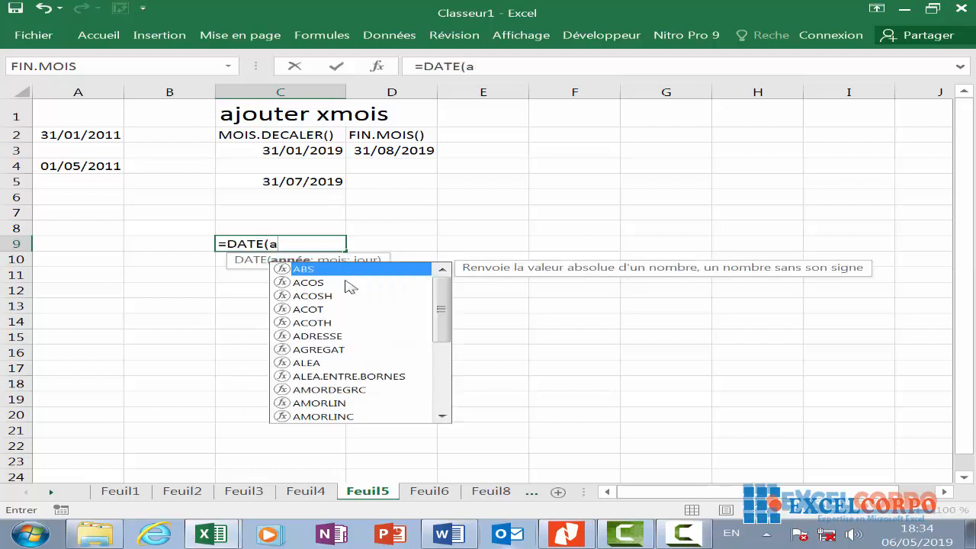
type("n")
key("Tab")
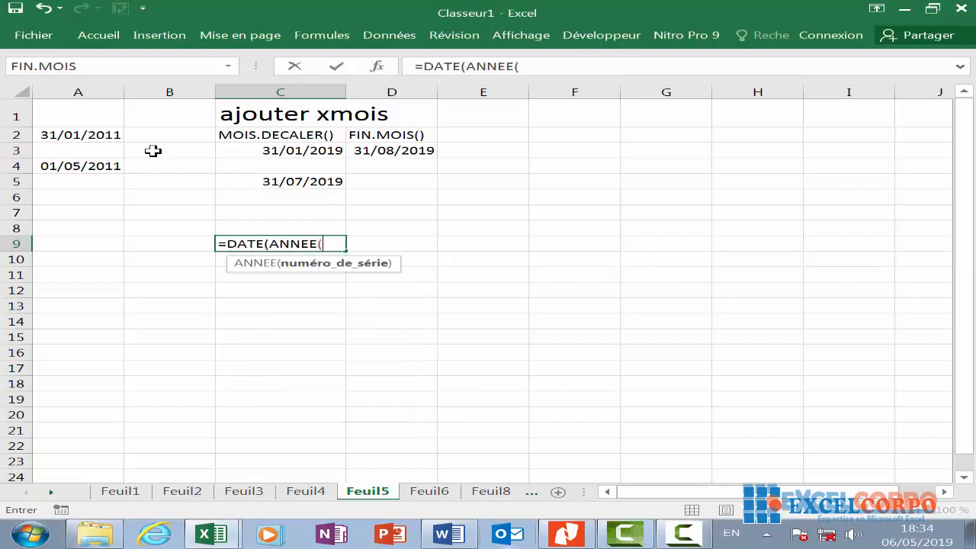
left_click(100, 140)
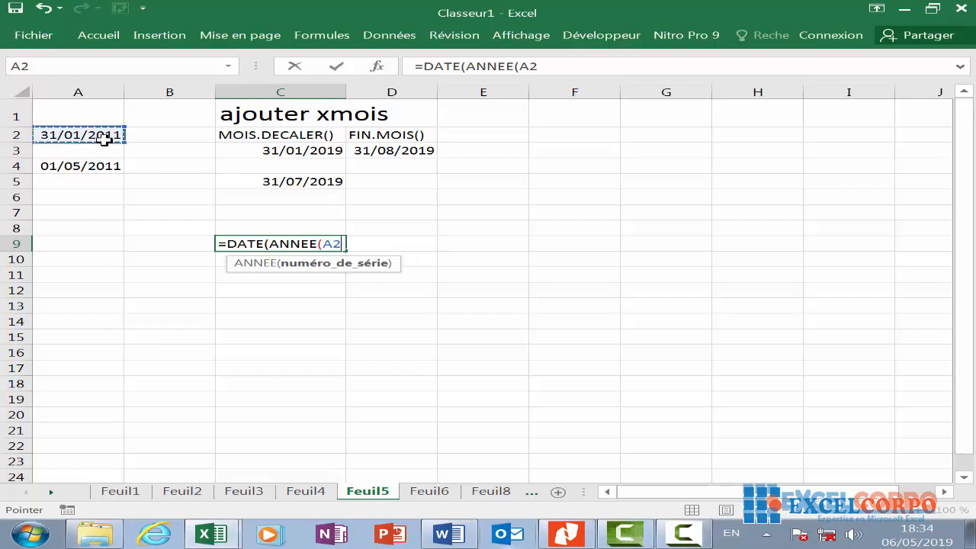
- Add MOIS(A2)+1 as the month argument of the DATE formula in cell C9
type(");m")
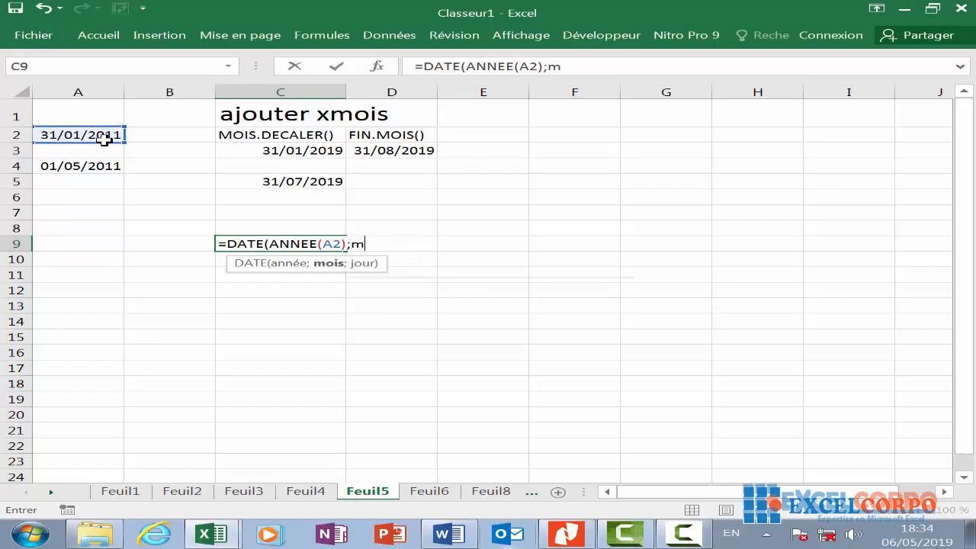
type("oi")
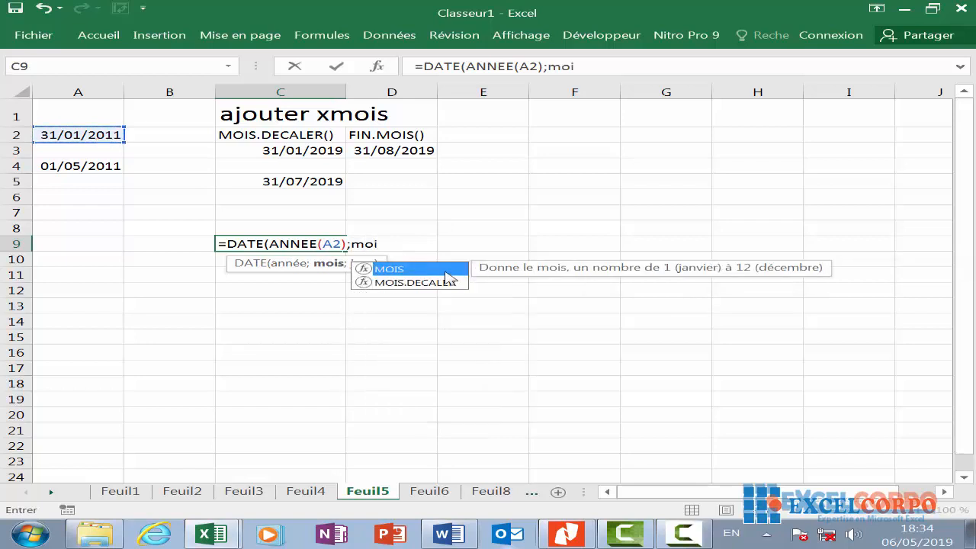
double_click(445, 271)
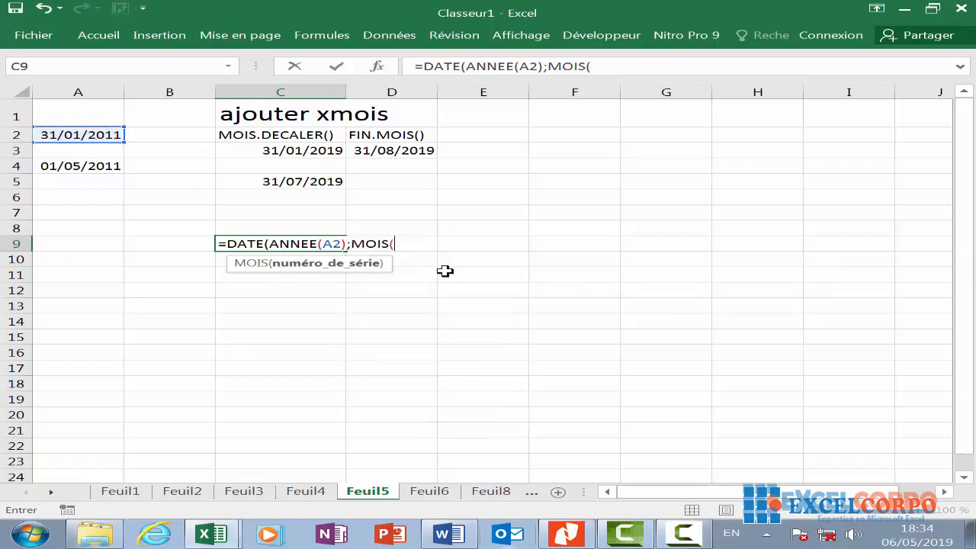
left_click(76, 133)
type(")+")
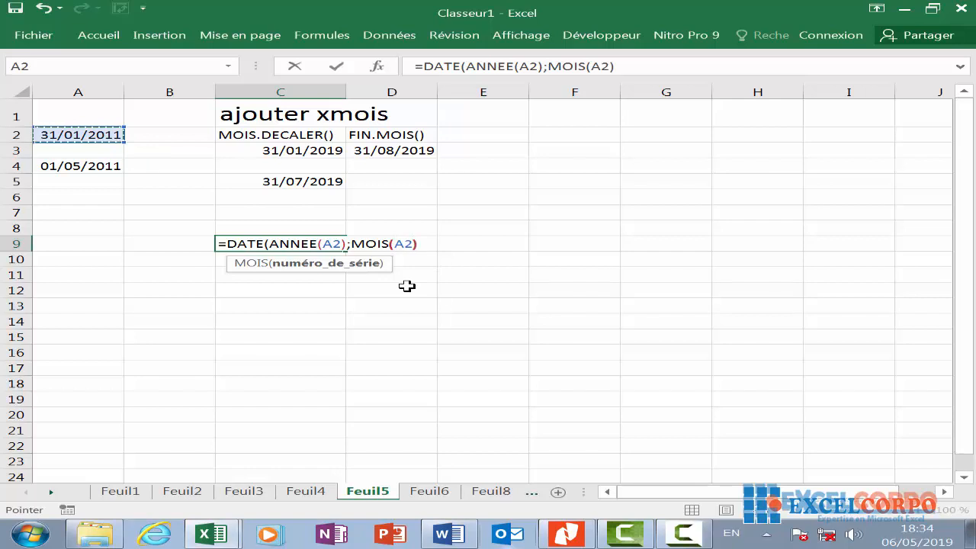
type("1")
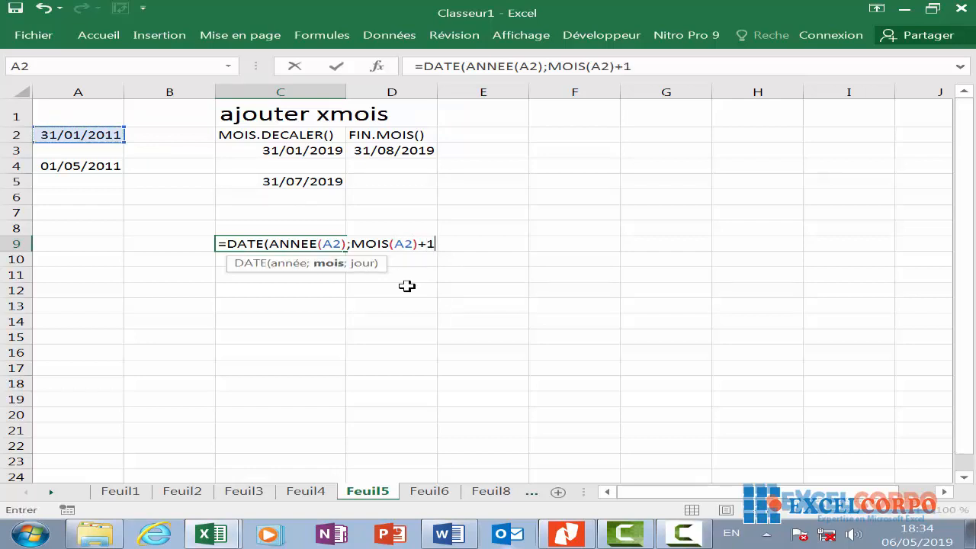
- Complete the DATE formula in C9 with 0 as the day argument and reselect the cell
type(";0")
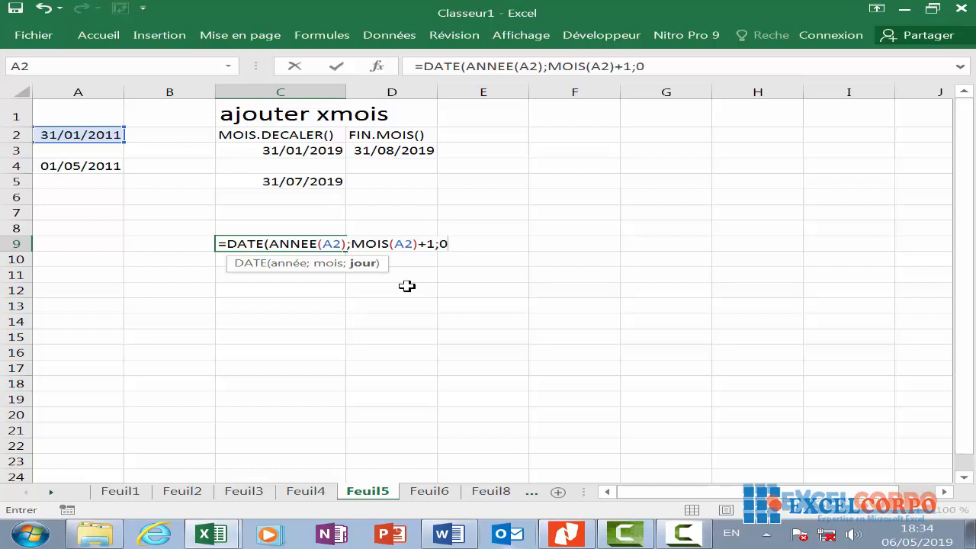
type(")")
key("Return")
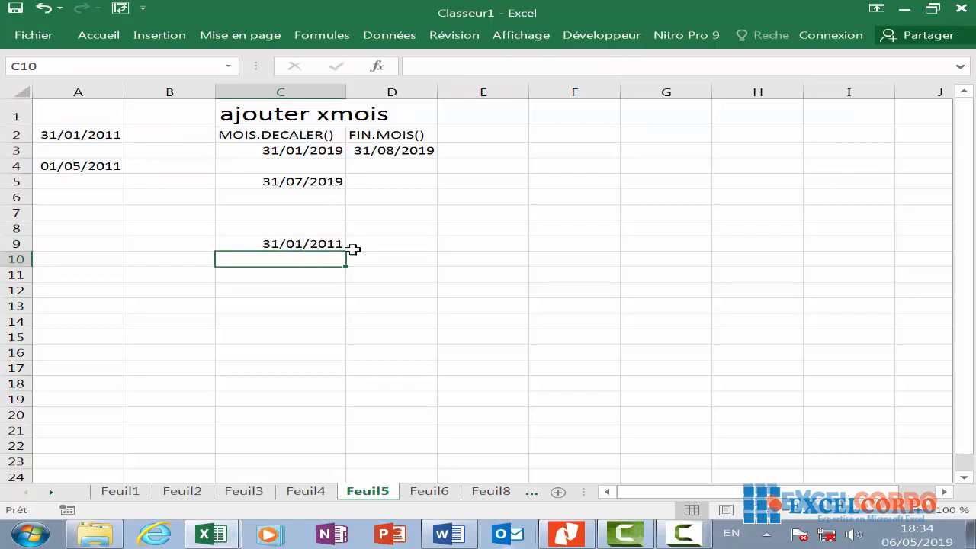
left_click(299, 242)
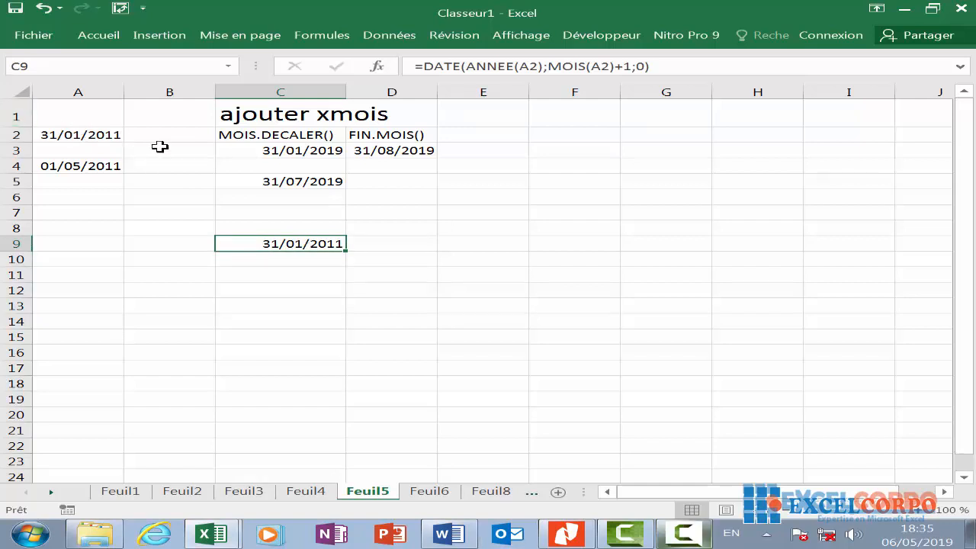
- Set the date in cell A2 to 21/01/2011 and reselect the DATE formula cell C9
left_click(53, 135)
left_click(329, 241)
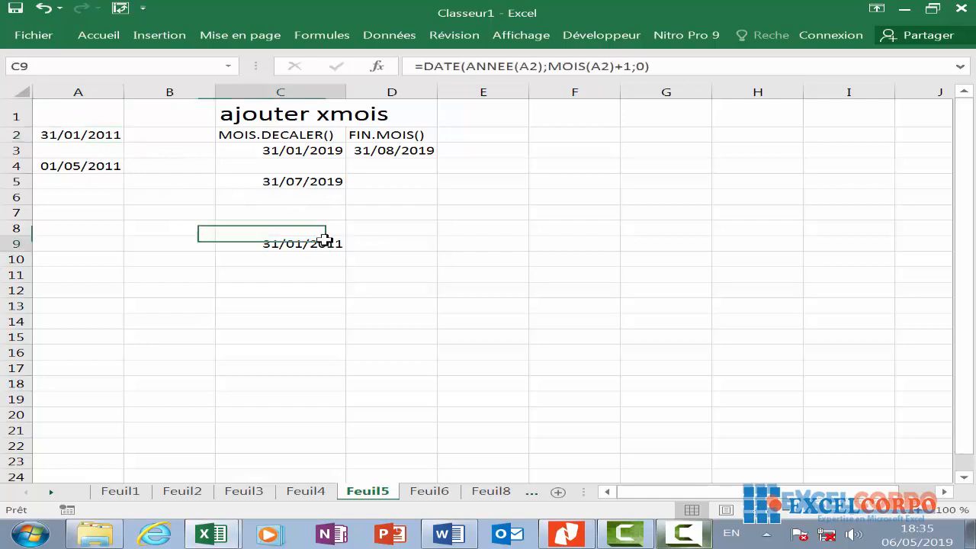
left_click(53, 133)
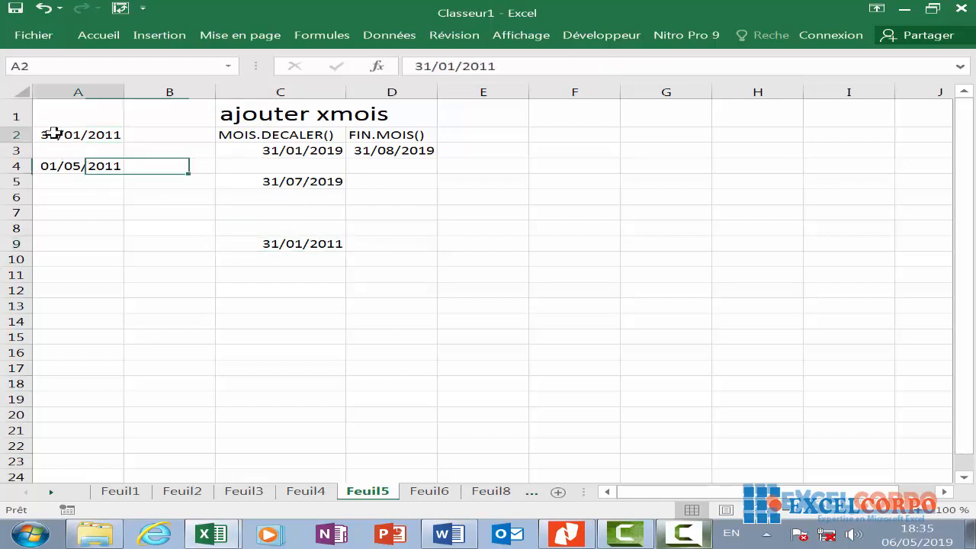
left_click(429, 67)
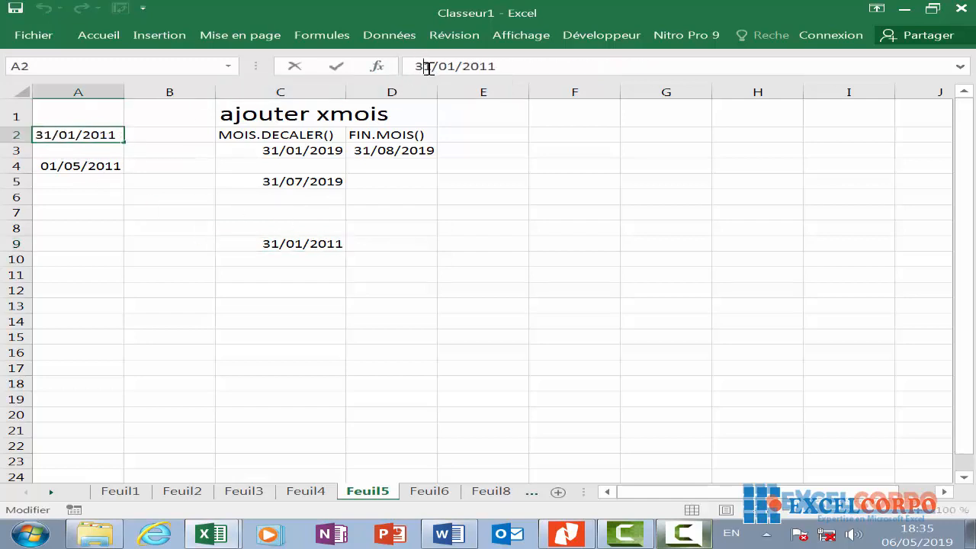
key("BackSpace")
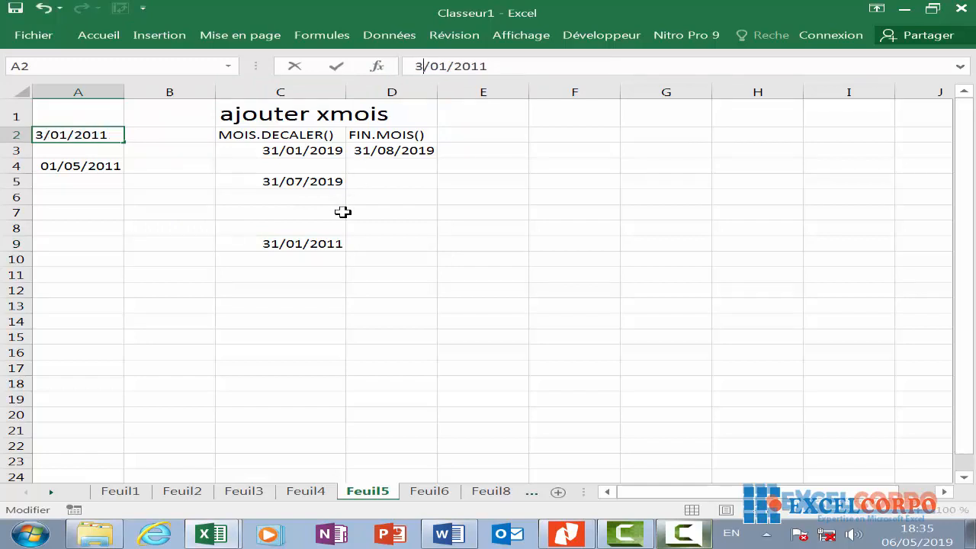
key("BackSpace")
type("21")
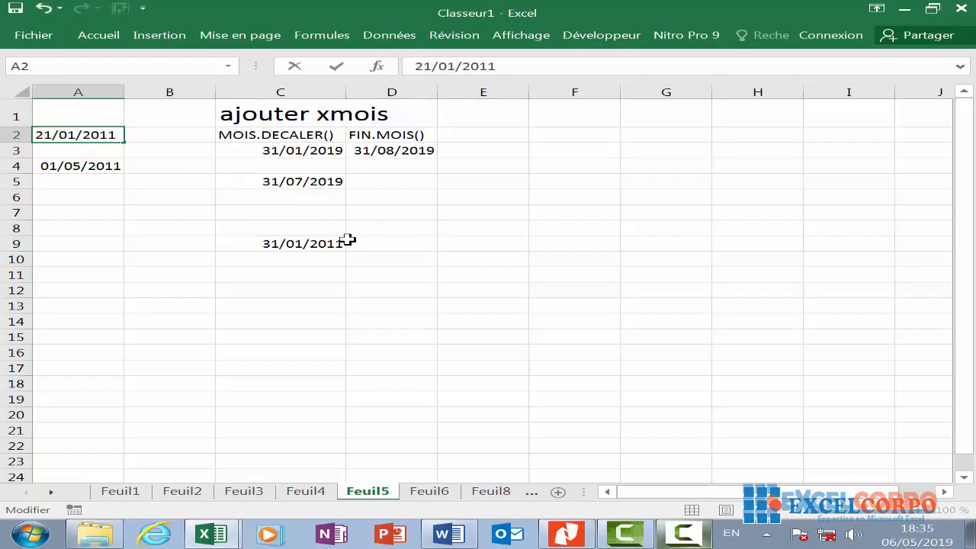
left_click(317, 243)
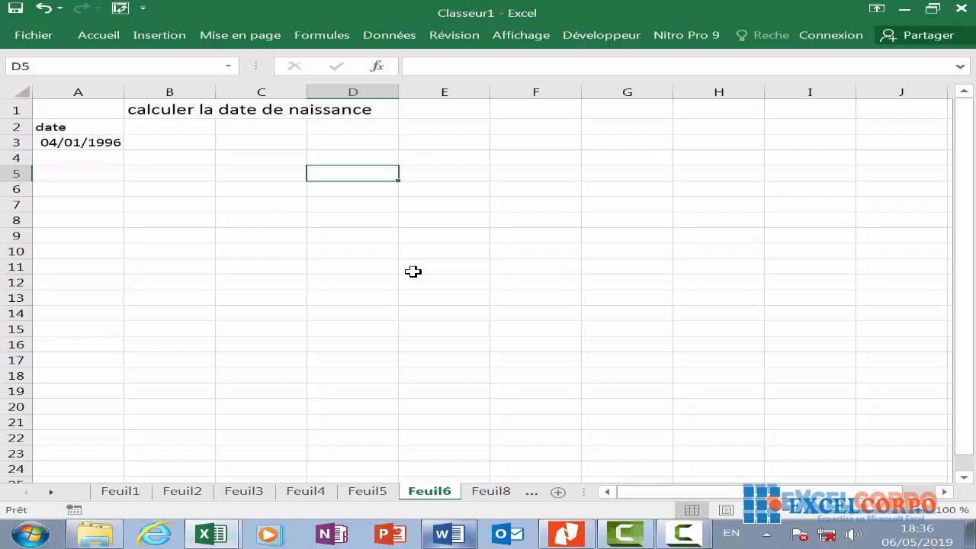
- Start a DATE formula in cell C3 of Feuil6 with ANNEE(MAINTENANT()) as the year argument
left_click(252, 143)
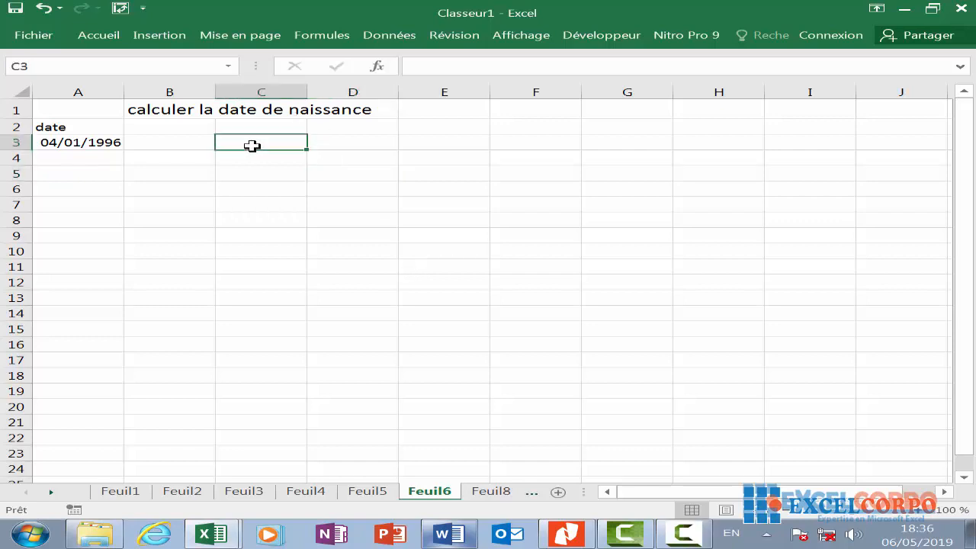
type("=")
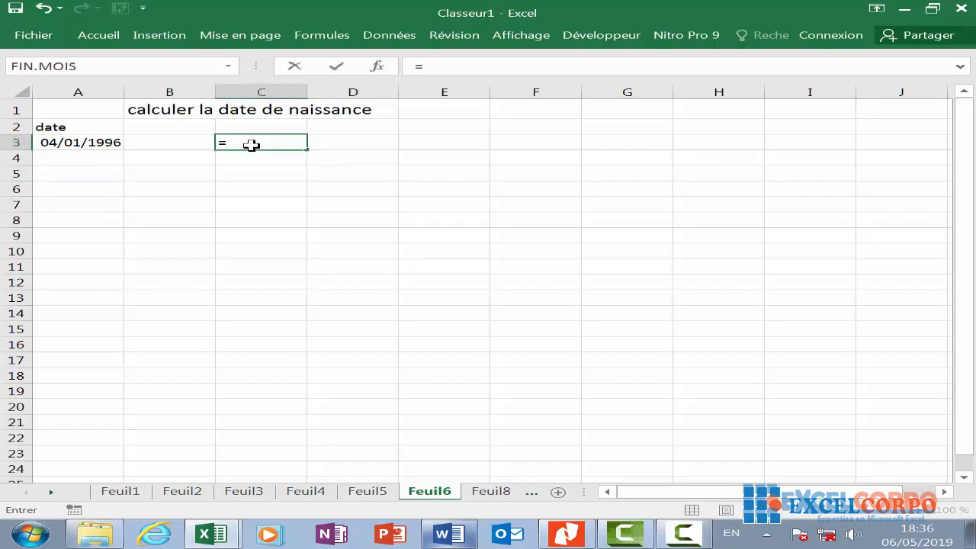
type("da")
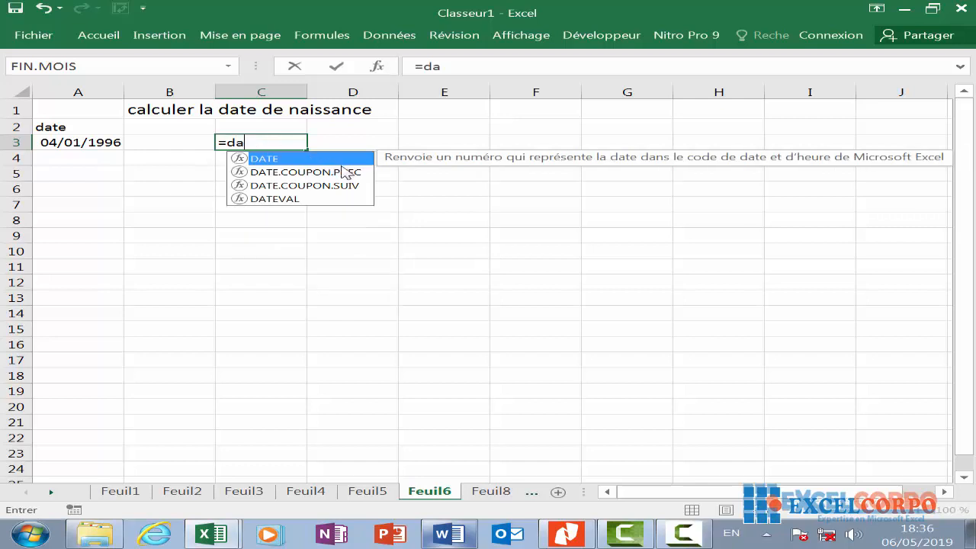
double_click(339, 159)
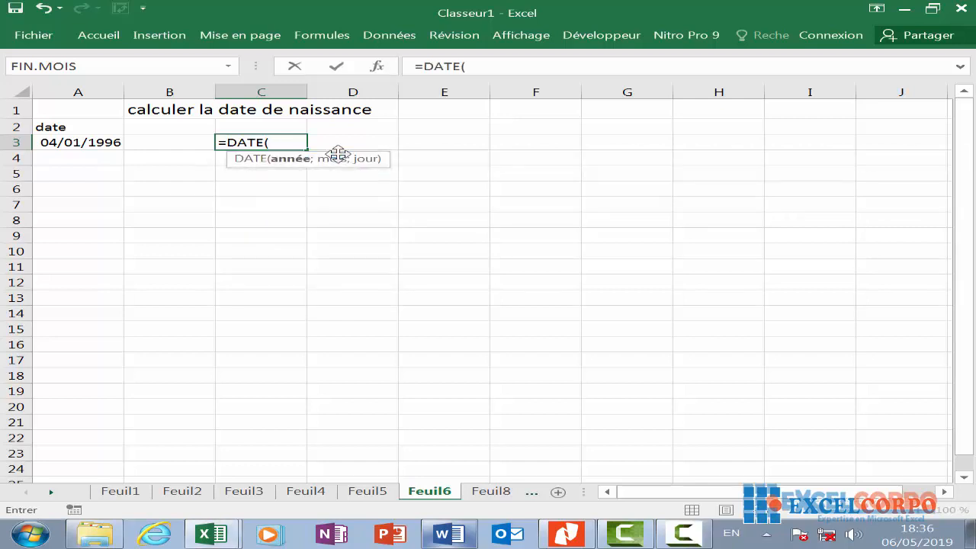
type("a")
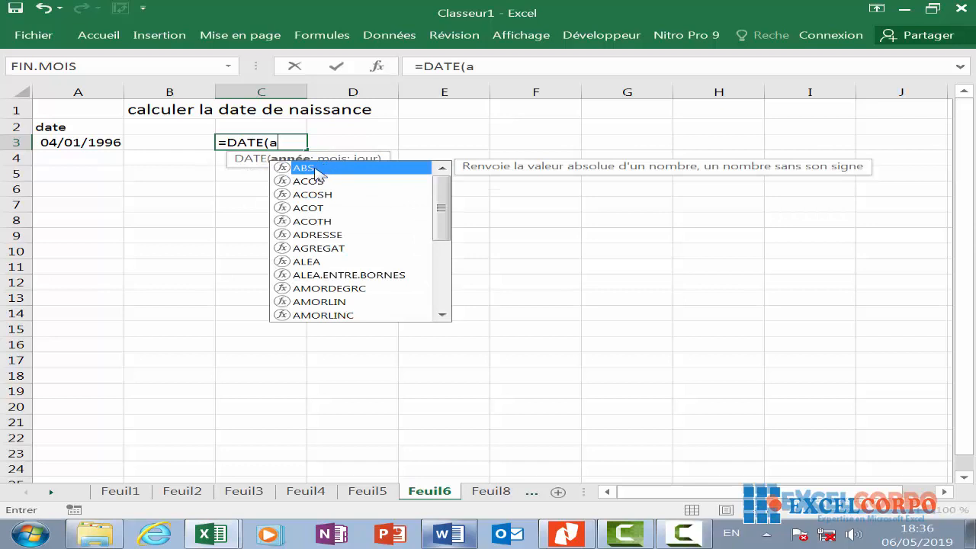
type("n")
key("Tab")
type("main")
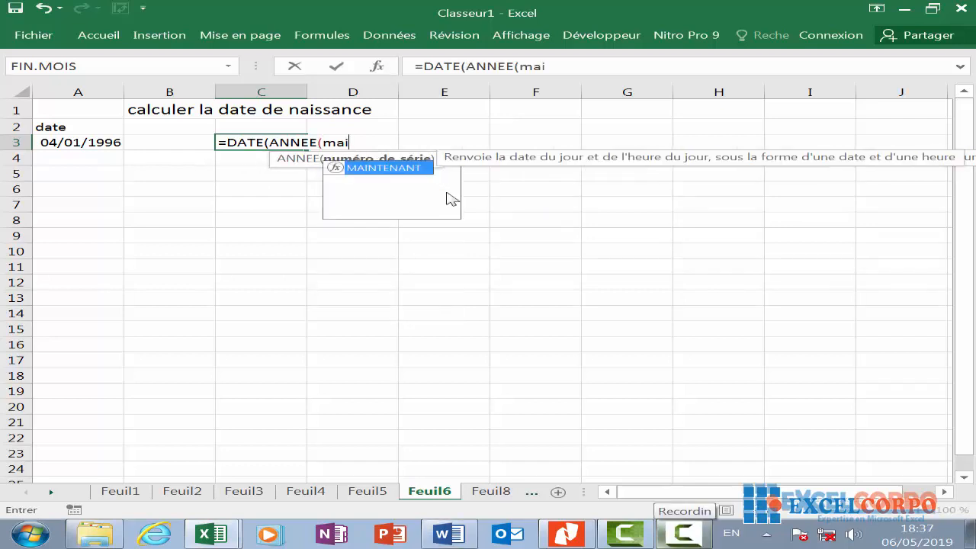
double_click(422, 170)
type("))")
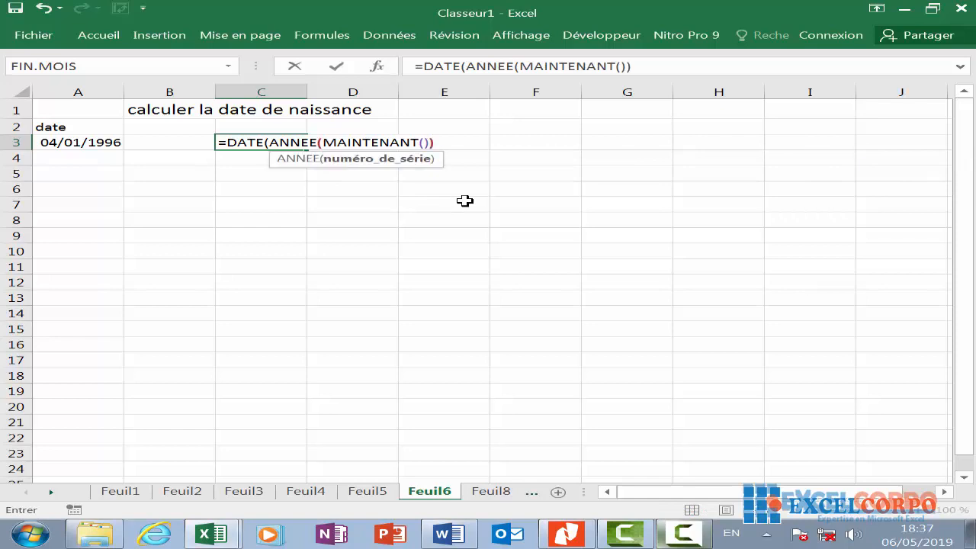
- Add MOIS(A3) as the month argument of the DATE formula in cell C3
type(";moi")
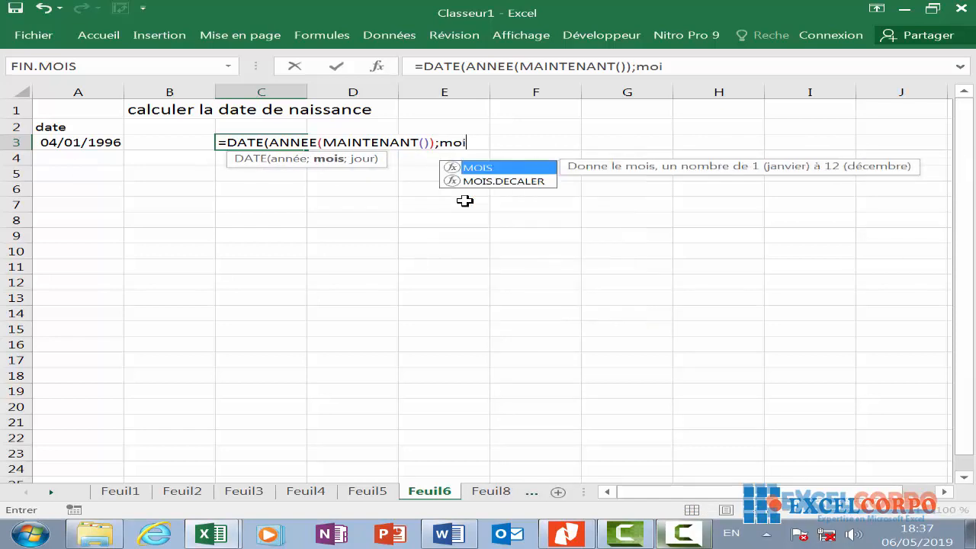
double_click(516, 167)
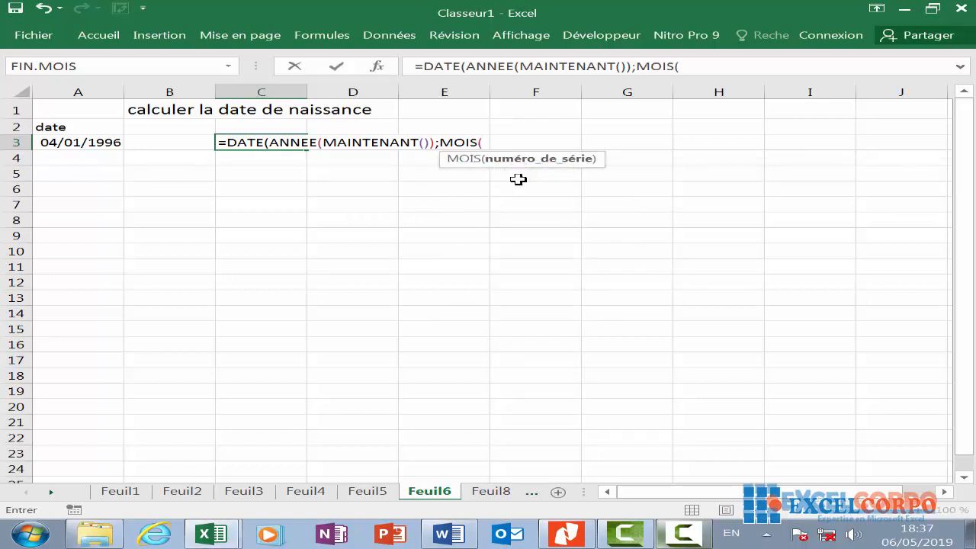
left_click(100, 145)
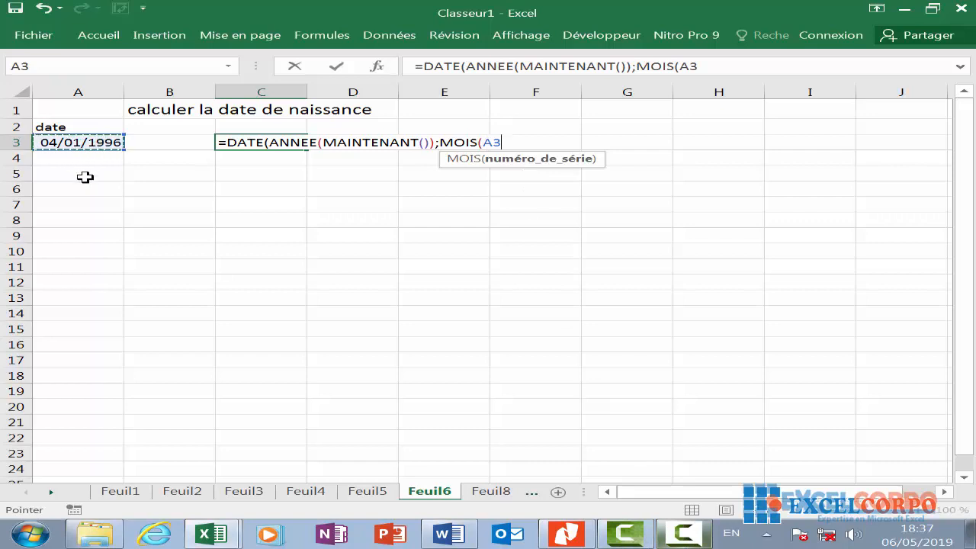
type(")")
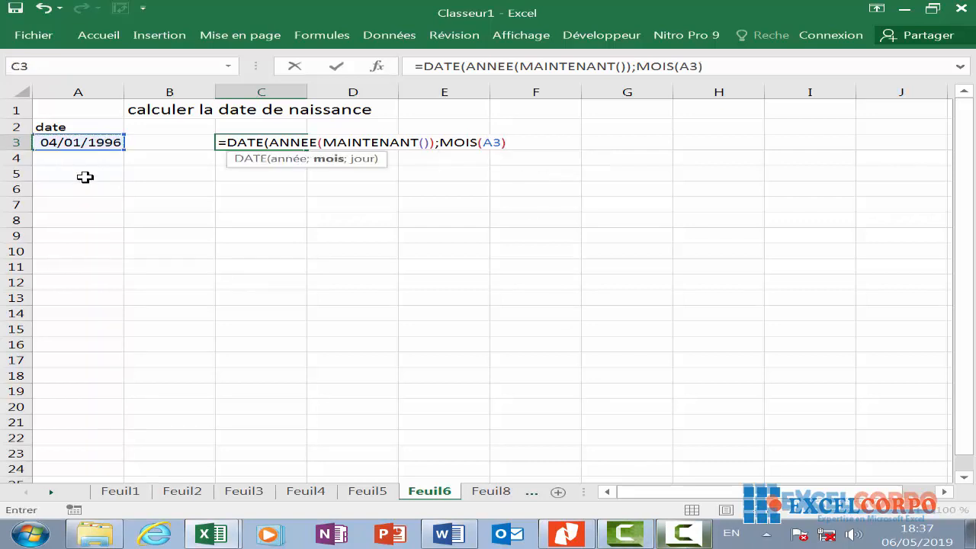
- Complete the DATE formula in C3 with JOUR(A3) as the day argument
type(";j")
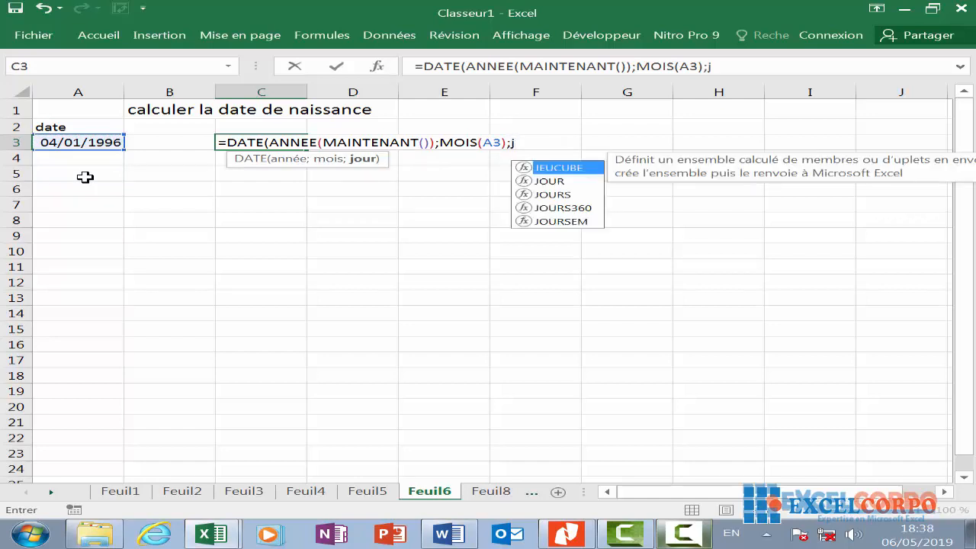
type("ou")
key("Tab")
left_click(87, 142)
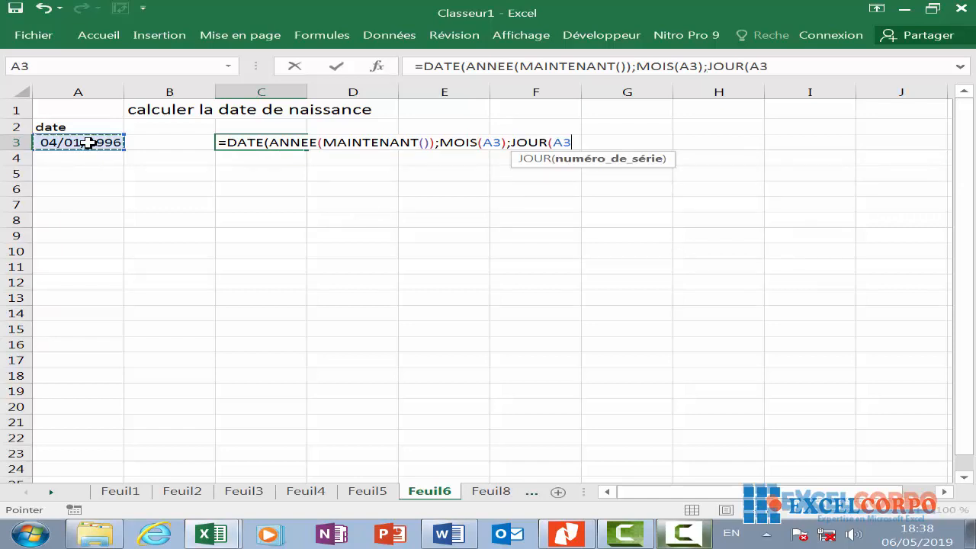
type("))")
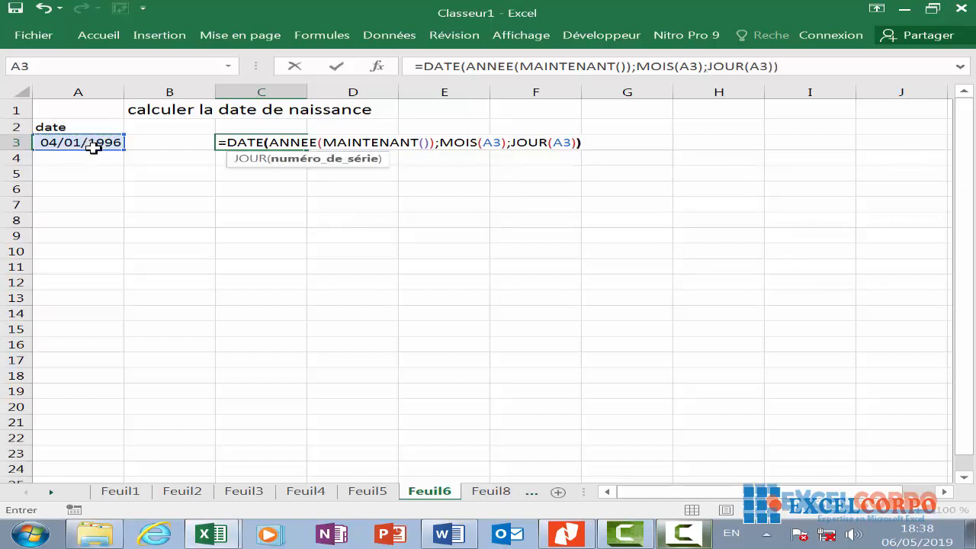
key("Return")
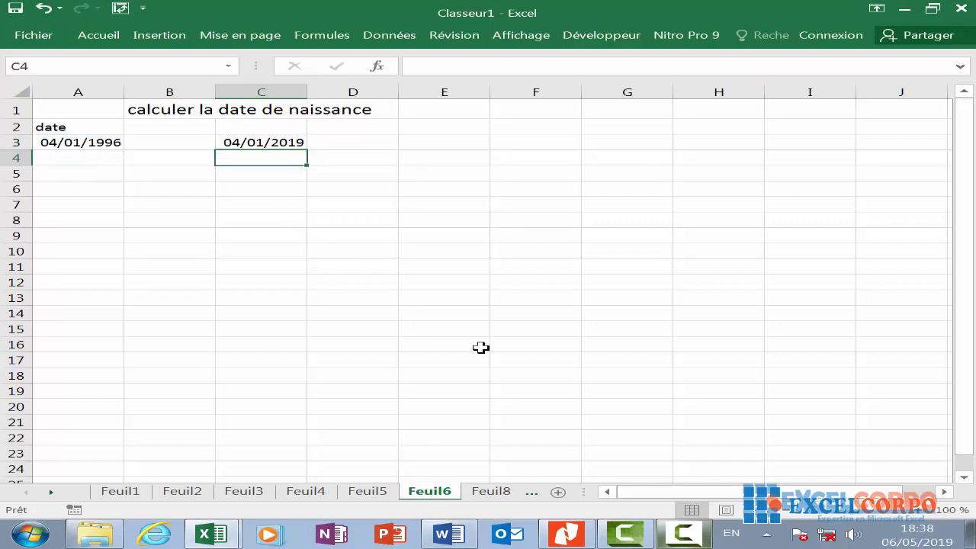
- Review the arguments of the DATE formula in cell C3 and leave the cell
left_click(251, 144)
double_click(252, 144)
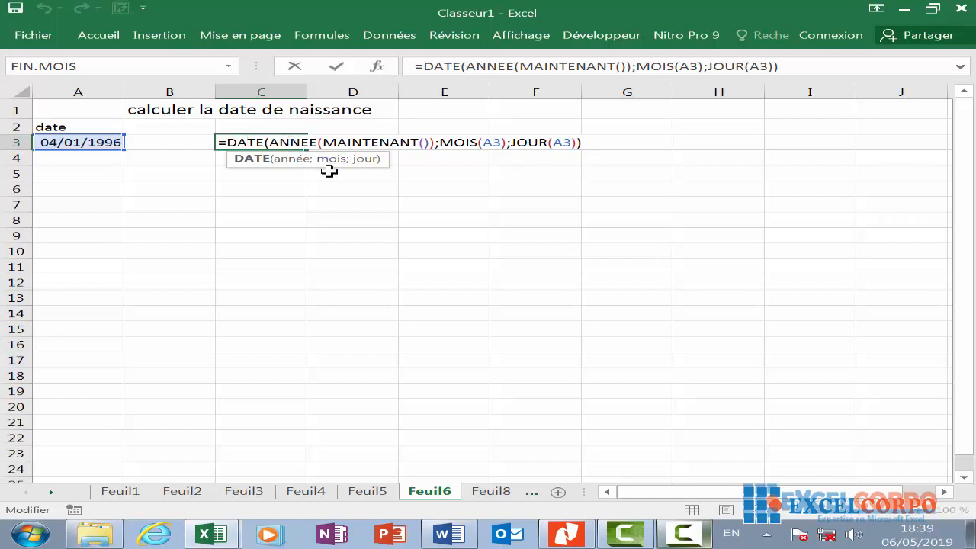
left_click(326, 172)
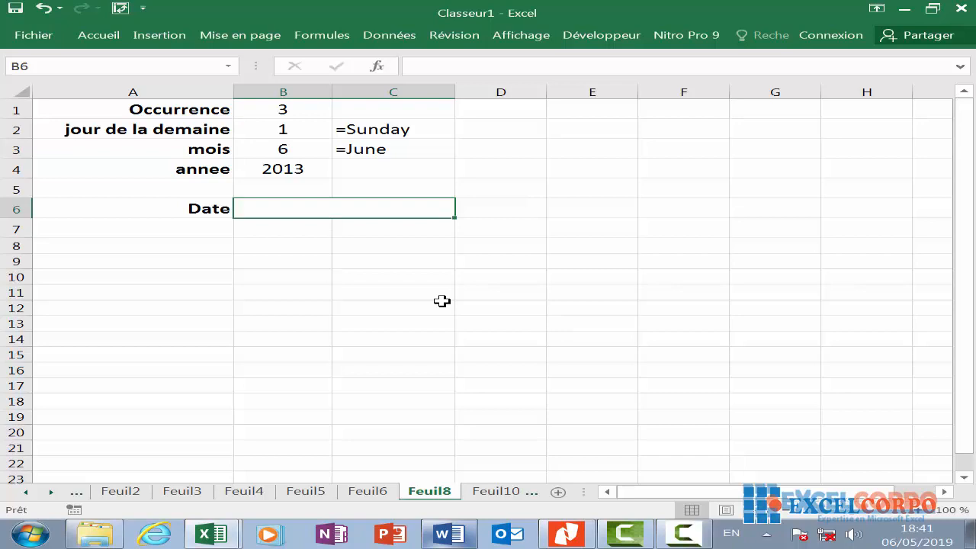
- Begin the formula =DATE(2010;05;1) in cell C14 of Feuil8
left_click(369, 343)
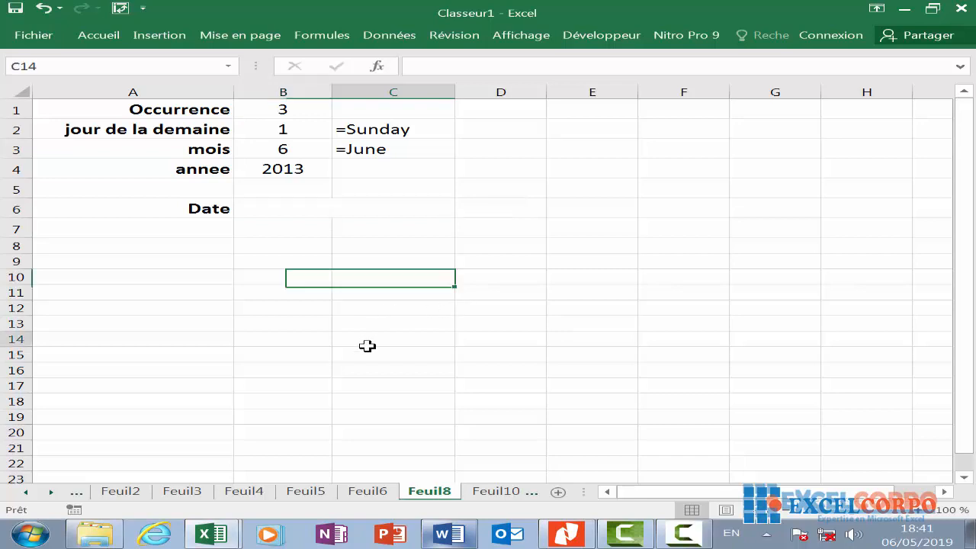
type("=")
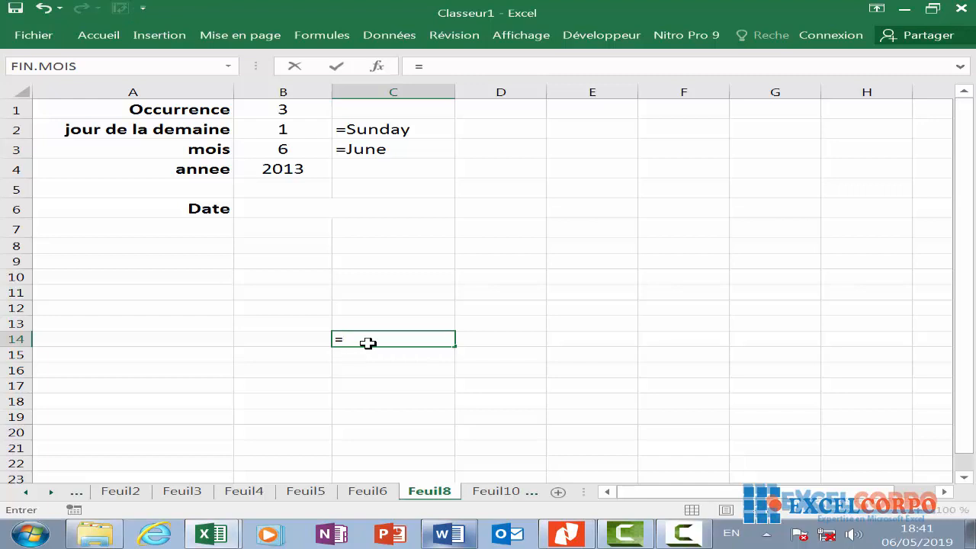
type("date")
double_click(404, 355)
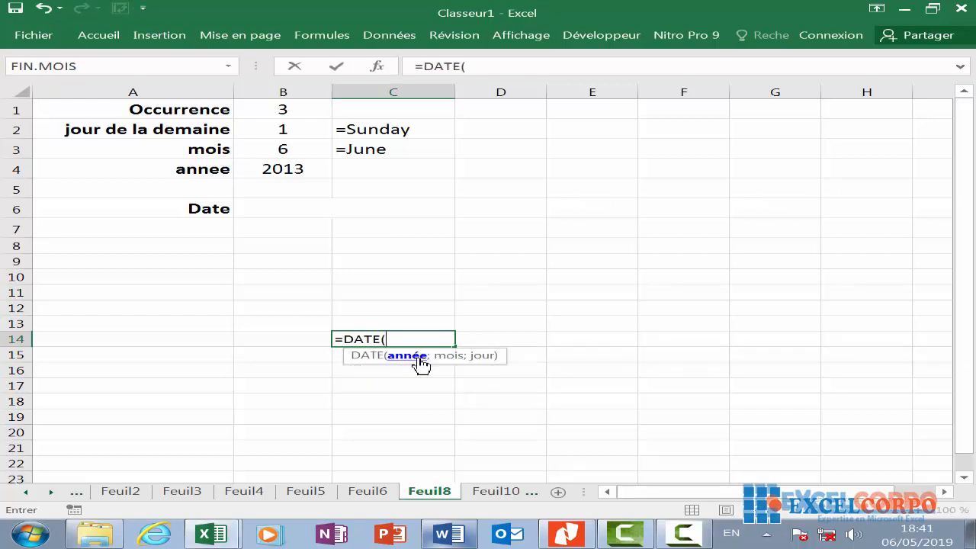
type("2010;")
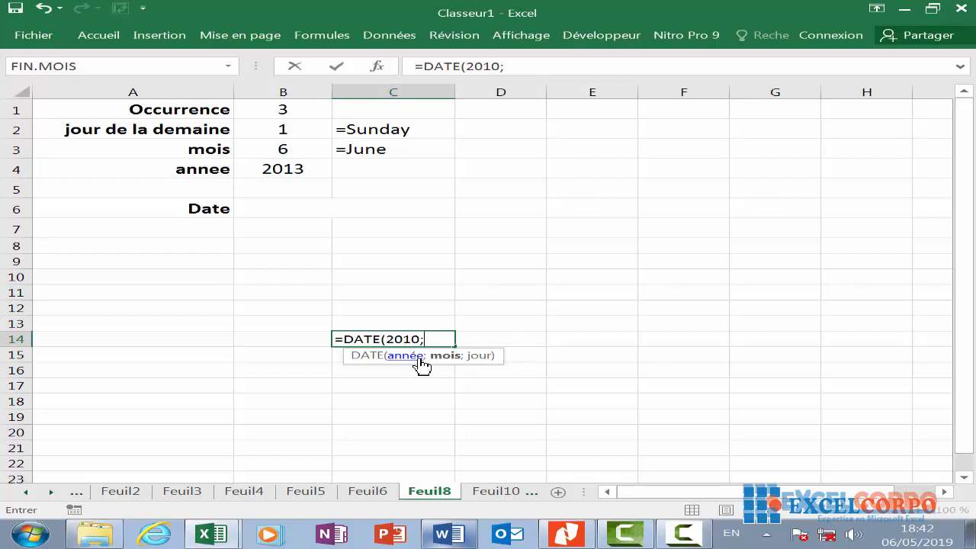
type("05;1")
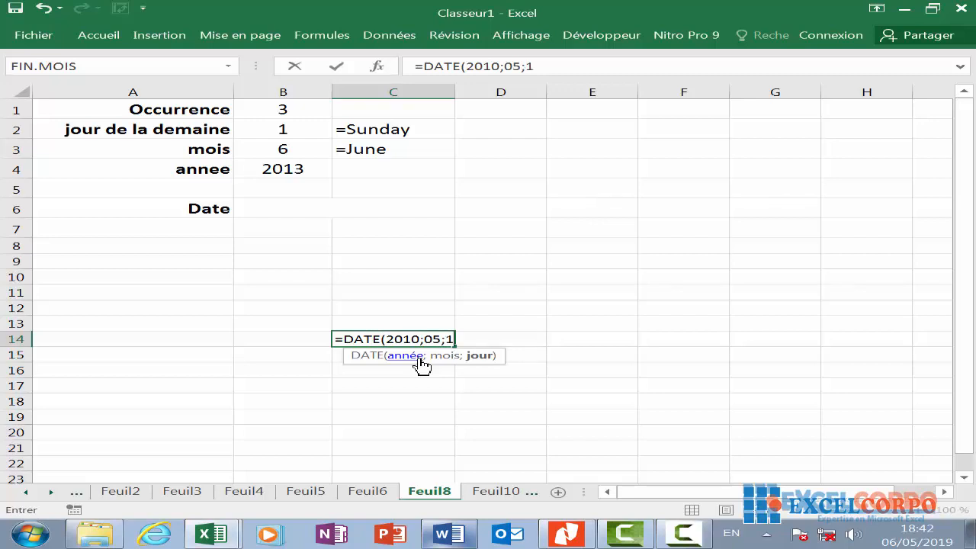
type(")")
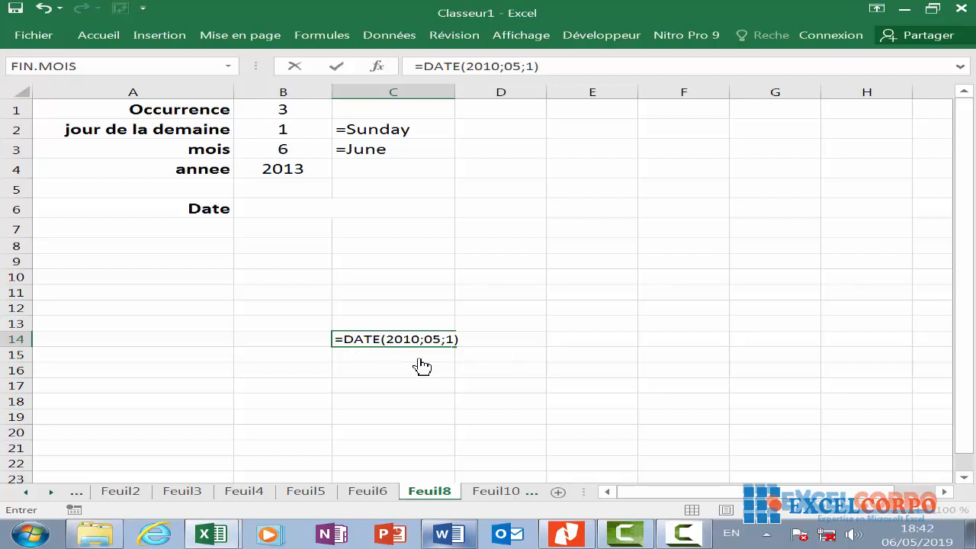
- Append a plus sign to the C14 formula and set the year argument of DATE to 2020
type("+")
left_click(421, 340)
key("BackSpace")
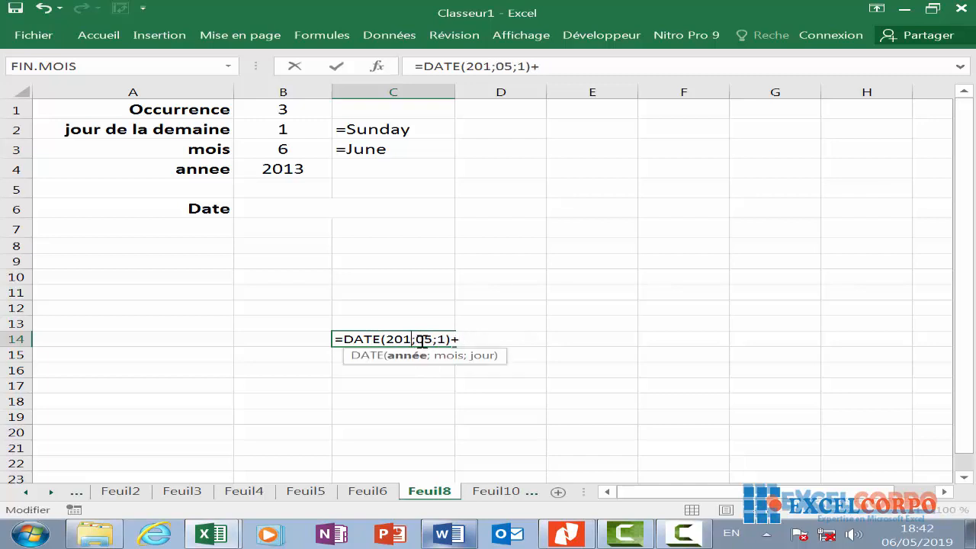
key("BackSpace")
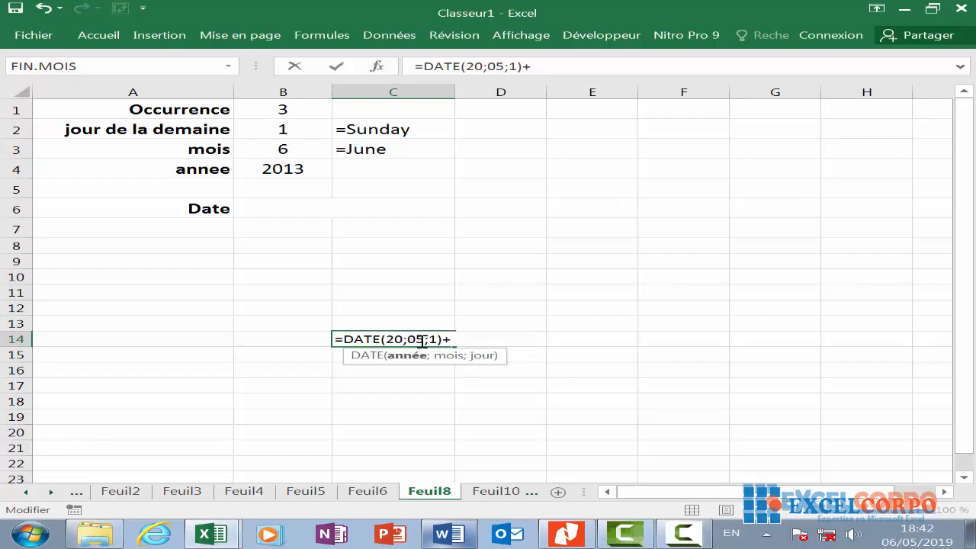
type("20")
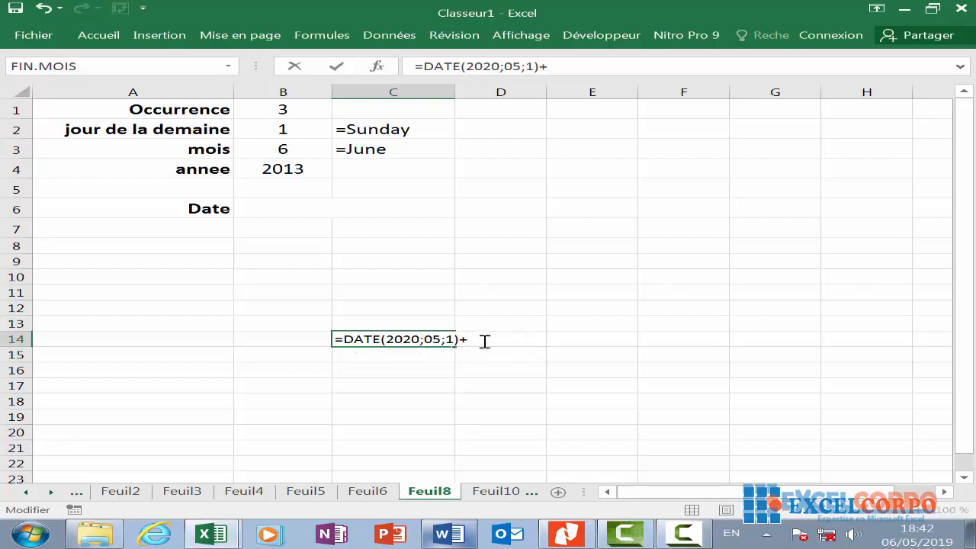
- Append jours to the C14 formula, and cut everything after its equals sign
type("jours")
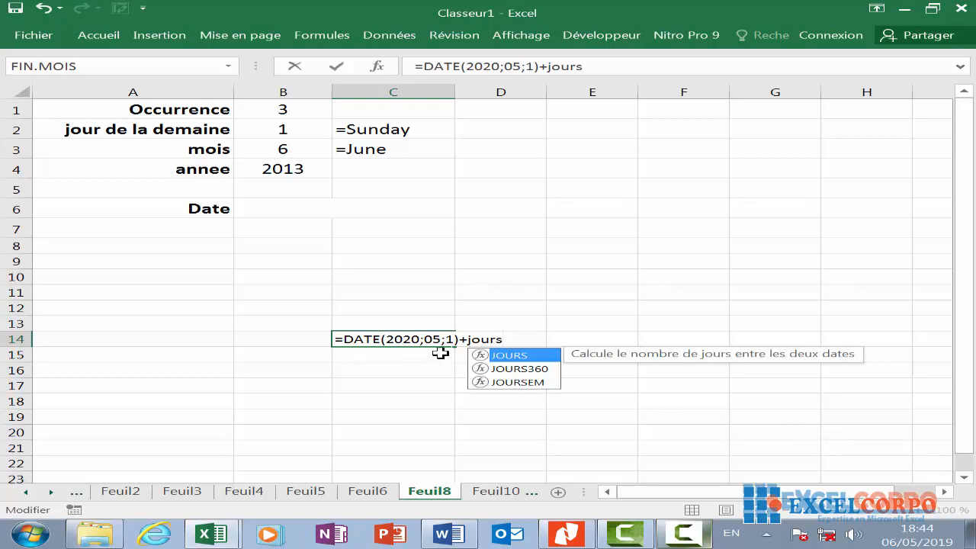
left_click(344, 339)
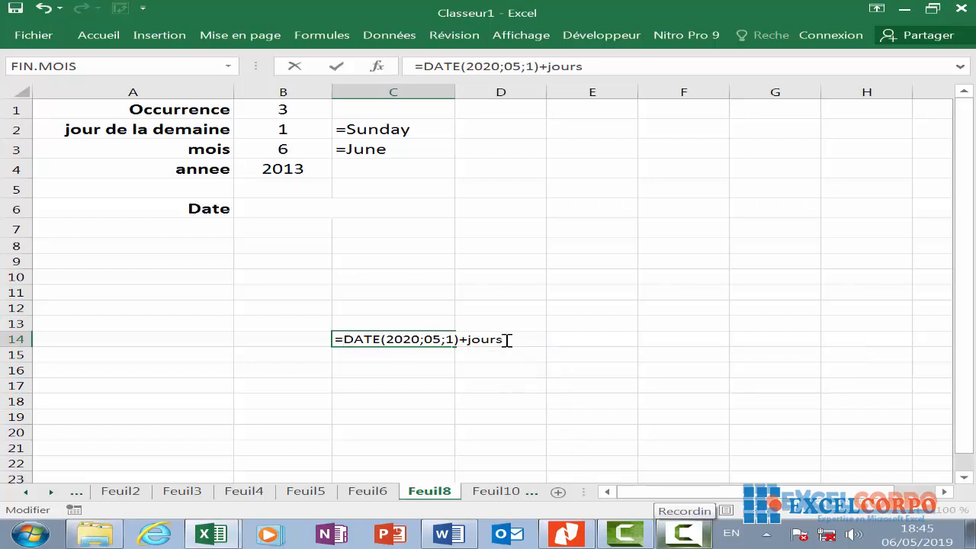
left_click_drag(505, 340, 342, 340)
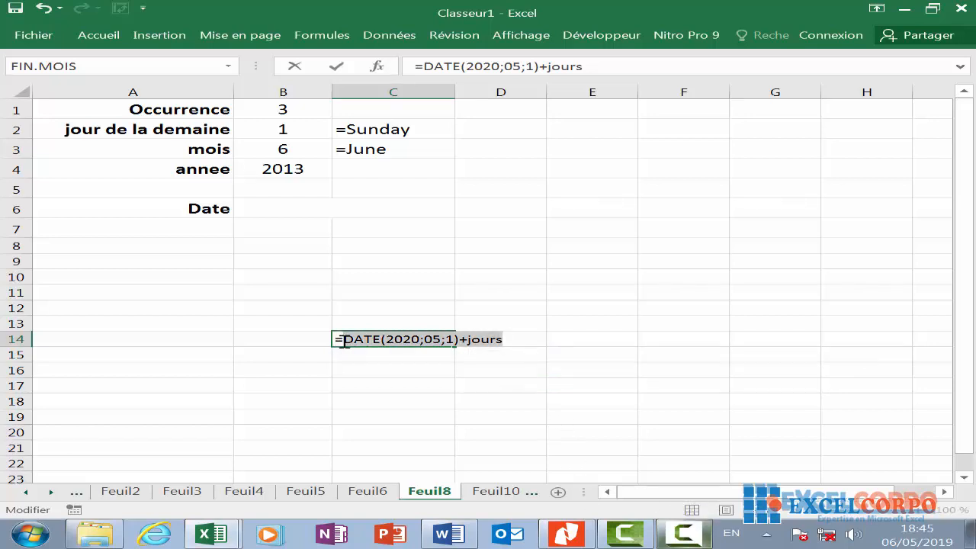
key("ctrl+x")
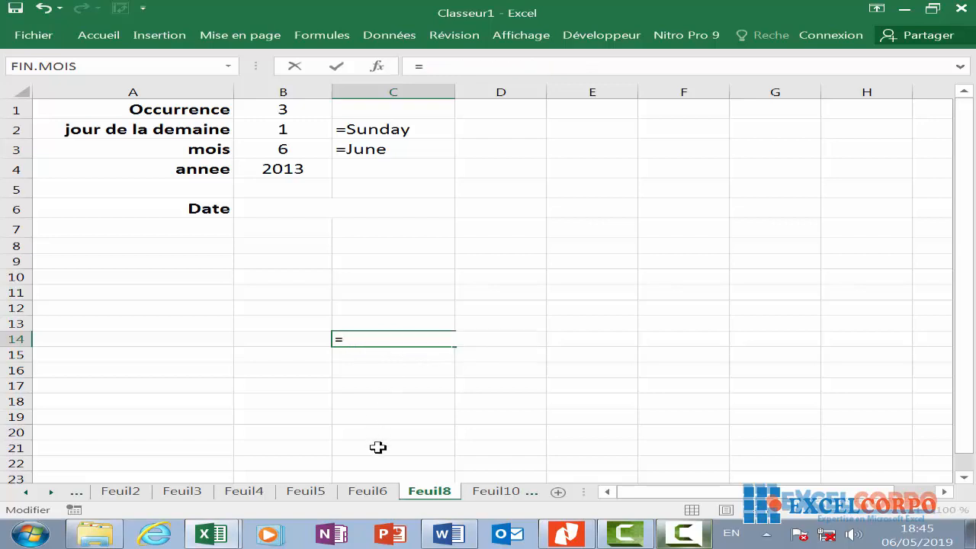
- Begin a formula in cell C14 that subtracts the JOURSEM function from 7
type("7-jou")
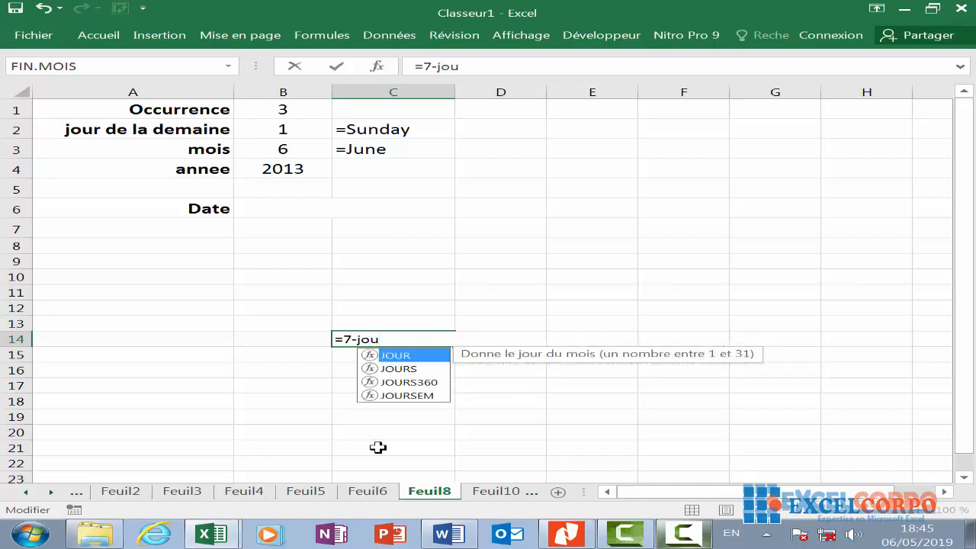
double_click(416, 403)
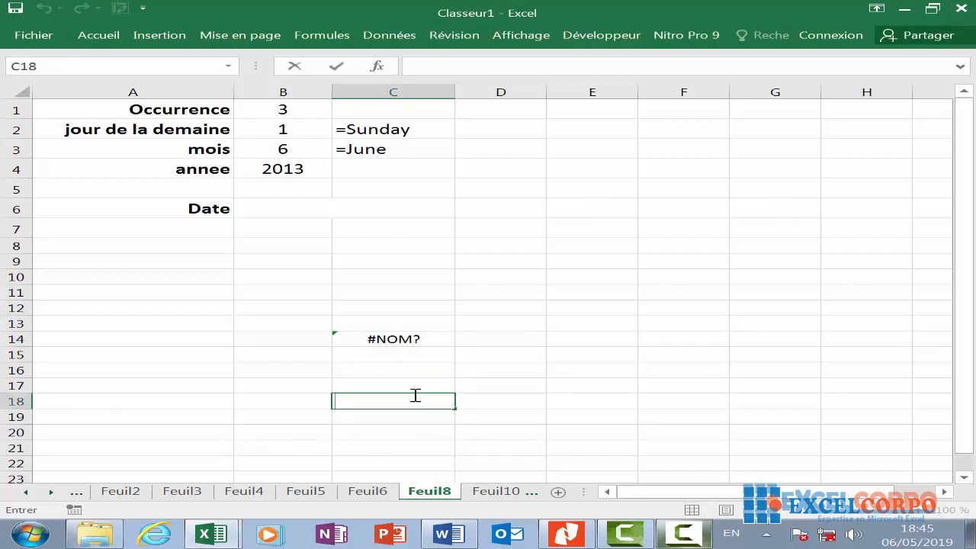
left_click(419, 335)
double_click(418, 335)
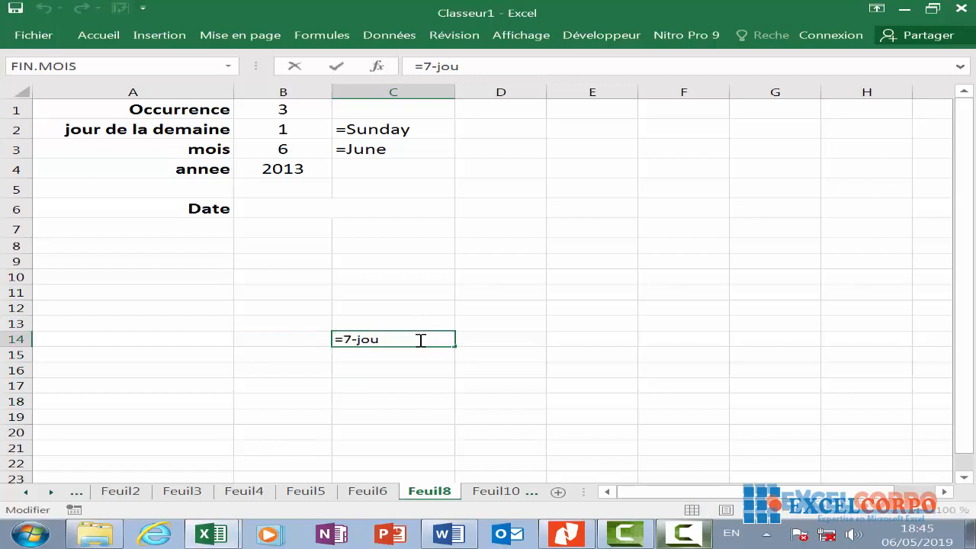
type("r")
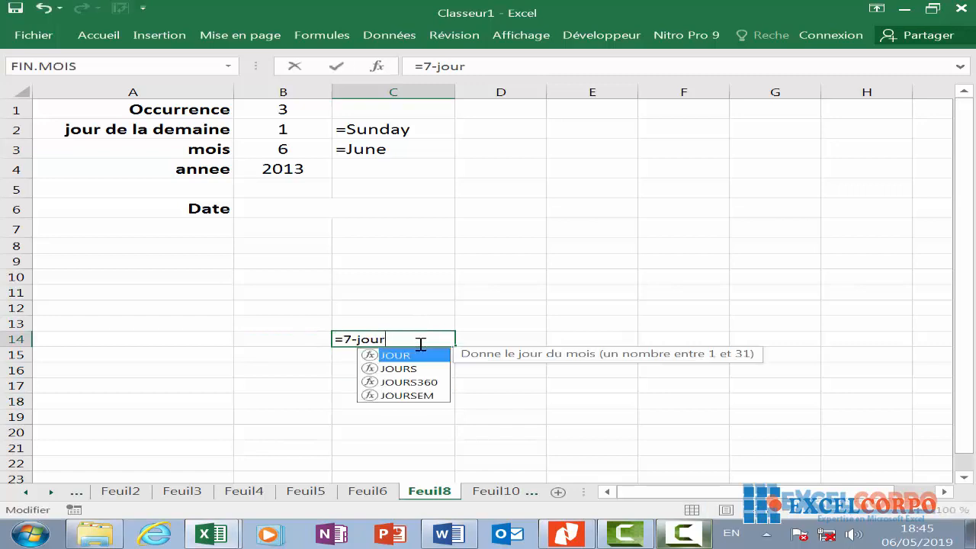
double_click(421, 395)
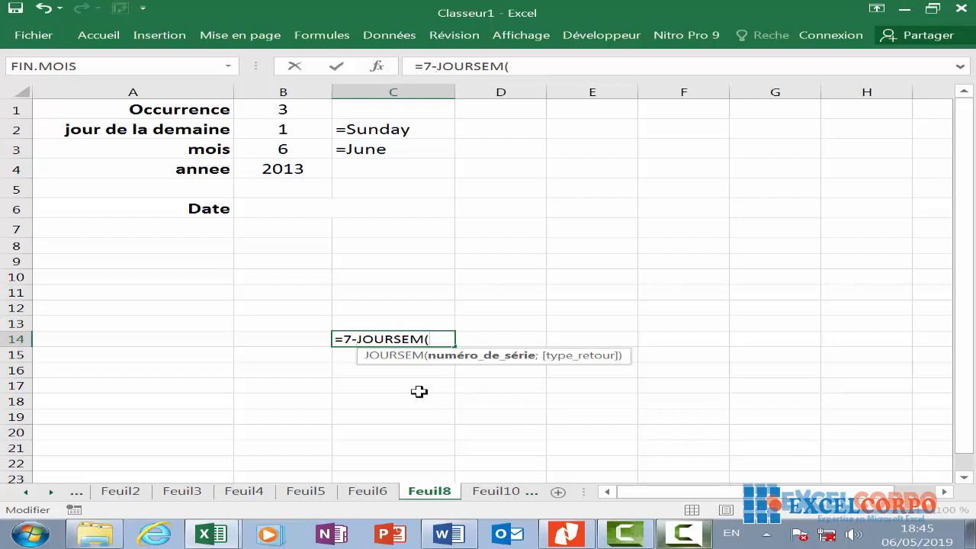
- Complete the C14 formula as =7-JOURSEM(DATE(2019;5;1))+2 and enter it
type("date")
double_click(512, 363)
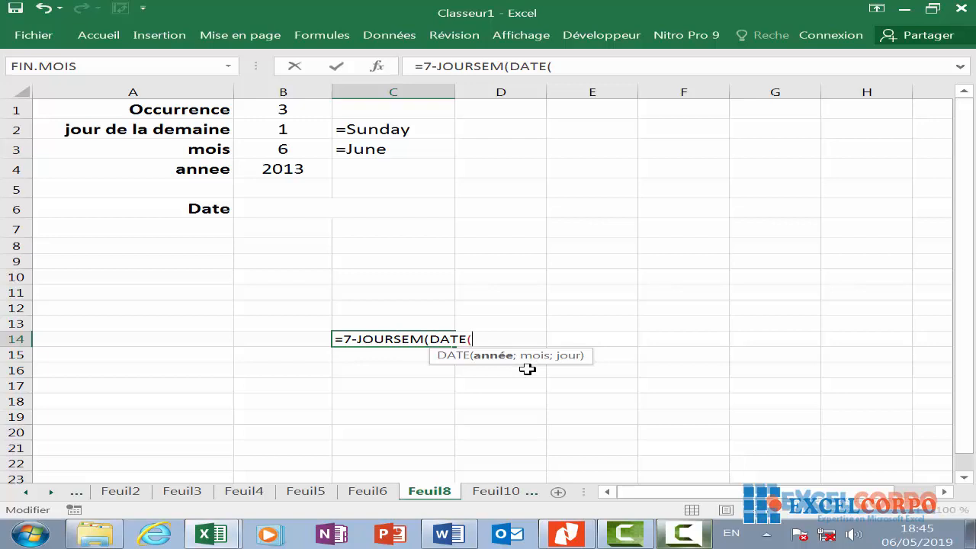
type("2019;")
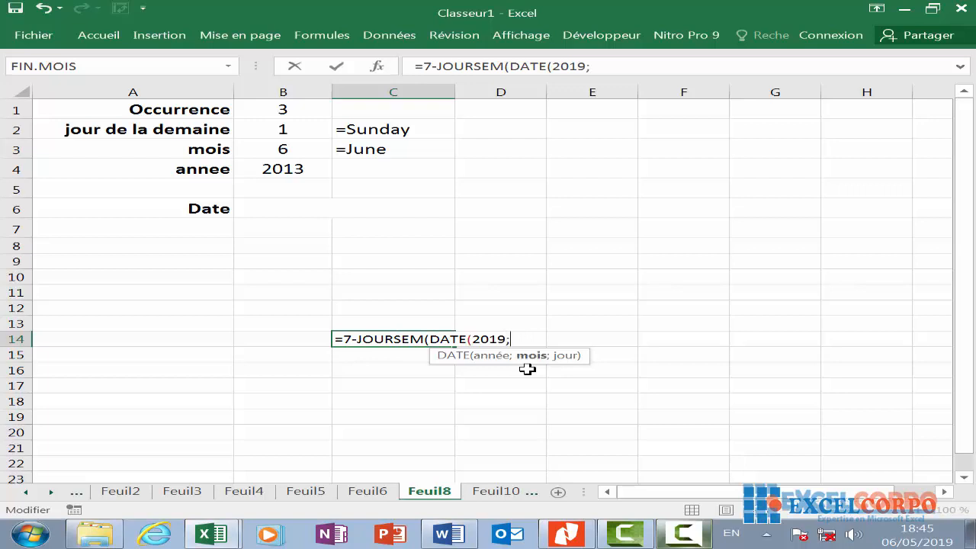
type("5;1)0")
key("BackSpace")
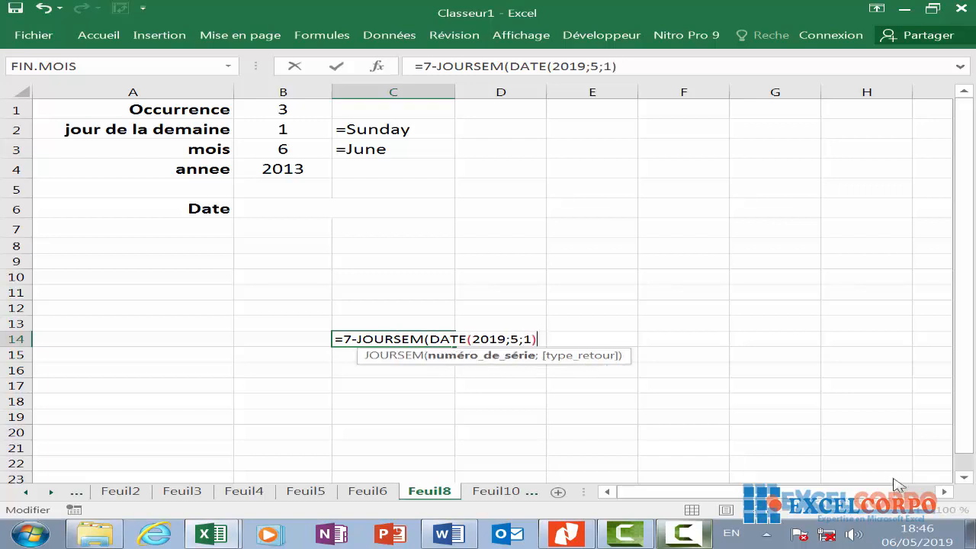
type(")")
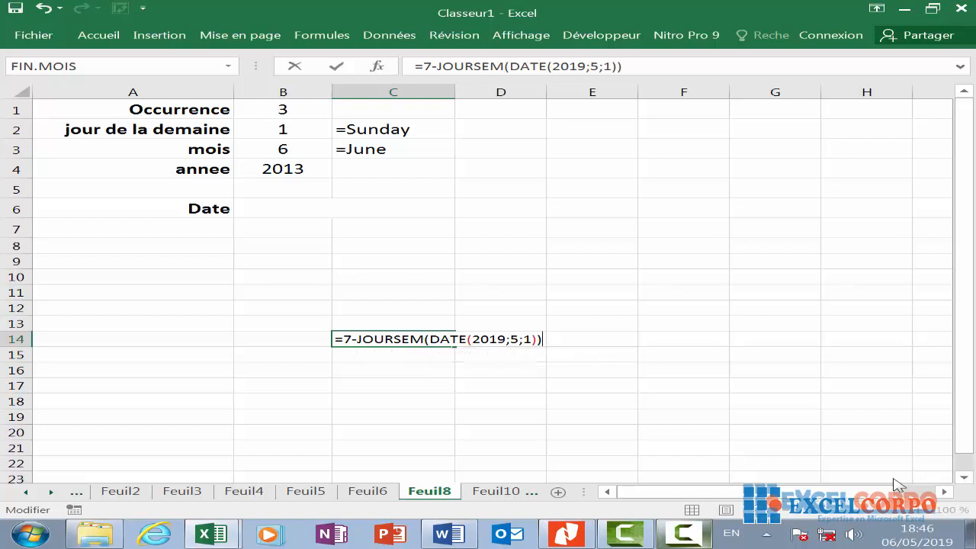
type("+2")
key("Return")
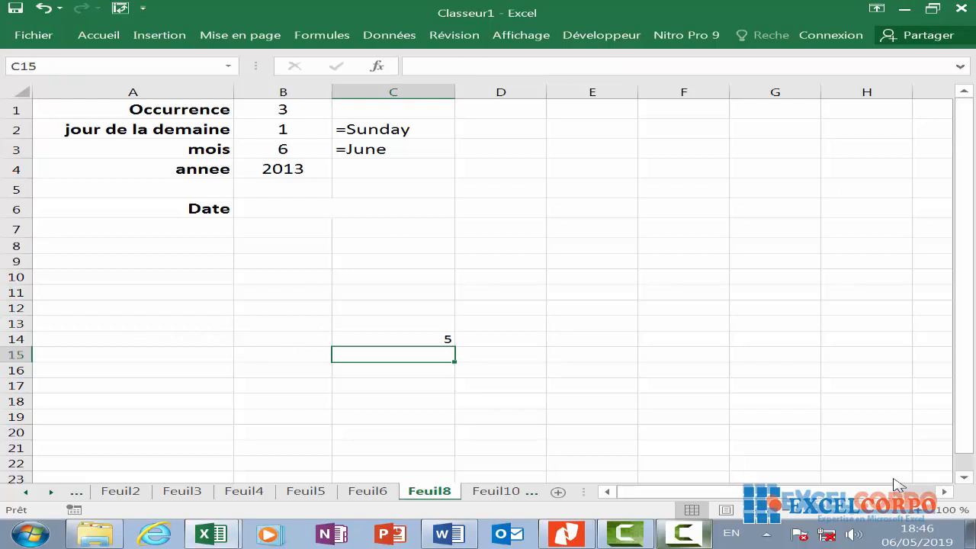
- Change the formula in cell C14 to =2-JOURSEM(DATE(2019;5;1)) by removing the +2 and replacing the leading 7
left_click(444, 338)
double_click(444, 337)
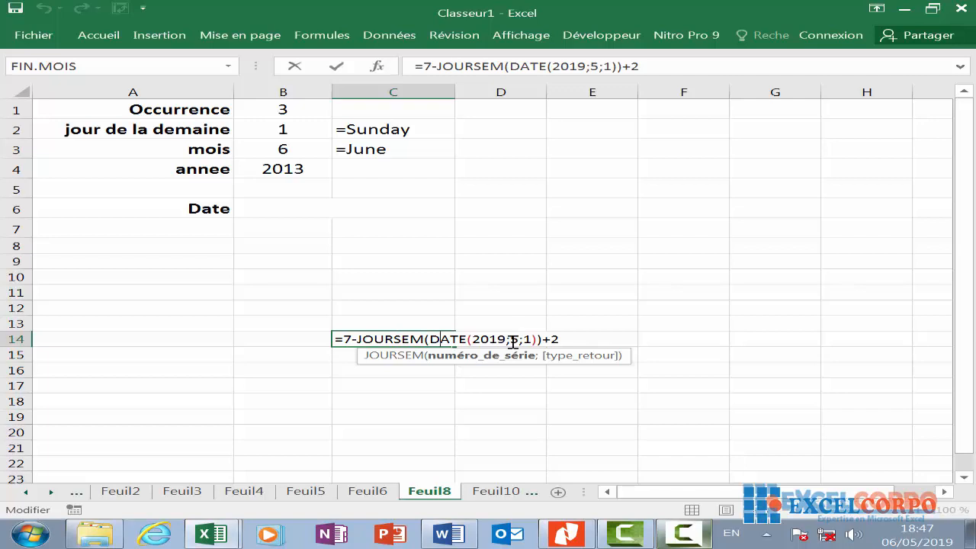
left_click(683, 533)
left_click(894, 478)
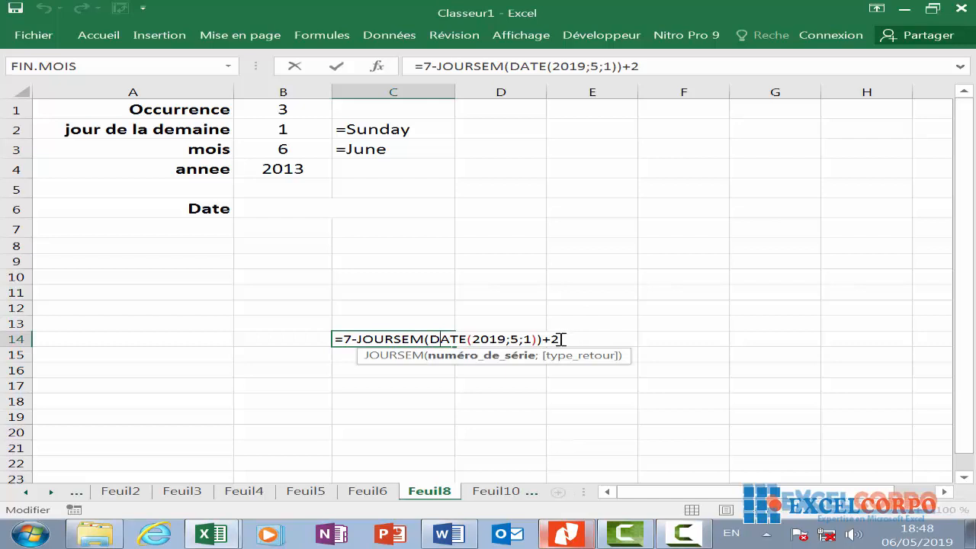
key("BackSpace")
key("BackSpace")
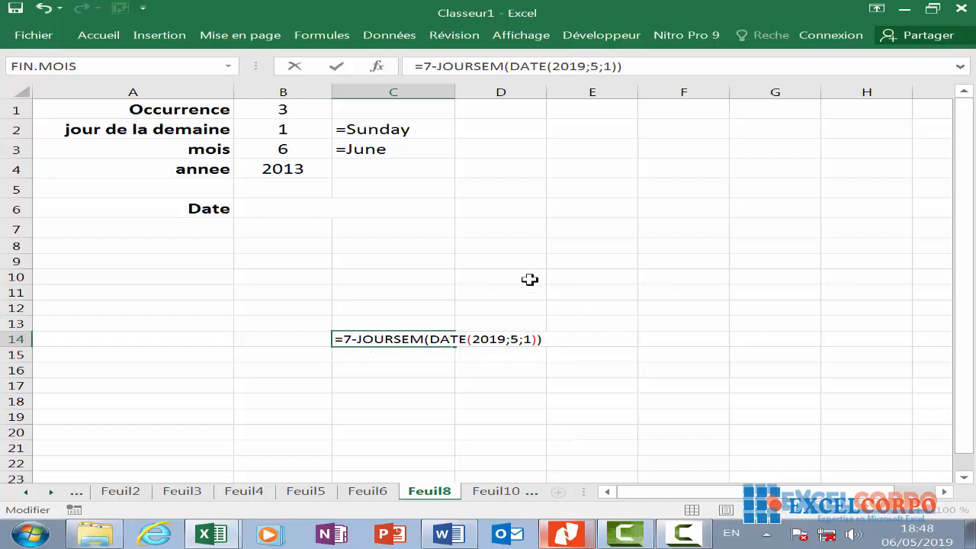
left_click(356, 338)
key("BackSpace")
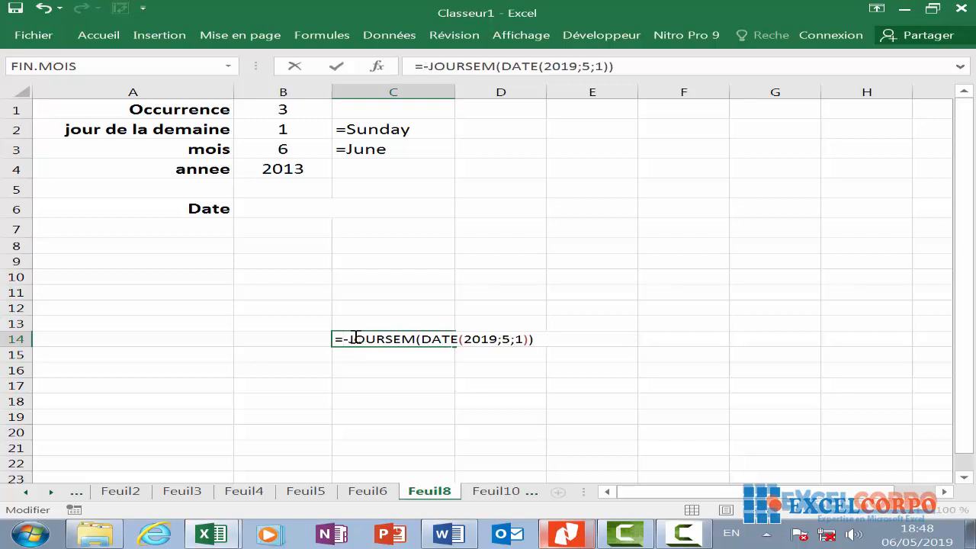
type("2")
key("Return")
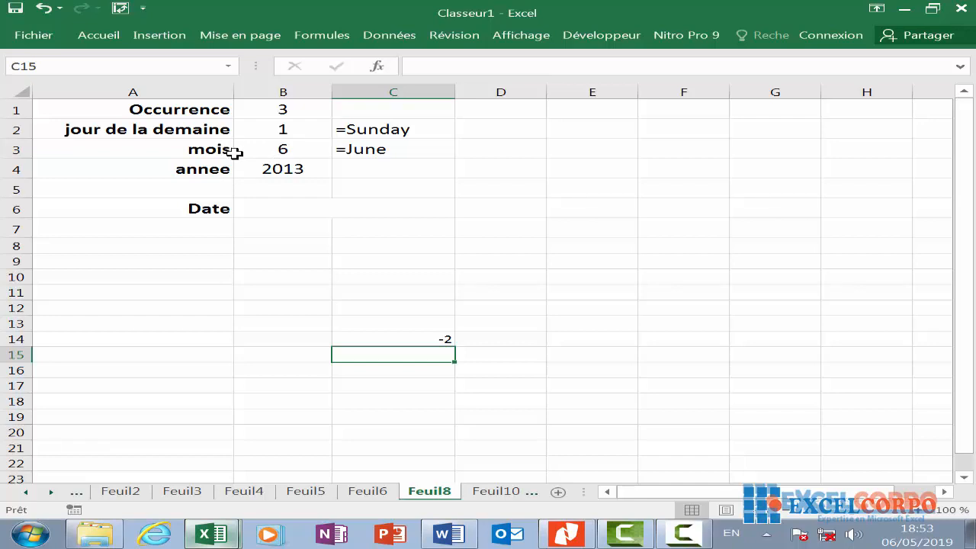
- Begin the Date formula in cell B6 with =DATE(B4;B3;1), using the year and month cells
left_click(304, 206)
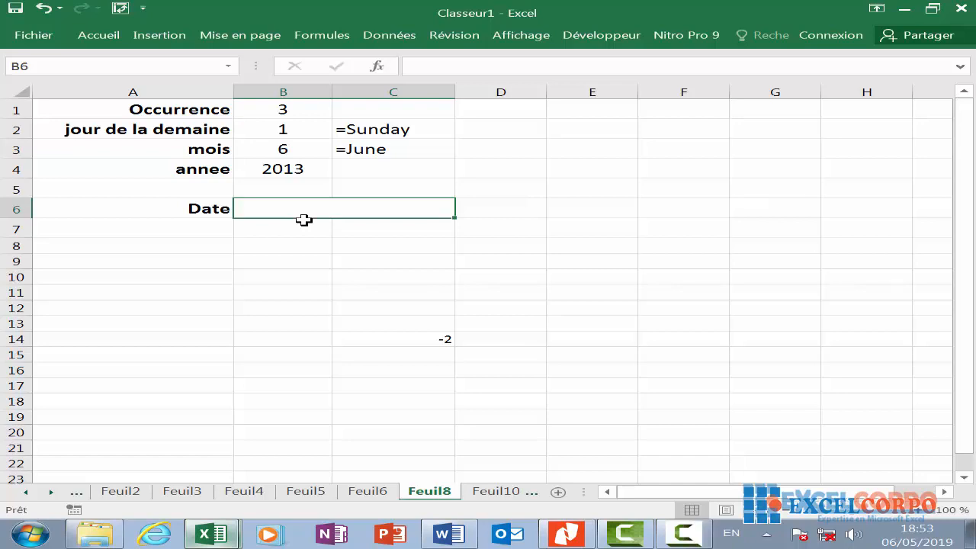
type("=")
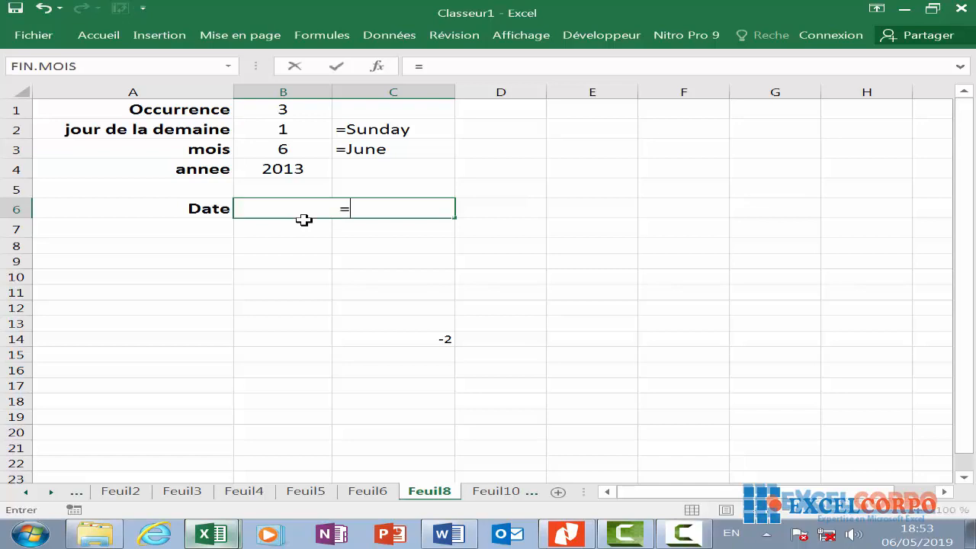
type("date")
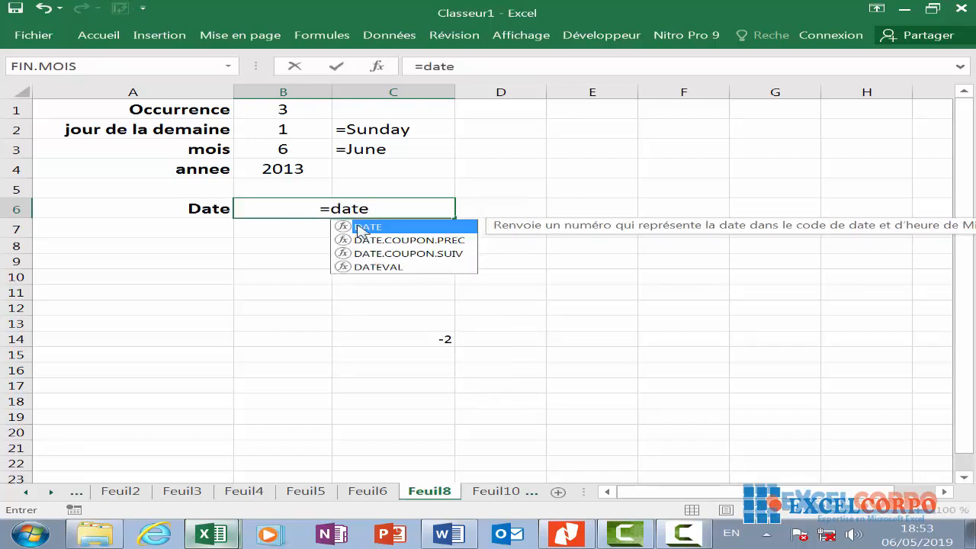
double_click(391, 228)
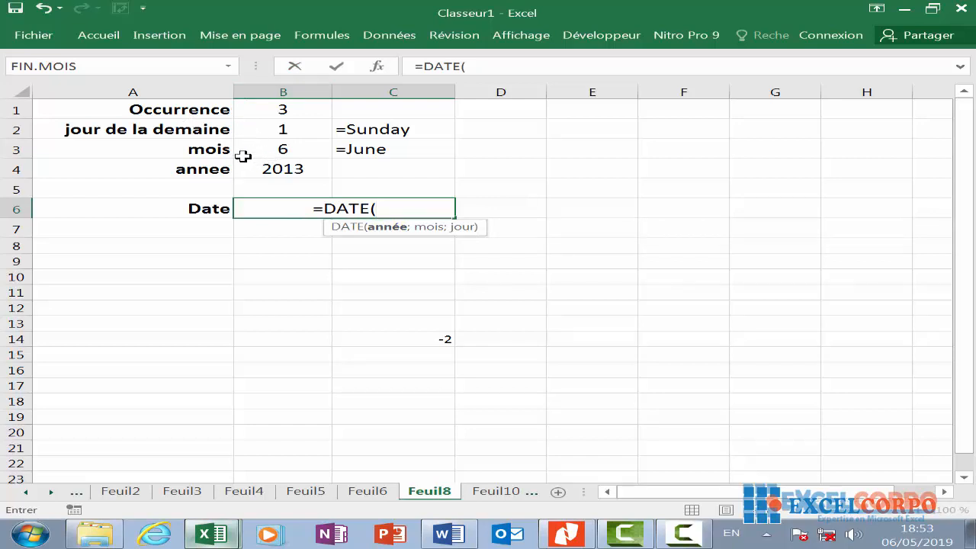
left_click(274, 168)
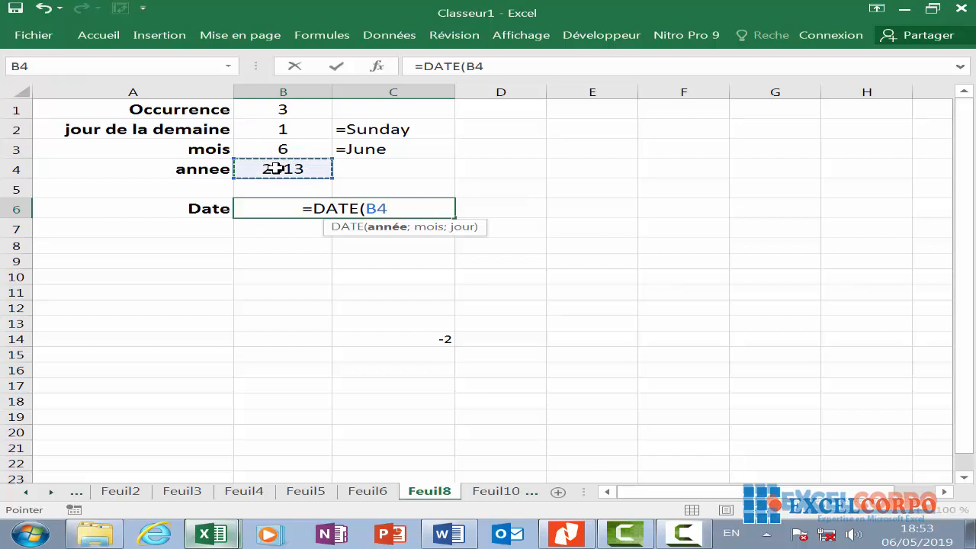
type(";")
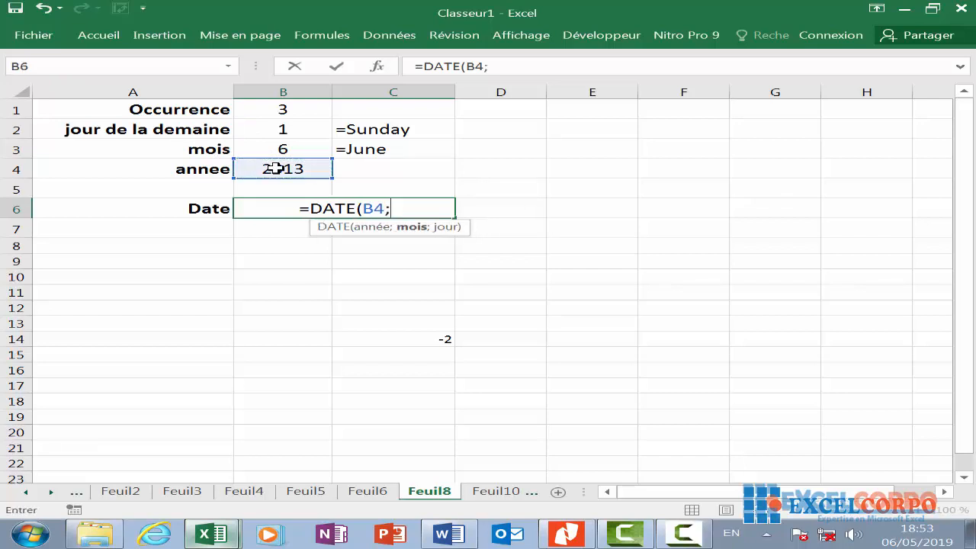
left_click(264, 152)
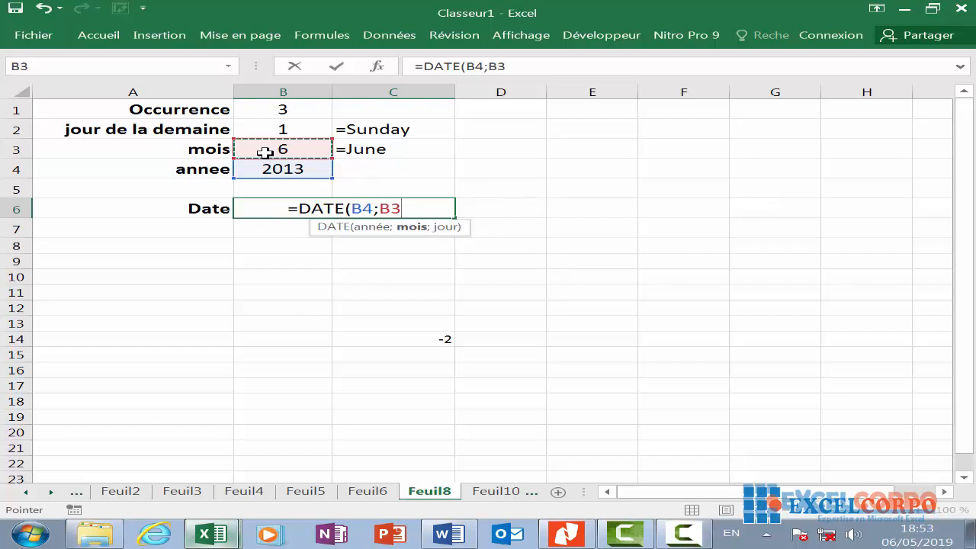
type(";")
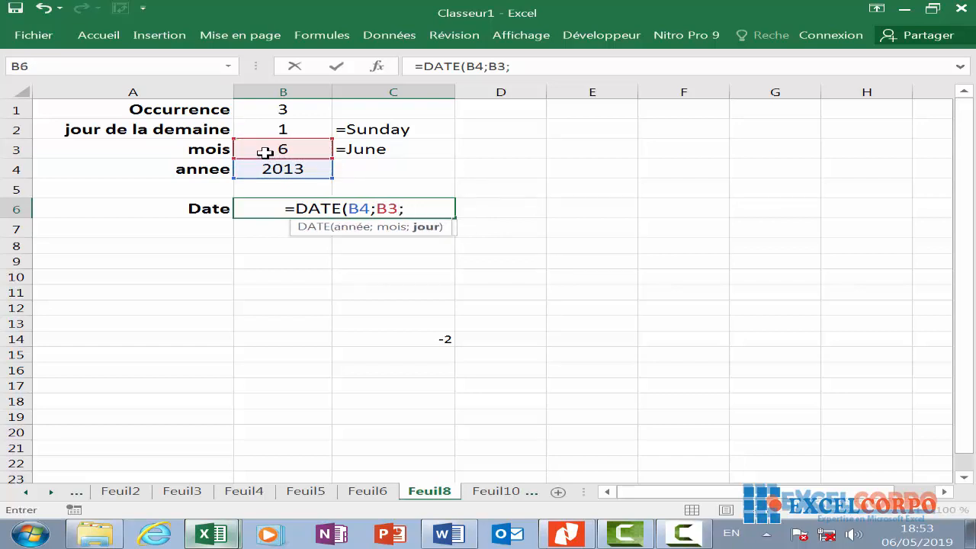
type("1")
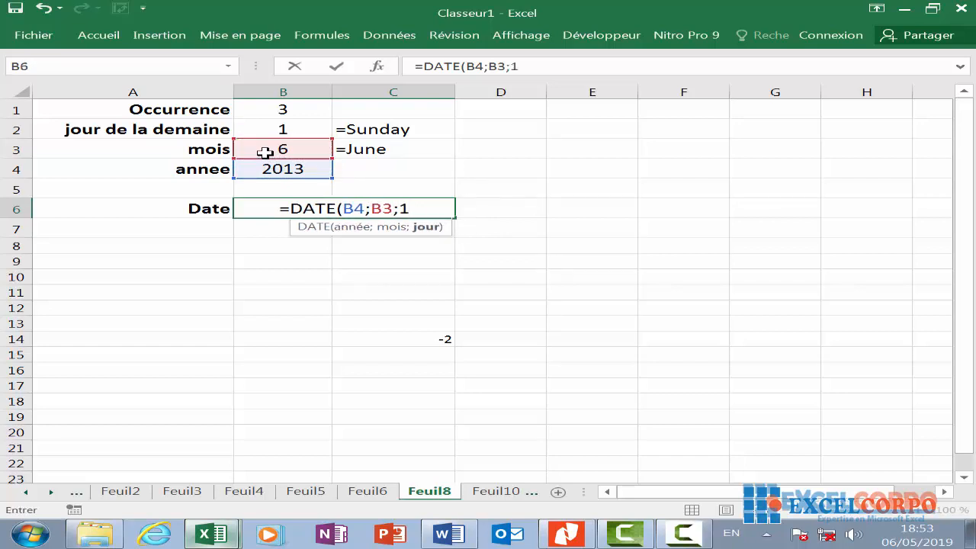
type(")")
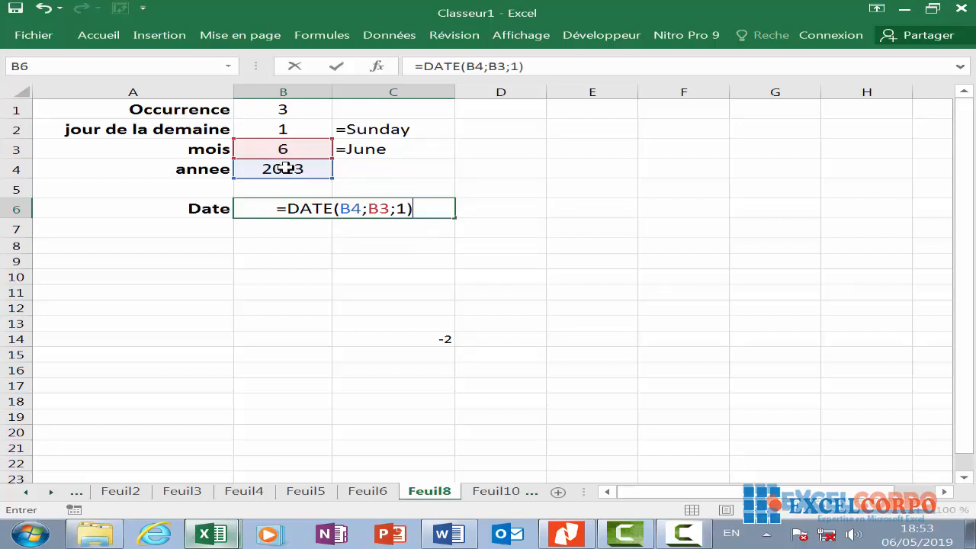
- Add an SI function to the B6 formula whose test compares B2< with JOURSEM of a DATE
type("+")
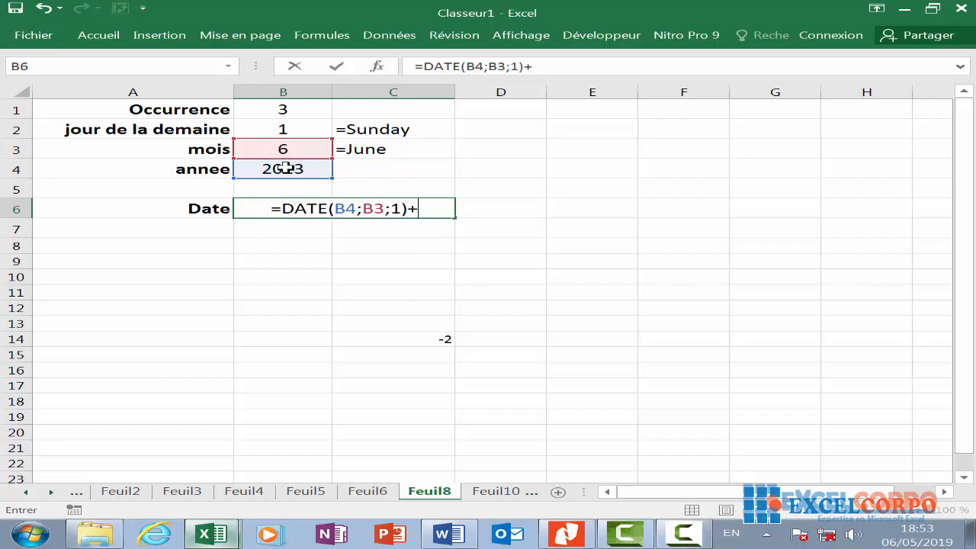
type("si")
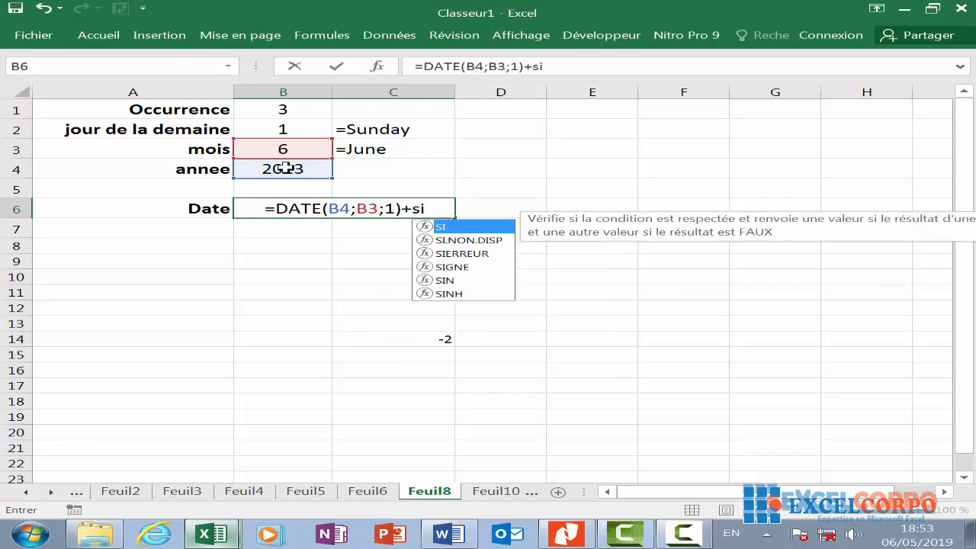
type("(")
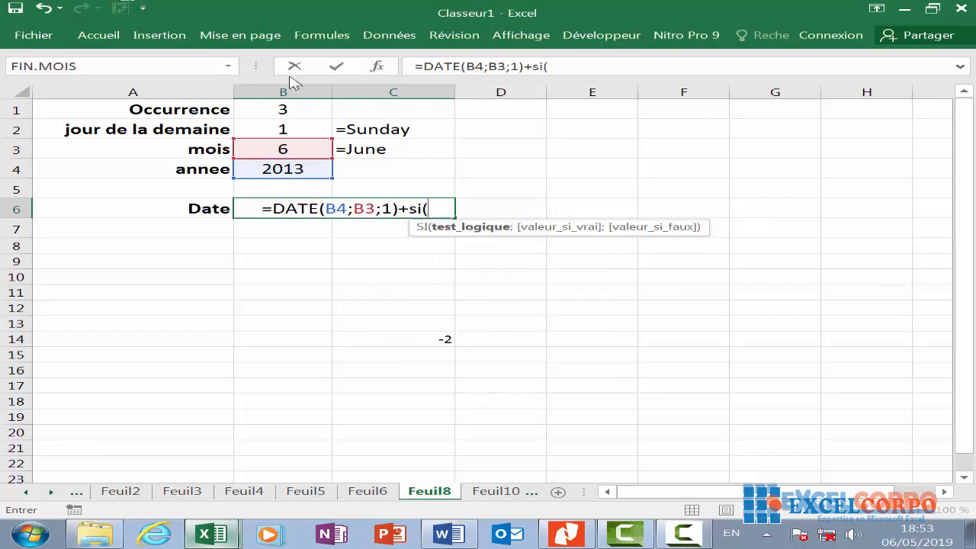
left_click(279, 128)
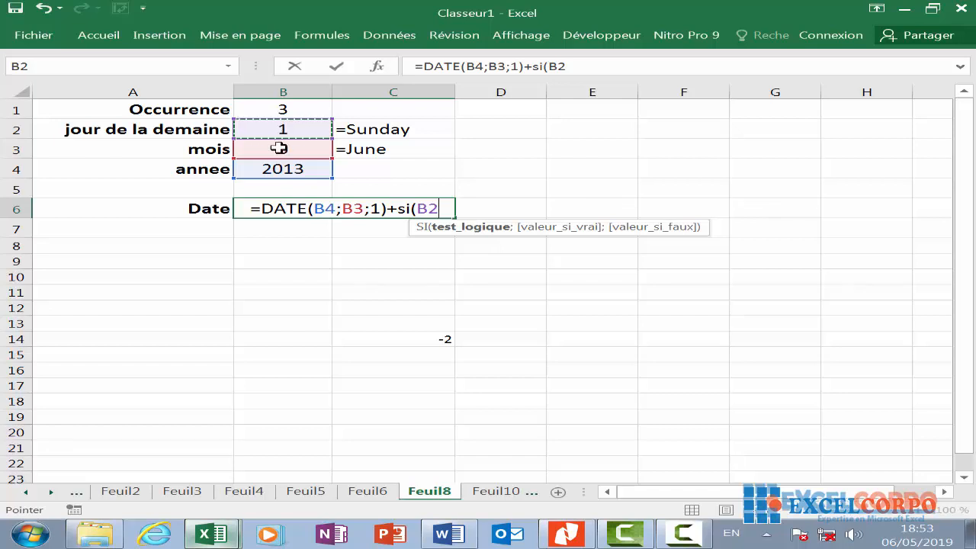
type("<")
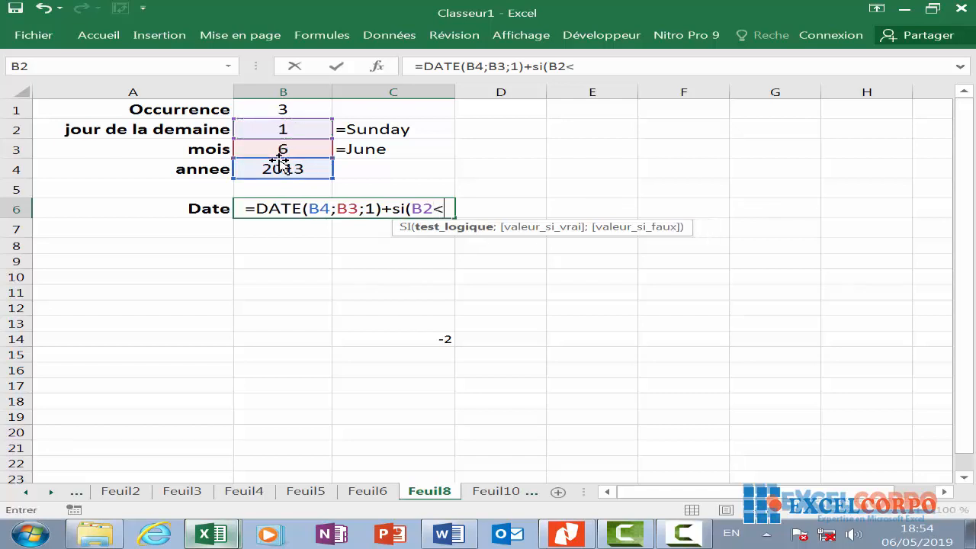
type("jou")
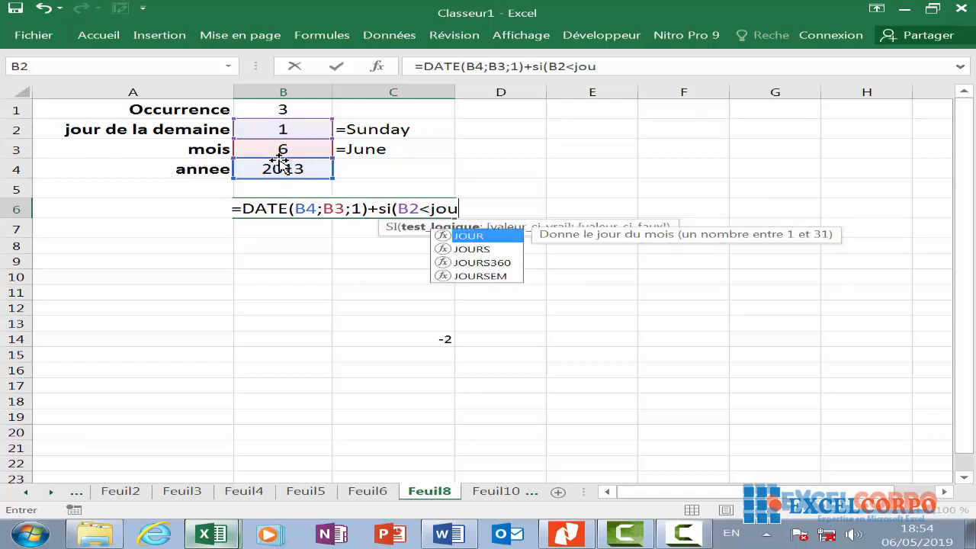
double_click(468, 272)
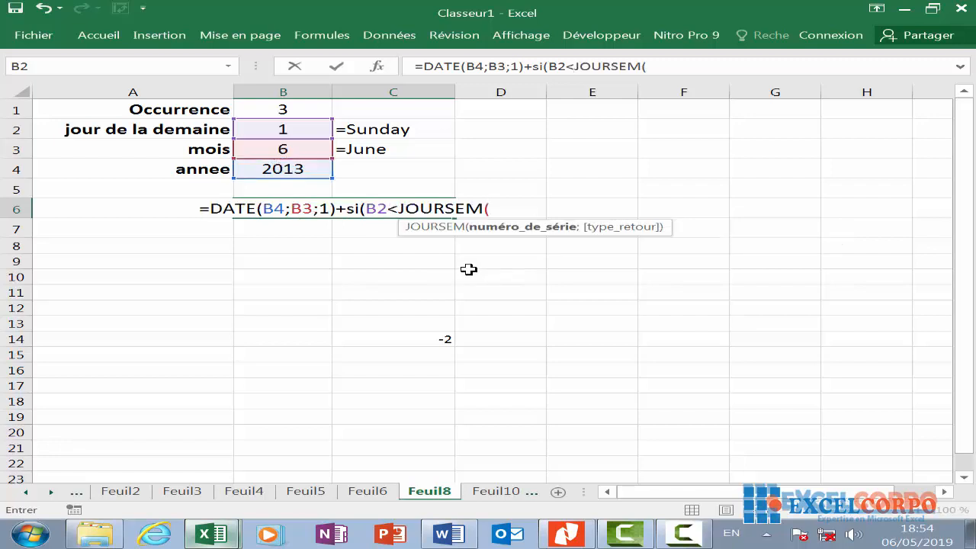
type("dat")
type("e")
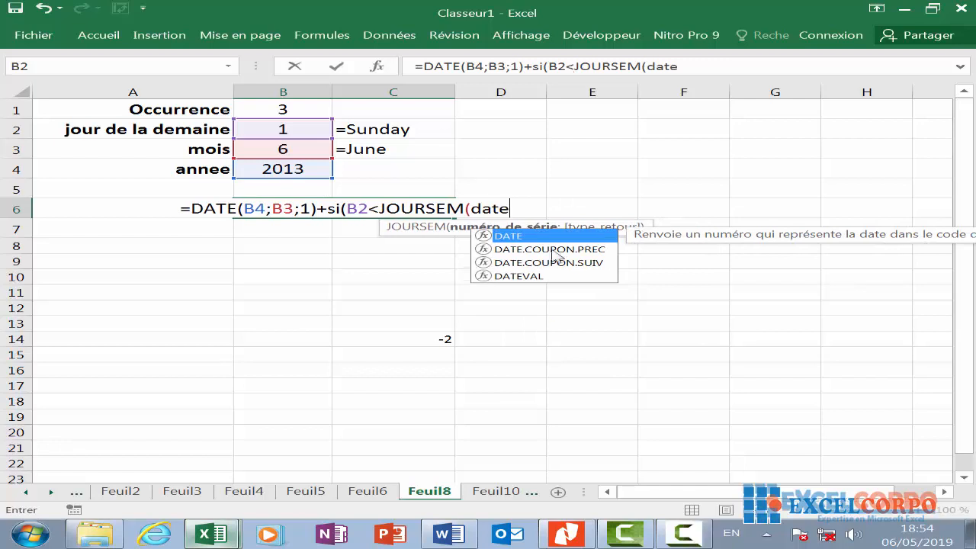
- Complete the SI condition in B6's formula as B2<JOURSEM(DATE(B4;B3;1)), using the year and month cells as references
double_click(604, 236)
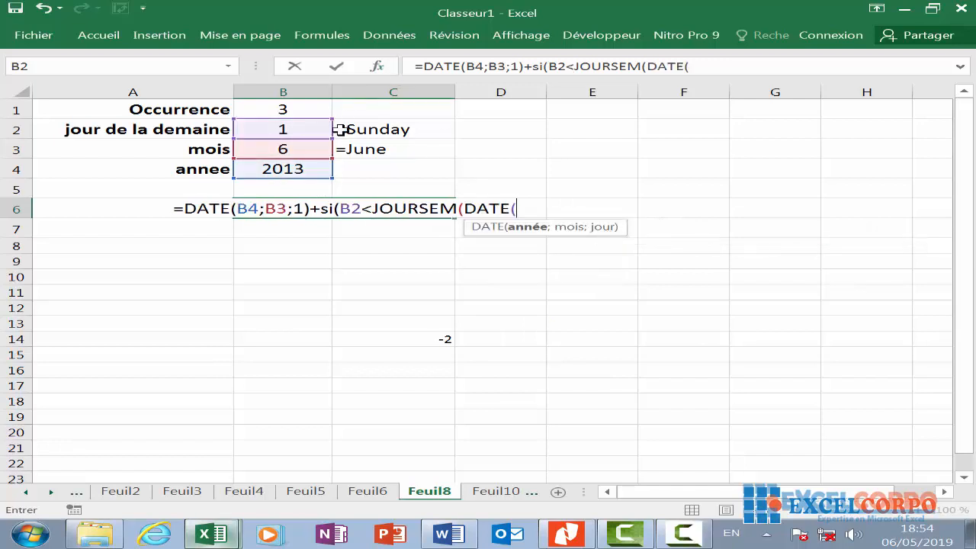
left_click(268, 171)
type(";")
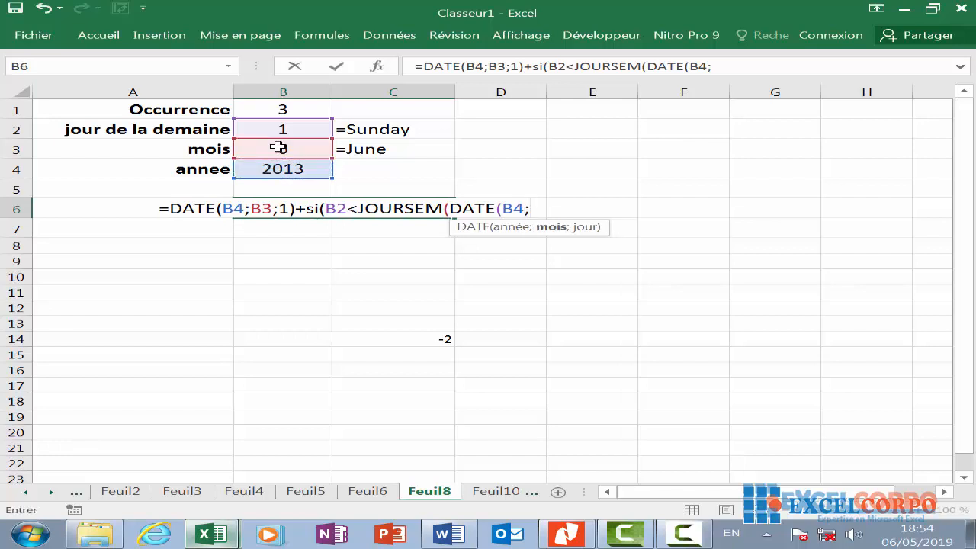
left_click(278, 149)
type(";")
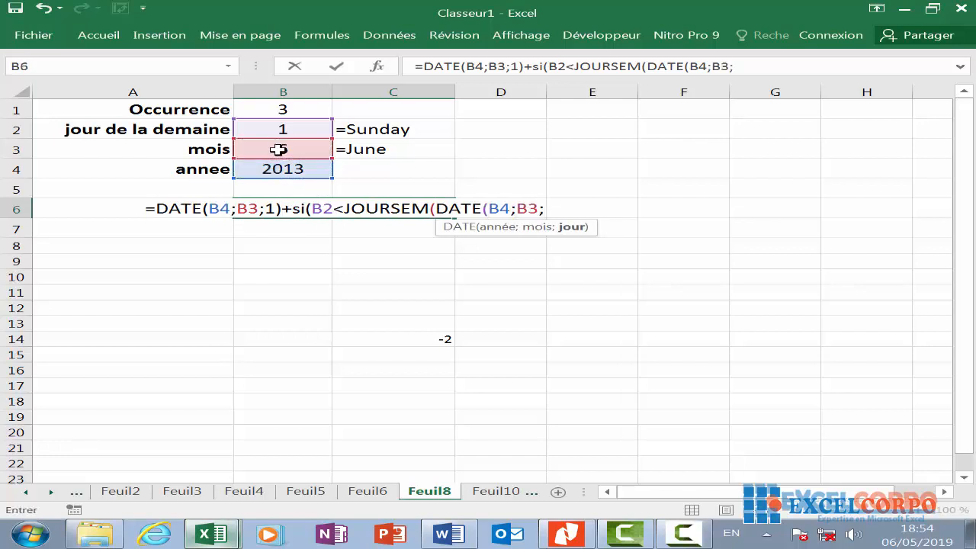
type("1")
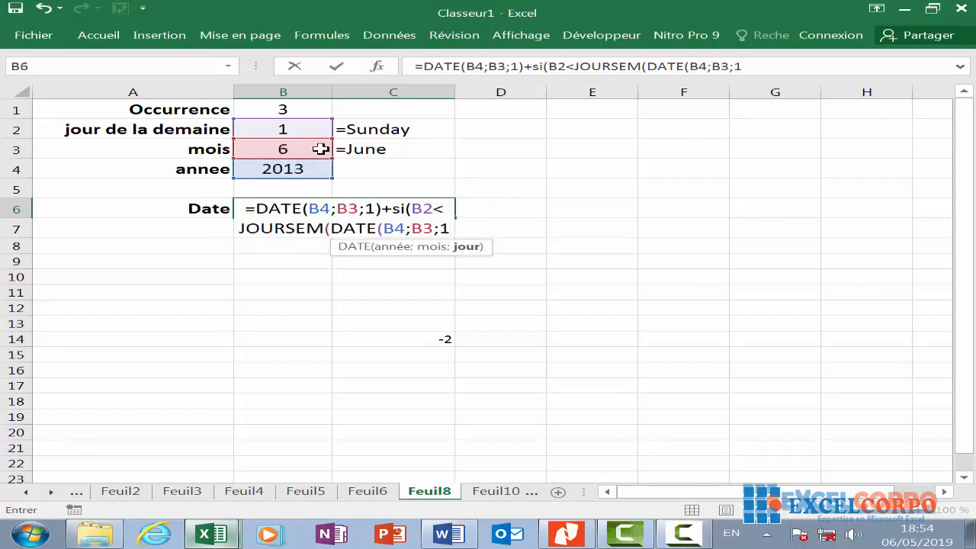
type(")0")
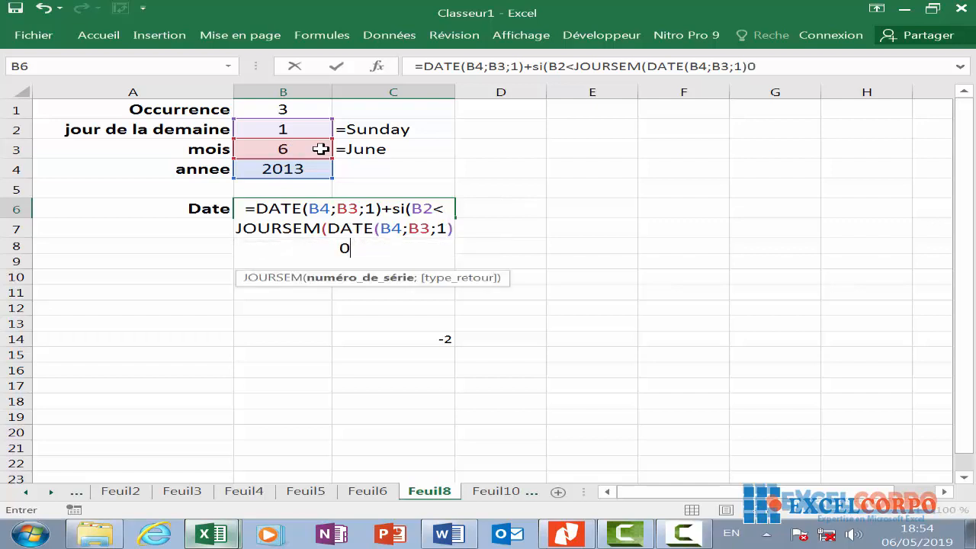
key("BackSpace")
type(")")
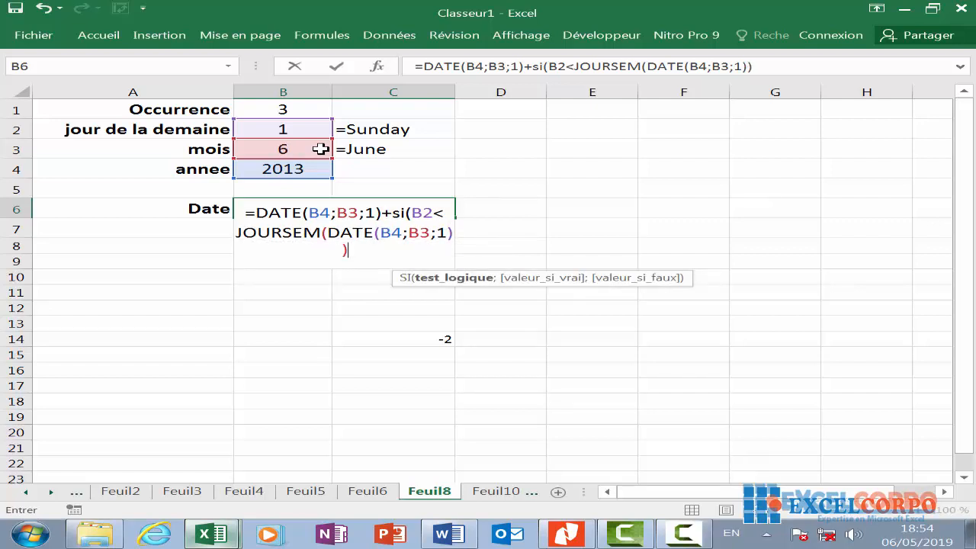
type(";")
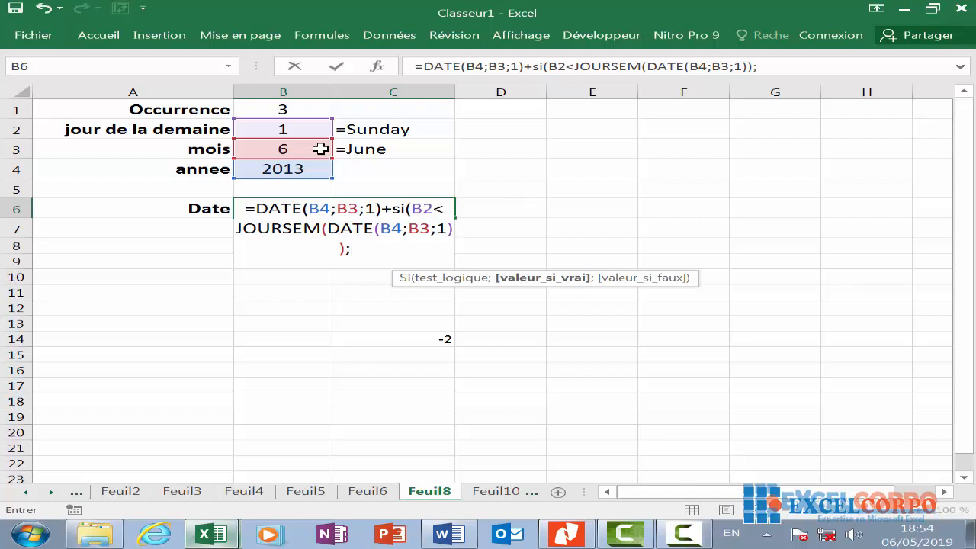
- Enter 7-JOURSEM(DATE(B4;B3;1))+B2 as the SI function's value-if-true argument in the B6 formula
type("7-jo")
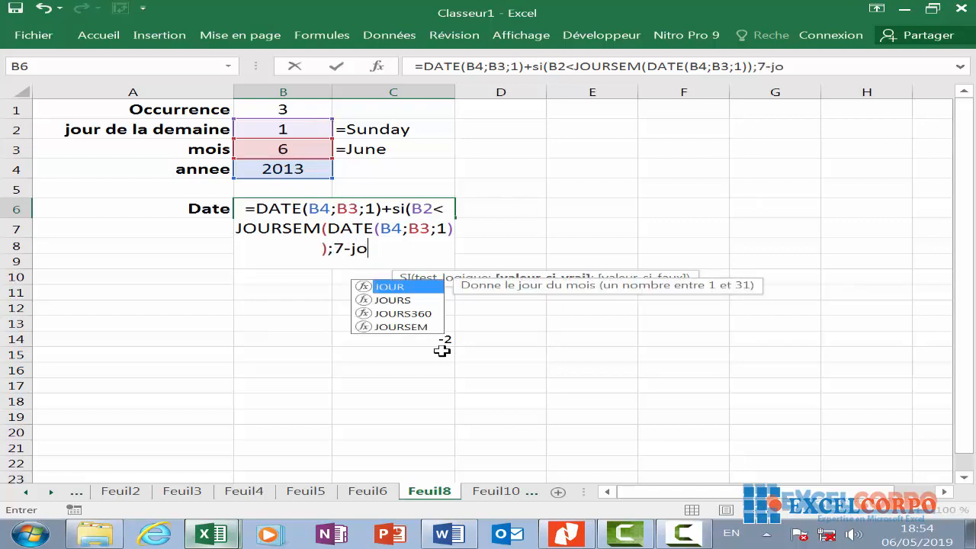
double_click(436, 329)
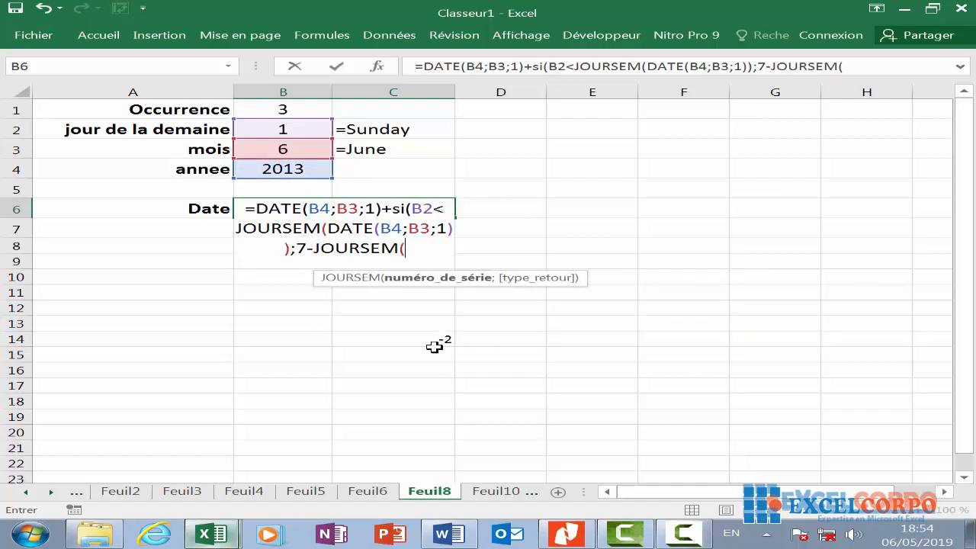
type("date")
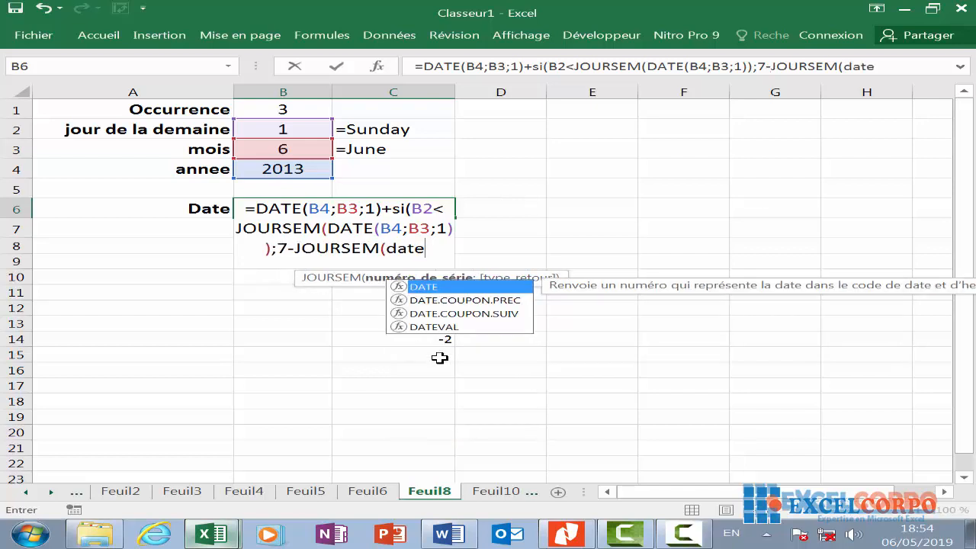
type("(")
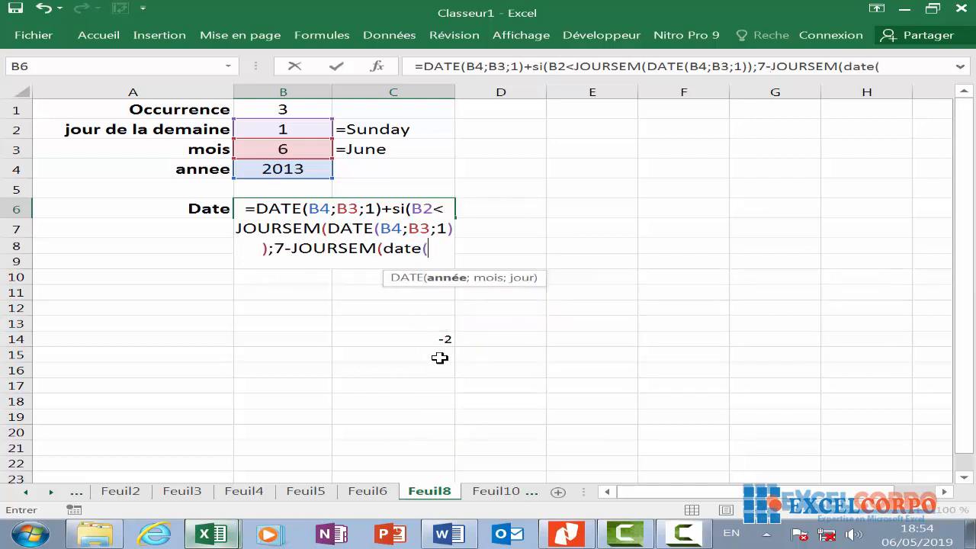
left_click(279, 171)
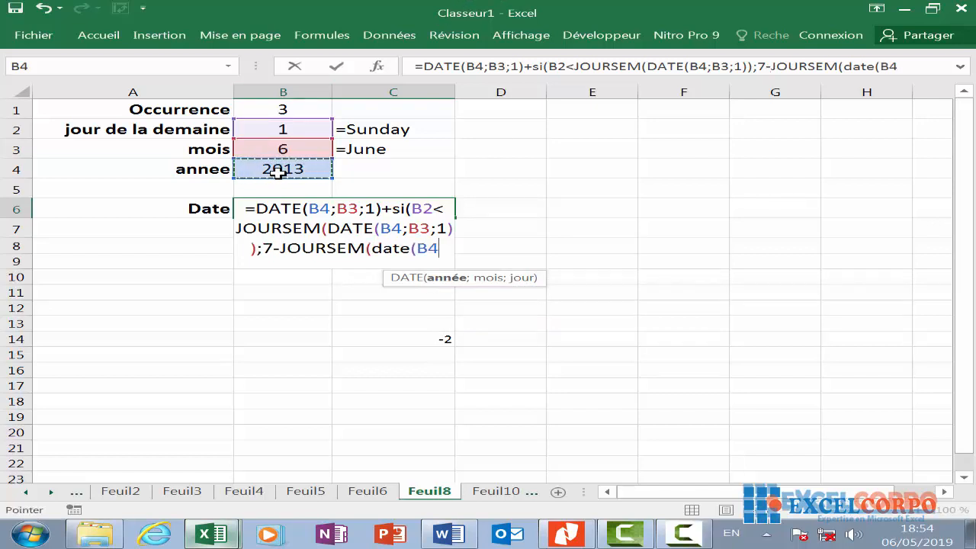
type(";")
left_click(293, 152)
type(";")
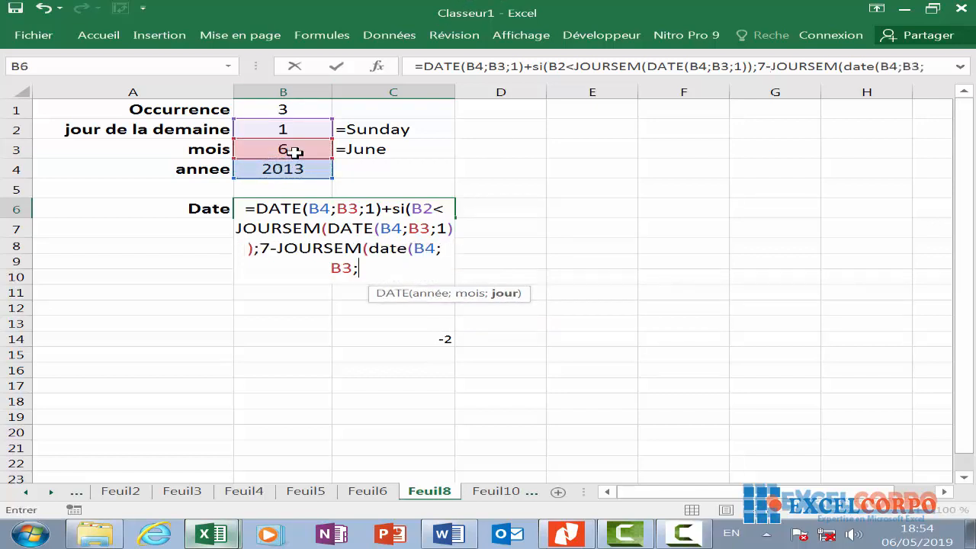
type("1")
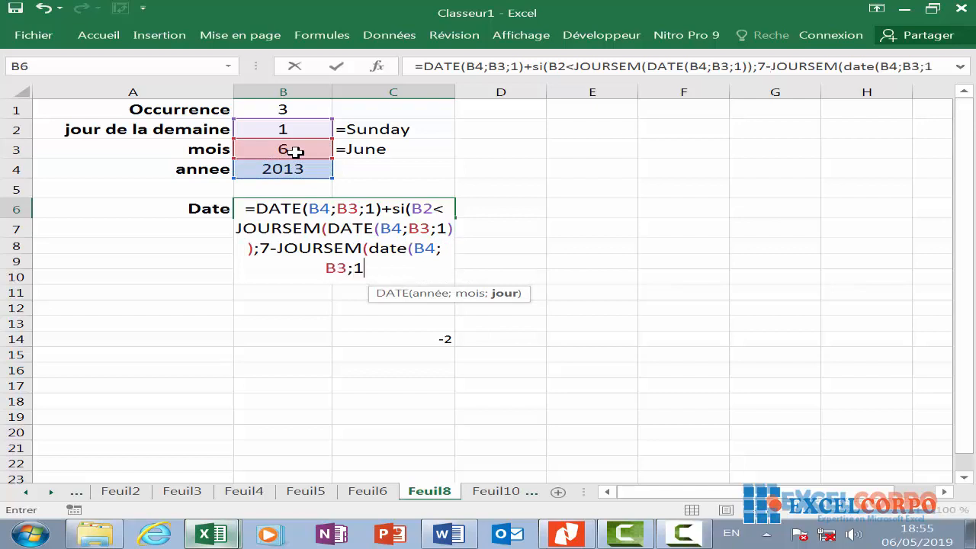
type("))")
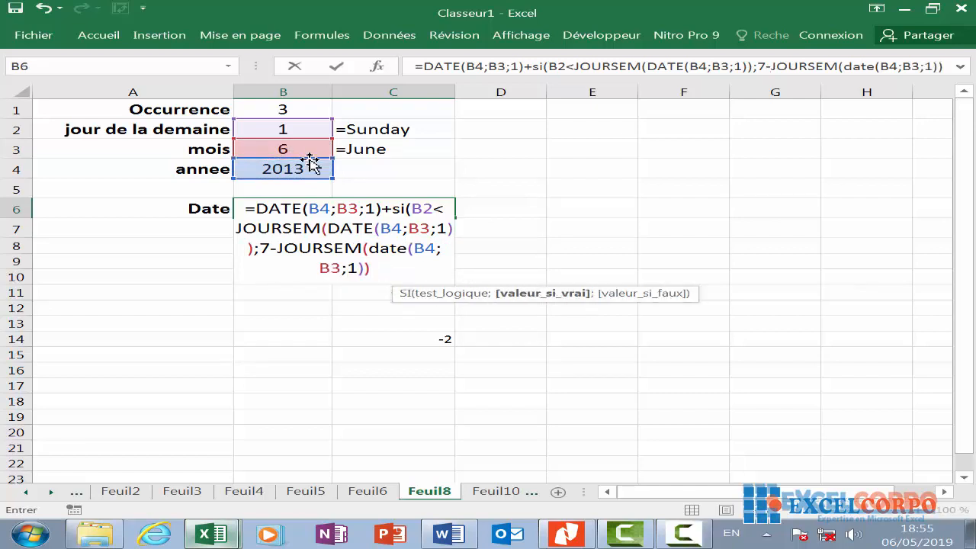
type("+")
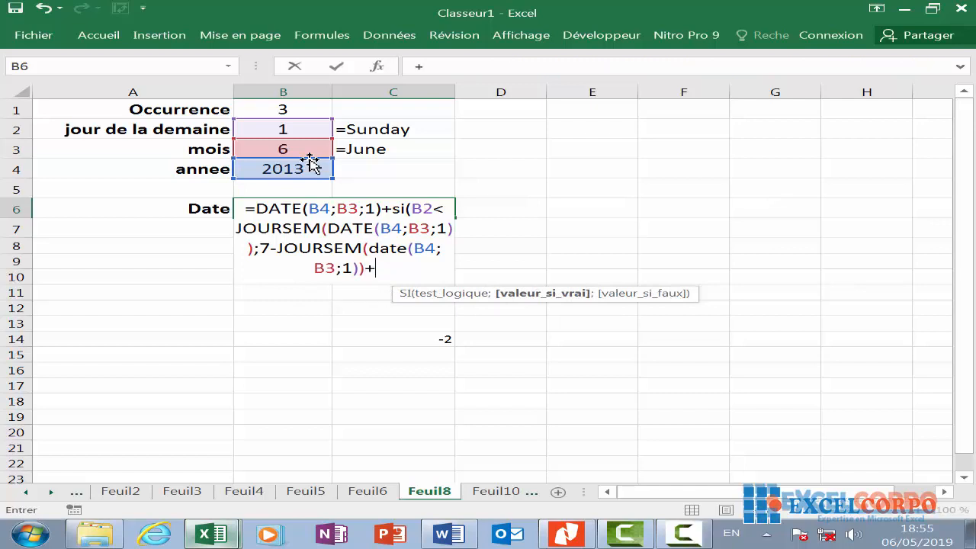
left_click(317, 131)
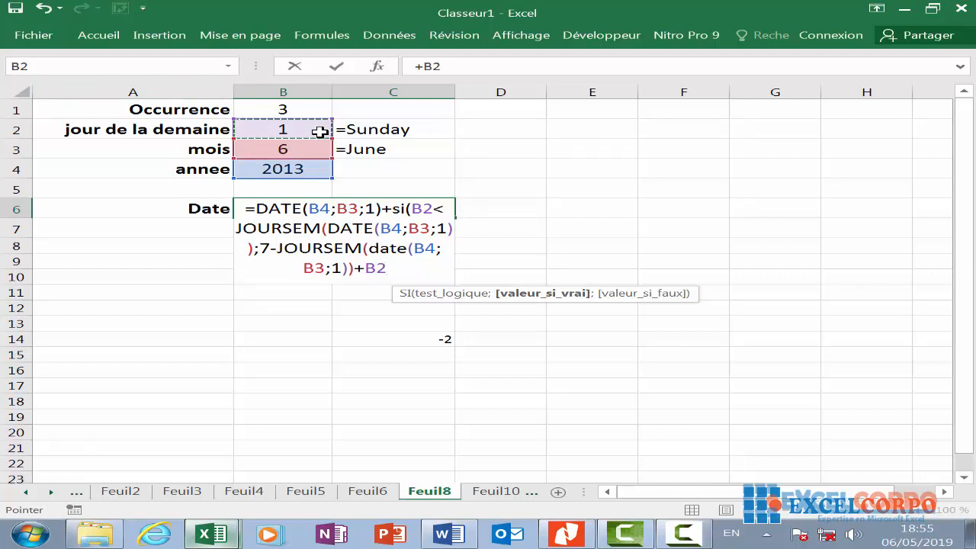
type(";")
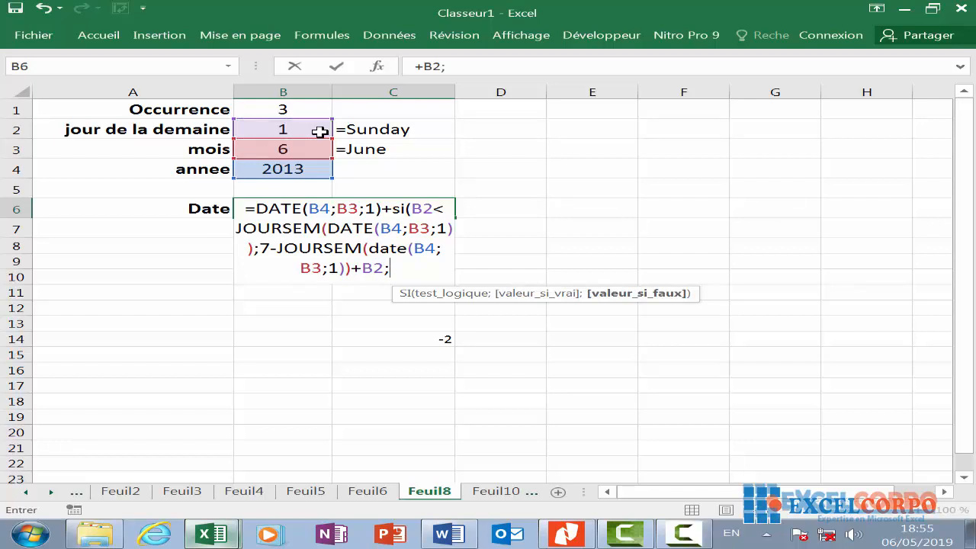
- Enter B2-JOURSEM(DATE(B4;B3;1)) as the SI function's value-if-false argument and close the function
left_click(322, 127)
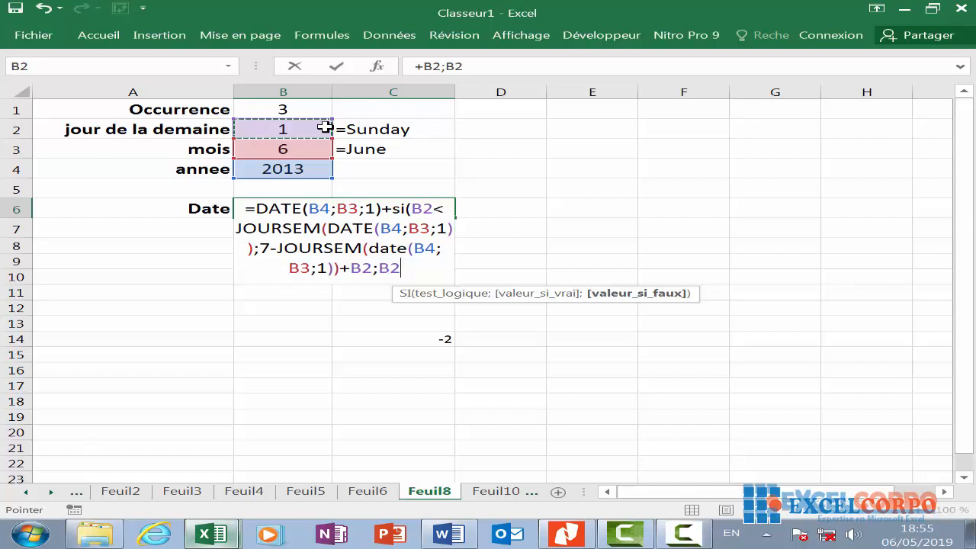
type("-jou")
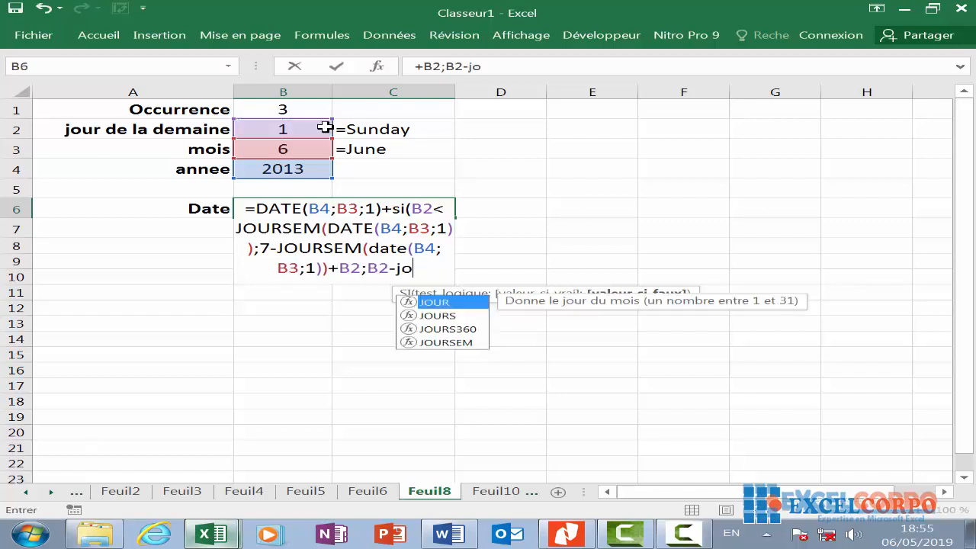
double_click(442, 342)
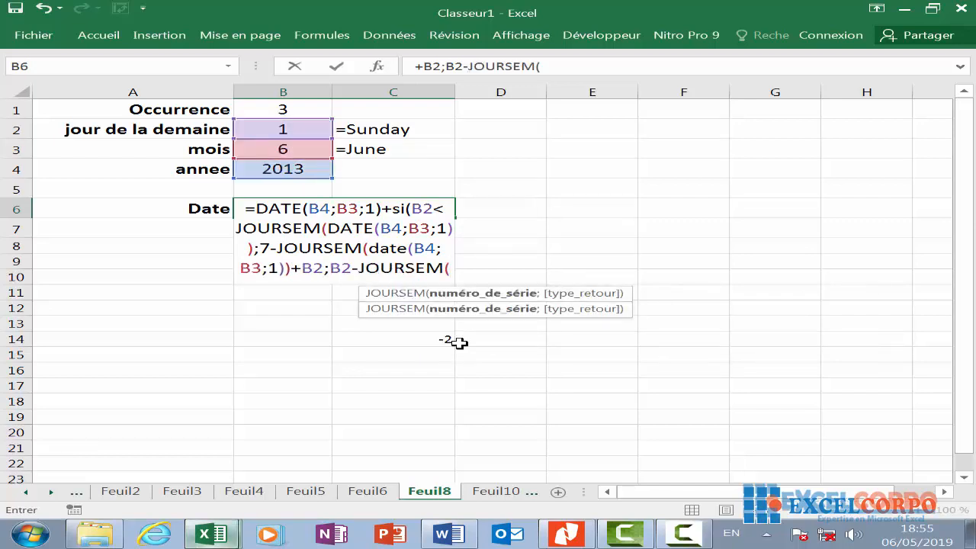
type("datr")
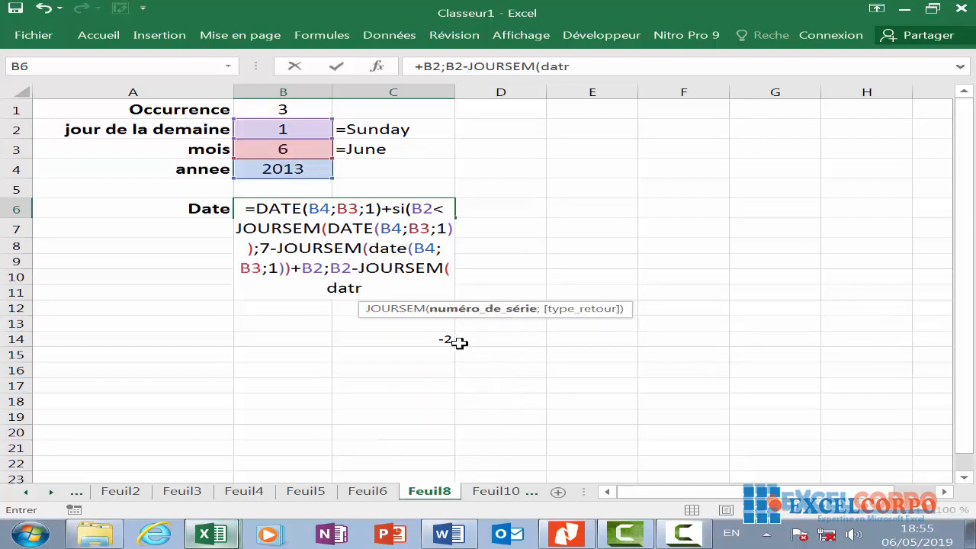
key("BackSpace")
type("e")
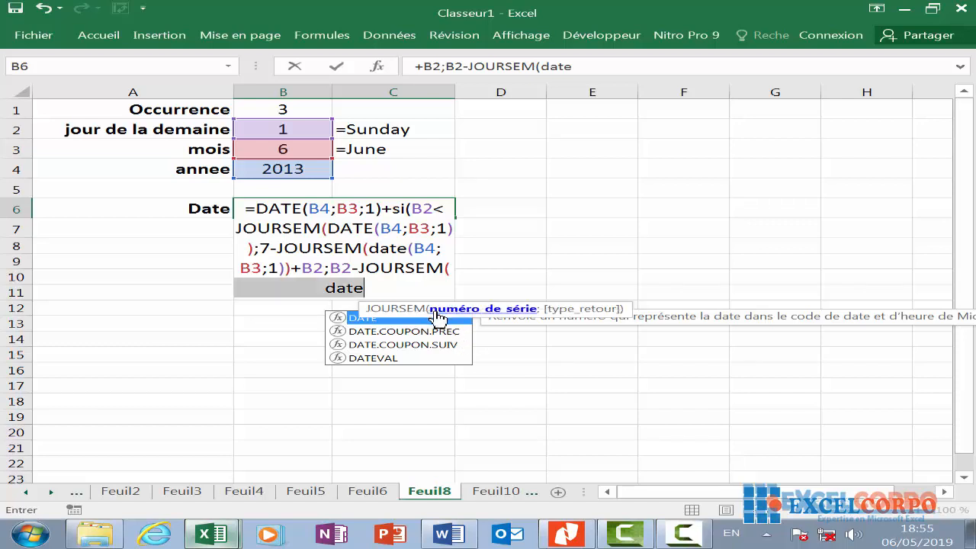
double_click(437, 318)
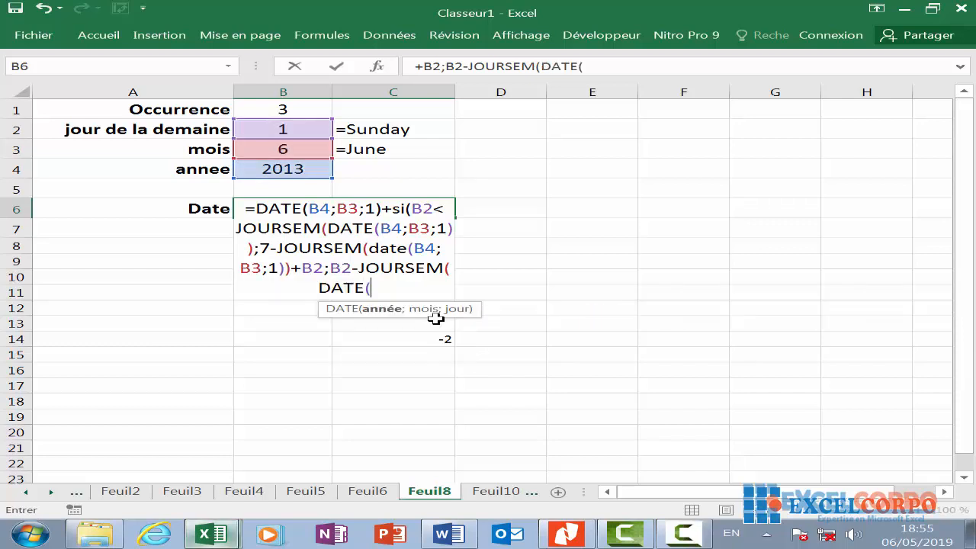
left_click(312, 168)
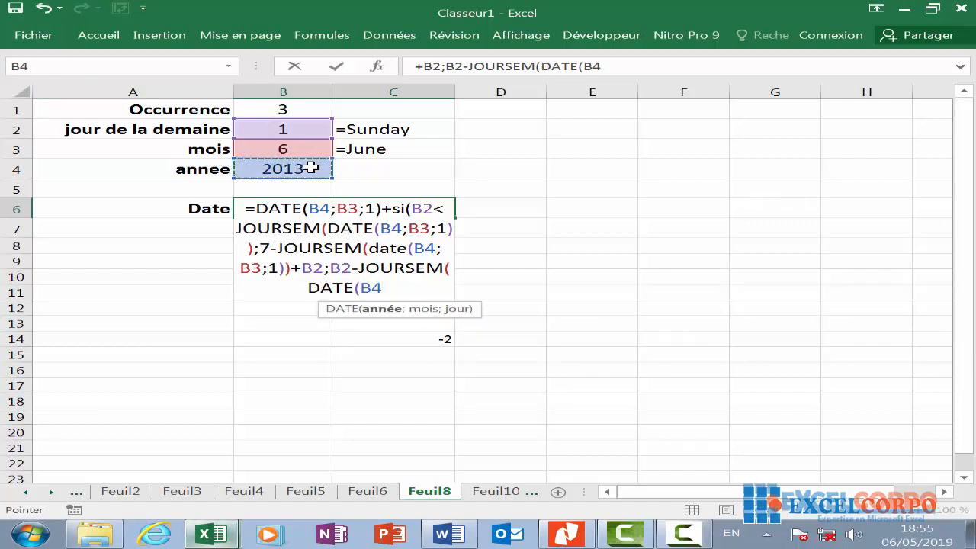
type(";")
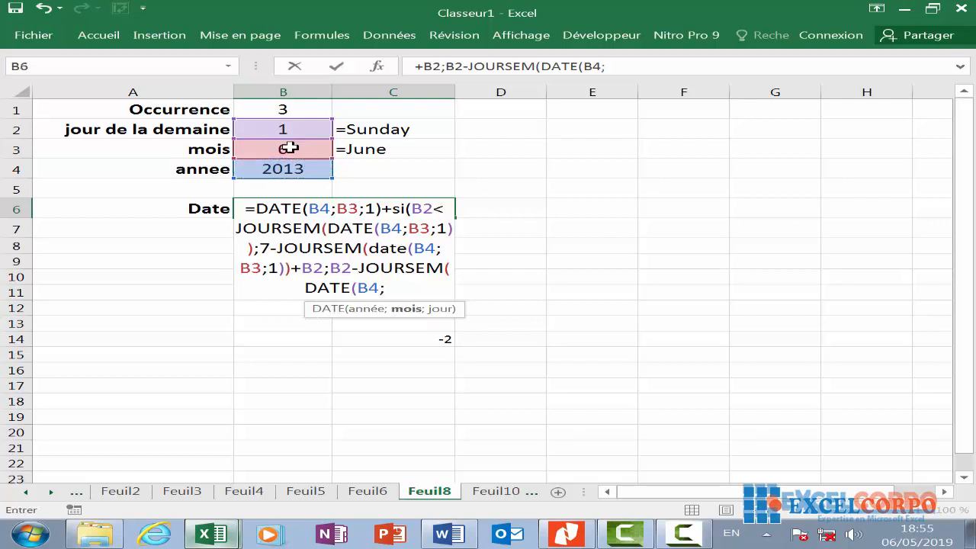
left_click(290, 148)
type(";")
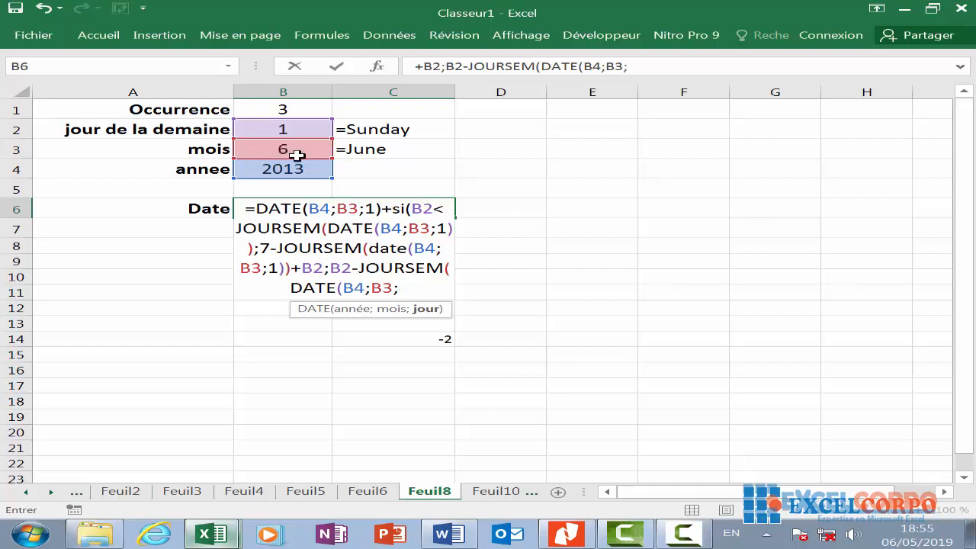
type("1")
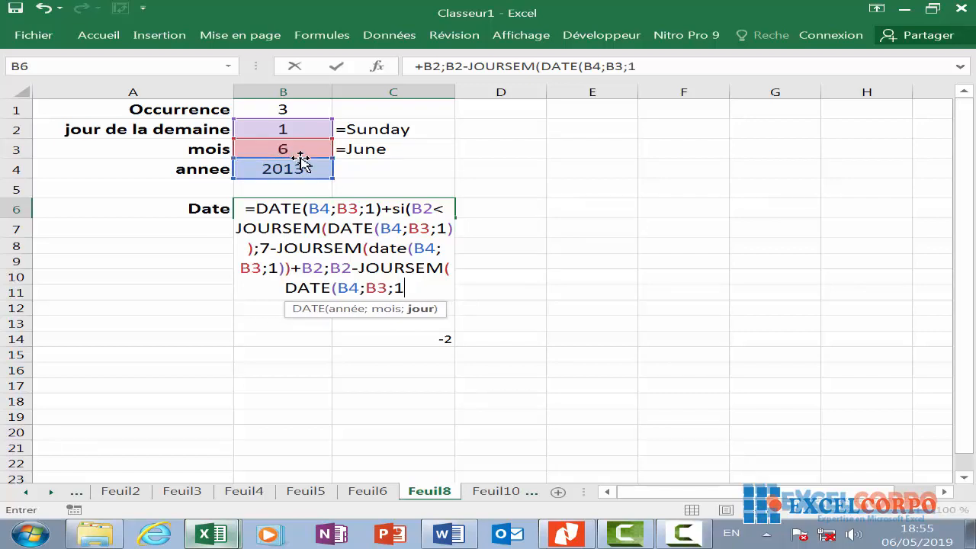
type(")0")
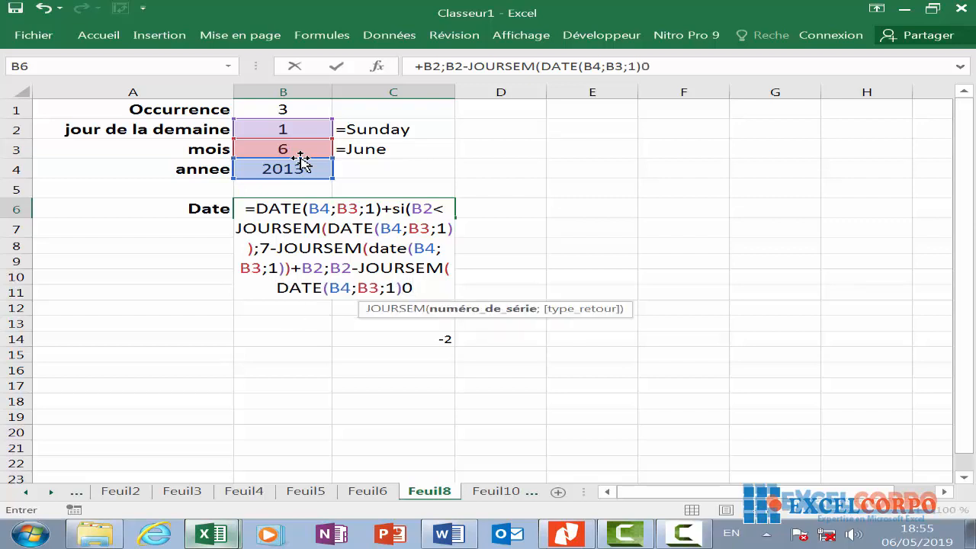
key("BackSpace")
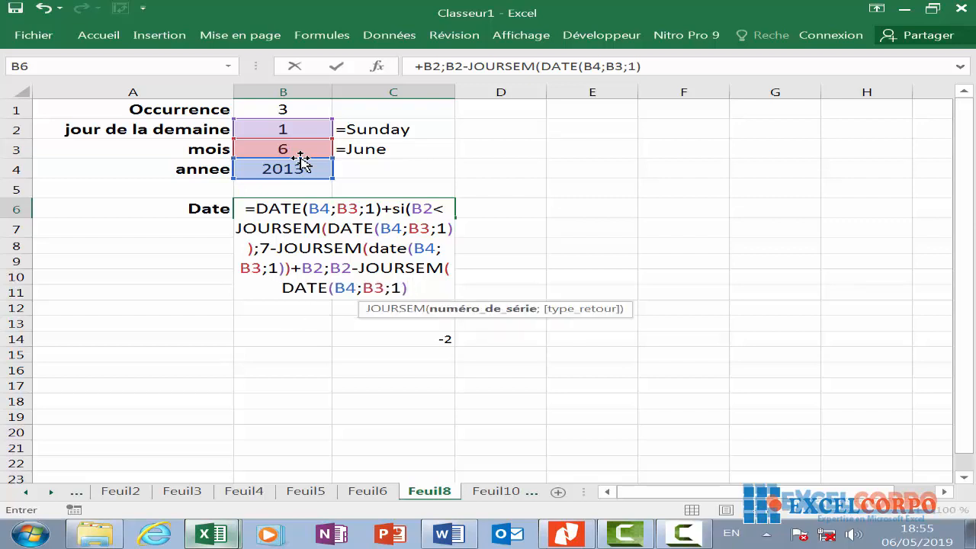
type("))")
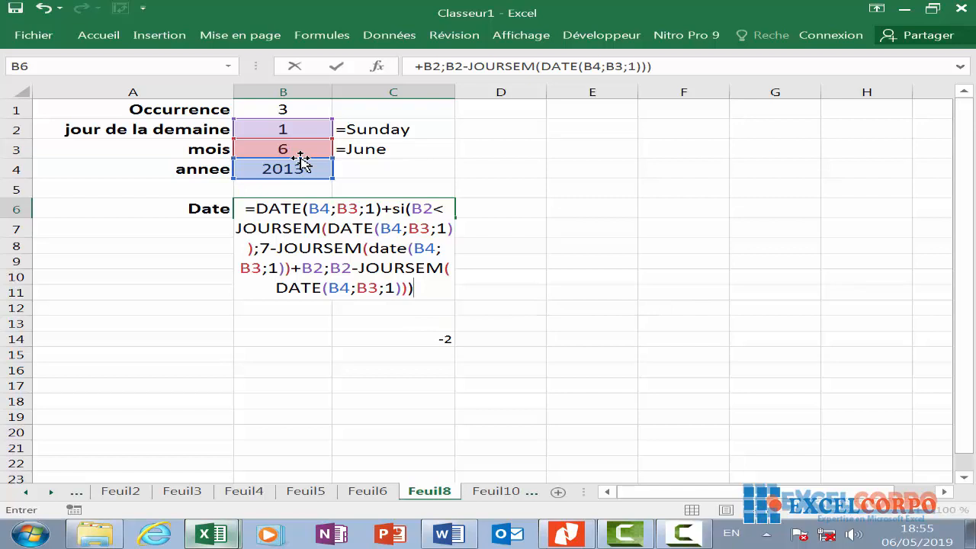
- Finish the B6 formula by appending +(B1-1)*7, using the occurrence cell as reference, and enter it
type("+")
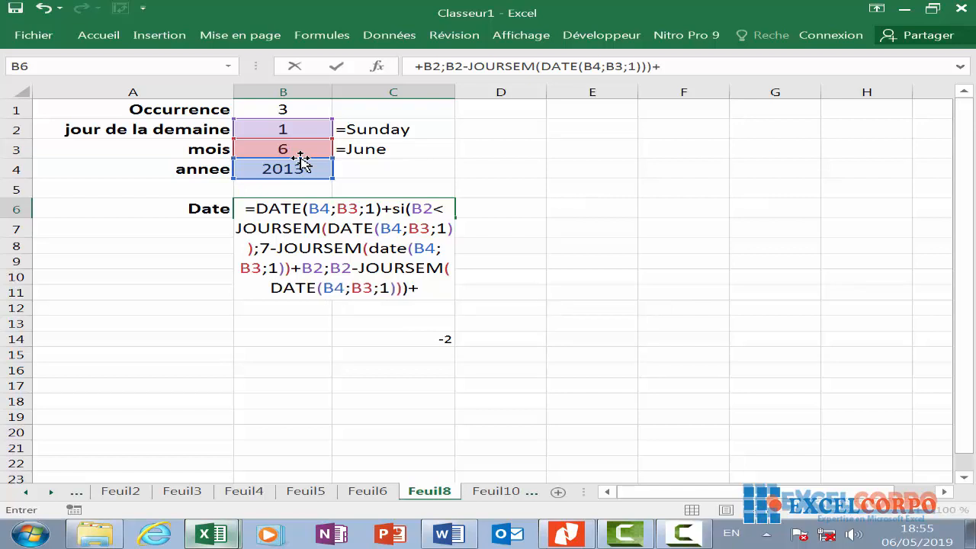
type("(")
left_click(281, 104)
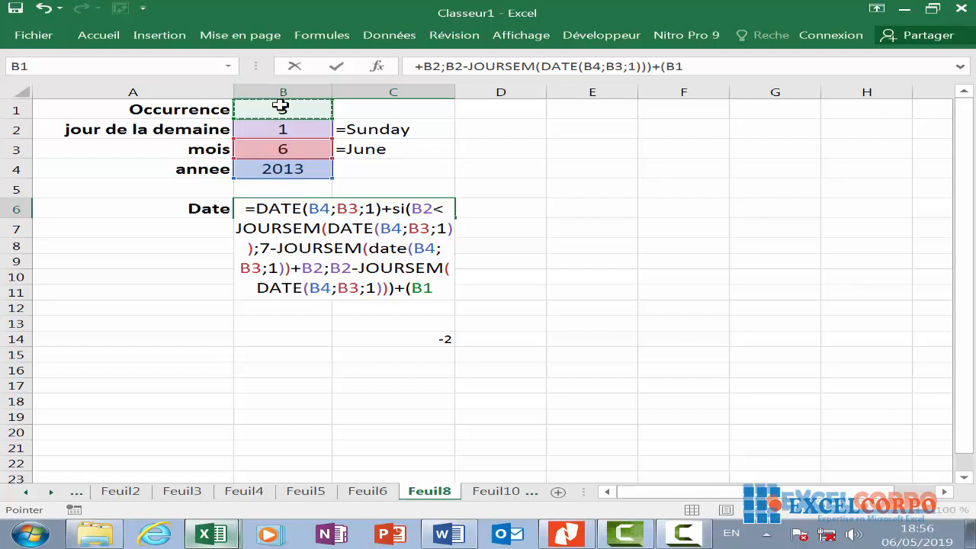
type("=")
key("BackSpace")
type("-1")
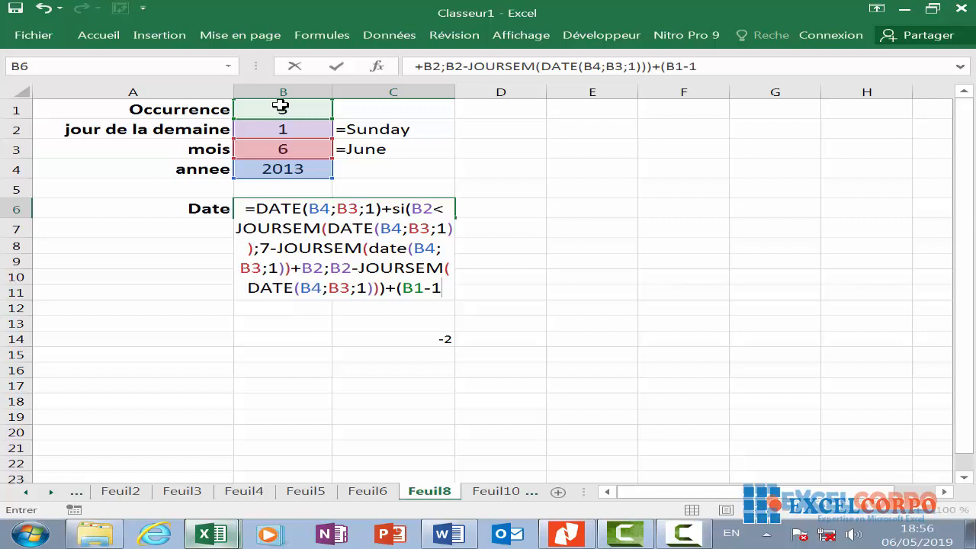
type(")")
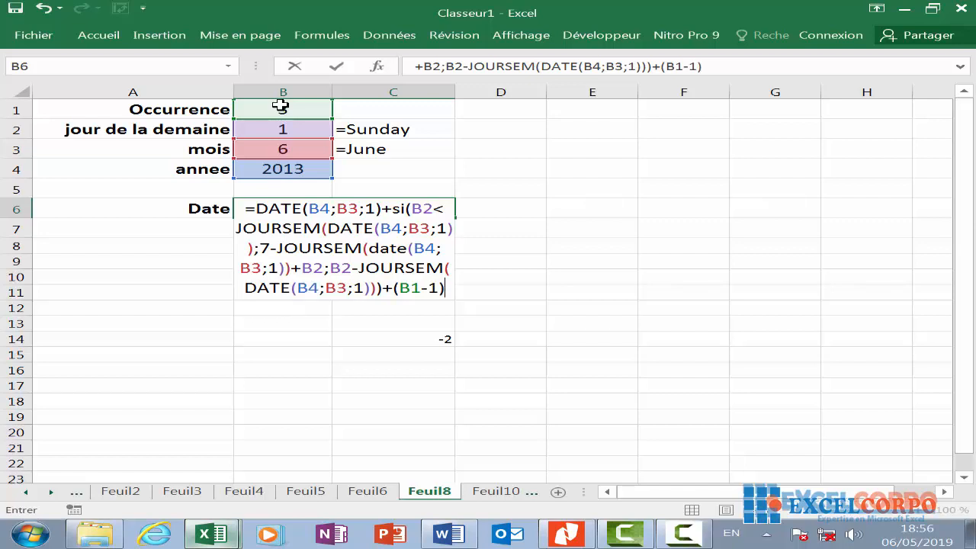
type("*")
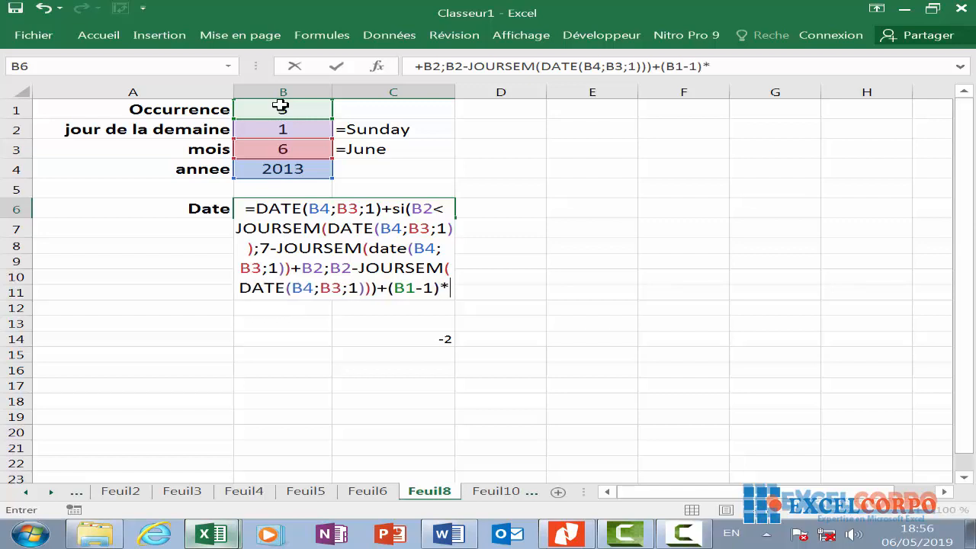
type("7")
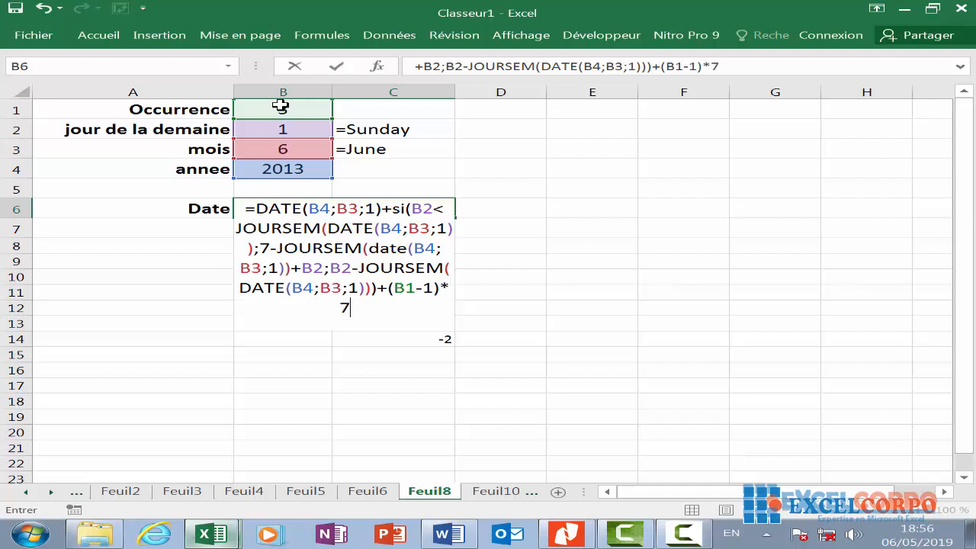
key("Return")
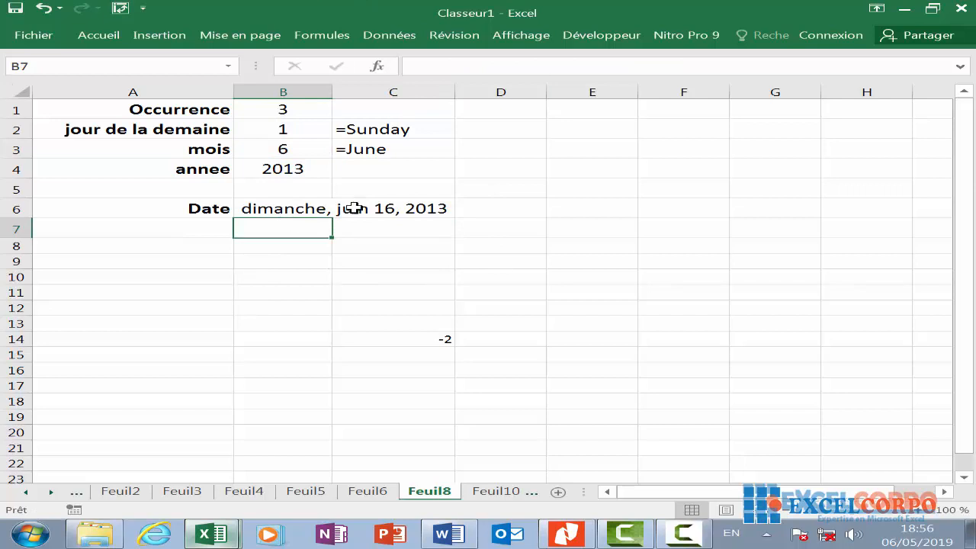
key("Up")
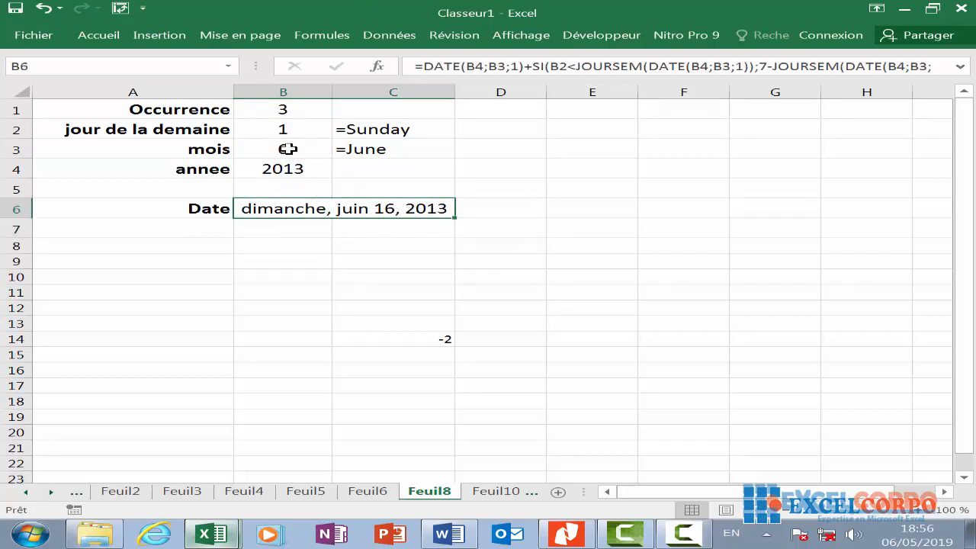
- Set the occurrence in B1 to 5 to test the date formula
left_click(298, 110)
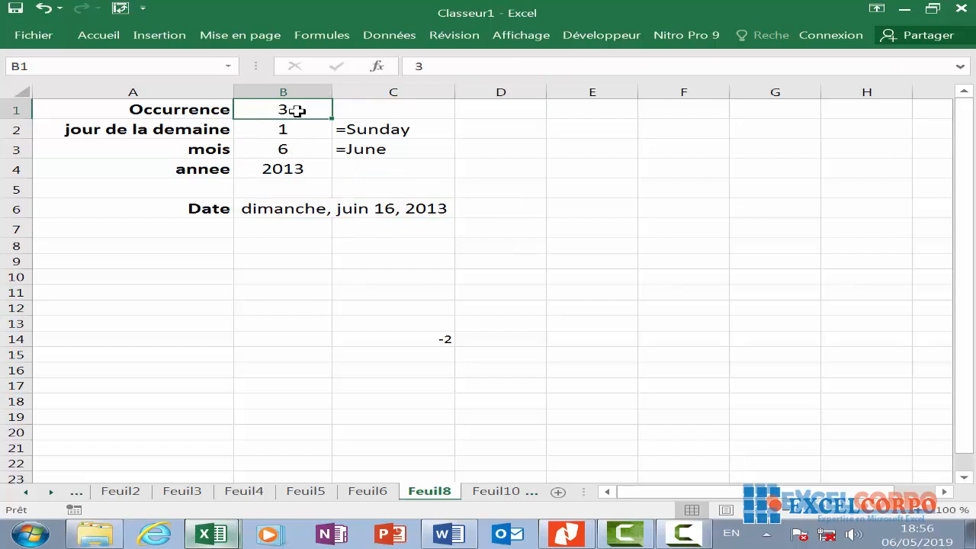
type("5")
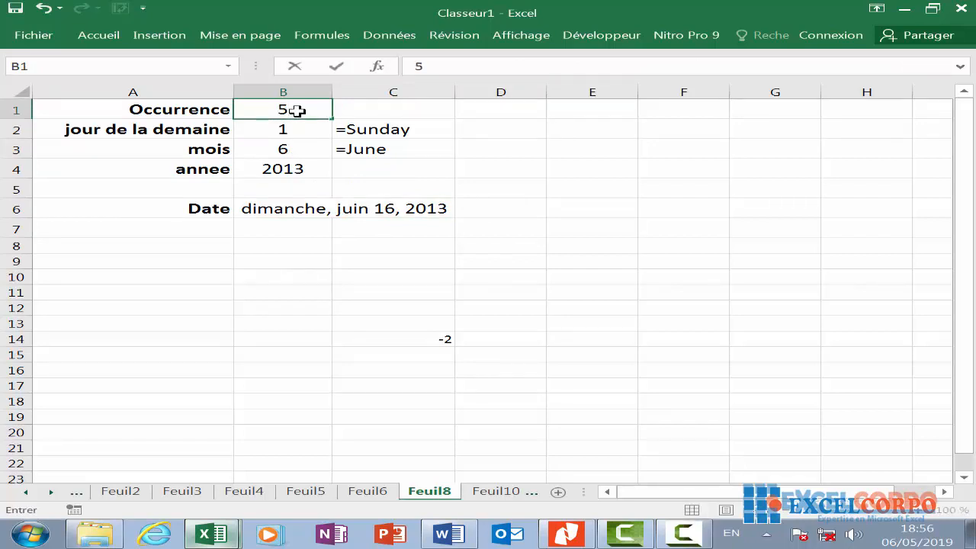
key("Return")
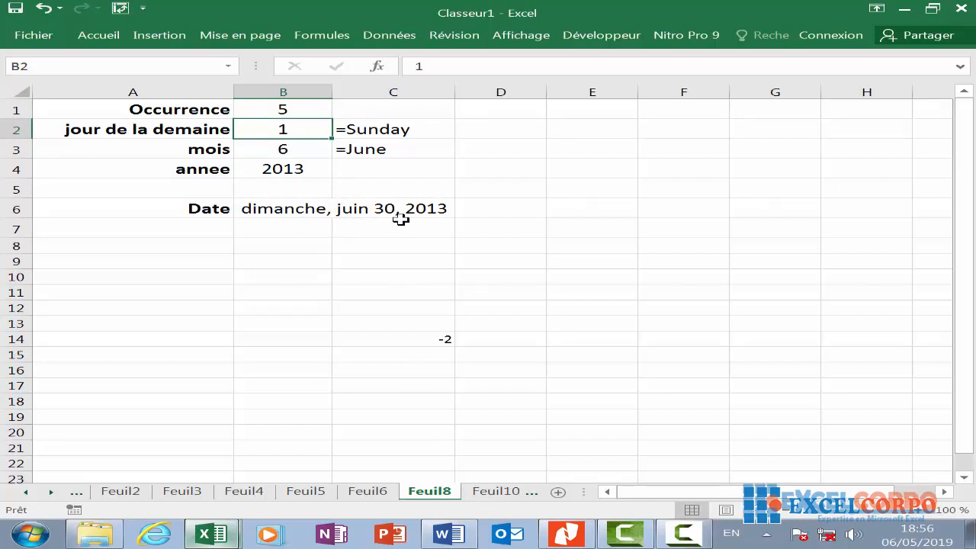
- Set the occurrence in B1 to 9 and widen column C so the full date fits in B6
left_click(308, 106)
type("9")
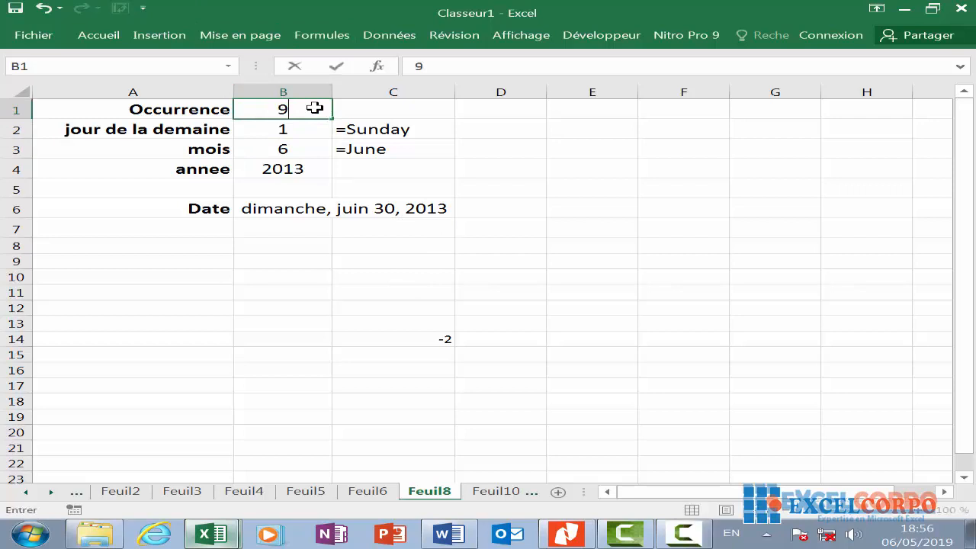
key("Return")
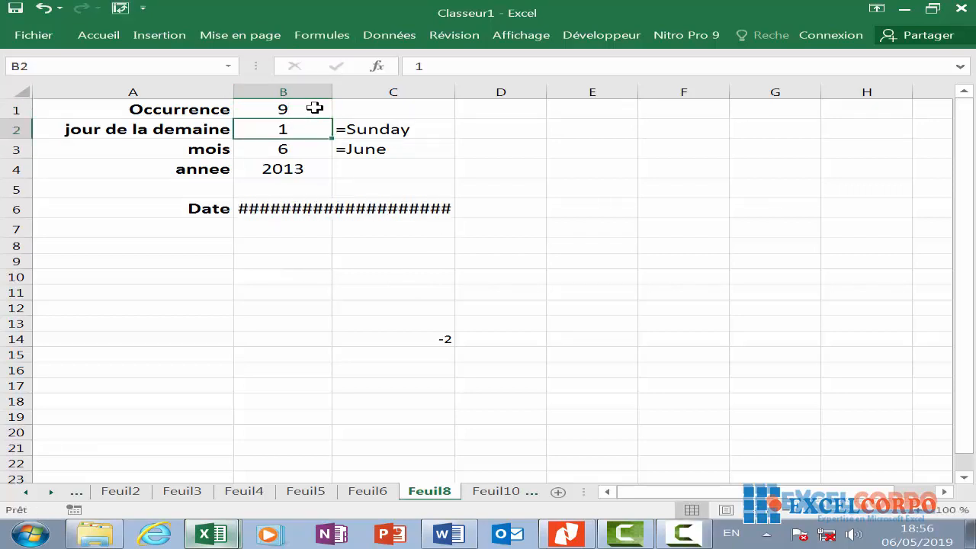
left_click_drag(456, 93, 494, 90)
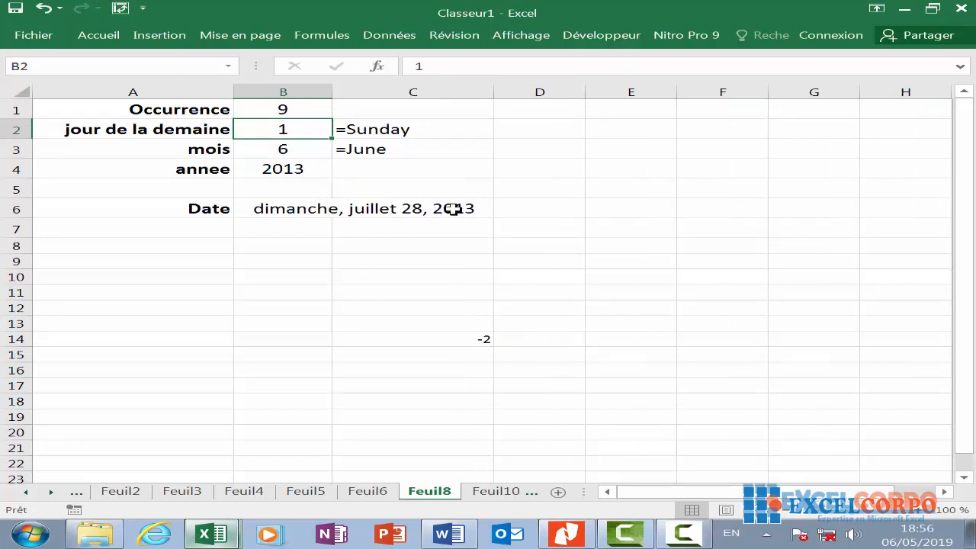
left_click(688, 542)
left_click(894, 480)
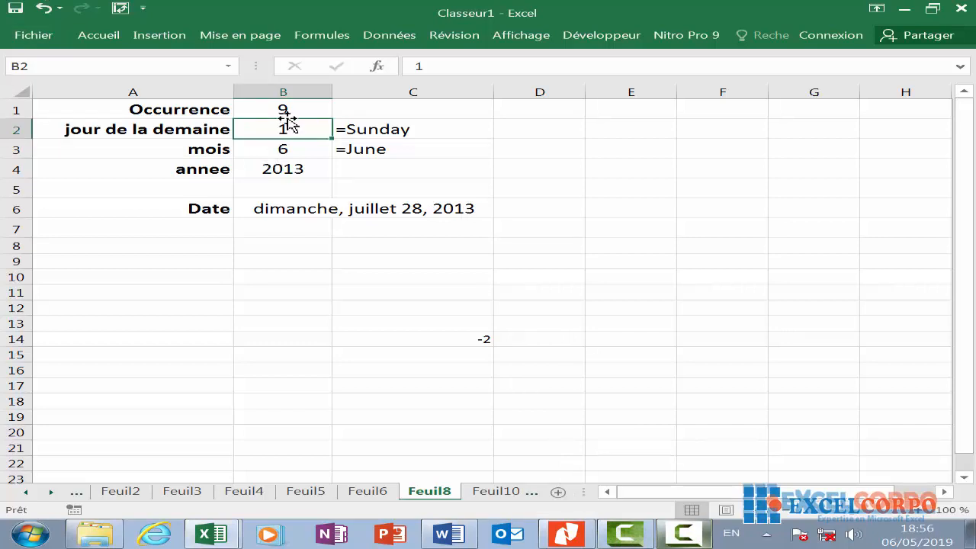
left_click(288, 110)
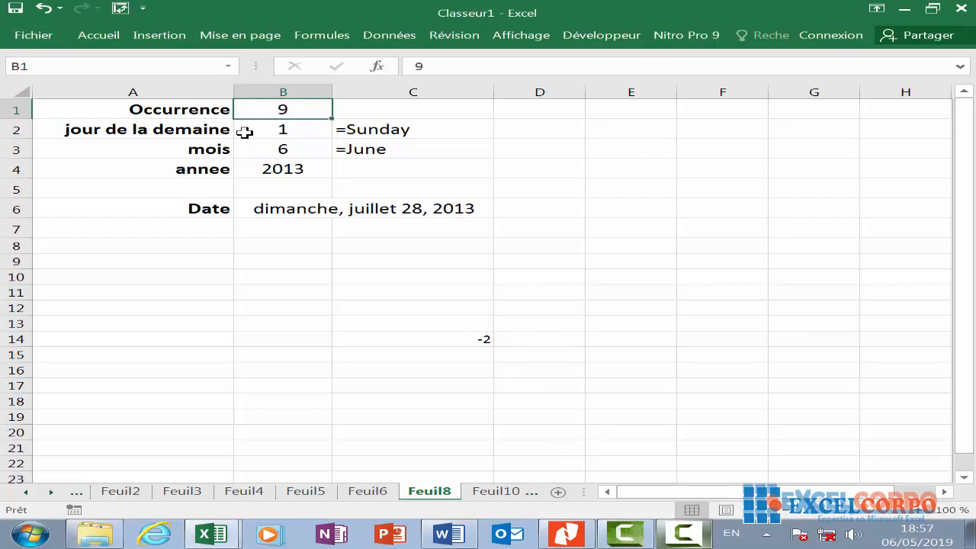
left_click(284, 134)
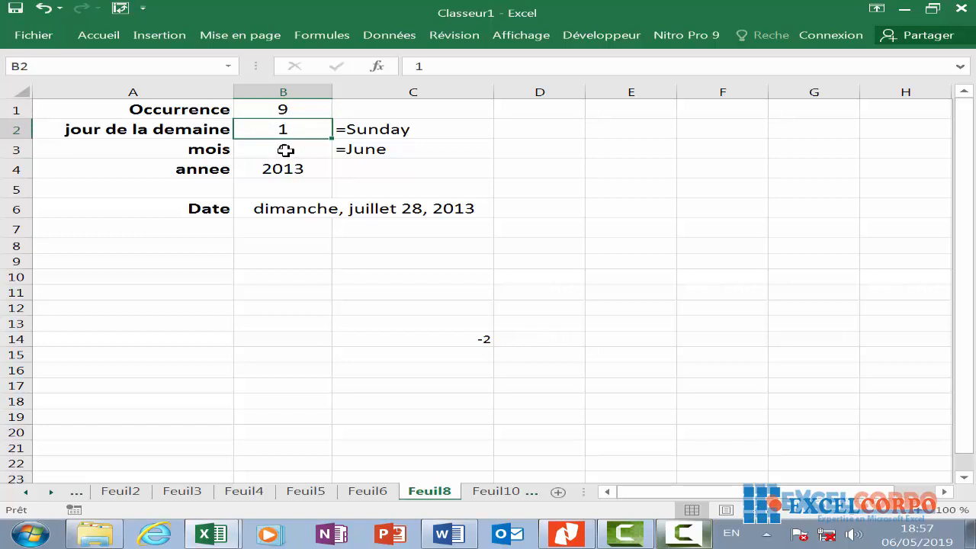
left_click(286, 150)
left_click(284, 169)
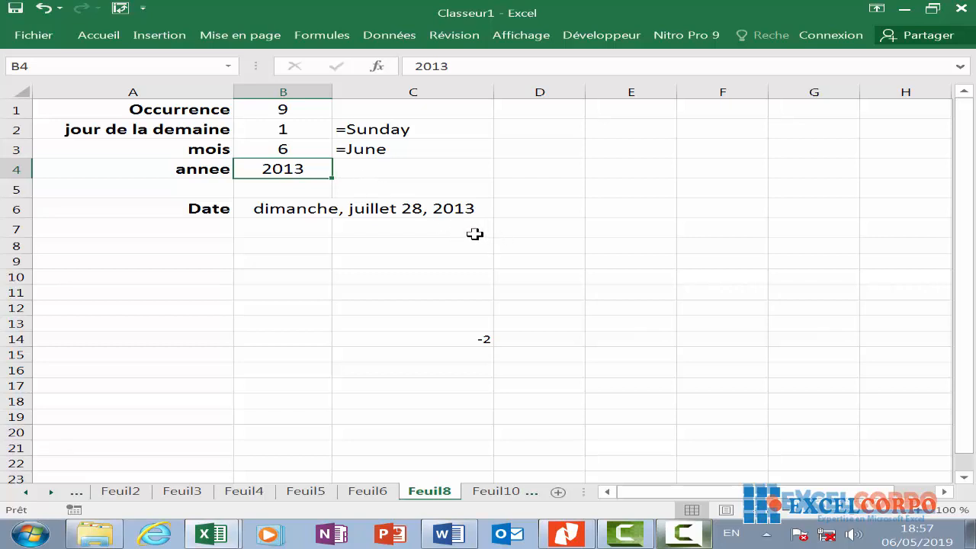
left_click(690, 535)
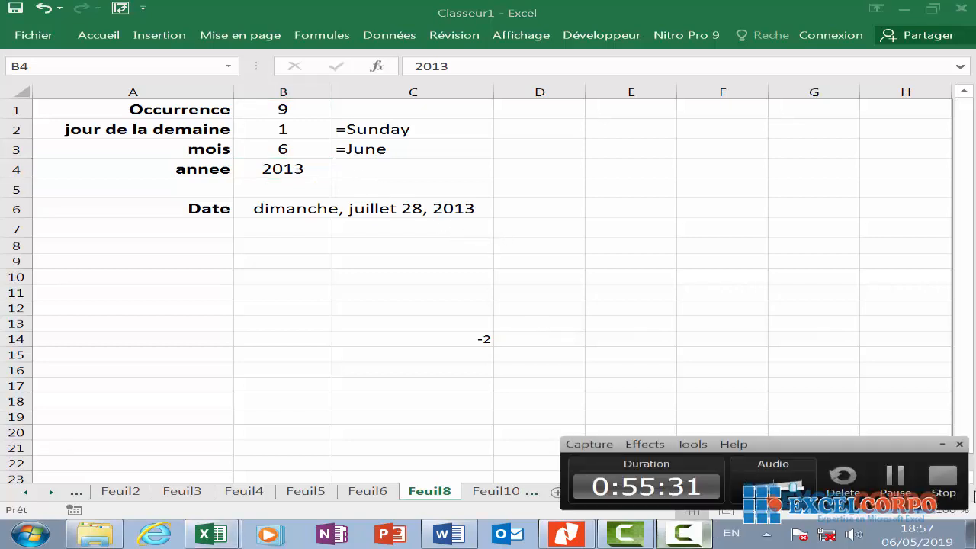
left_click(895, 476)
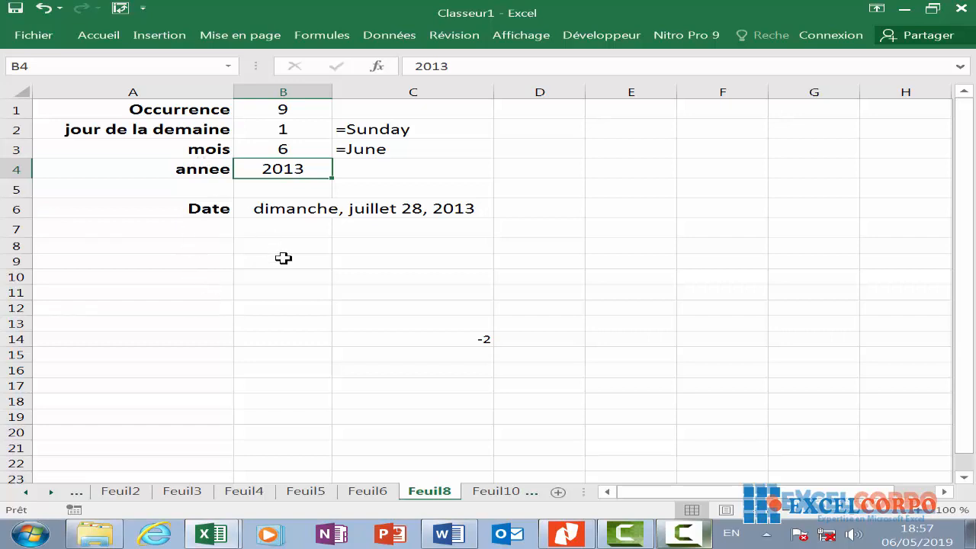
left_click(675, 536)
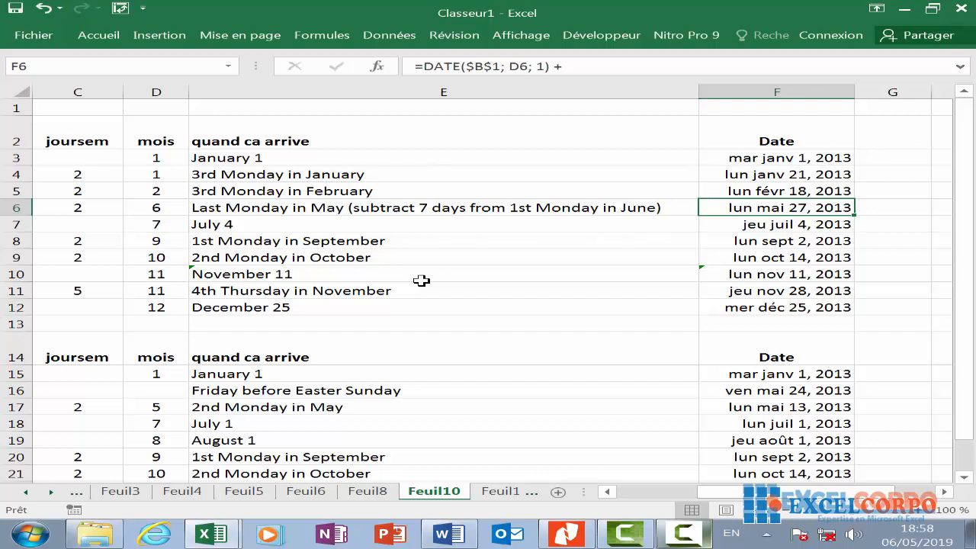
- Examine the holiday table on sheet Feuil10, going through its holiday name, occurrence, weekday and month columns
key("Left")
key("Left")
key("Left")
key("Left")
key("Left")
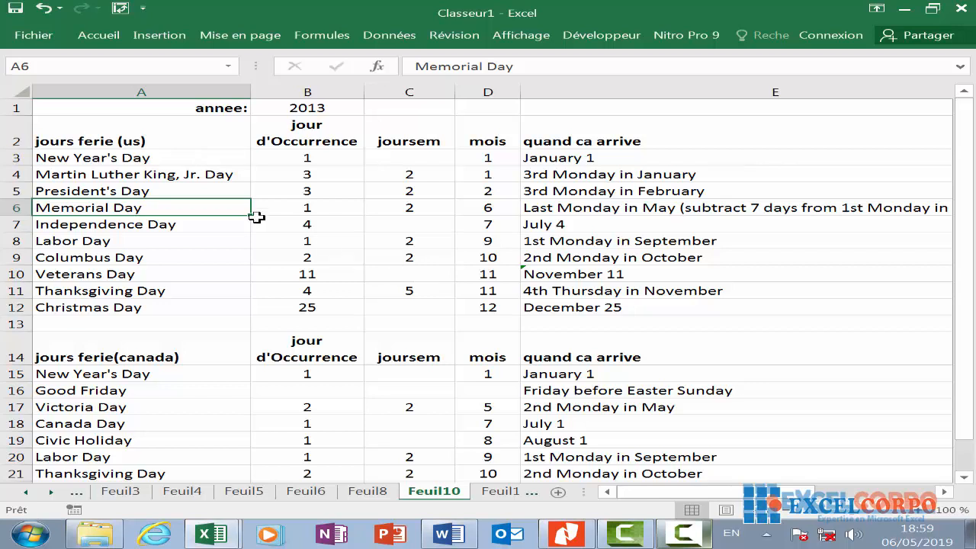
left_click(187, 88)
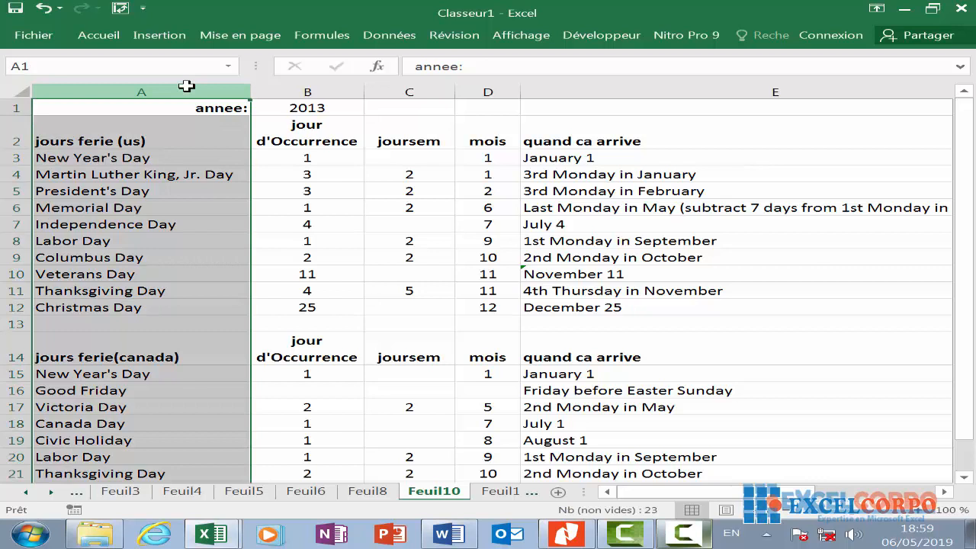
left_click(301, 86)
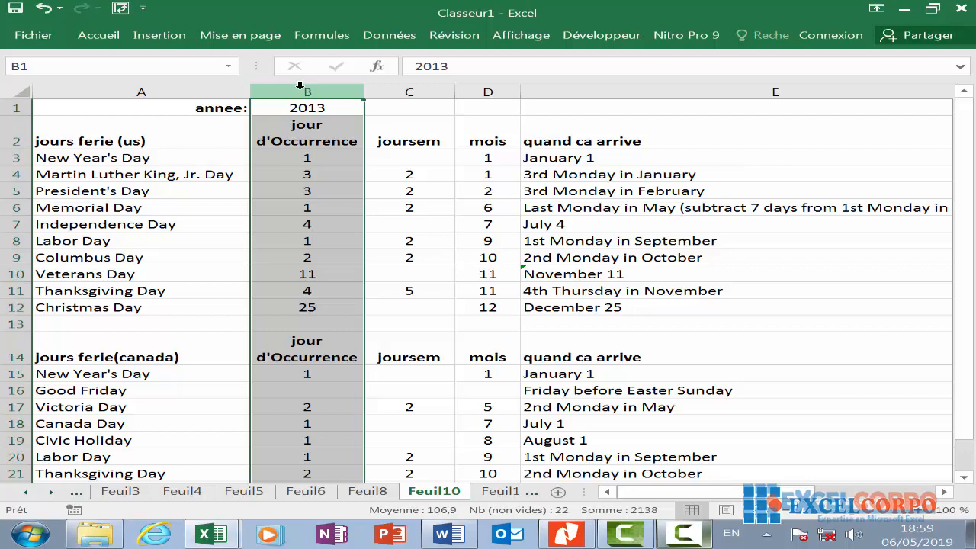
left_click(408, 90)
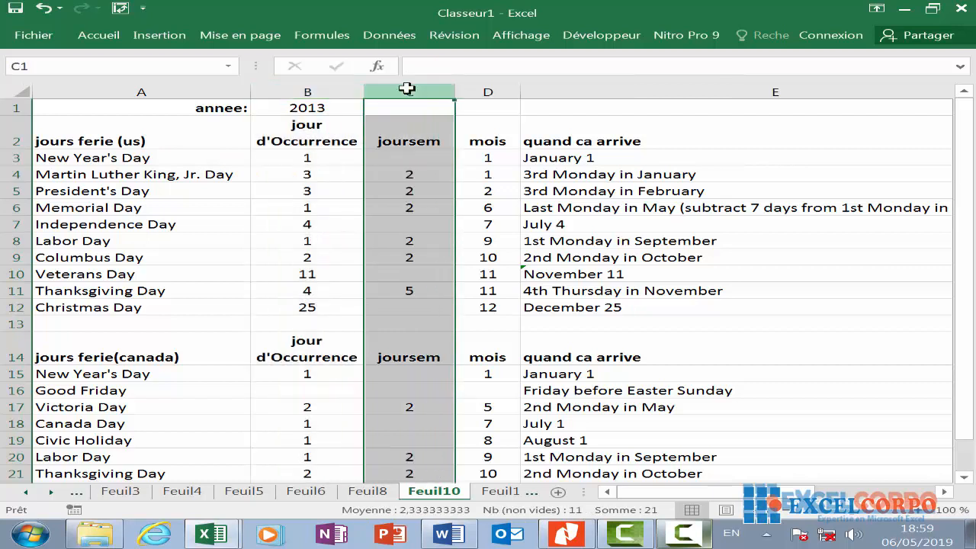
left_click(488, 91)
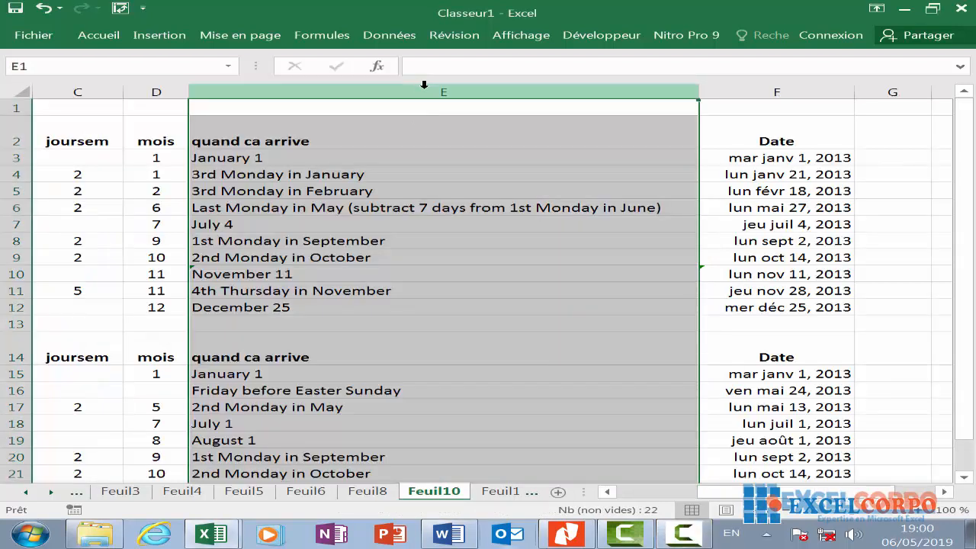
- Examine the CHOISIR formula in E3 that builds the New Year's Day description from the month and day cells
left_click(420, 158)
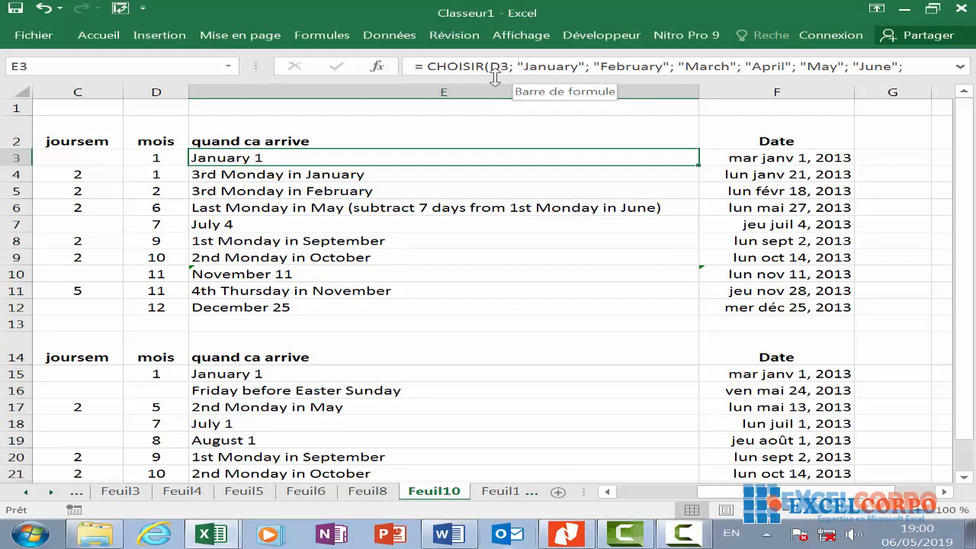
key("Left")
key("Left")
key("Left")
key("Left")
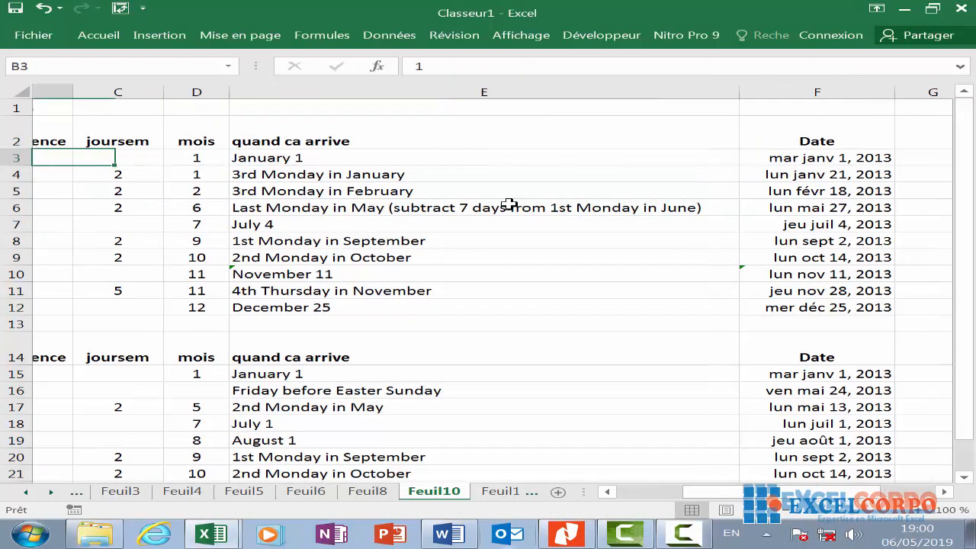
left_click(675, 162)
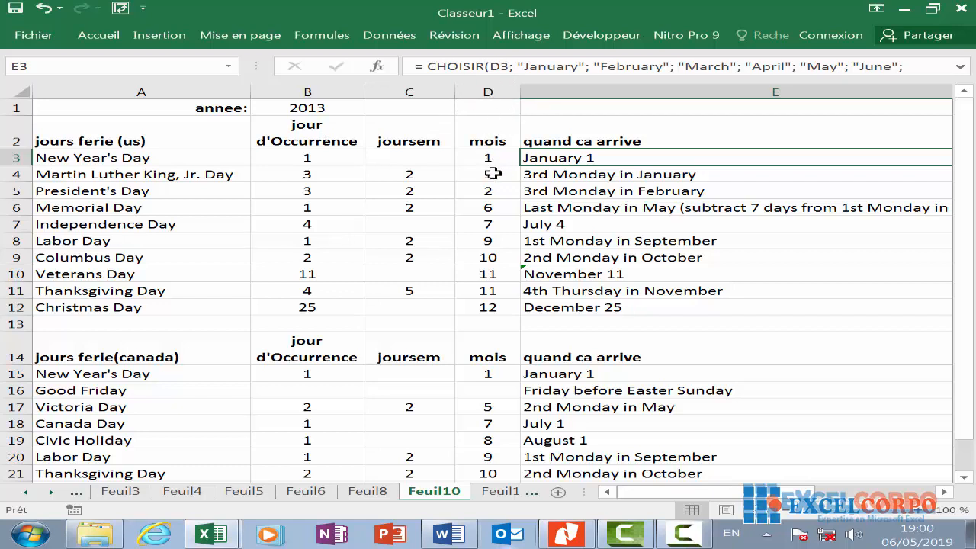
left_click(503, 66)
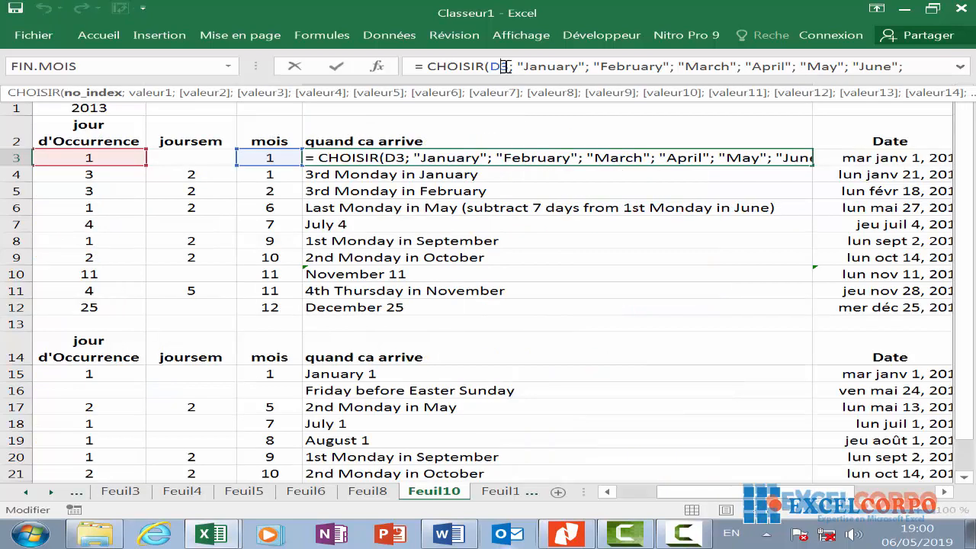
key("Left")
key("Left")
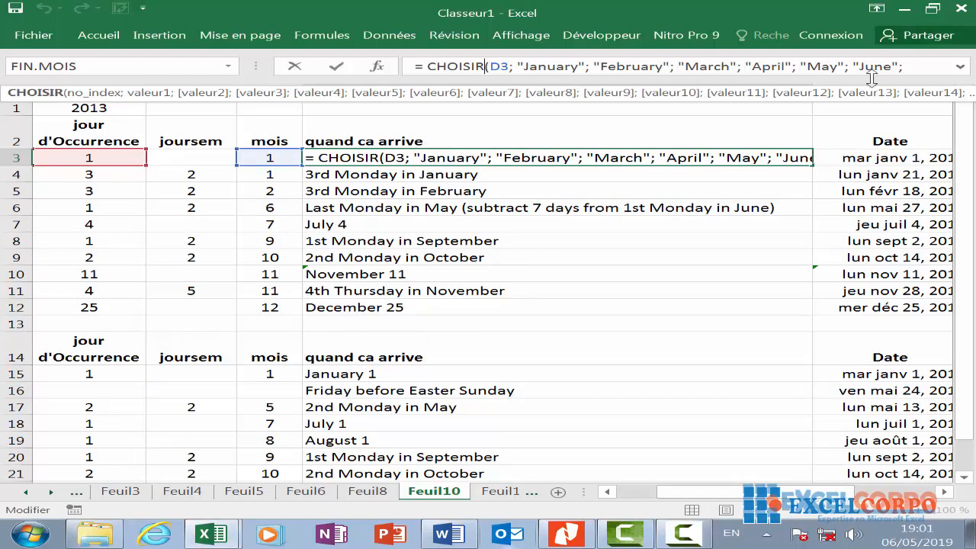
key("Escape")
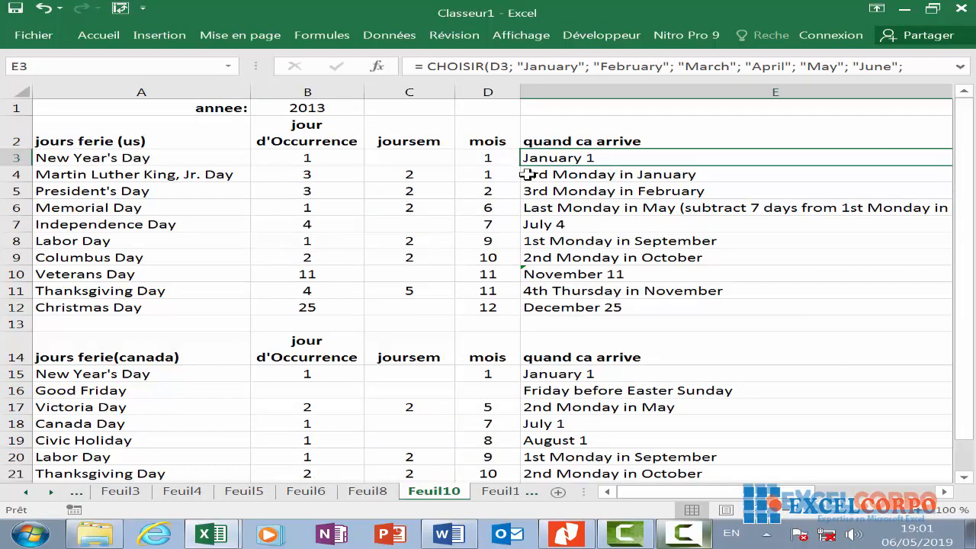
- Examine the "quand ca arrive" entries in column E for the other US and Canadian holidays, from E4 down
left_click(550, 175)
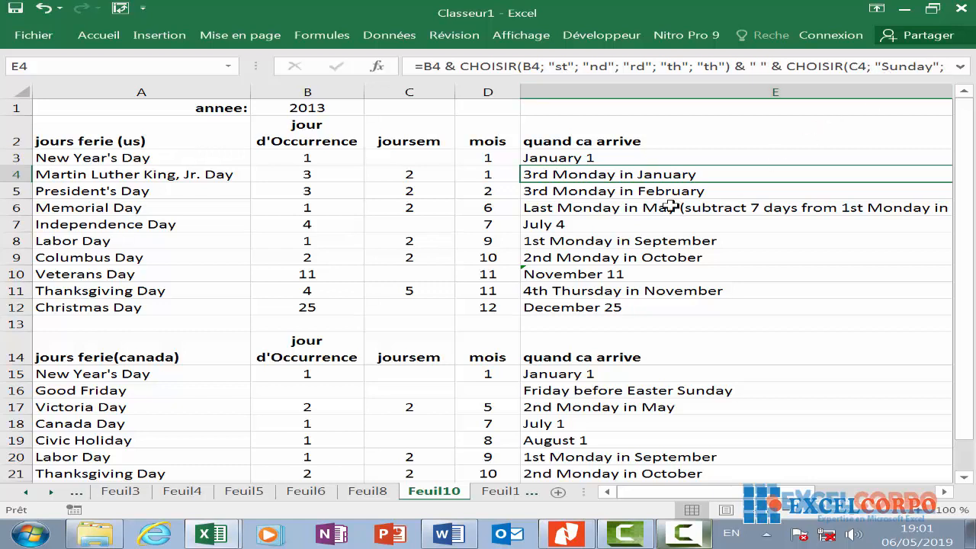
left_click(559, 189)
left_click(561, 207)
left_click(597, 240)
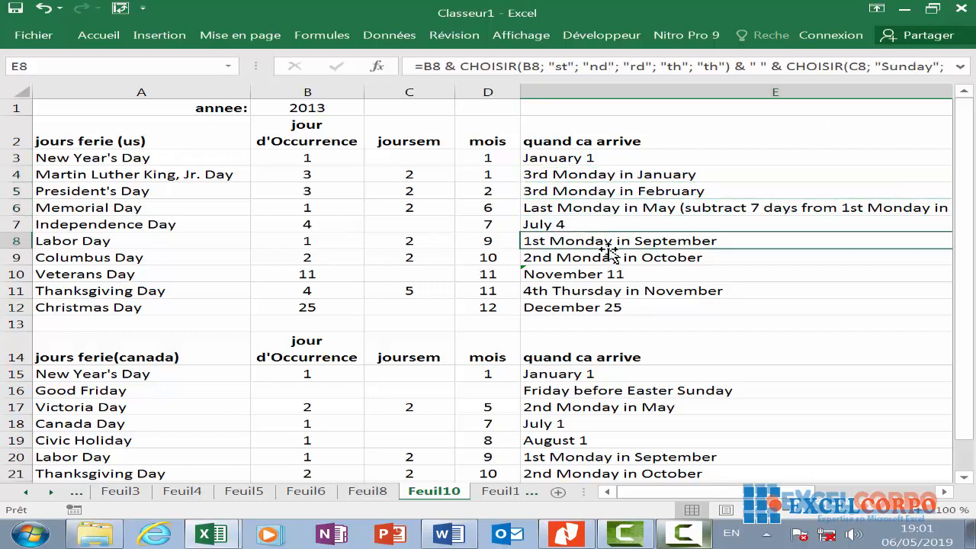
left_click_drag(612, 249, 618, 265)
left_click(704, 248)
left_click(660, 307)
left_click(659, 349)
left_click(659, 436)
left_click(672, 407)
left_click(669, 389)
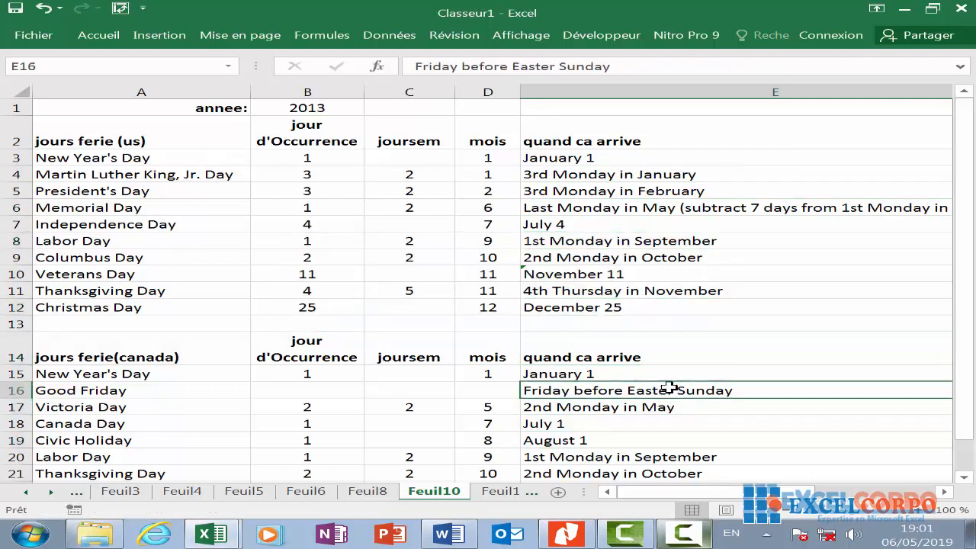
- Examine the Date column F on Feuil10, going through the formulas behind the US holiday dates
left_click_drag(621, 304, 612, 283)
left_click(631, 226)
key("Right")
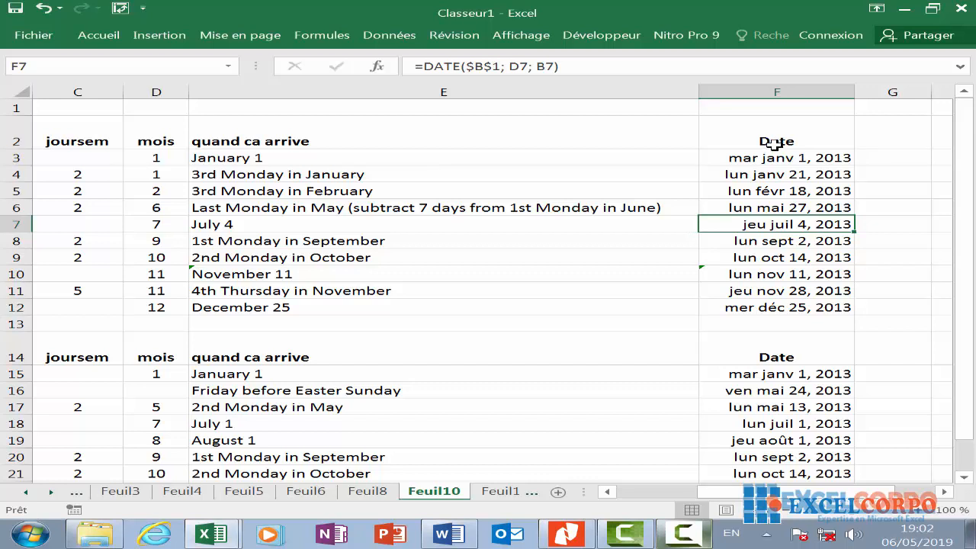
right_click(774, 145)
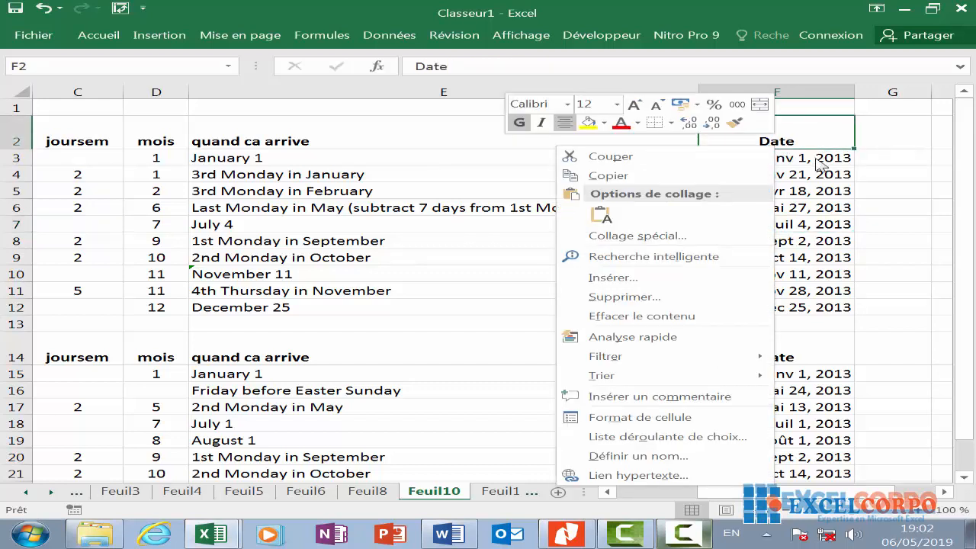
key("Escape")
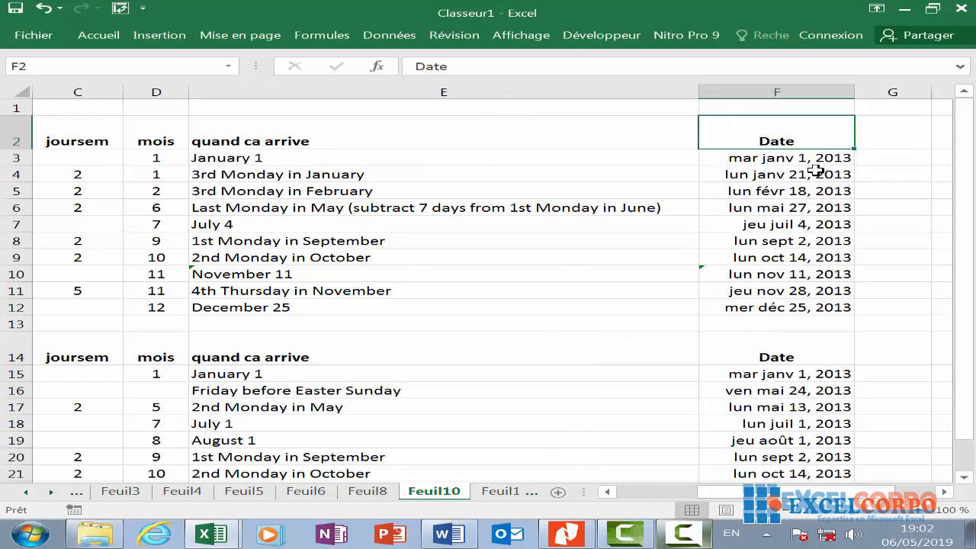
left_click(816, 174)
left_click(805, 190)
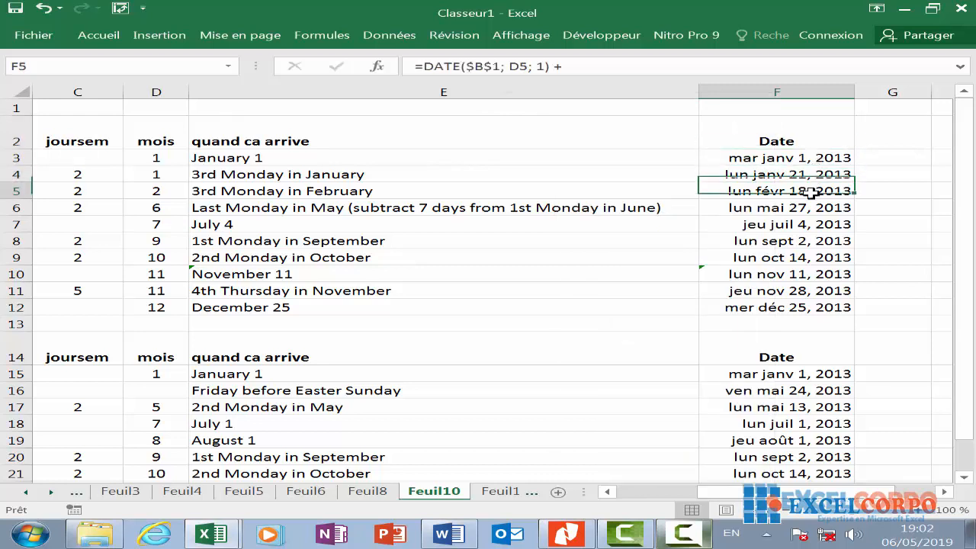
left_click(806, 175)
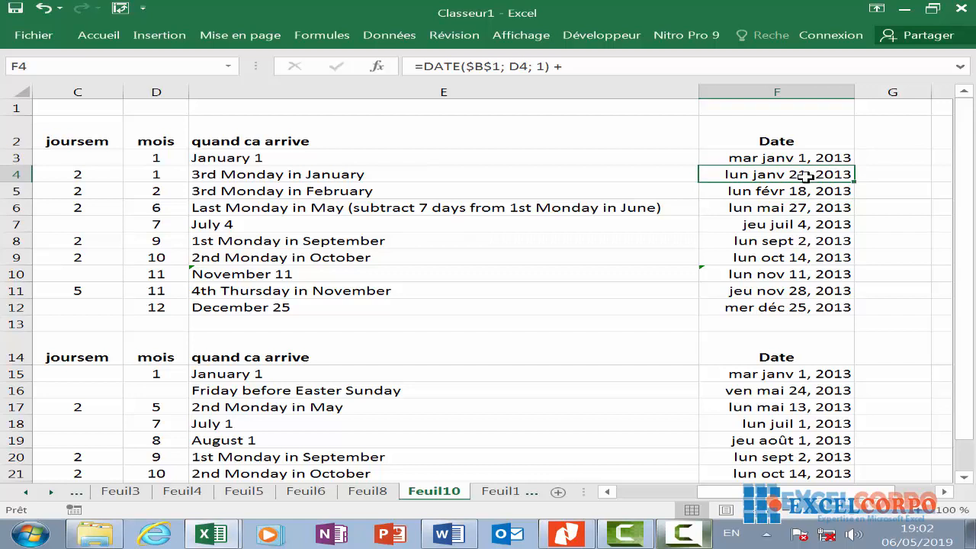
- Examine the F4 formula for the 3rd Monday in January, going through the year, month and day arguments of DATE and the SI test
double_click(806, 174)
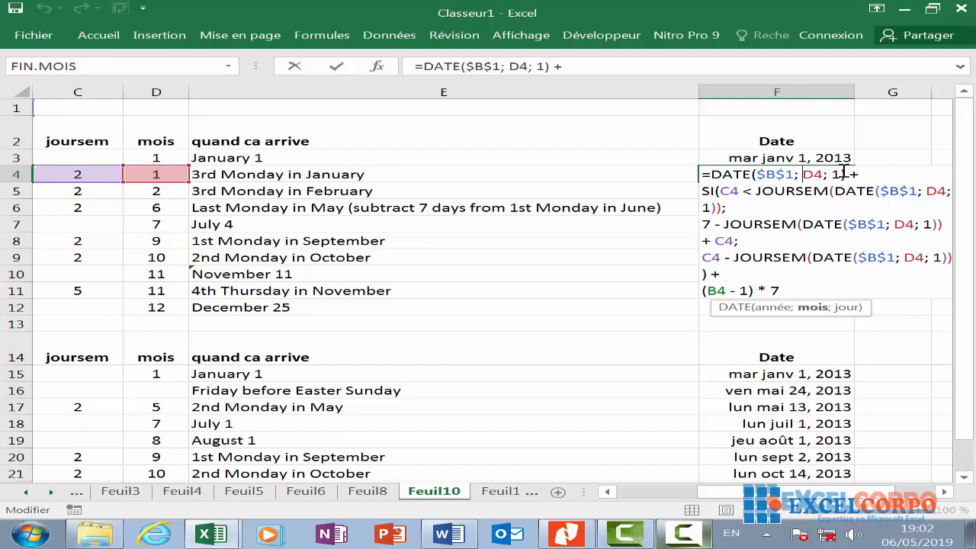
left_click(736, 206)
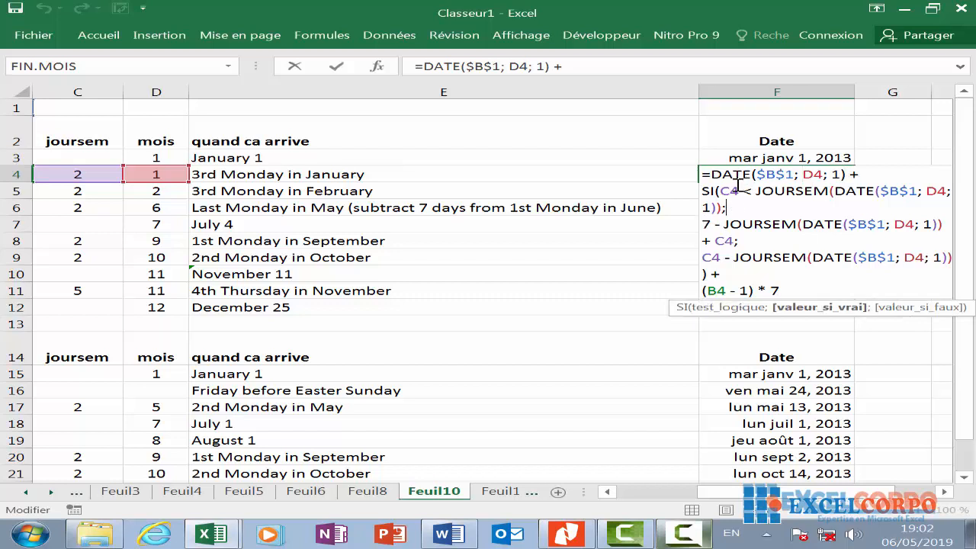
left_click(788, 175)
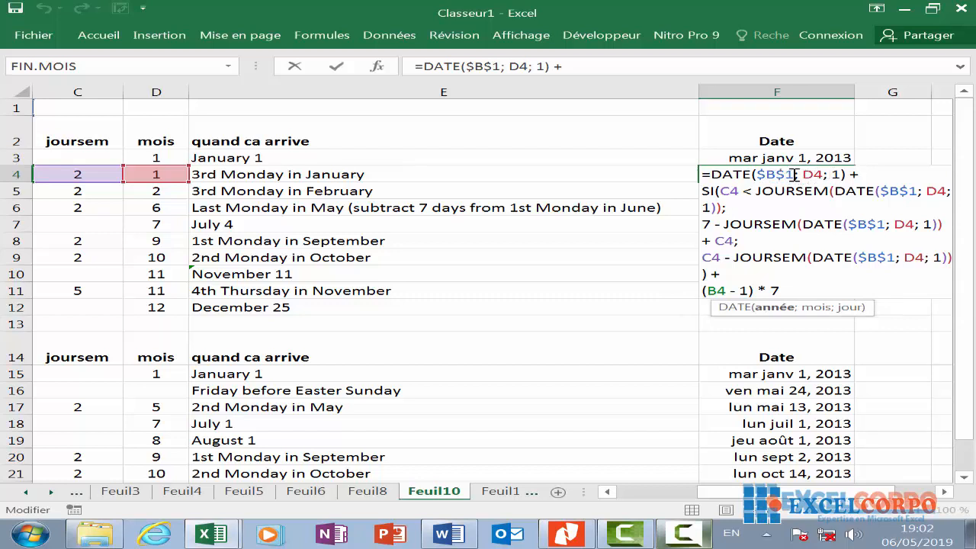
left_click(823, 173)
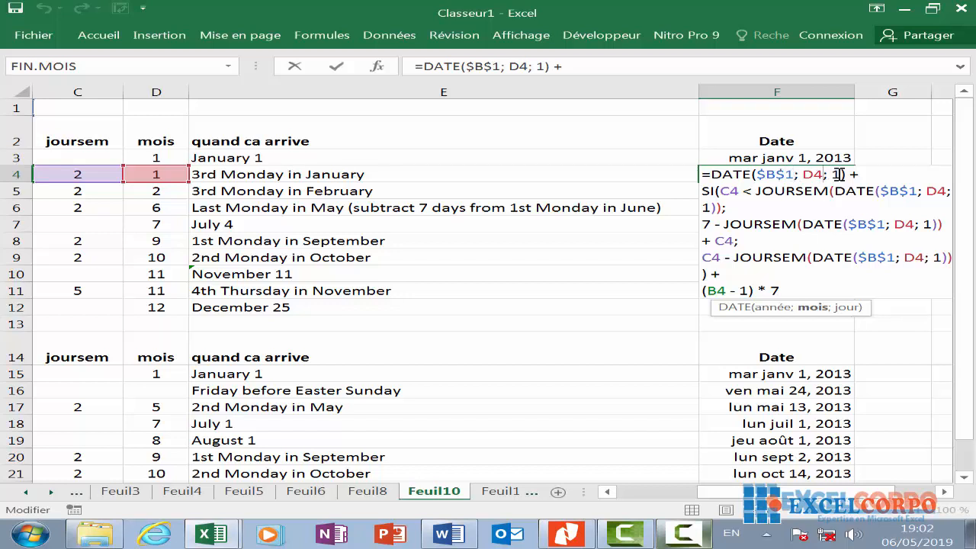
left_click(837, 174)
left_click(864, 172)
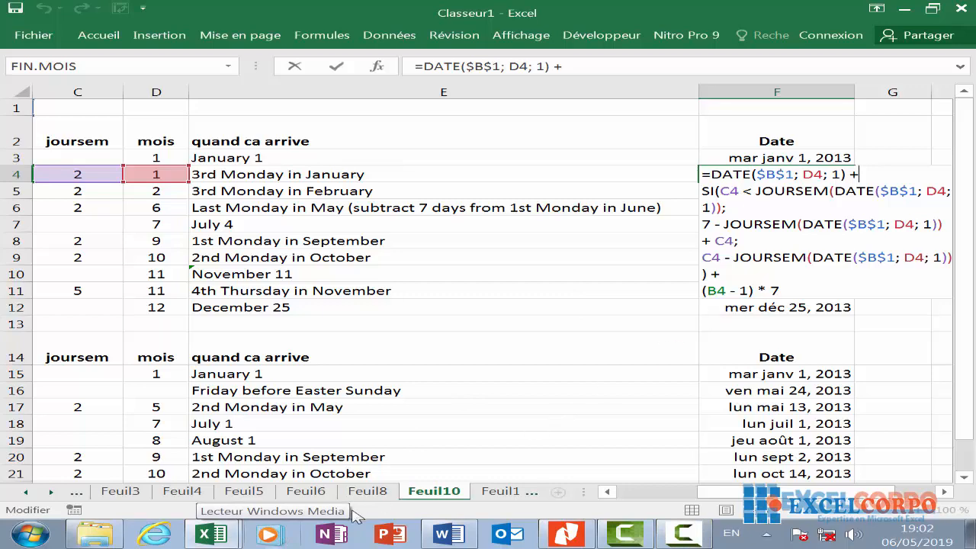
left_click(380, 492)
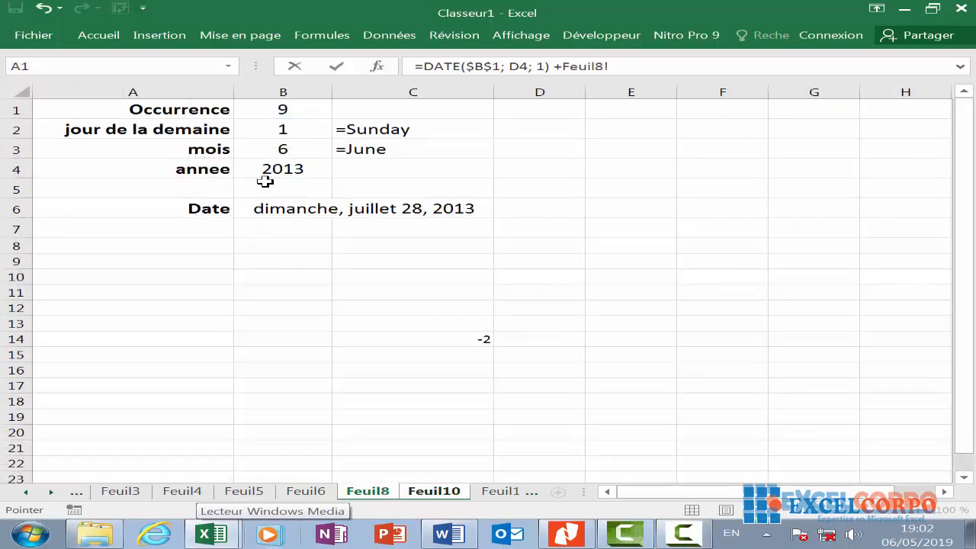
left_click(435, 493)
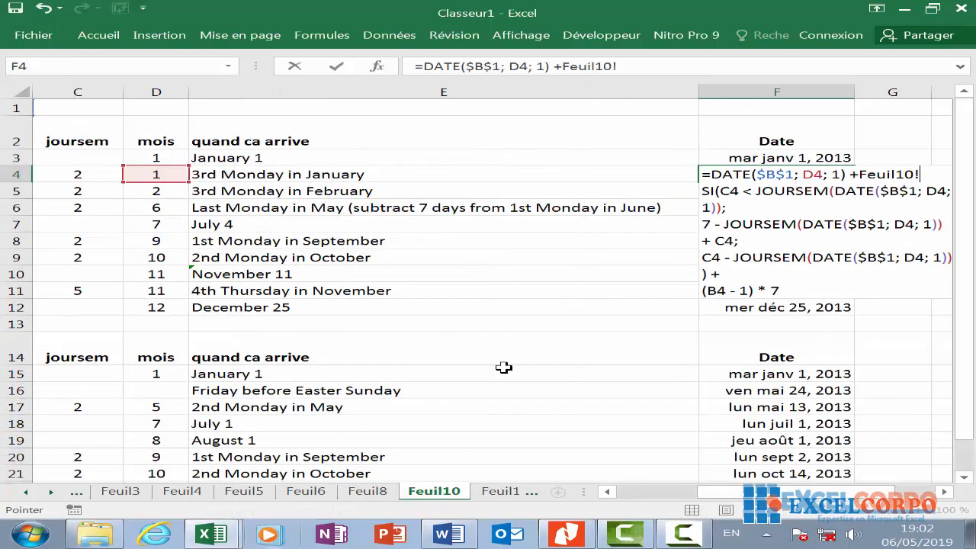
left_click(792, 293)
key("Return")
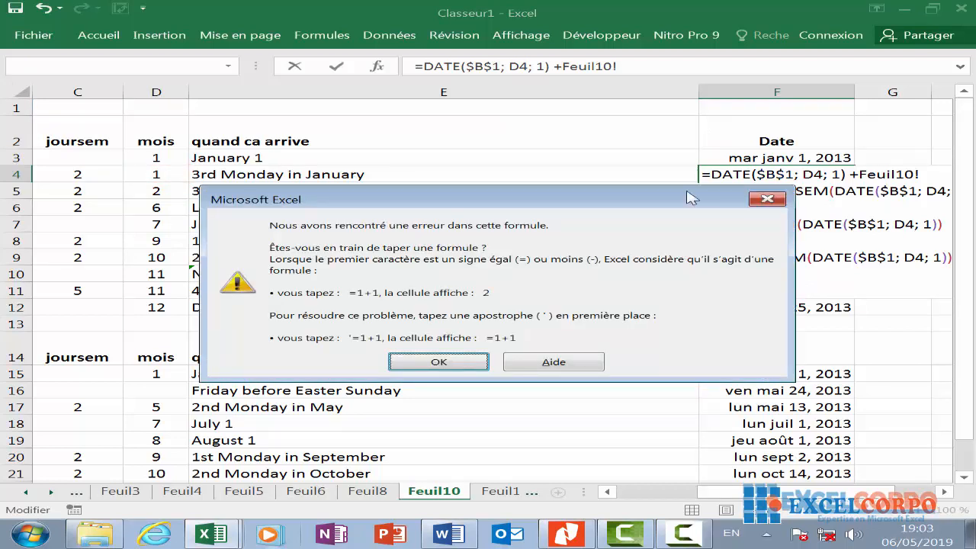
key("Return")
key("Return")
left_click(767, 199)
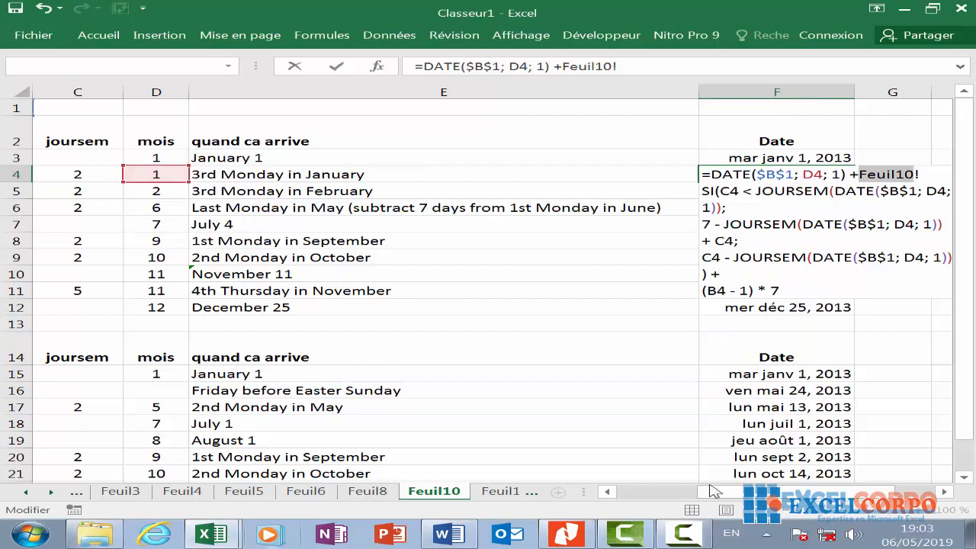
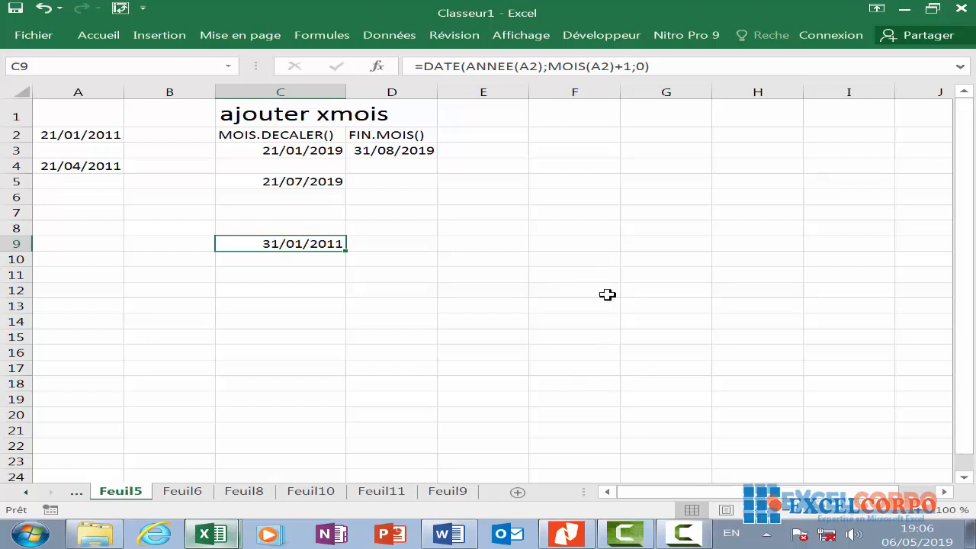
- Enter =A2-DATE(ANNEE(A2)-1;12;31) in D13 of Feuil5 to compute the day of the year for the date in A2
left_click(372, 301)
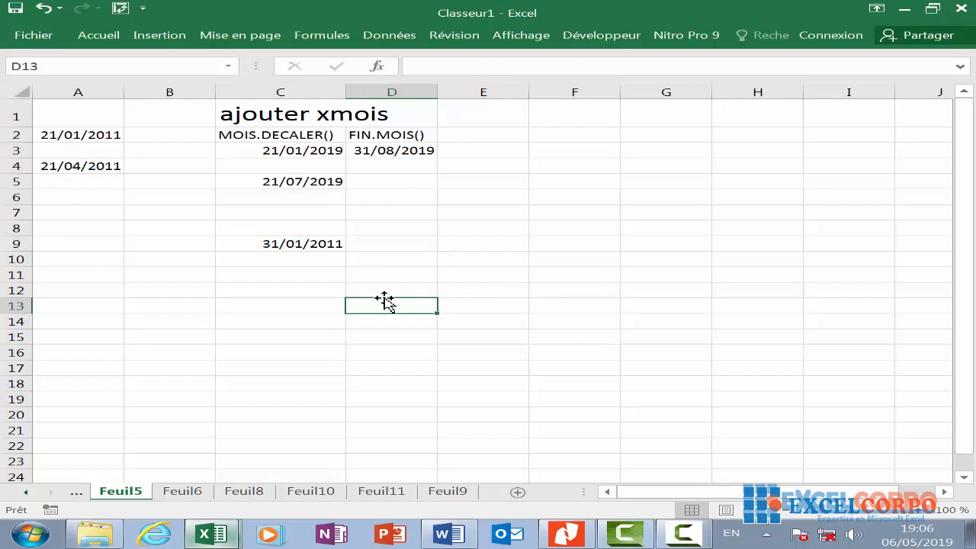
type("=")
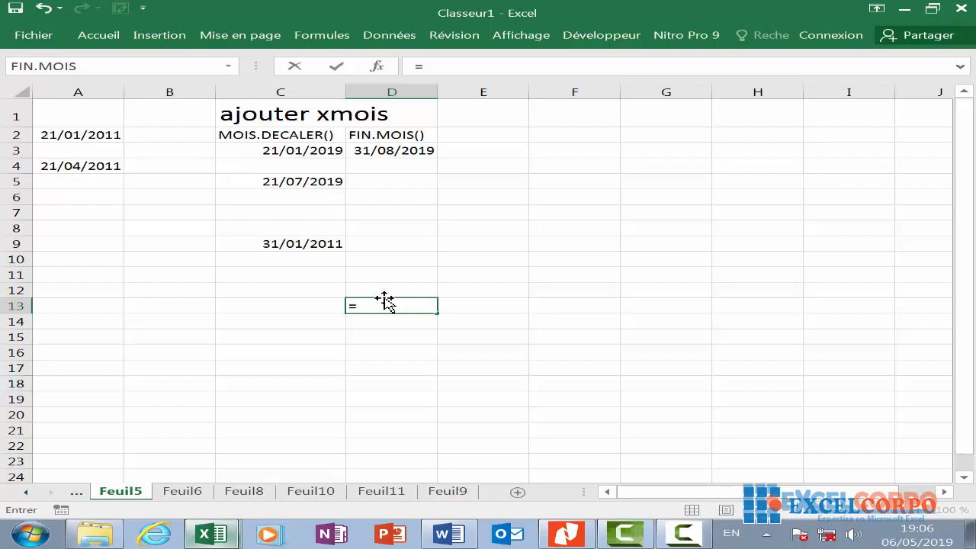
left_click(80, 140)
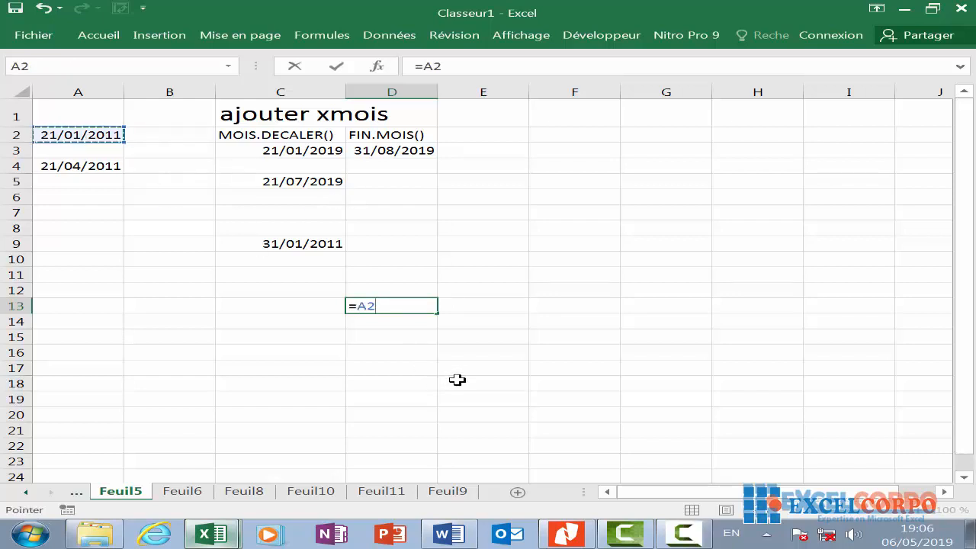
type("-")
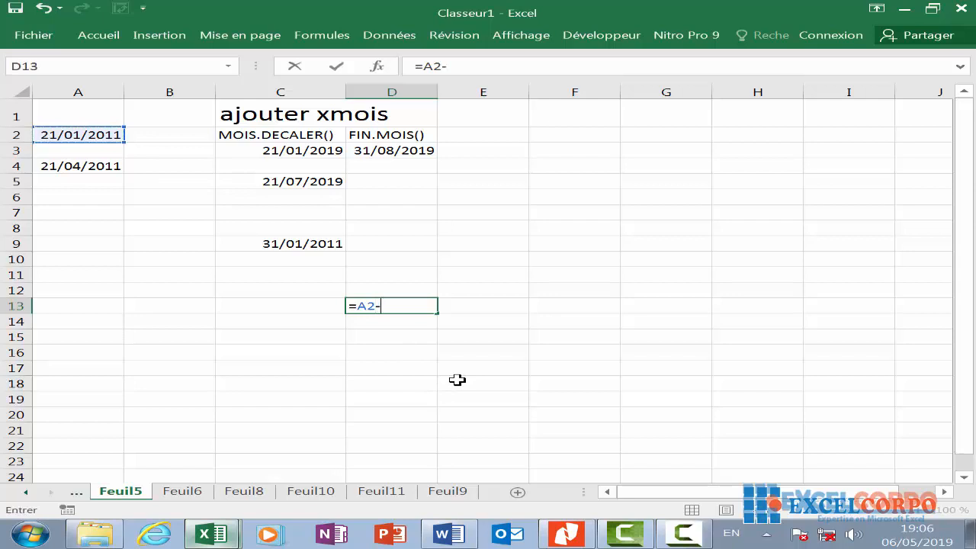
type("date")
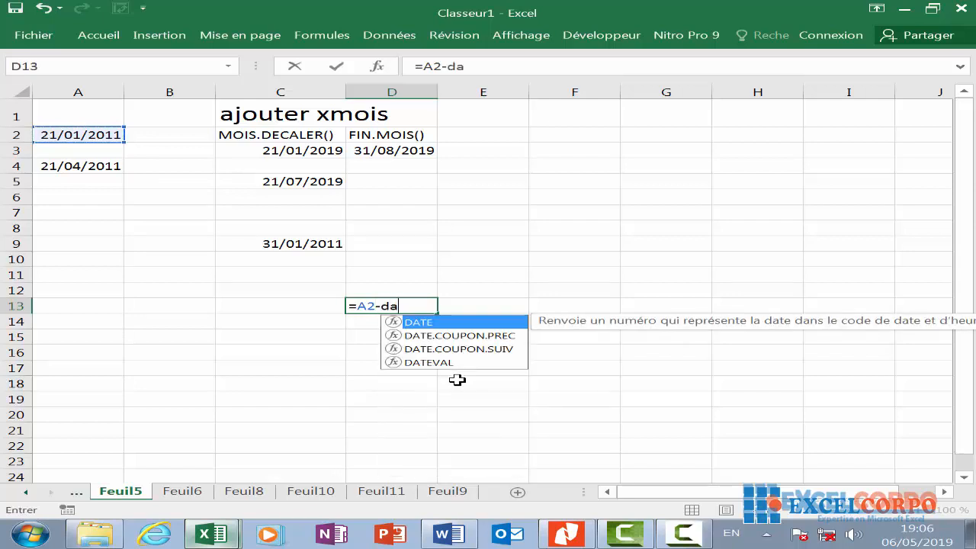
double_click(481, 322)
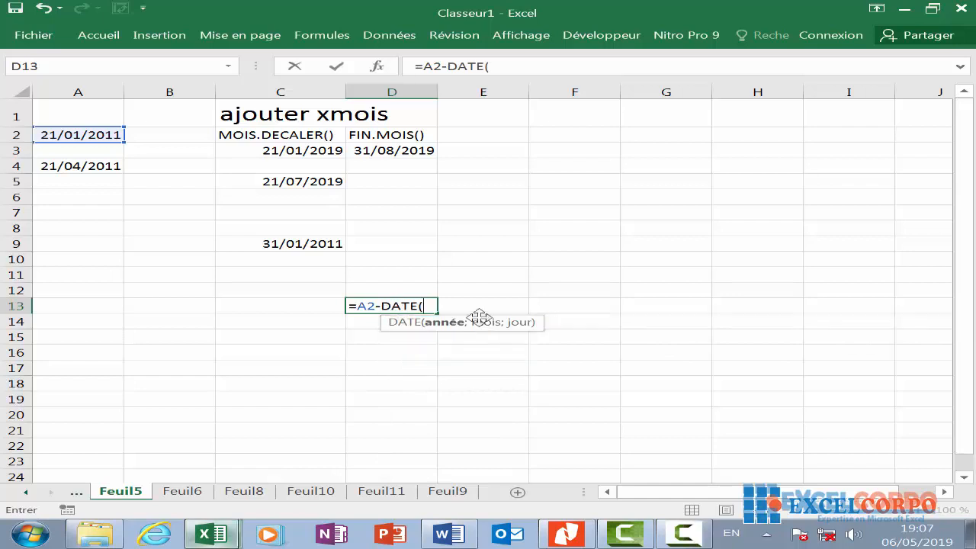
type("a")
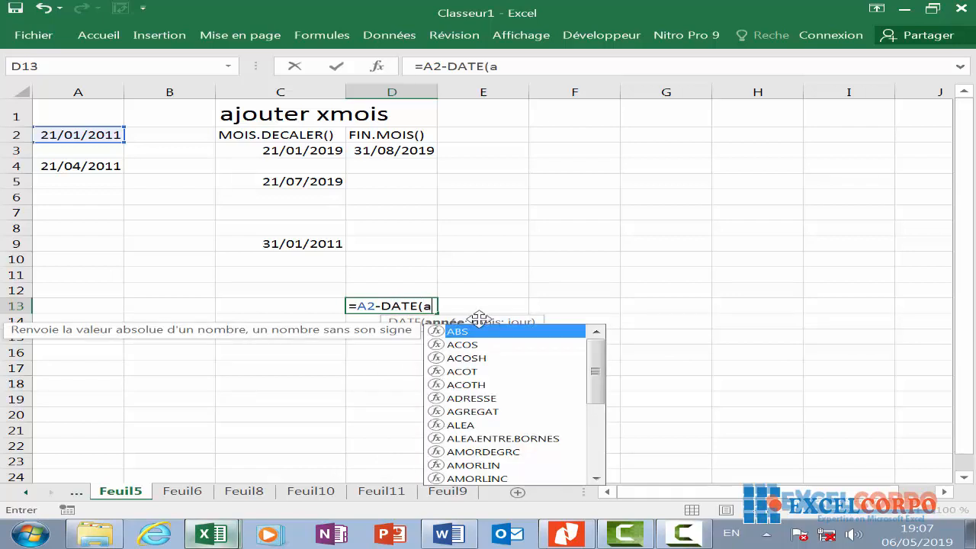
type("nn")
double_click(482, 333)
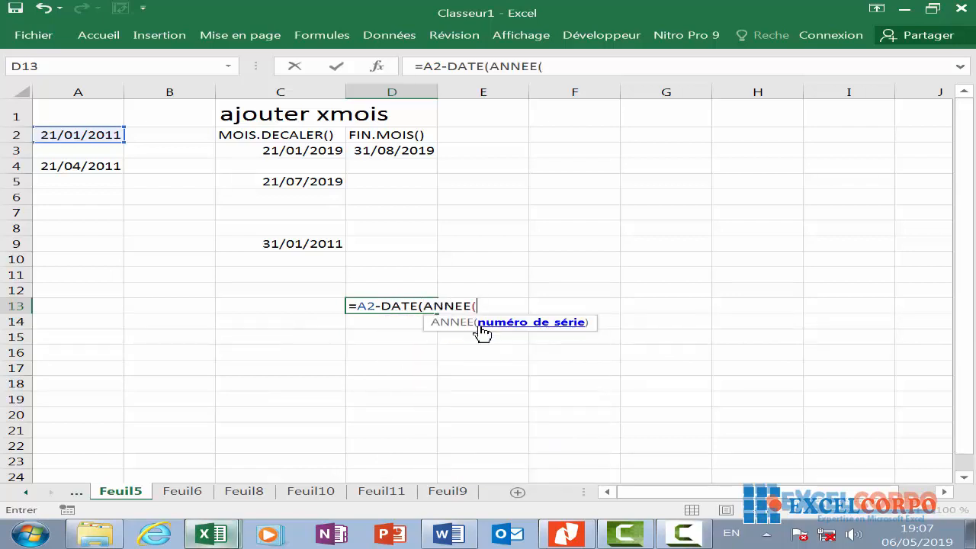
left_click(67, 131)
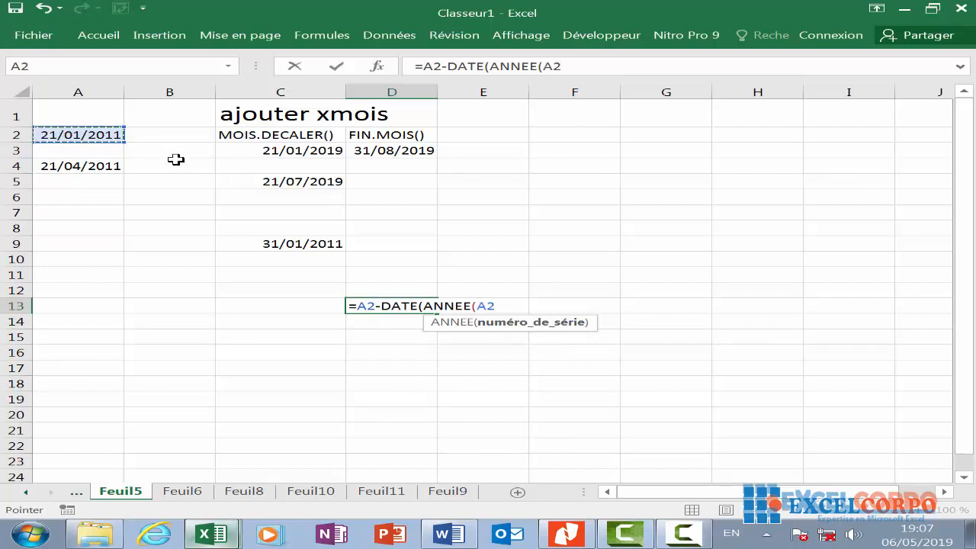
type(")")
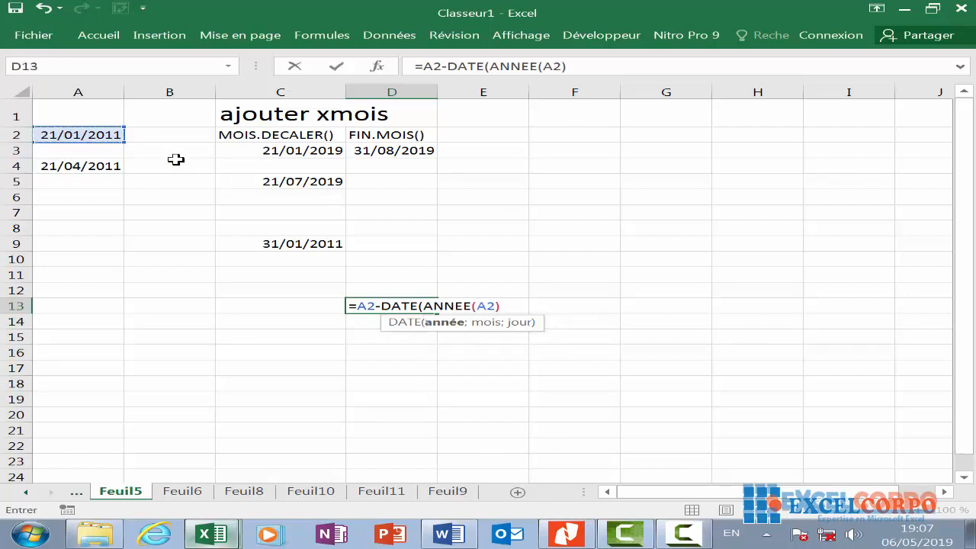
type("-1;")
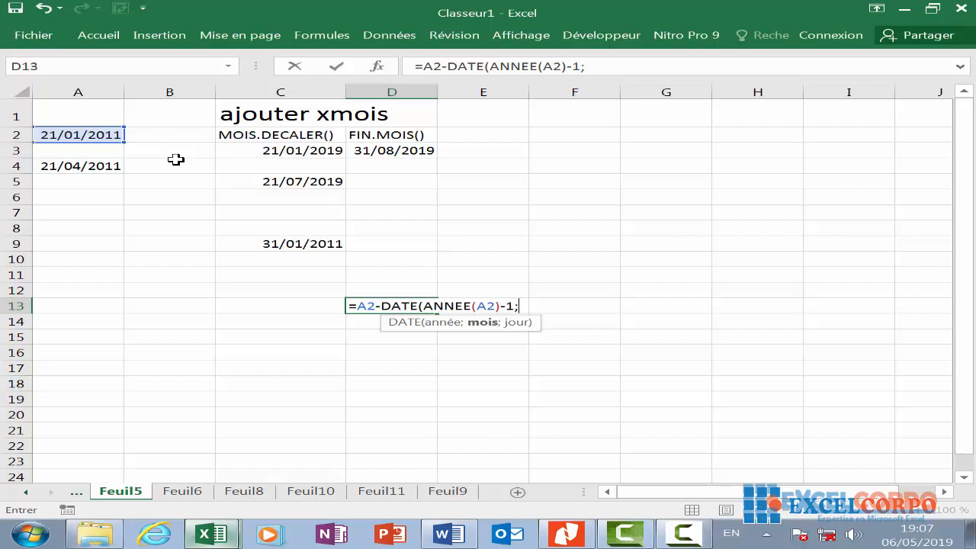
type("12;")
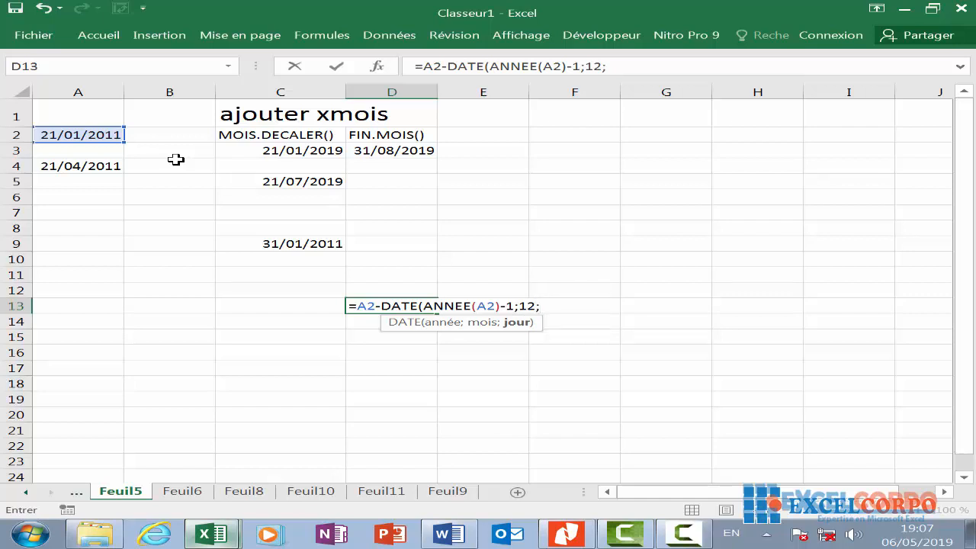
type("31)")
key("Return")
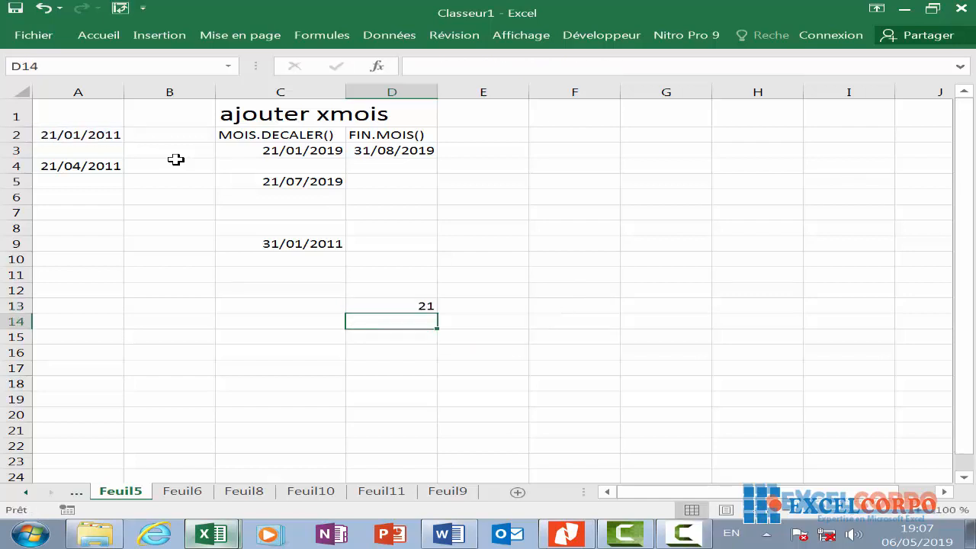
- Format D13 as a date in the *14/03/2012 style
left_click(391, 303)
right_click(391, 299)
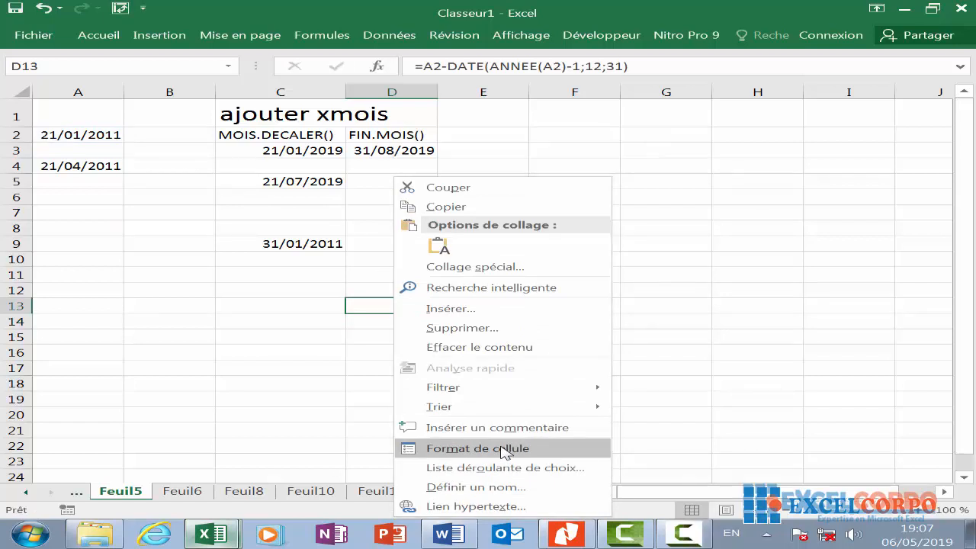
left_click(506, 450)
left_click(263, 239)
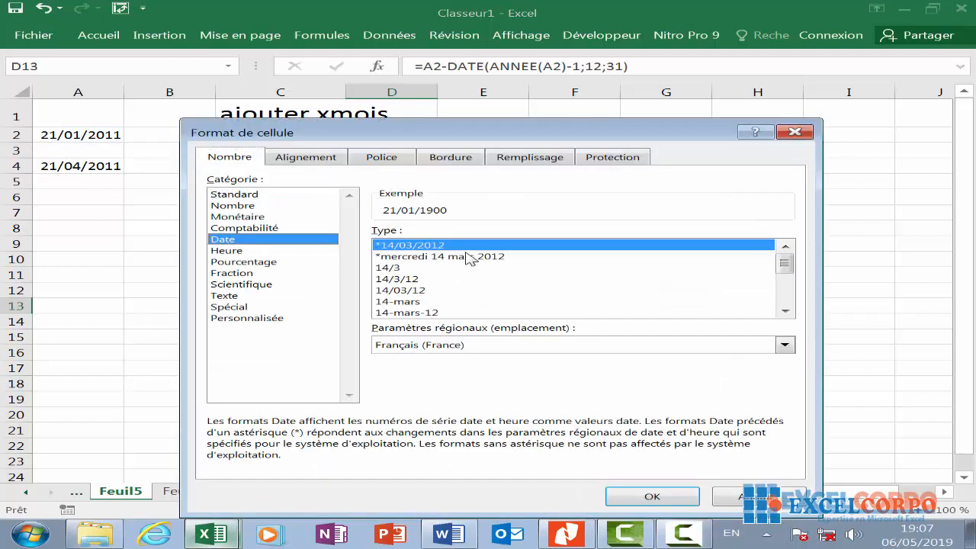
left_click(651, 496)
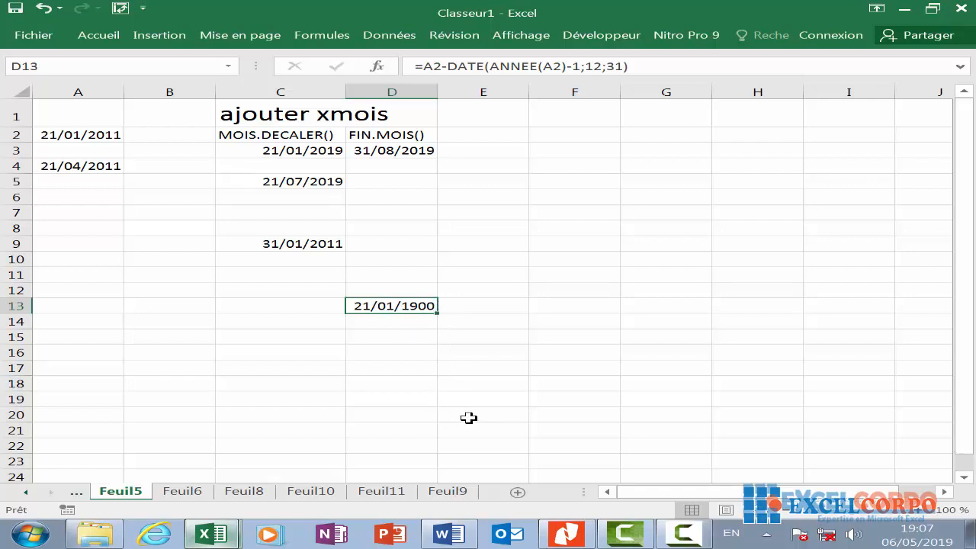
- Format D13 with the Nombre category, showing two decimals
right_click(410, 312)
left_click(487, 448)
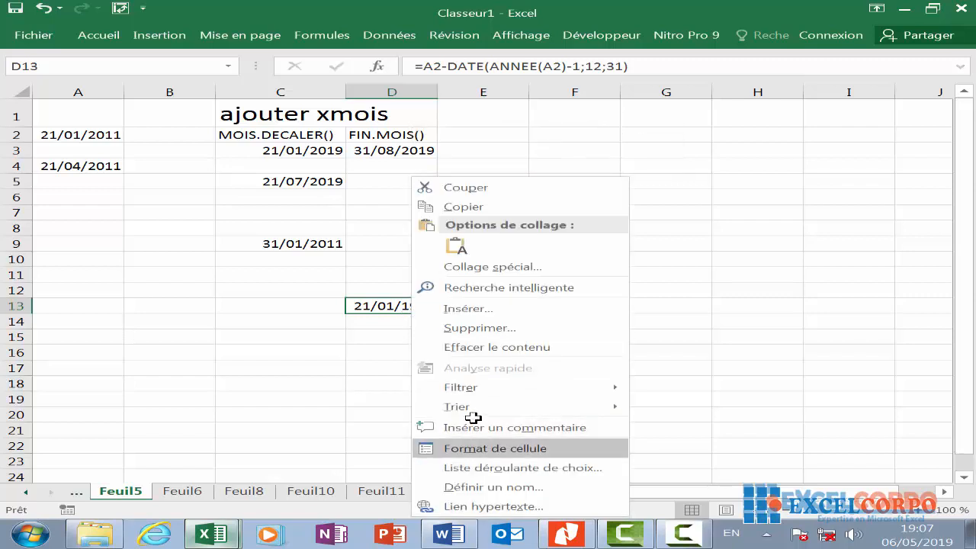
left_click(276, 217)
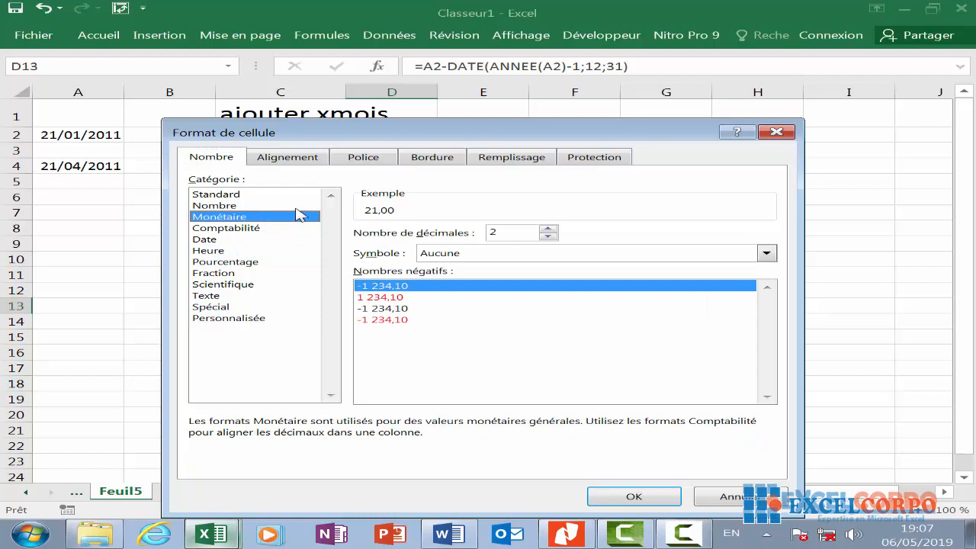
left_click(296, 206)
left_click(631, 497)
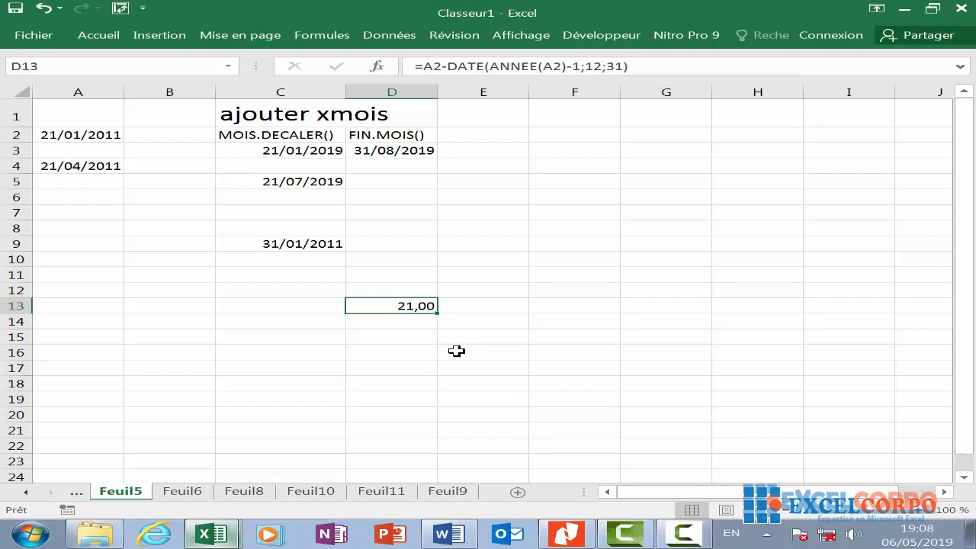
- Examine the day-of-year formula in D13 of Feuil5 and its reference to A2
double_click(394, 307)
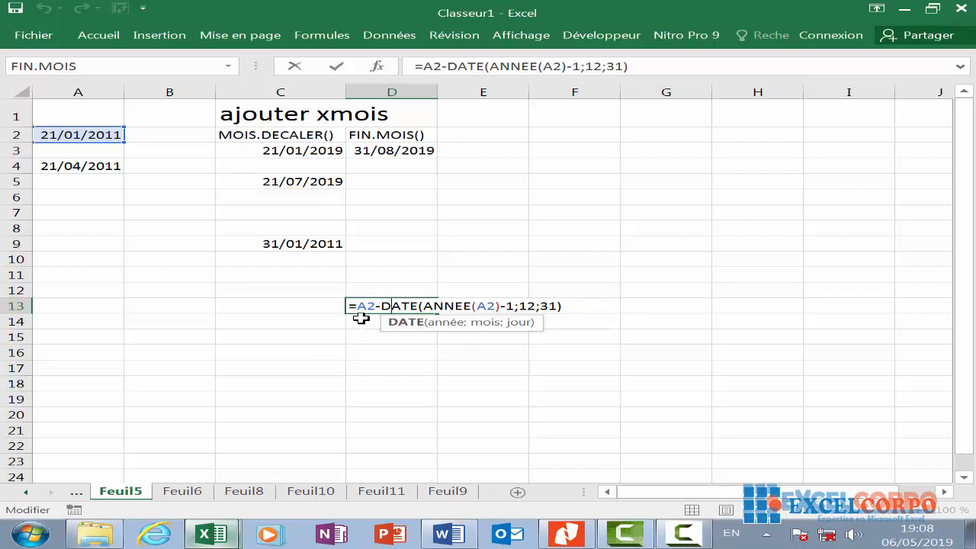
key("Return")
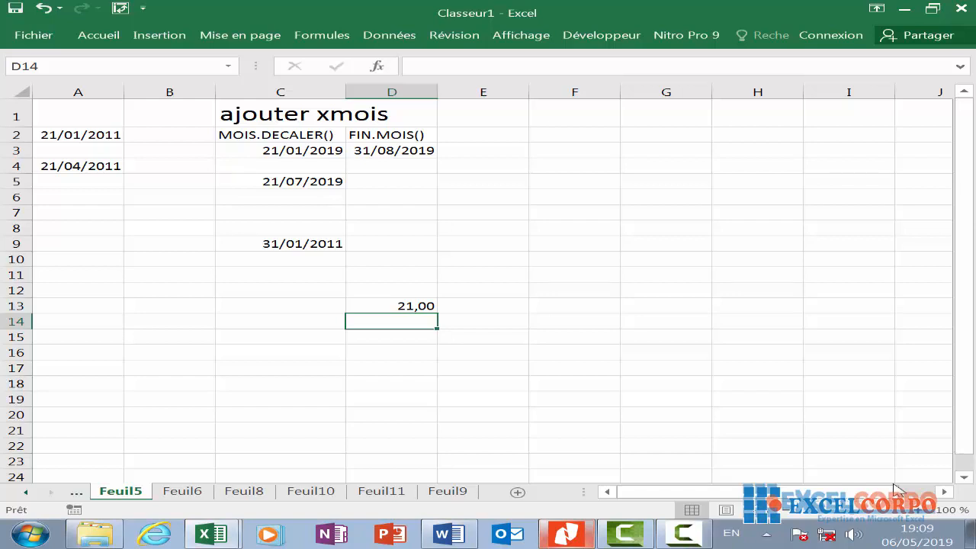
left_click(690, 535)
left_click(907, 487)
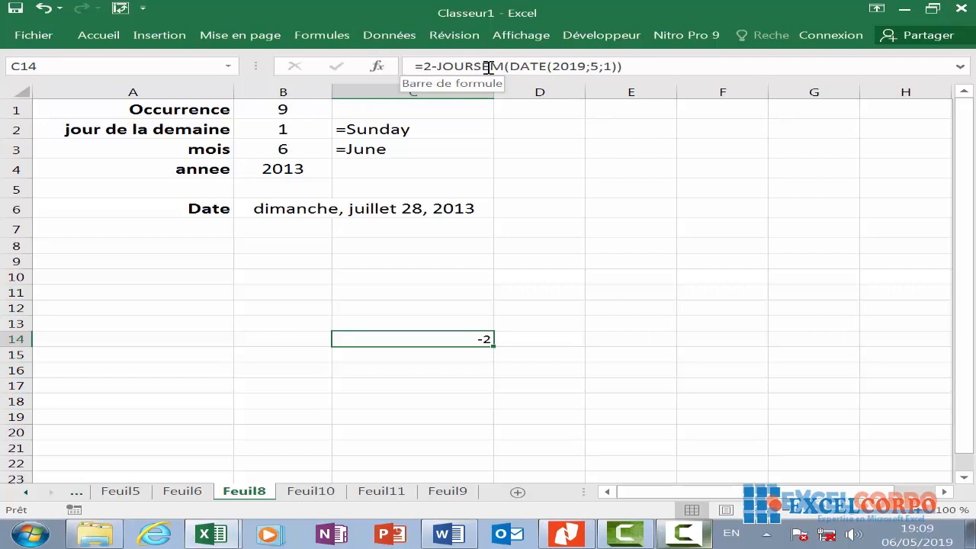
right_click(465, 338)
left_click(457, 340)
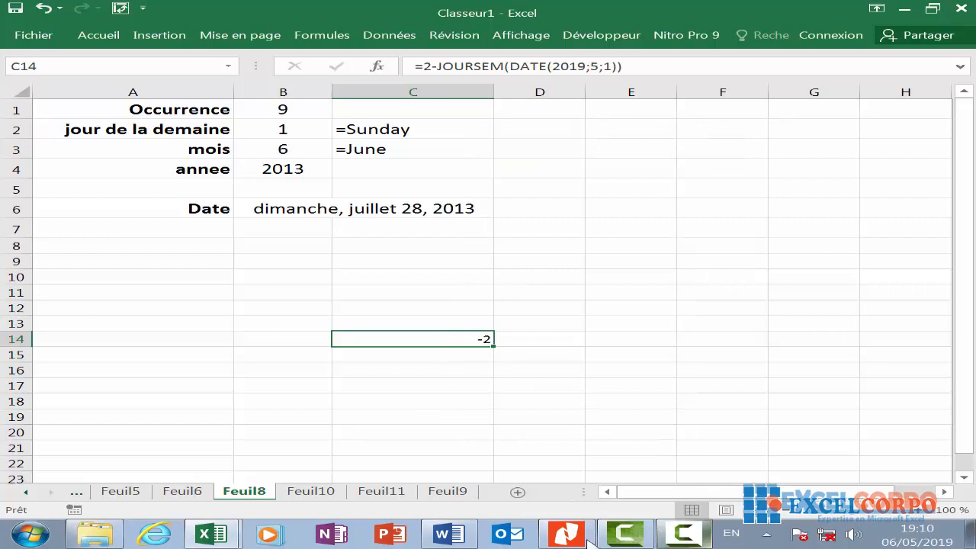
left_click(684, 533)
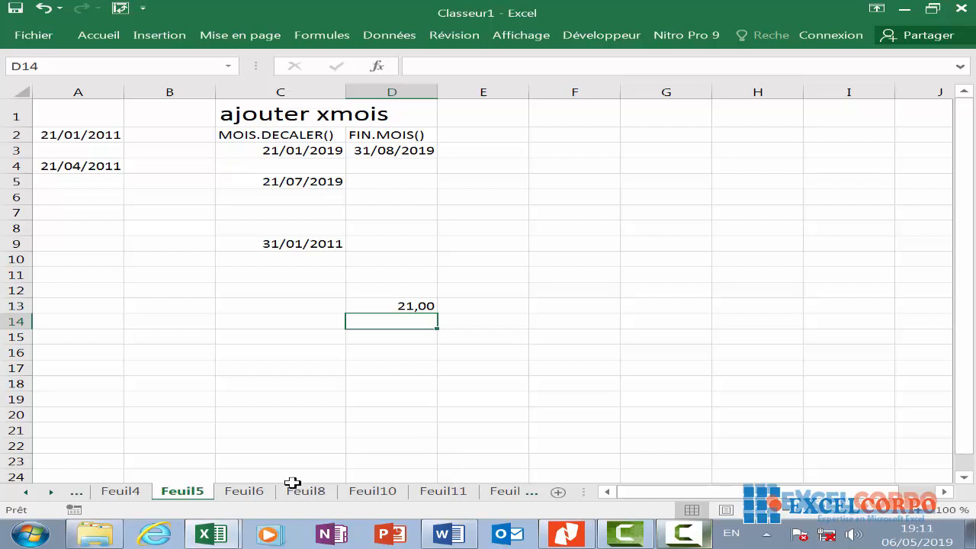
- Open Feuil6 and examine the source date in A3 and the DATE formula in C3
left_click(244, 492)
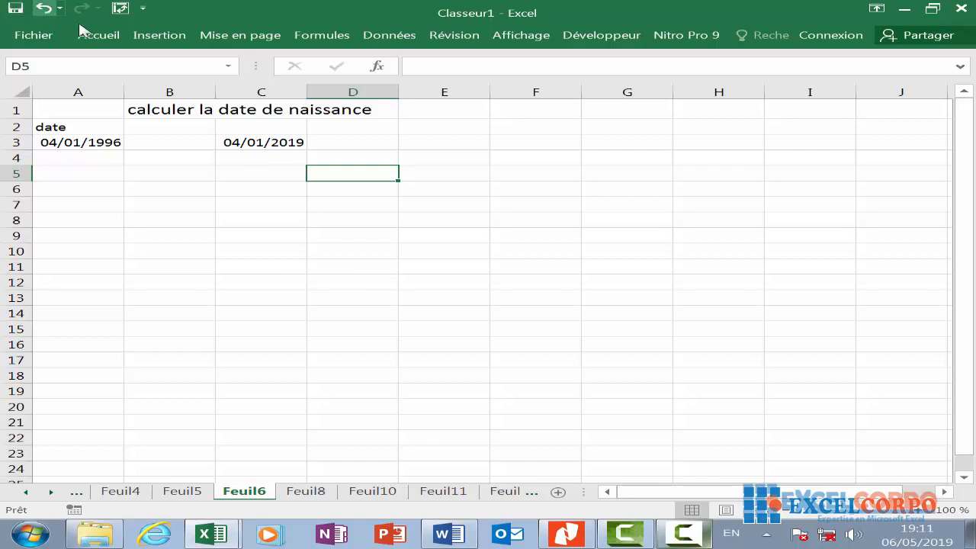
left_click(80, 142)
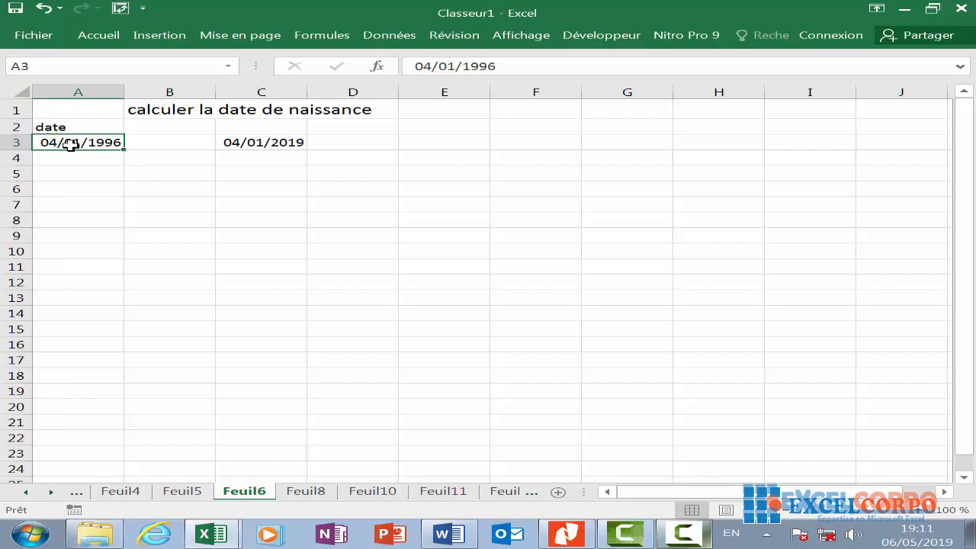
left_click(247, 188)
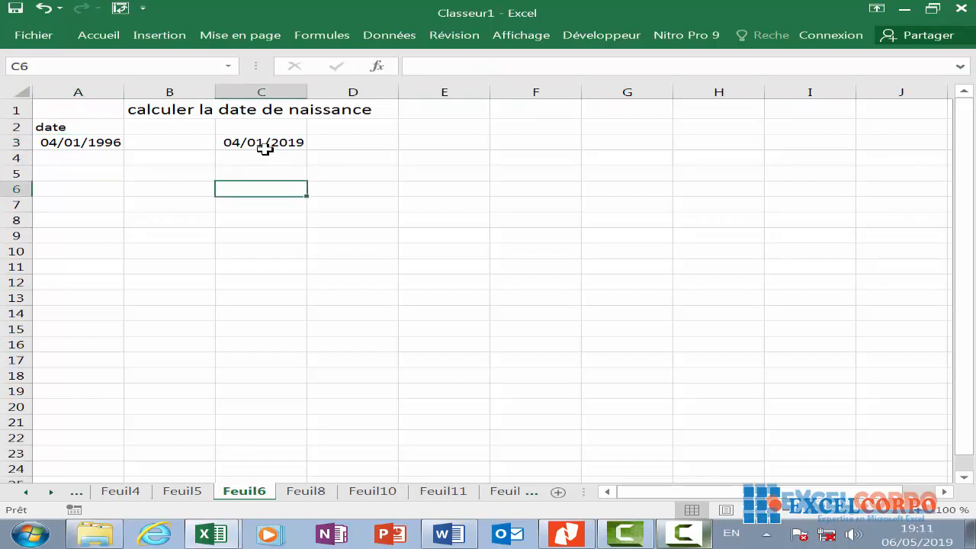
left_click(267, 145)
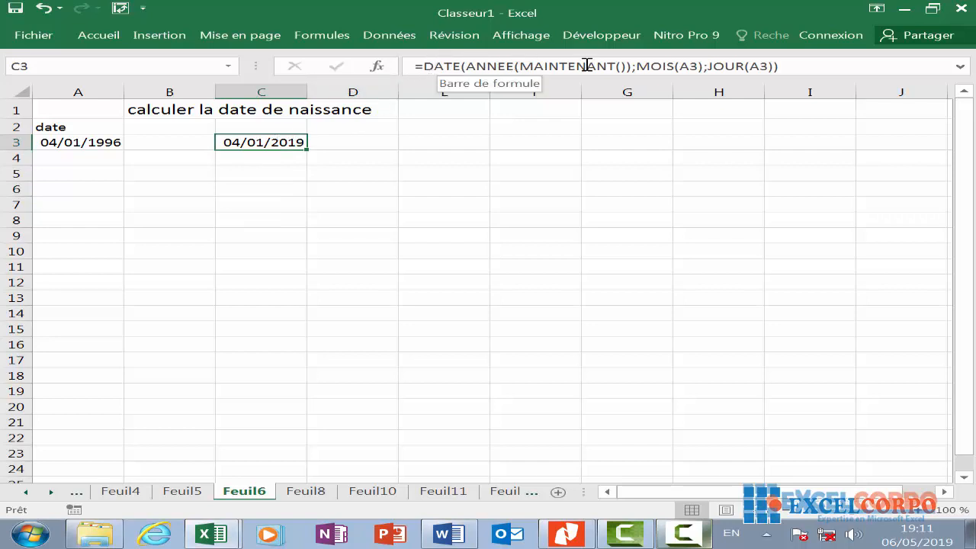
- Enter =ANNEE(AUJOURDHUI())-ANNEE(A3) in C5 to compute the age in years from the date in A3
left_click(280, 173)
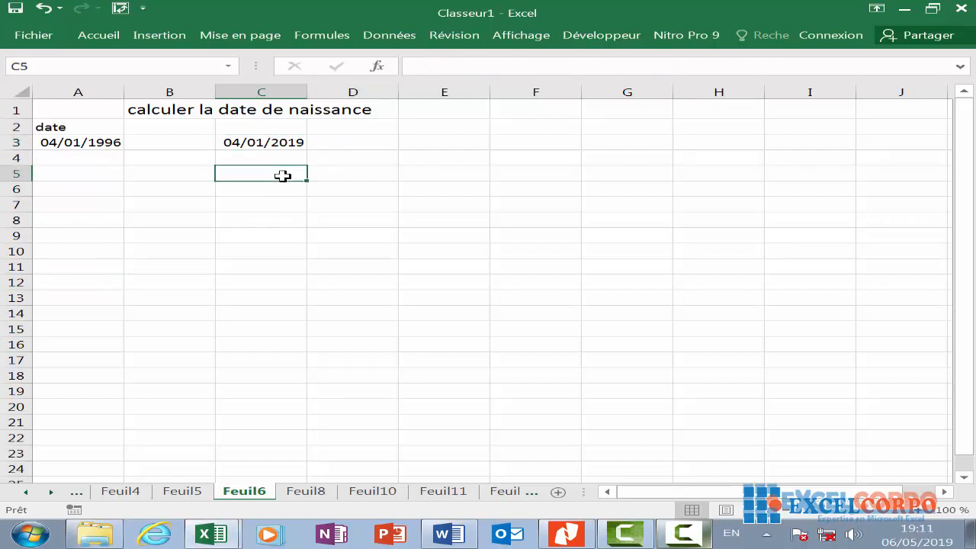
type("=ann")
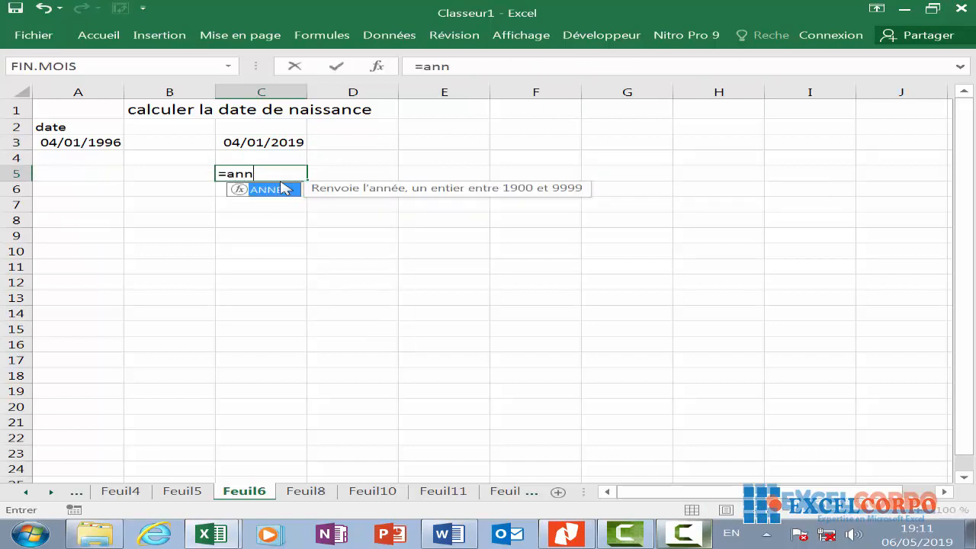
double_click(269, 189)
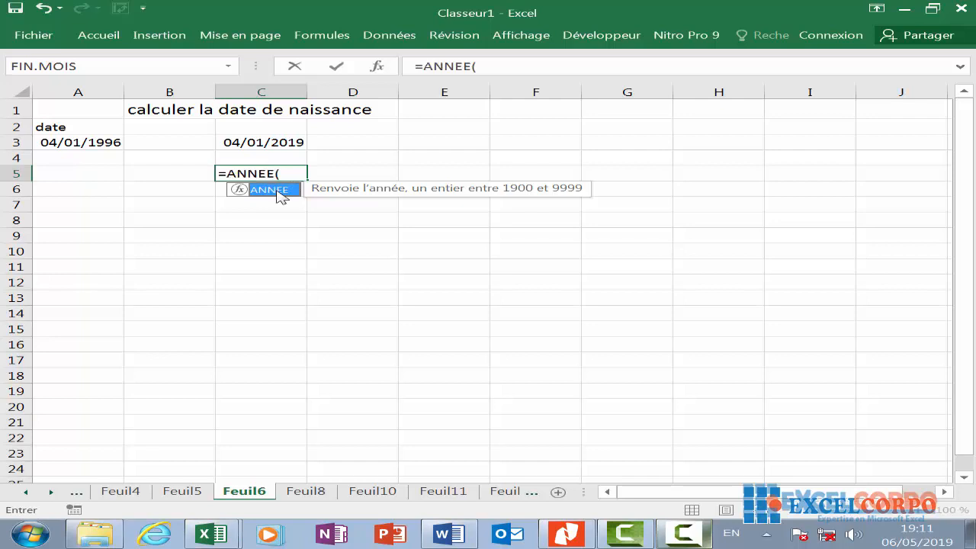
type("a")
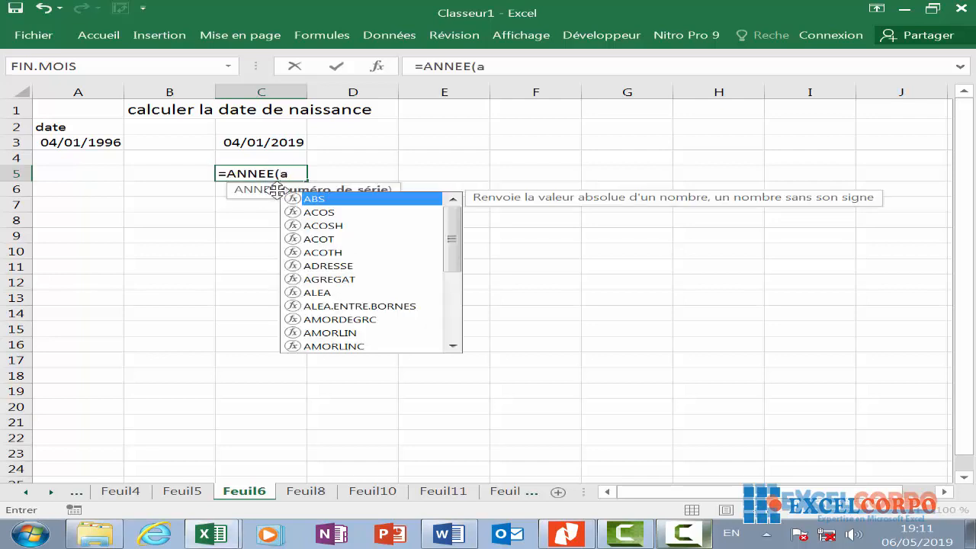
type("u")
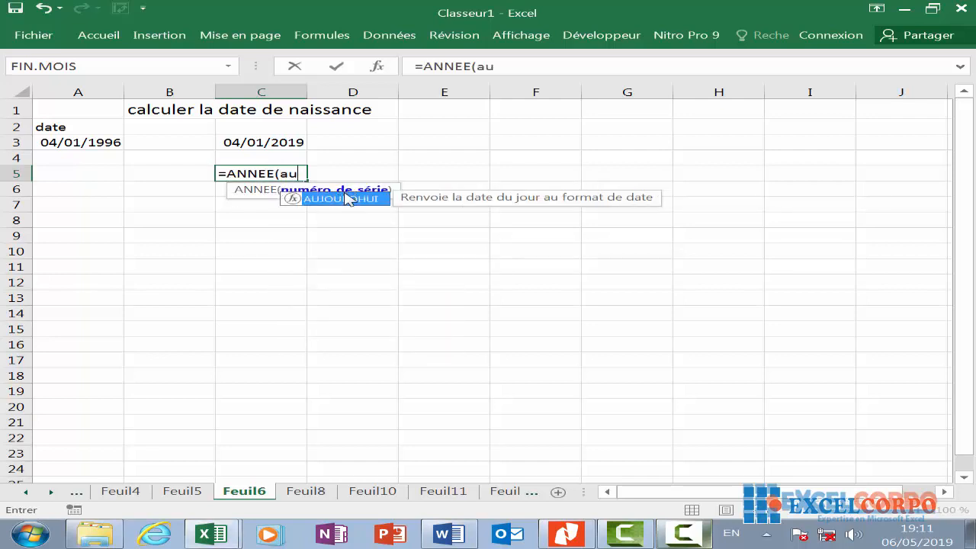
double_click(346, 198)
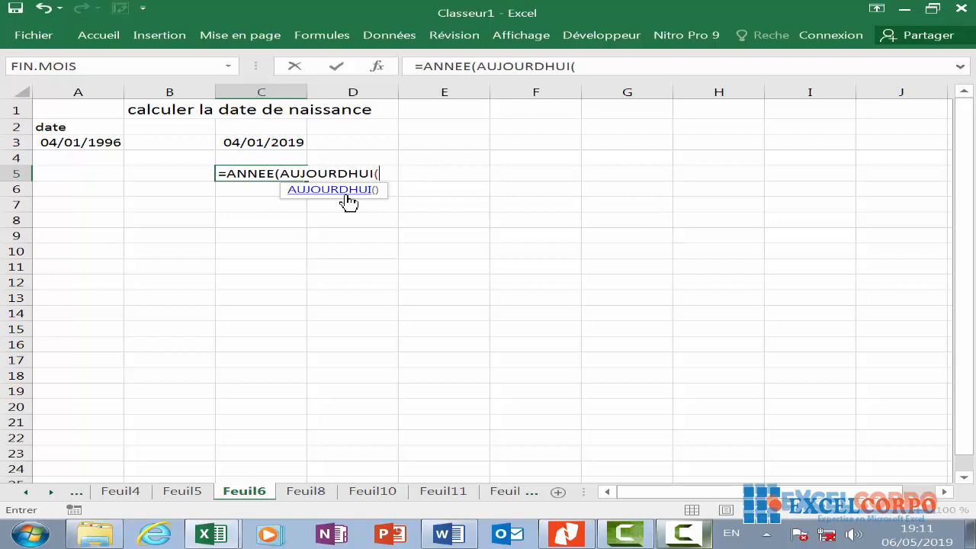
type("))")
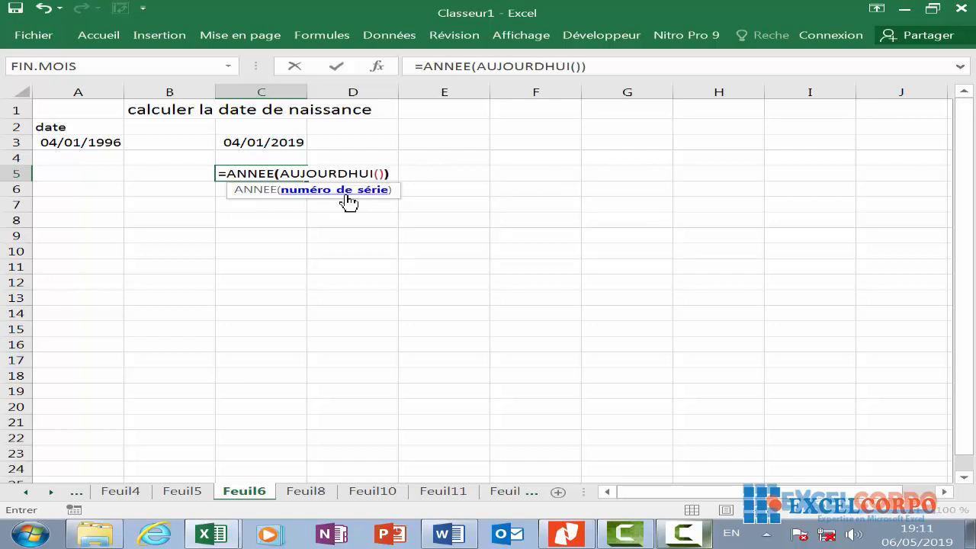
type("-")
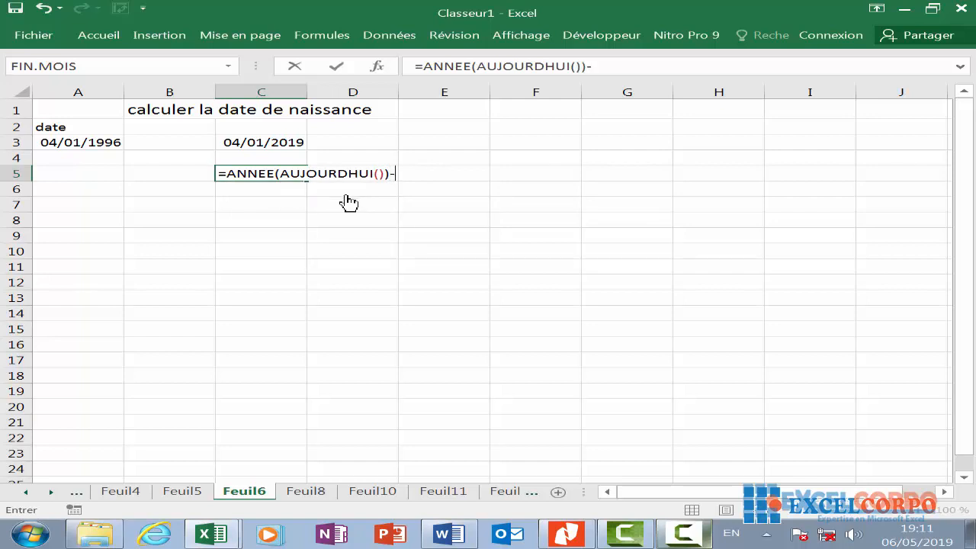
type("ann")
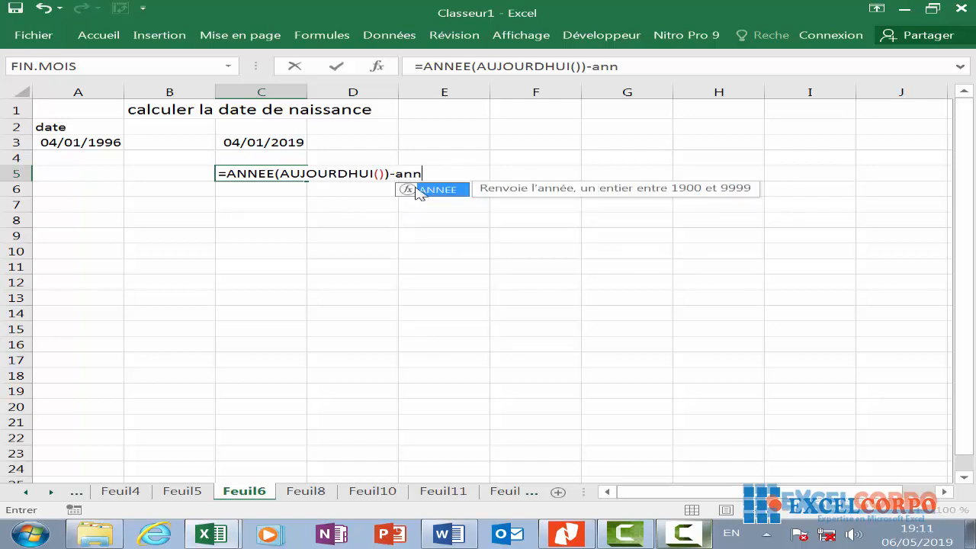
double_click(441, 190)
left_click(90, 144)
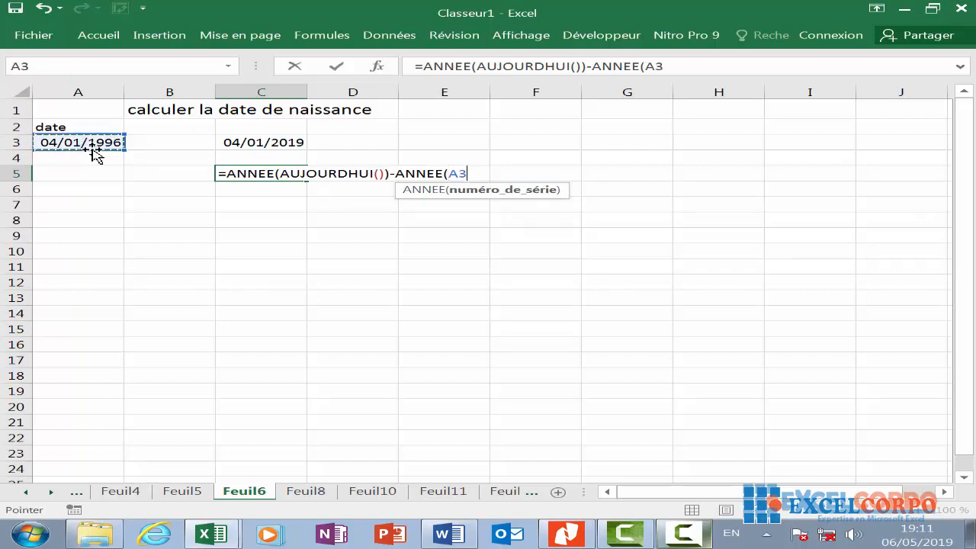
type(")")
key("Return")
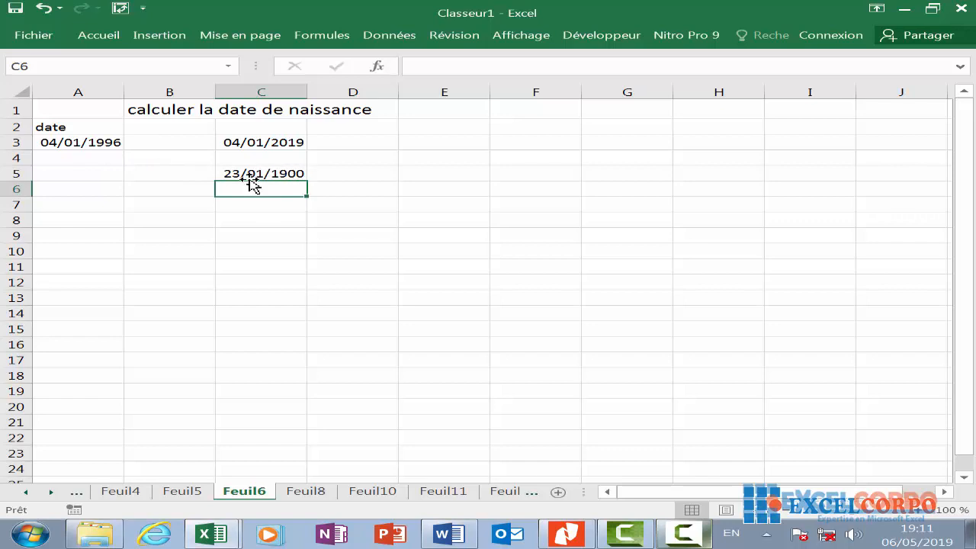
- Format C5 with the Nombre category, using two decimals
left_click(303, 171)
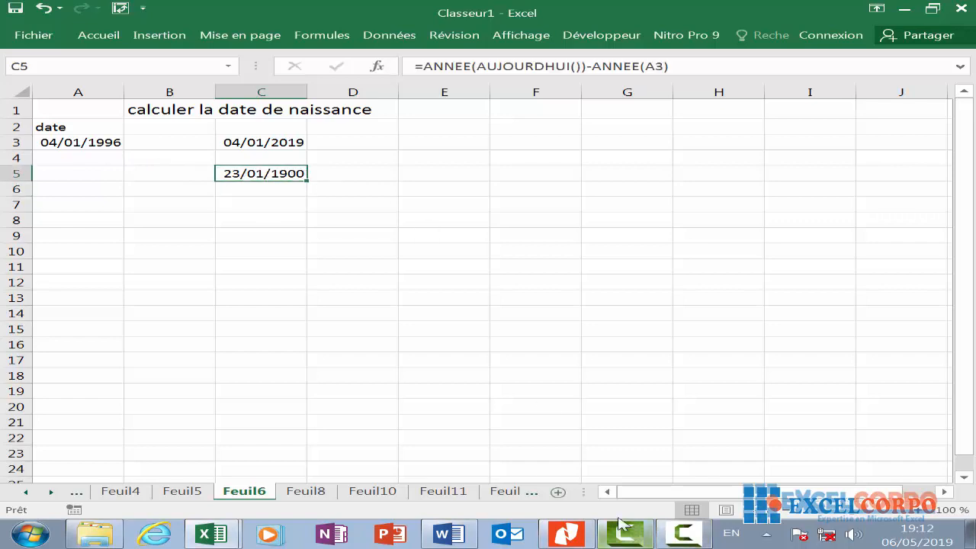
left_click(684, 534)
left_click(902, 480)
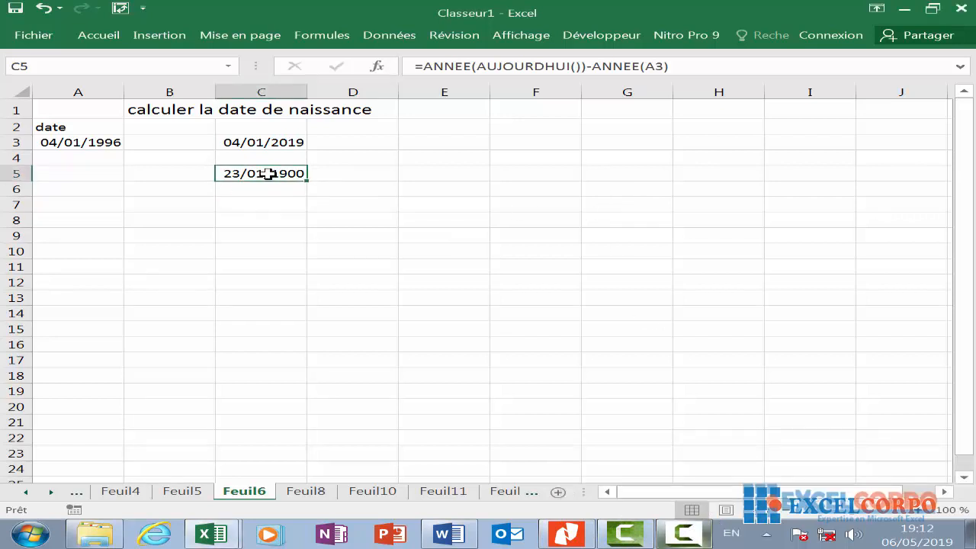
right_click(268, 173)
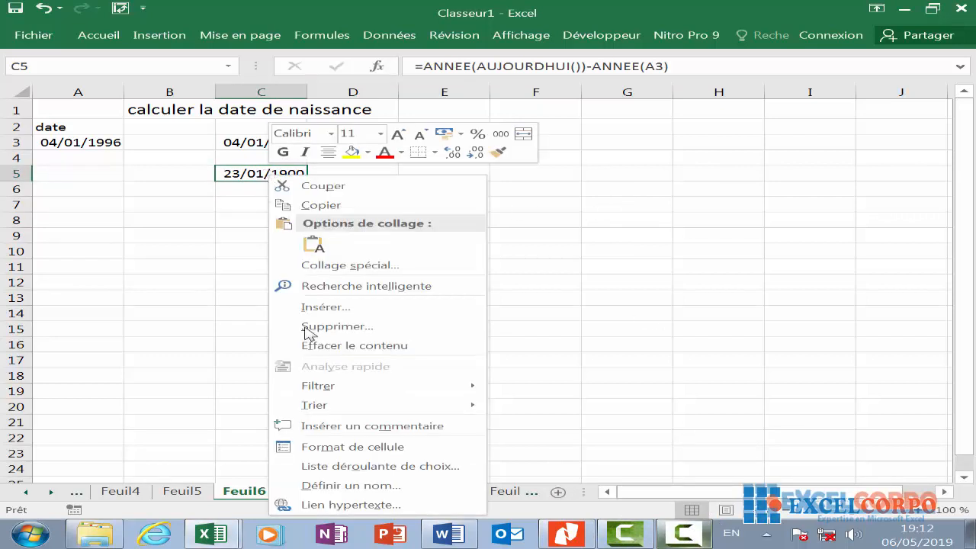
left_click(358, 448)
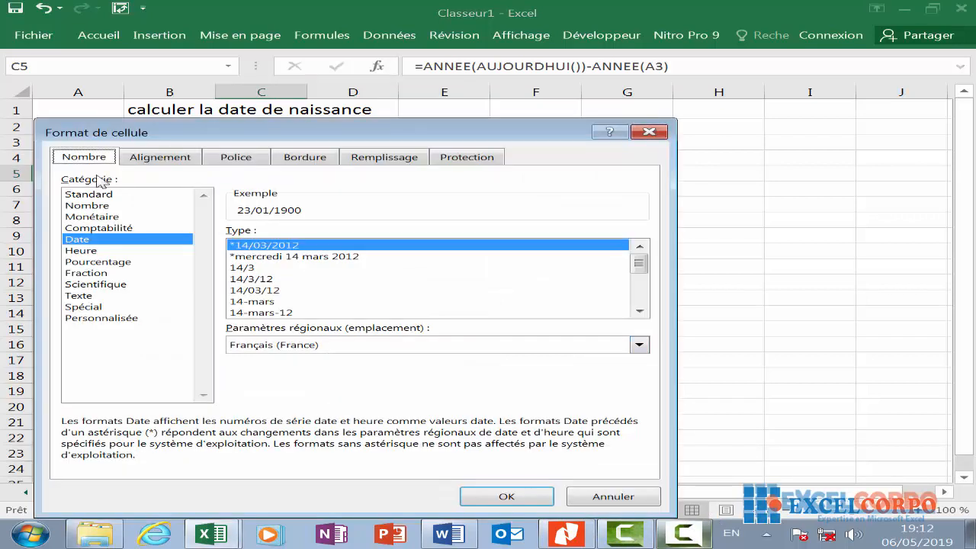
left_click(98, 206)
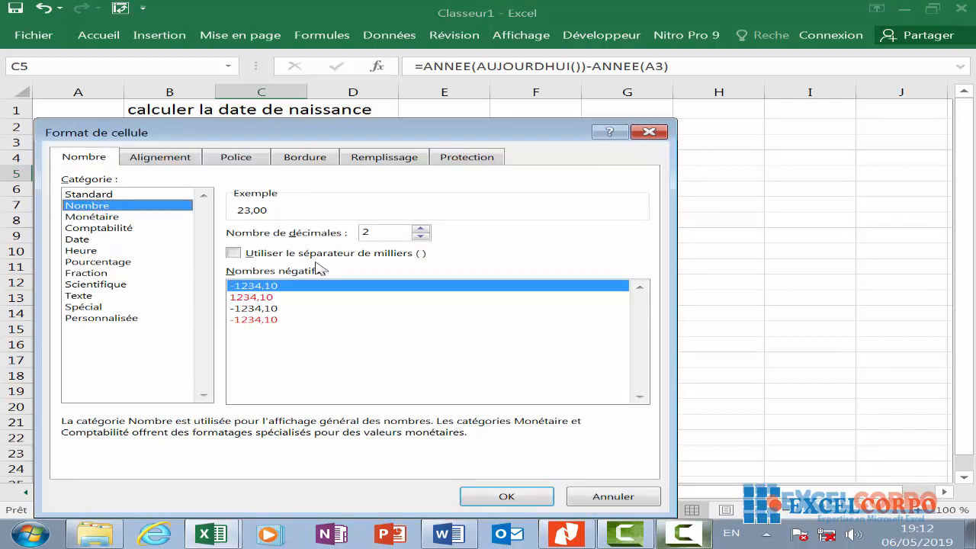
left_click(508, 496)
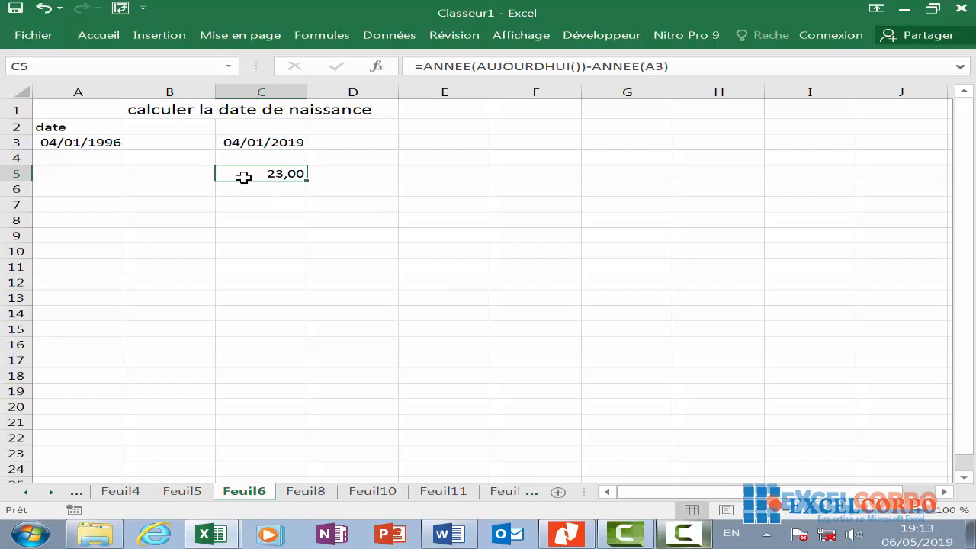
- Start a formula in C6 with the DATE function and nest ANNEE as its year argument
left_click(254, 191)
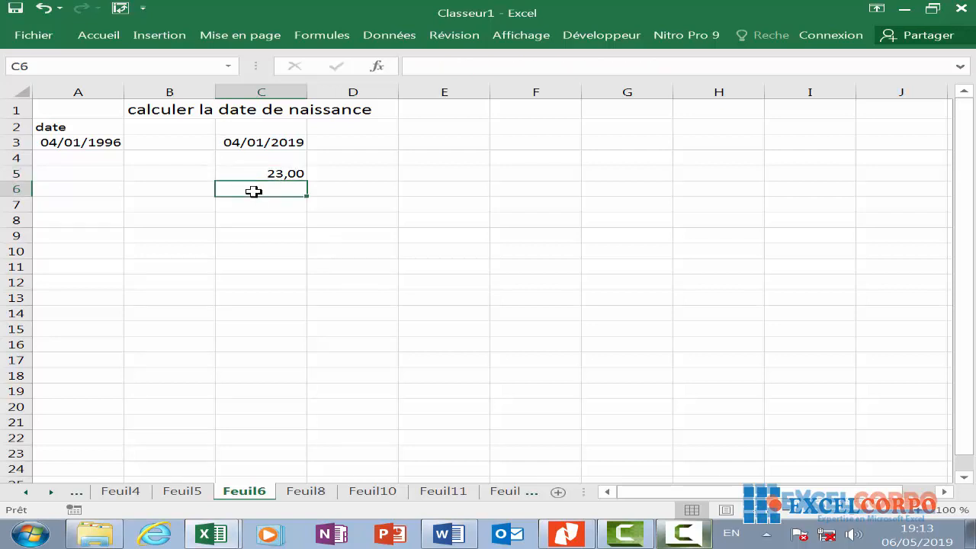
type("-")
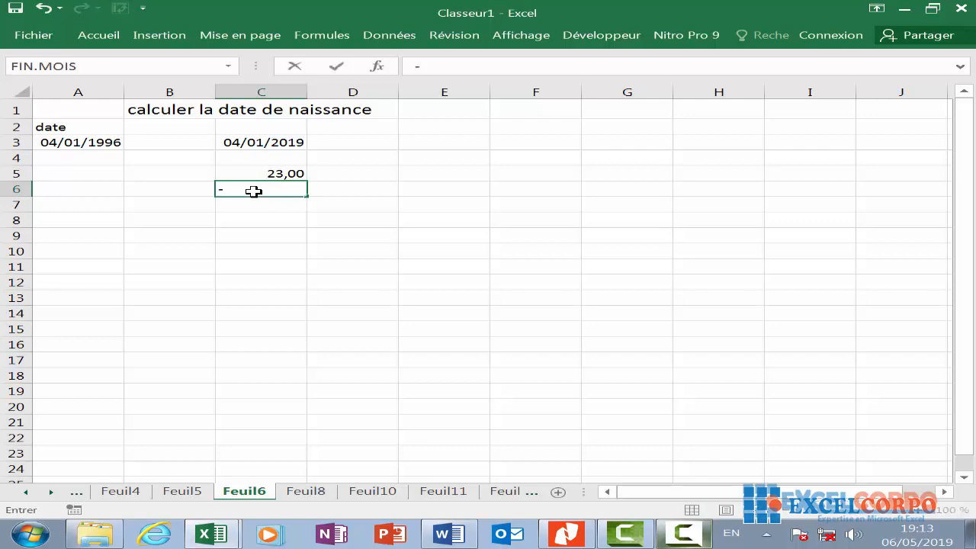
key("BackSpace")
type("=d")
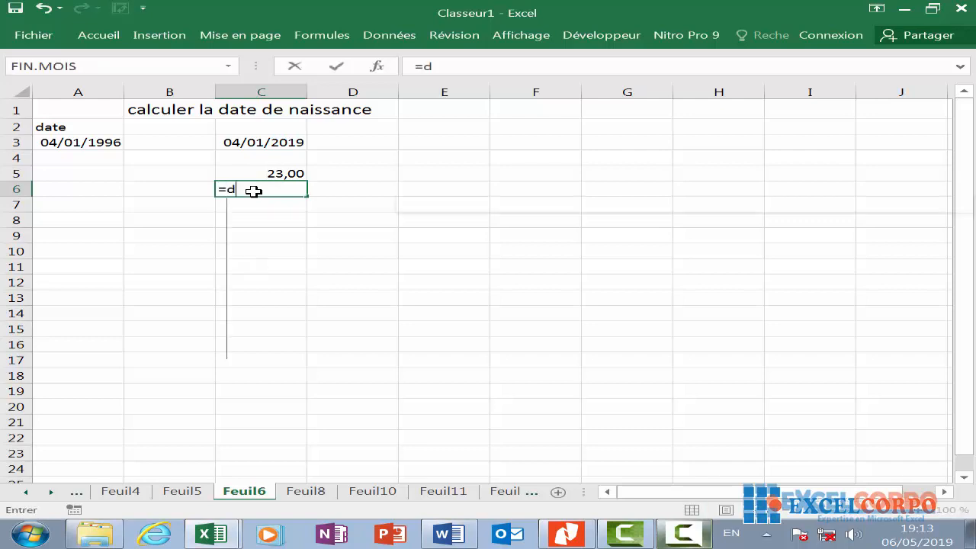
type("ate")
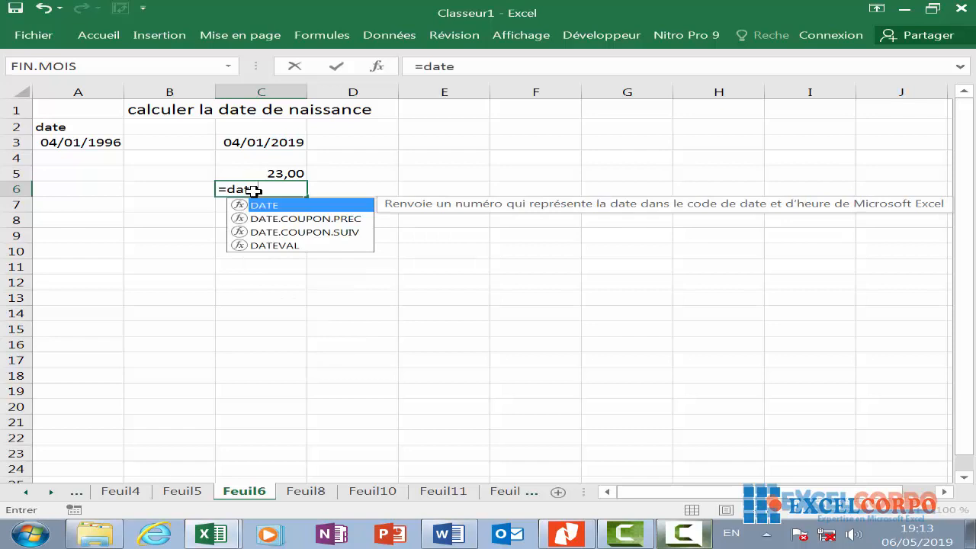
double_click(283, 206)
type("an")
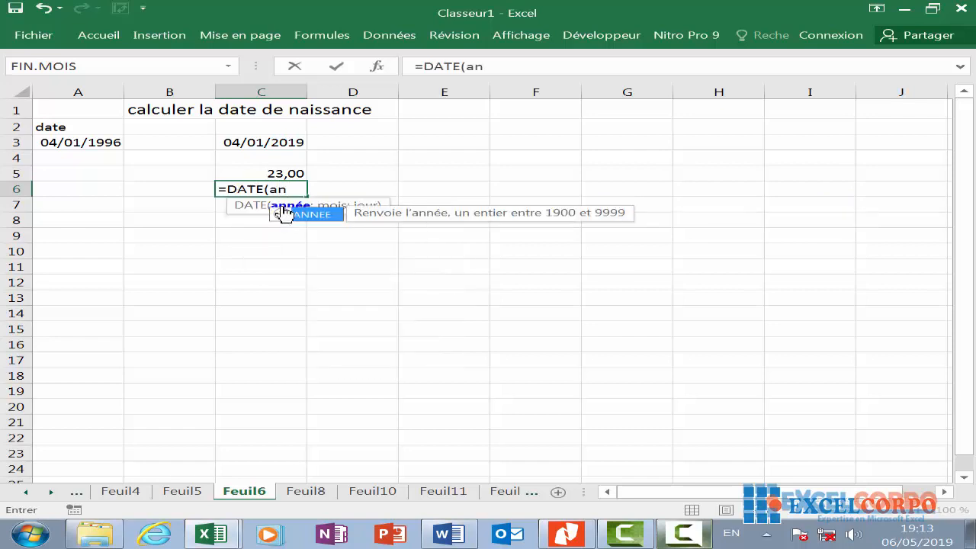
double_click(314, 216)
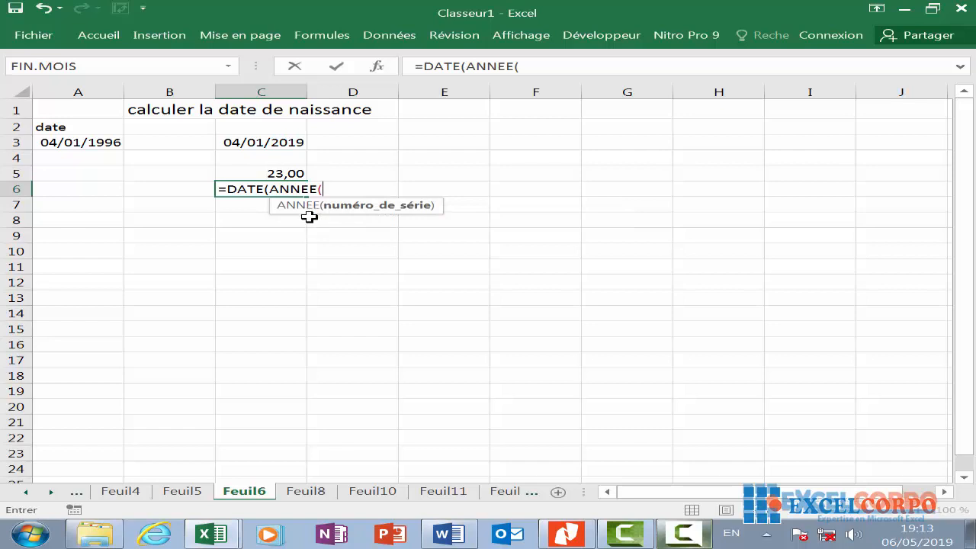
- Complete the year argument of the C6 formula as ANNEE(MAINTENANT())
type("mai")
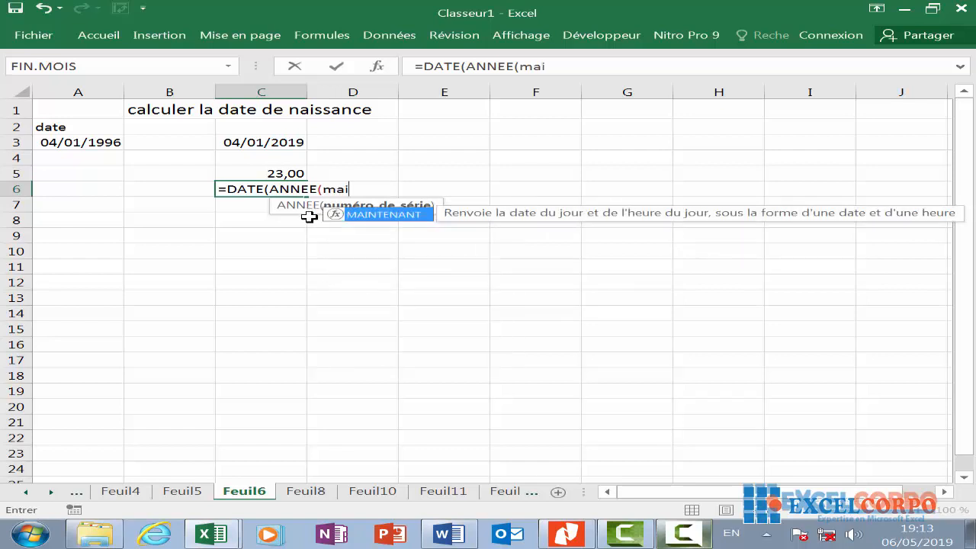
key("Return")
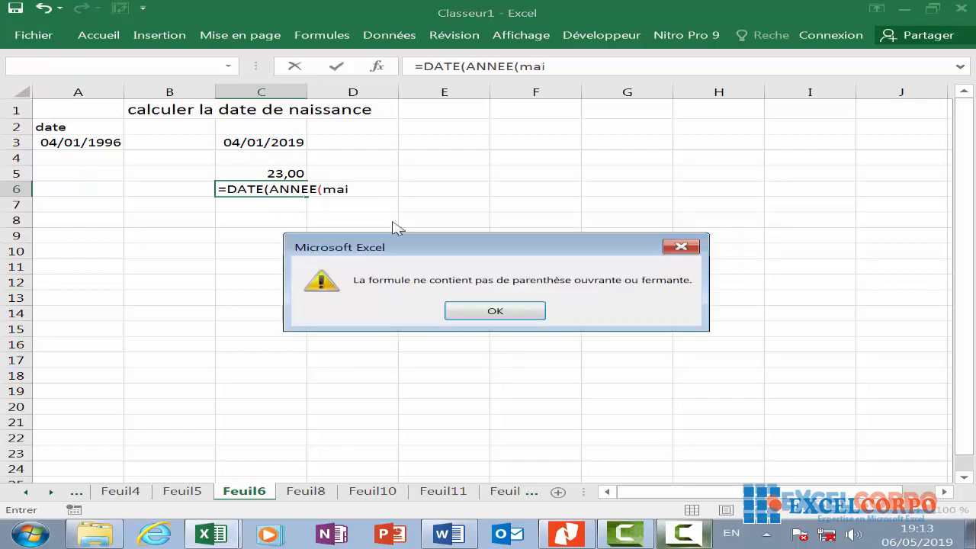
left_click(681, 248)
type("n")
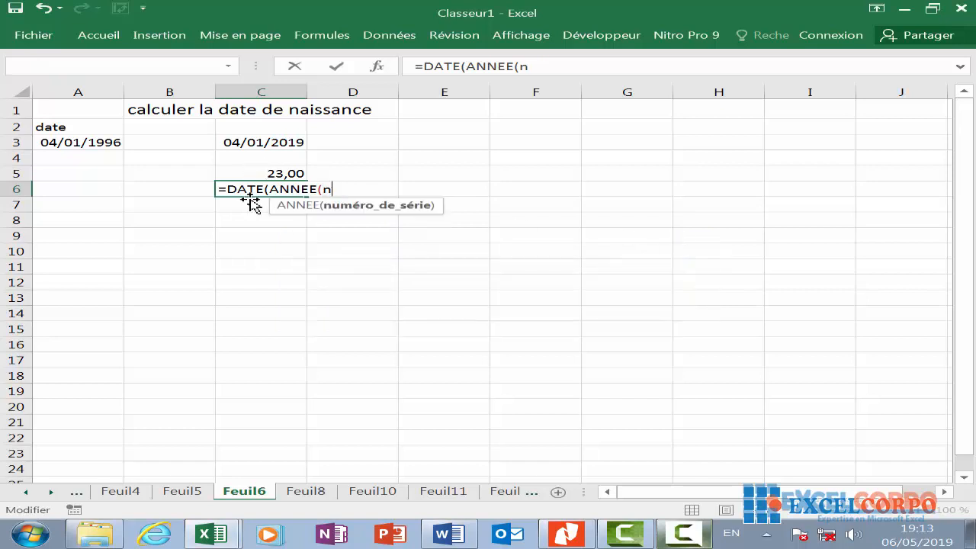
key("BackSpace")
type("ma")
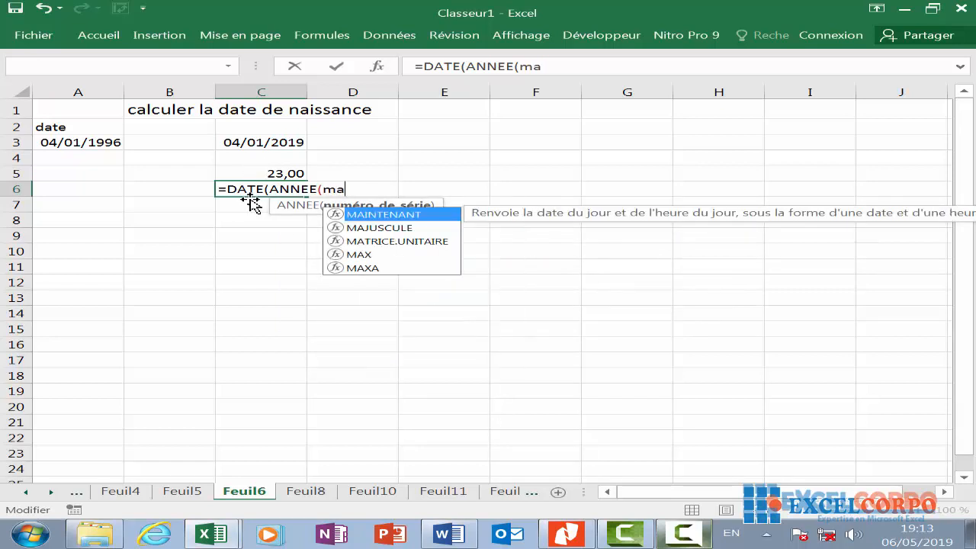
type("in")
double_click(418, 215)
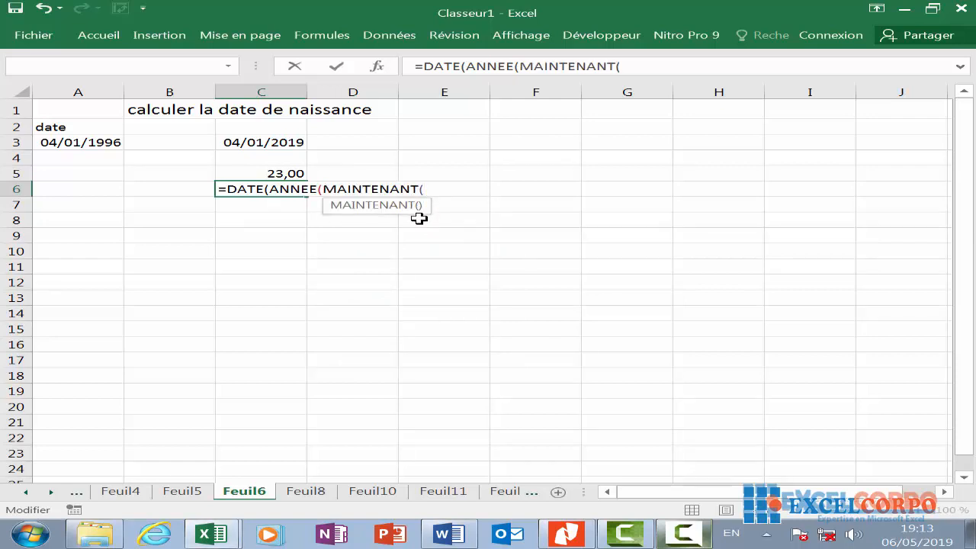
type("))")
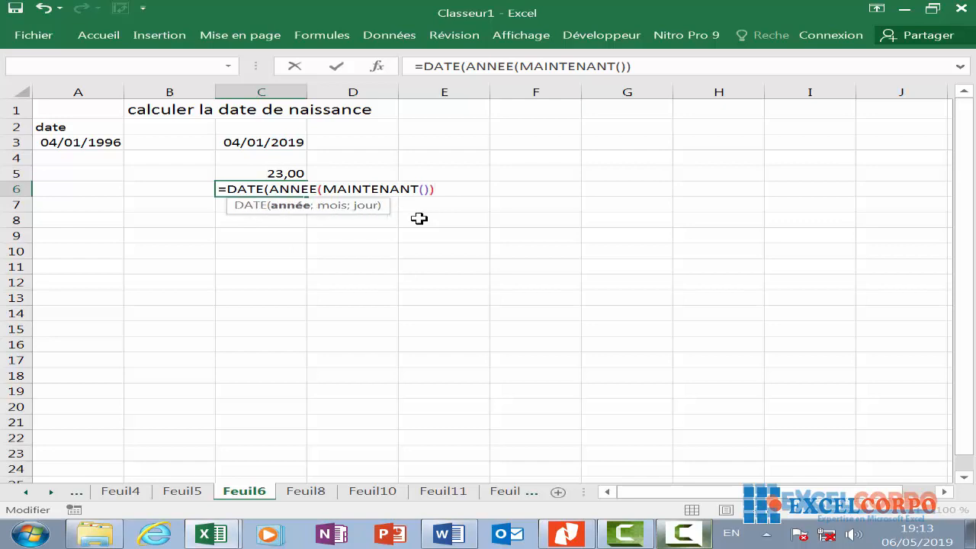
- Add MOIS(A3) as the month argument of the DATE function in C6
type(";mois")
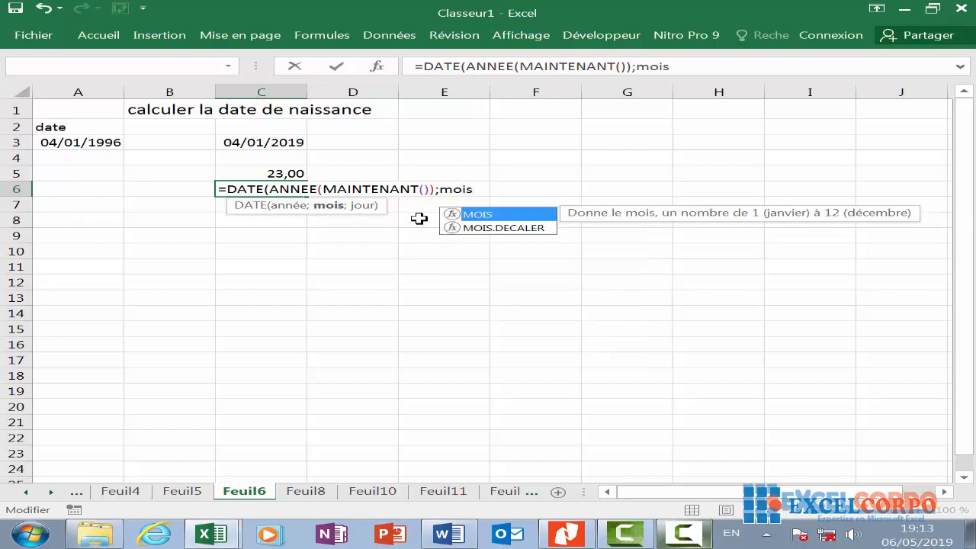
double_click(537, 214)
left_click(74, 145)
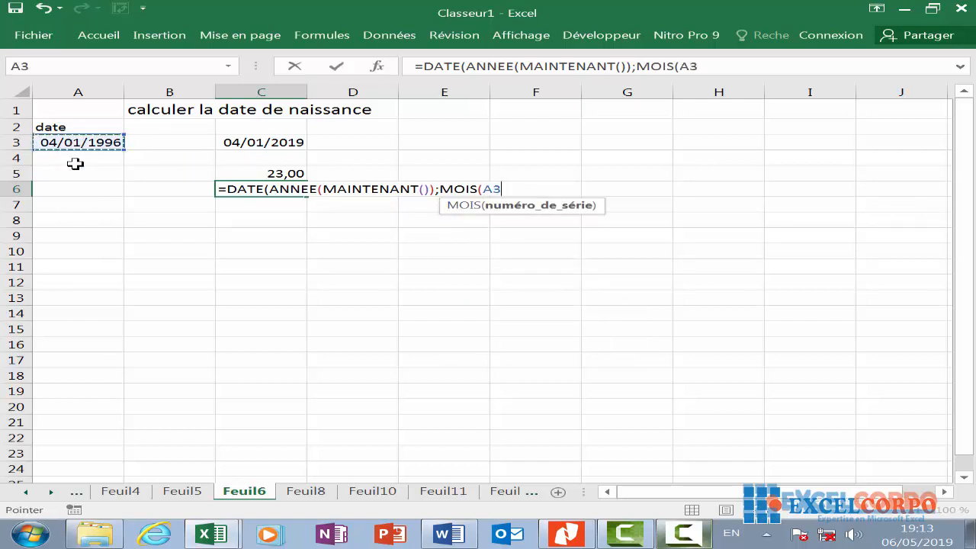
type(")")
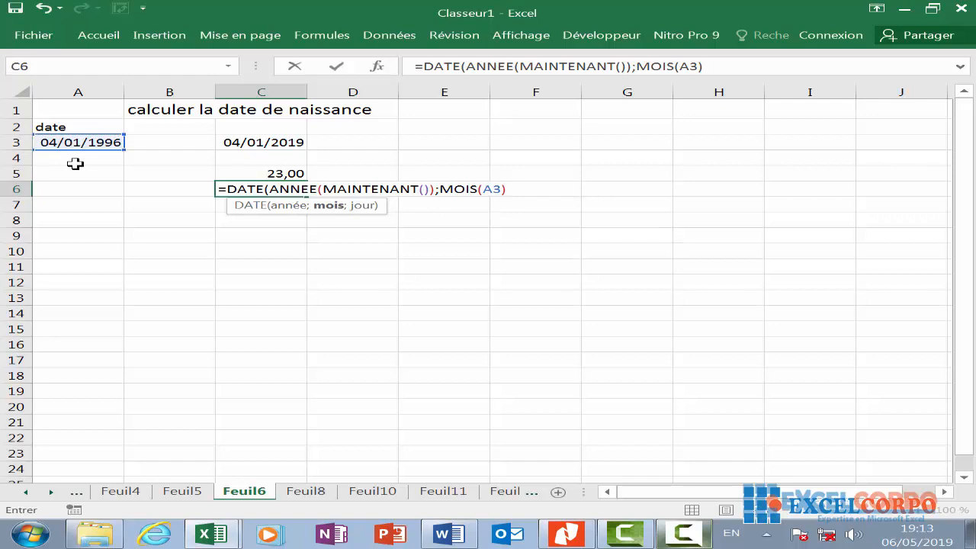
- Add JOUR(A3) as the day argument of the DATE function in C6
type(";")
type("jpi")
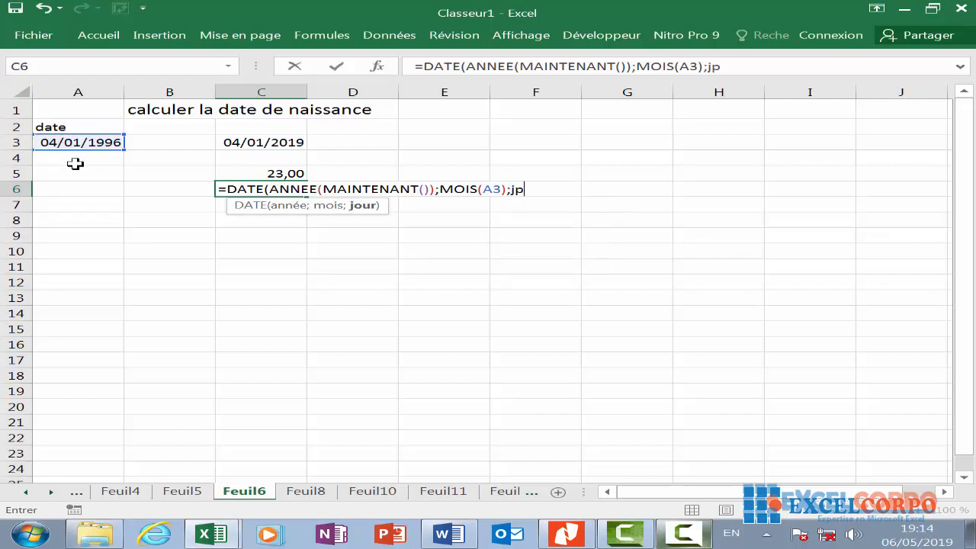
key("BackSpace")
key("BackSpace")
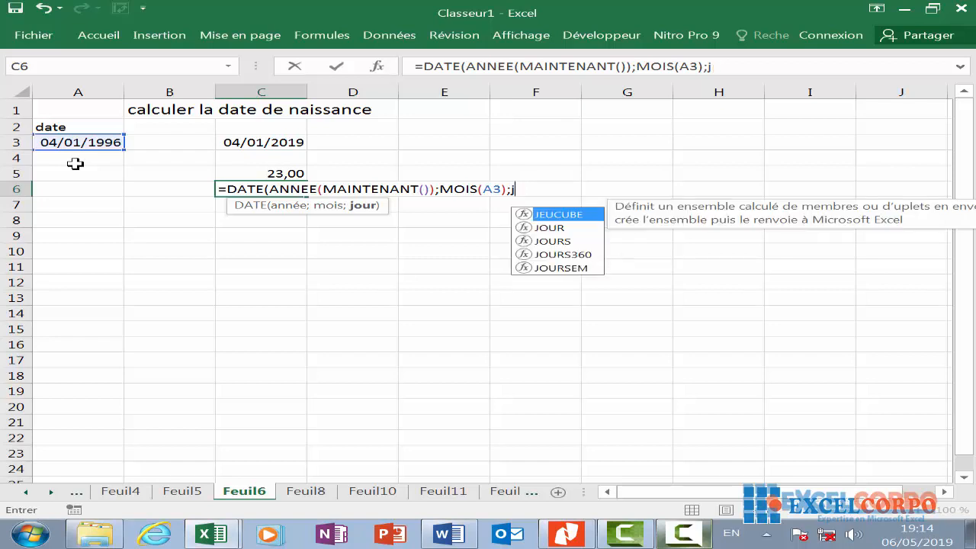
type("ou")
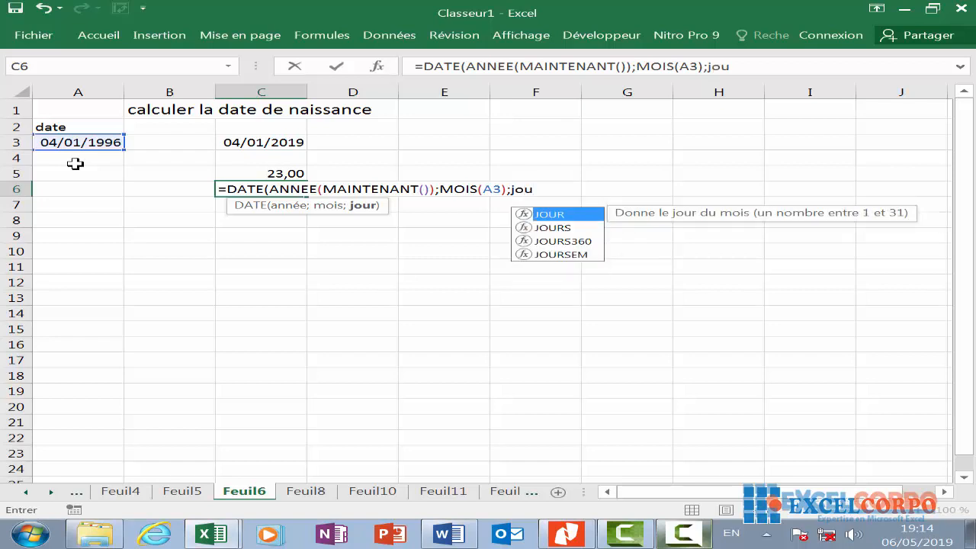
double_click(554, 215)
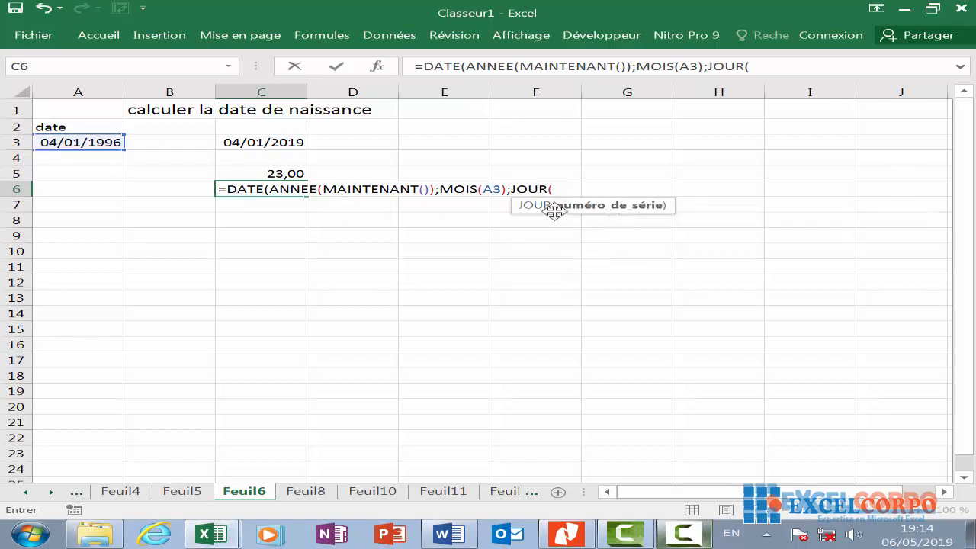
left_click(87, 143)
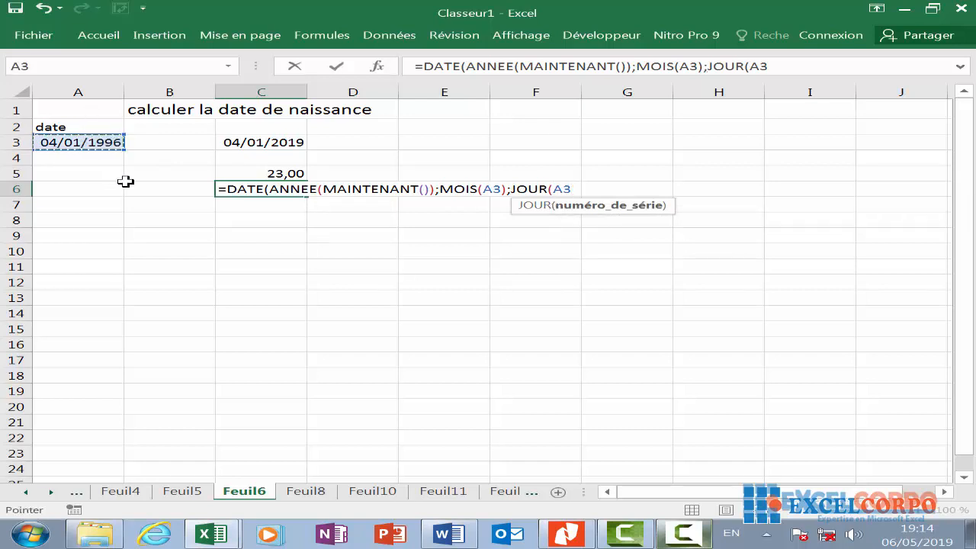
type(")")
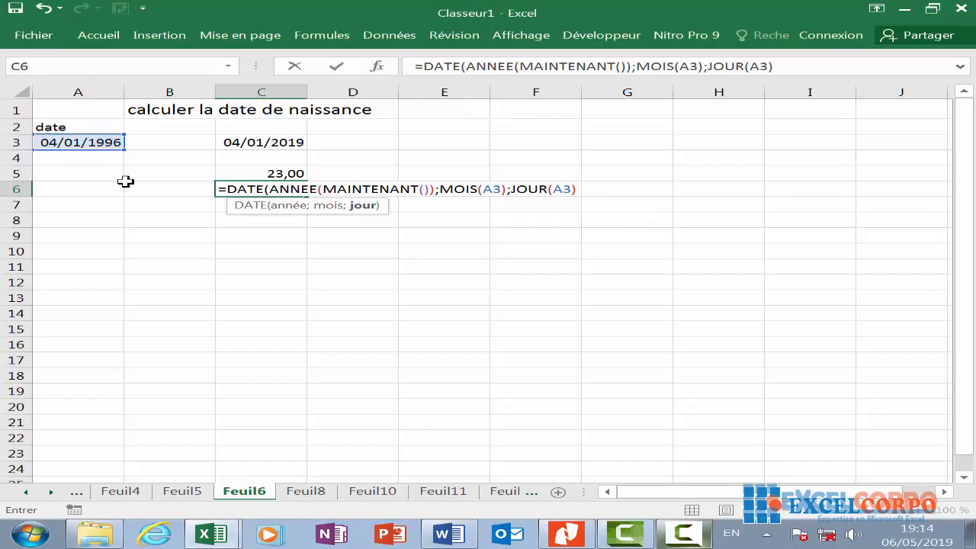
- Append the comparison >AUJOURDHUI() after JOUR(A3), close the DATE function and enter the formula in C6
type(">au")
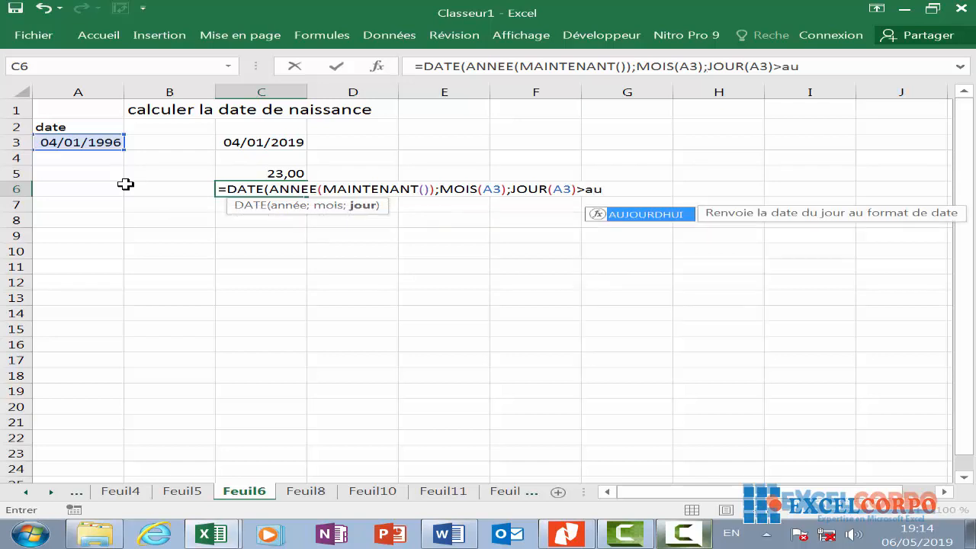
double_click(656, 216)
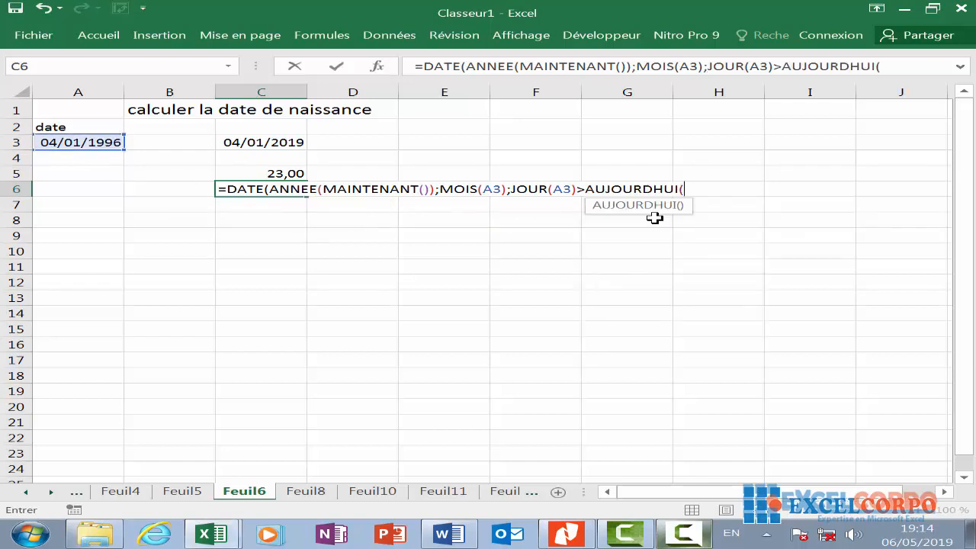
type(")")
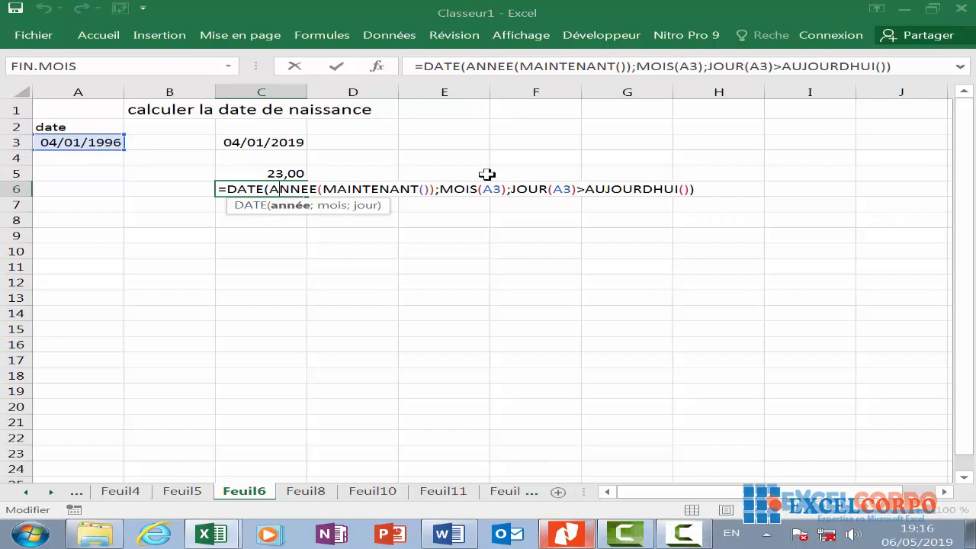
left_click(696, 189)
key("Return")
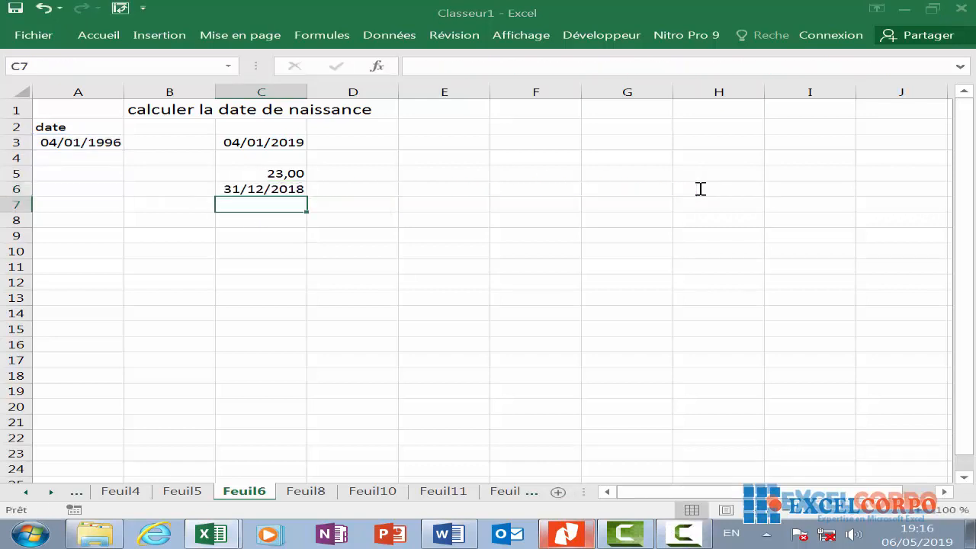
- Start a formula in C9 with the ANNEE function and MAINTENANT() as its argument
left_click(281, 231)
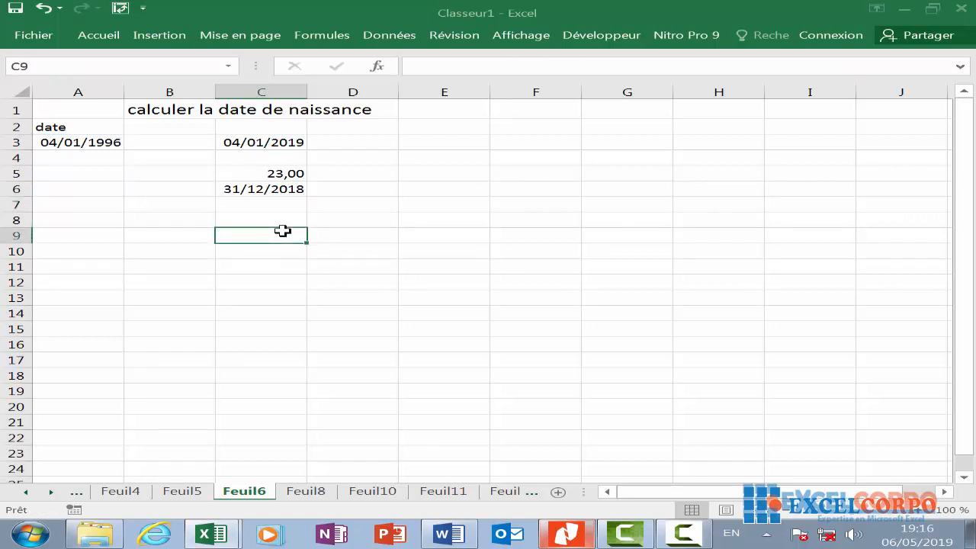
type("=anee")
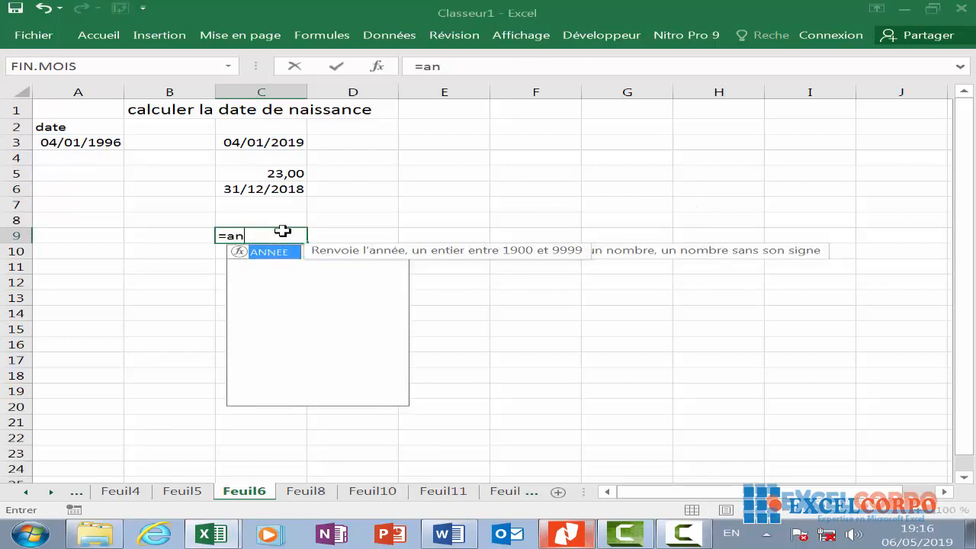
key("BackSpace")
key("BackSpace")
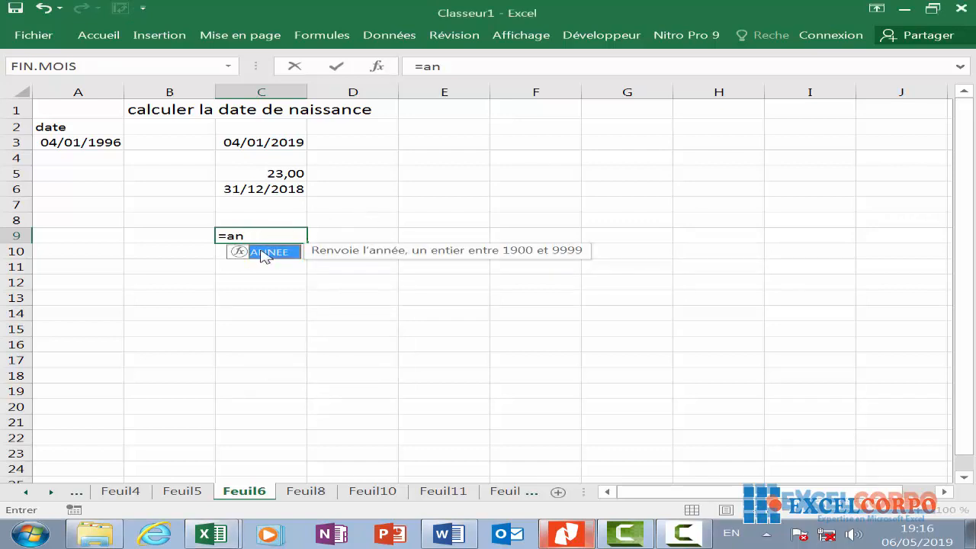
double_click(263, 253)
type("m")
double_click(359, 262)
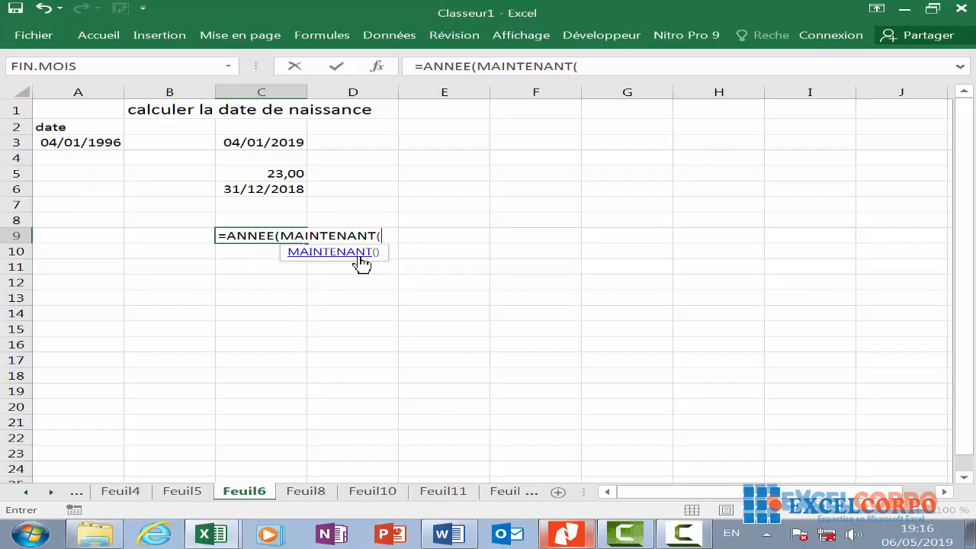
type(")")
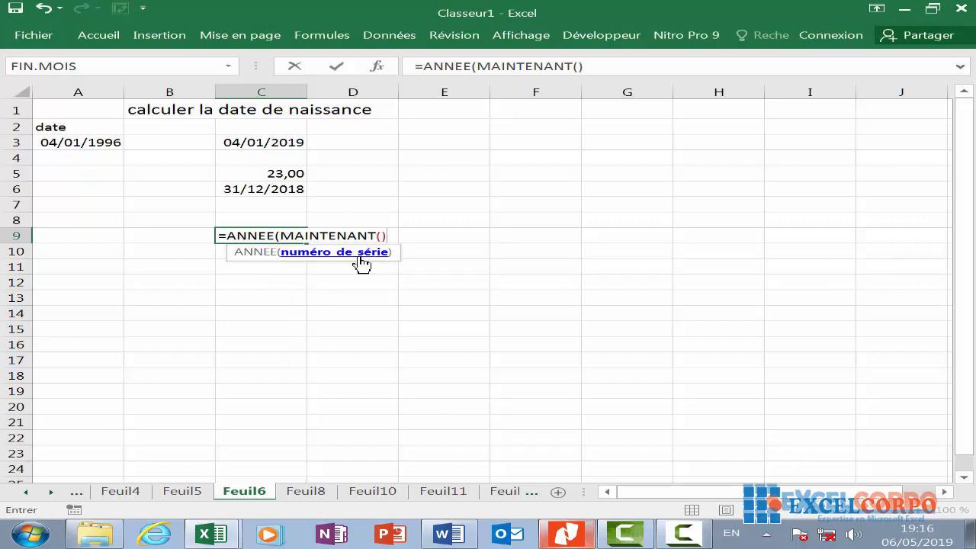
- Close the first ANNEE function in C9 and subtract ANNEE(A3) from it
type(")-an")
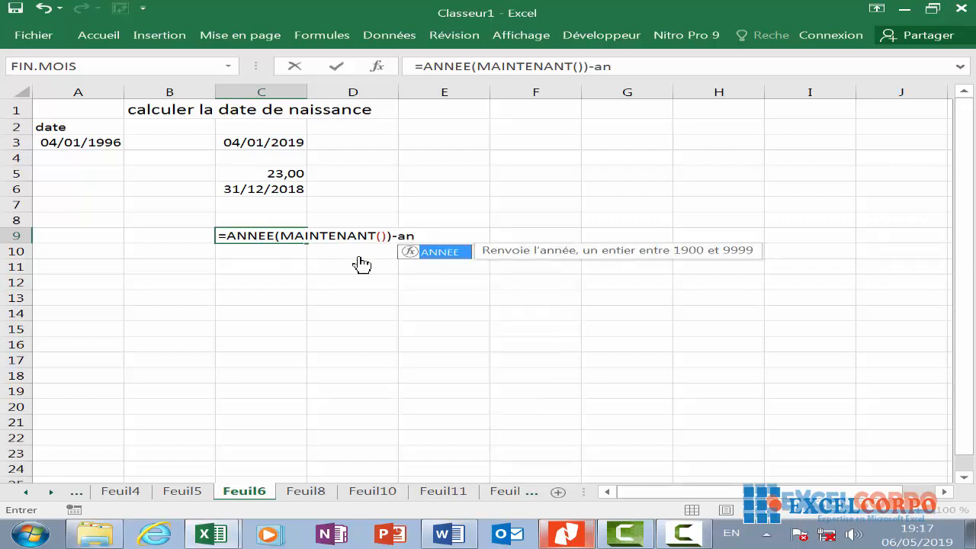
double_click(436, 256)
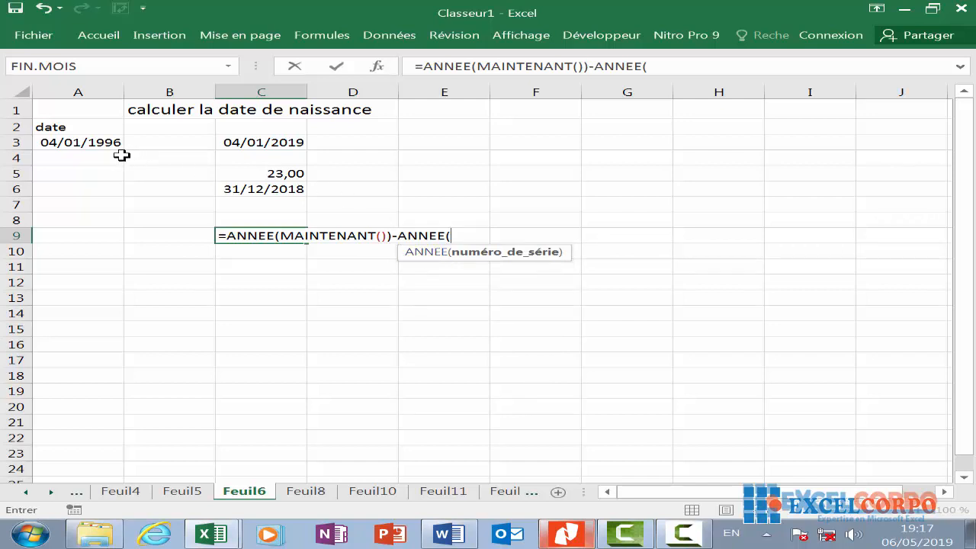
left_click(100, 142)
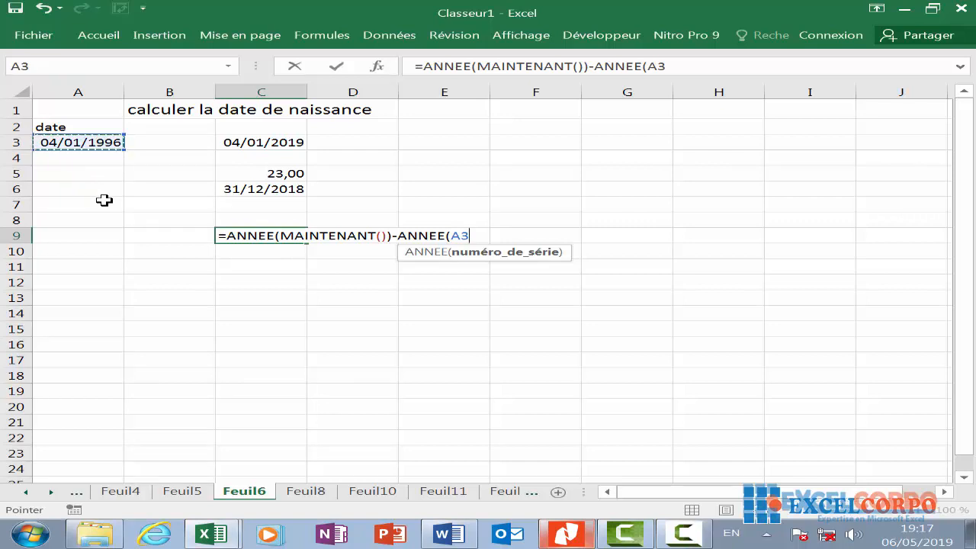
type(")")
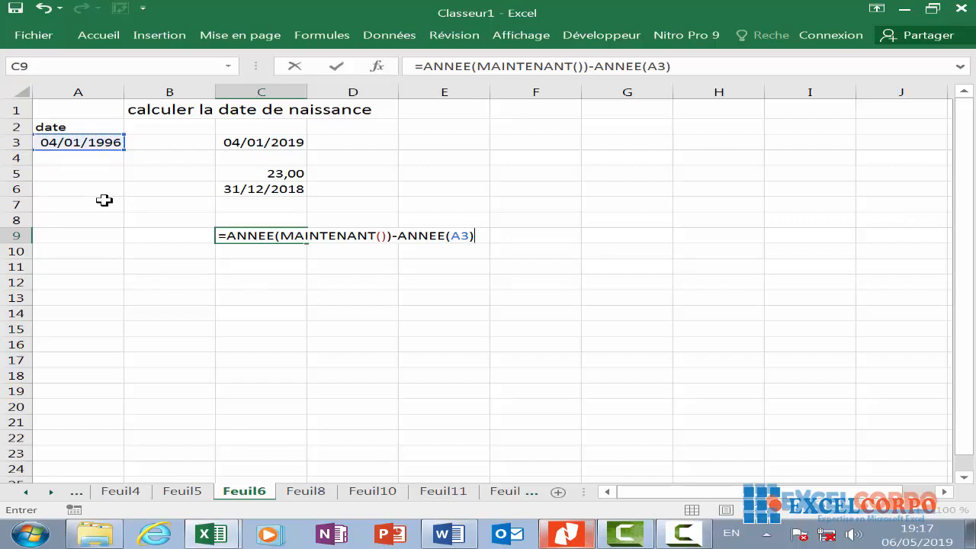
- Append a subtracted DATE function after ANNEE(A3) in the C9 formula, leaving its year argument empty
type("-dat")
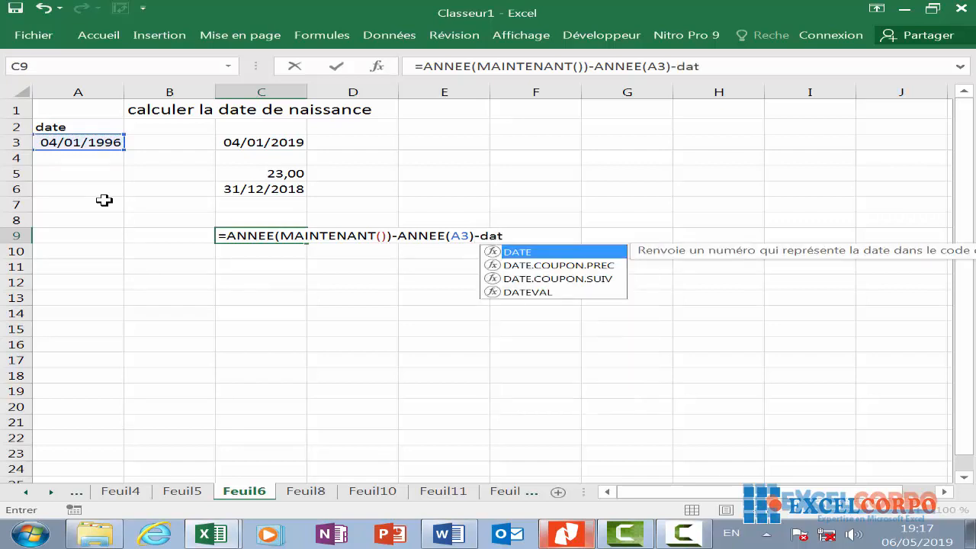
double_click(560, 253)
type("anee")
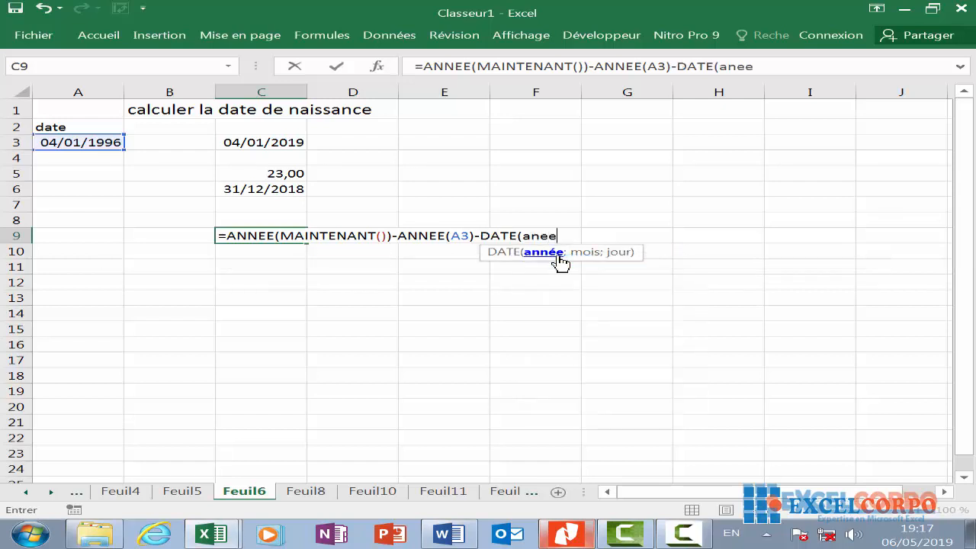
left_click(558, 260)
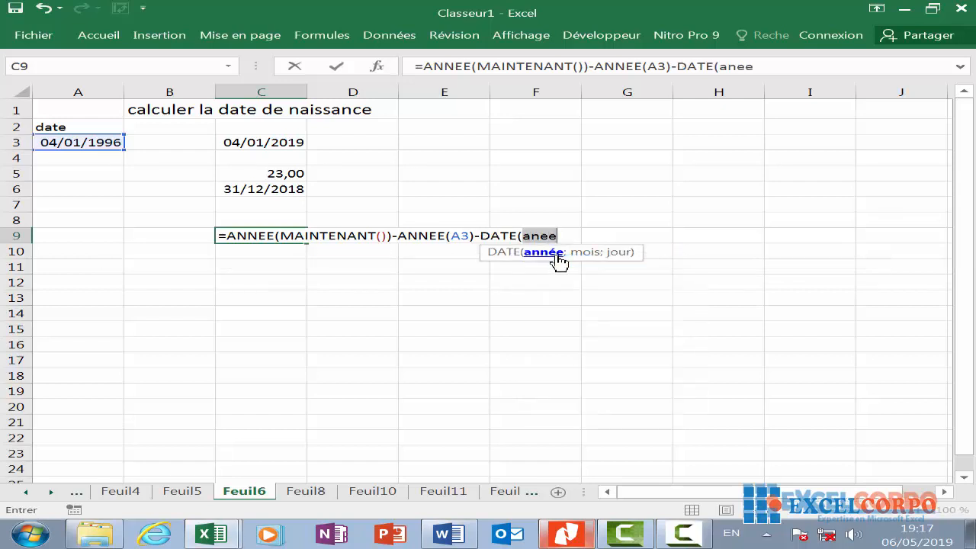
key("BackSpace")
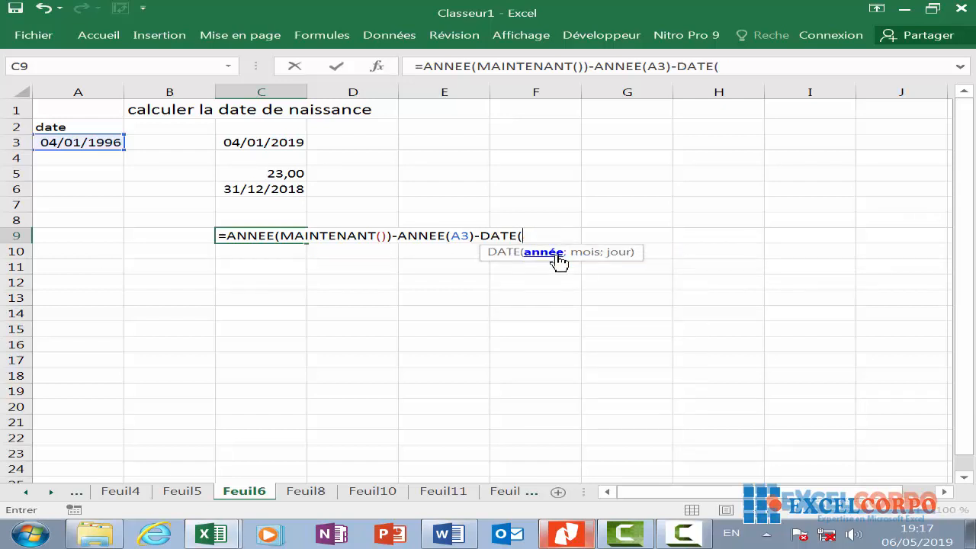
- Add ANNEE(MAINTENANT()) as the year argument of the DATE function in C9
type("an")
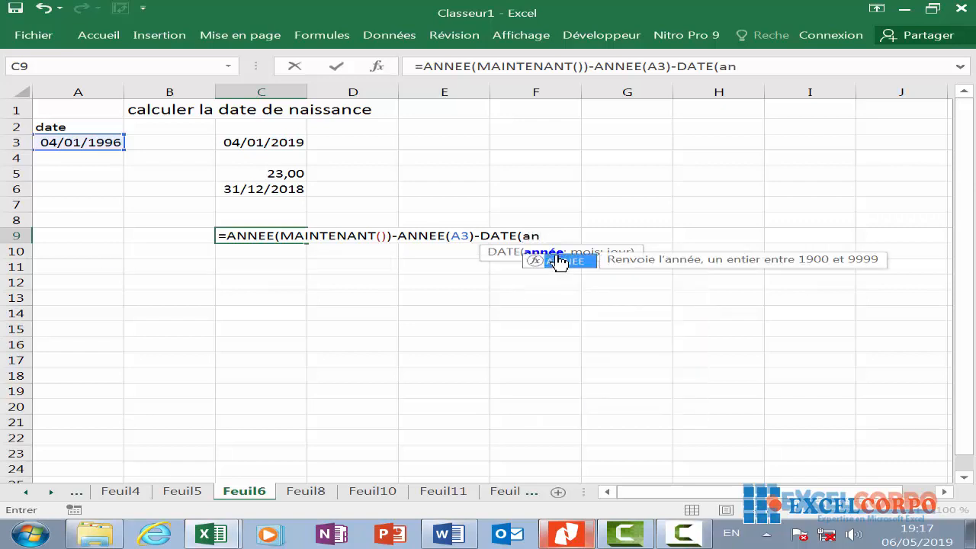
key("Return")
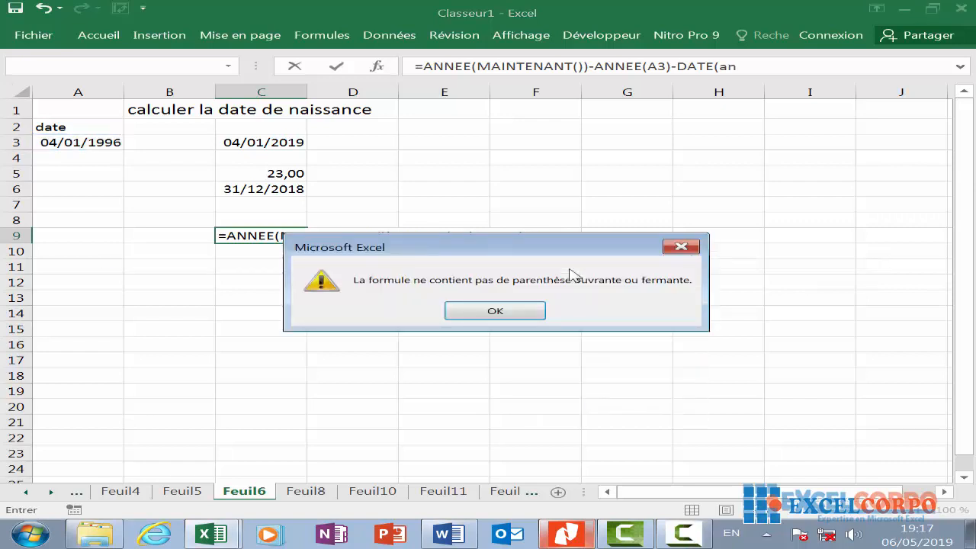
left_click(679, 248)
type("an")
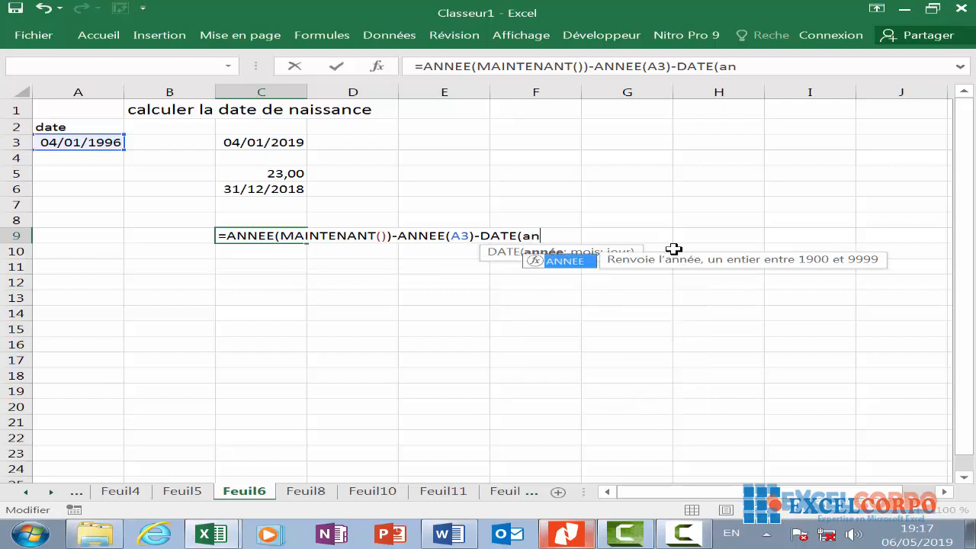
double_click(557, 261)
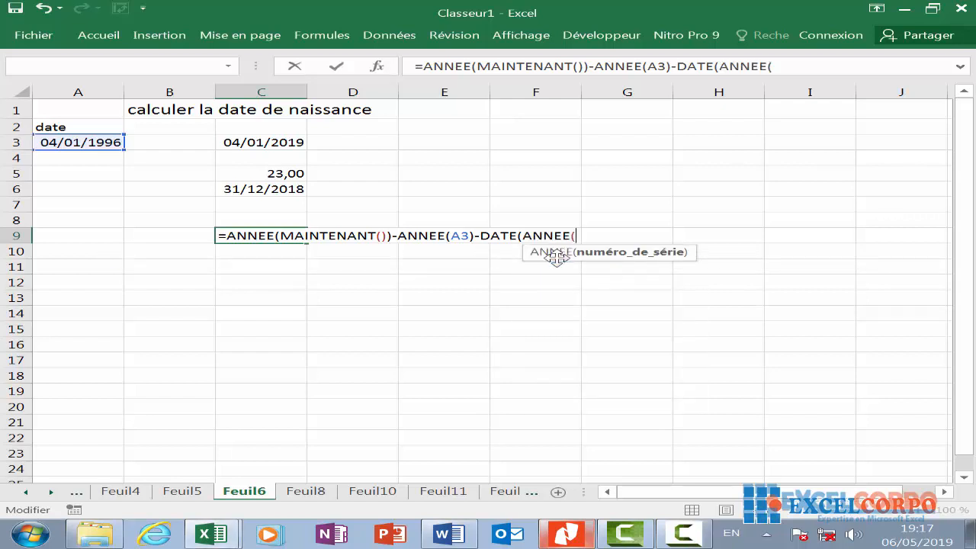
type("m")
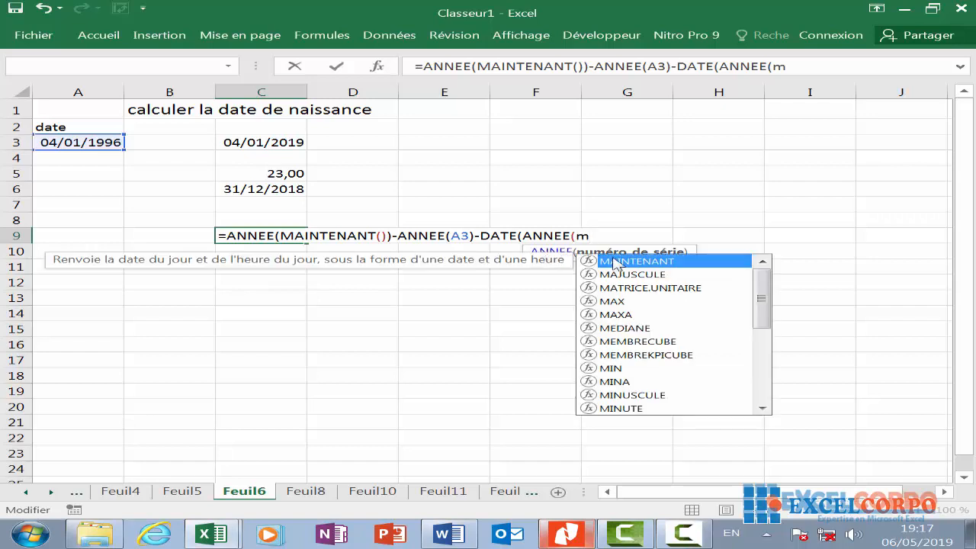
double_click(678, 263)
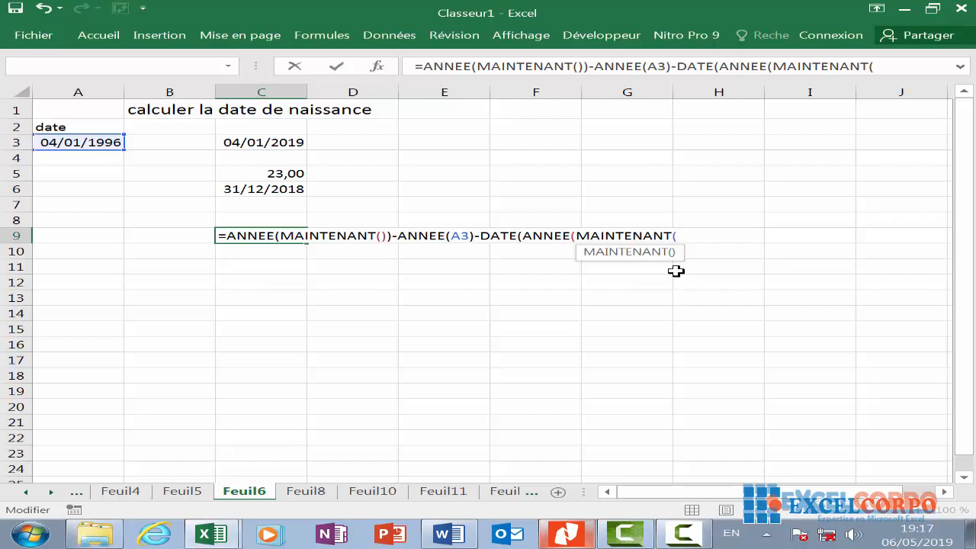
type("))")
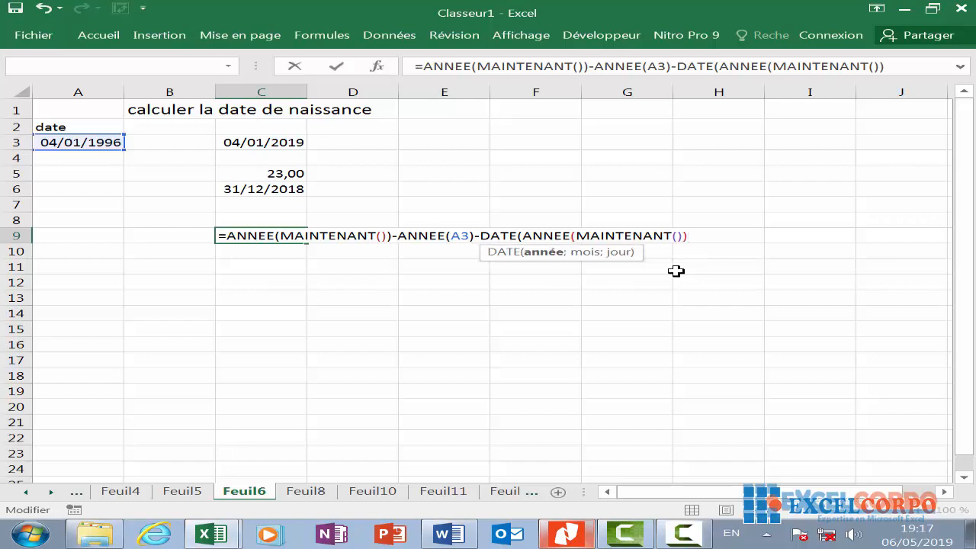
- Add the MOIS function with A3 as the month argument of the DATE function in C9
type(";")
type("ma")
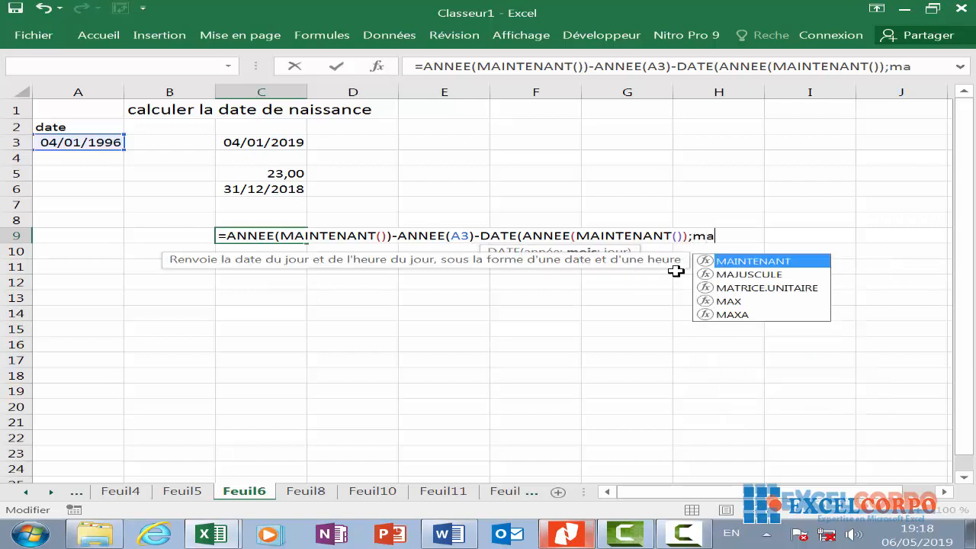
key("BackSpace")
type("ois")
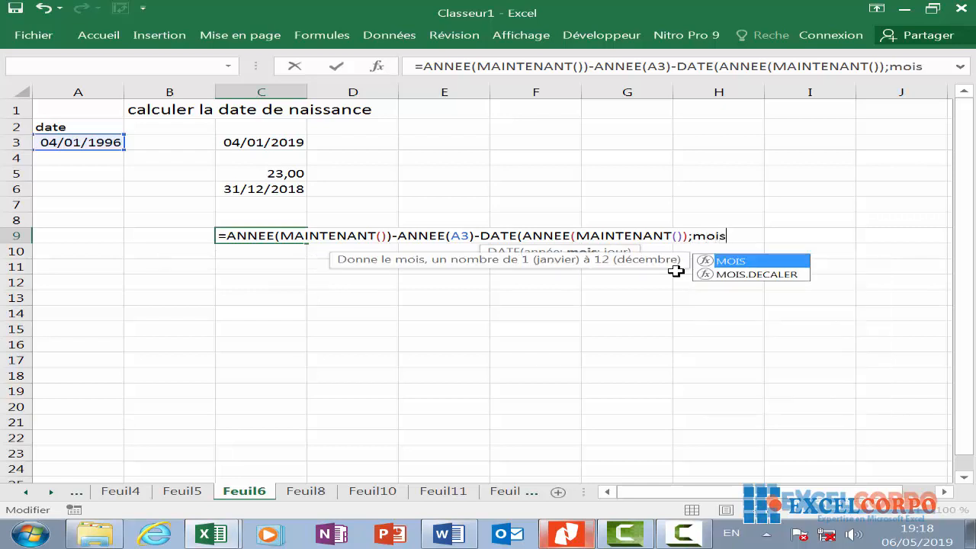
double_click(758, 260)
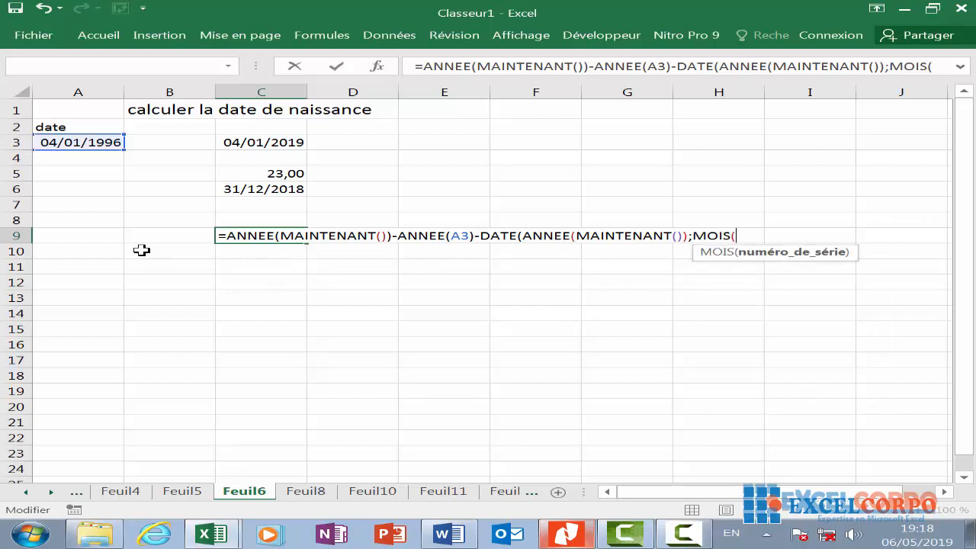
left_click(100, 140)
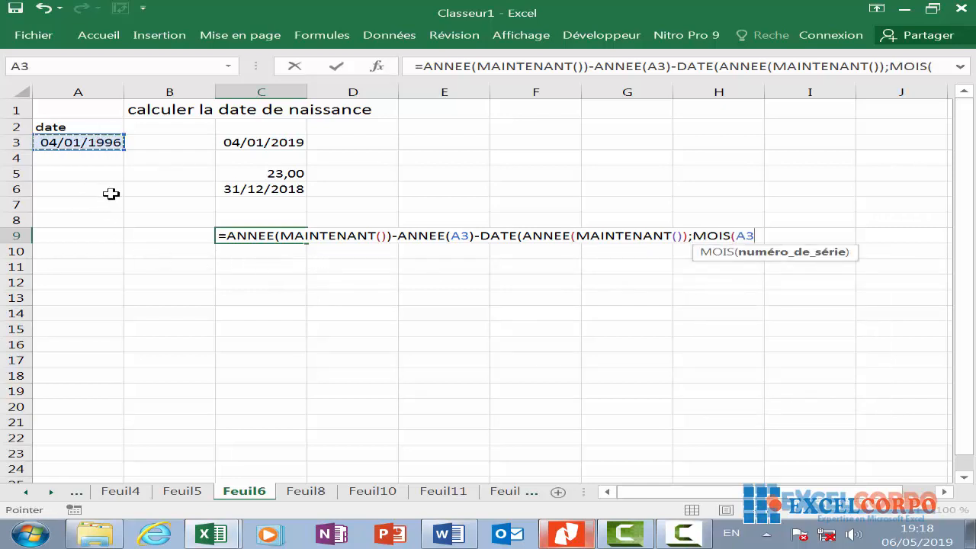
- Close the MOIS function and add JOUR(A3) as the day argument of the DATE function in C9
type(");jo")
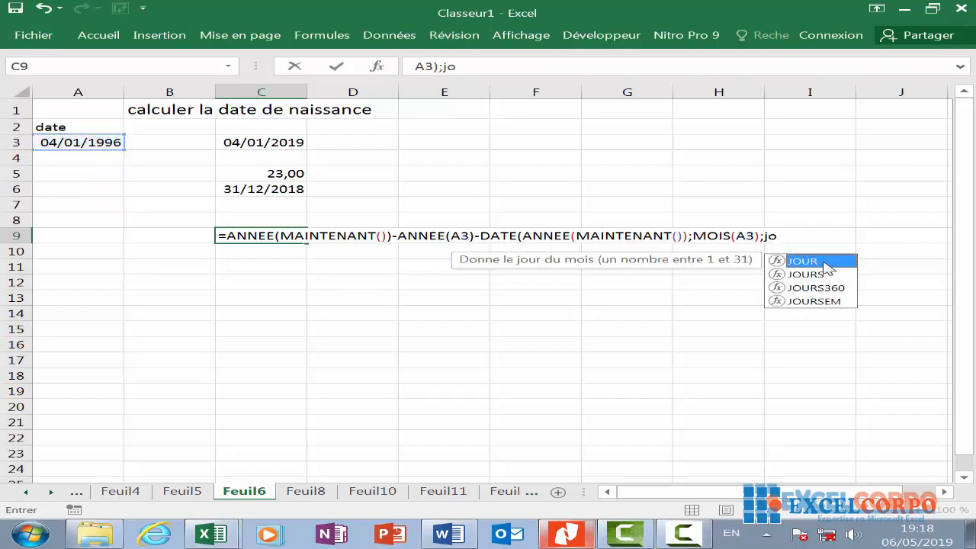
key("Tab")
left_click(100, 141)
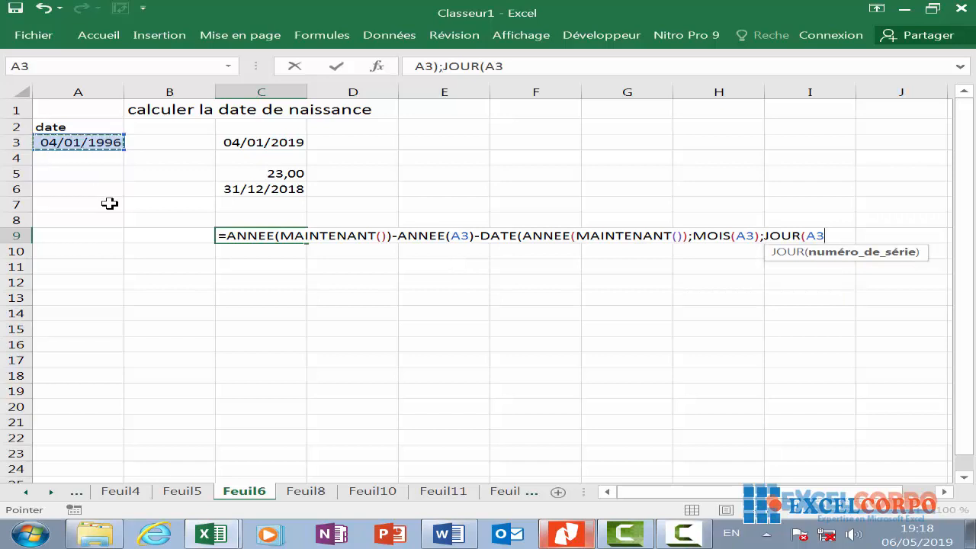
type(")")
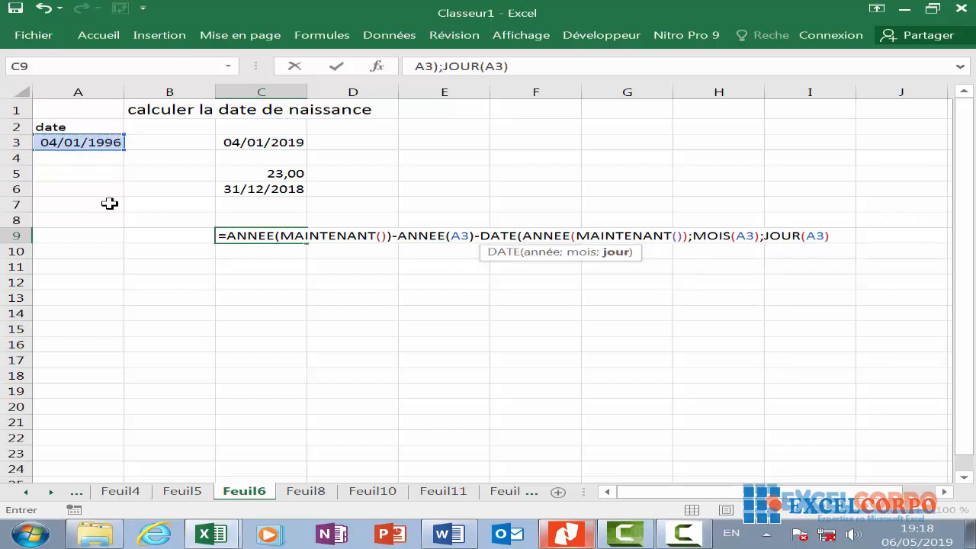
- Close the DATE function, append the comparison >MAINTENANT() and enter the formula in C9
type(")>")
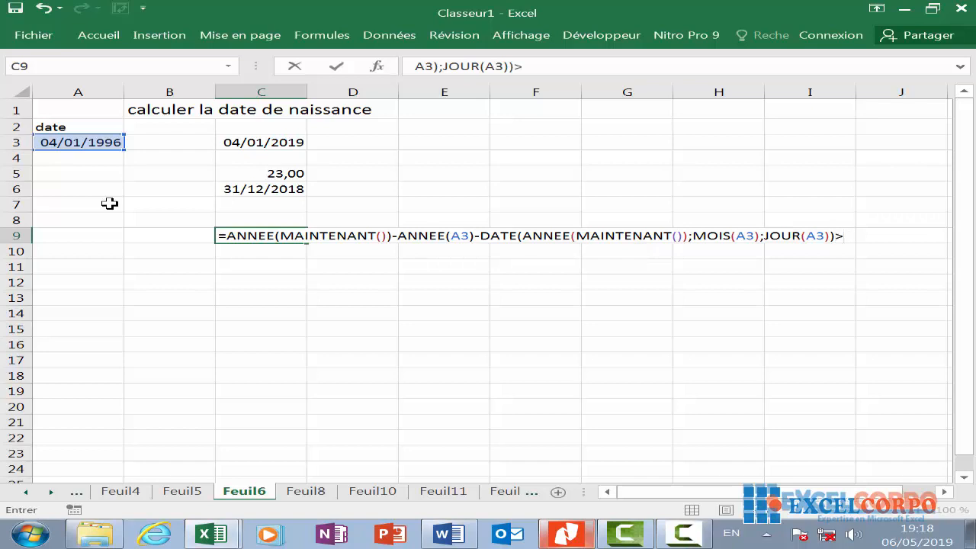
type("m")
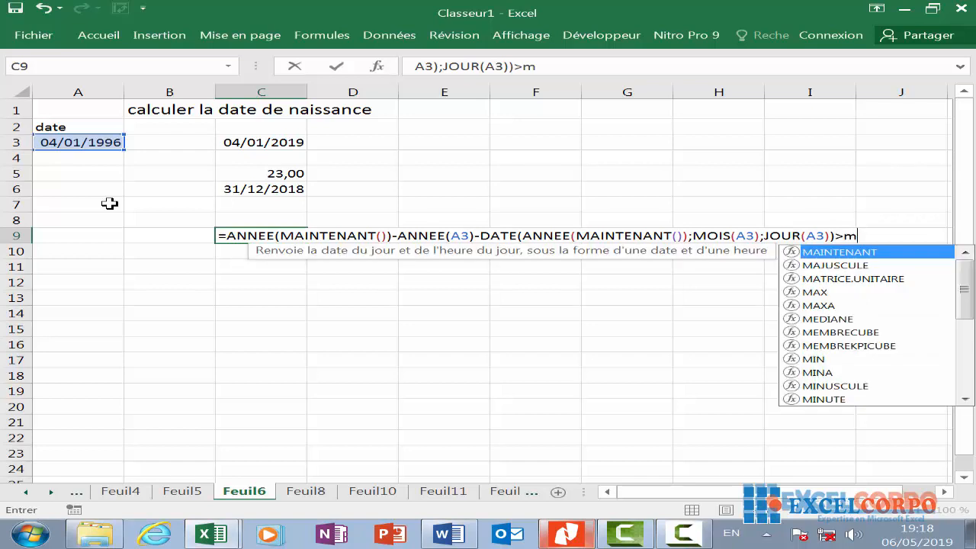
double_click(859, 253)
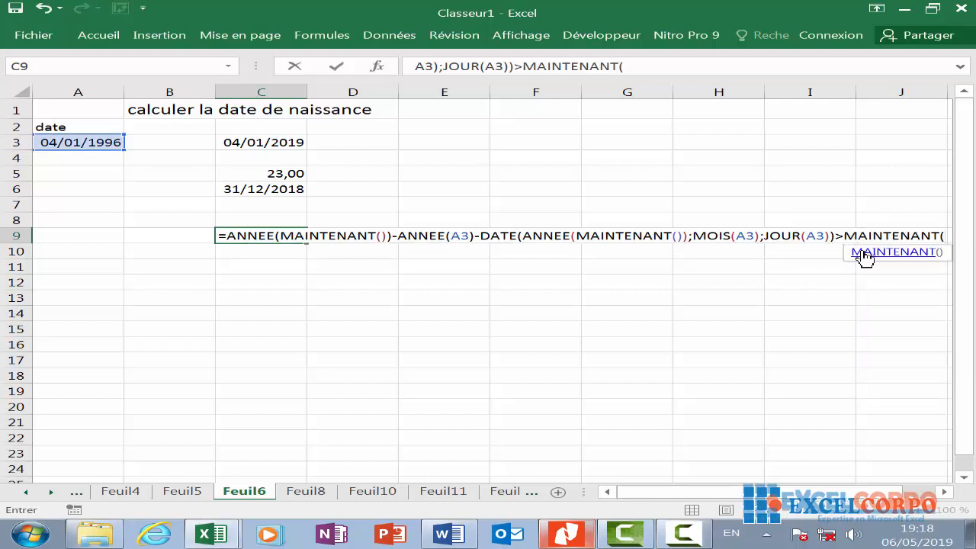
type(")")
key("Return")
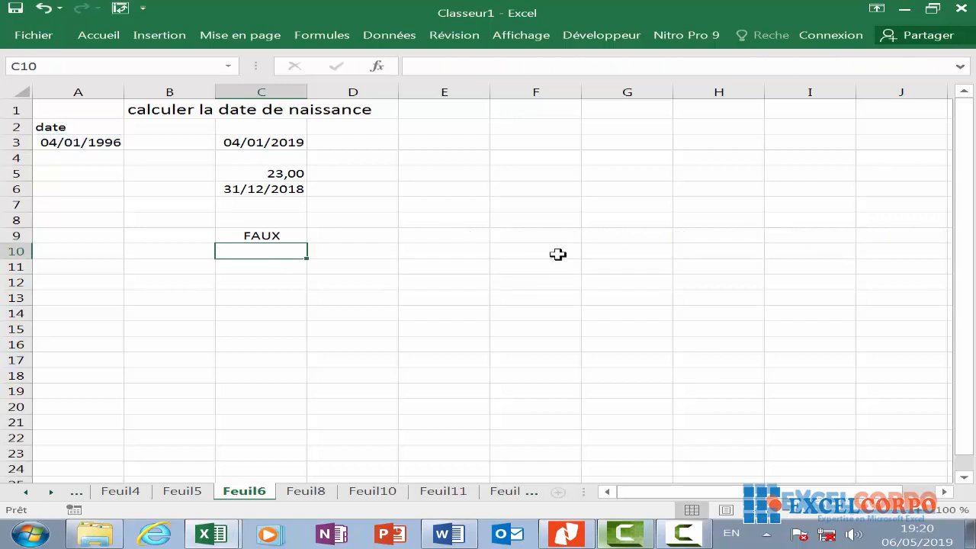
left_click(243, 234)
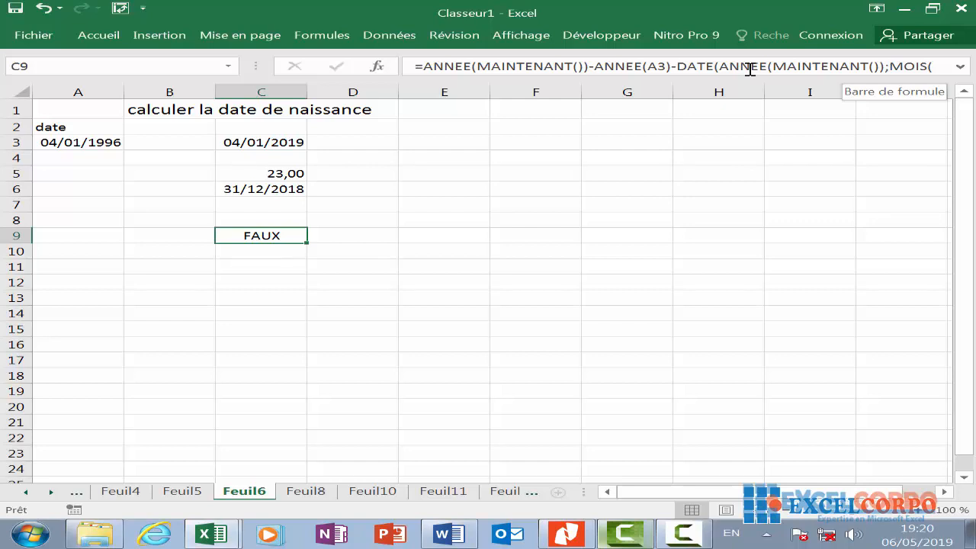
left_click(683, 534)
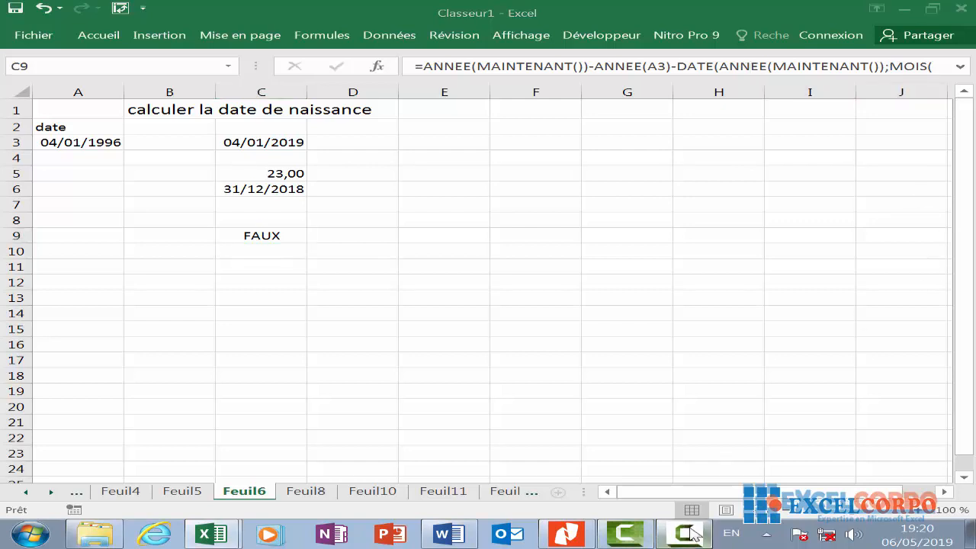
left_click(895, 476)
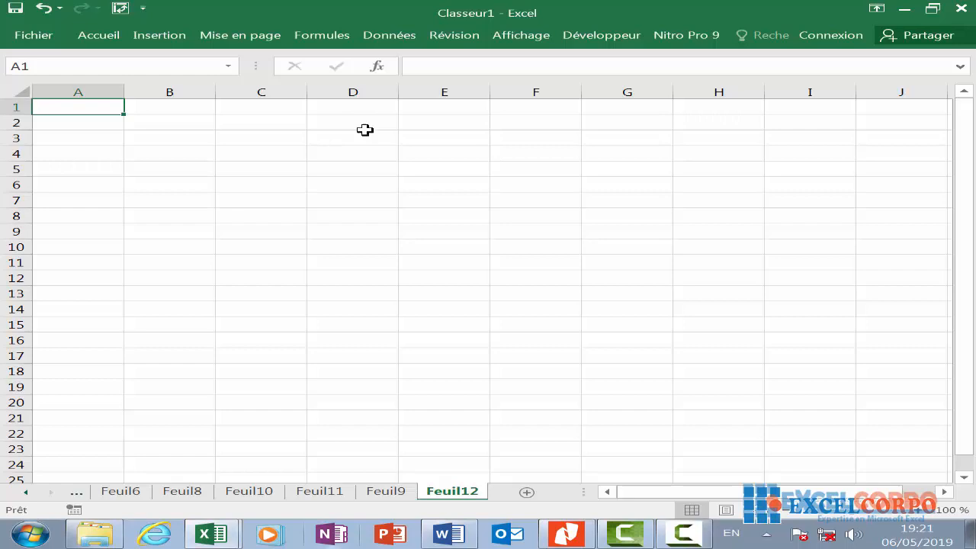
scroll(363, 125, "down", 4)
scroll(372, 123, "up", 3)
scroll(373, 124, "up", 1)
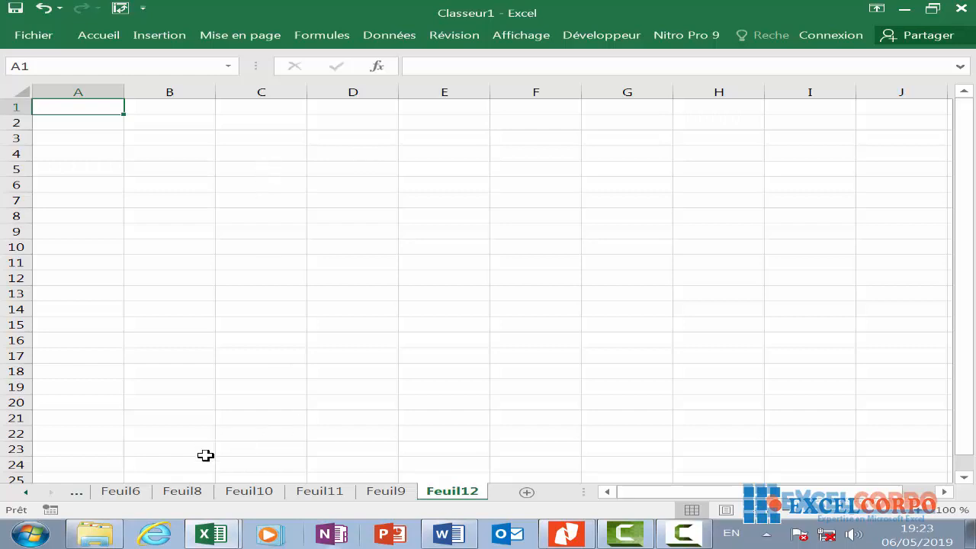
- Start a DATEDIF formula in B3 with AUJOURDHUI() as the start date
left_click(171, 139)
type("=")
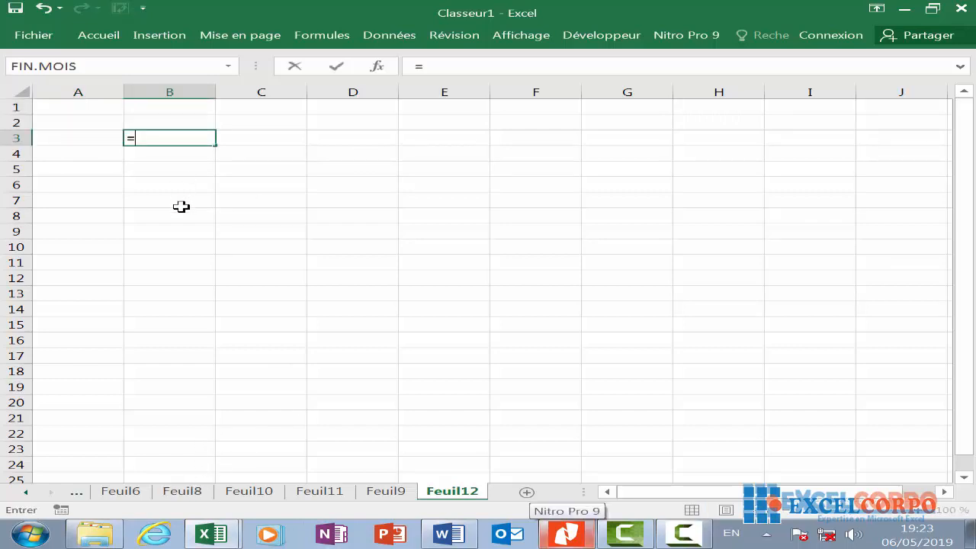
type("date")
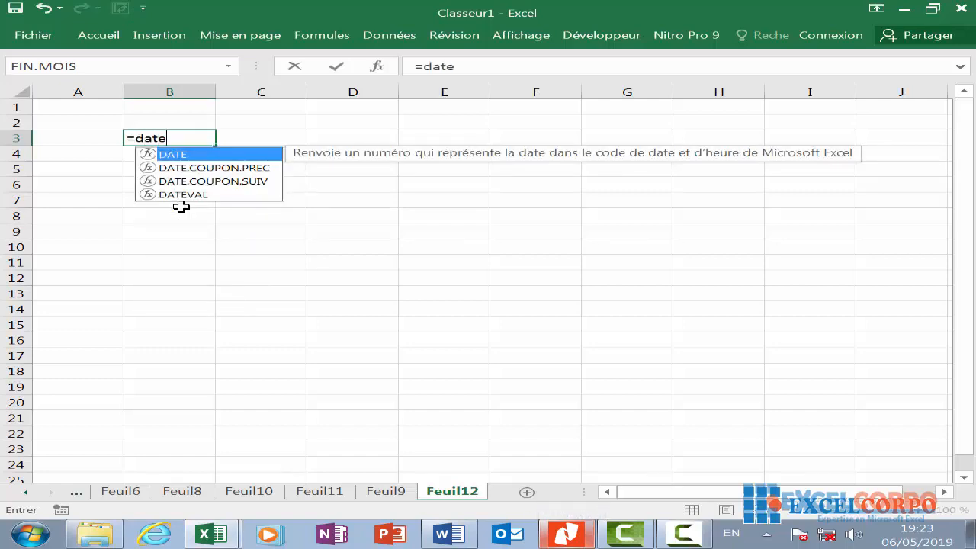
type("dif")
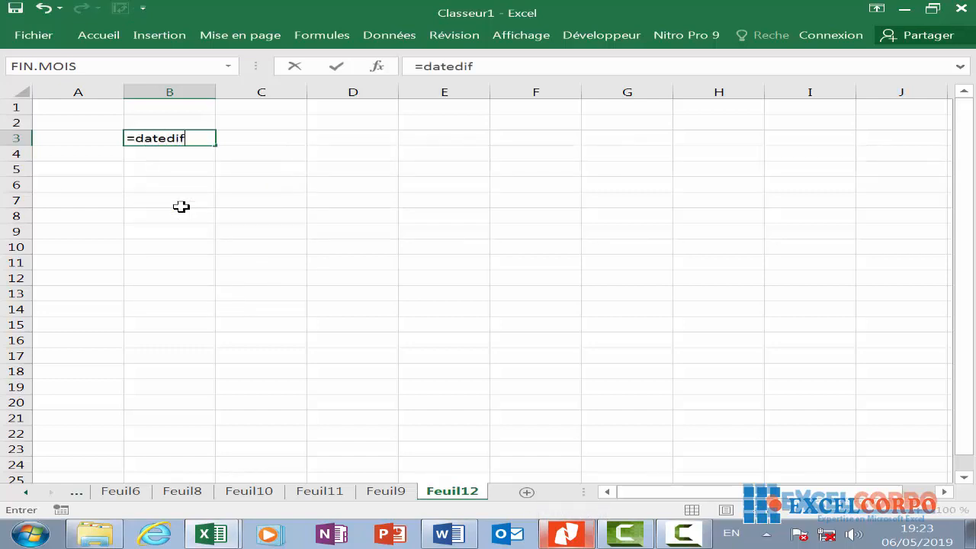
type("(")
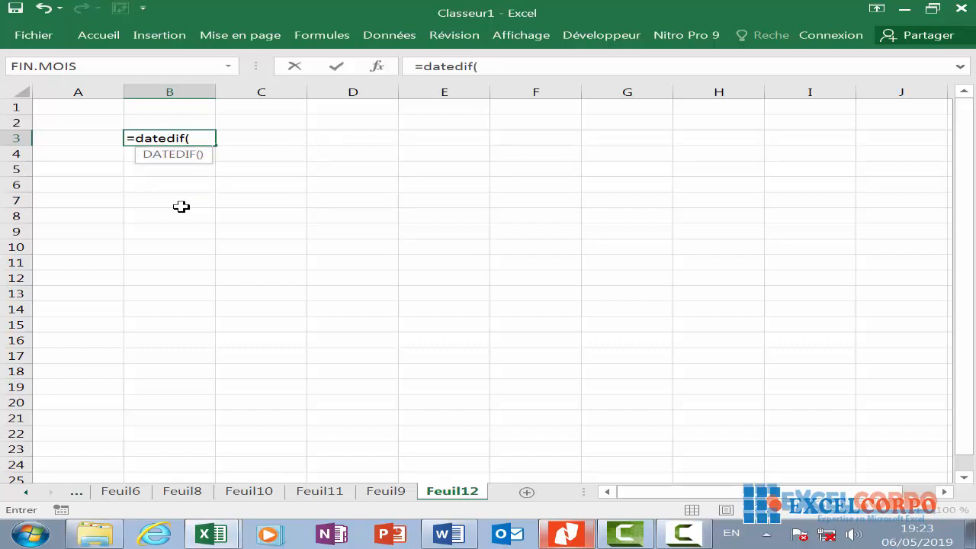
type("a")
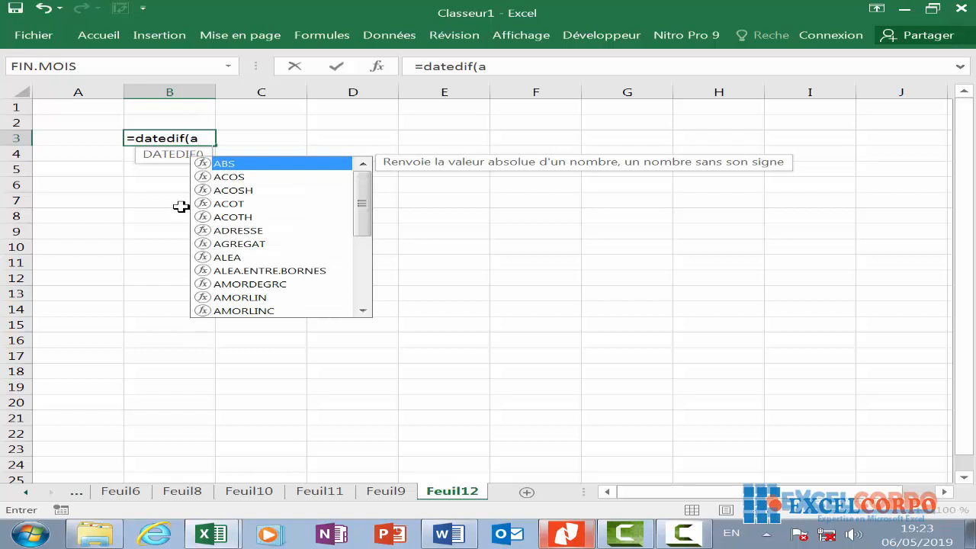
type("u")
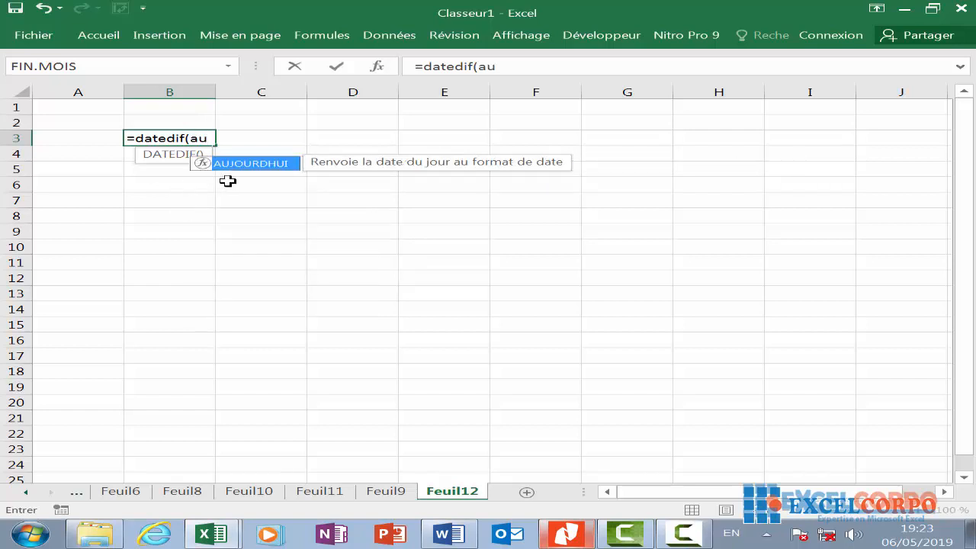
double_click(281, 162)
type(");")
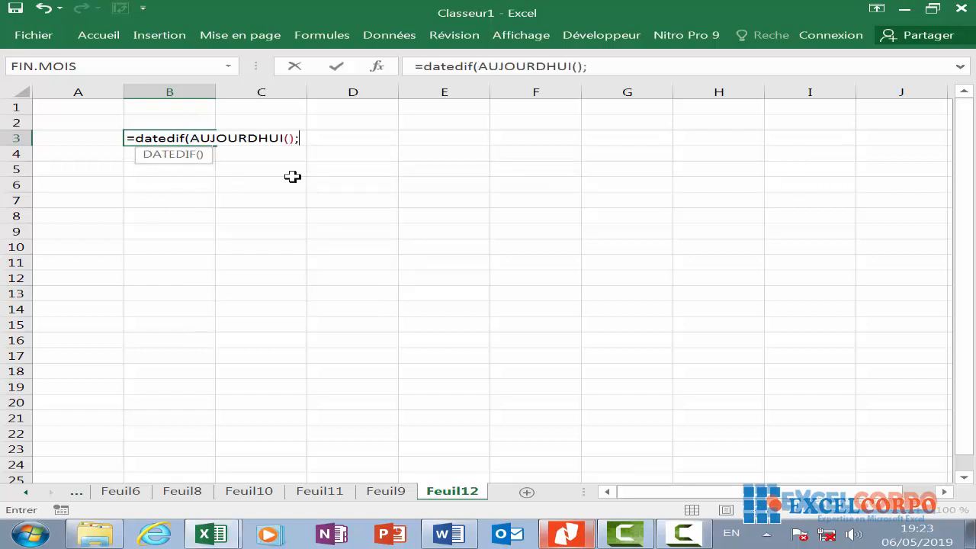
- Add a DATE function as the end date in B3's DATEDIF formula, with ANNEE(AUJOURDHUI()) as its year argument
type("date")
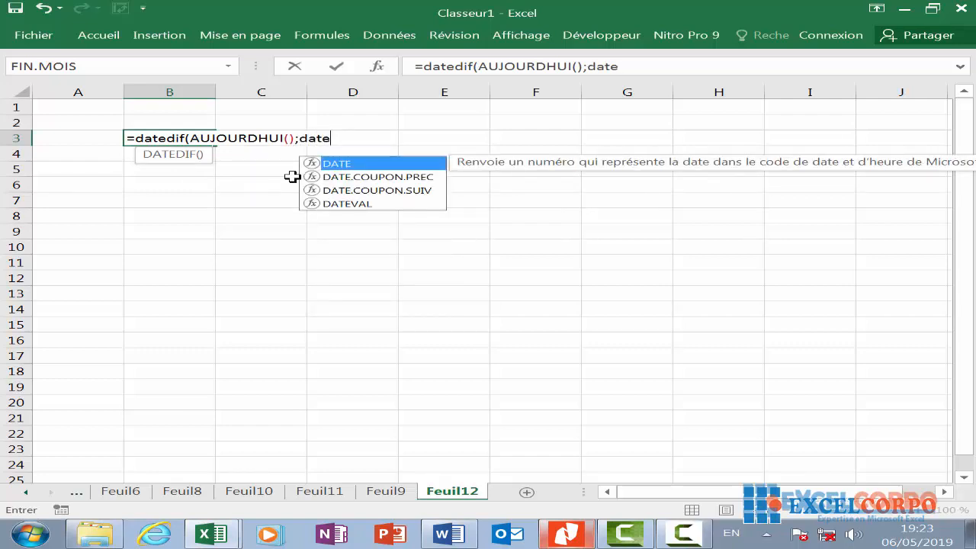
type("(")
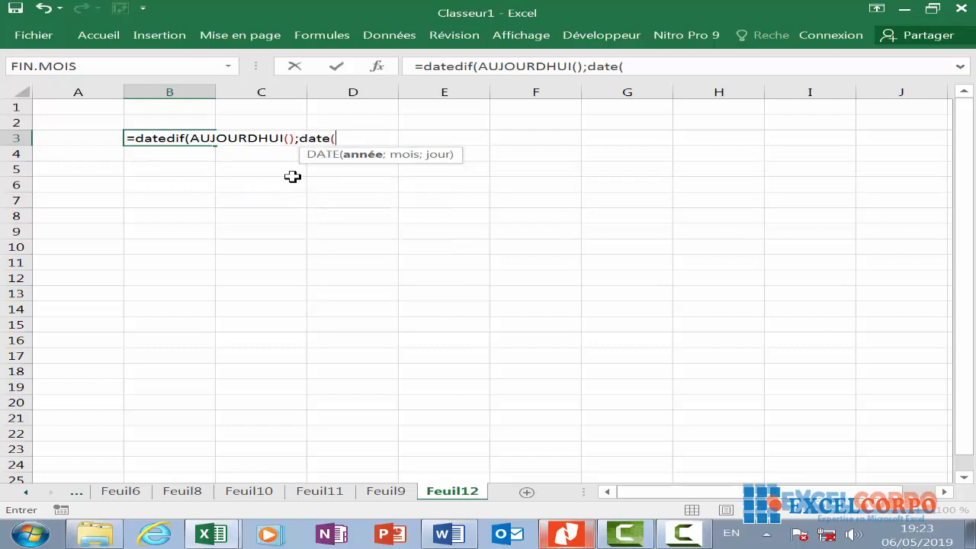
type("ann")
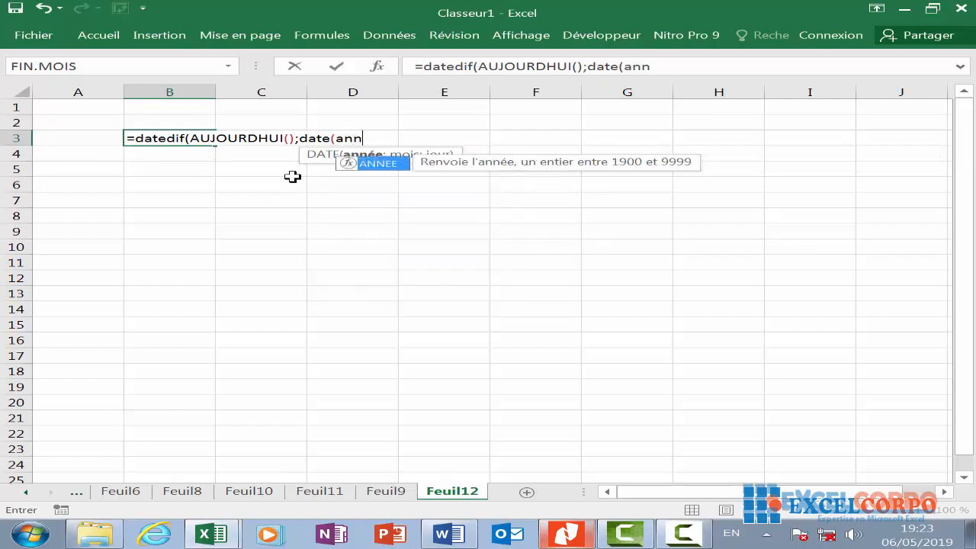
double_click(381, 164)
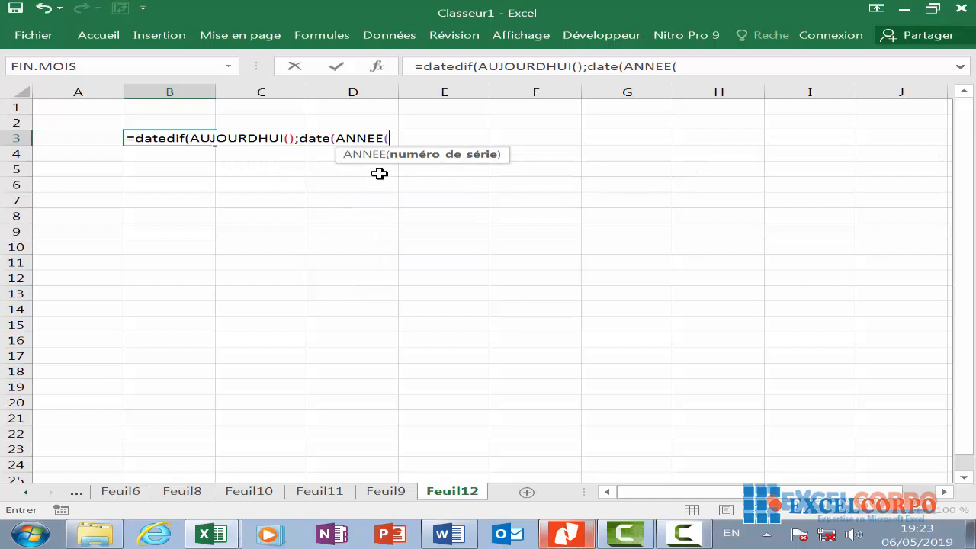
type("au")
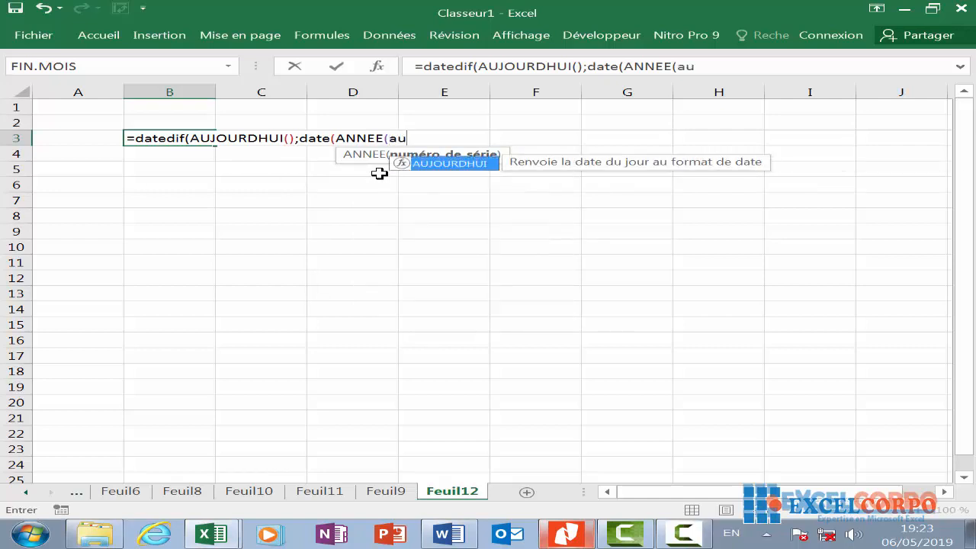
key("Return")
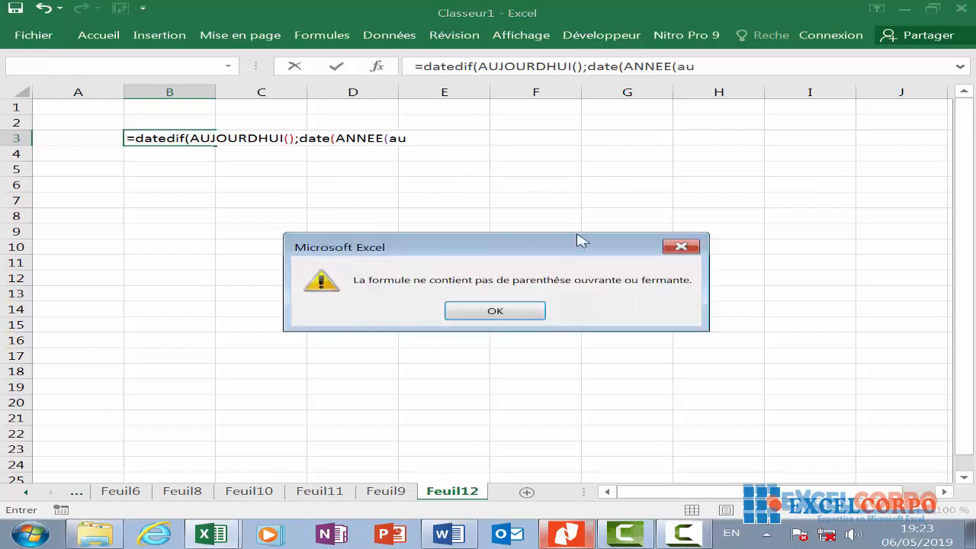
left_click(694, 252)
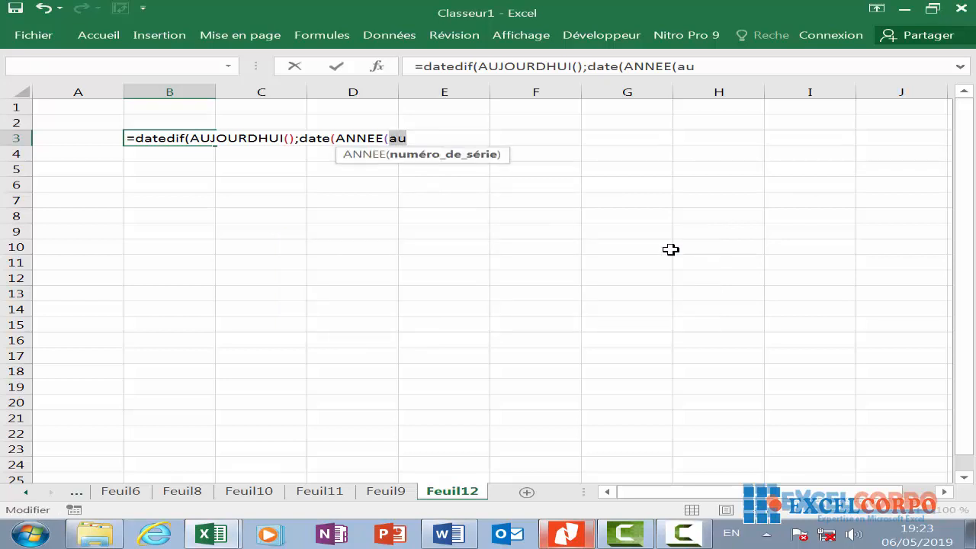
type("j")
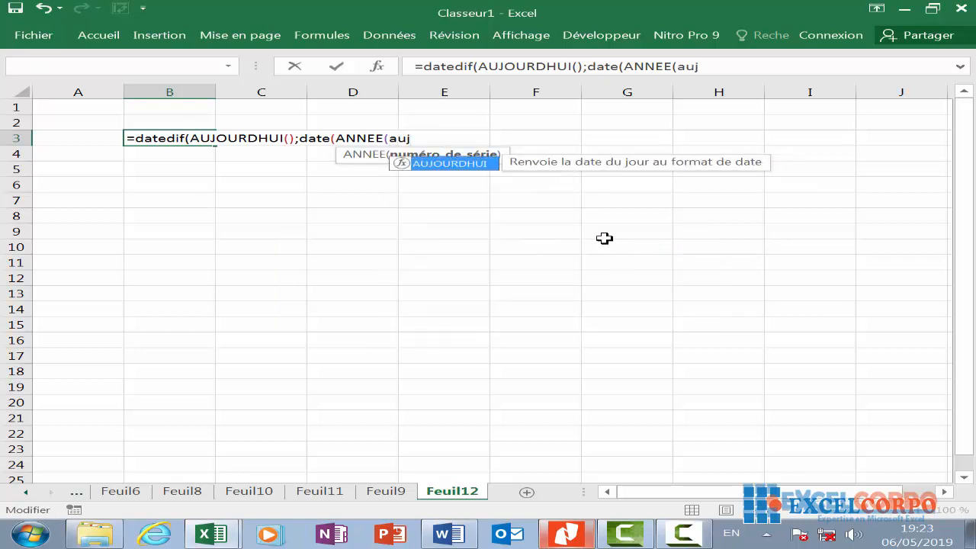
double_click(457, 164)
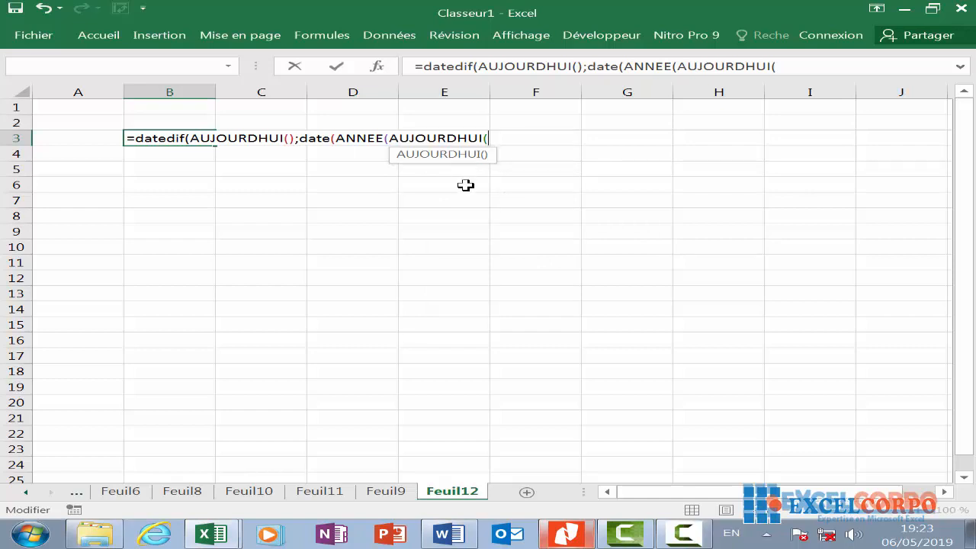
type(")")
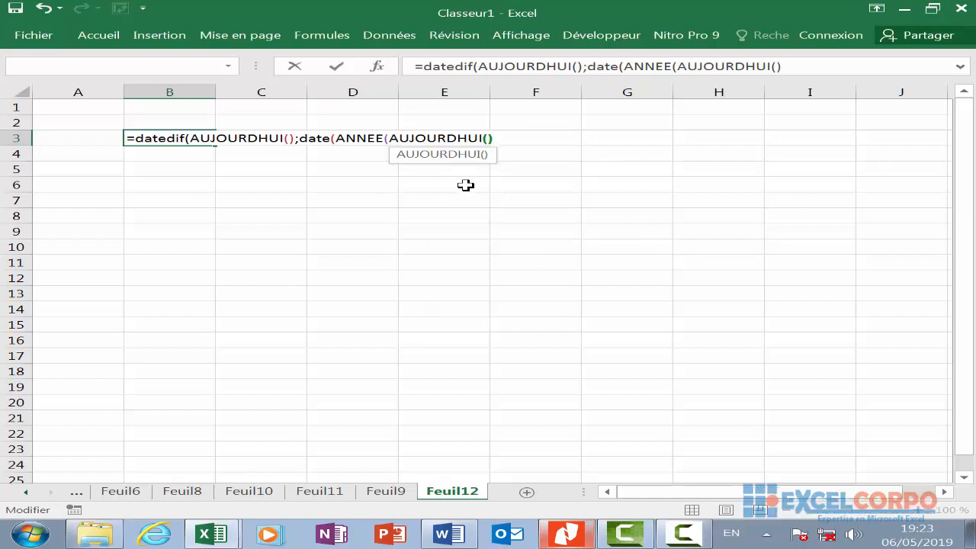
type(");")
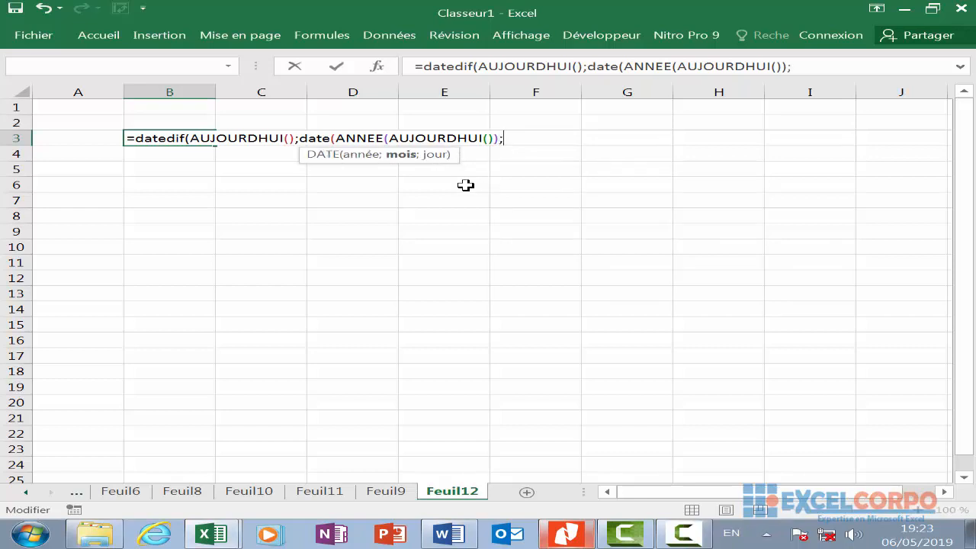
- Complete the DATE function in B3 with month 12 and day 25, add the "d" unit and enter the DATEDIF formula
type("12'")
key("BackSpace")
type(";")
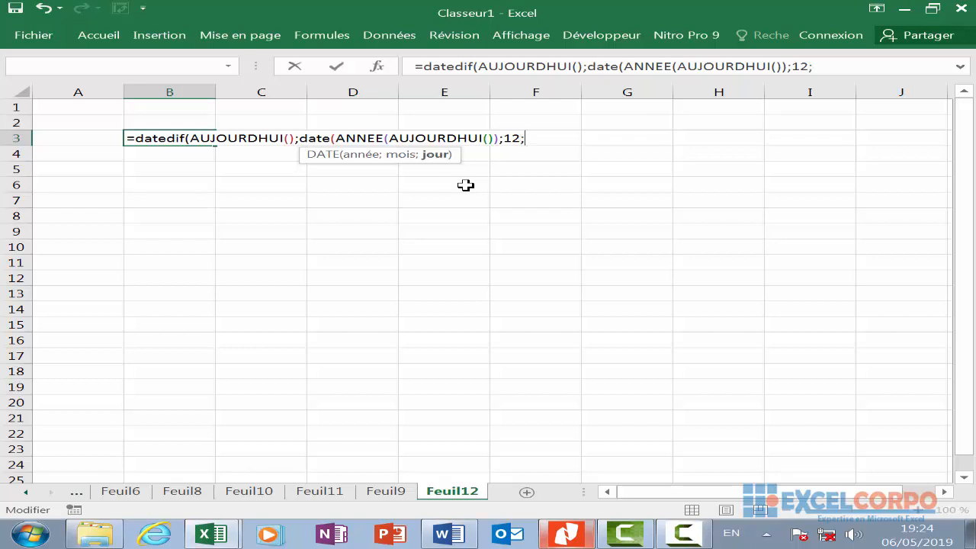
type("25;")
key("BackSpace")
type(")")
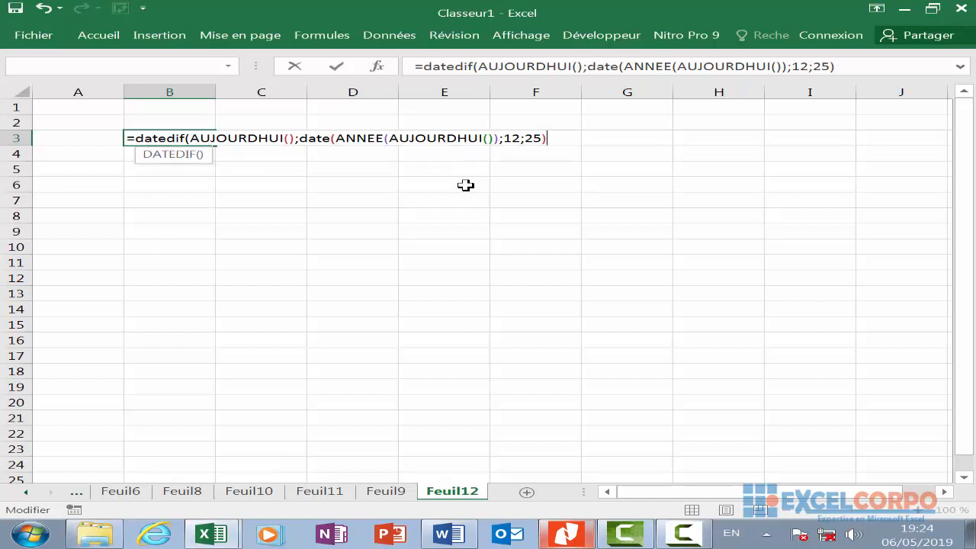
type(";\"d\")")
key("Return")
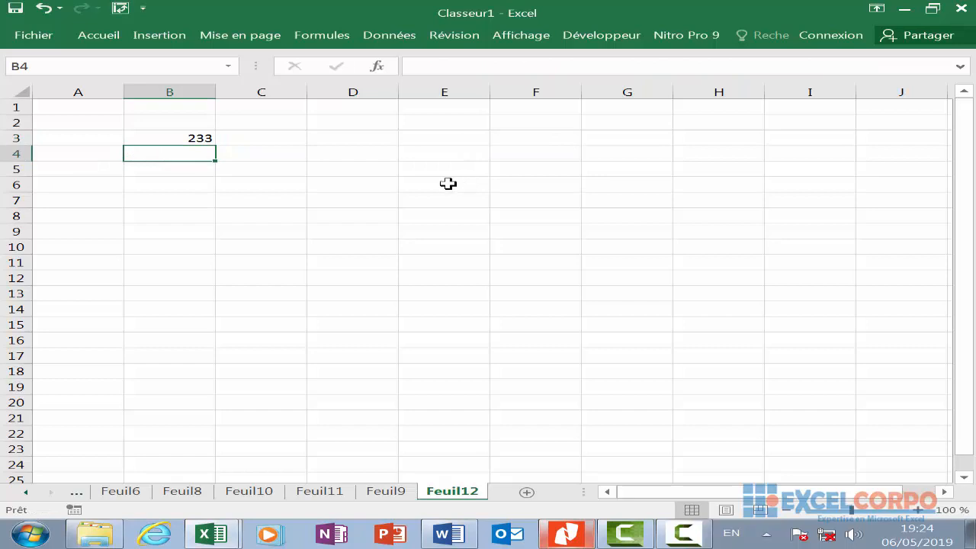
- Format cell B3 with the Date category and the *14/03/2012 type
left_click(192, 136)
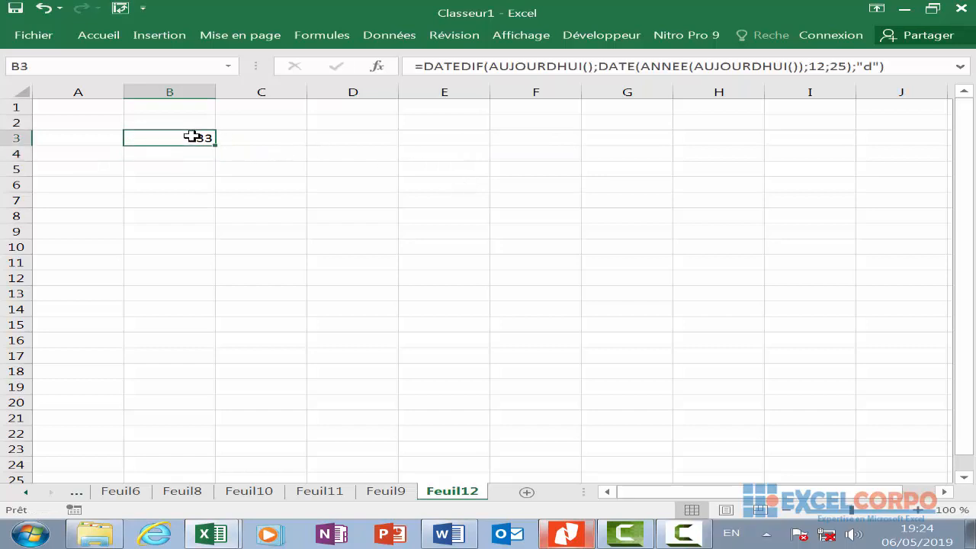
right_click(192, 137)
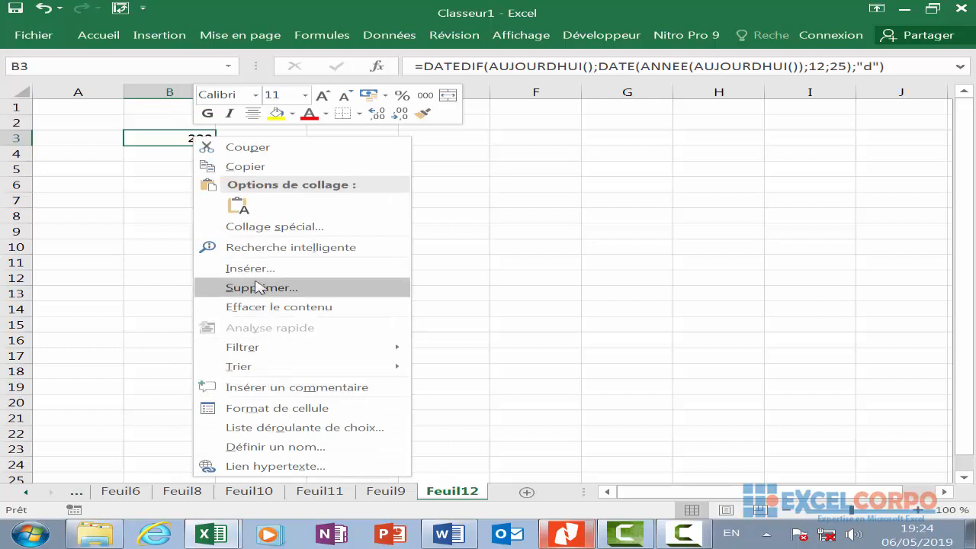
left_click(282, 407)
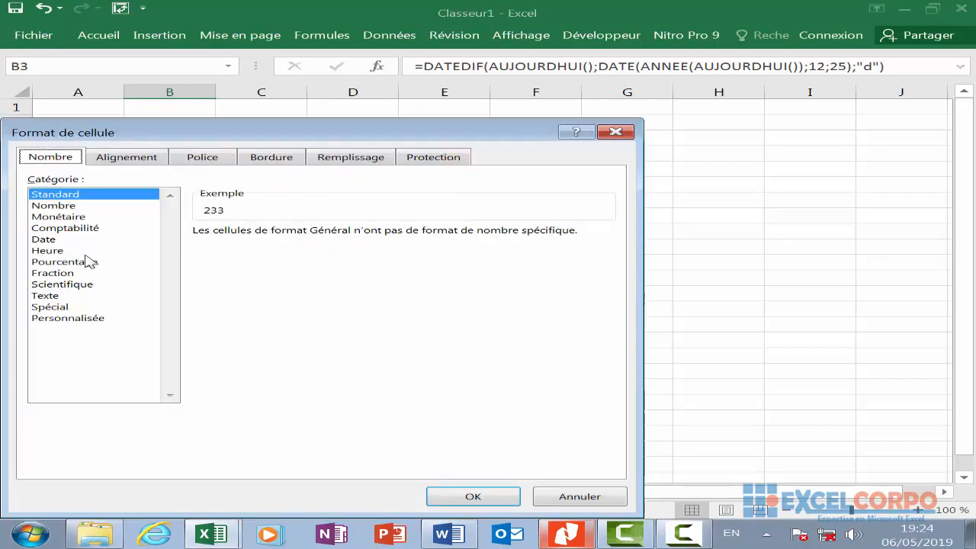
left_click(74, 250)
left_click(75, 239)
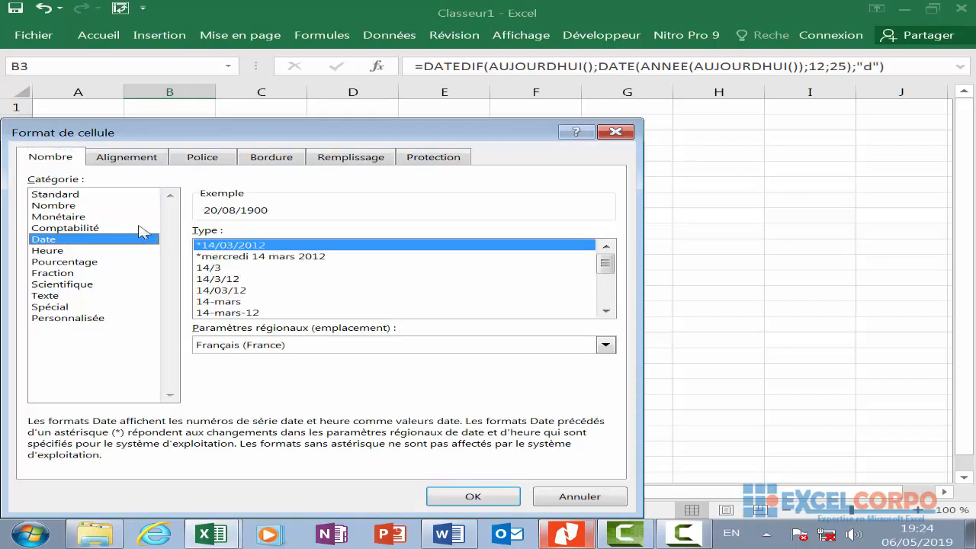
left_click(472, 496)
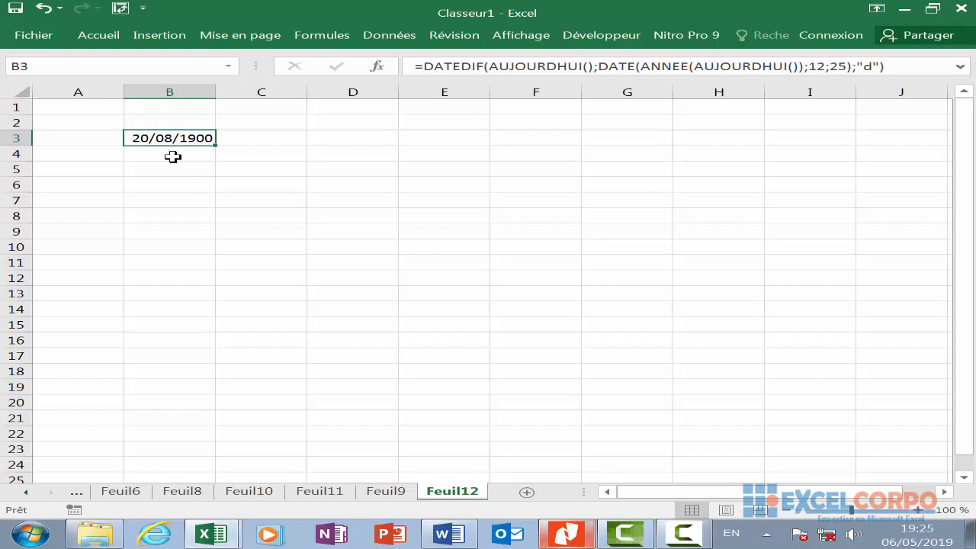
left_click(684, 533)
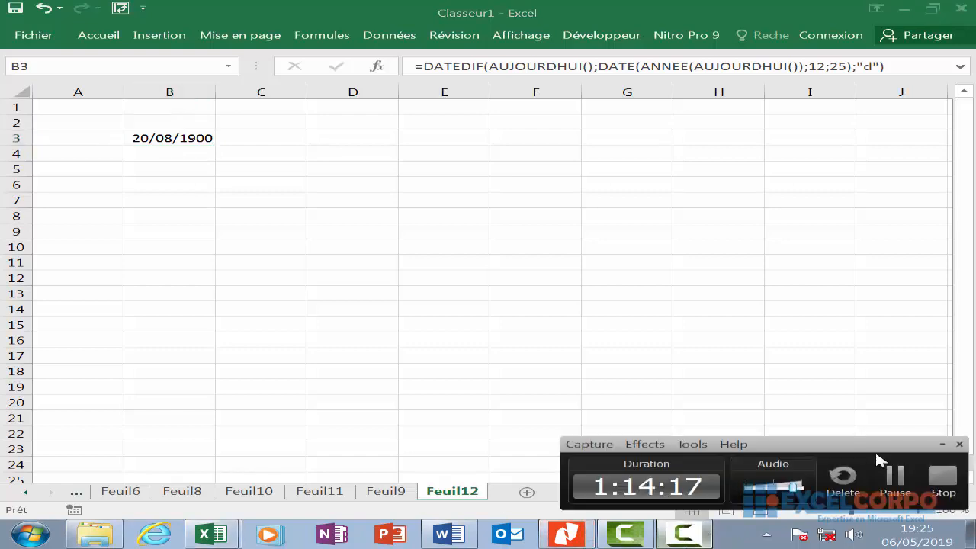
left_click(897, 476)
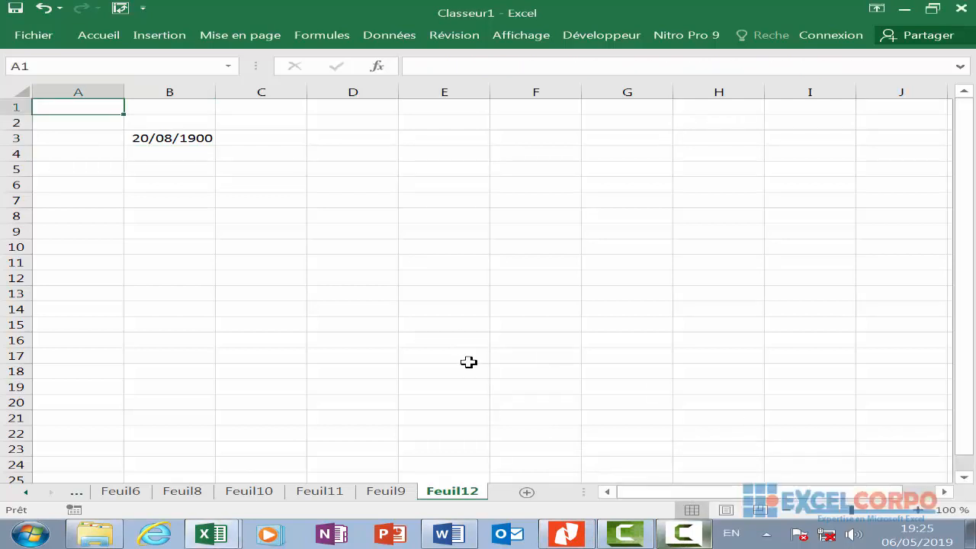
- Enter the date 23/10/2010 in cell A1
type("32")
key("BackSpace")
key("BackSpace")
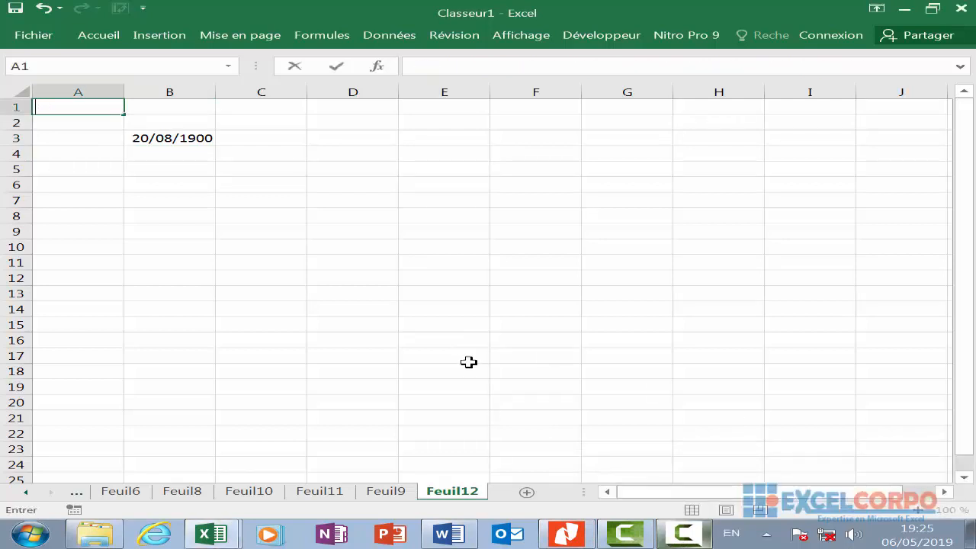
type("23/10/2010")
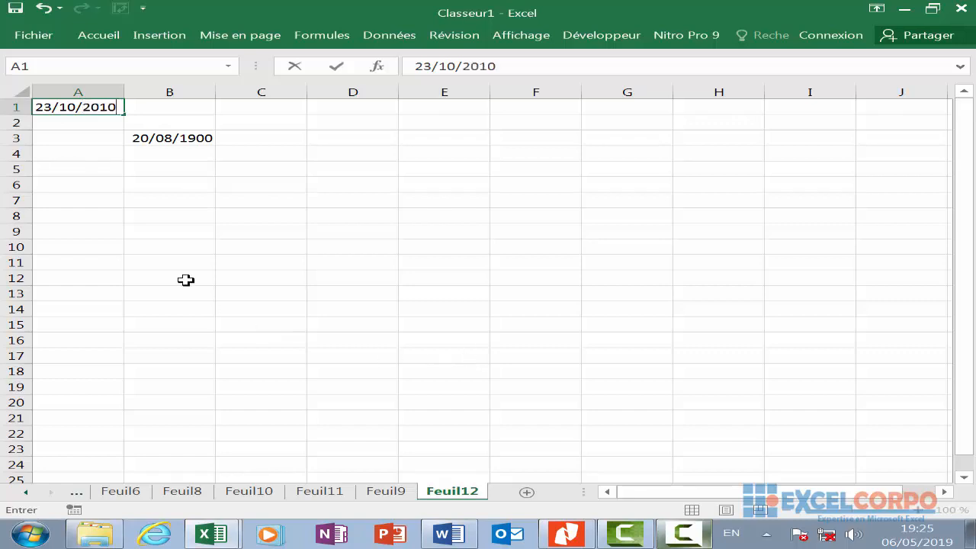
- Start a DATEDIF formula in cell B6 with a DATE function as its start date
left_click(160, 189)
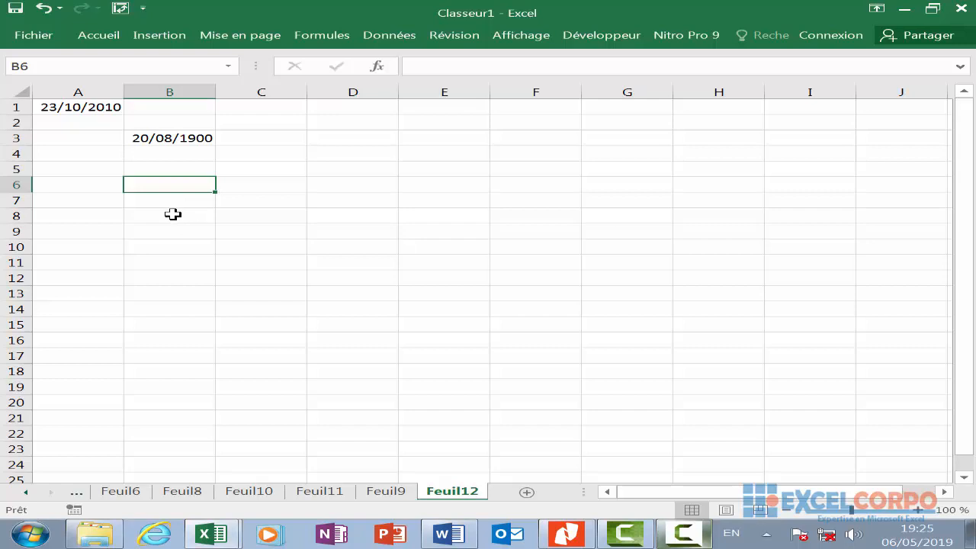
type("=")
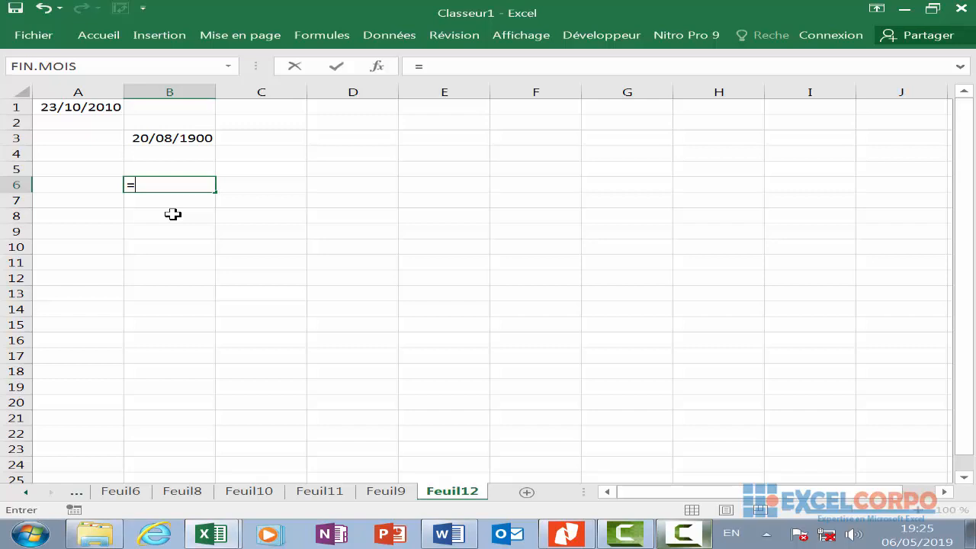
type("date")
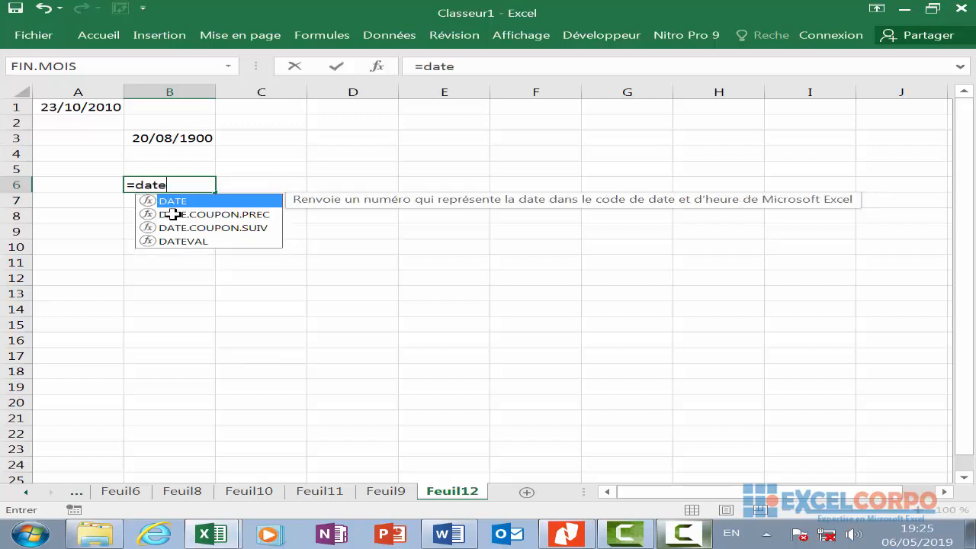
type("dif")
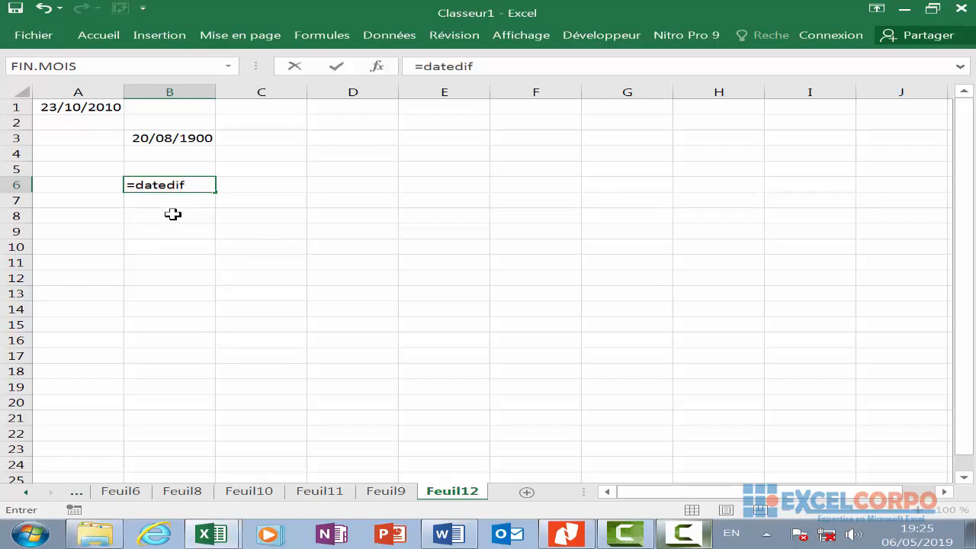
type("(")
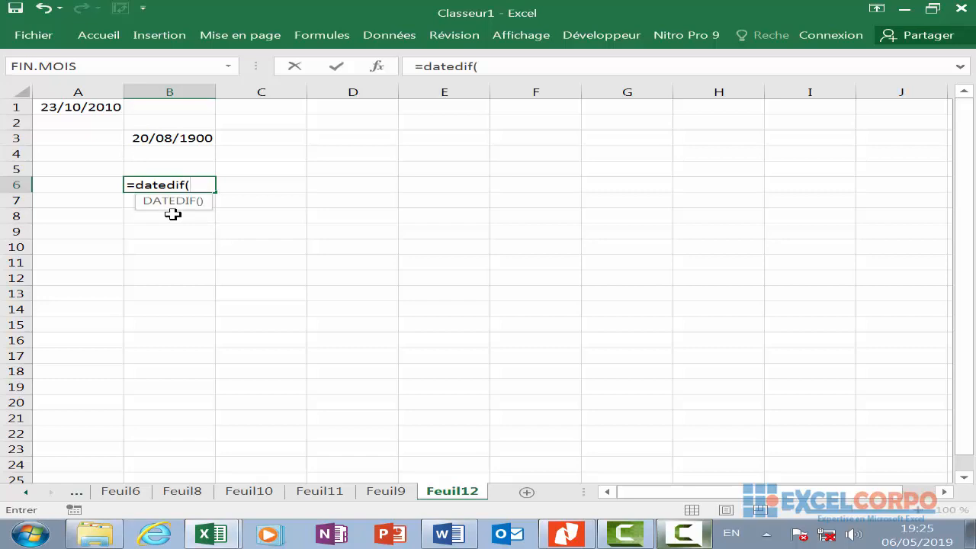
type("da")
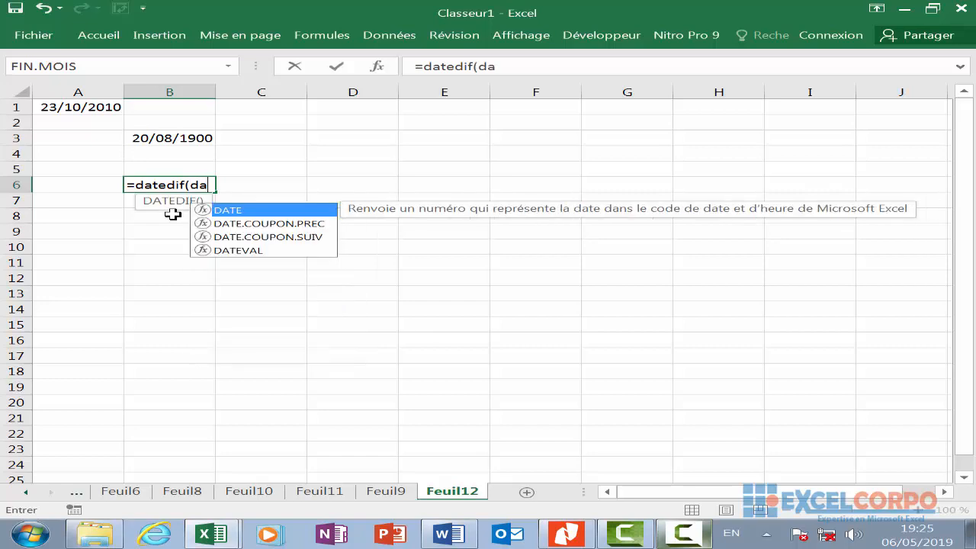
type("t")
double_click(323, 208)
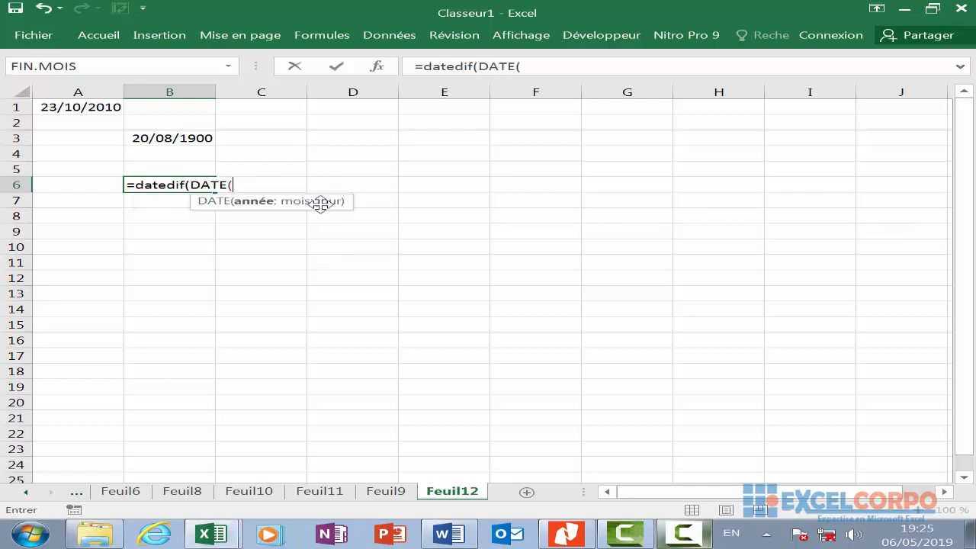
- Fill the DATE function in B6 with ANNEE(A1)-1 as the year, month 12 and day 31
type("an")
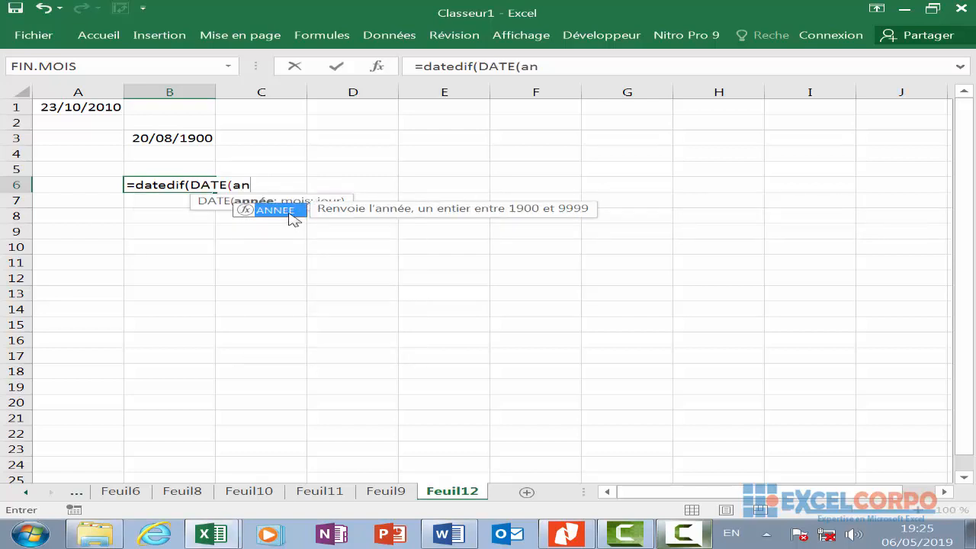
double_click(289, 212)
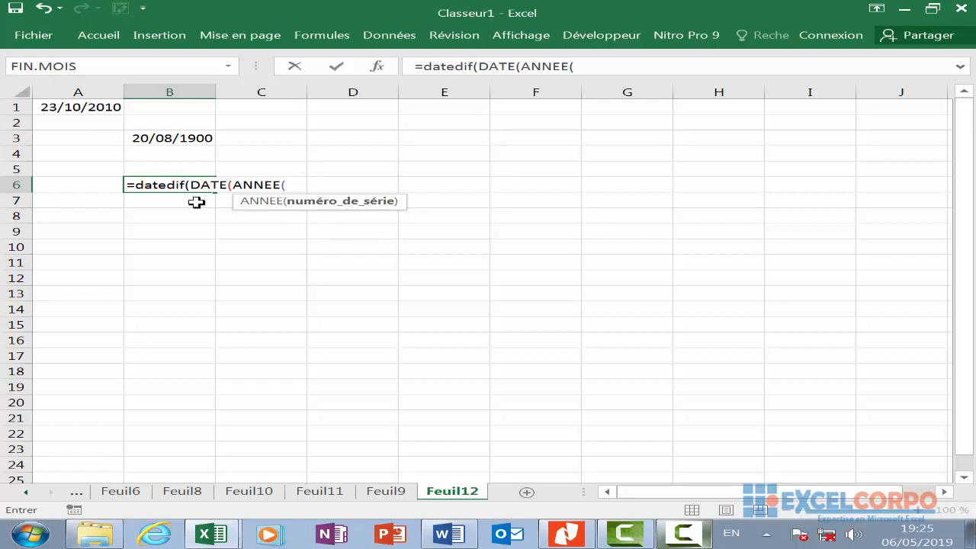
left_click(81, 108)
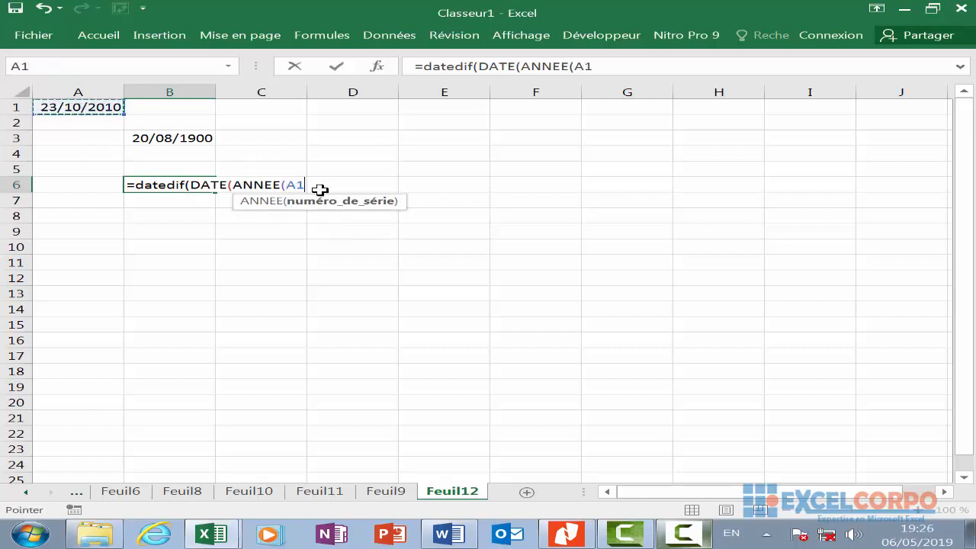
type(")")
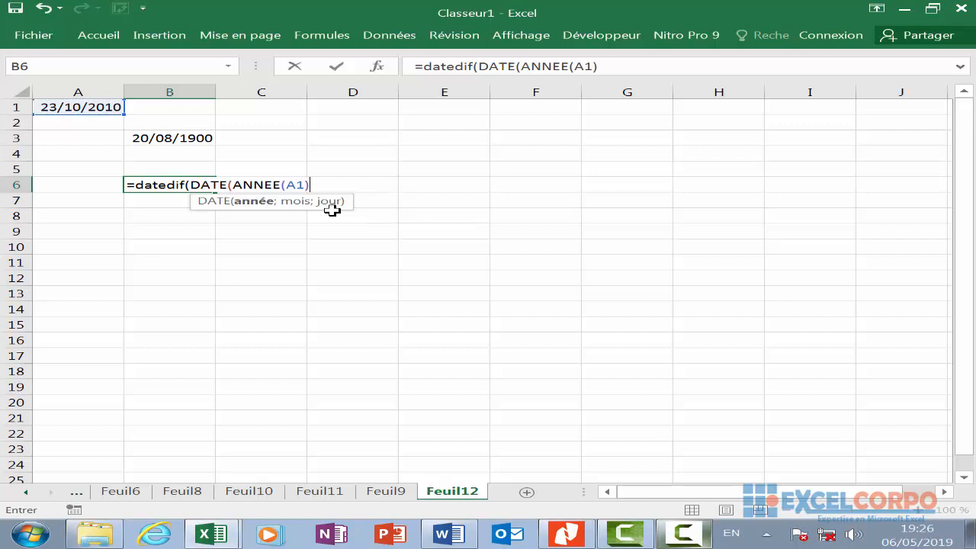
type("-1;12")
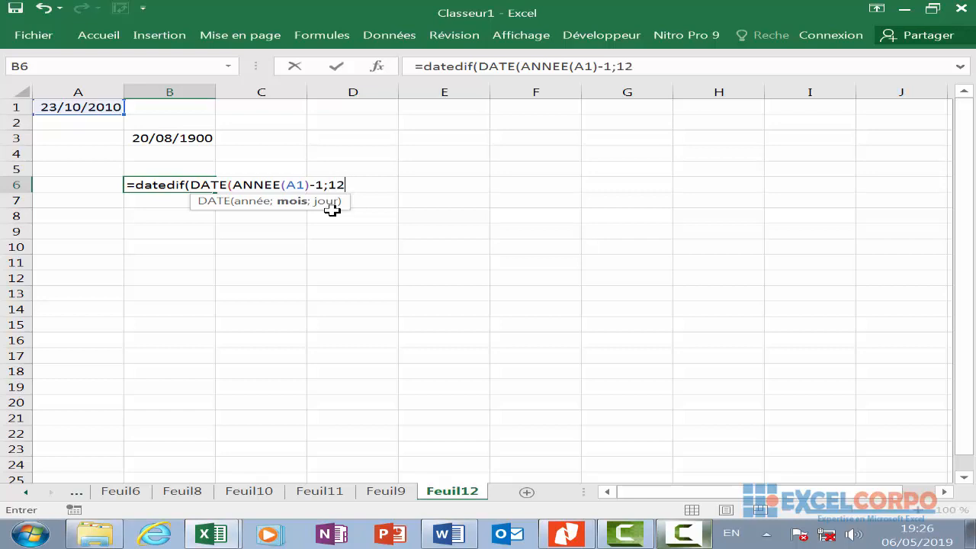
type(";31")
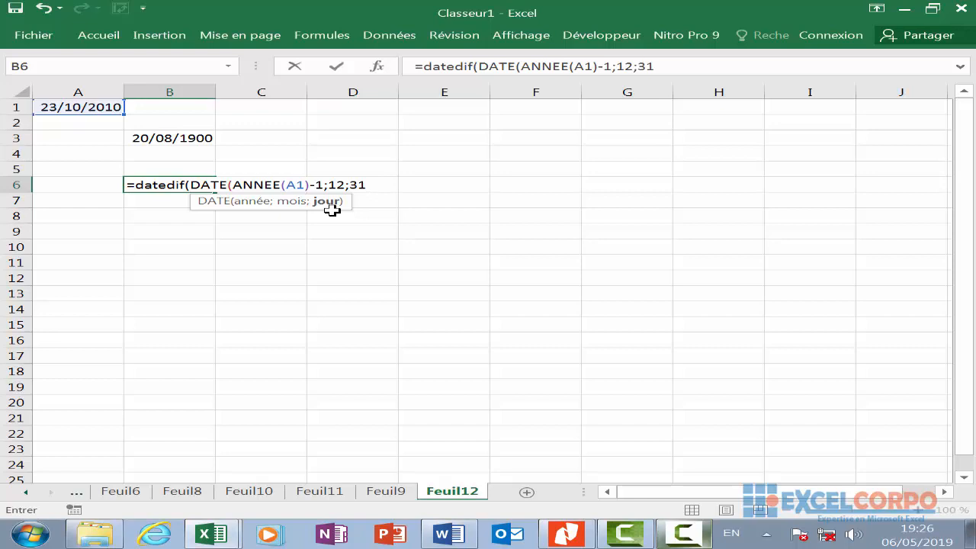
type(");")
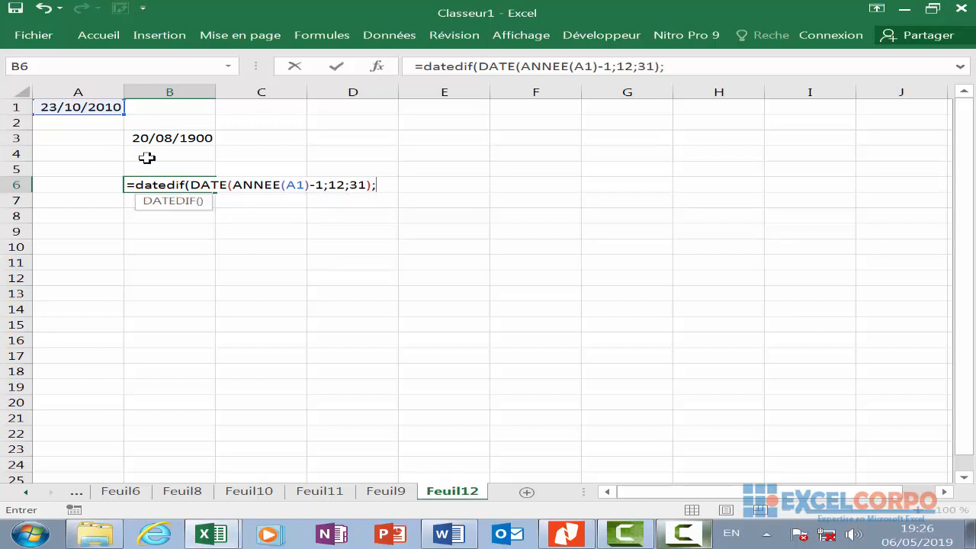
- Add A1 as the end date and "d" as the unit in B6's DATEDIF formula
left_click(99, 106)
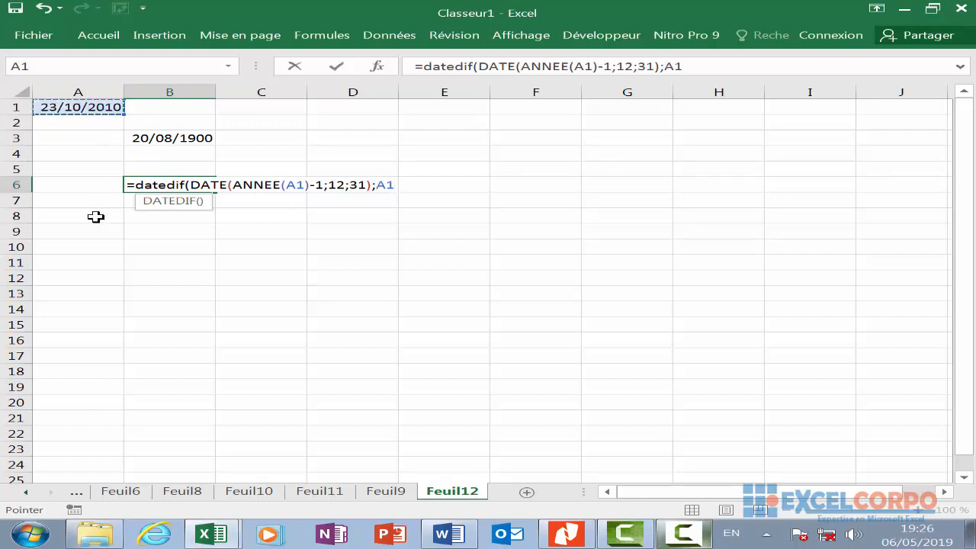
type(";\"d")
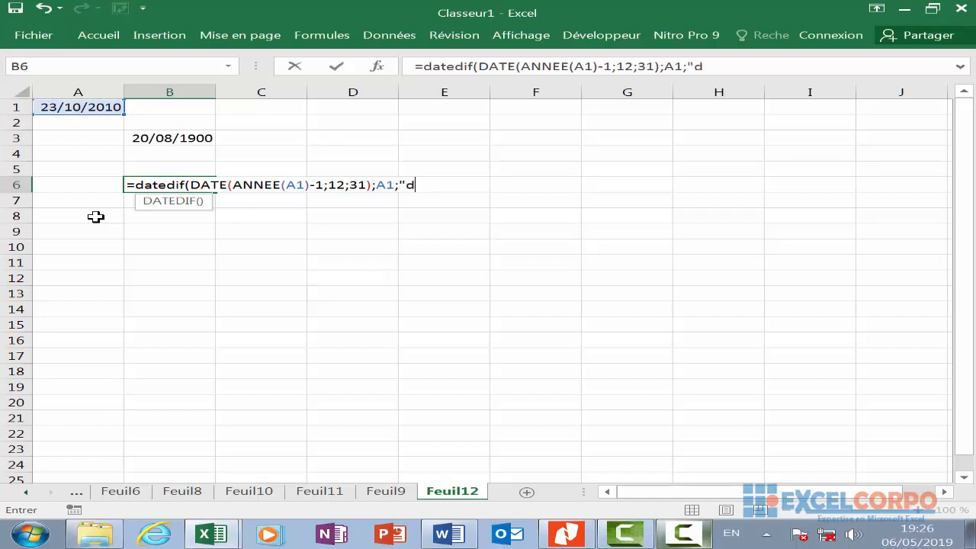
type("\"")
left_click(683, 534)
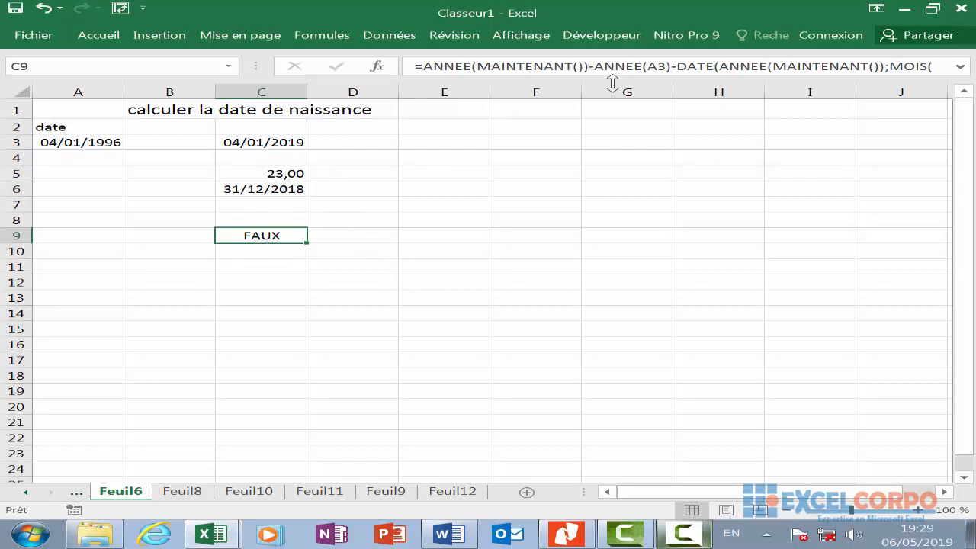
- Review the formulas in C6, C3 and C5 and the birth date in A3 on sheet Feuil6
left_click(277, 186)
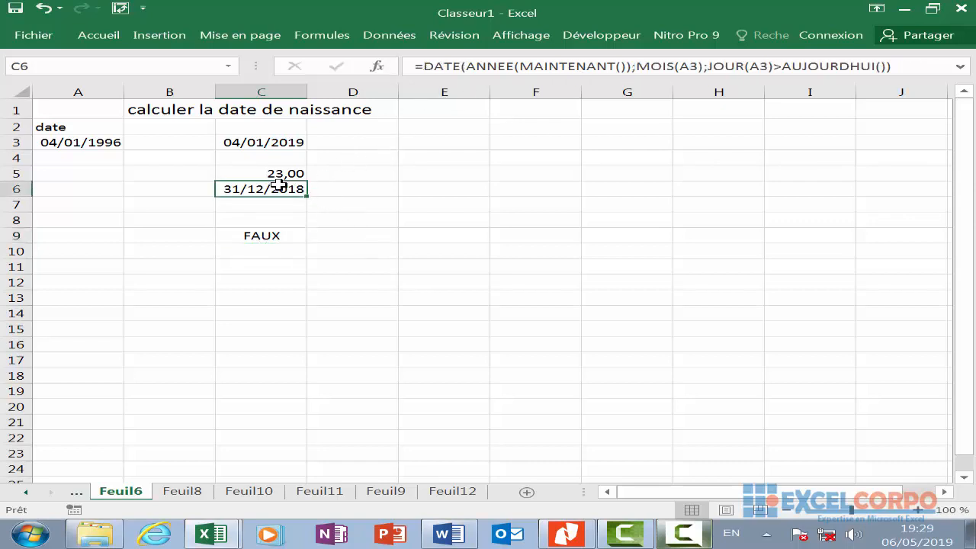
left_click(270, 138)
left_click(294, 175)
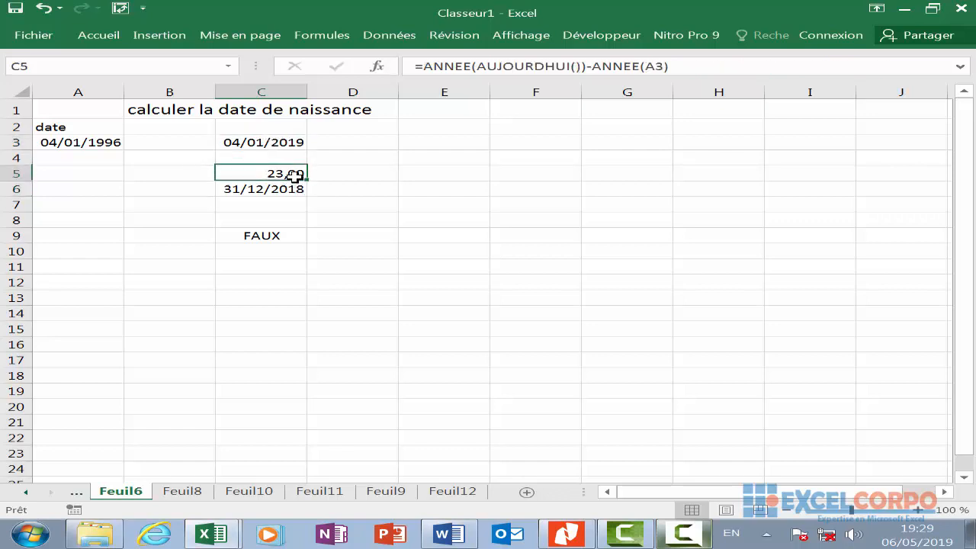
left_click(286, 146)
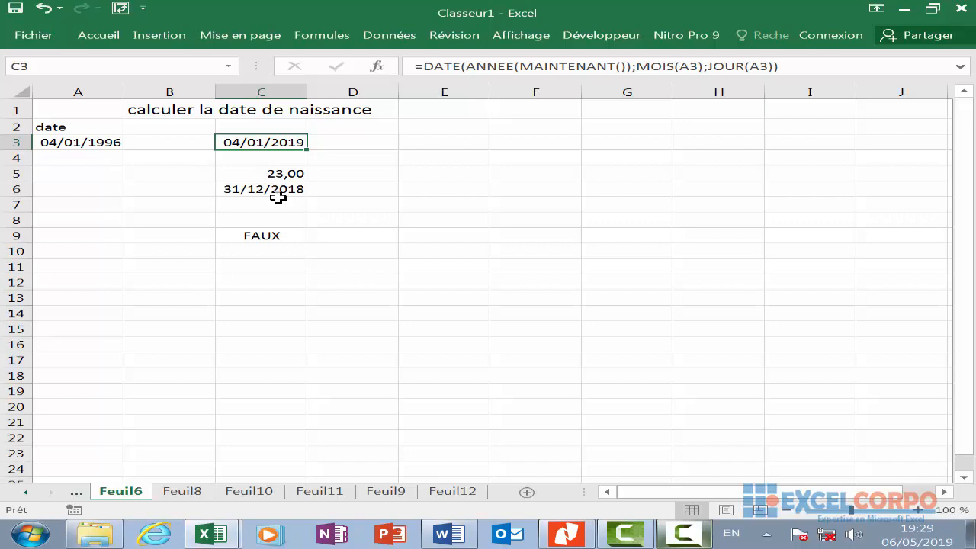
left_click(84, 135)
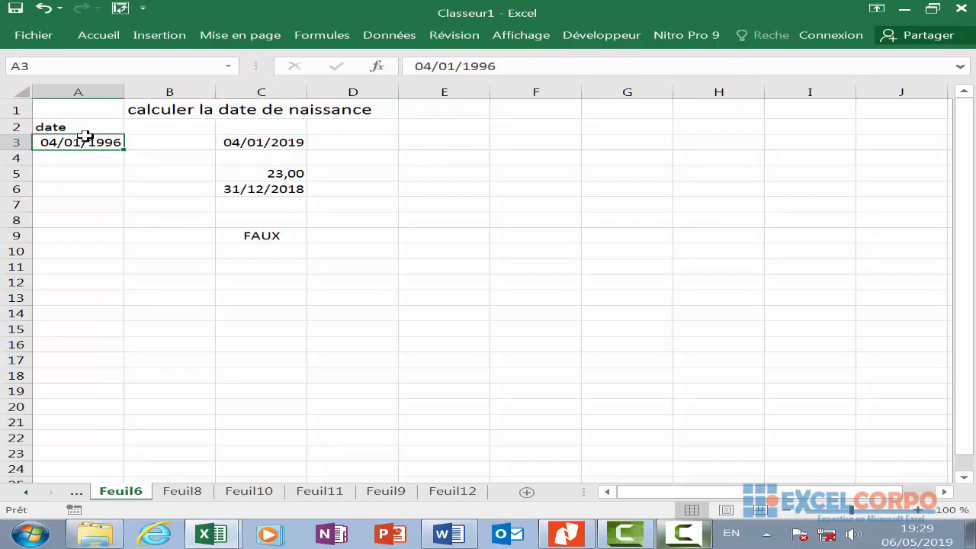
- Start a DATEDIF formula in cell C11 of sheet Feuil6
left_click(278, 264)
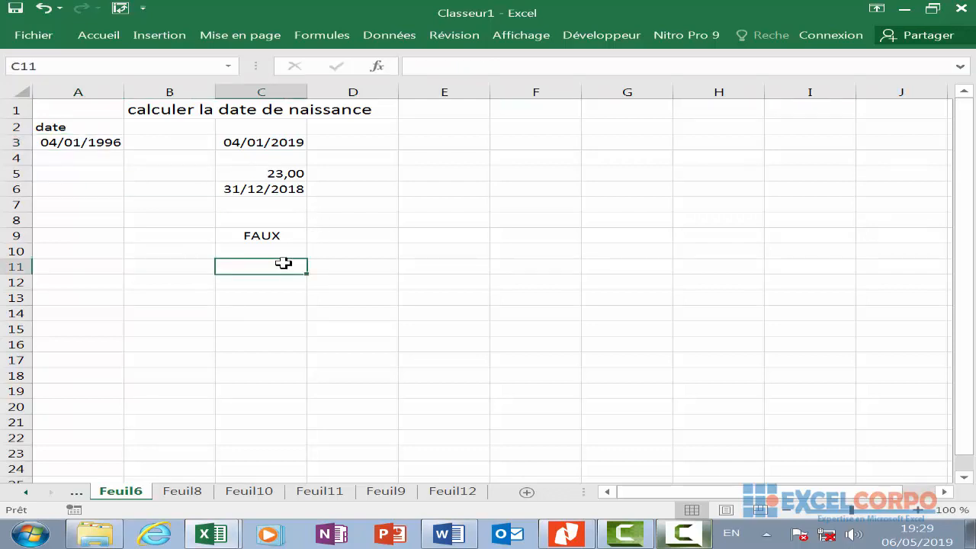
type("=dat")
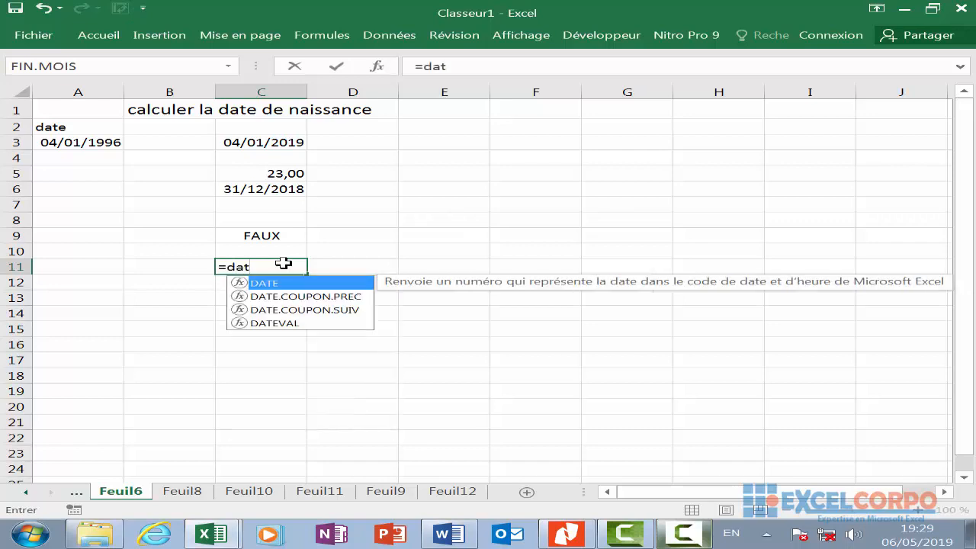
type("es")
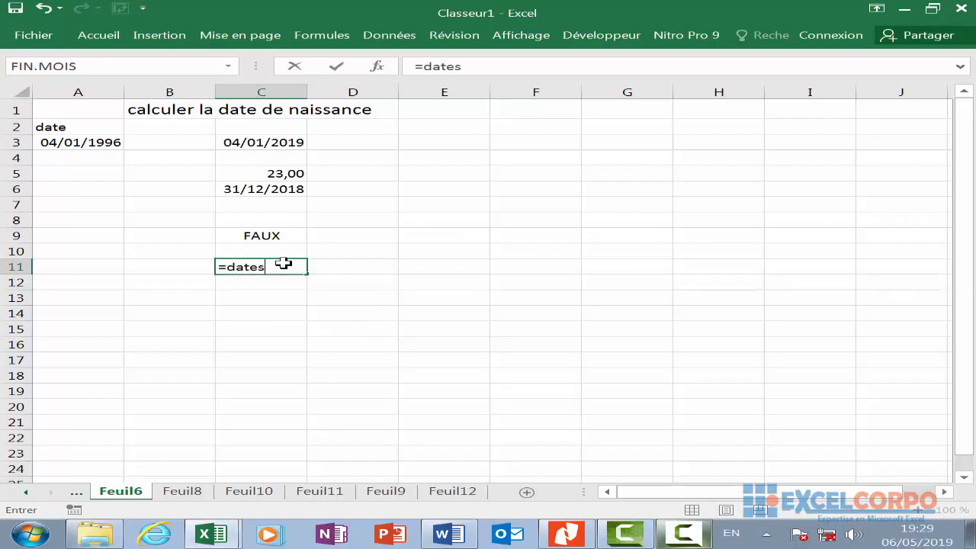
type("=did")
key("BackSpace")
key("BackSpace")
key("BackSpace")
key("BackSpace")
key("BackSpace")
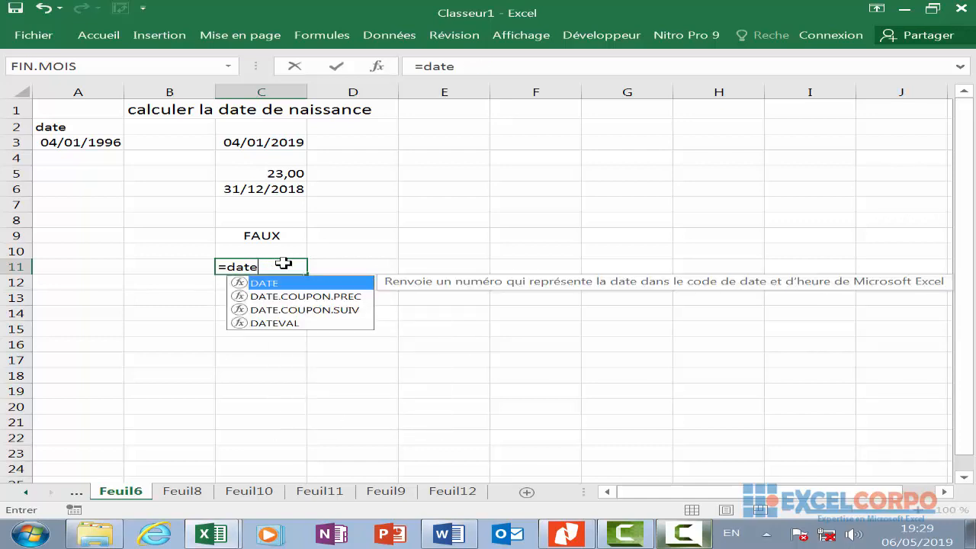
type("d")
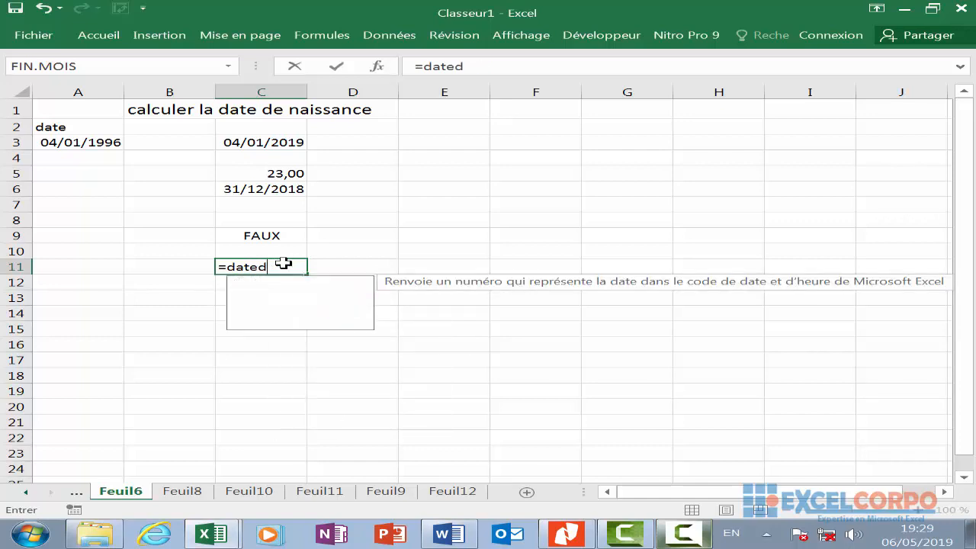
type("if")
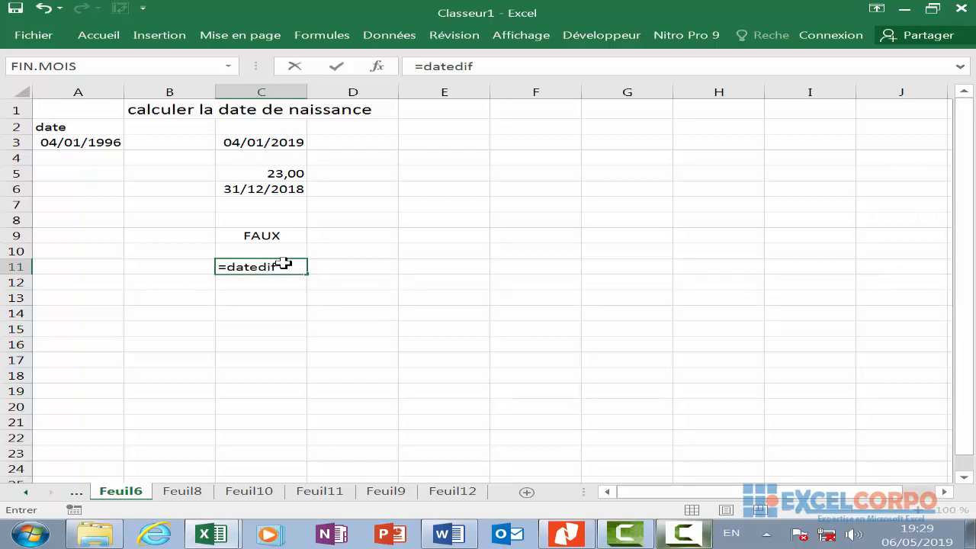
type("(")
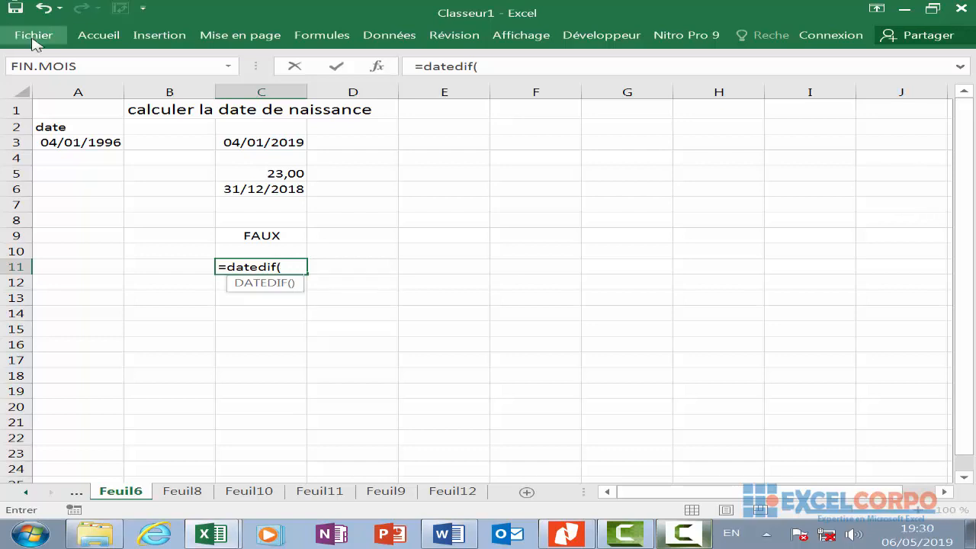
- Set A3 as the start date and AUJOURDHUI() as the end date of C11's DATEDIF formula
left_click(95, 143)
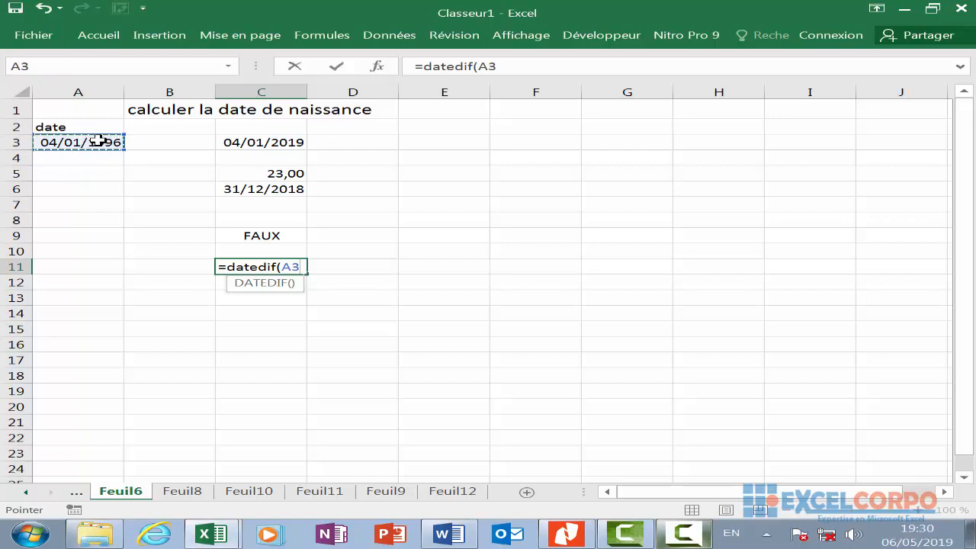
type(";")
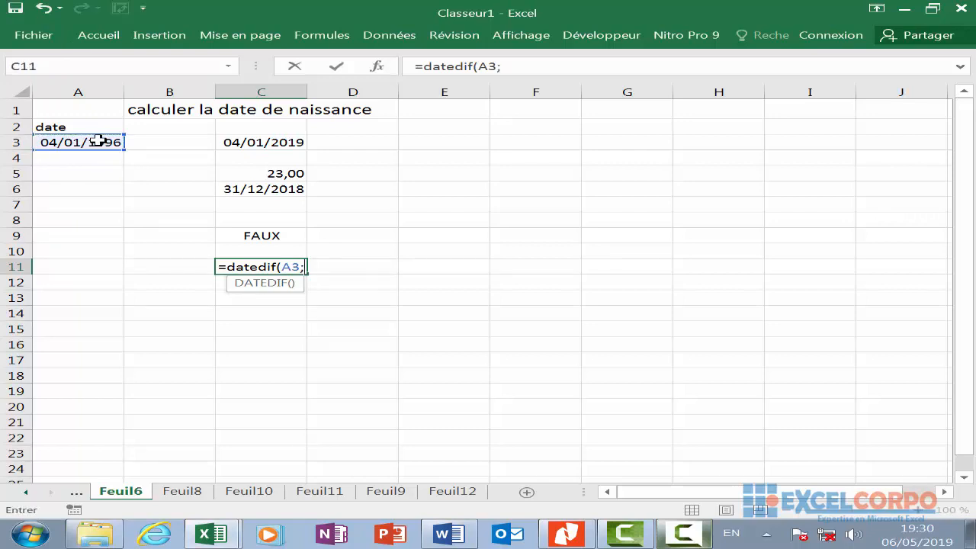
type("au")
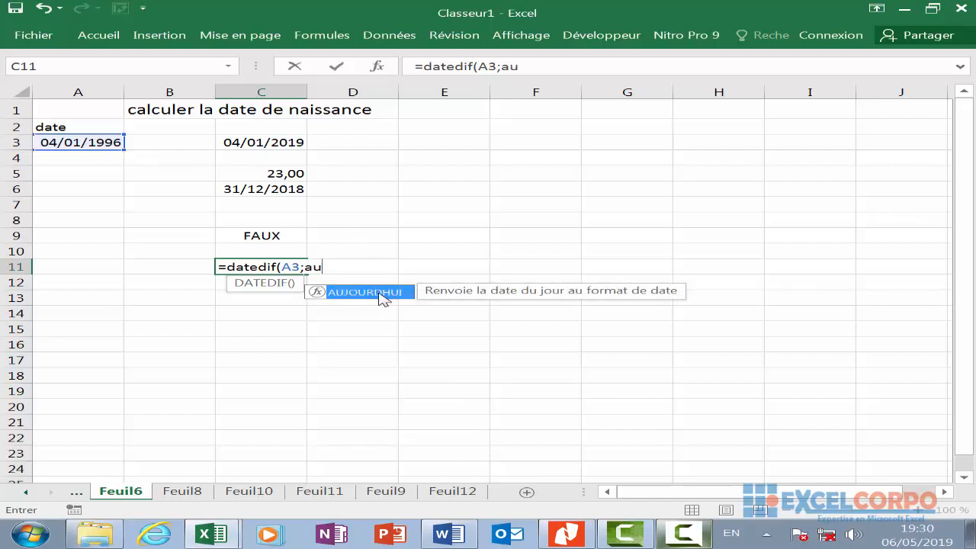
double_click(379, 292)
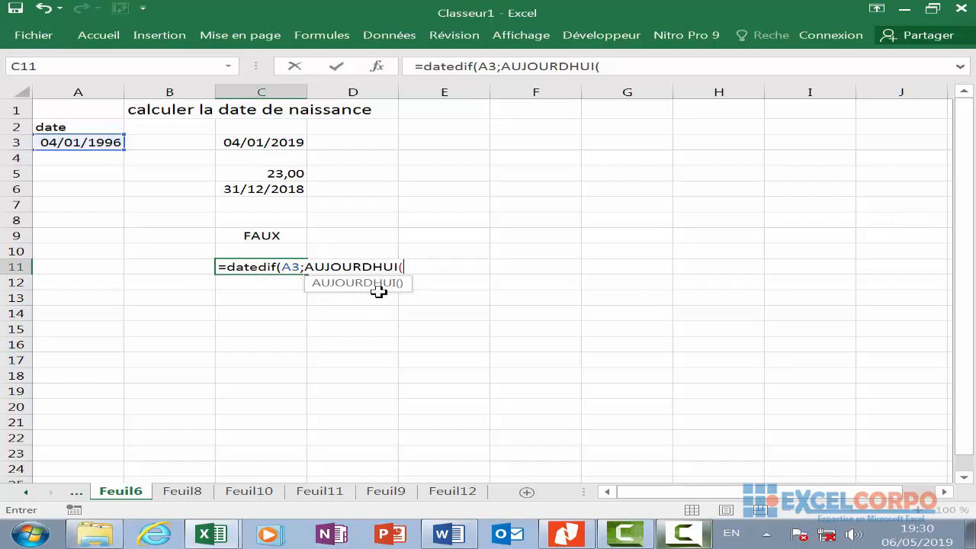
type("0")
key("BackSpace")
type(")")
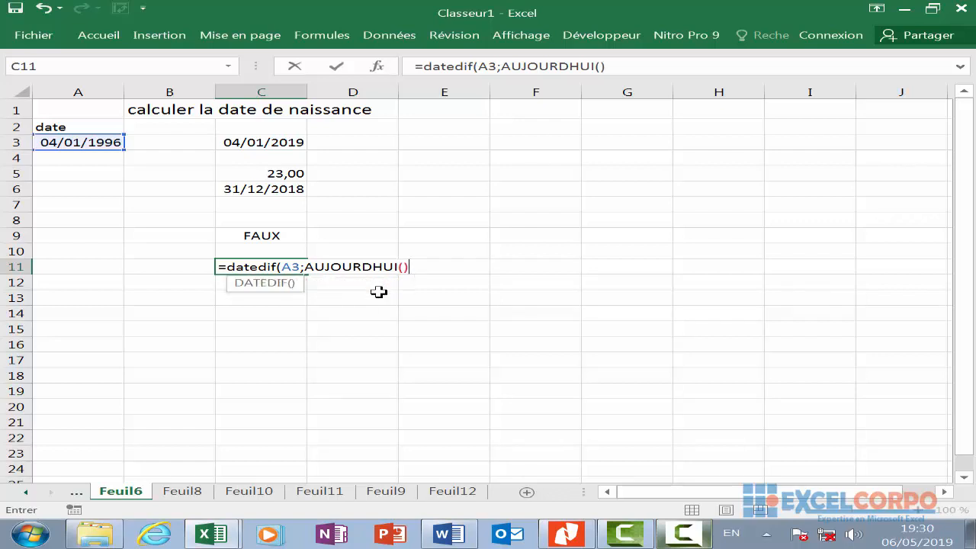
- Add the "Y" unit, close the parenthesis and enter the DATEDIF formula in C11
type(";Y")
left_click(413, 267)
type("\"Y\"")
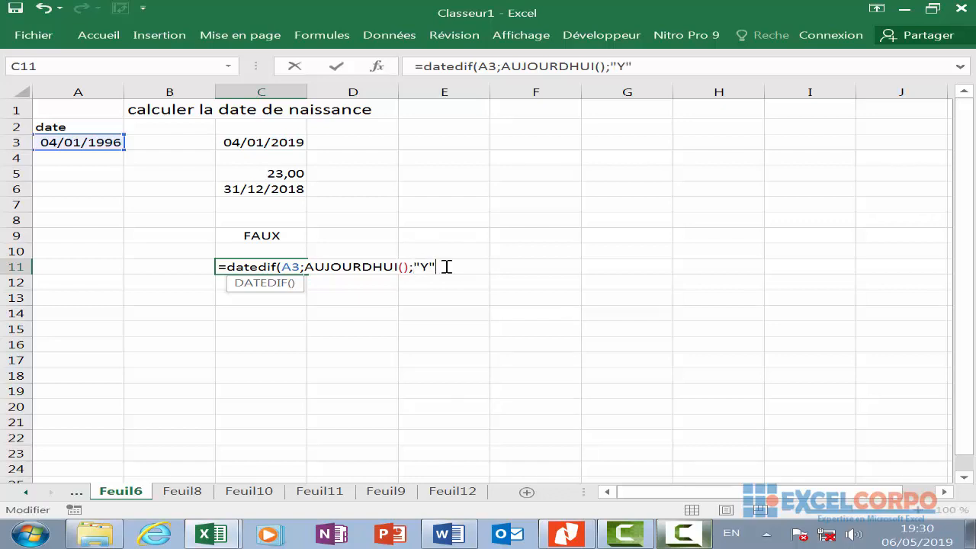
type(")")
key("Return")
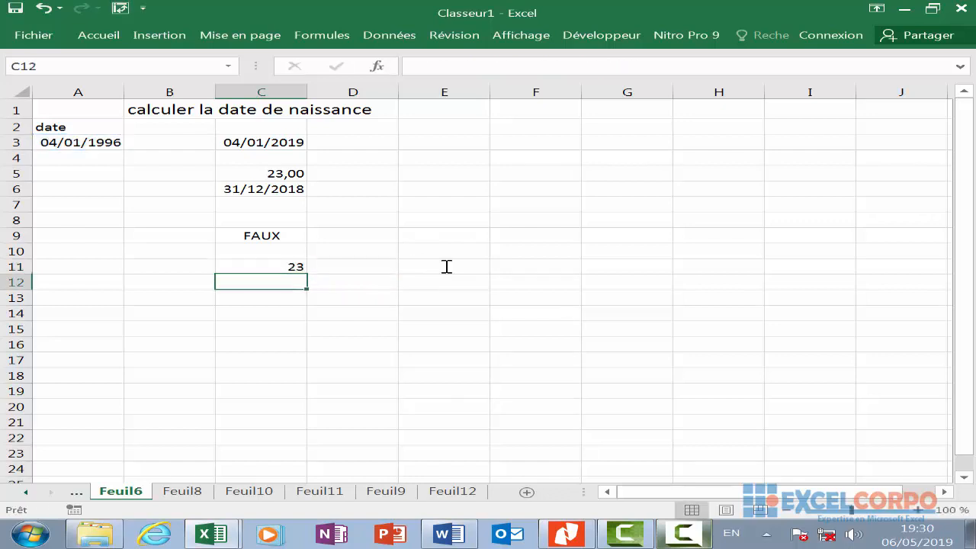
- Compare the age formulas in cells C5 and C11 of sheet Feuil6
left_click(289, 175)
left_click(294, 267)
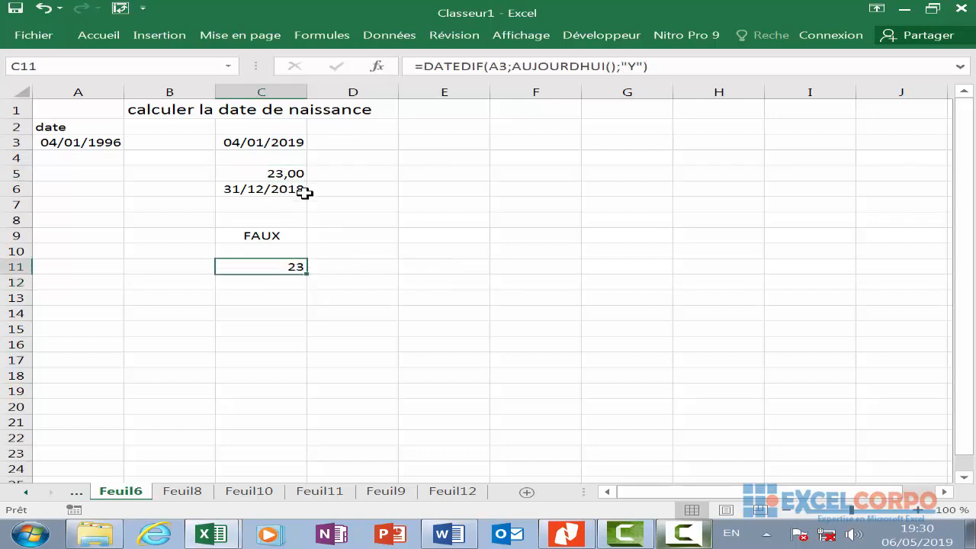
left_click(288, 170)
left_click(280, 279)
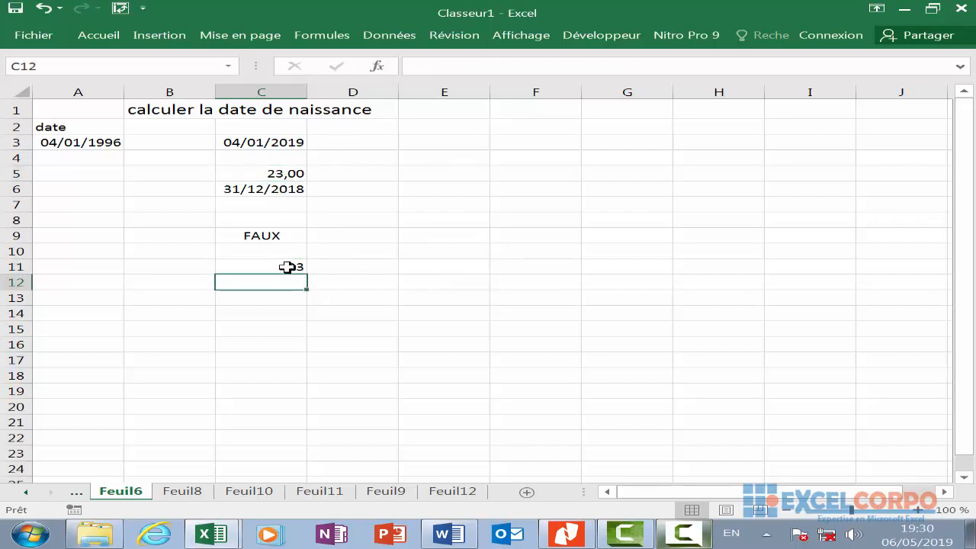
left_click(286, 267)
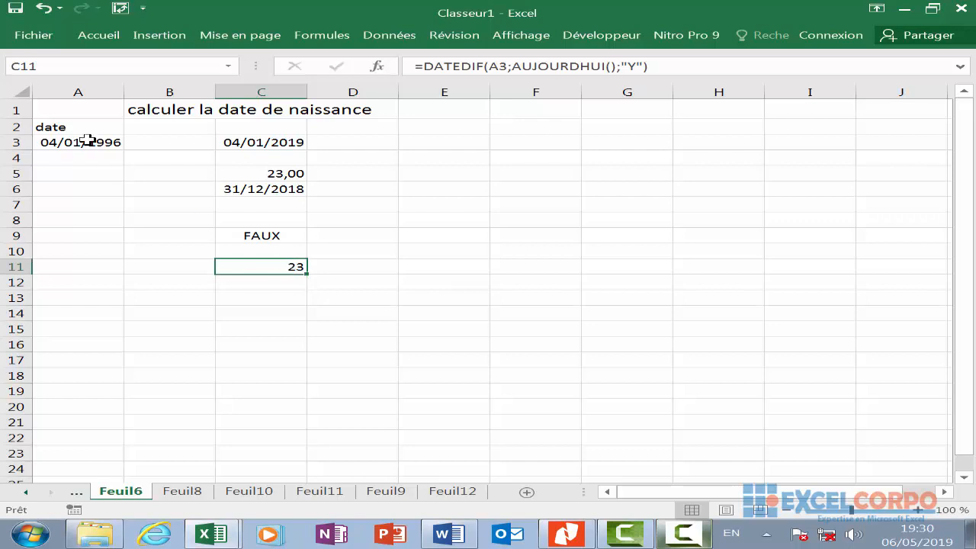
left_click(297, 175)
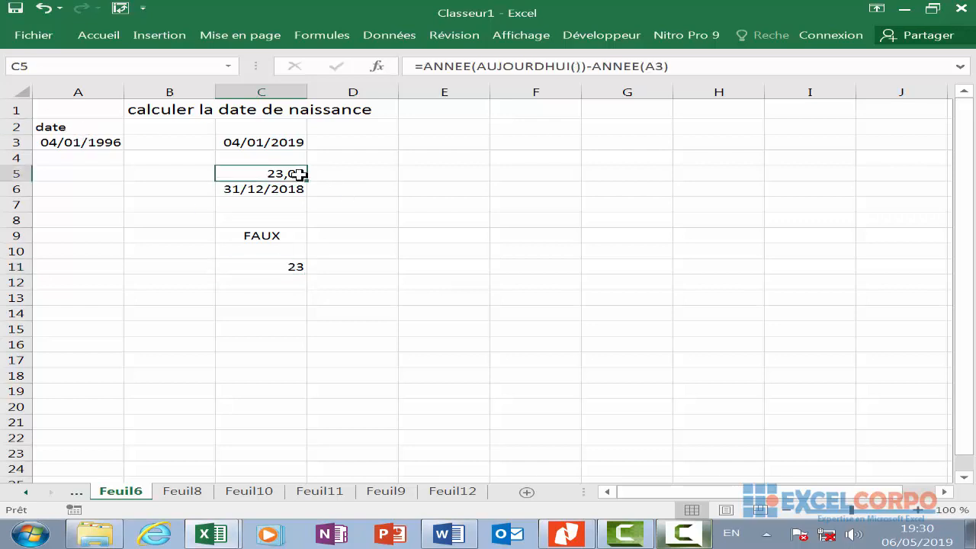
left_click(297, 264)
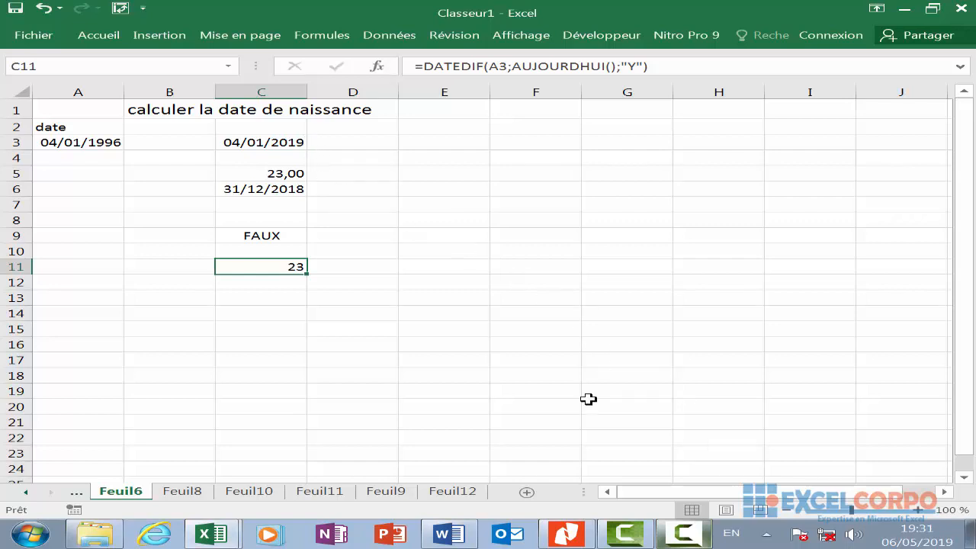
left_click(684, 534)
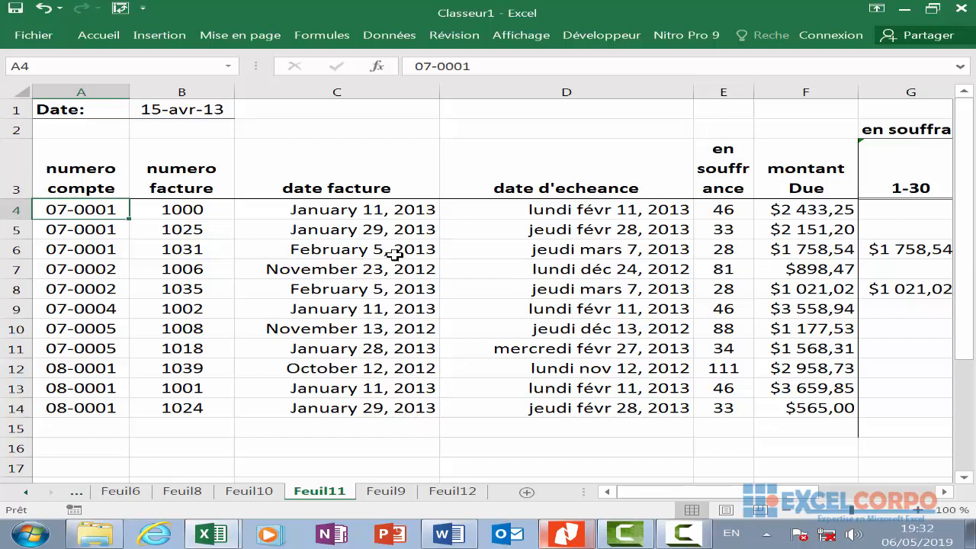
- Look up NB.JOURS.OUVRES in the Date & Heure function category and review its Date_départ, Date_fin and Jours_fériés arguments
left_click(377, 67)
left_click(363, 158)
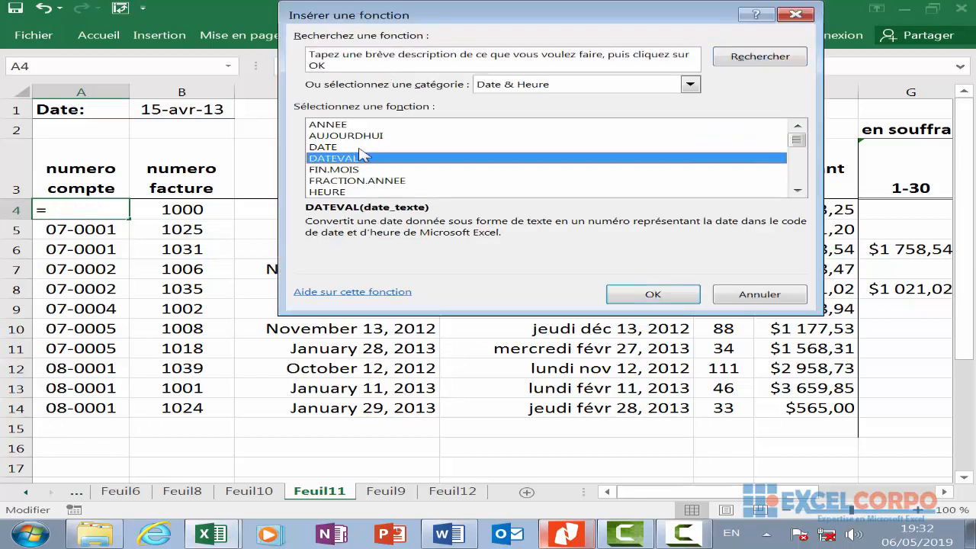
key("n")
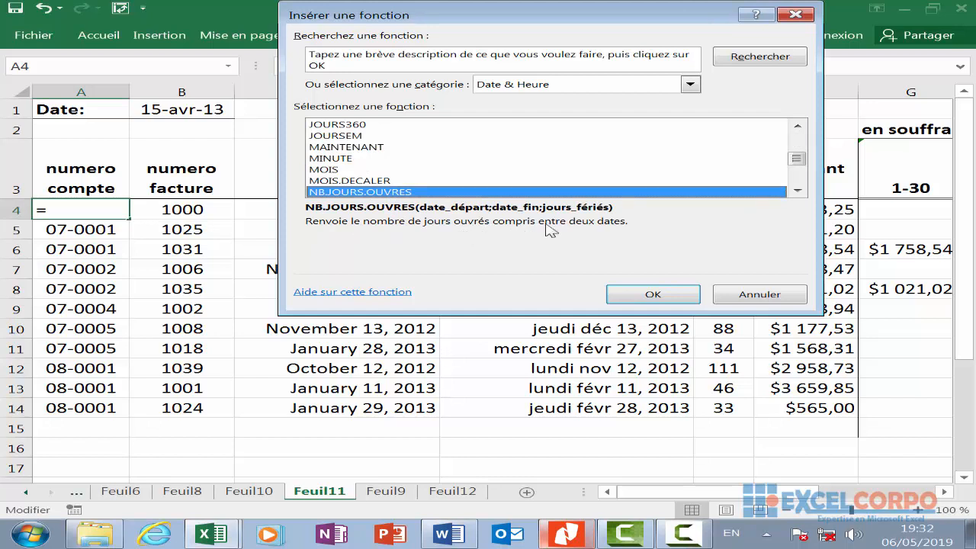
left_click(664, 297)
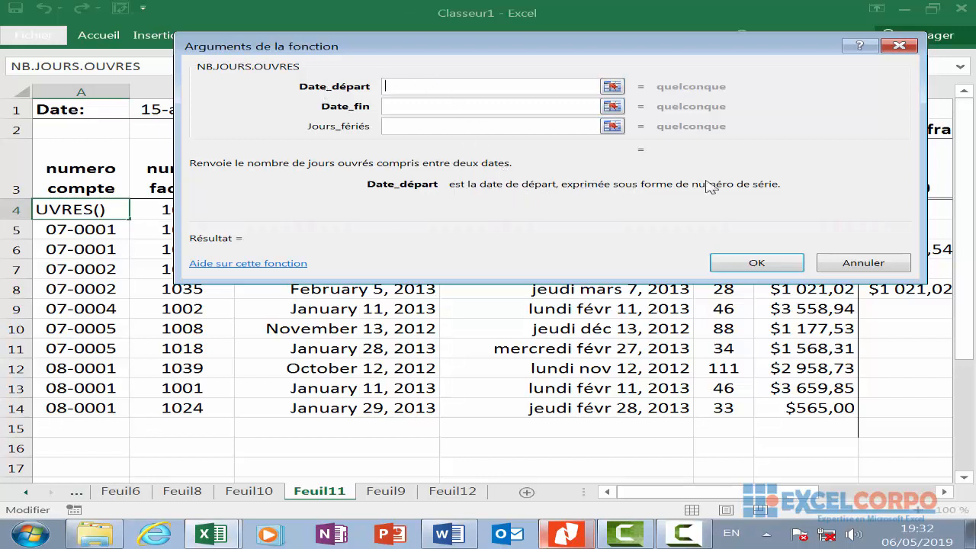
left_click(388, 107)
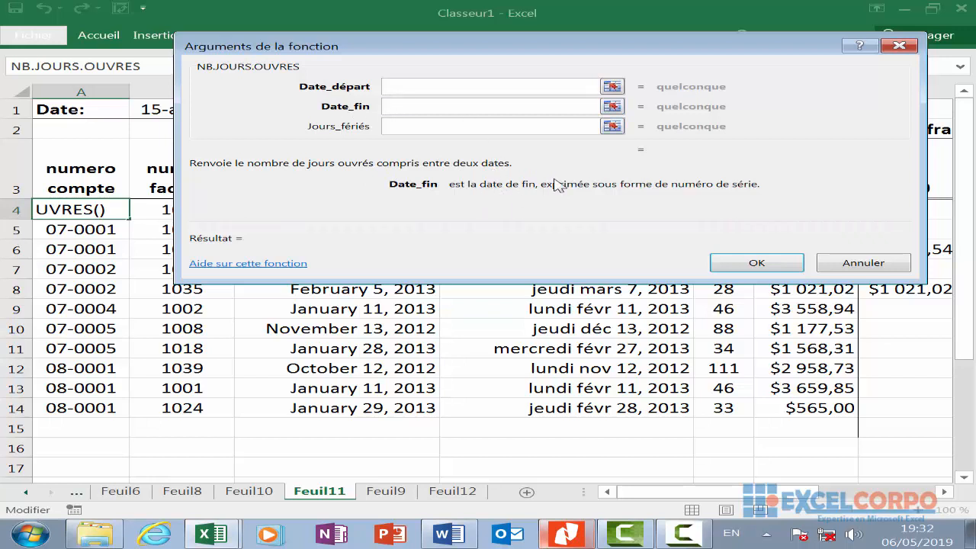
left_click(404, 125)
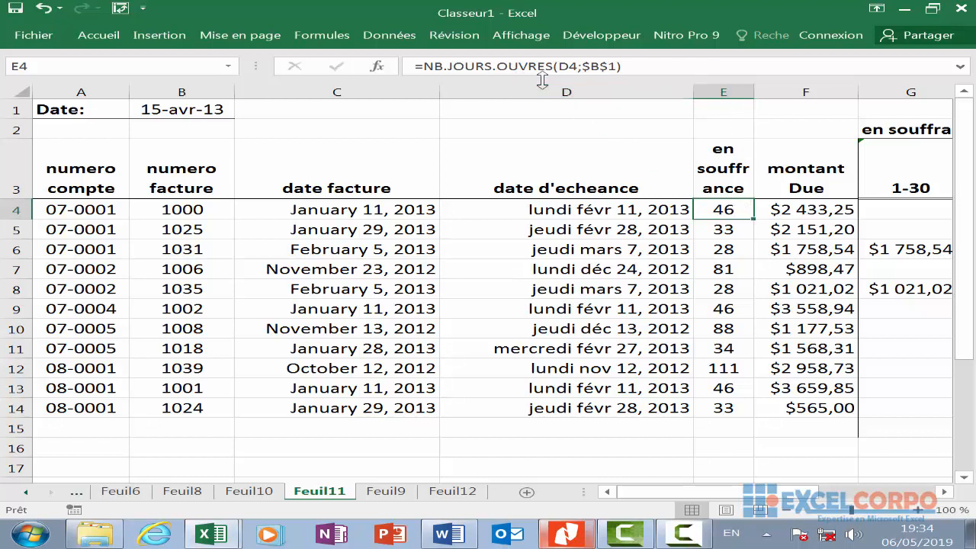
- Examine the start date and end date references in the NB.JOURS.OUVRES formula of cell E4 on sheet Feuil11
left_click(577, 66)
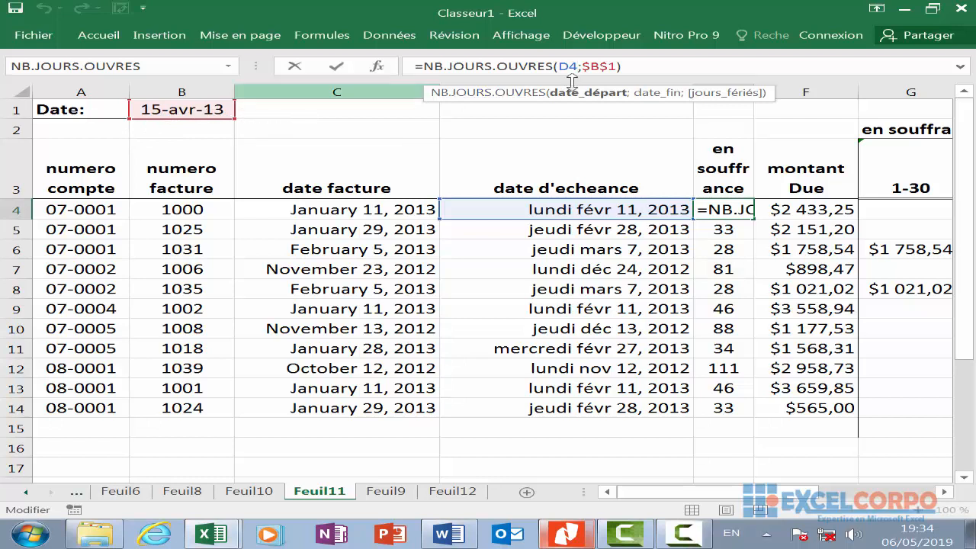
left_click(609, 66)
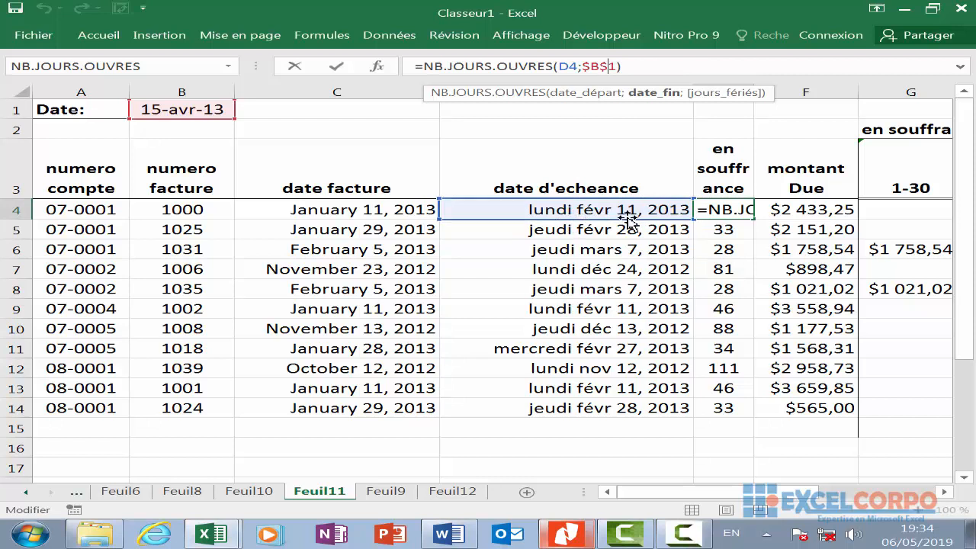
left_click(657, 68)
key("Return")
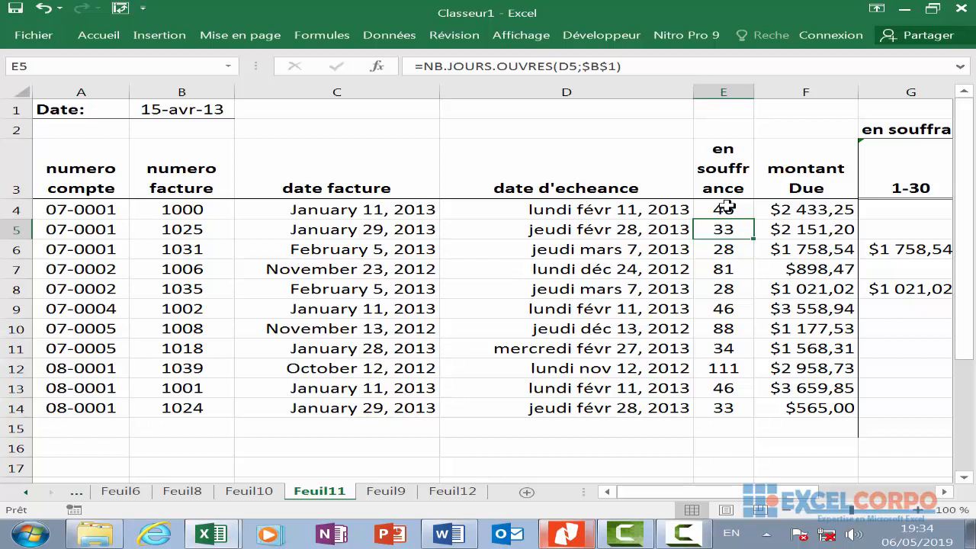
- Compare the NB.JOURS.OUVRES formulas down the "en souffrance" column and trace the date references in E5
left_click(734, 253)
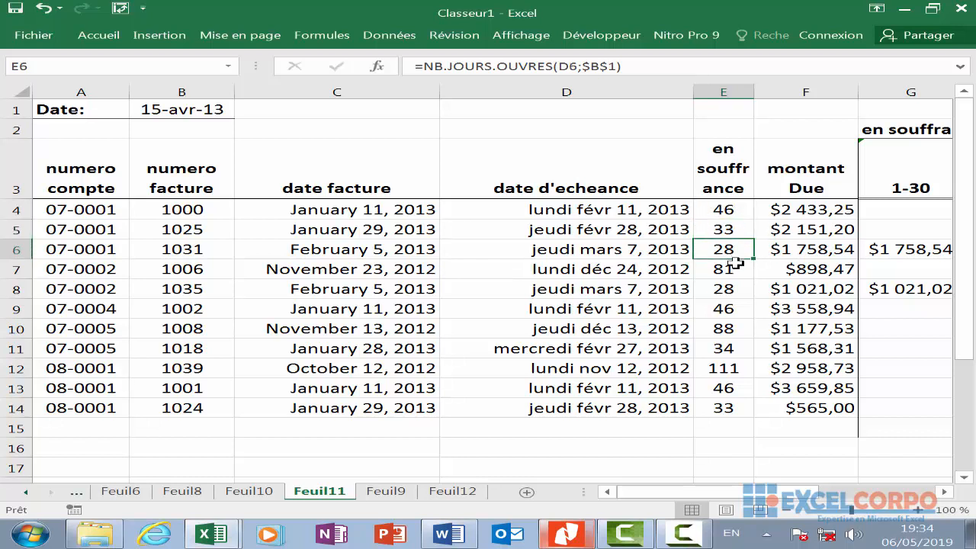
left_click(739, 281)
left_click(732, 254)
left_click(730, 224)
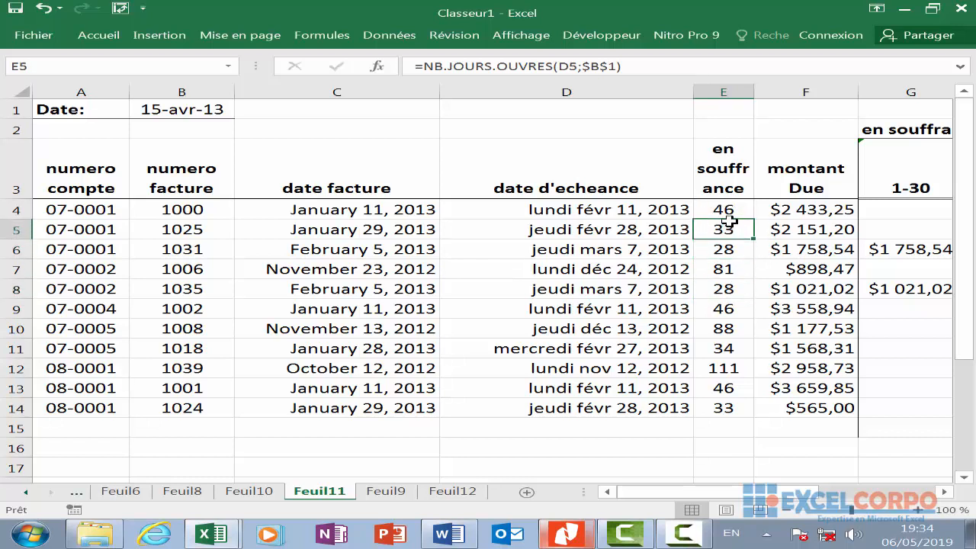
left_click(729, 243)
left_click(732, 228)
left_click(572, 66)
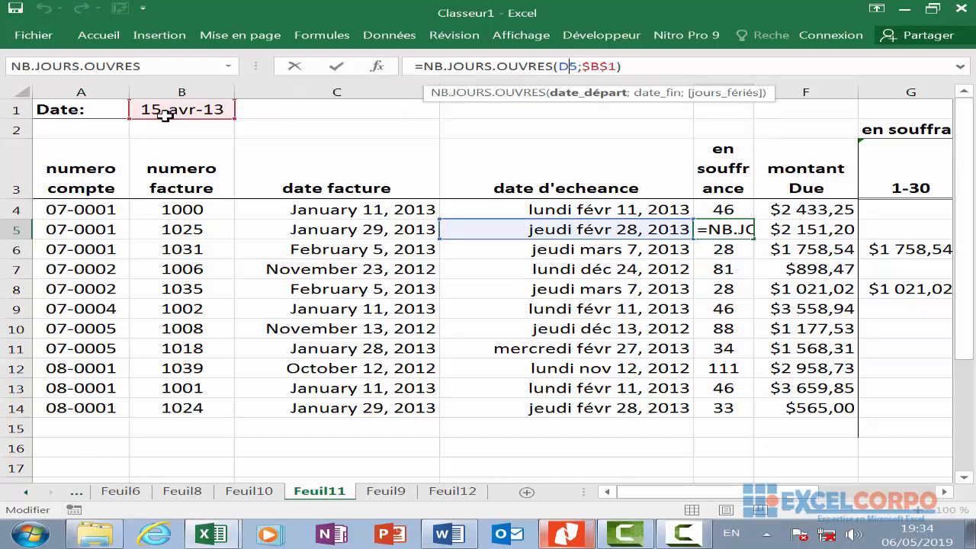
left_click(613, 66)
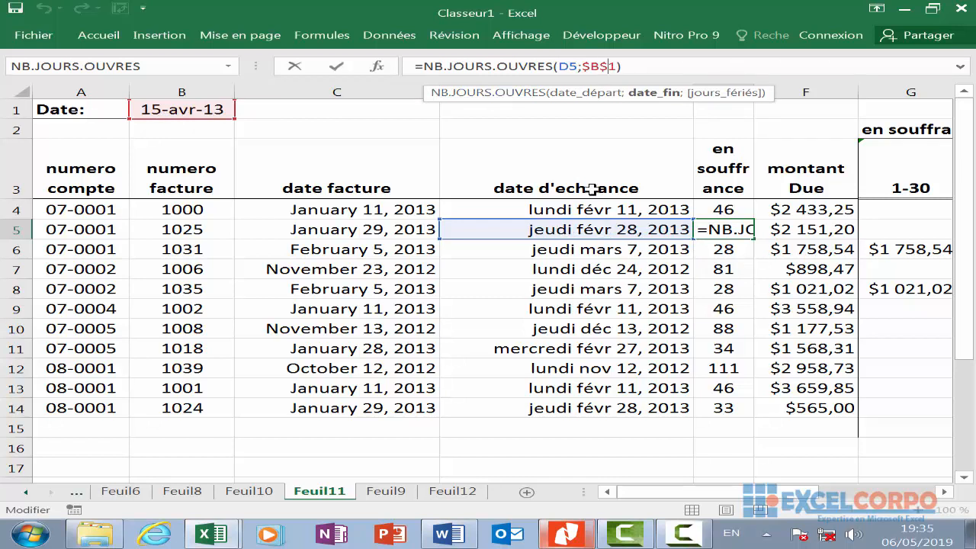
left_click(653, 74)
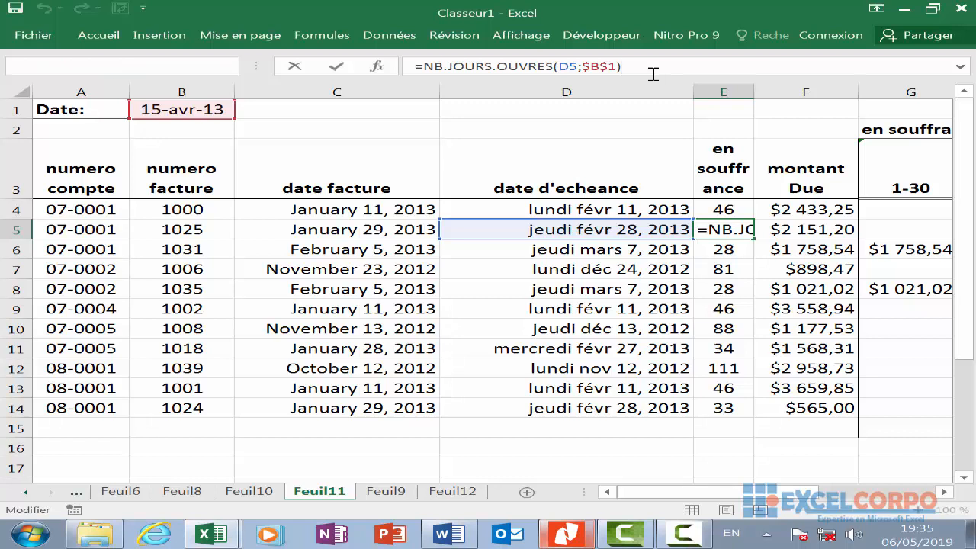
key("Return")
- Review the invoice table's columns A to F one by one, from account number to amount due, including the formula in E5
key("Left")
key("Left")
key("Left")
key("Left")
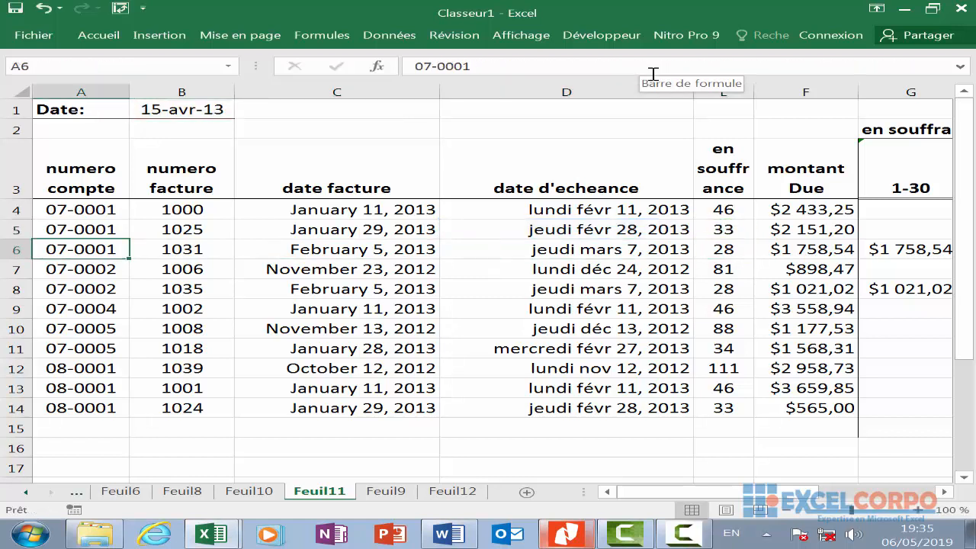
left_click(97, 90)
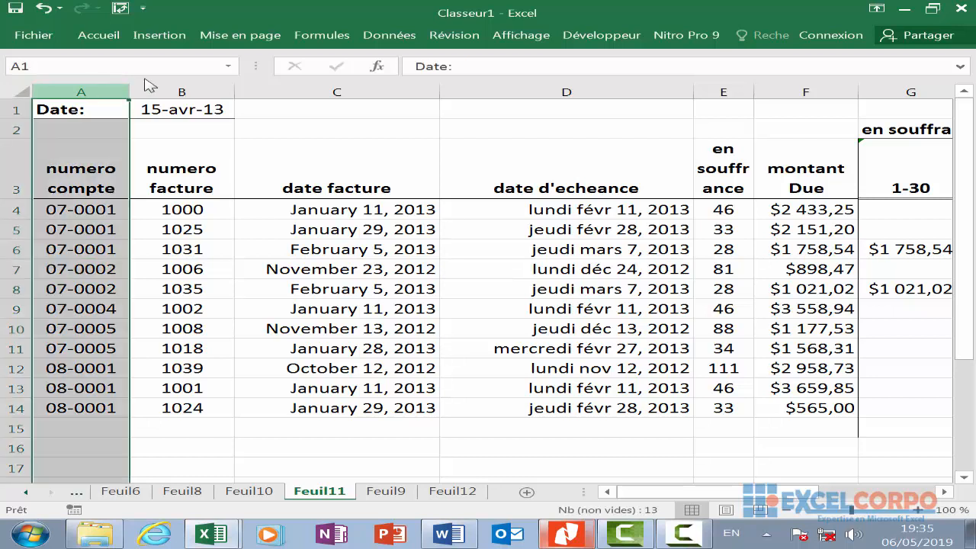
left_click(200, 90)
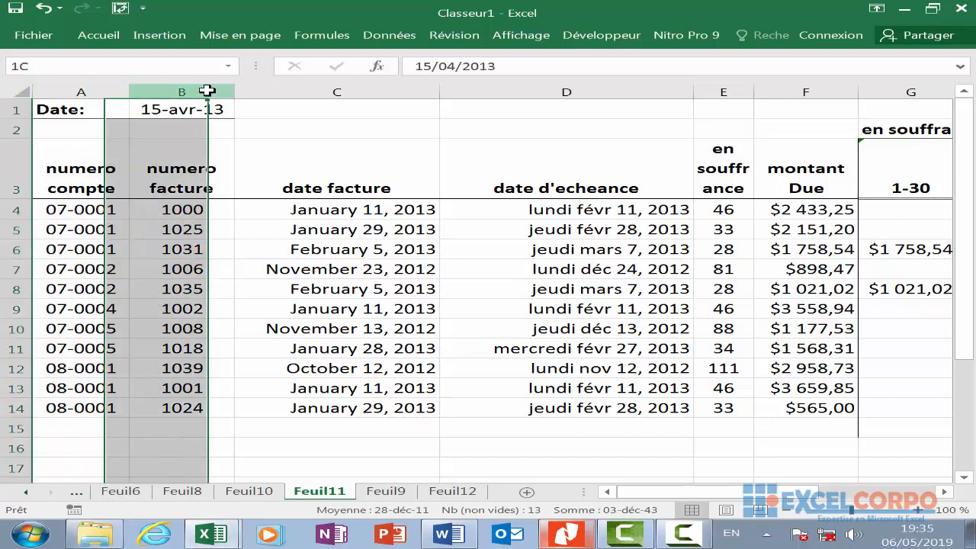
left_click(402, 91)
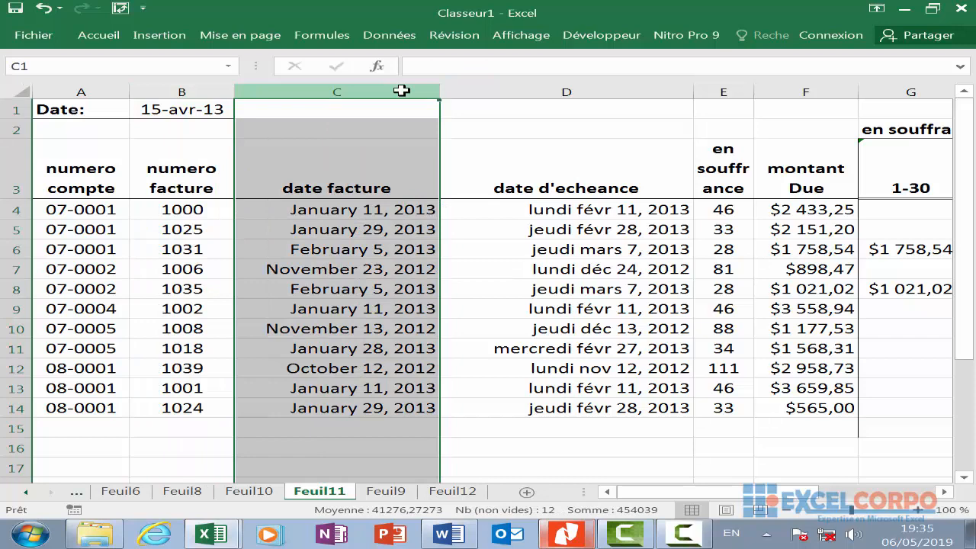
left_click(530, 90)
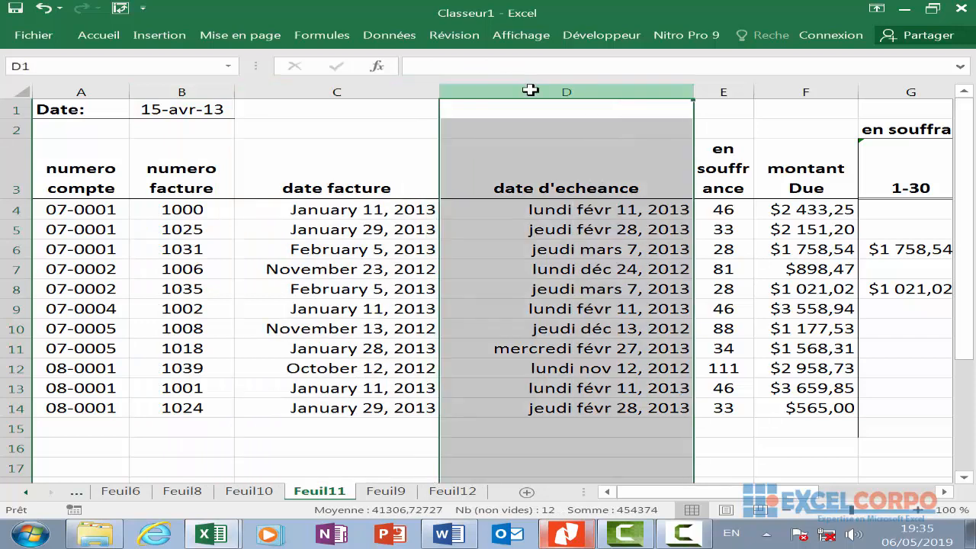
left_click(745, 89)
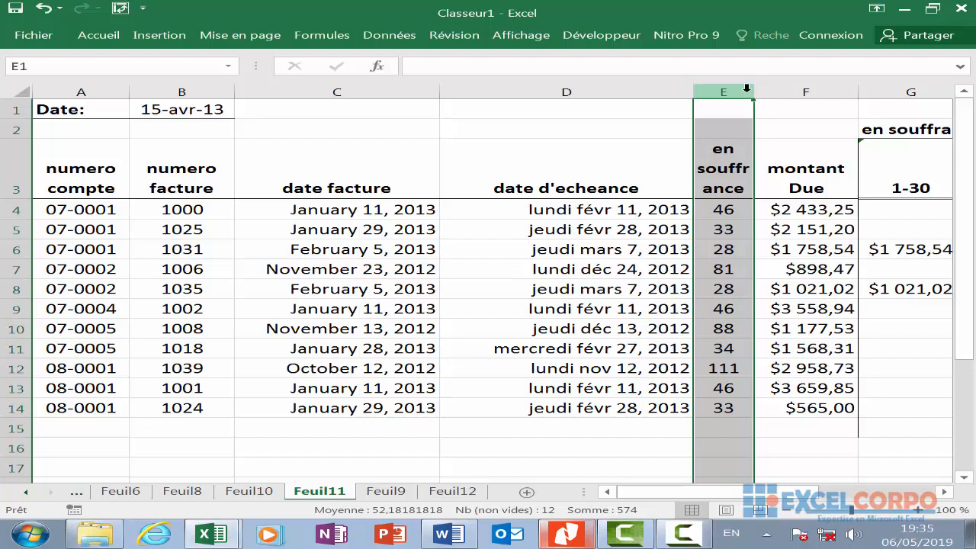
left_click(733, 223)
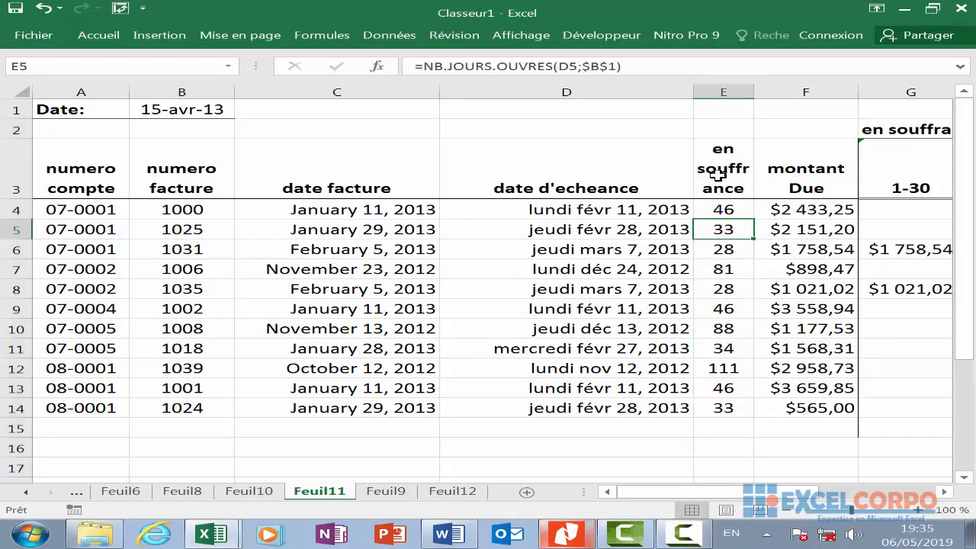
left_click(819, 84)
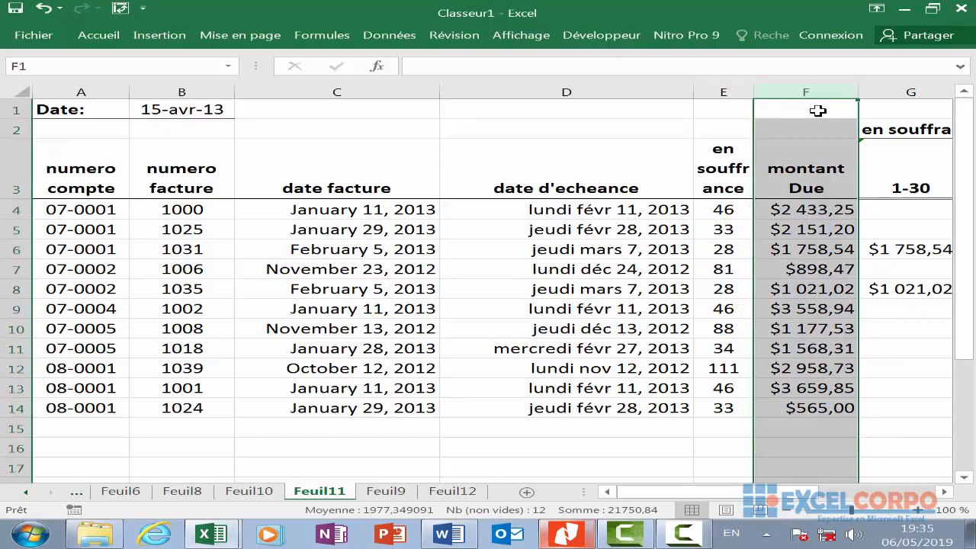
- Review the overdue-days columns G to K one by one, from 1-30 to "plus de 120"
key("Right")
key("Right")
key("Right")
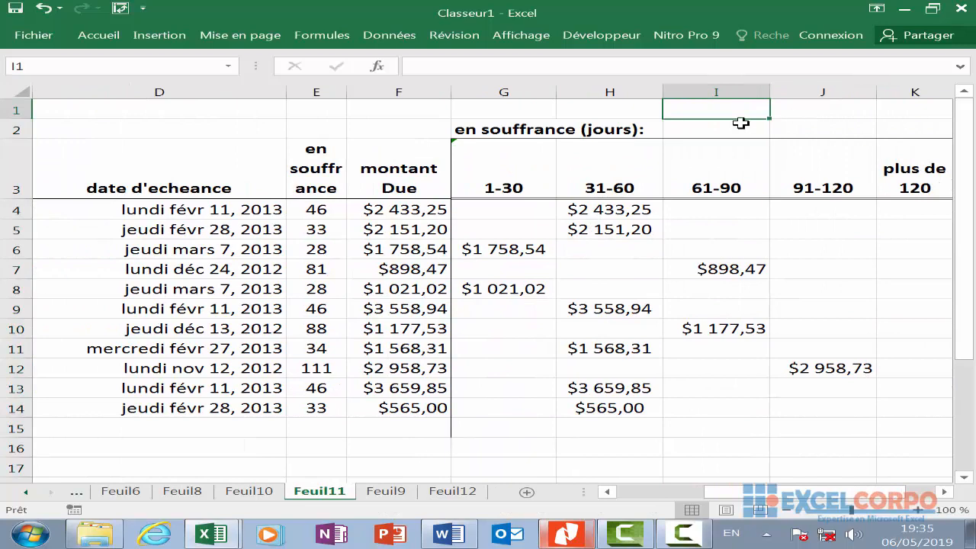
left_click(517, 91)
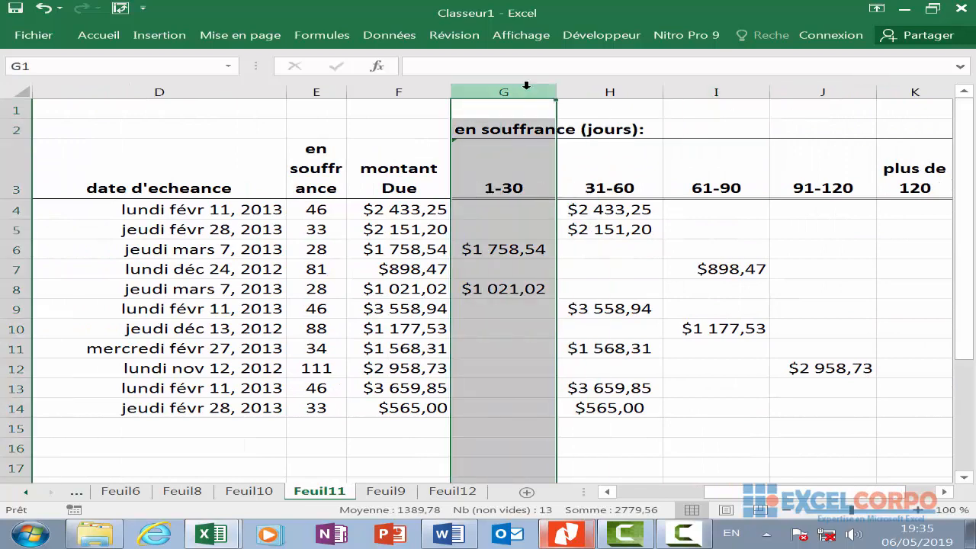
left_click(598, 87)
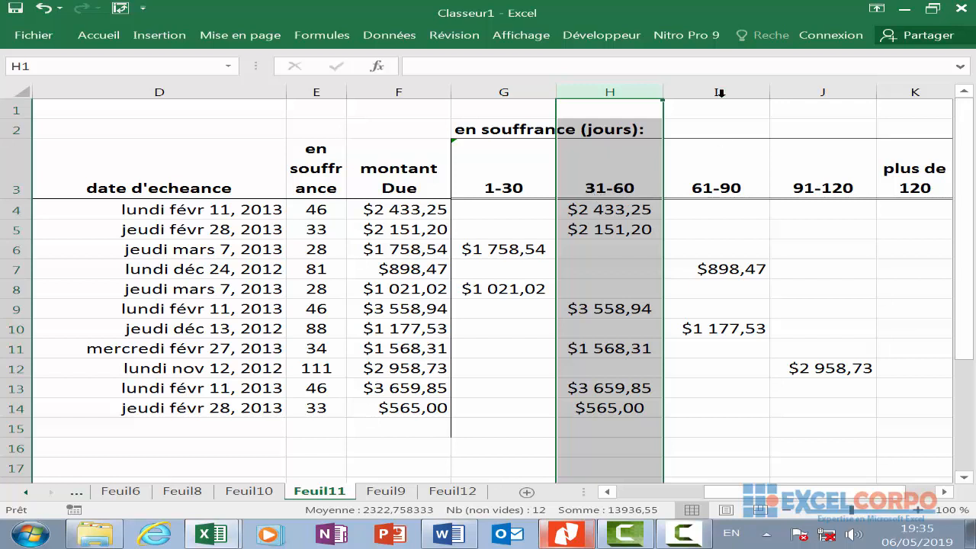
left_click(722, 87)
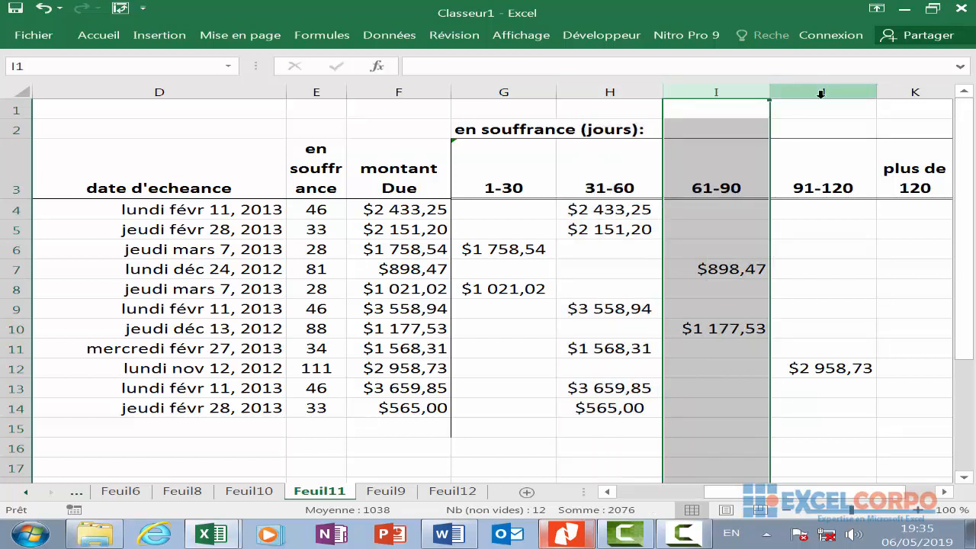
left_click(820, 93)
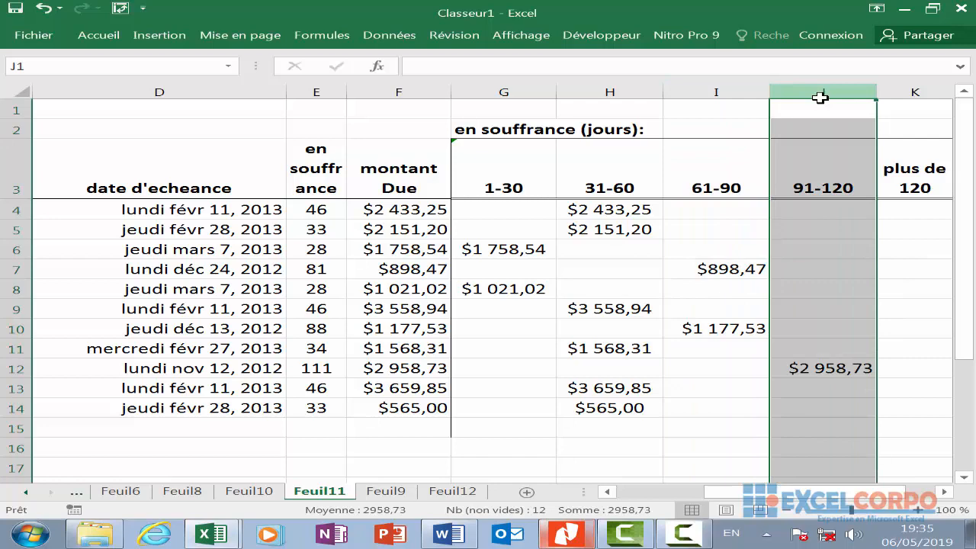
left_click(885, 90)
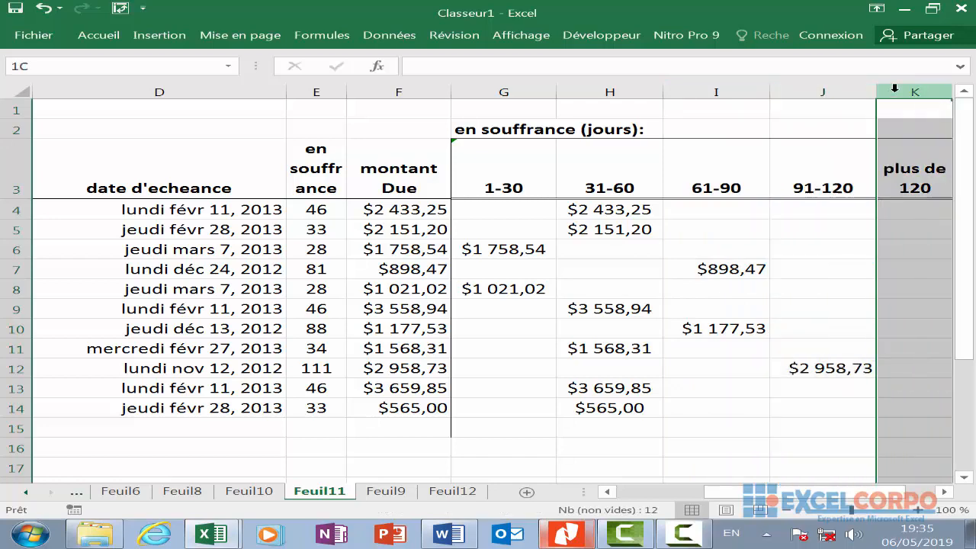
- Return to cell A1 at the start of the invoice table on Feuil11
scroll(374, 348, "down", 5)
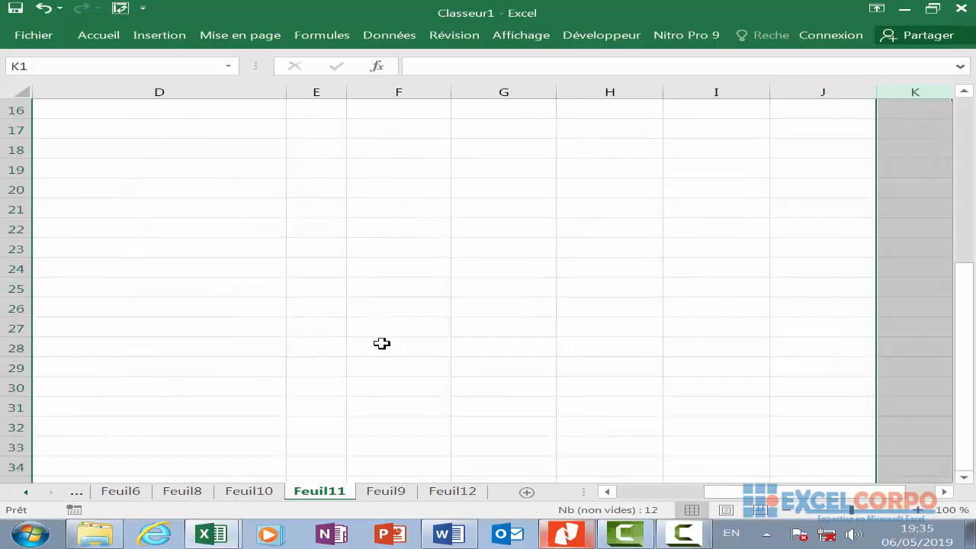
key("Left")
key("Left")
key("Left")
key("Left")
key("Left")
key("Left")
key("Left")
key("Left")
key("Left")
key("Left")
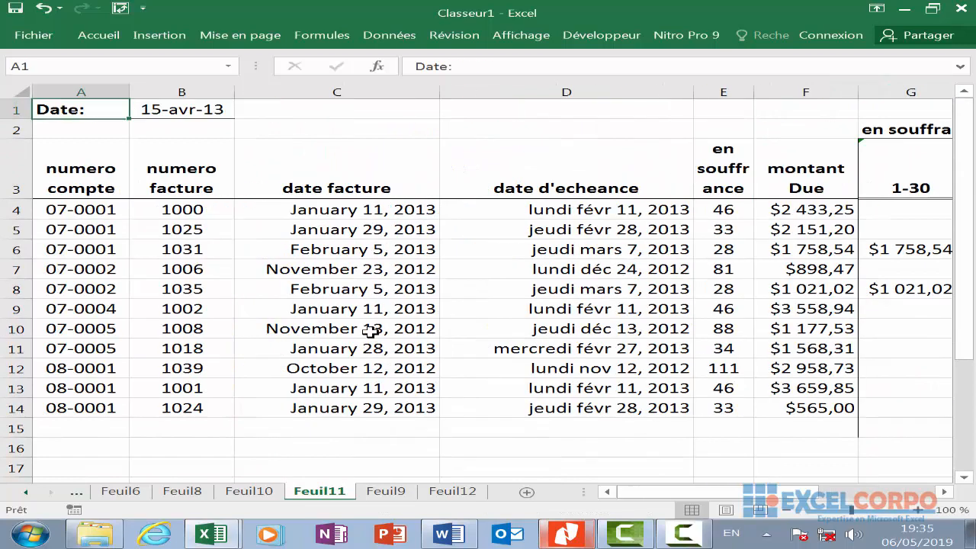
- Review the invoice table and the NB.JOURS.OUVRES formula in E5, and return to the start of row 5
scroll(371, 331, "down", 4)
scroll(371, 331, "up", 4)
key("Down")
key("Down")
key("Down")
key("Down")
key("Right")
key("Right")
key("Right")
key("Right")
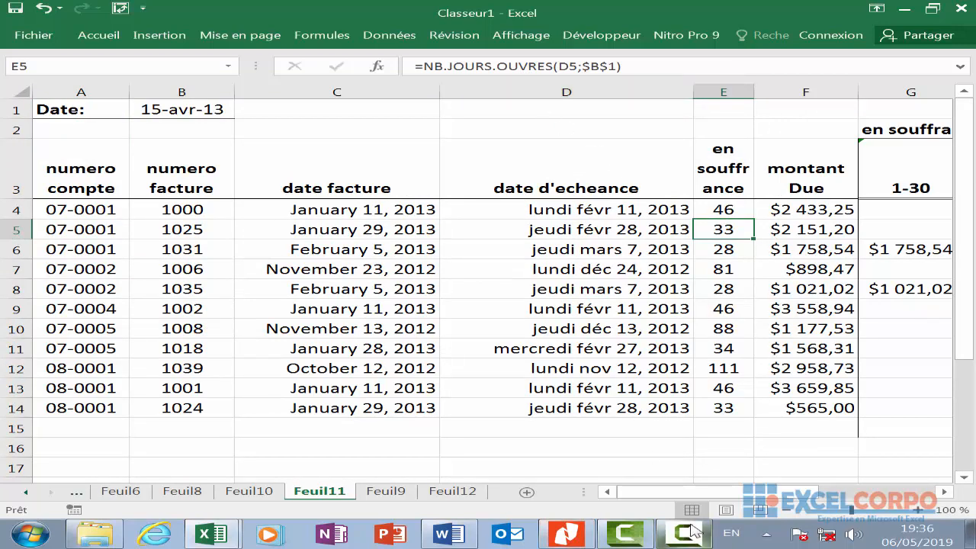
key("Home")
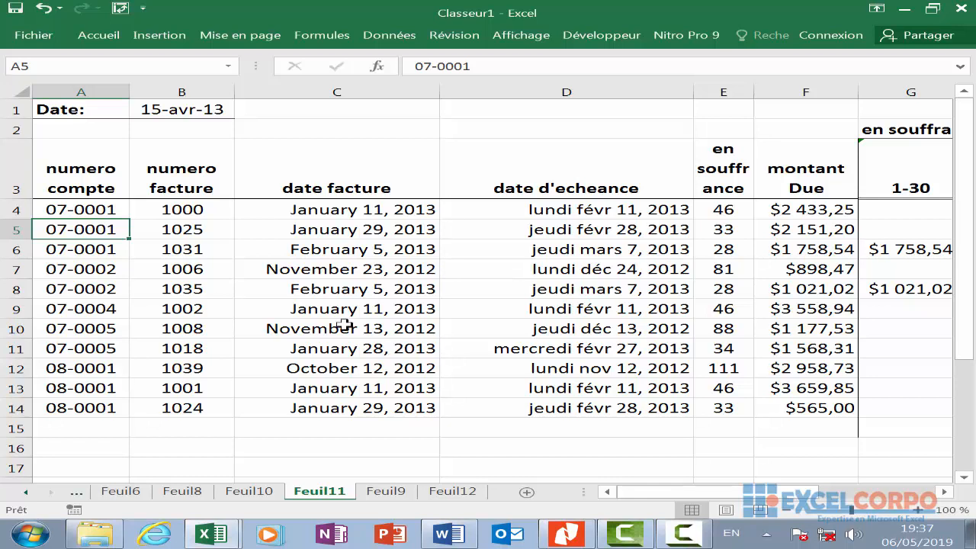
- Browse the descriptions of the Date & Heure functions in the function inserter, from FIN.MOIS and DATE to JOURS360
left_click(376, 66)
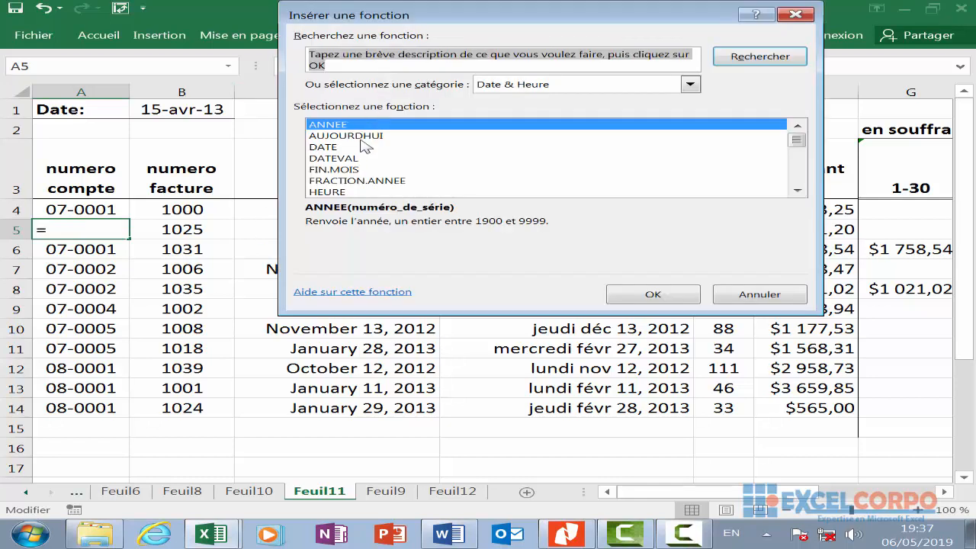
left_click(347, 169)
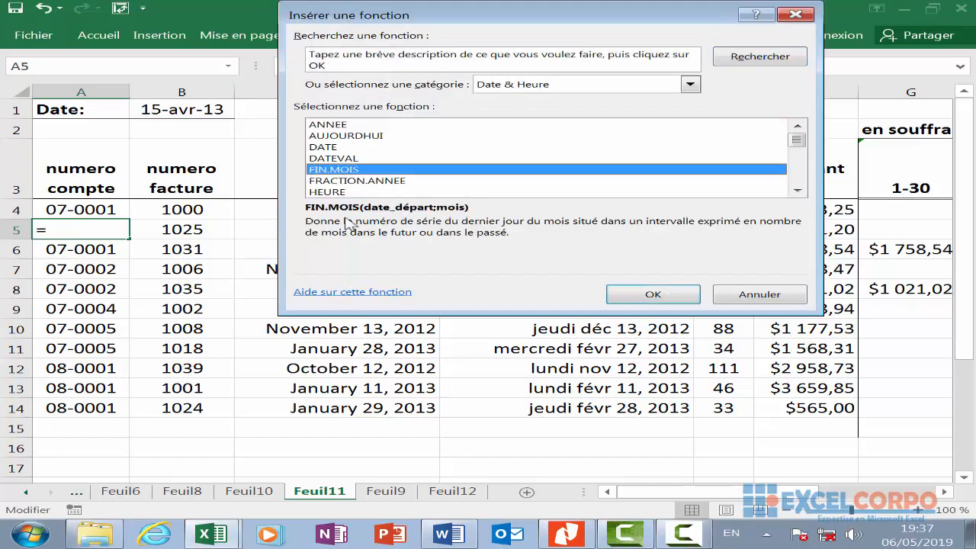
key("Up")
key("Up")
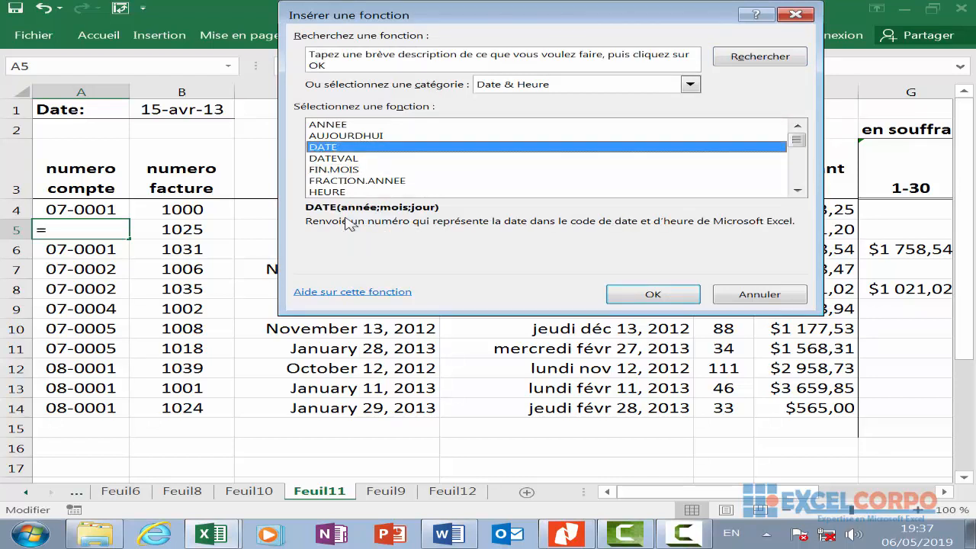
left_click(356, 170)
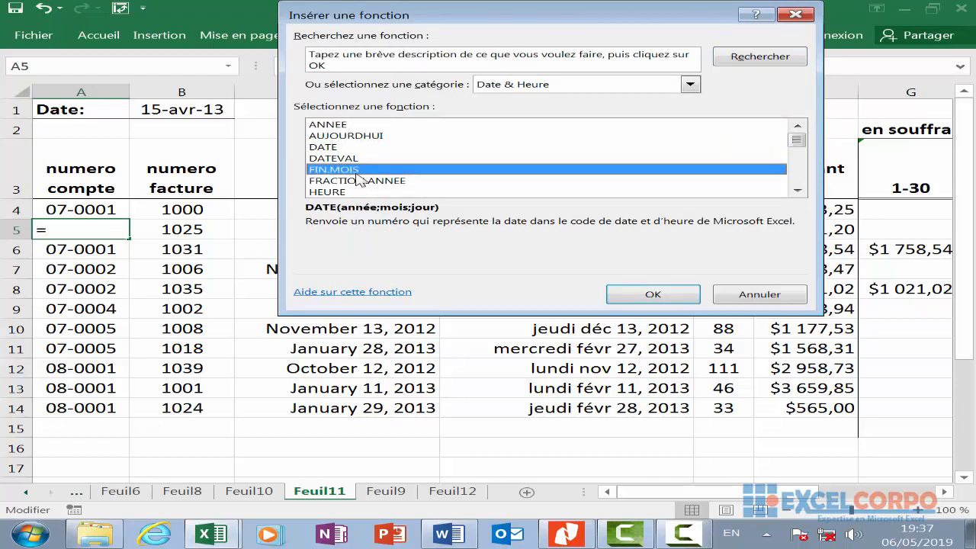
key("Down")
key("Down")
key("Down")
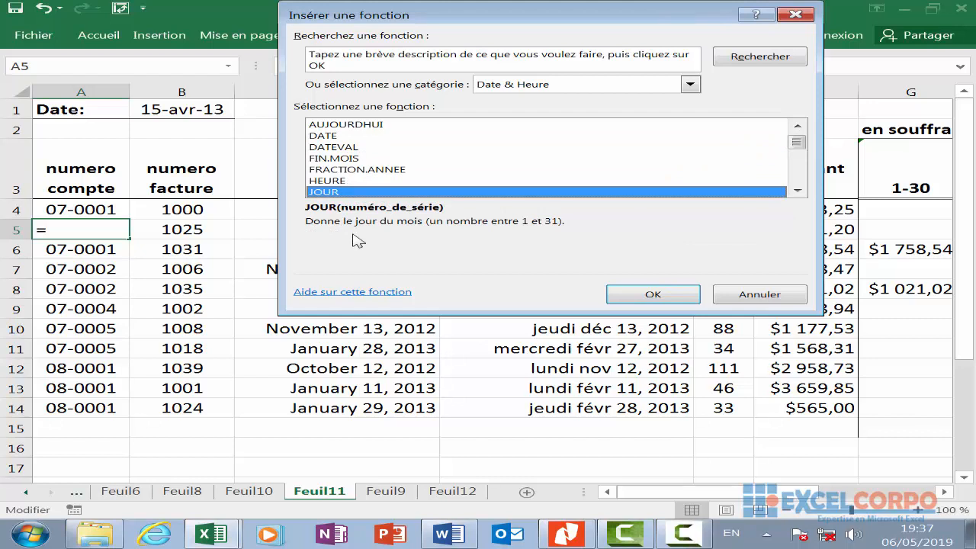
scroll(359, 190, "down", 1)
left_click(359, 181)
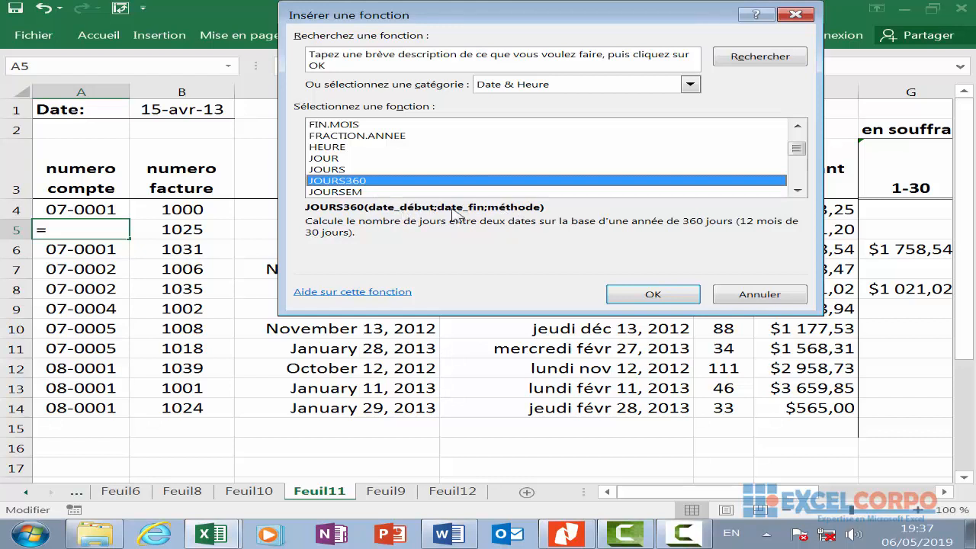
- Examine the Date_début, Date_fin and Méthode arguments of JOURS360 and close the dialog without inserting the function
left_click(653, 295)
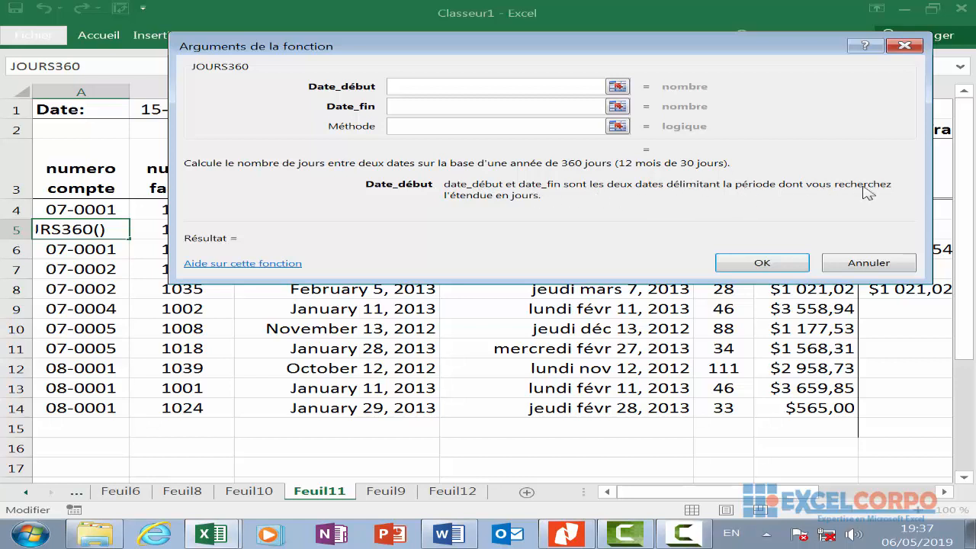
left_click(438, 108)
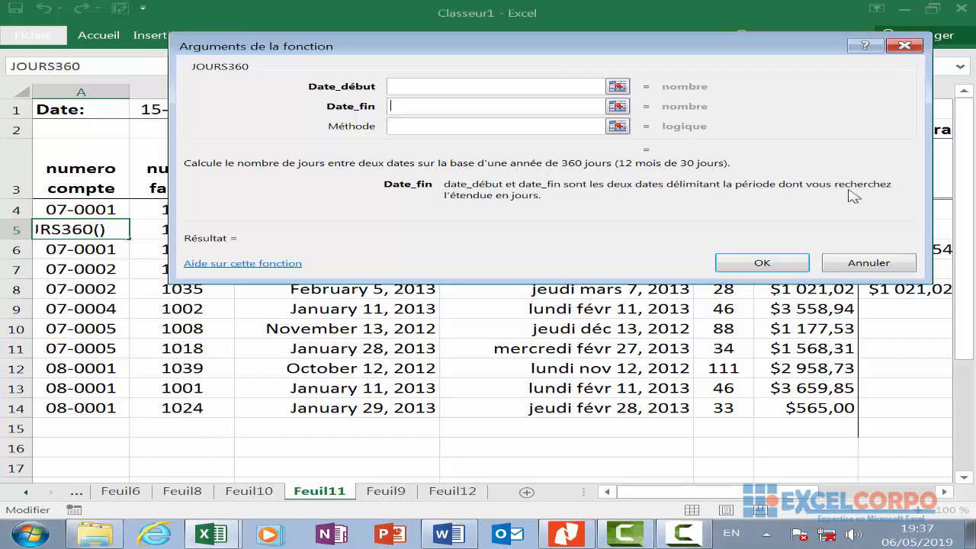
left_click(439, 127)
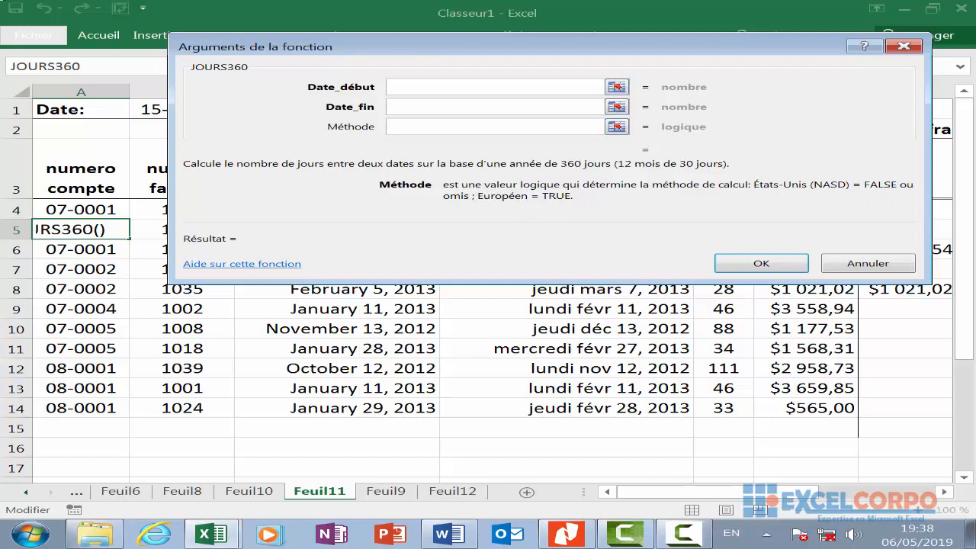
left_click(904, 47)
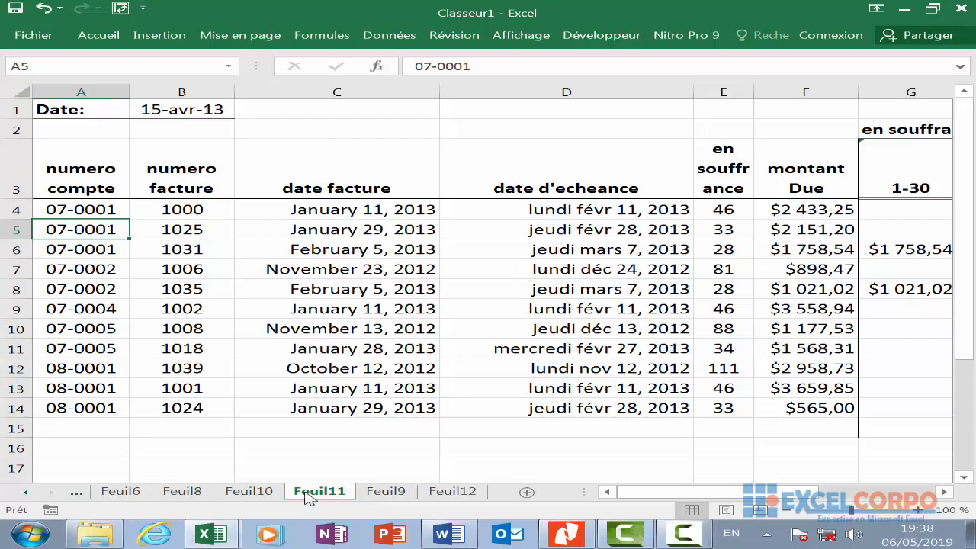
- Enter the formula =JOURS360(B1;D4) in cell C18 below the invoice table
scroll(366, 454, "down", 2)
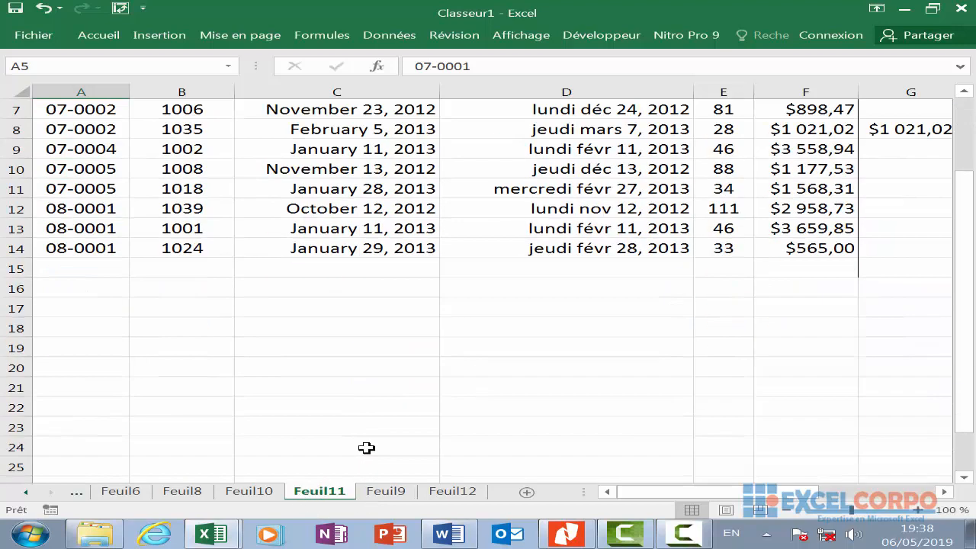
left_click(343, 322)
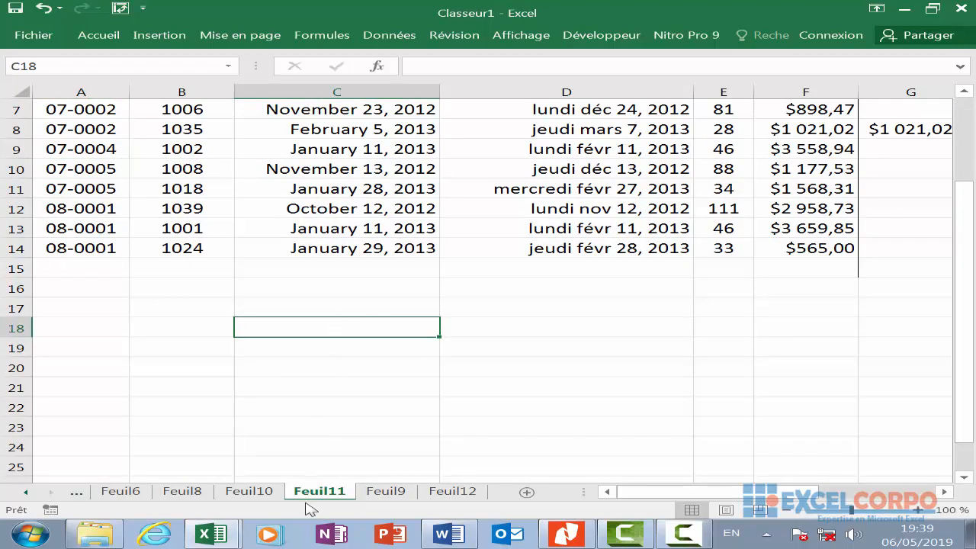
type("=")
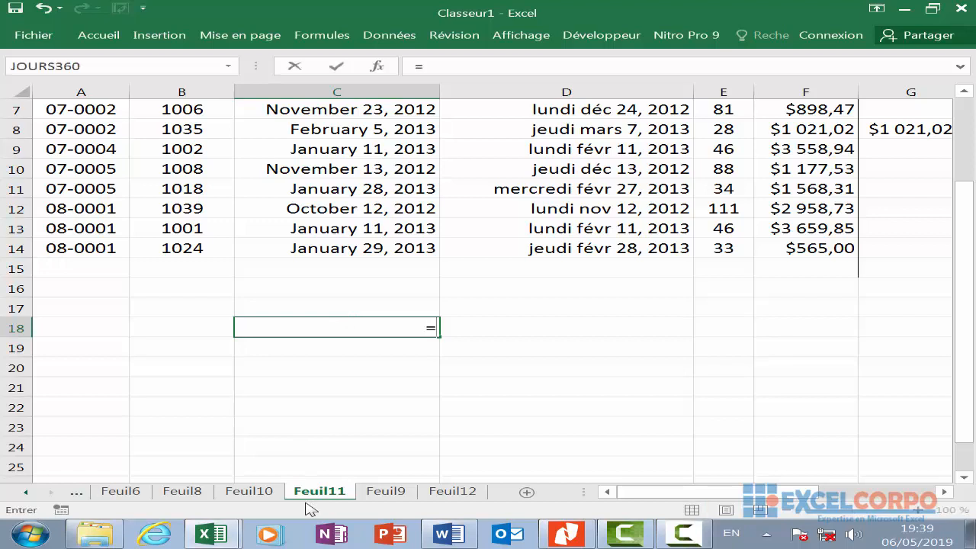
type("jou")
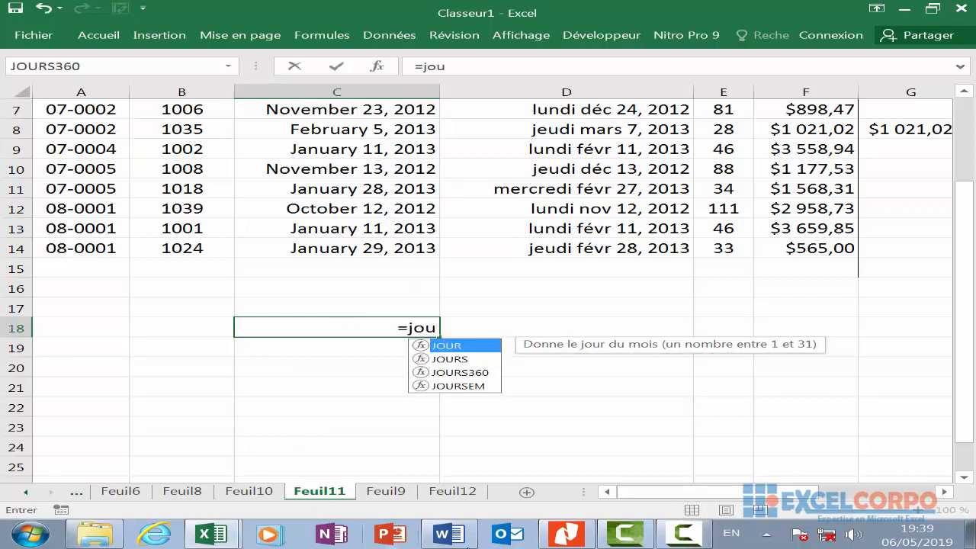
double_click(492, 374)
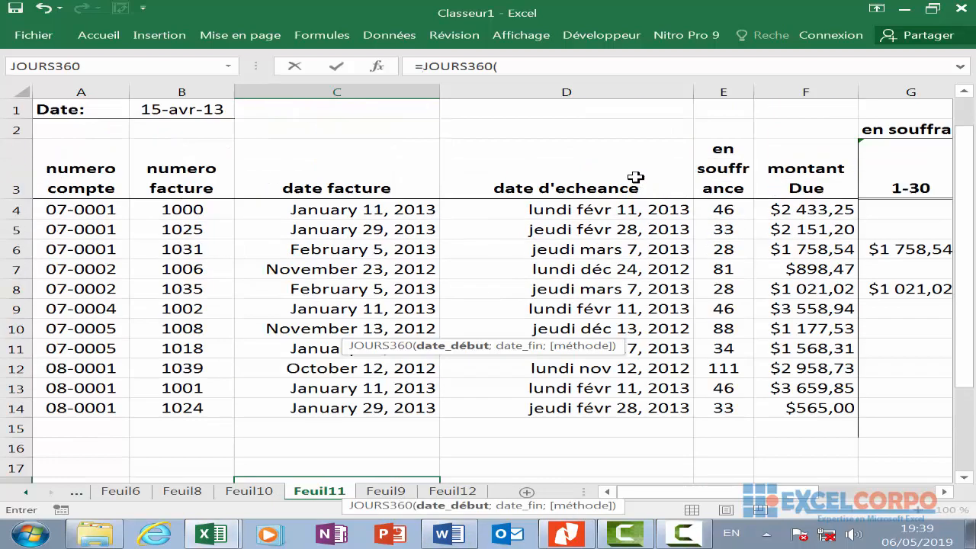
scroll(631, 188, "up", 2)
scroll(636, 182, "down", 2)
scroll(637, 183, "up", 2)
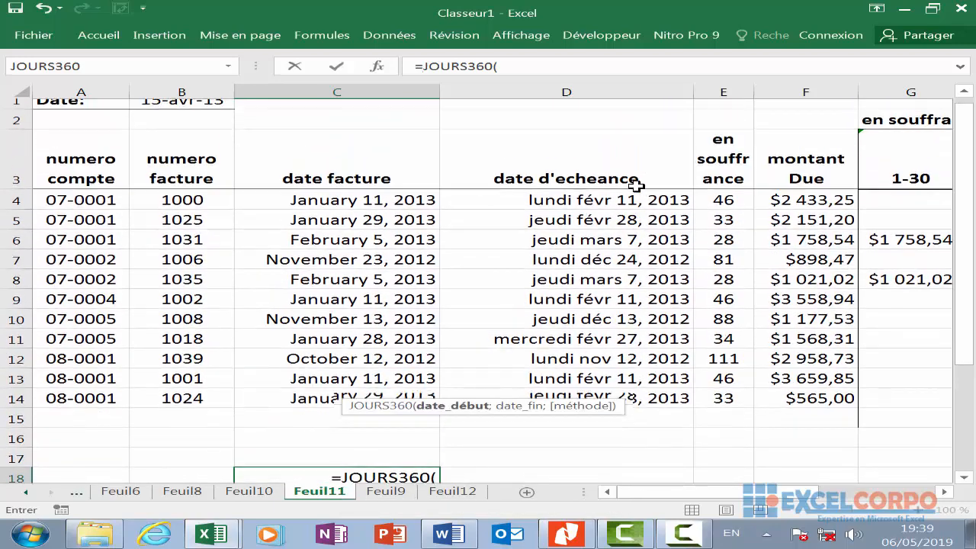
left_click(157, 112)
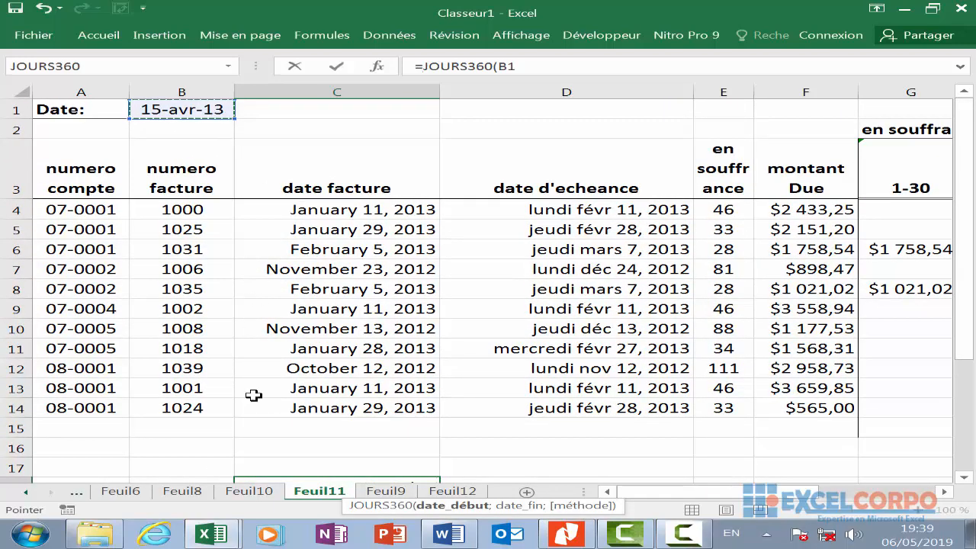
type(";")
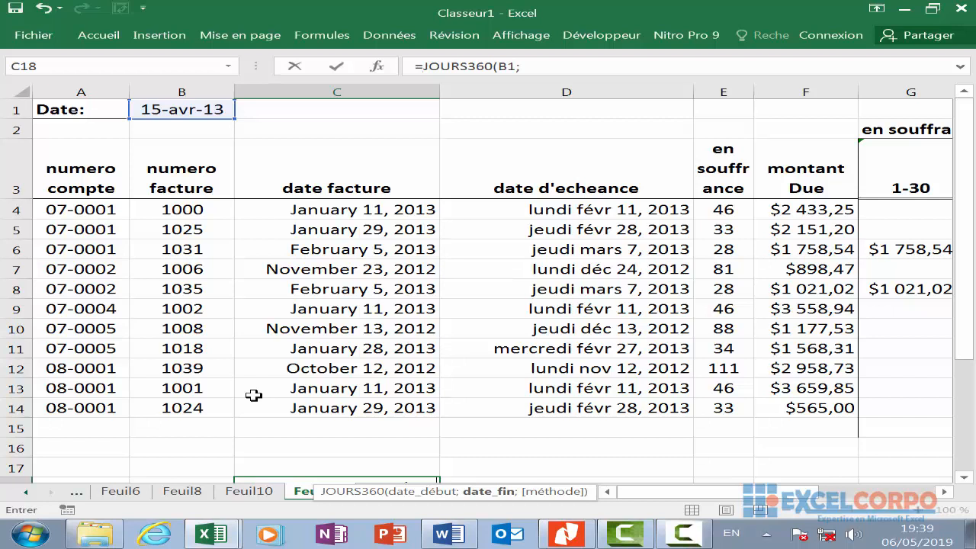
left_click(601, 214)
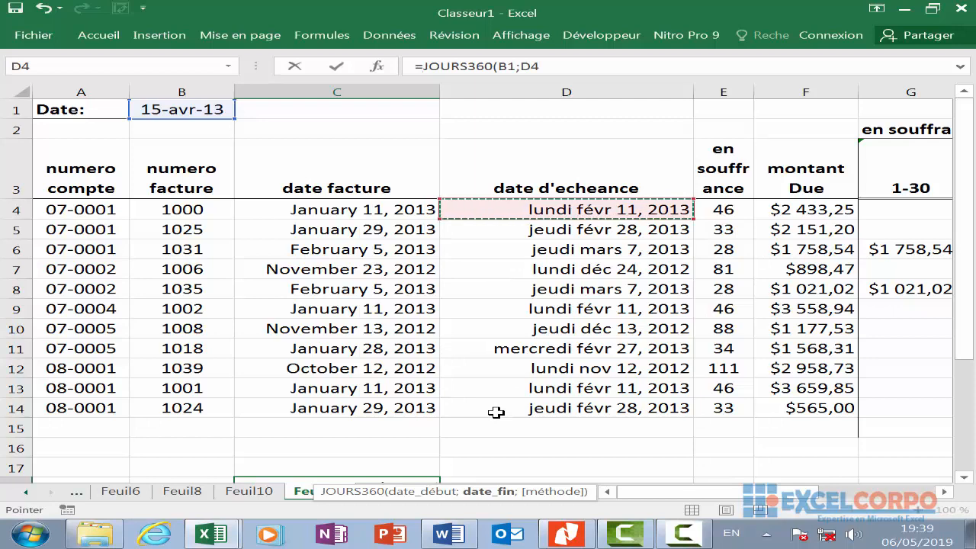
type(")")
key("Return")
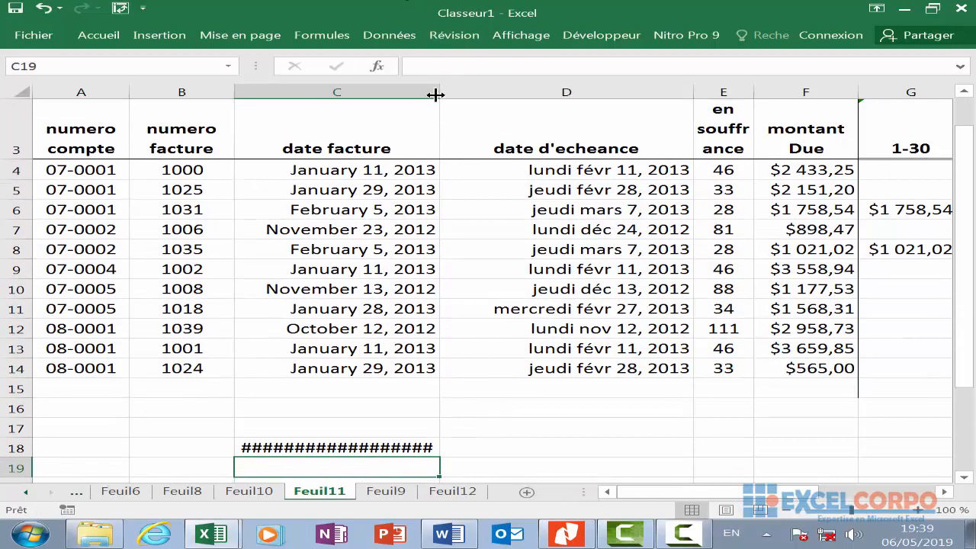
- Widen column C and apply the 14/03/12 date format to cell C18
left_click_drag(438, 96, 481, 91)
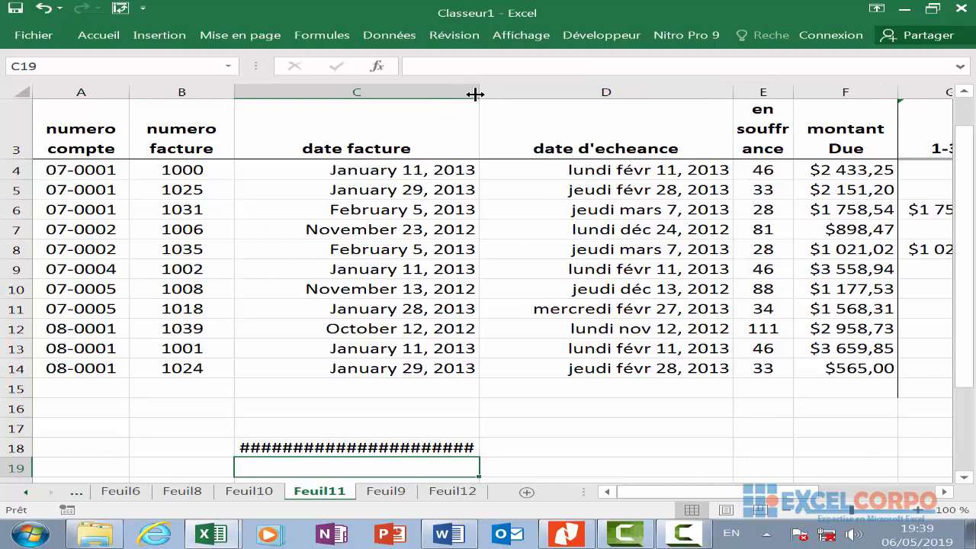
double_click(477, 91)
left_click(474, 447)
right_click(475, 447)
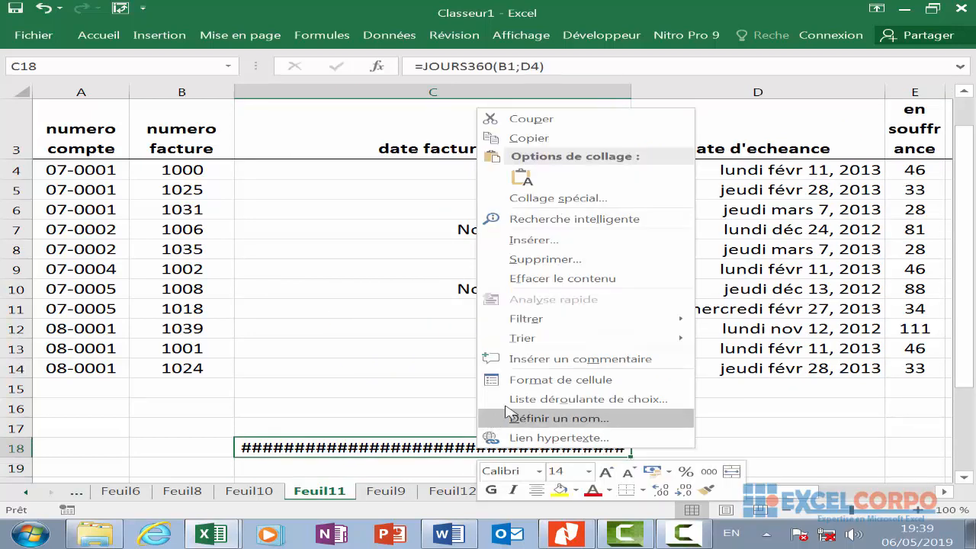
left_click(563, 379)
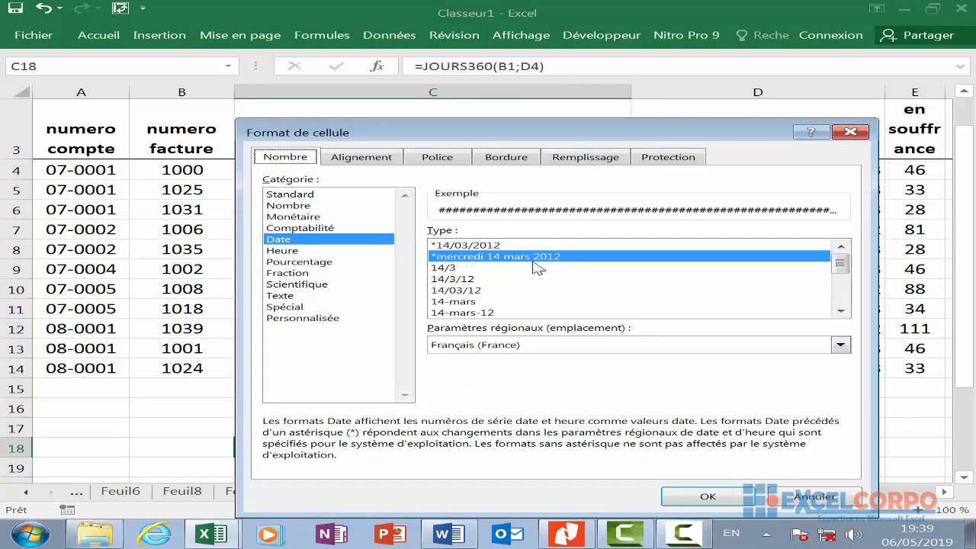
left_click(470, 291)
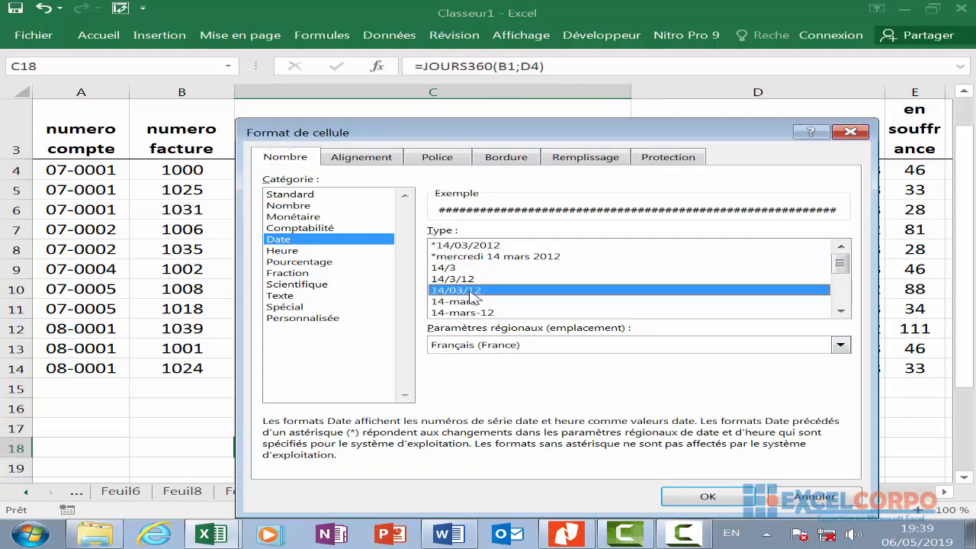
left_click(713, 497)
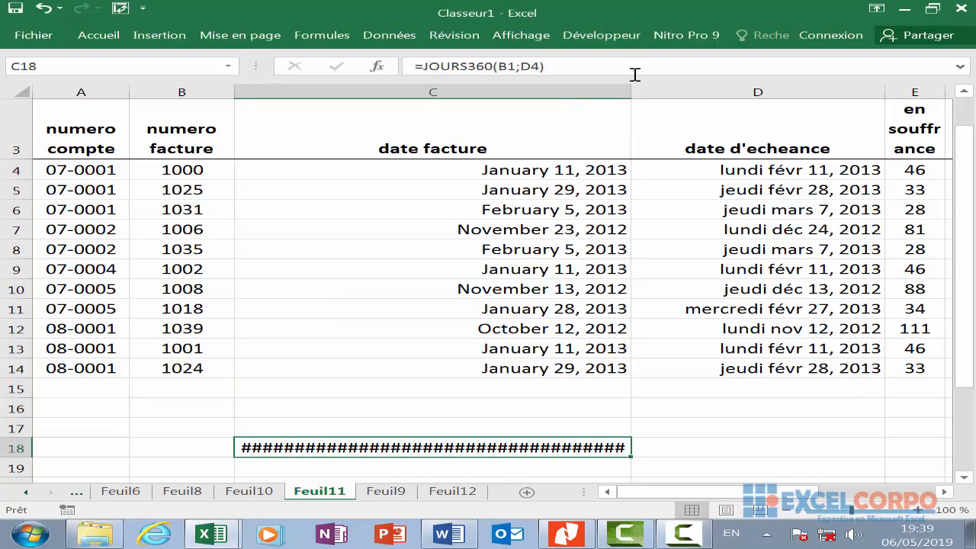
left_click_drag(631, 93, 716, 92)
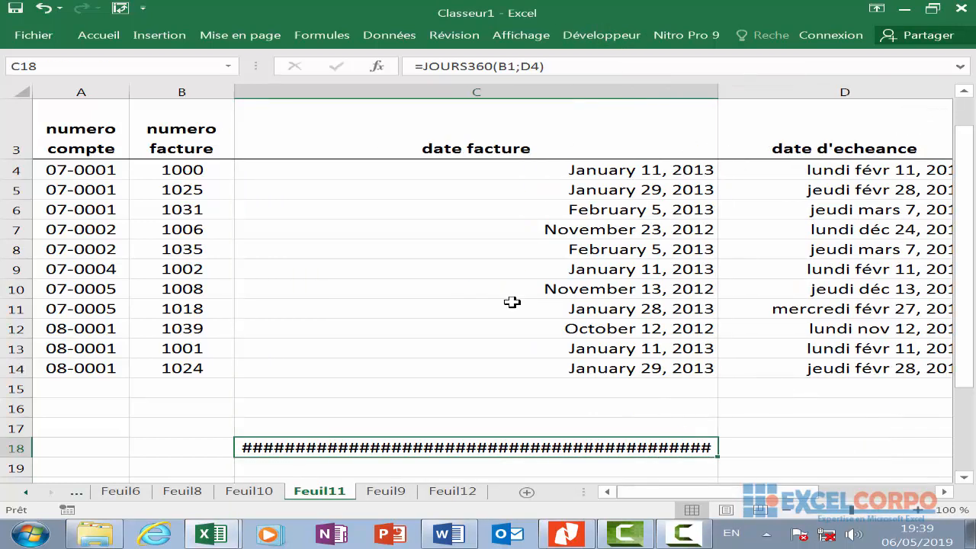
- Delete the arguments B1;D4 from the JOURS360 formula in C18, leaving the parentheses empty
double_click(430, 446)
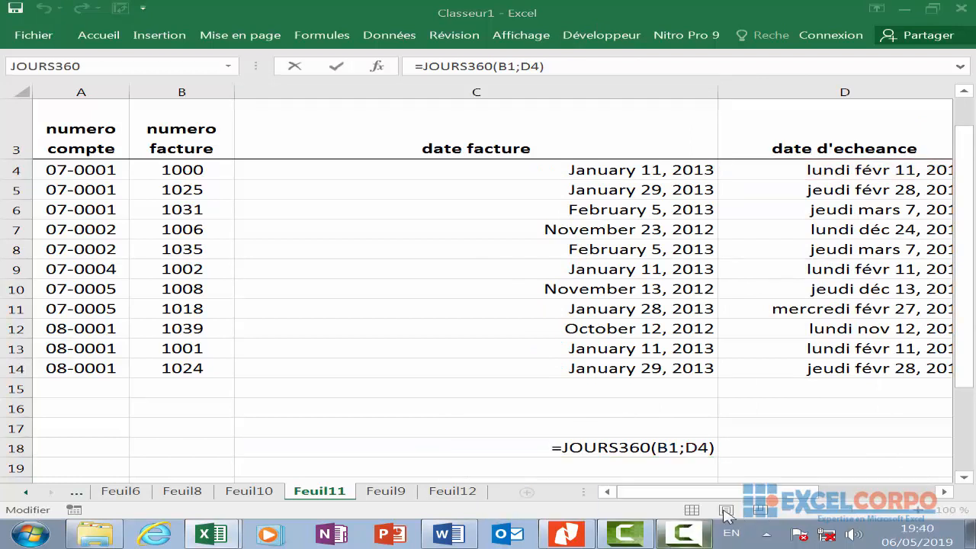
left_click(683, 534)
left_click(892, 477)
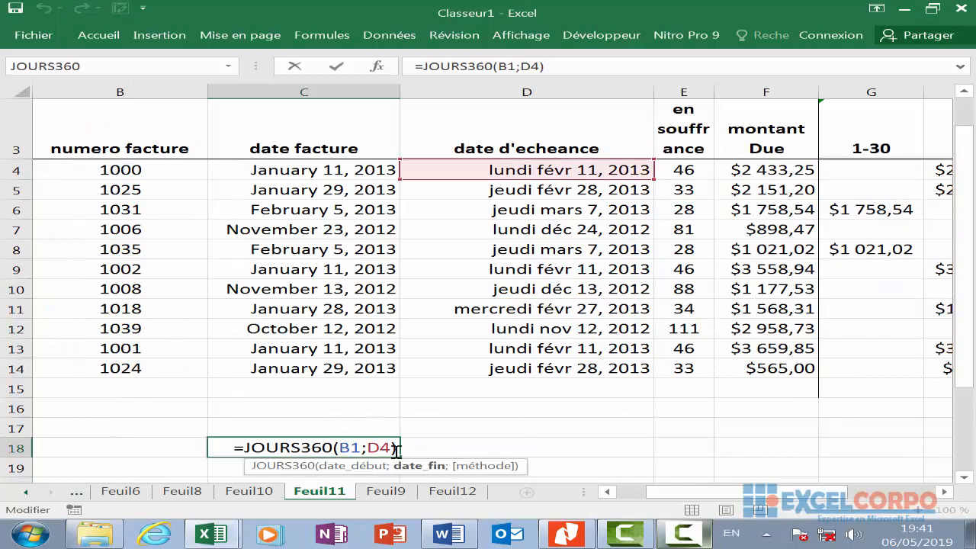
left_click(392, 447)
key("BackSpace")
key("BackSpace")
key("BackSpace")
key("BackSpace")
key("BackSpace")
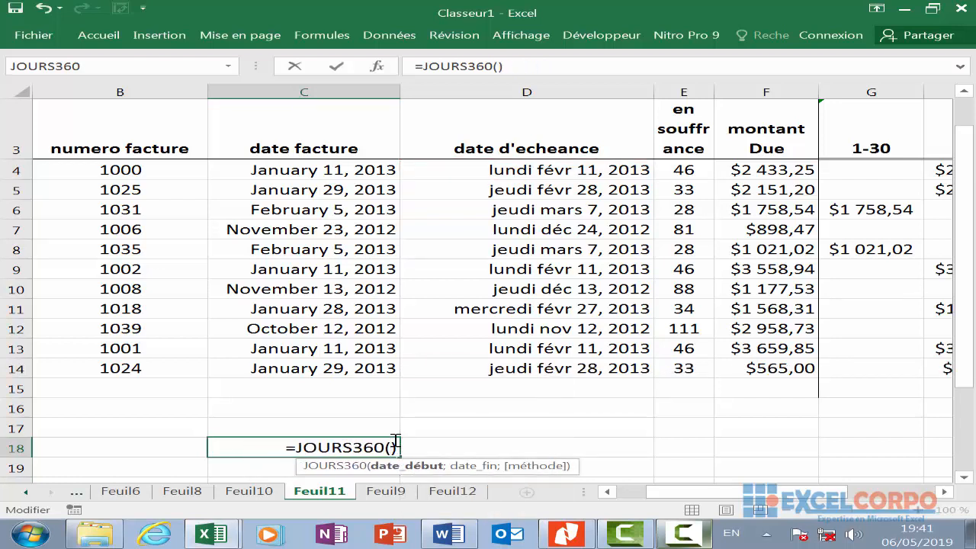
- Enter "30/03/2011" as the start date argument of the JOURS360 formula in C18, followed by a semicolon
type("\"")
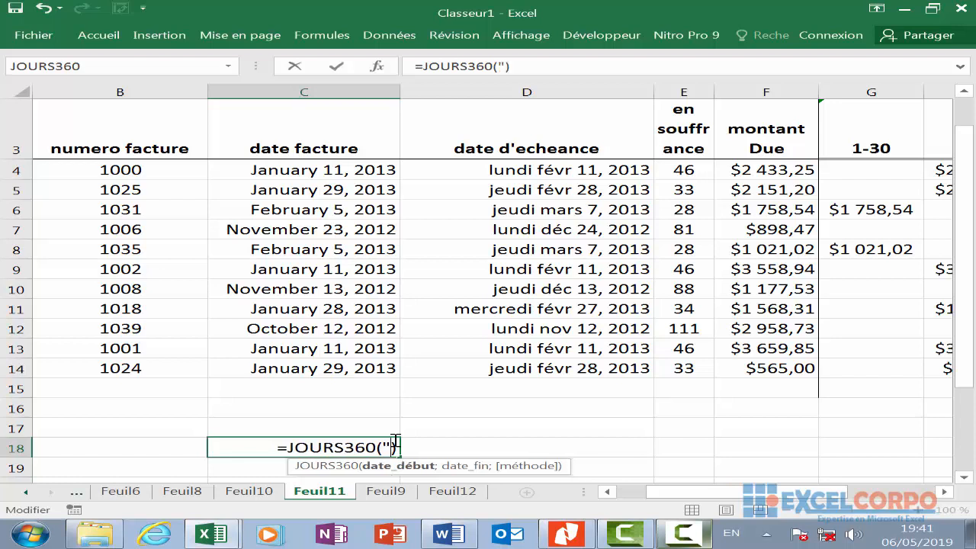
type("30")
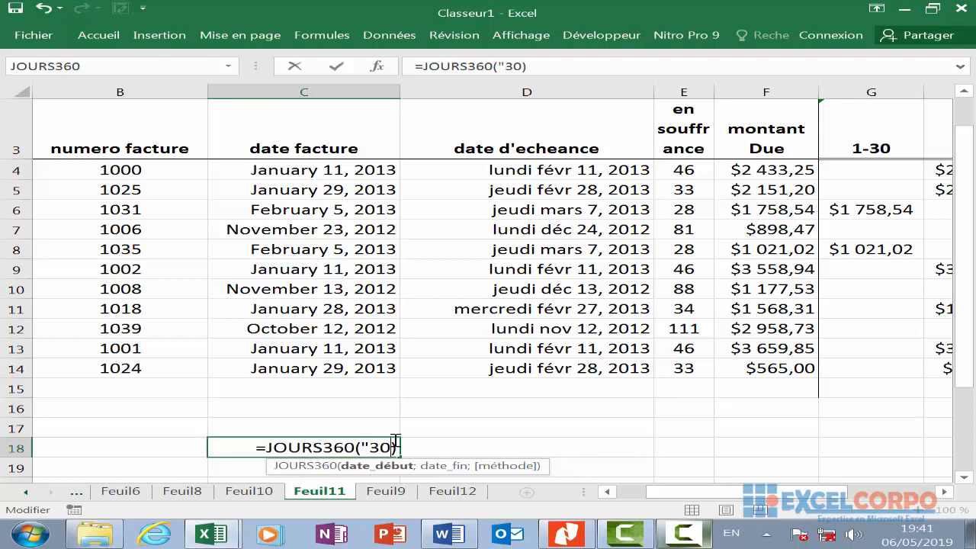
type("/")
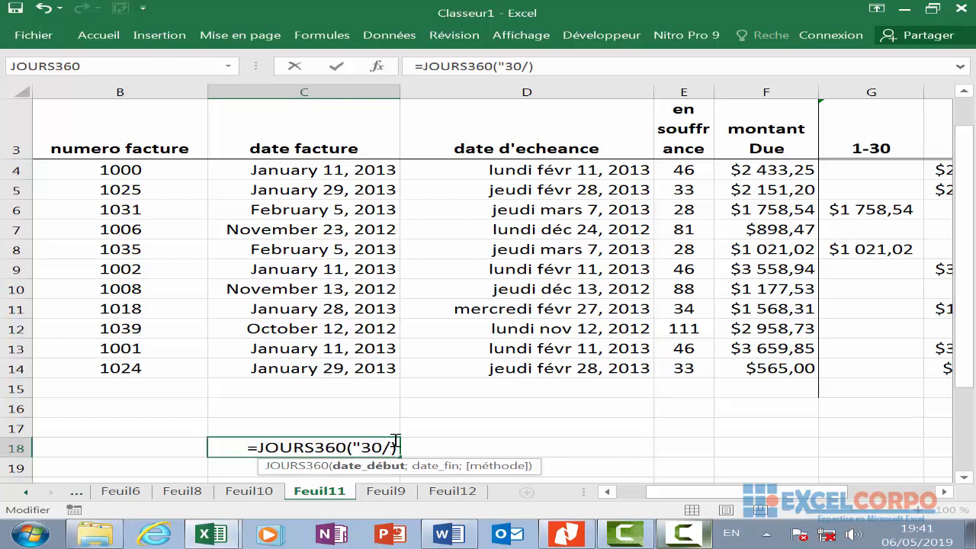
type("03")
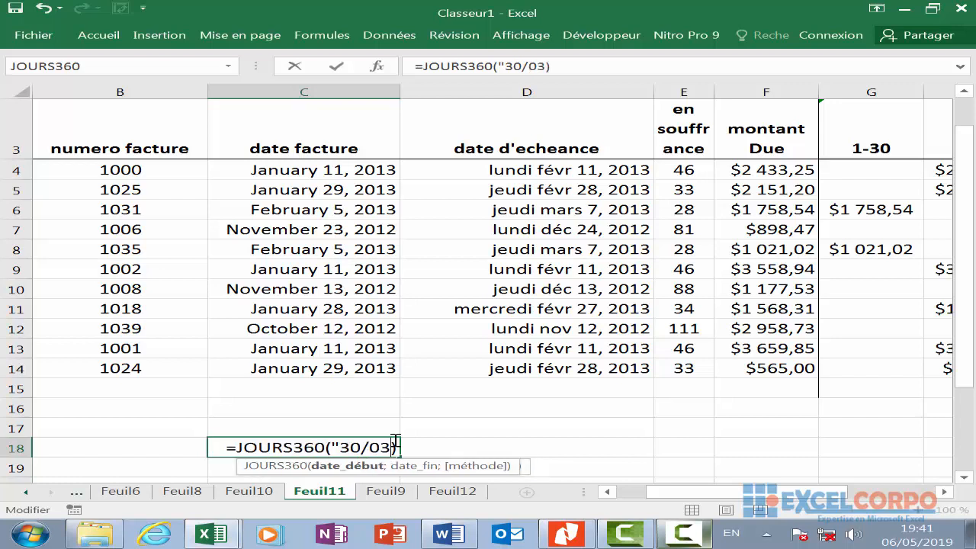
type("/")
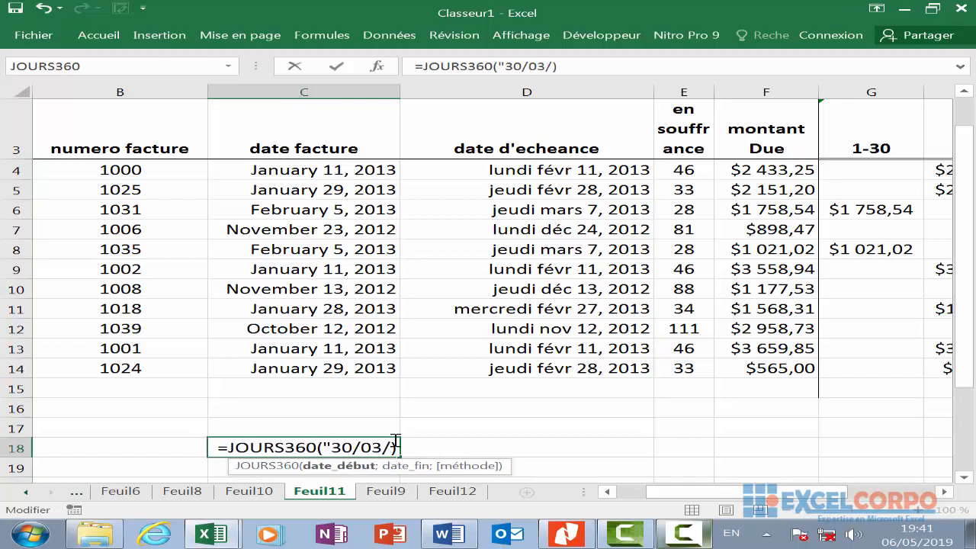
type("2")
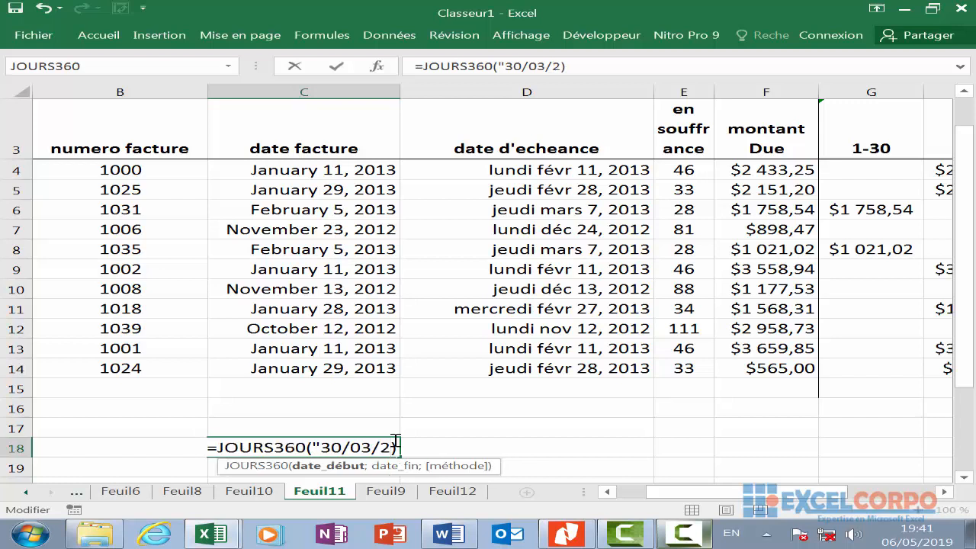
type("011")
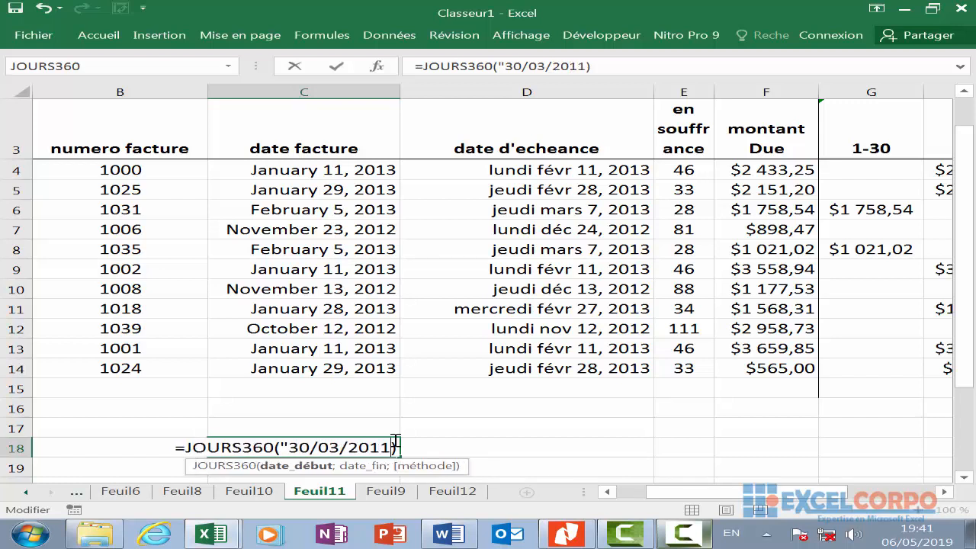
type("\";")
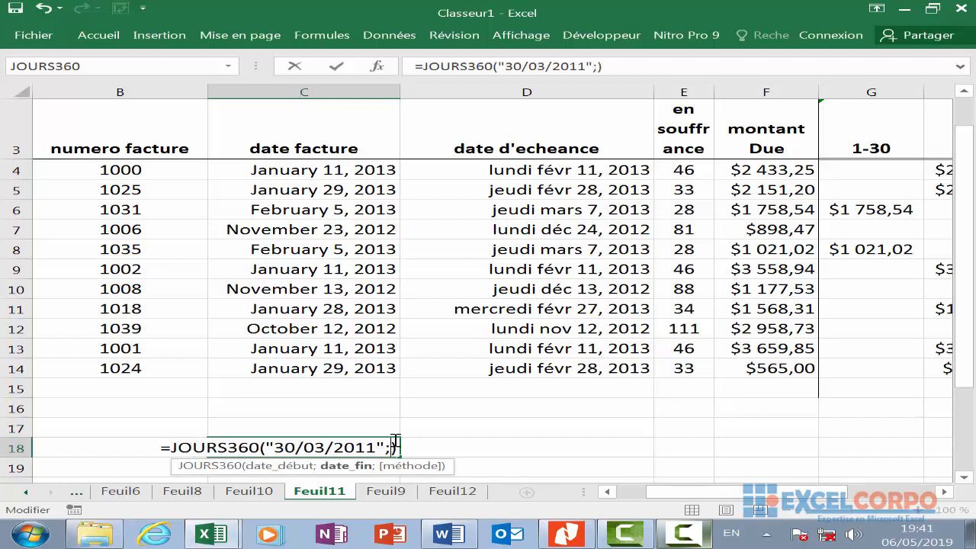
- Add "01/04/2011" as the end date argument of the JOURS360 formula in C18 and validate it
type("\"01")
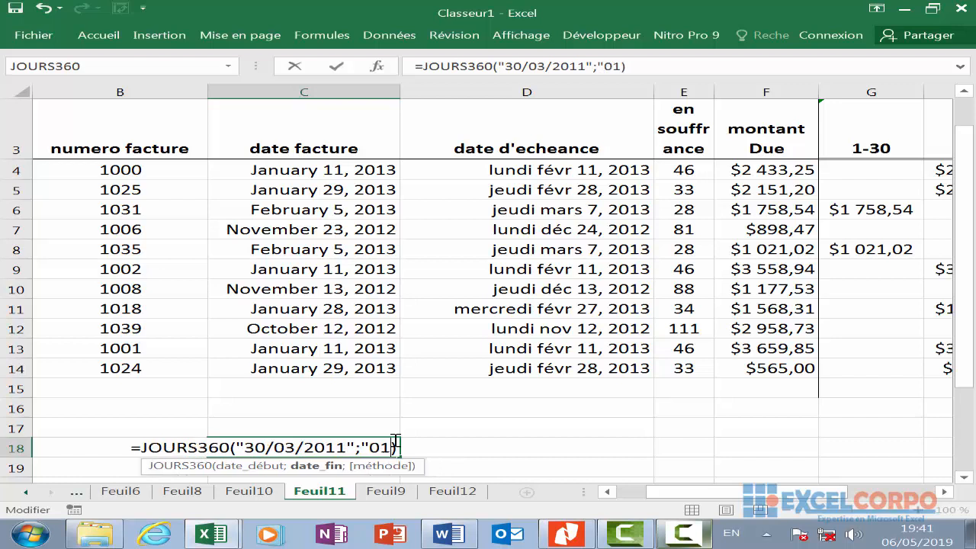
type("/")
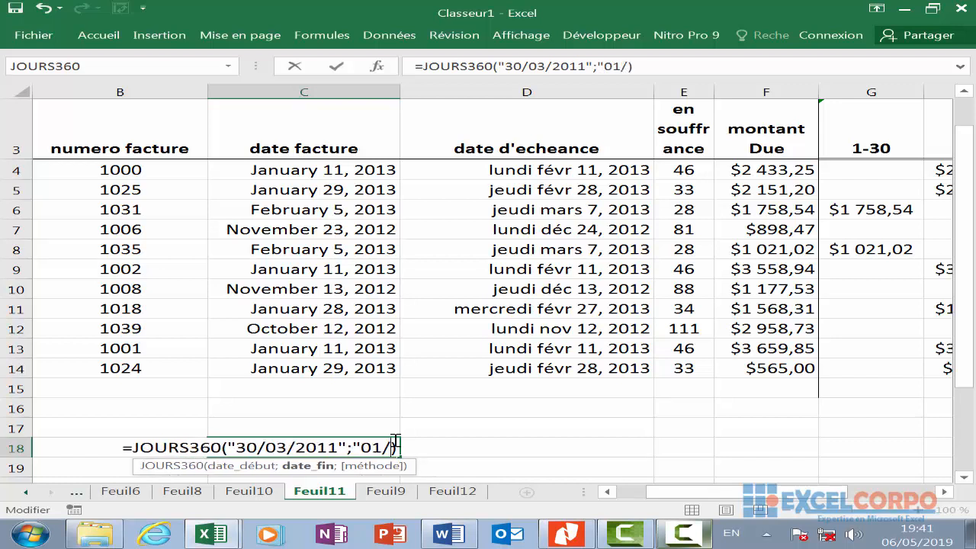
type("0")
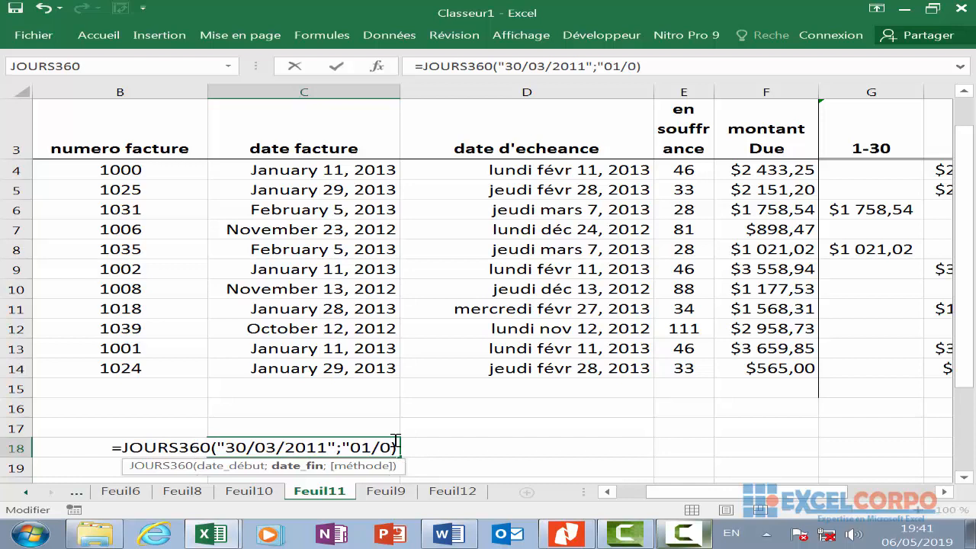
type("4")
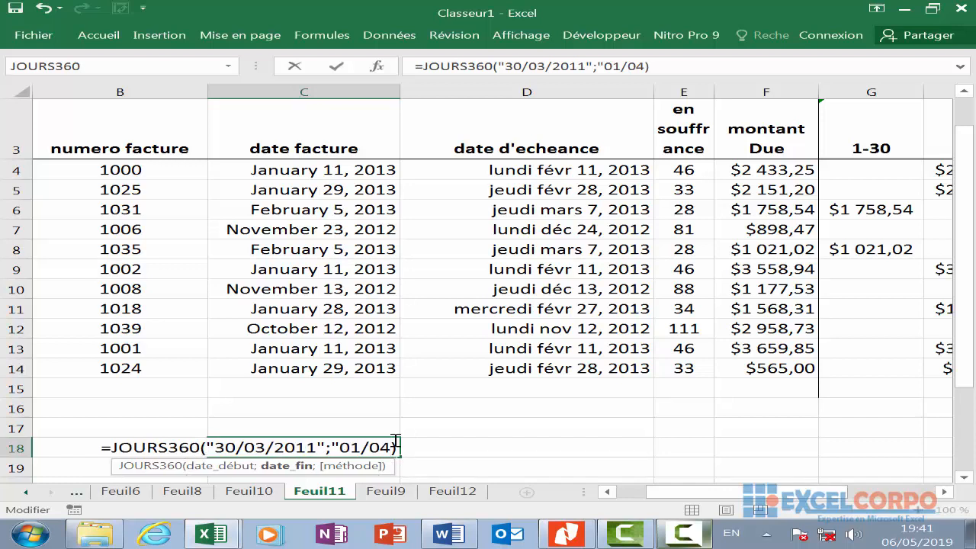
type("/")
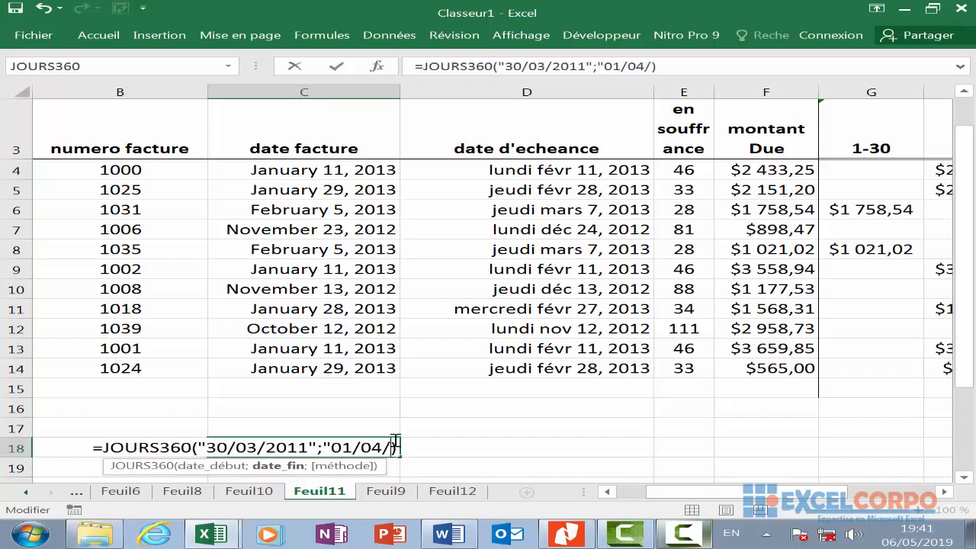
type("2011")
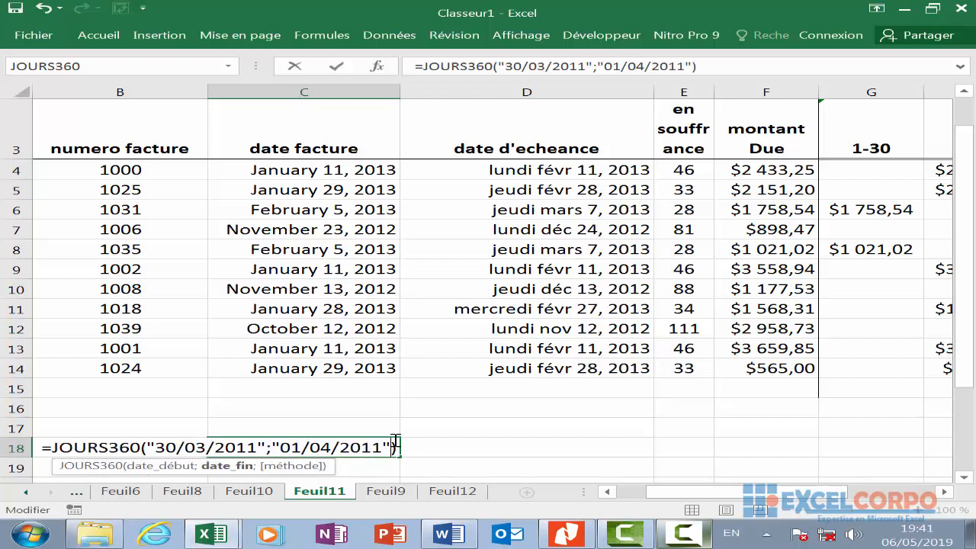
key("Return")
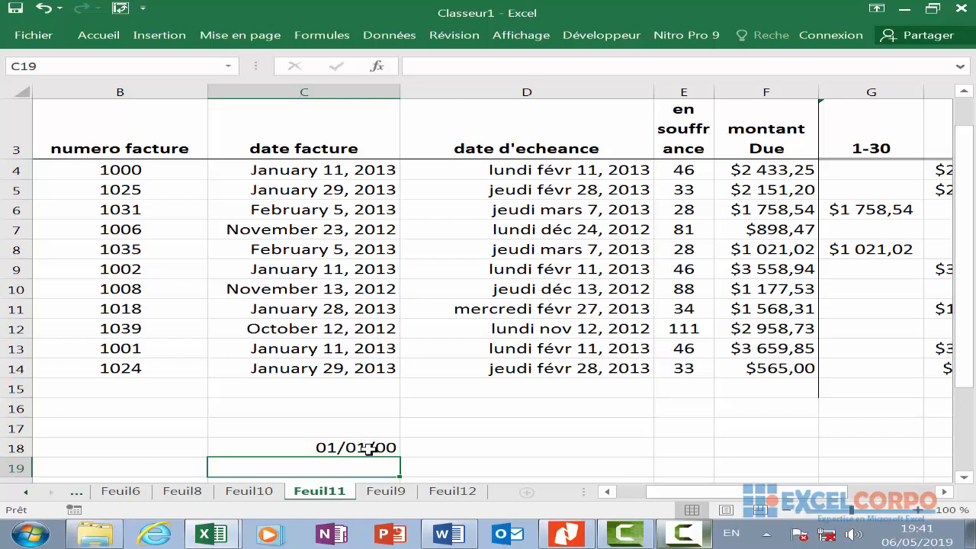
- Apply the Nombre format with 2 decimals to cell C18
left_click(366, 448)
right_click(370, 451)
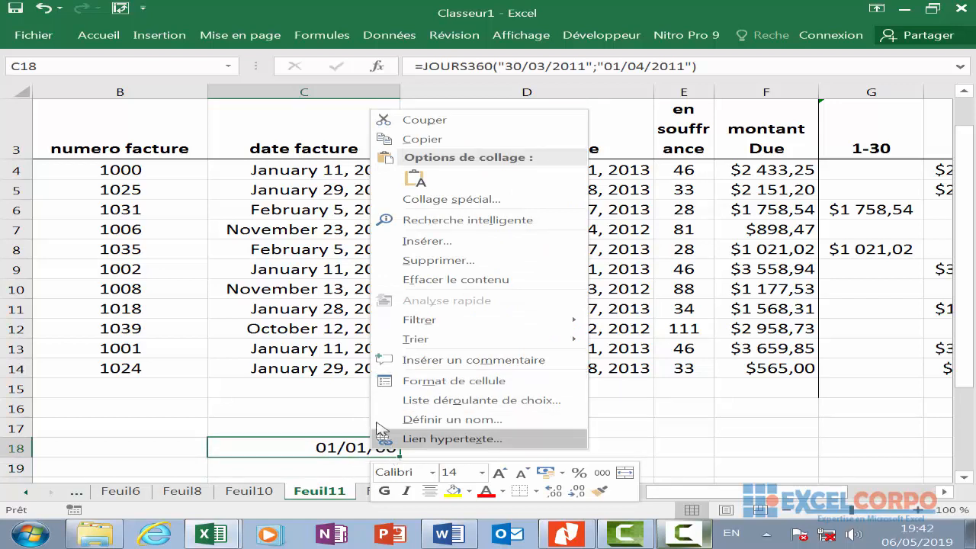
left_click(455, 386)
left_click(211, 207)
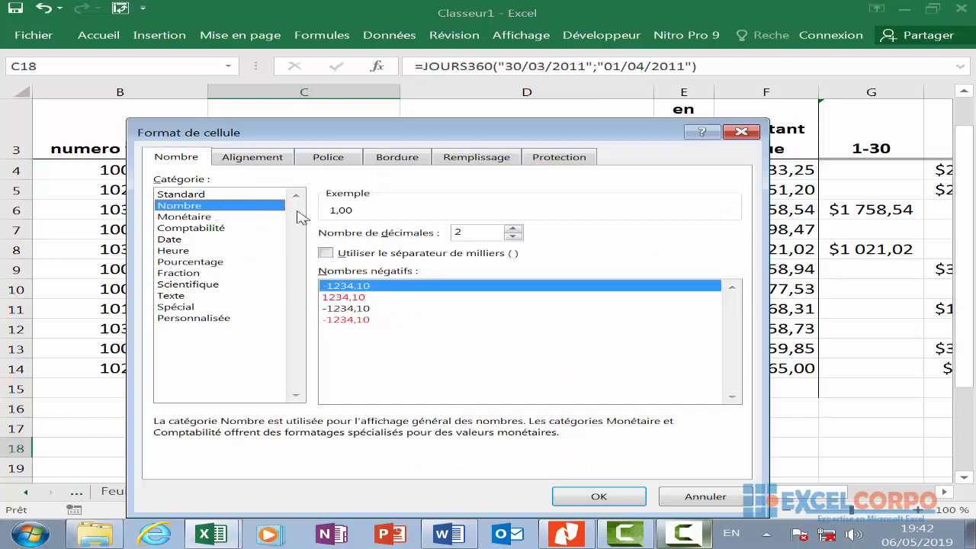
left_click(610, 496)
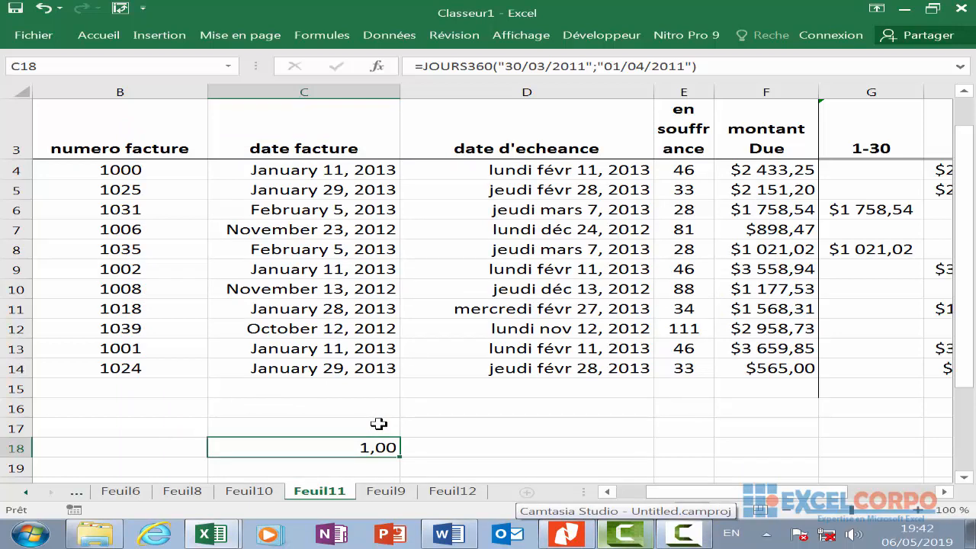
- Review the arguments of the JOURS360 formula in C18 and close the dialog without changes
scroll(378, 424, "down", 4)
scroll(378, 424, "up", 2)
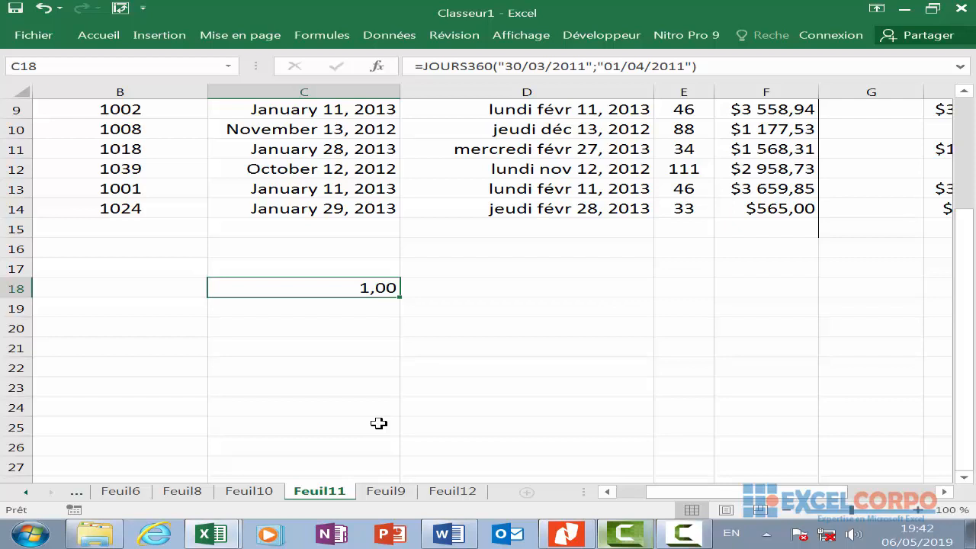
left_click(376, 66)
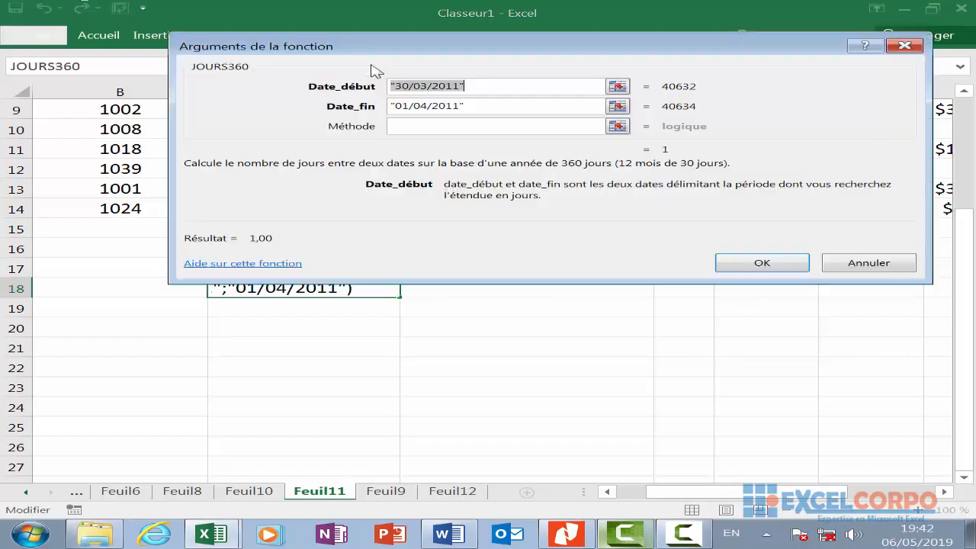
left_click(904, 46)
- Examine the Date_début, Date_fin and Base arguments of FRACTION.ANNEE from cell D17 and close the dialog without inserting the function
left_click(538, 266)
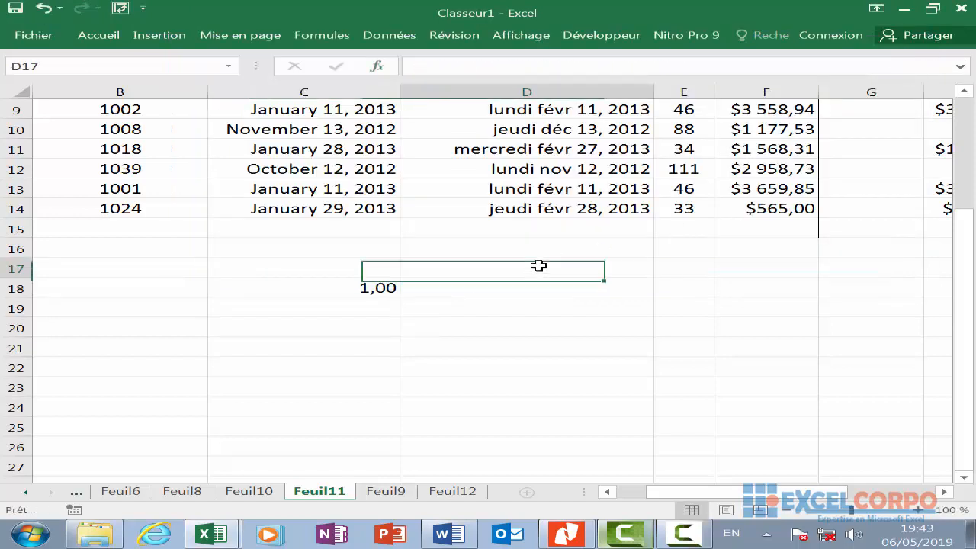
left_click(386, 64)
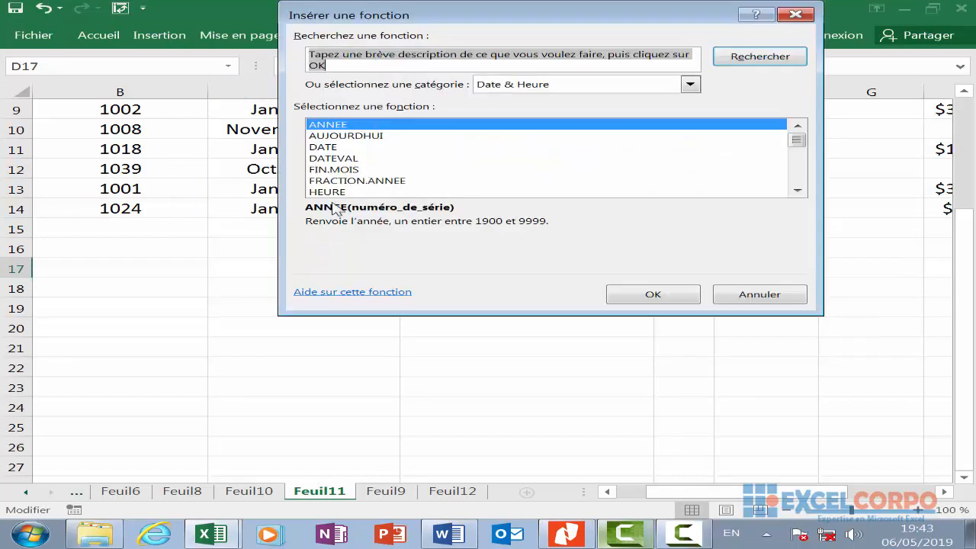
left_click(356, 181)
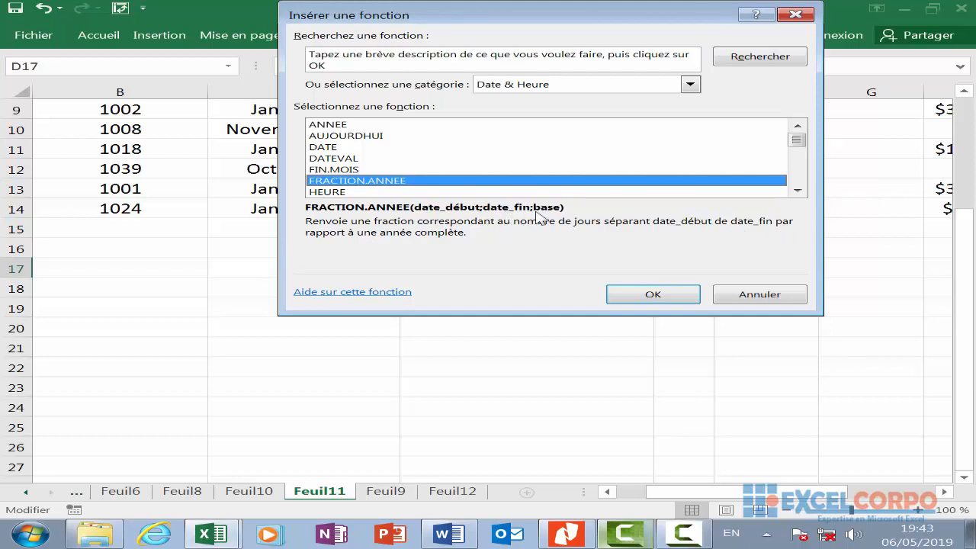
left_click(644, 294)
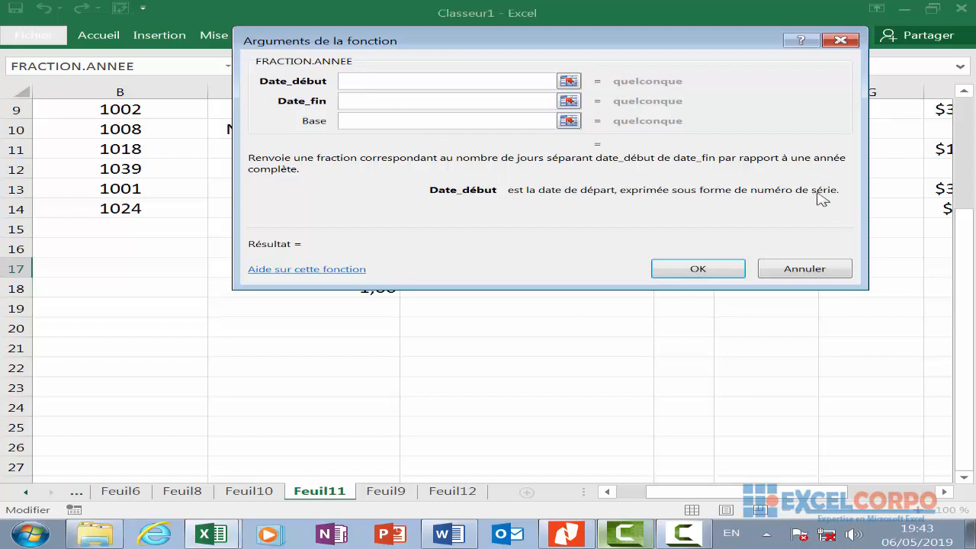
left_click(370, 101)
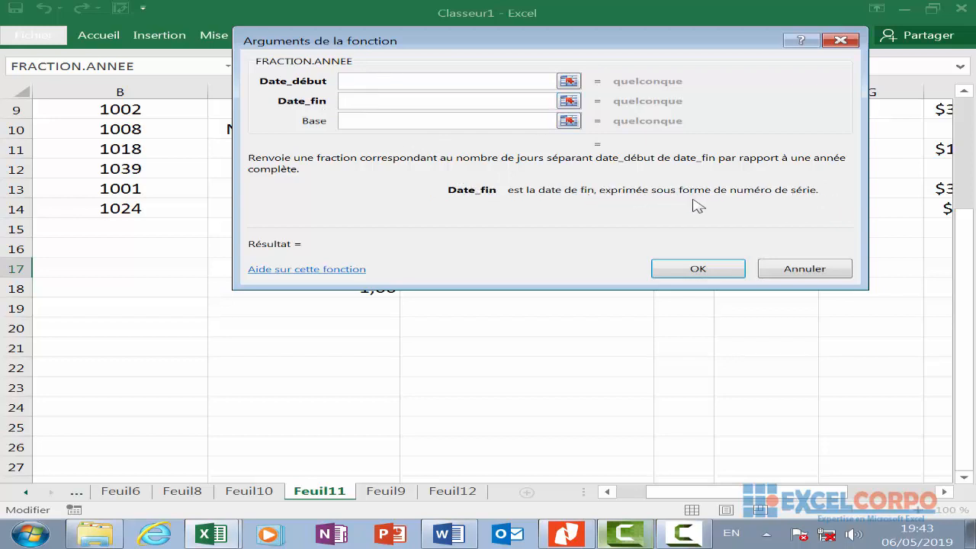
left_click(370, 120)
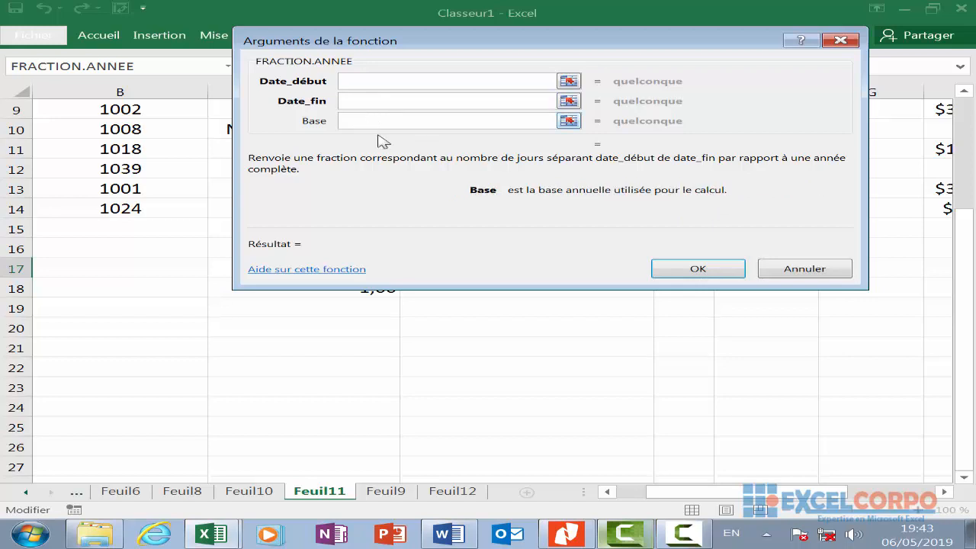
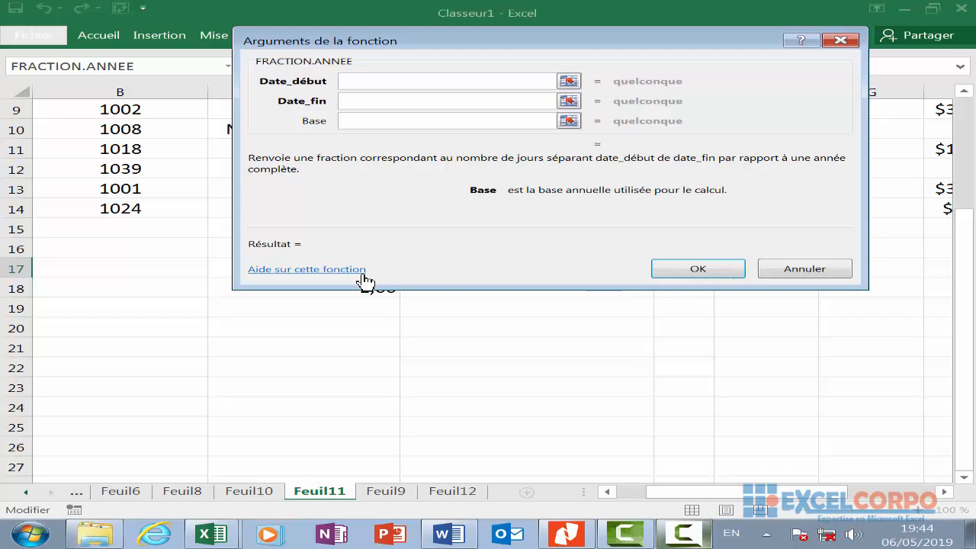
left_click(832, 48)
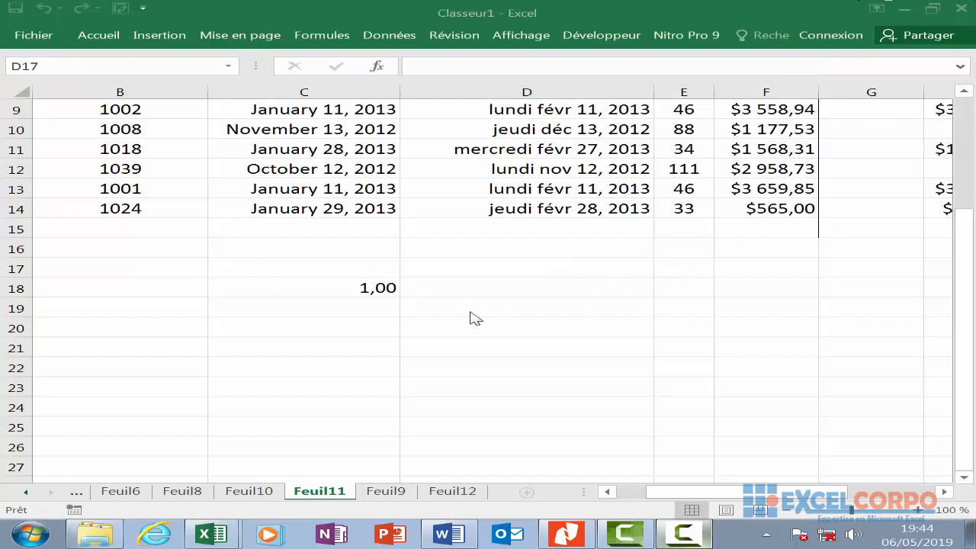
- Start a FRACTION.ANNEE formula in cell D18
left_click(612, 305)
left_click(610, 290)
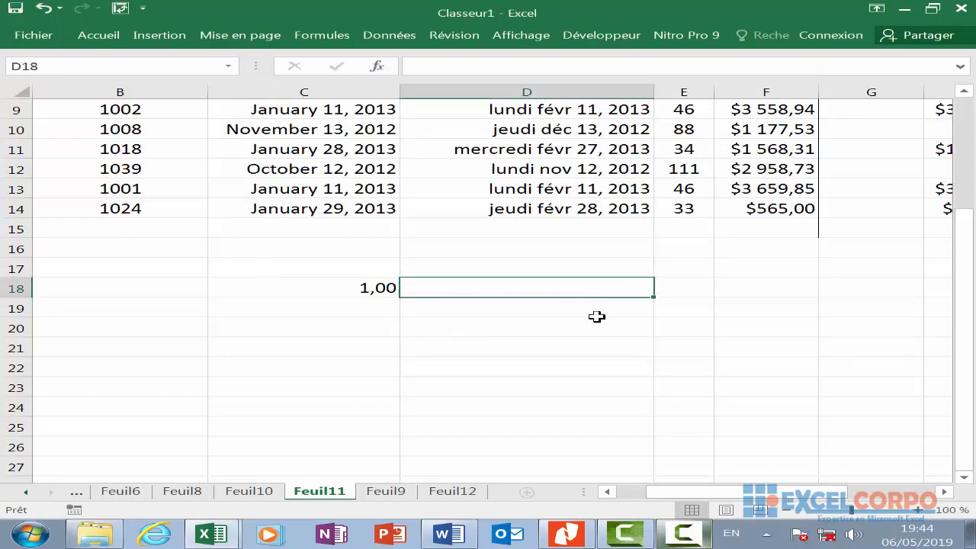
type("==")
key("BackSpace")
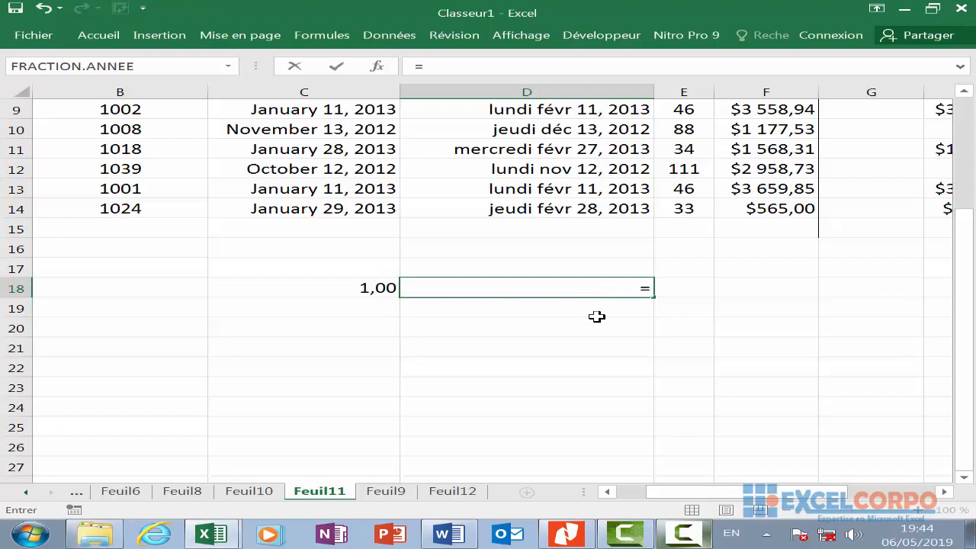
type("fr")
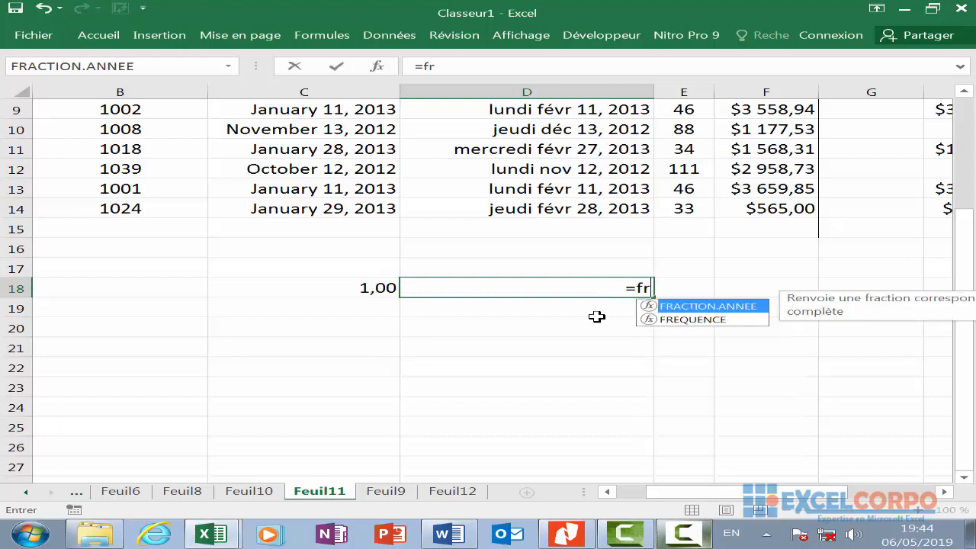
double_click(752, 308)
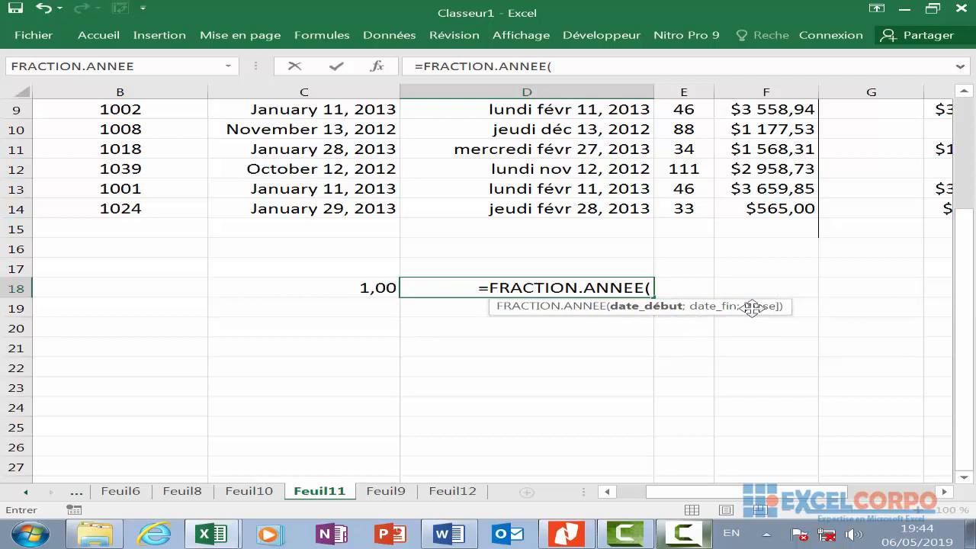
- Enter "15/03/2011" in quotation marks as the start date argument of the FRACTION.ANNEE formula in D18
type("\"")
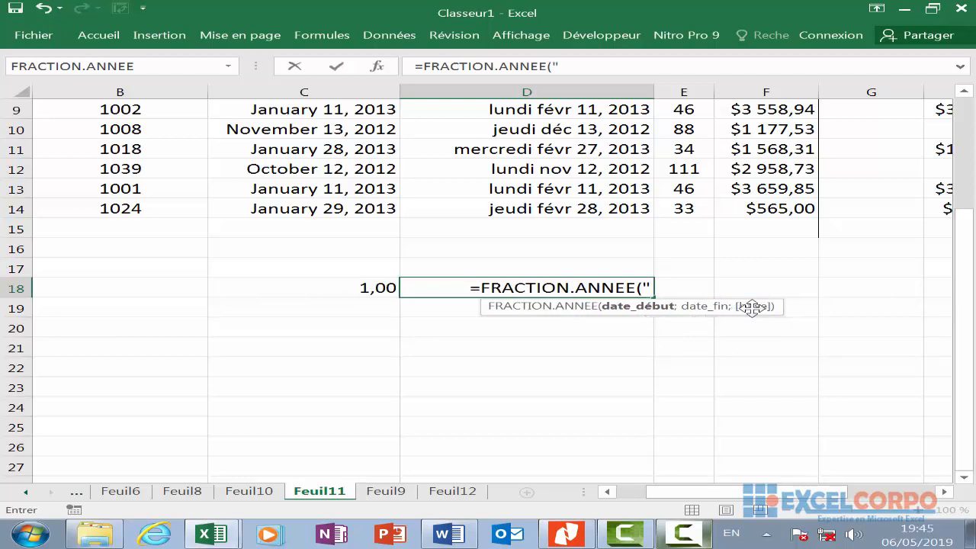
type("15/")
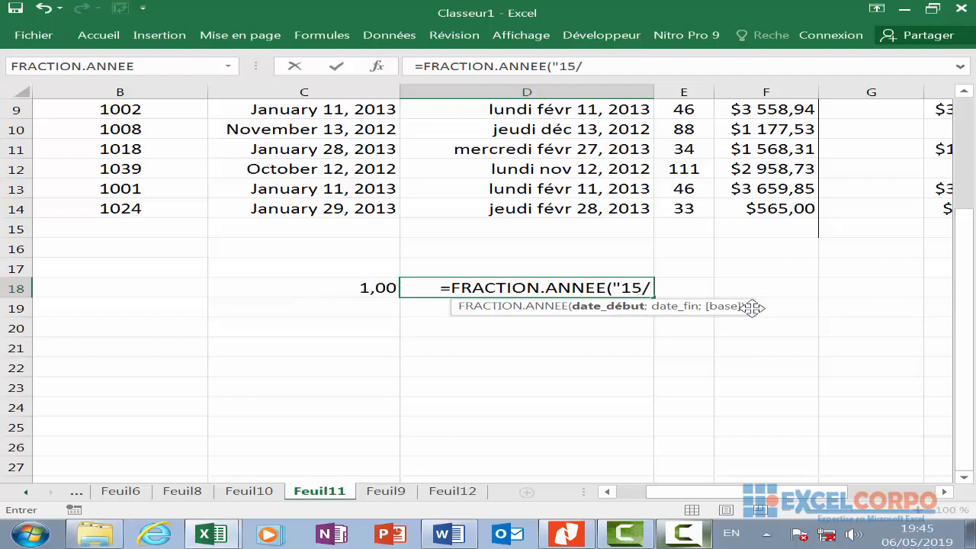
type("03")
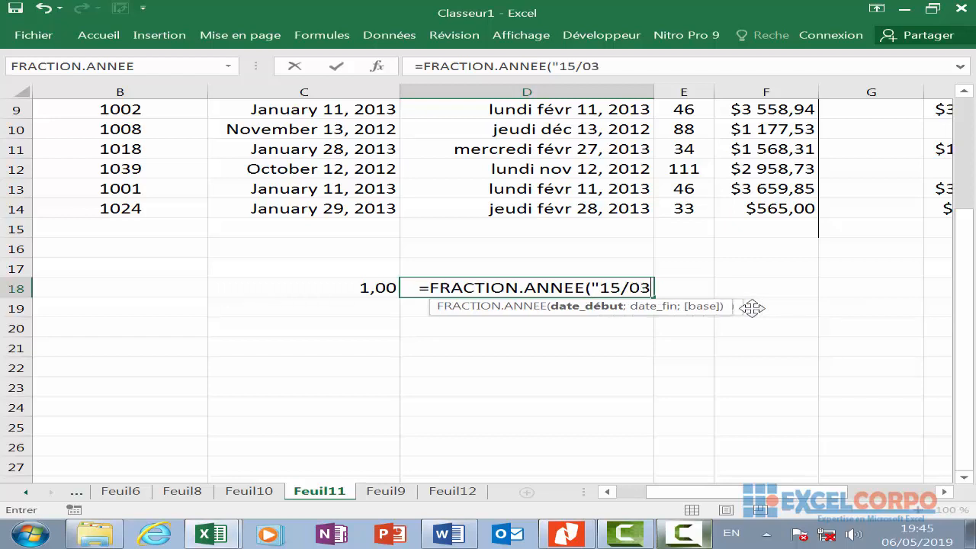
type("/2")
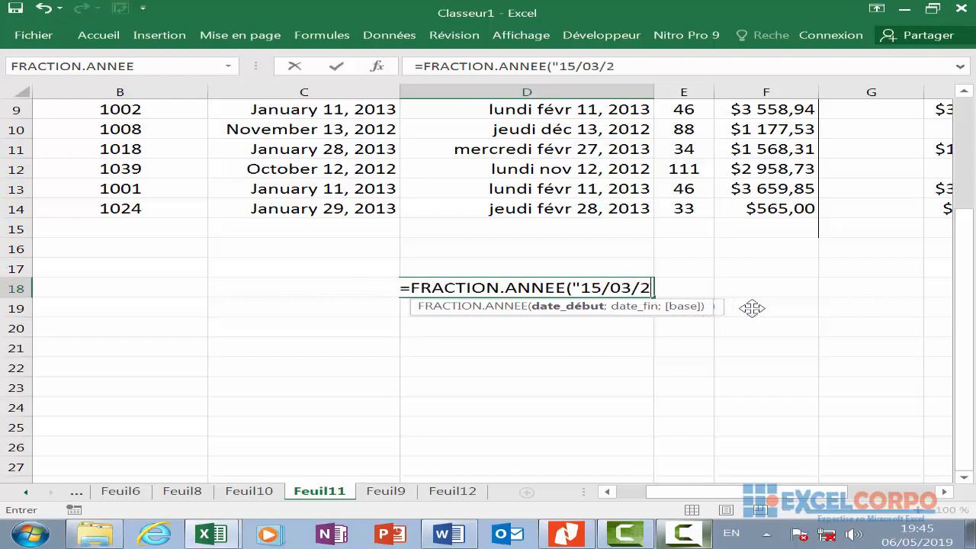
type("91==")
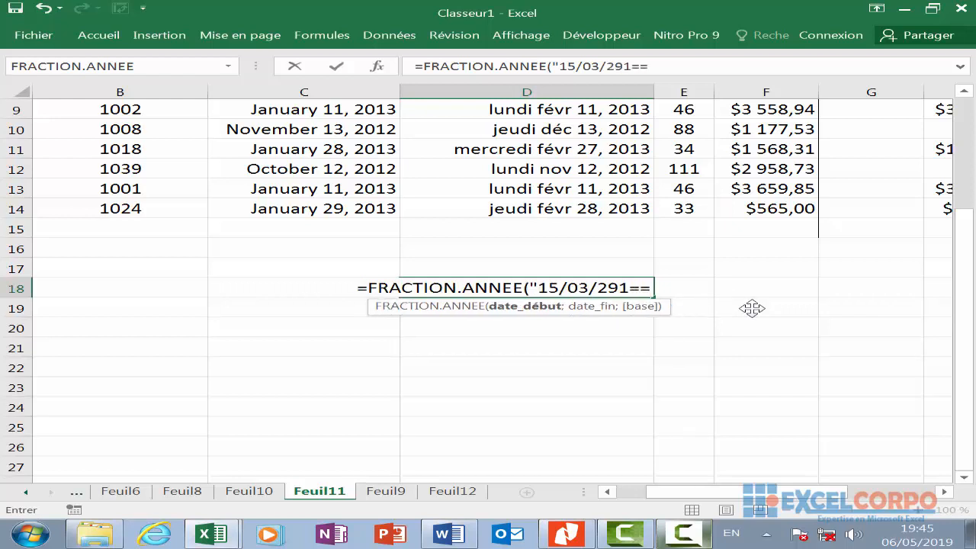
key("BackSpace")
key("BackSpace")
key("BackSpace")
key("BackSpace")
type("0")
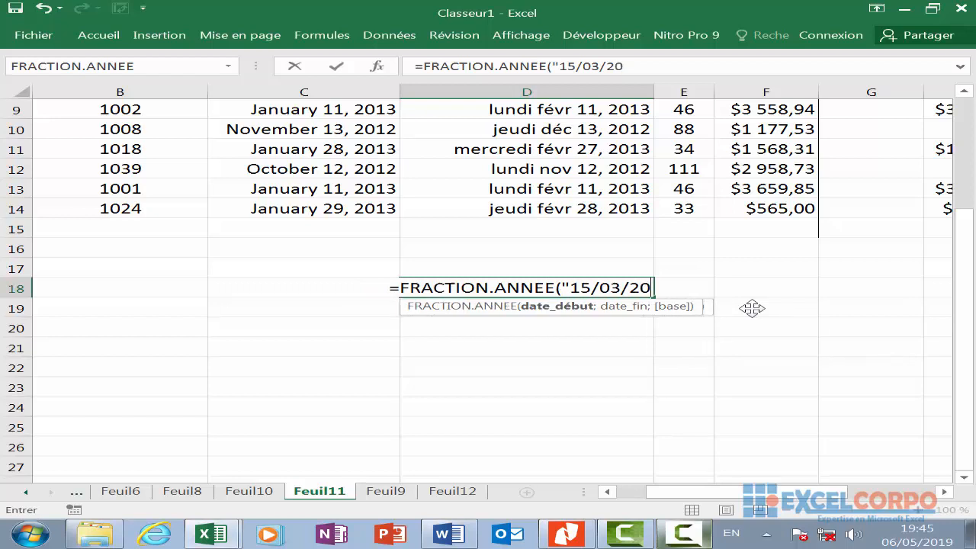
type("11")
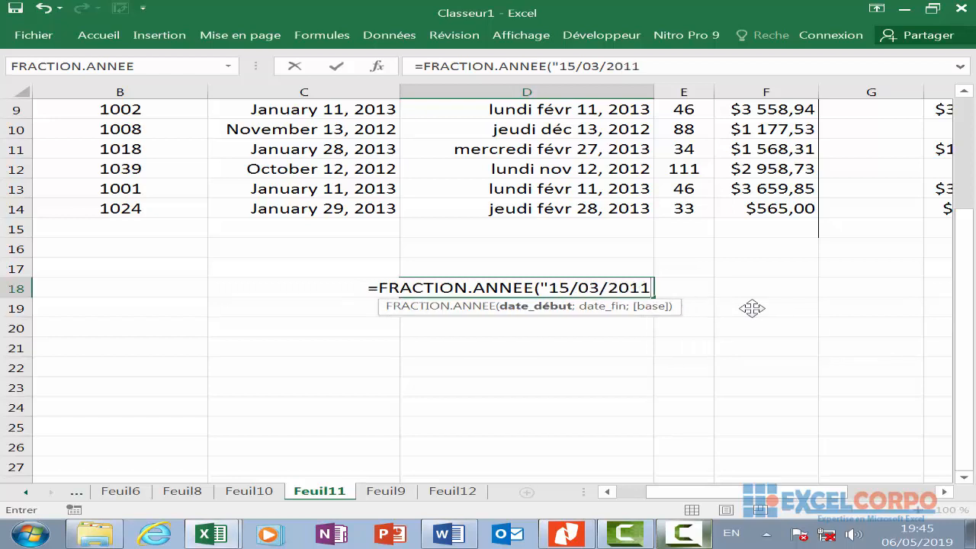
type(";")
key("BackSpace")
type("\"")
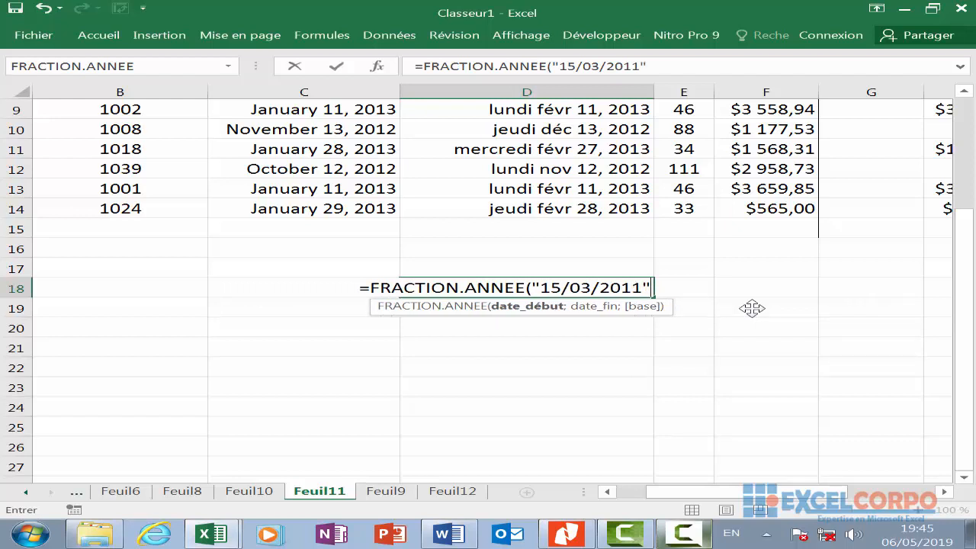
- Add "15/06/2011" as the end date argument of the FRACTION.ANNEE formula in D18 and validate it
type(";")
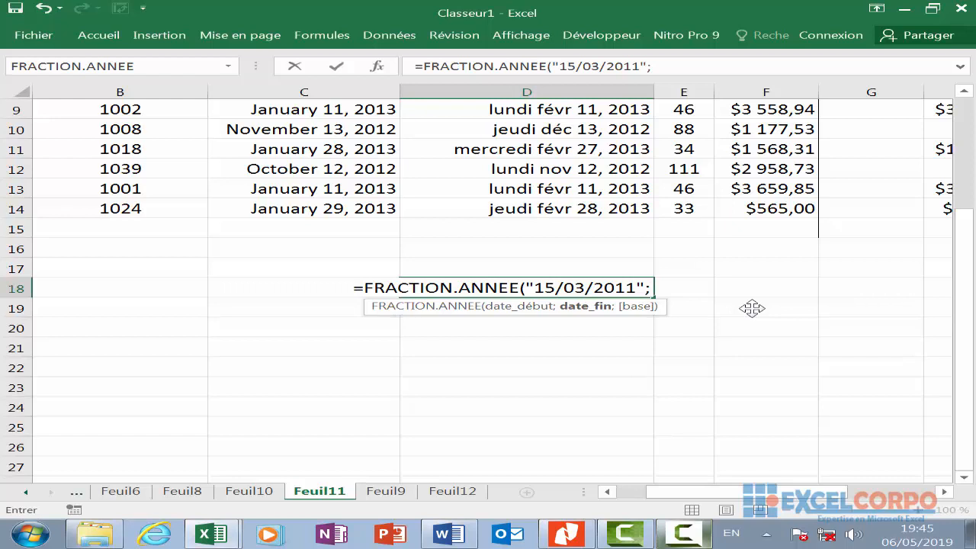
type("\"")
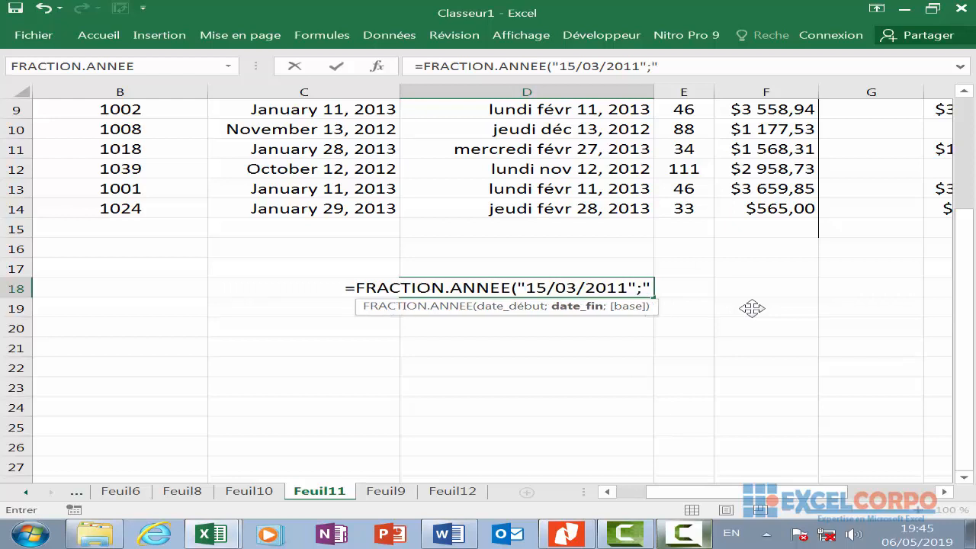
type("15/")
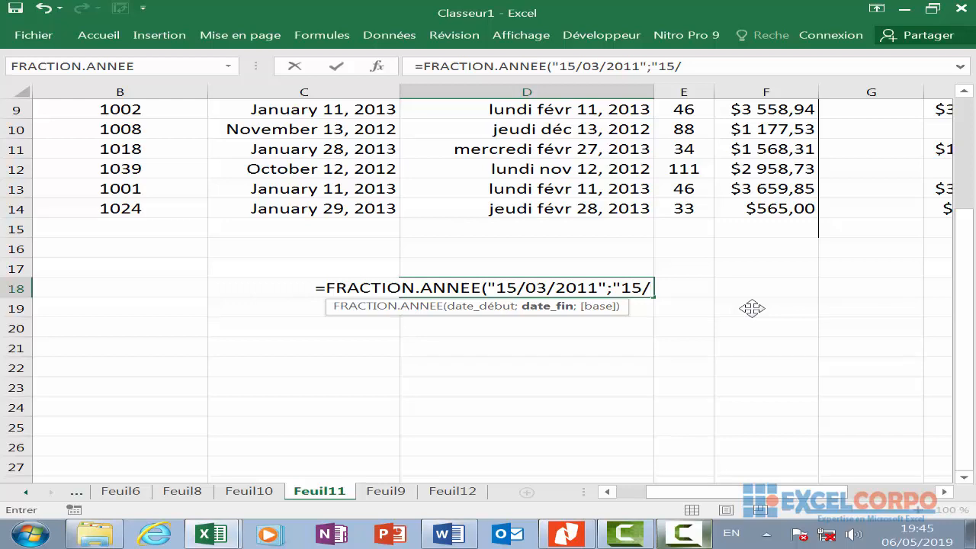
type("0")
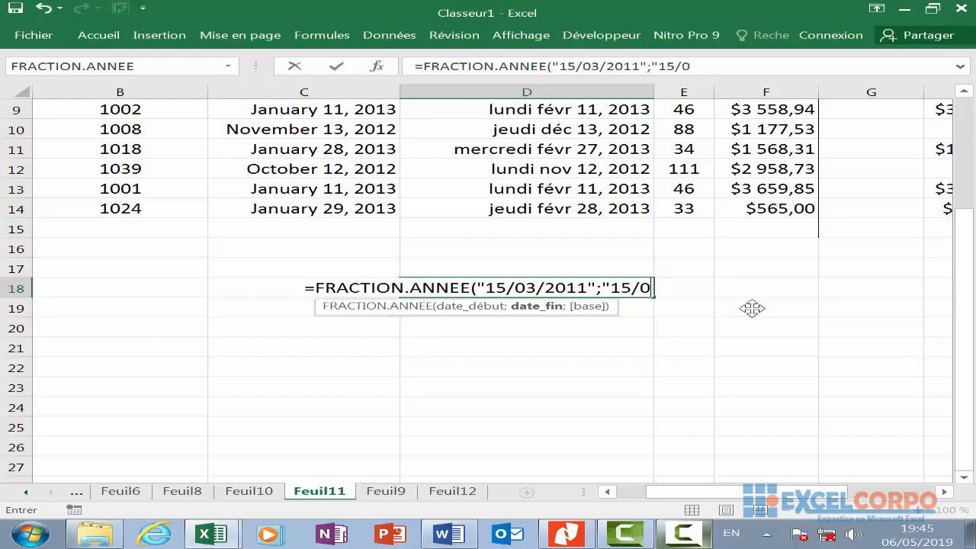
type("6")
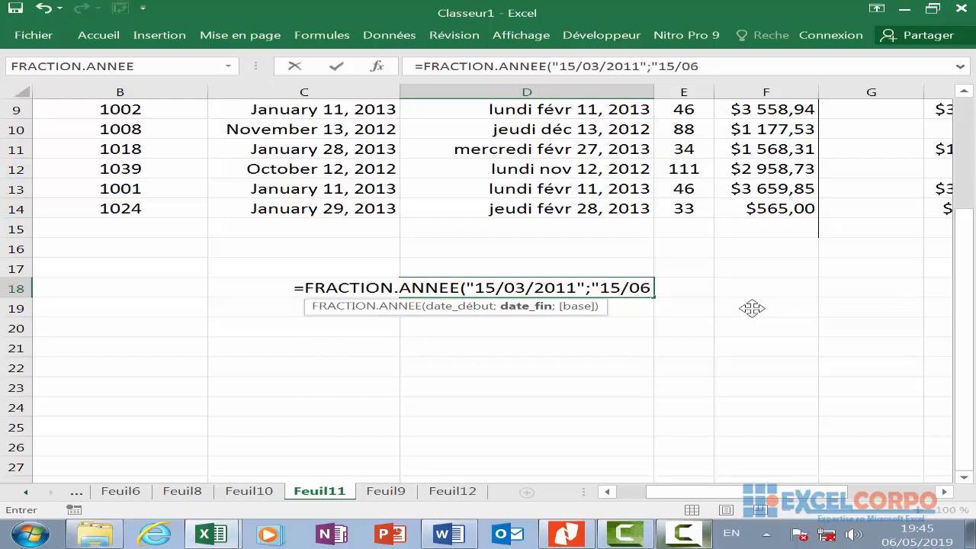
type("/2011")
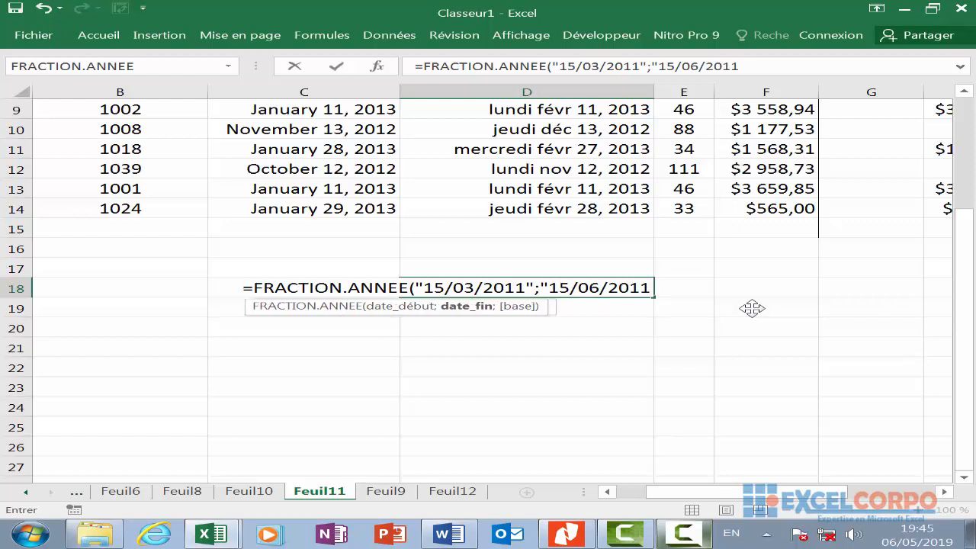
type("\"")
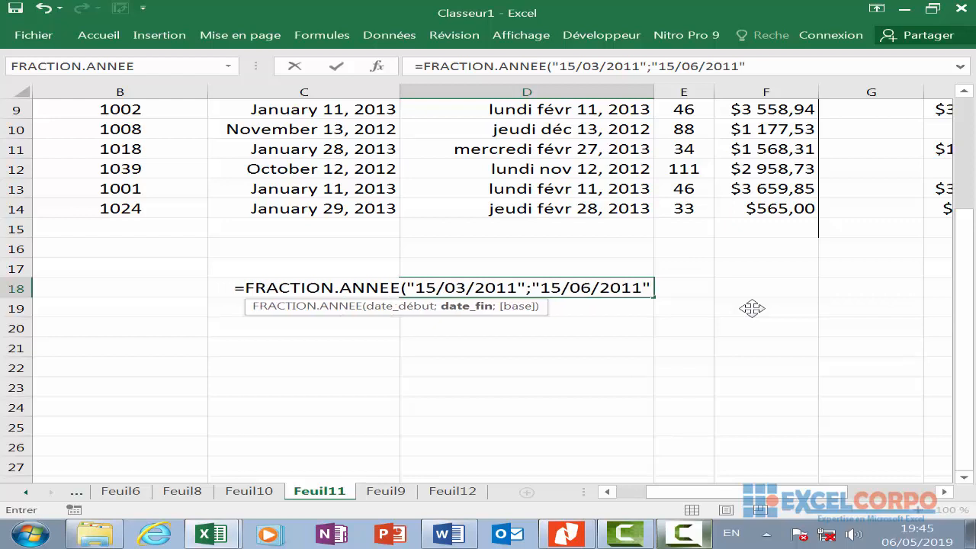
type(")")
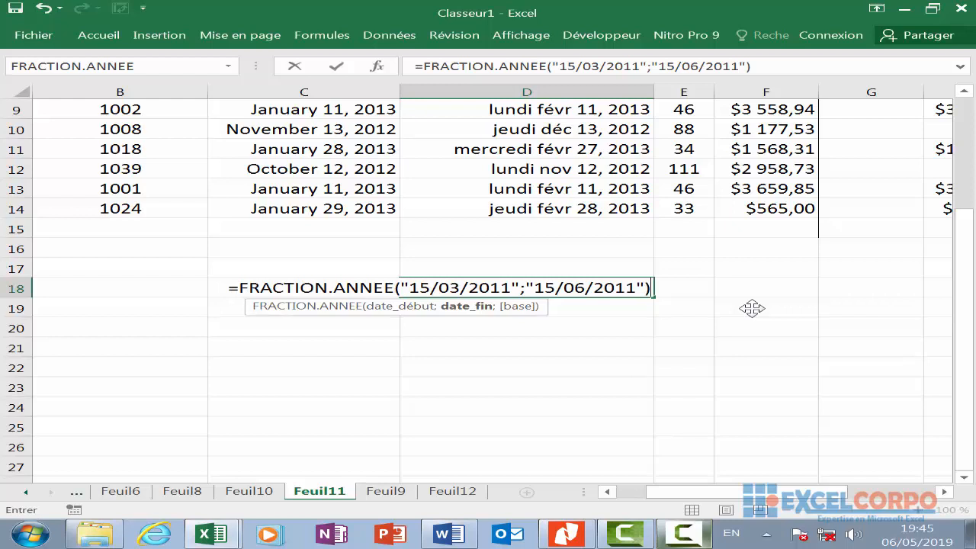
key("Return")
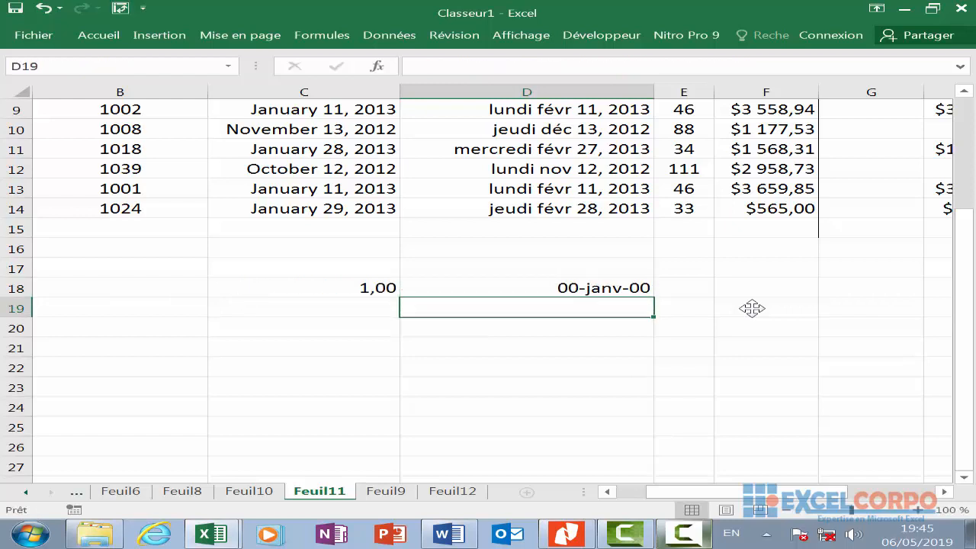
- Apply the Monétaire format with 2 decimals and no currency symbol to cell D18
left_click(616, 285)
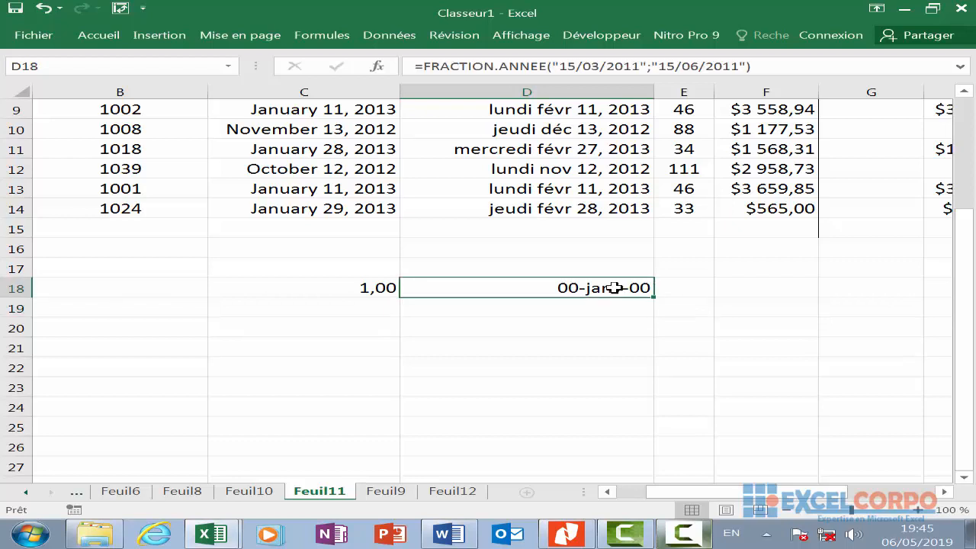
right_click(617, 286)
left_click(651, 449)
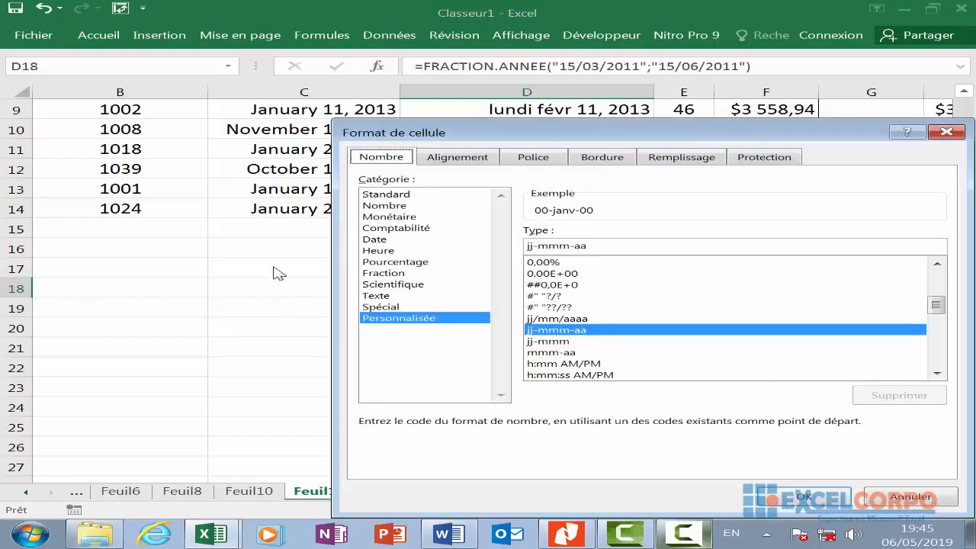
left_click(427, 217)
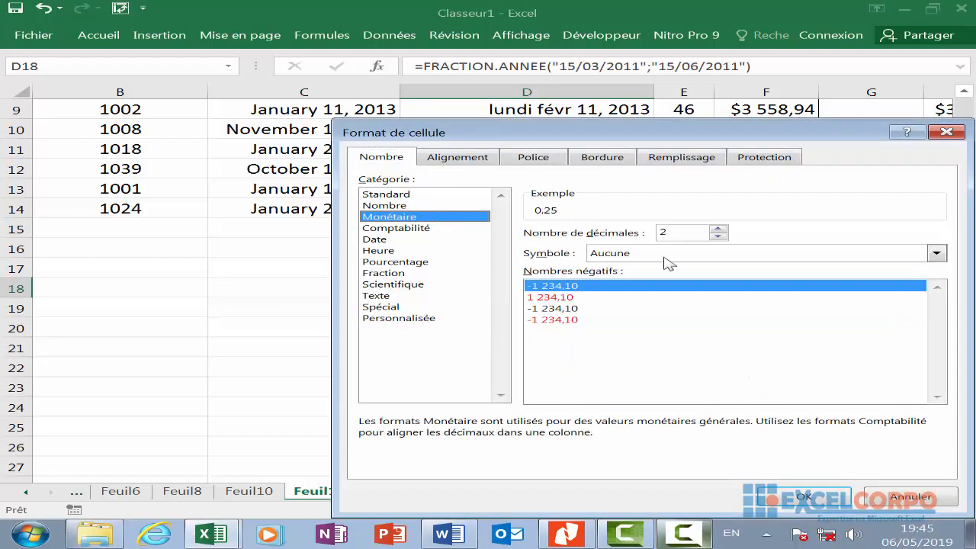
left_click(809, 497)
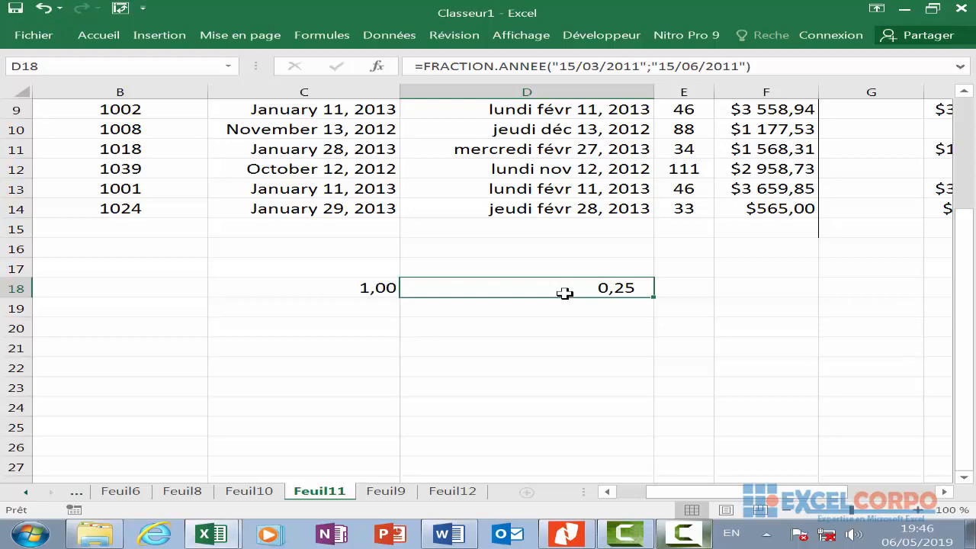
scroll(527, 326, "up", 2)
scroll(526, 331, "down", 2)
scroll(527, 331, "down", 1)
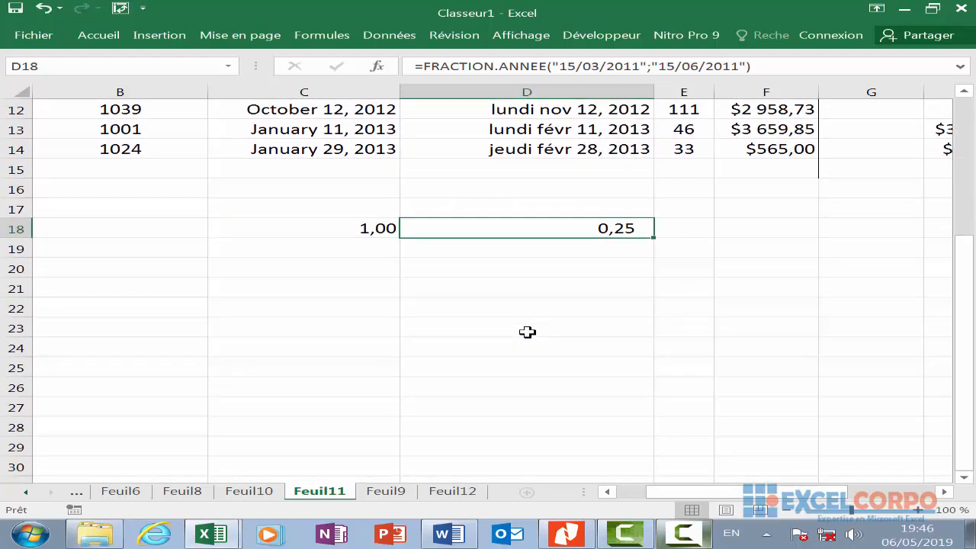